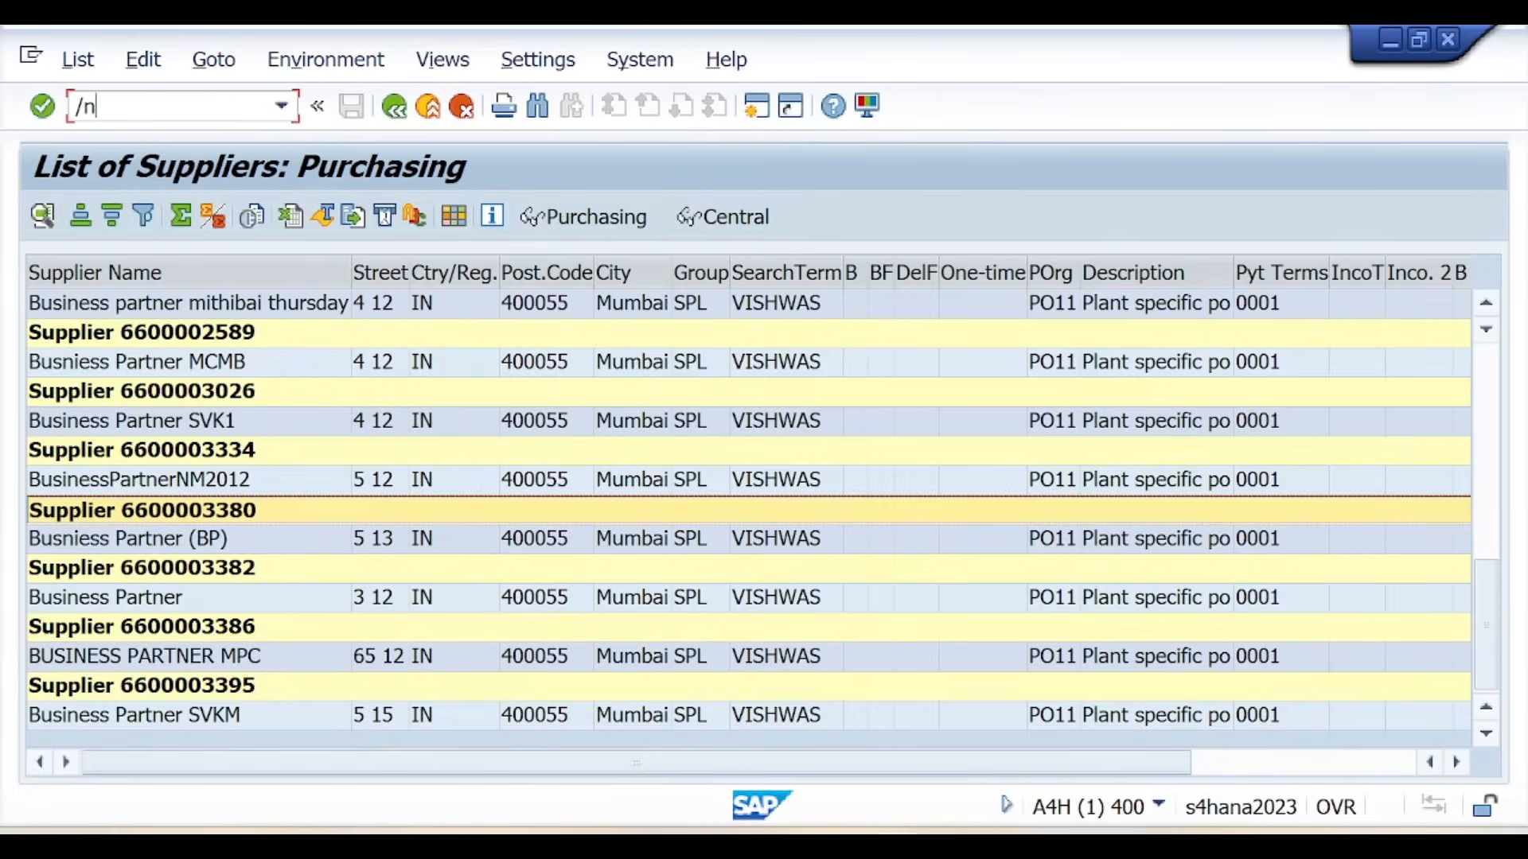
- Start transaction ME51N for creating a purchase requisition and expand the header section
{"action": "type", "text": "51N"}
{"action": "key", "text": "Return"}
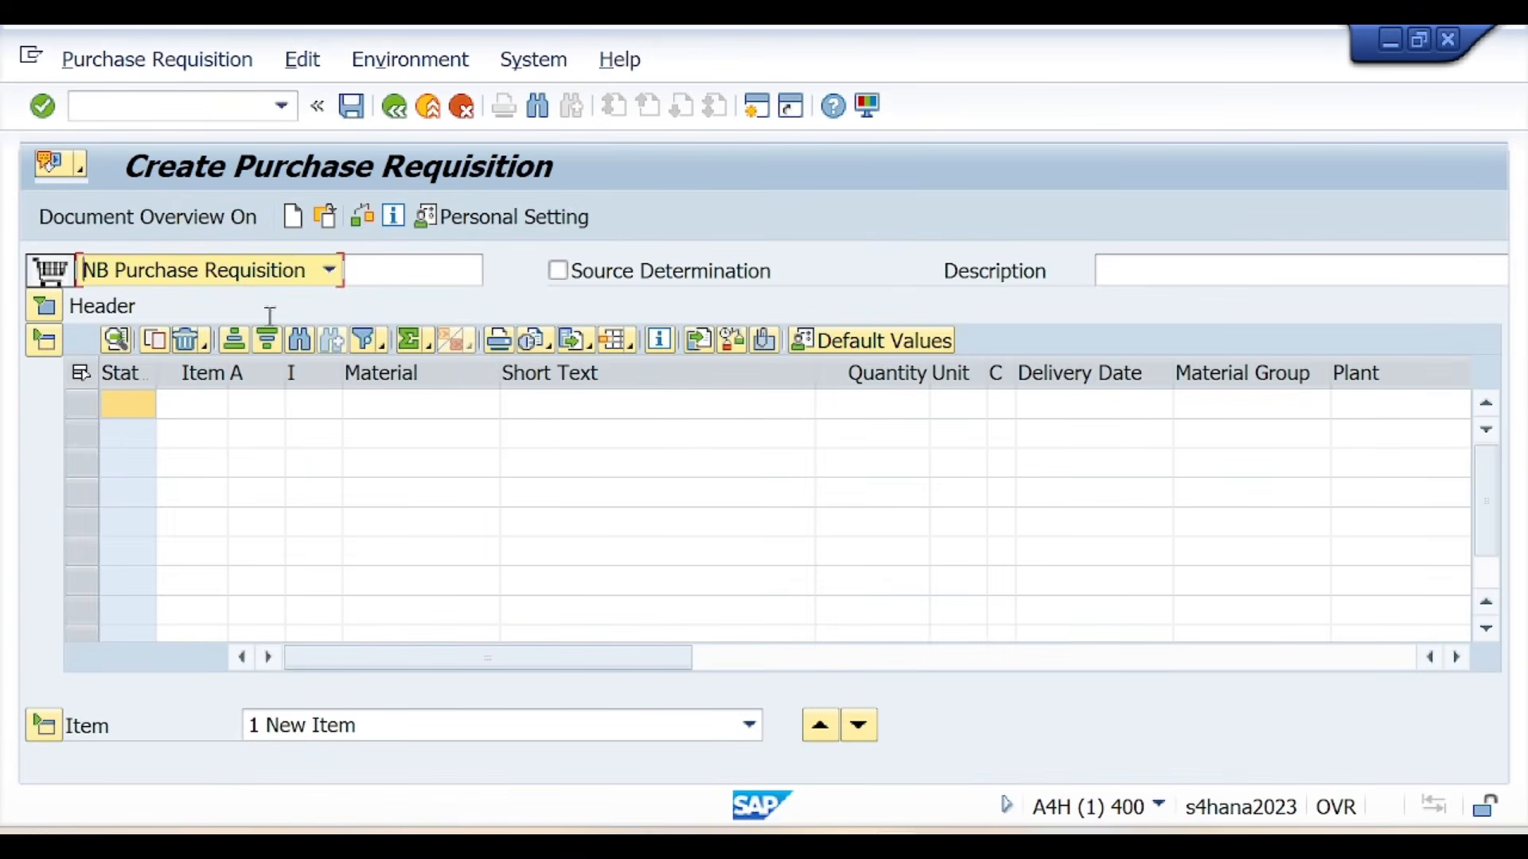
{"action": "left_click", "coordinate": [46, 305]}
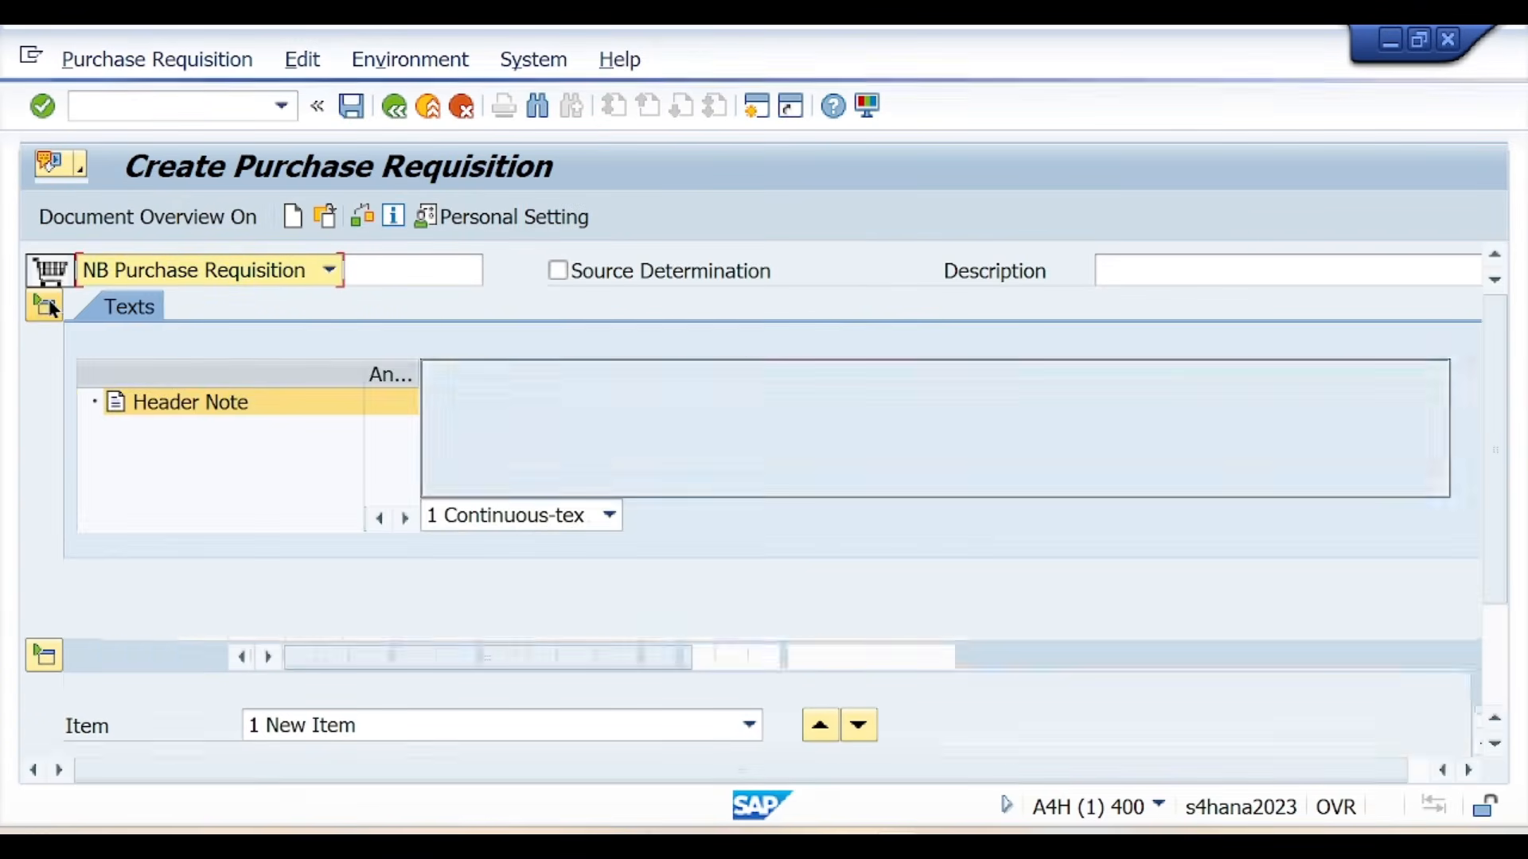
- Enter "Request for Quotation....." as the purchase requisition's header note
{"action": "left_click", "coordinate": [522, 387]}
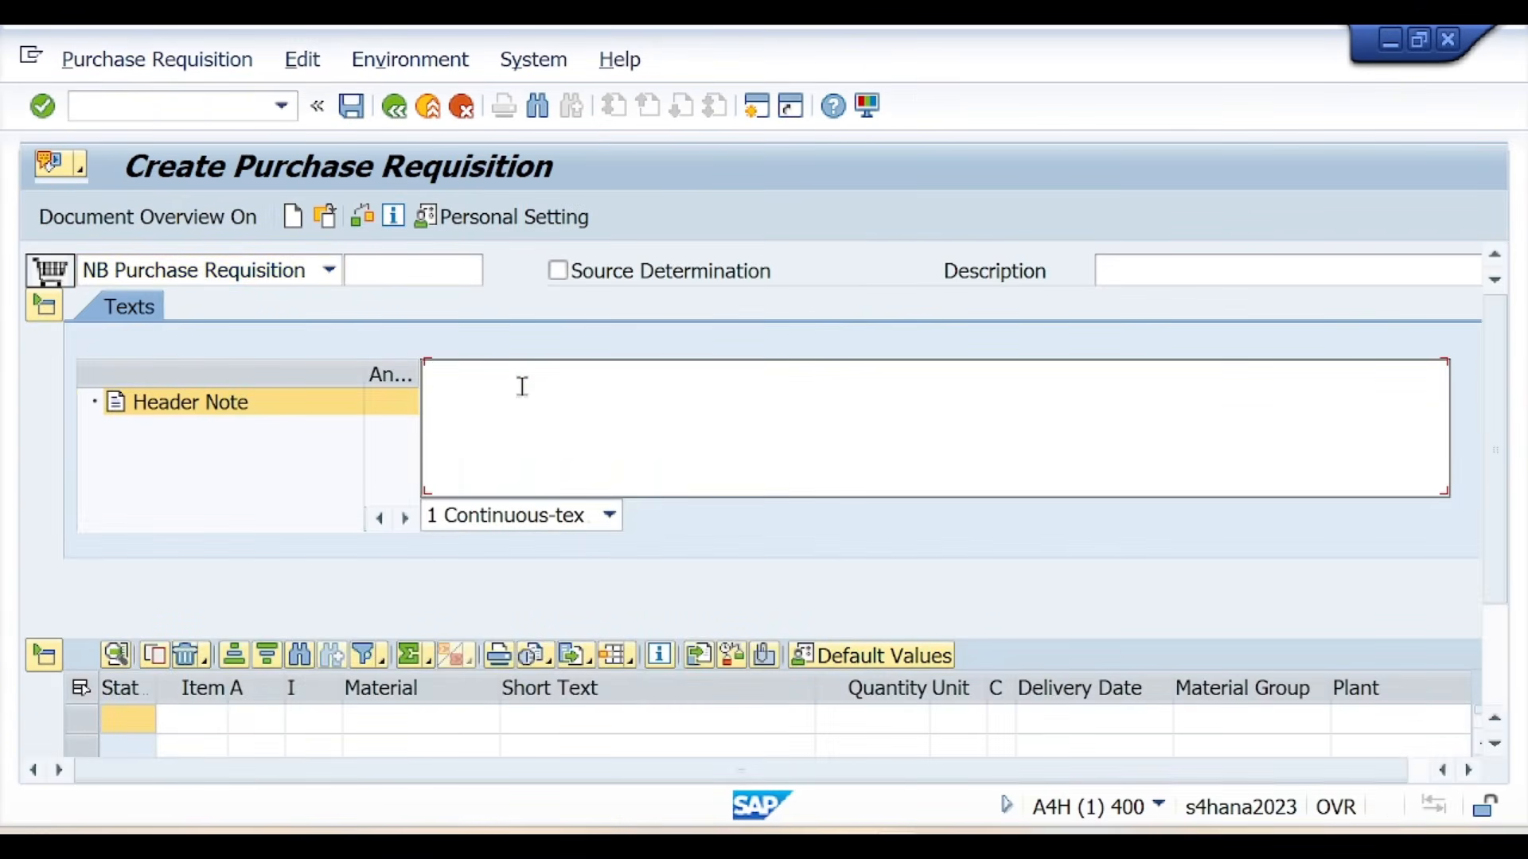
{"action": "type", "text": "Purchase"}
{"action": "key", "text": "BackSpace"}
{"action": "key", "text": "BackSpace"}
{"action": "key", "text": "BackSpace"}
{"action": "key", "text": "BackSpace"}
{"action": "key", "text": "BackSpace"}
{"action": "key", "text": "BackSpace"}
{"action": "type", "text": "request For Quotation"}
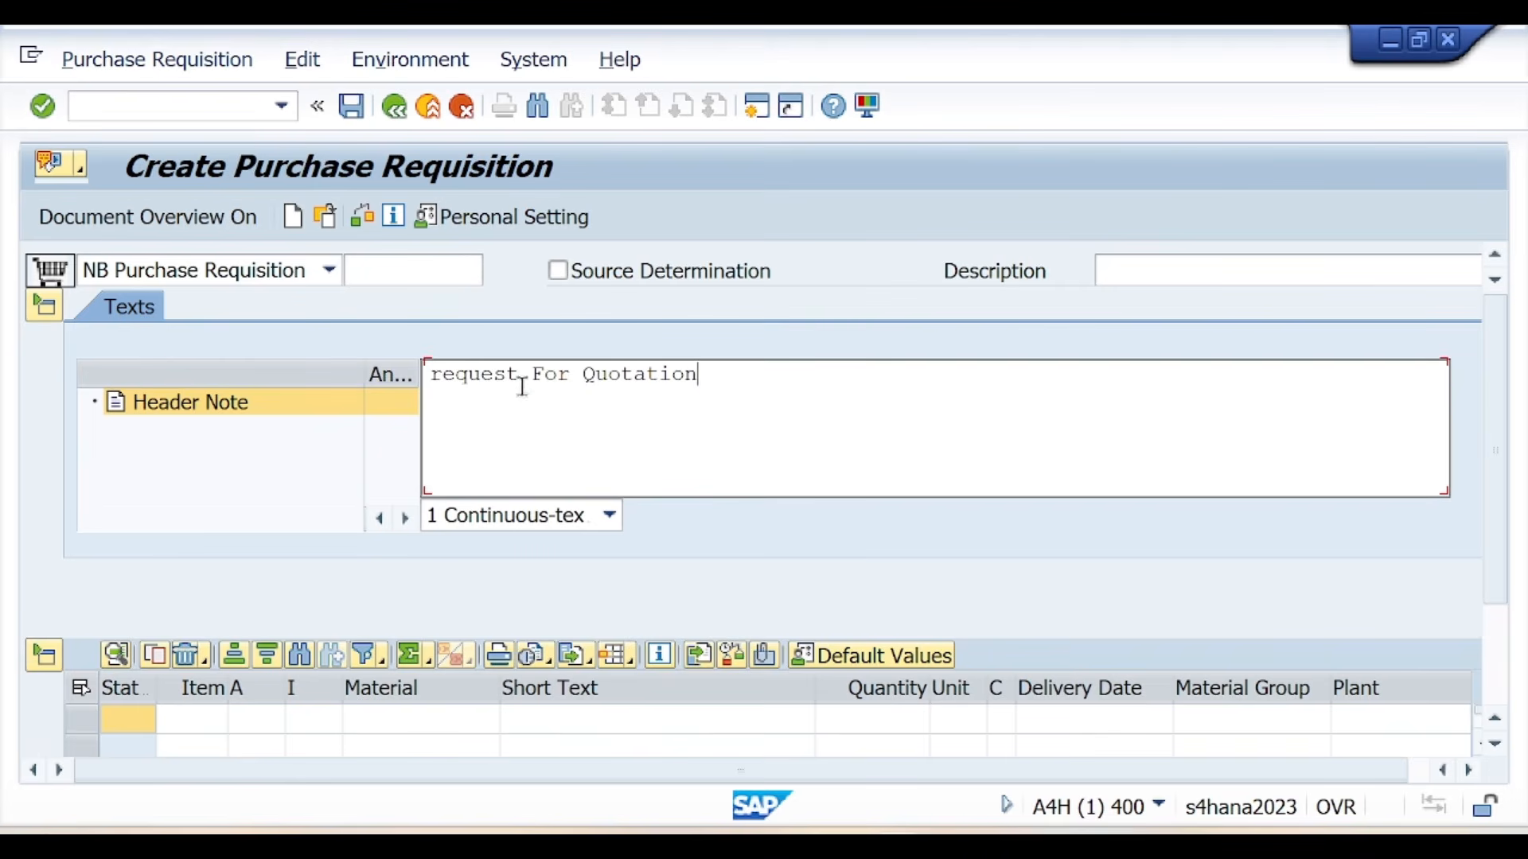
{"action": "left_click", "coordinate": [445, 377]}
{"action": "key", "text": "BackSpace"}
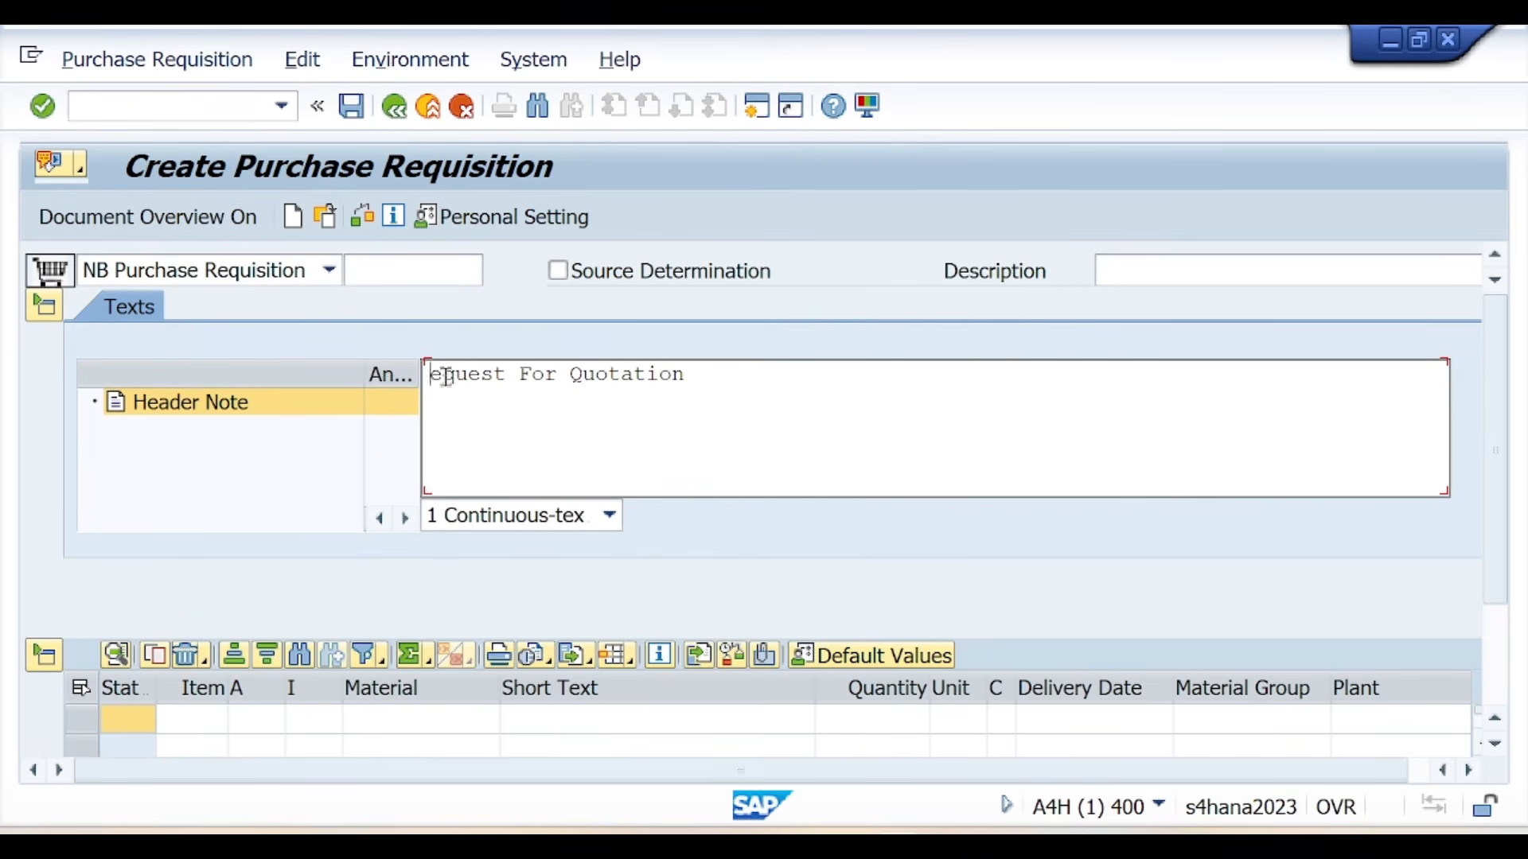
{"action": "type", "text": "Request for Quotation"}
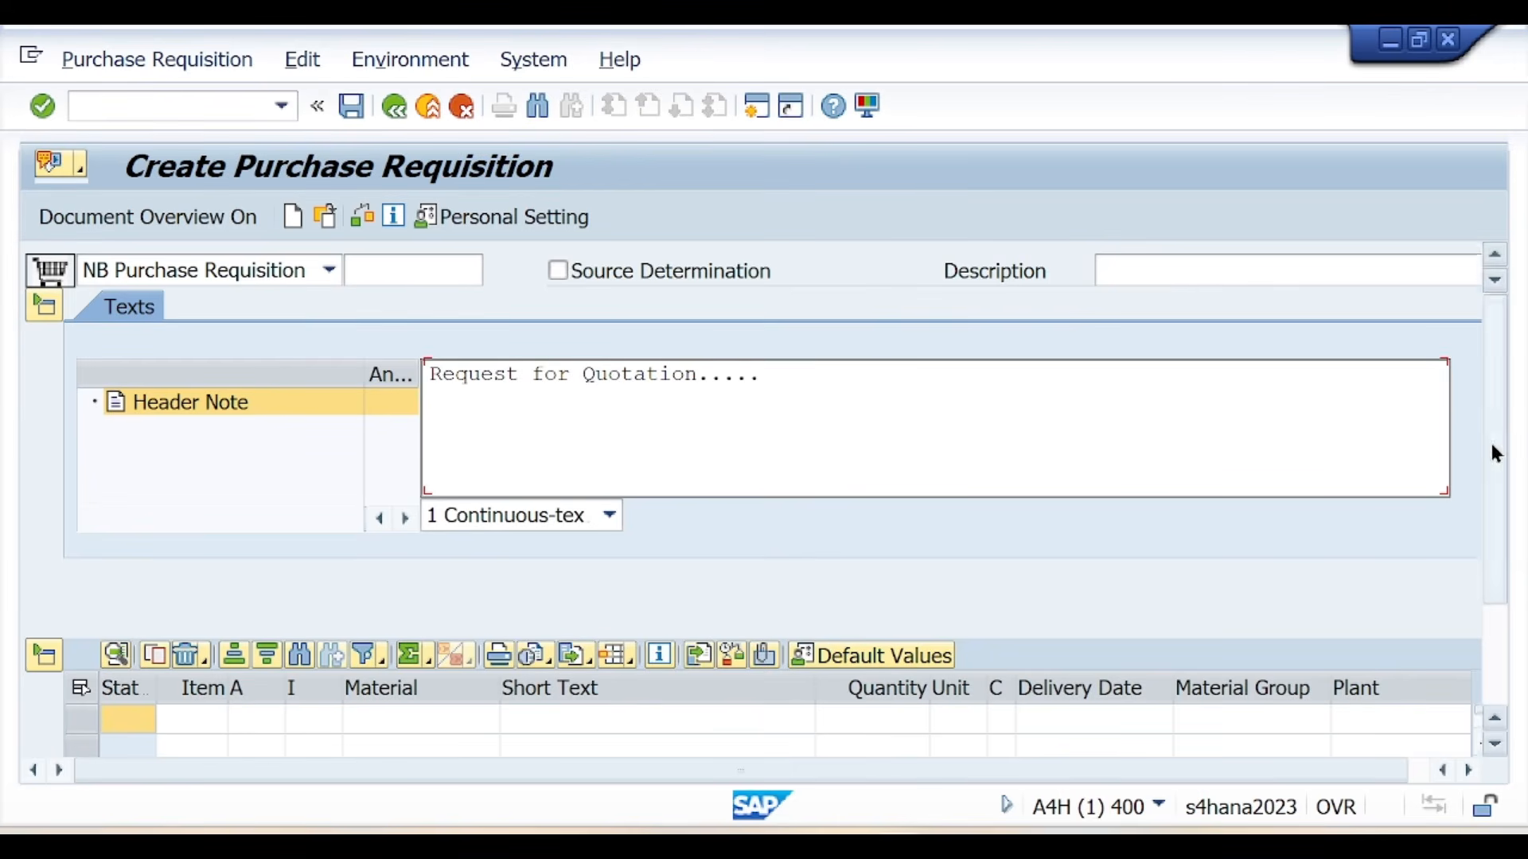
- Copy the material name SVKMMATERIAL from the Notion notes and paste it as the material of the first requisition item in SAP
{"action": "left_click_drag", "start_coordinate": [1489, 447], "coordinate": [1504, 561]}
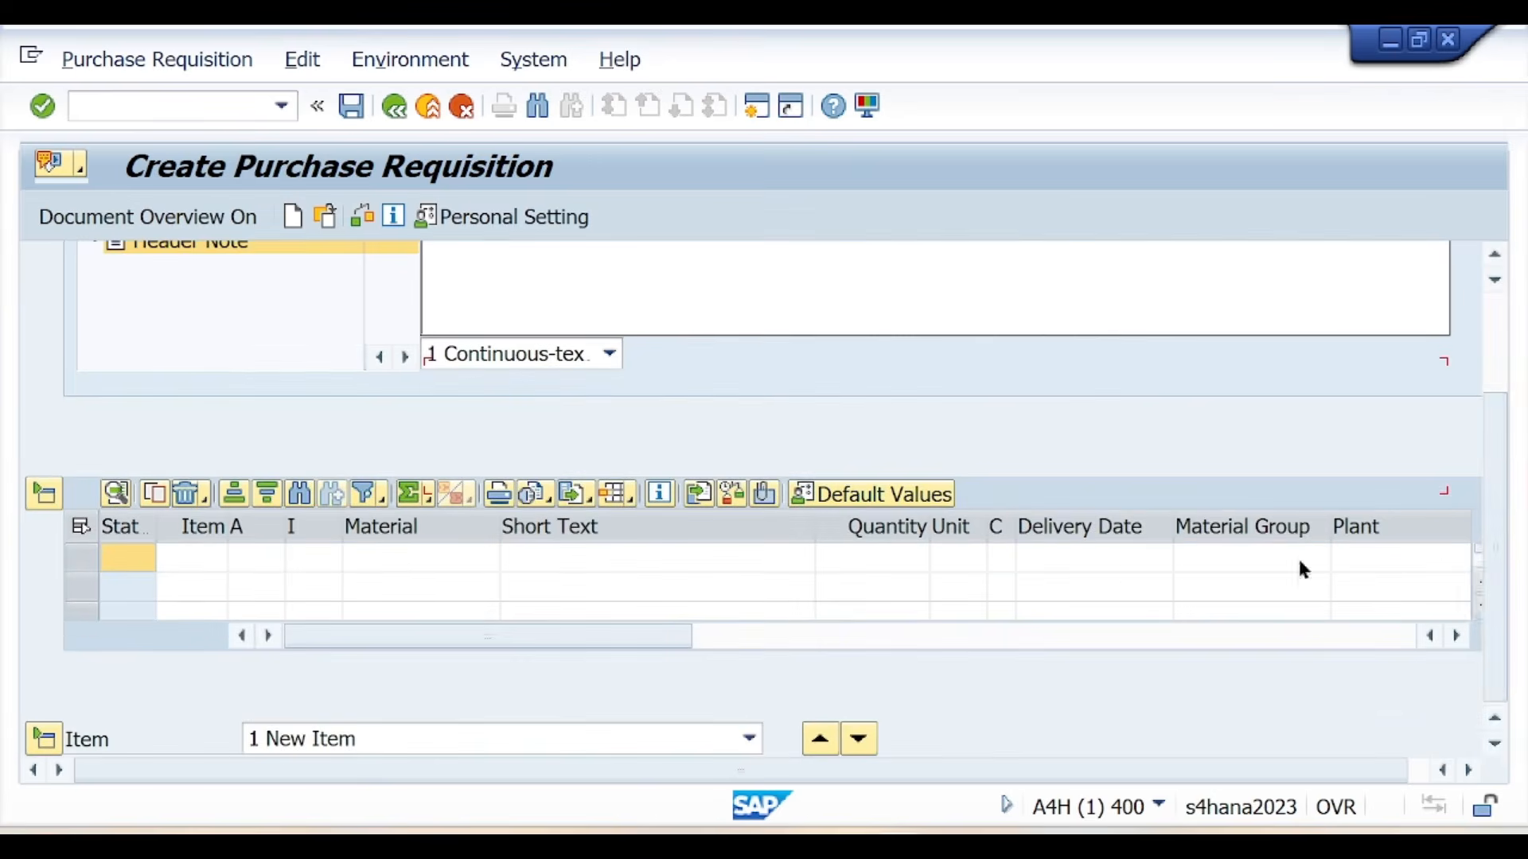
{"action": "left_click", "coordinate": [404, 557]}
{"action": "key", "text": "alt+Tab"}
{"action": "scroll", "coordinate": [498, 433], "scroll_direction": "up", "scroll_amount": 3}
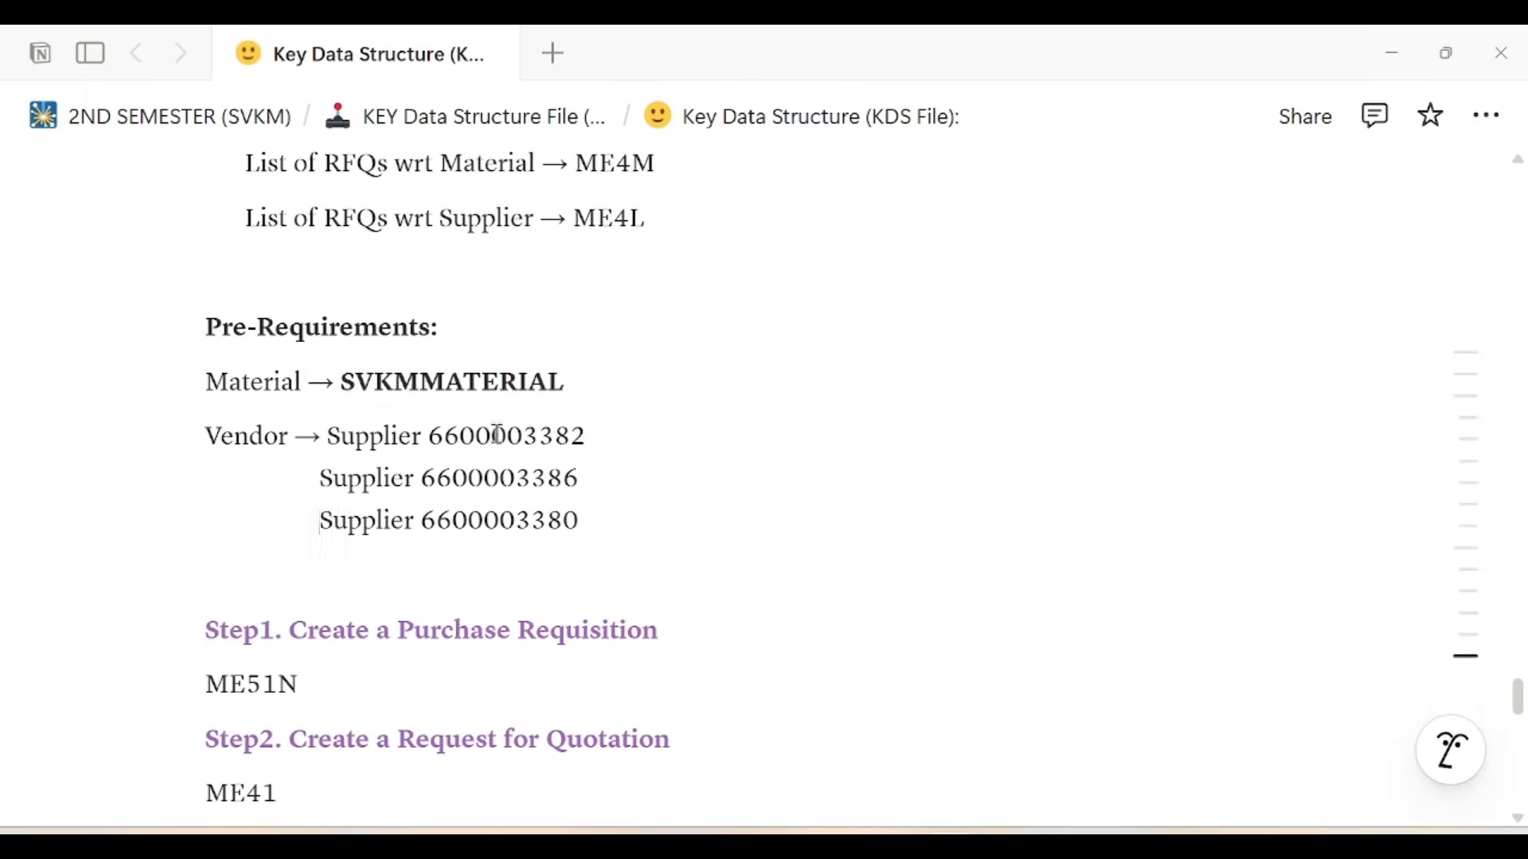
{"action": "double_click", "coordinate": [488, 381]}
{"action": "key", "text": "ctrl+c"}
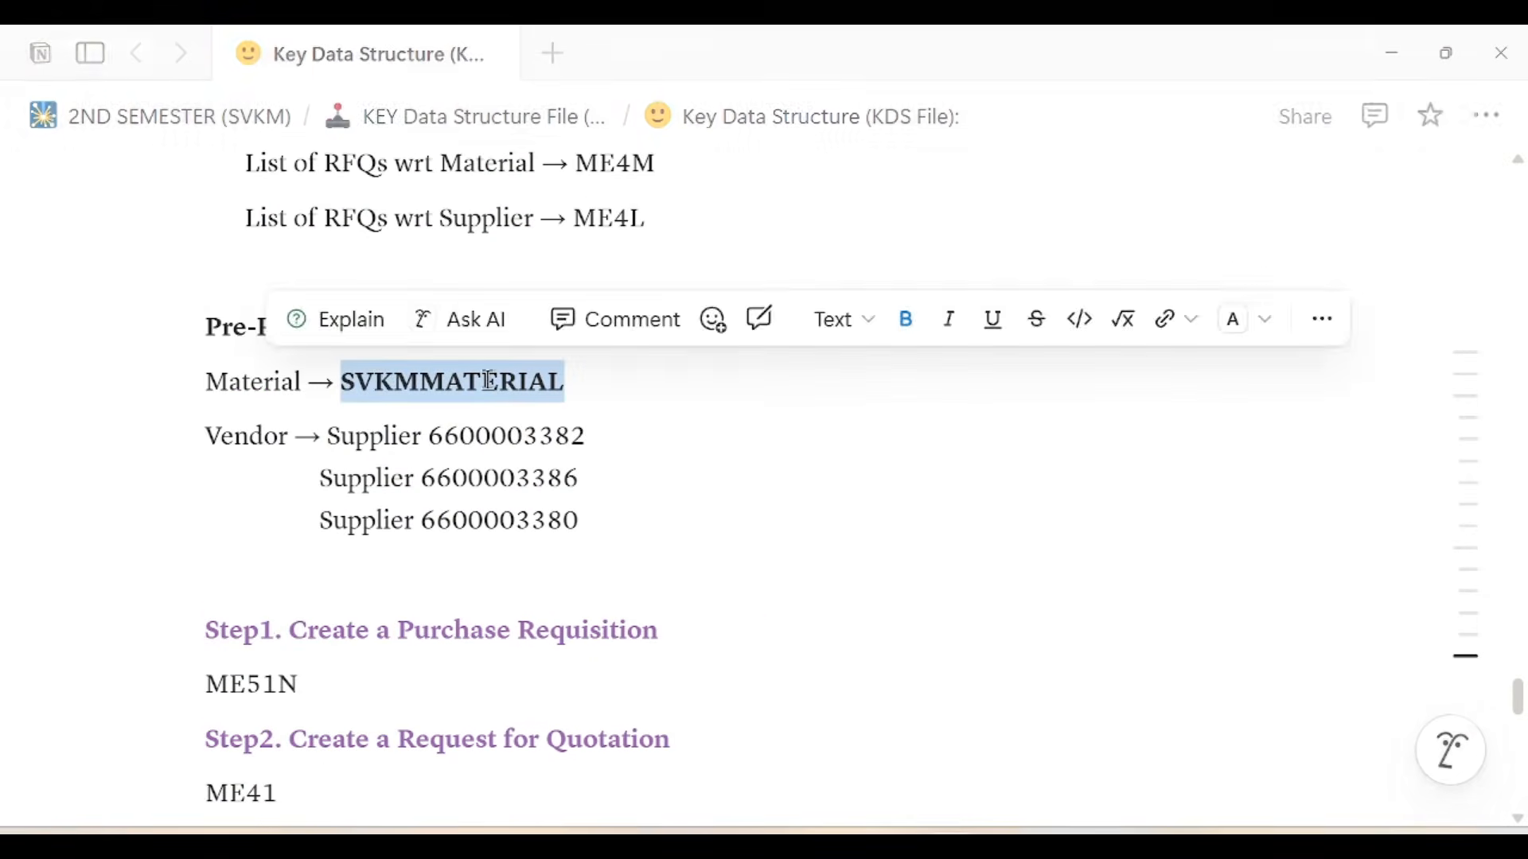
{"action": "key", "text": "alt+Tab"}
{"action": "key", "text": "ctrl+v"}
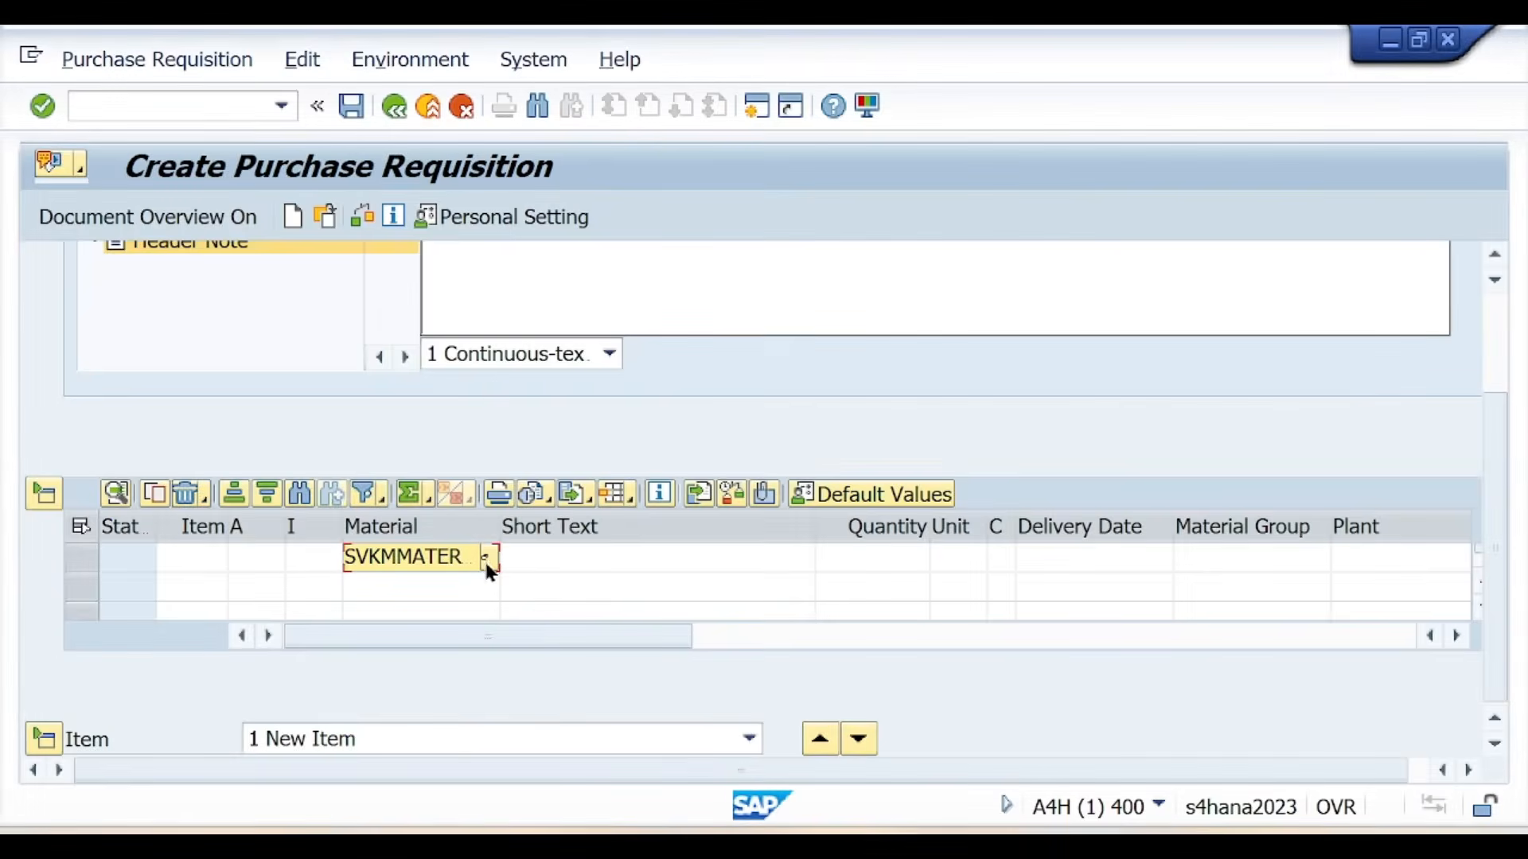
- Set the first item's quantity to 100, material group to 01 and plant to SV11
{"action": "left_click", "coordinate": [864, 554]}
{"action": "key", "text": "alt+Tab"}
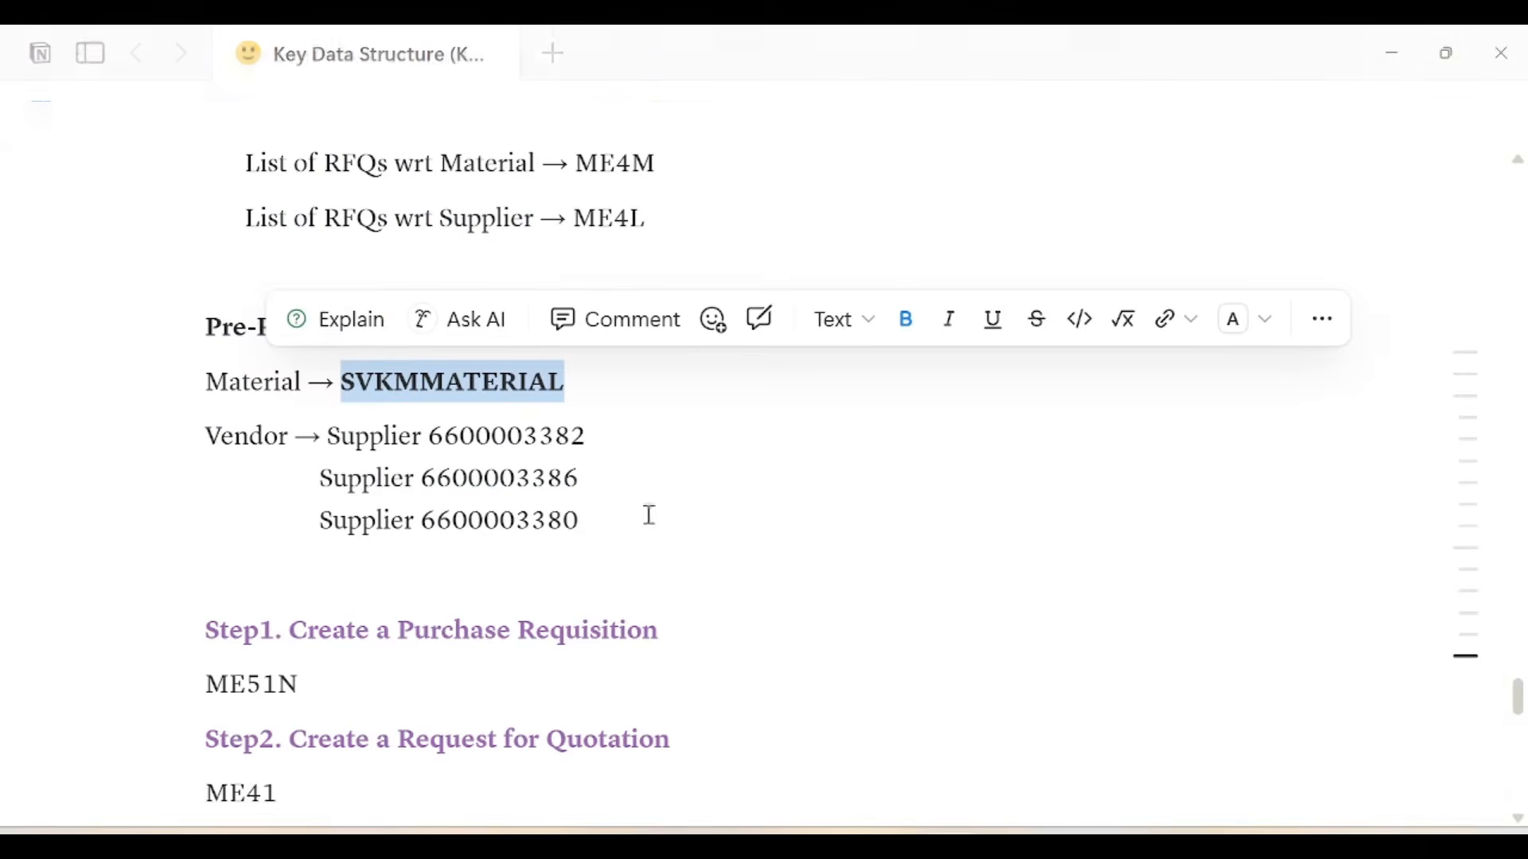
{"action": "key", "text": "alt+Tab"}
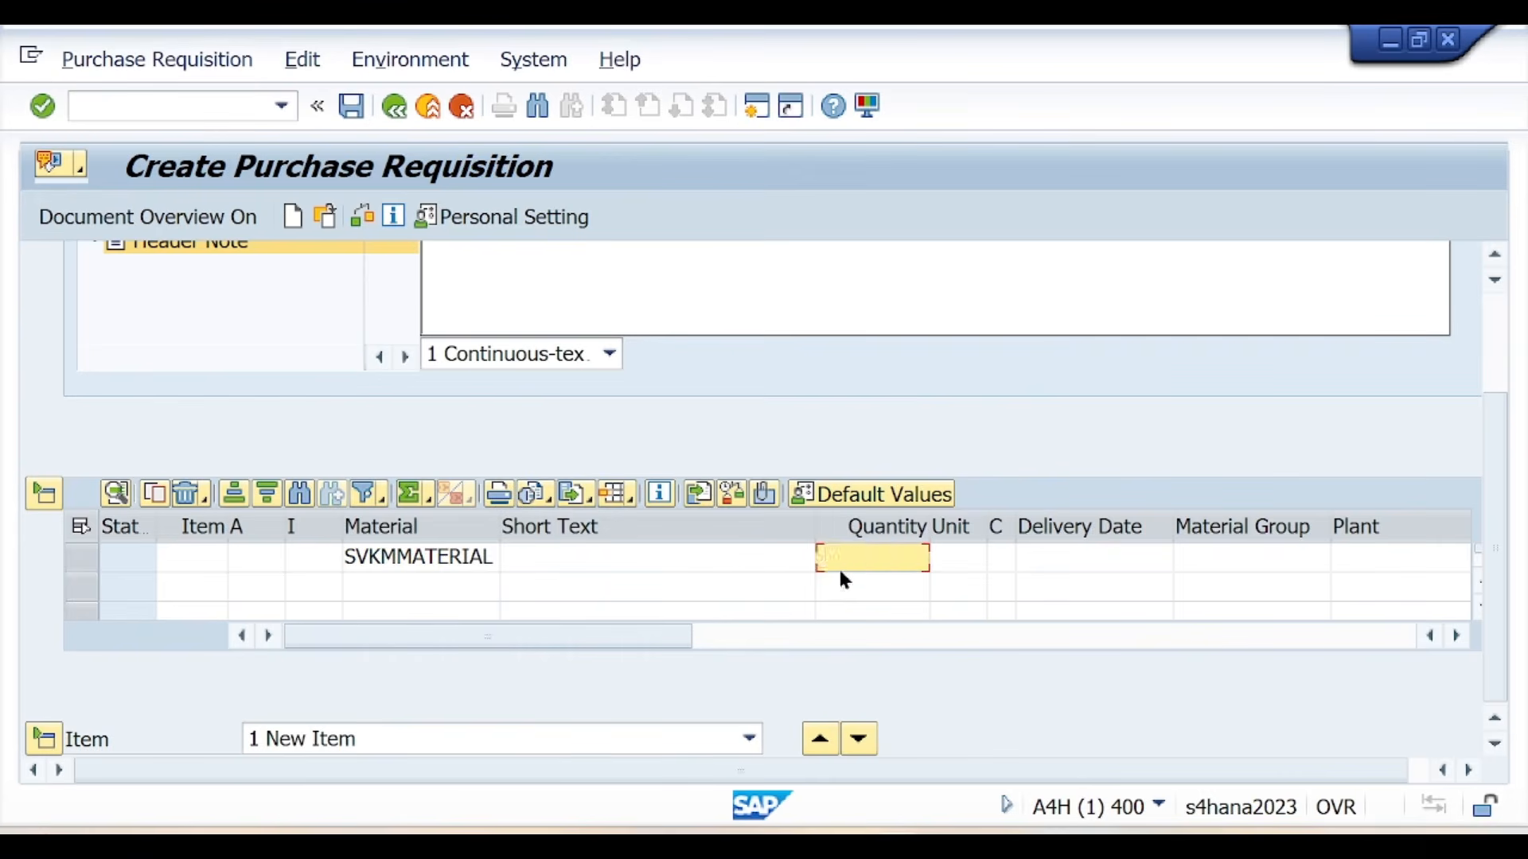
{"action": "type", "text": "100"}
{"action": "left_click", "coordinate": [1096, 561]}
{"action": "left_click", "coordinate": [1231, 561]}
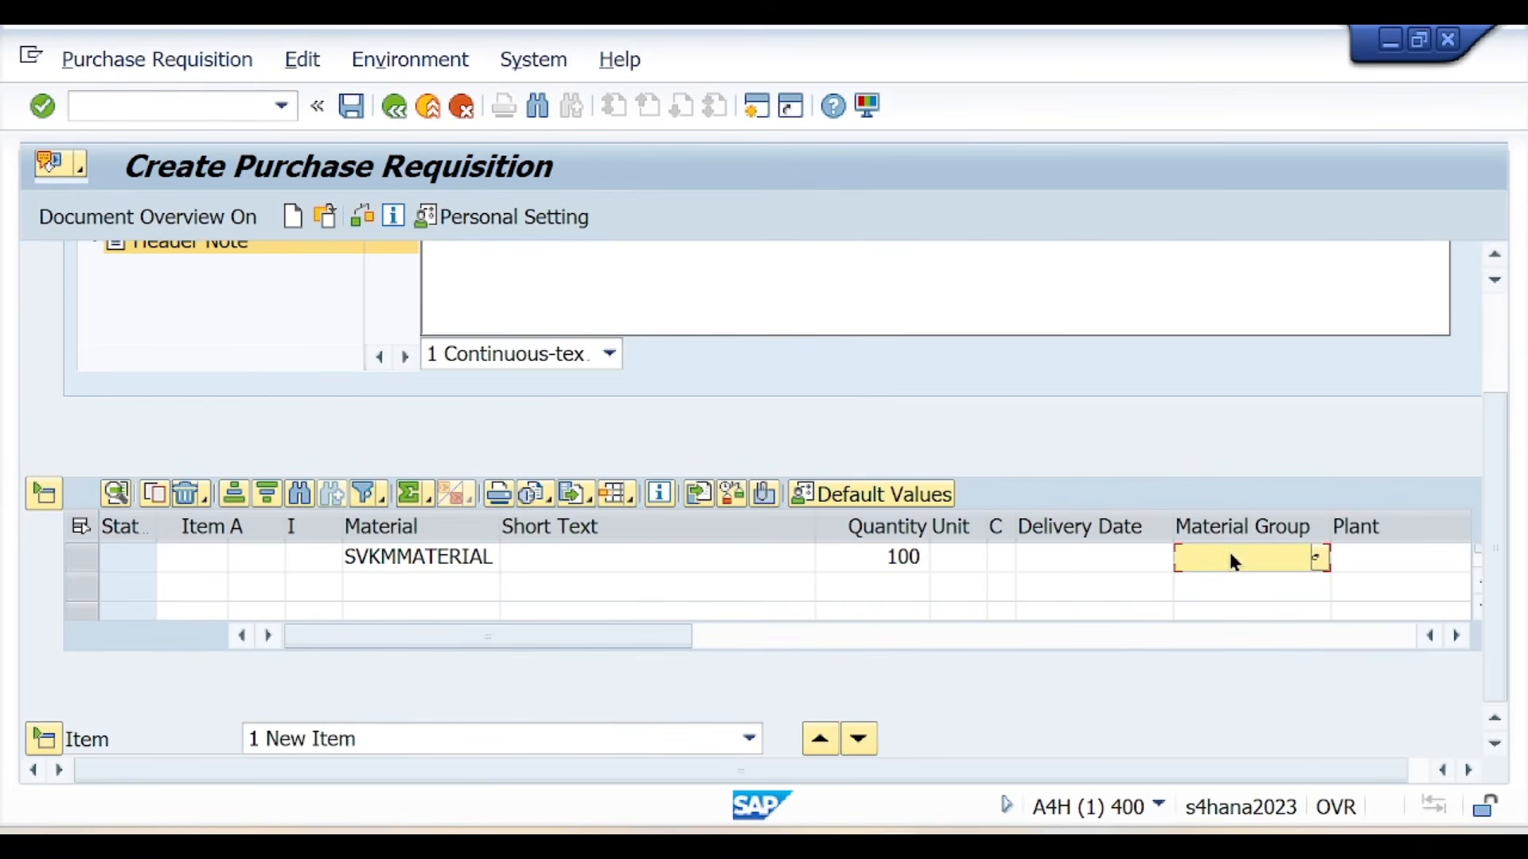
{"action": "type", "text": "01"}
{"action": "left_click", "coordinate": [1398, 551]}
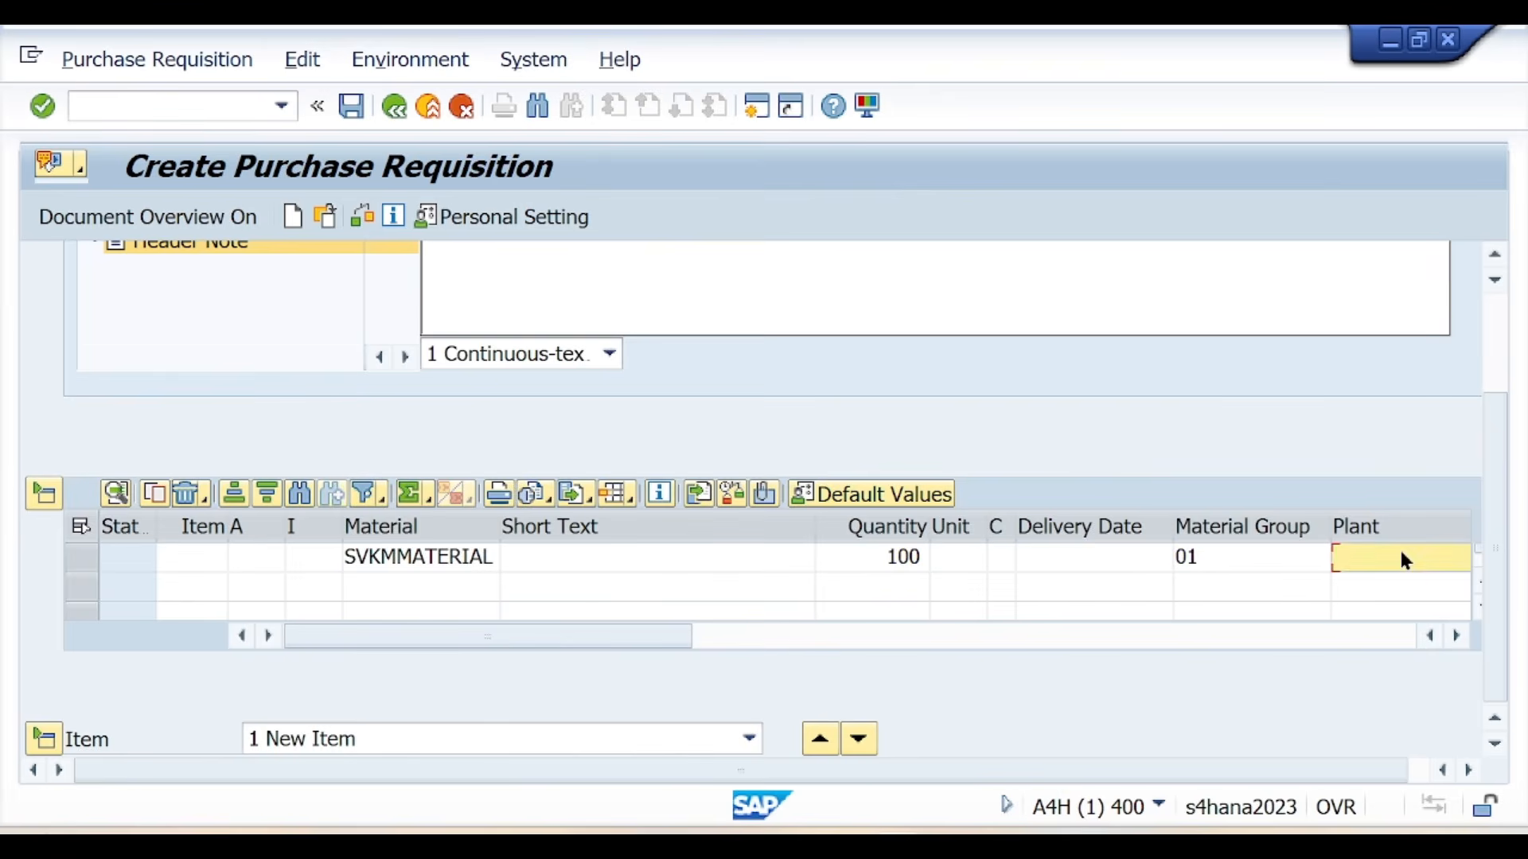
{"action": "type", "text": "SV11"}
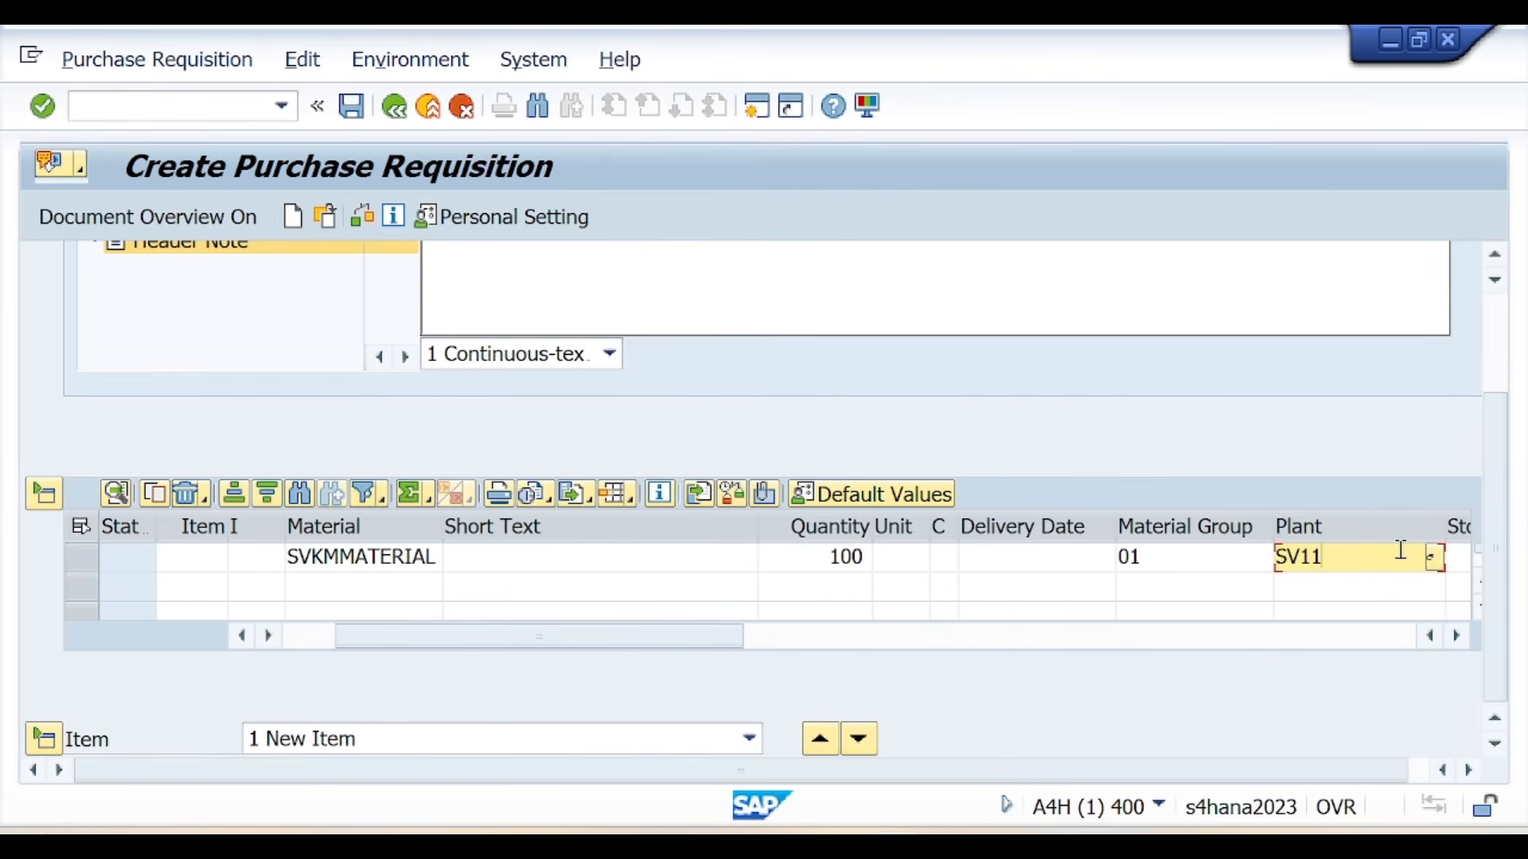
- Narrow the Short Text column, then give the first item storage location SL01 and purchasing group 001 and confirm the entries
{"action": "left_click_drag", "start_coordinate": [753, 527], "coordinate": [560, 528]}
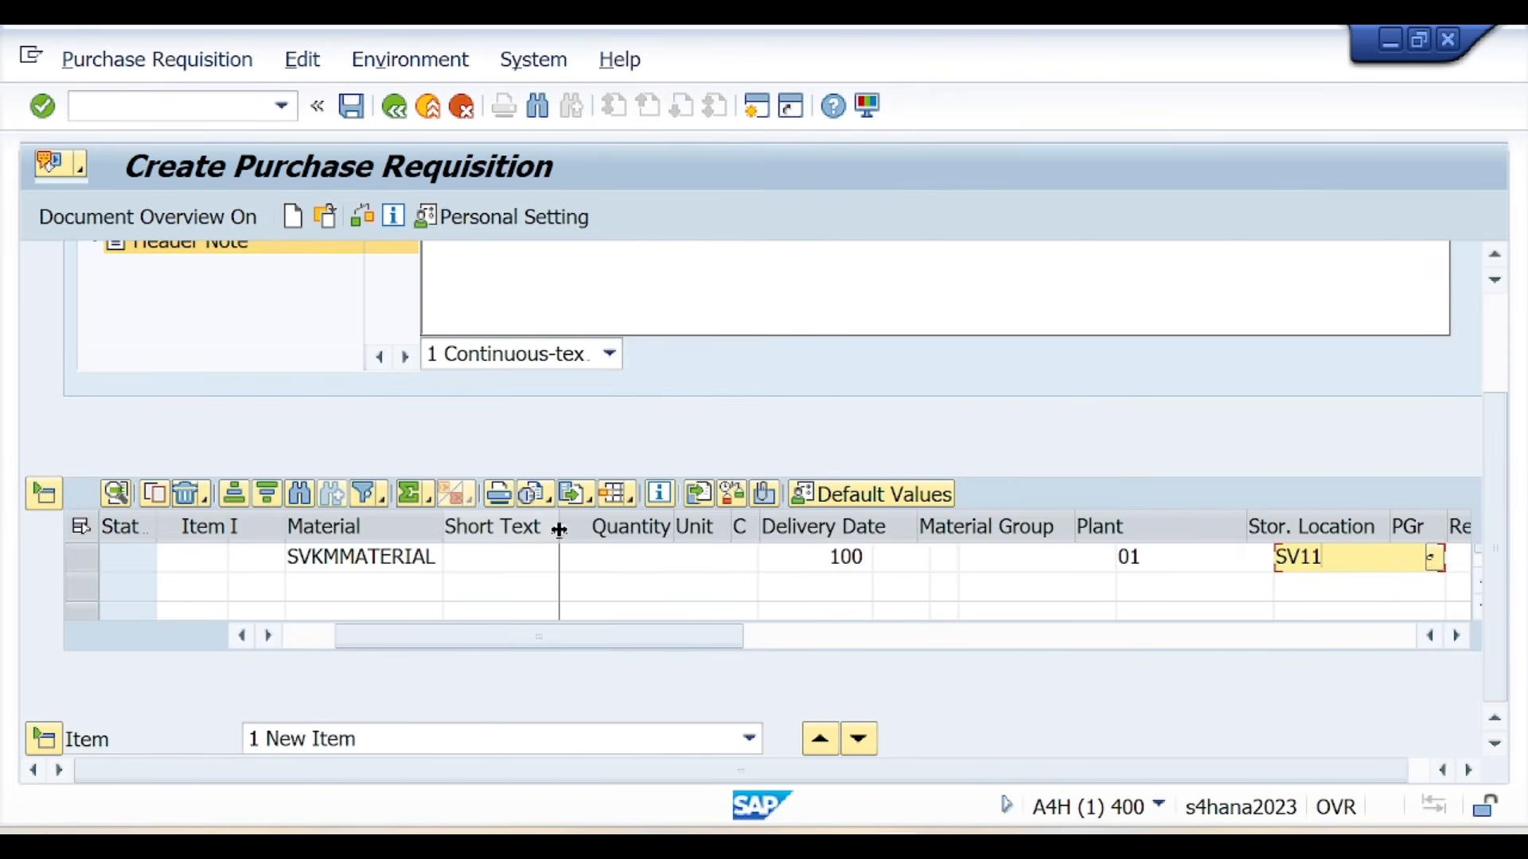
{"action": "left_click", "coordinate": [1311, 551]}
{"action": "type", "text": "SL01"}
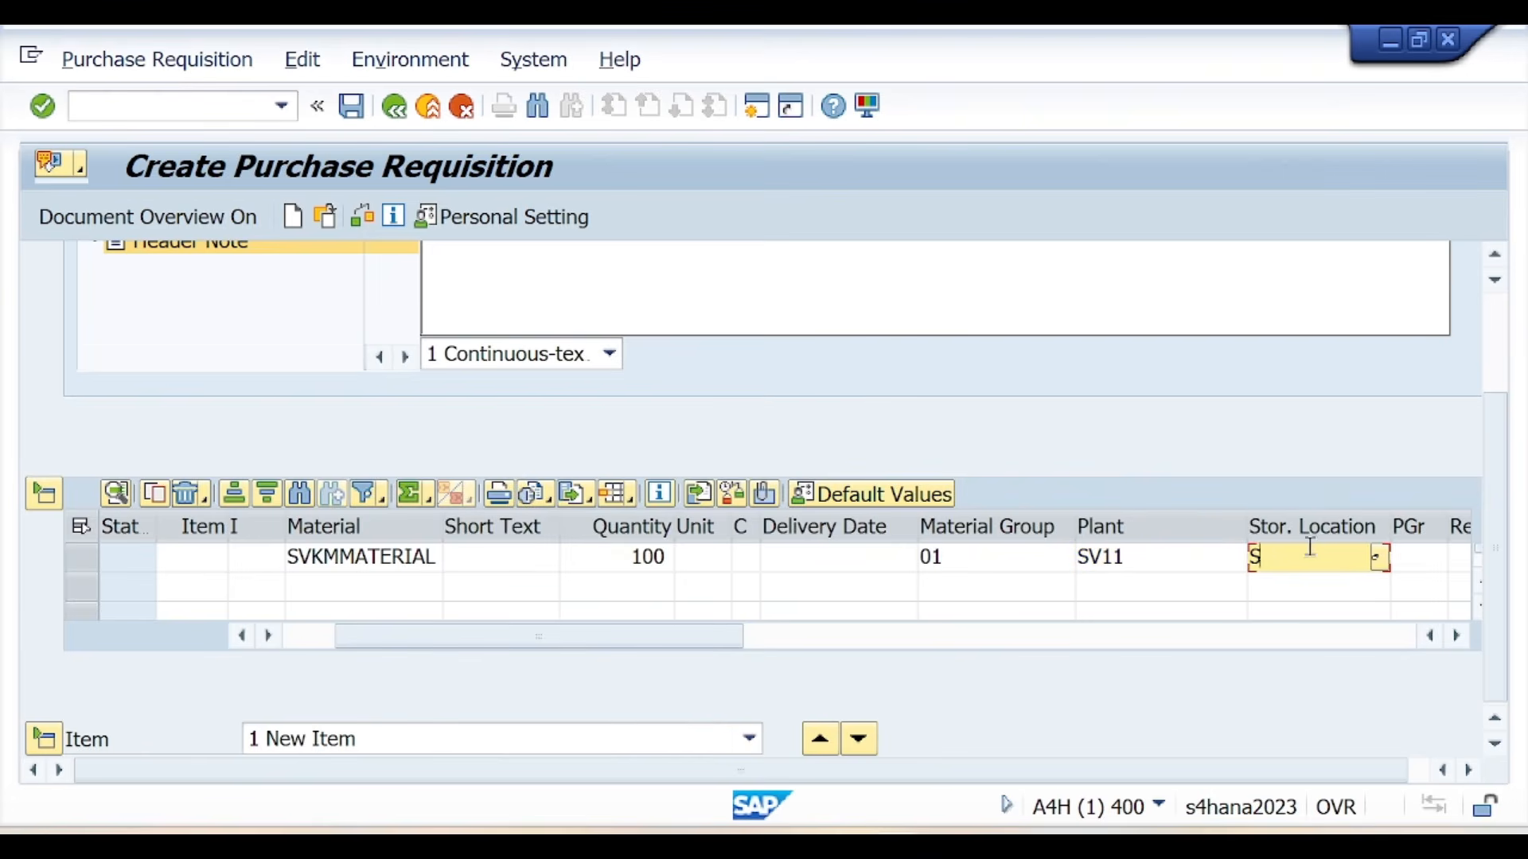
{"action": "left_click", "coordinate": [1426, 560]}
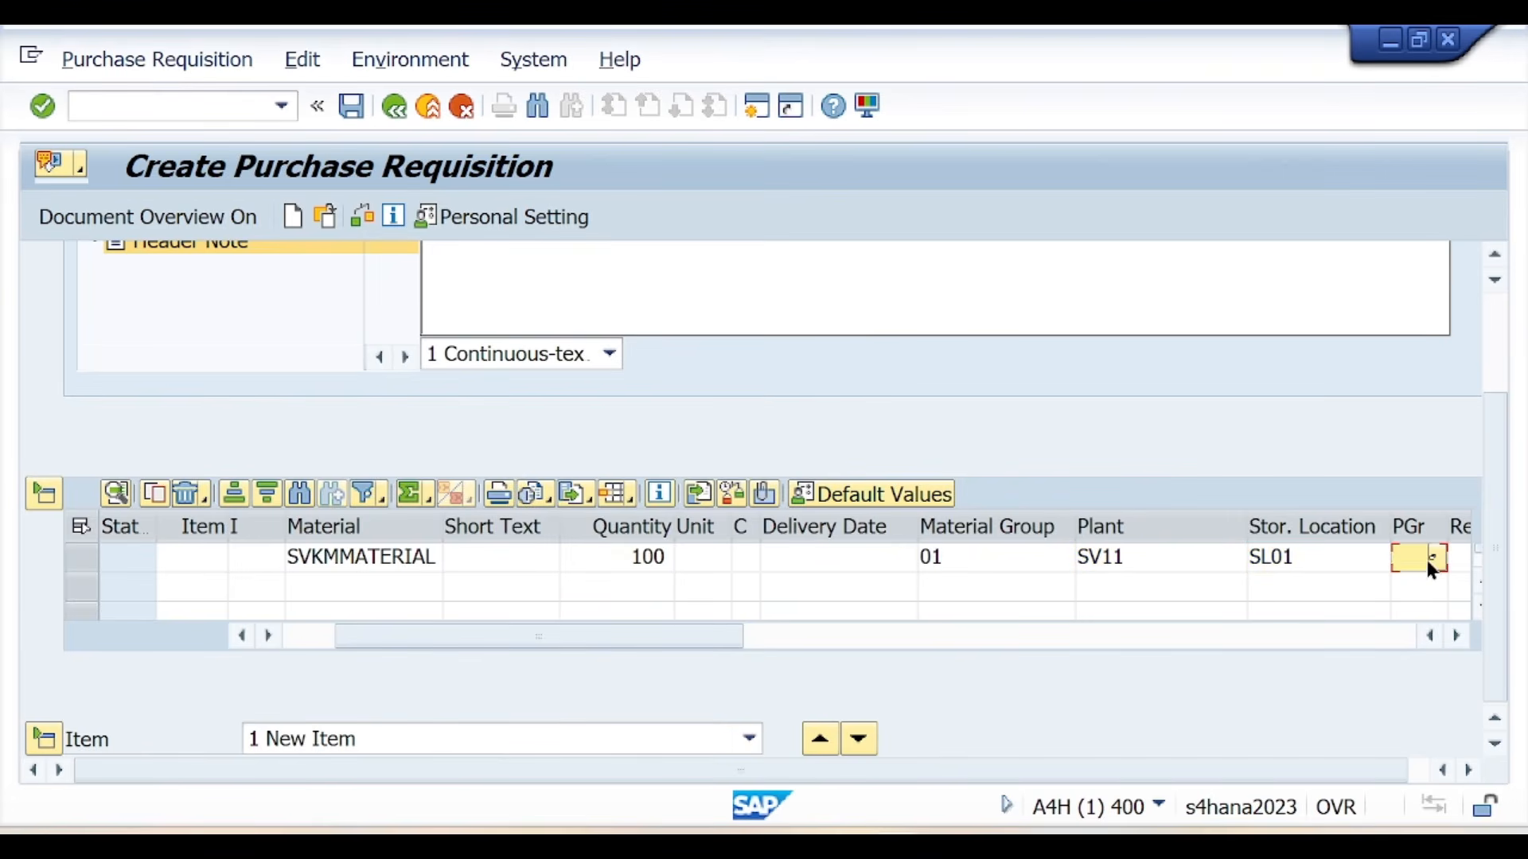
{"action": "type", "text": "000"}
{"action": "type", "text": "1"}
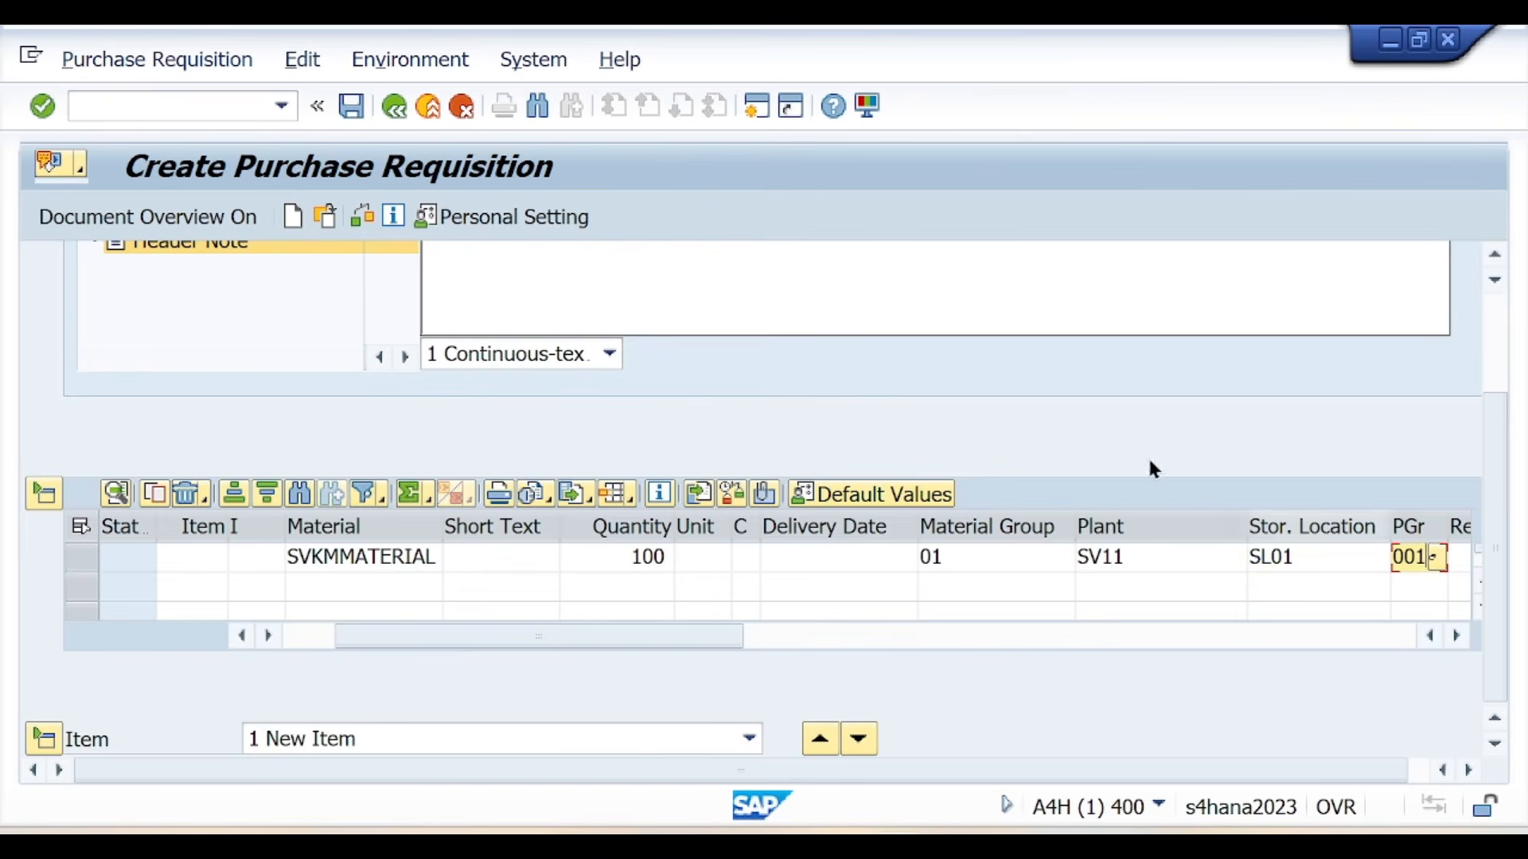
{"action": "key", "text": "Return"}
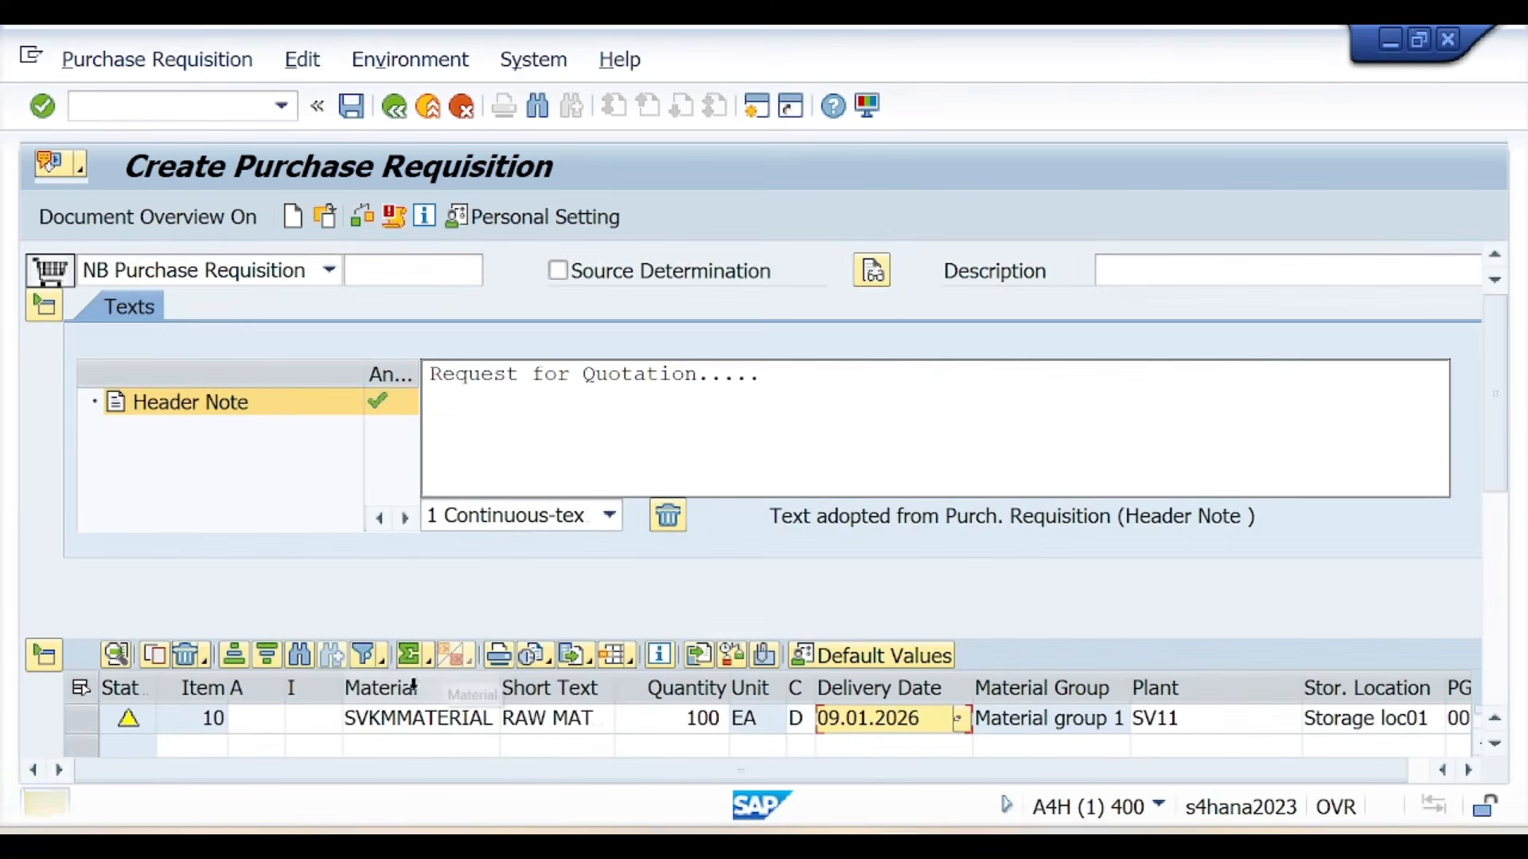
- Check the purchase requisition for errors and save it
{"action": "left_click_drag", "start_coordinate": [1492, 459], "coordinate": [1497, 417]}
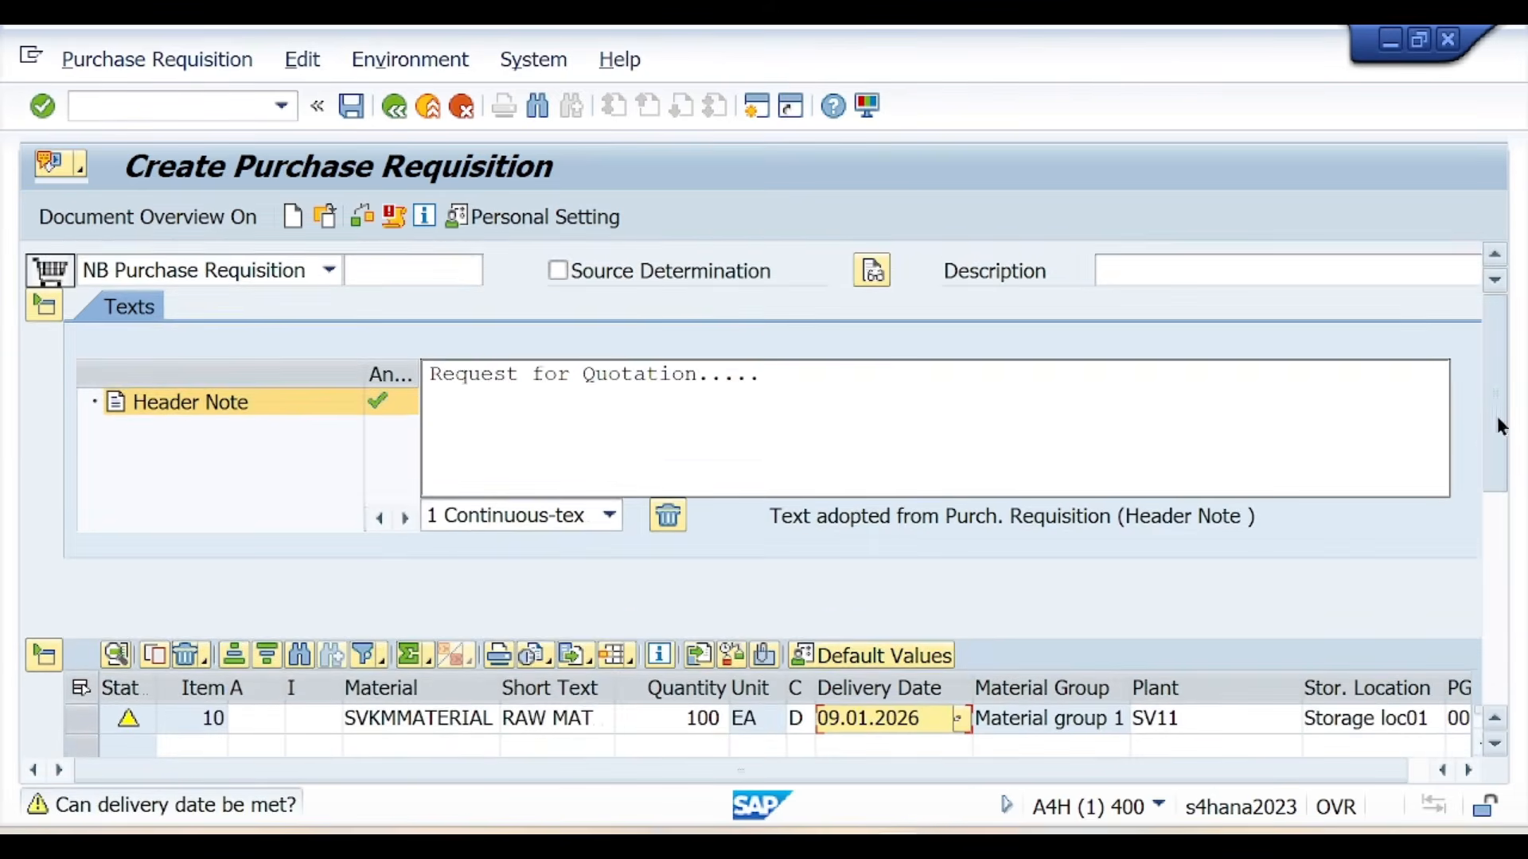
{"action": "left_click", "coordinate": [358, 216]}
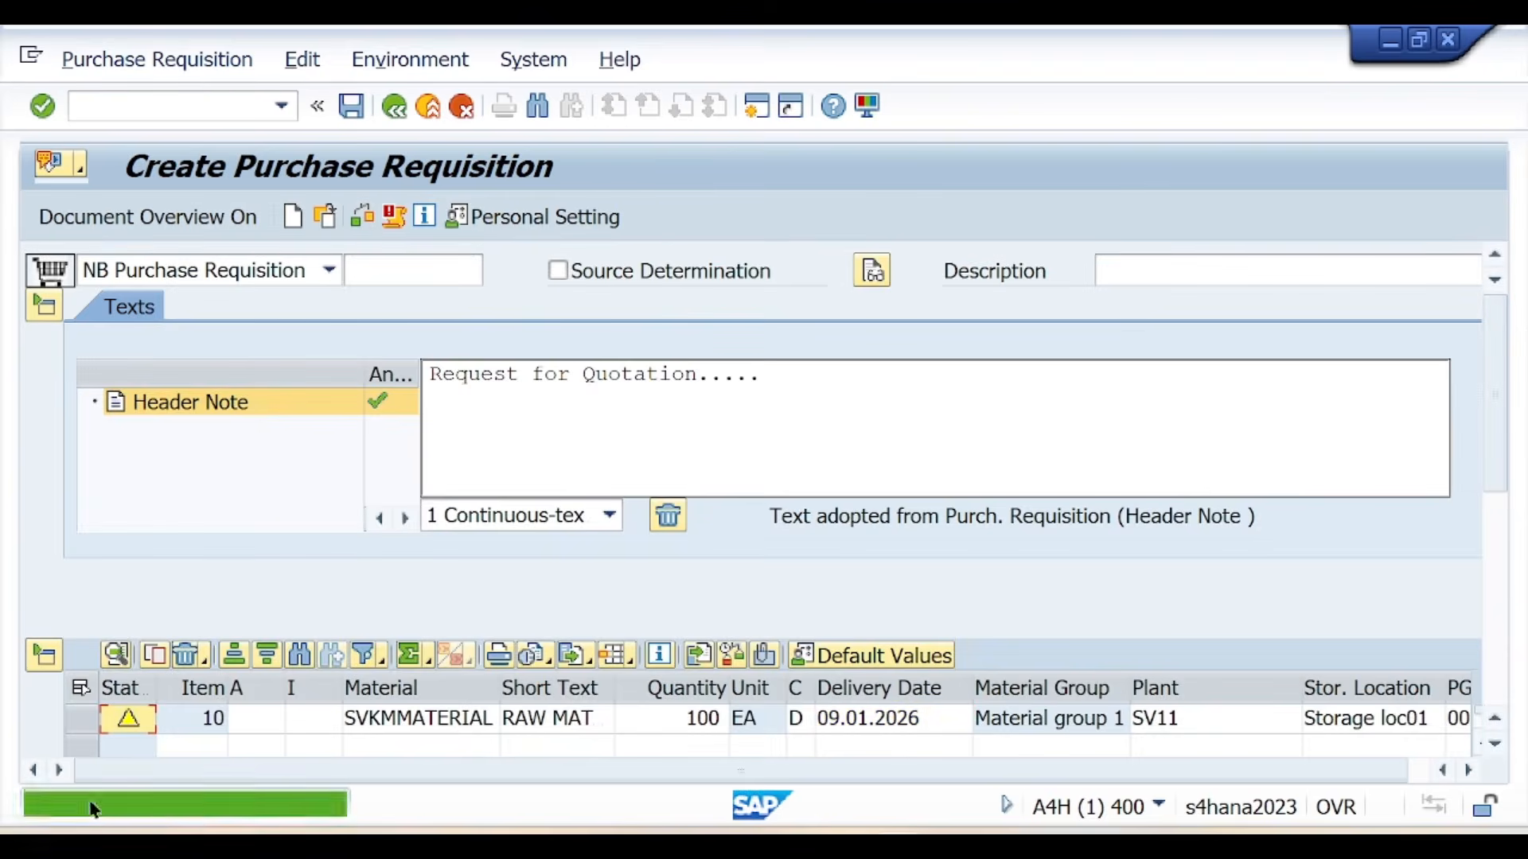
{"action": "left_click", "coordinate": [348, 111]}
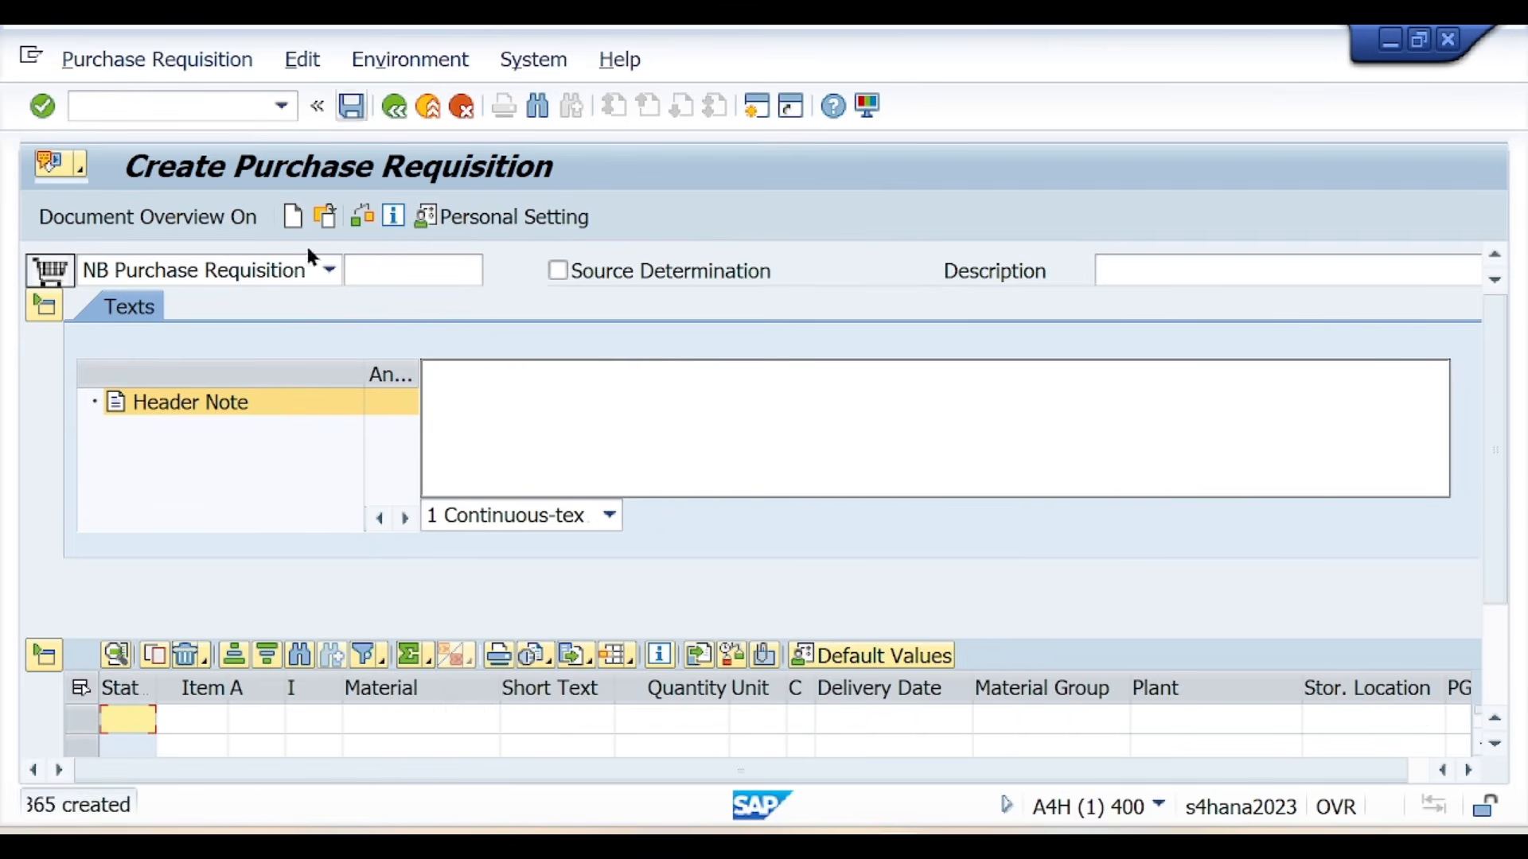
- Copy the purchase requisition number text from the creation message's details and paste it on a new line below ME51N in the Notion notes
{"action": "double_click", "coordinate": [118, 810]}
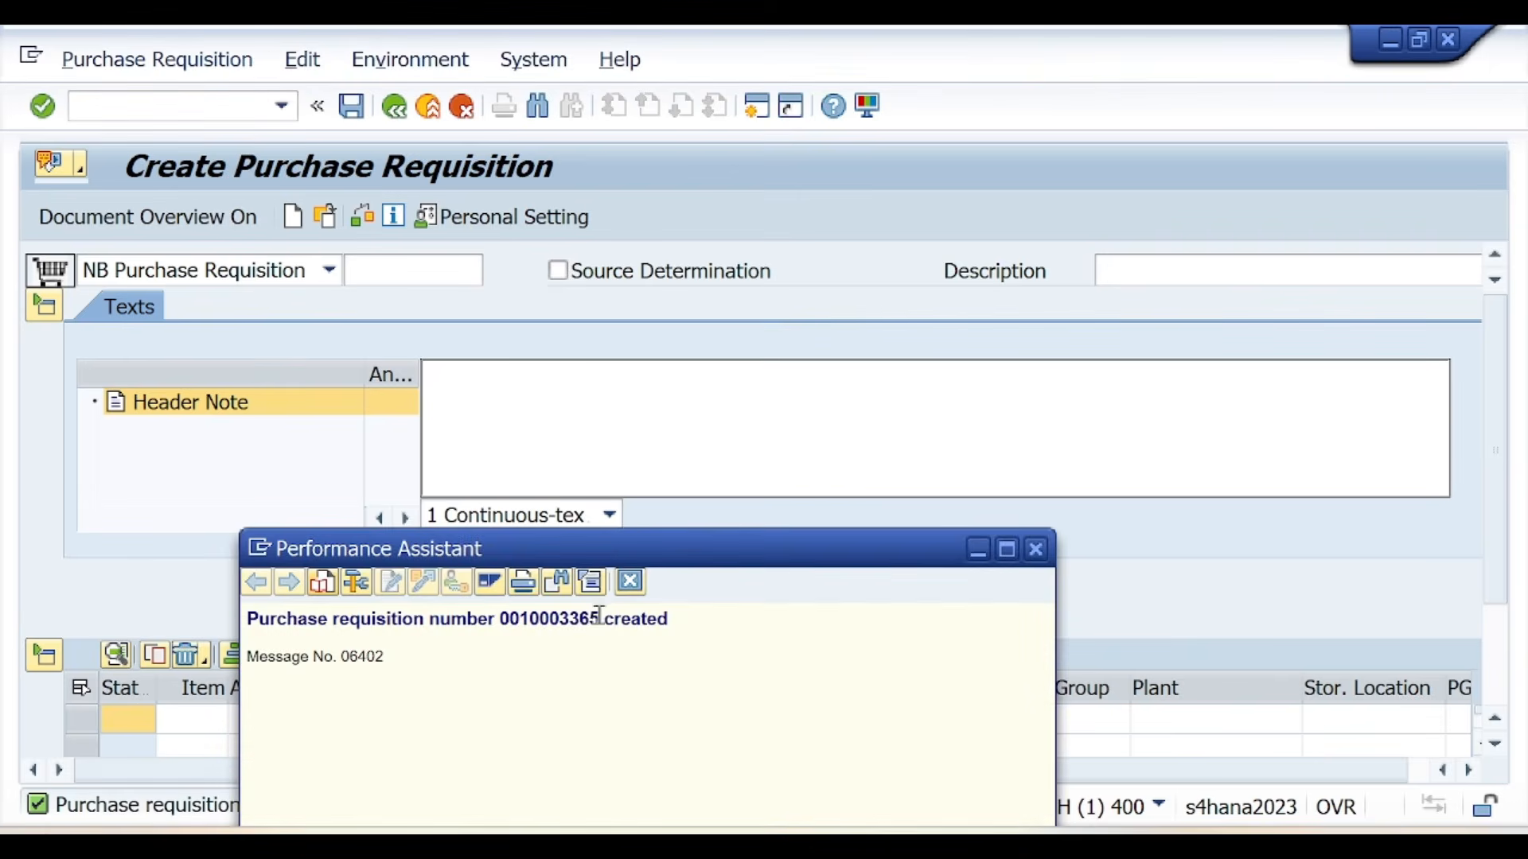
{"action": "left_click_drag", "start_coordinate": [599, 619], "coordinate": [277, 619]}
{"action": "key", "text": "ctrl+c"}
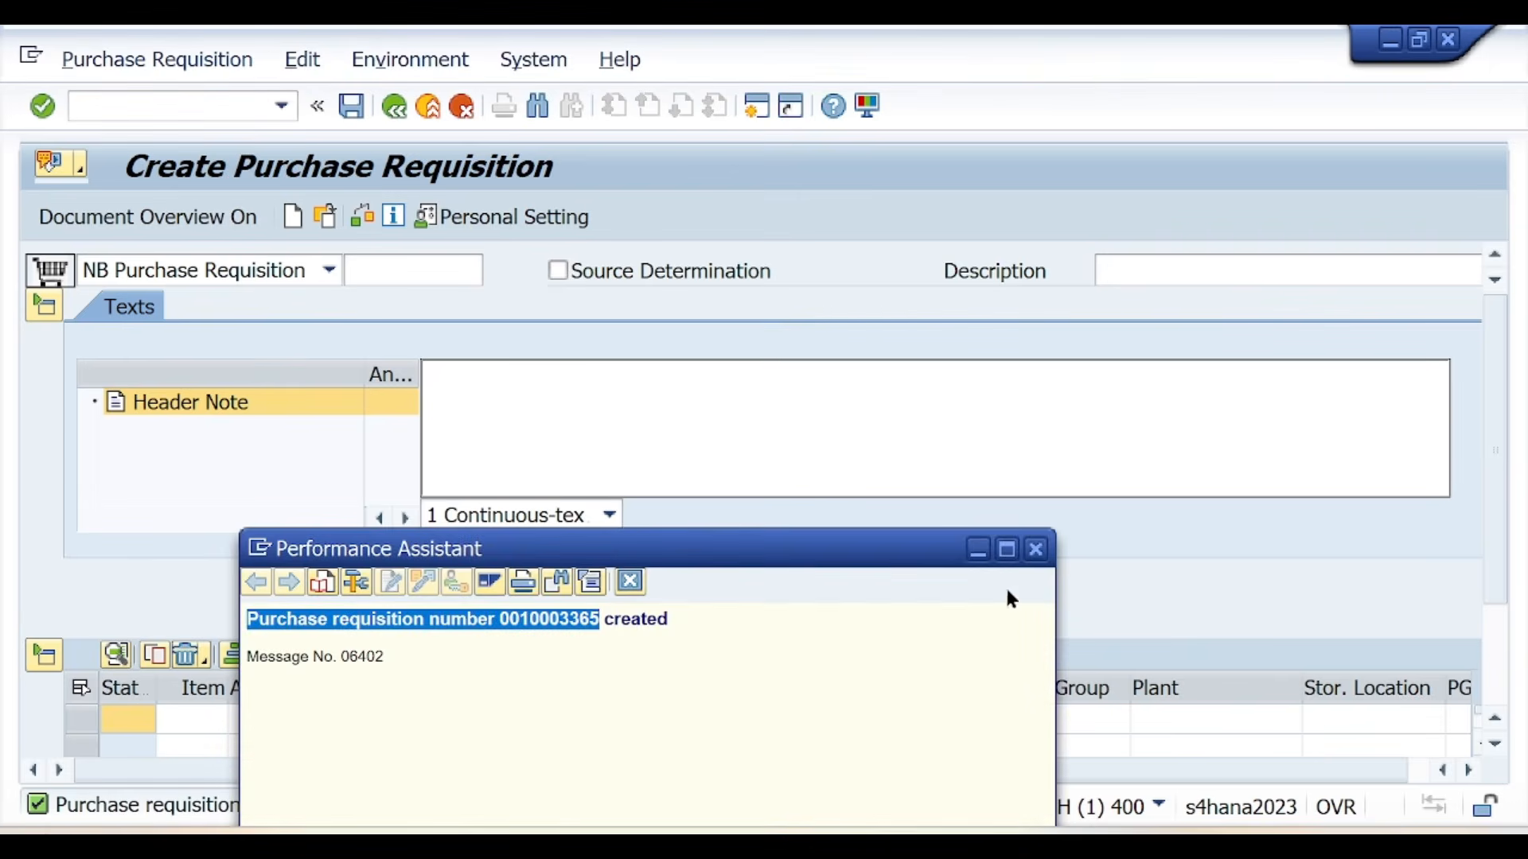
{"action": "left_click", "coordinate": [1036, 549]}
{"action": "key", "text": "alt+Tab"}
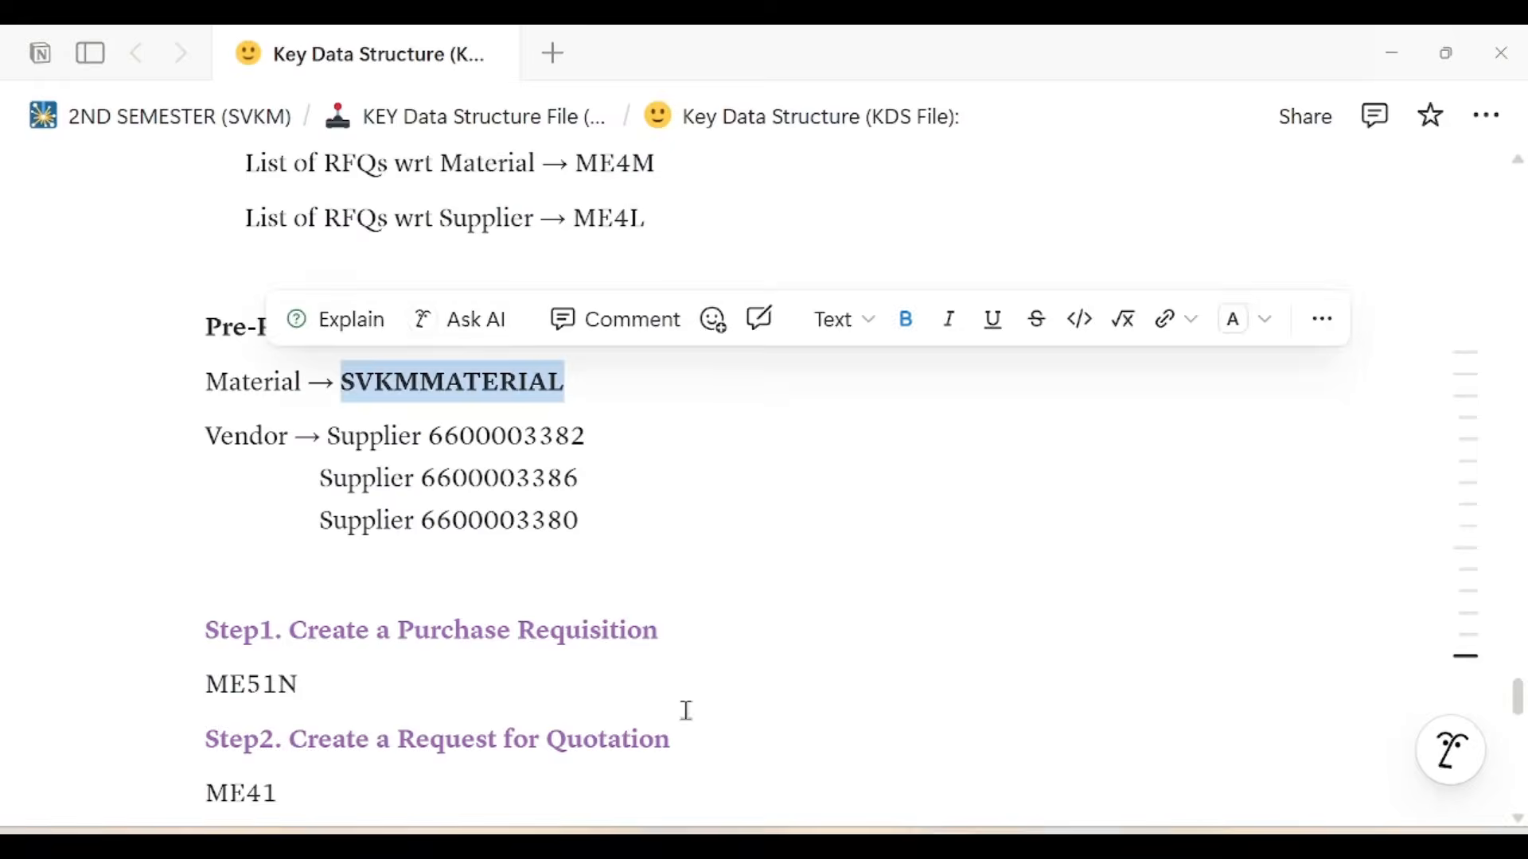
{"action": "left_click", "coordinate": [420, 682]}
{"action": "key", "text": "Return"}
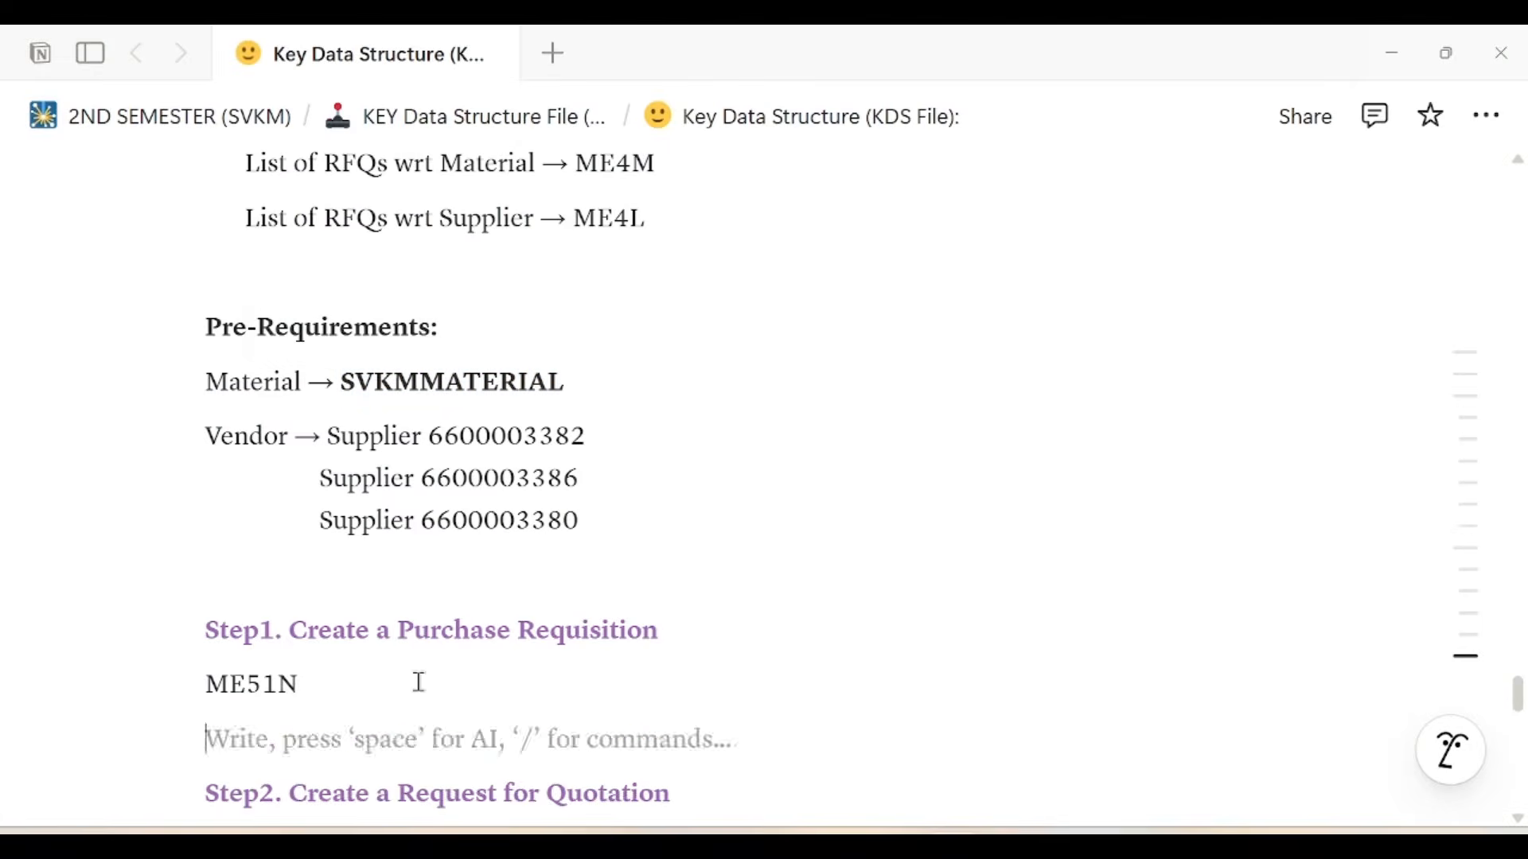
{"action": "key", "text": "ctrl+v"}
- Duplicate the purchase requisition number line onto a new line below ME41 under Step2
{"action": "scroll", "coordinate": [410, 678], "scroll_direction": "down", "scroll_amount": 3}
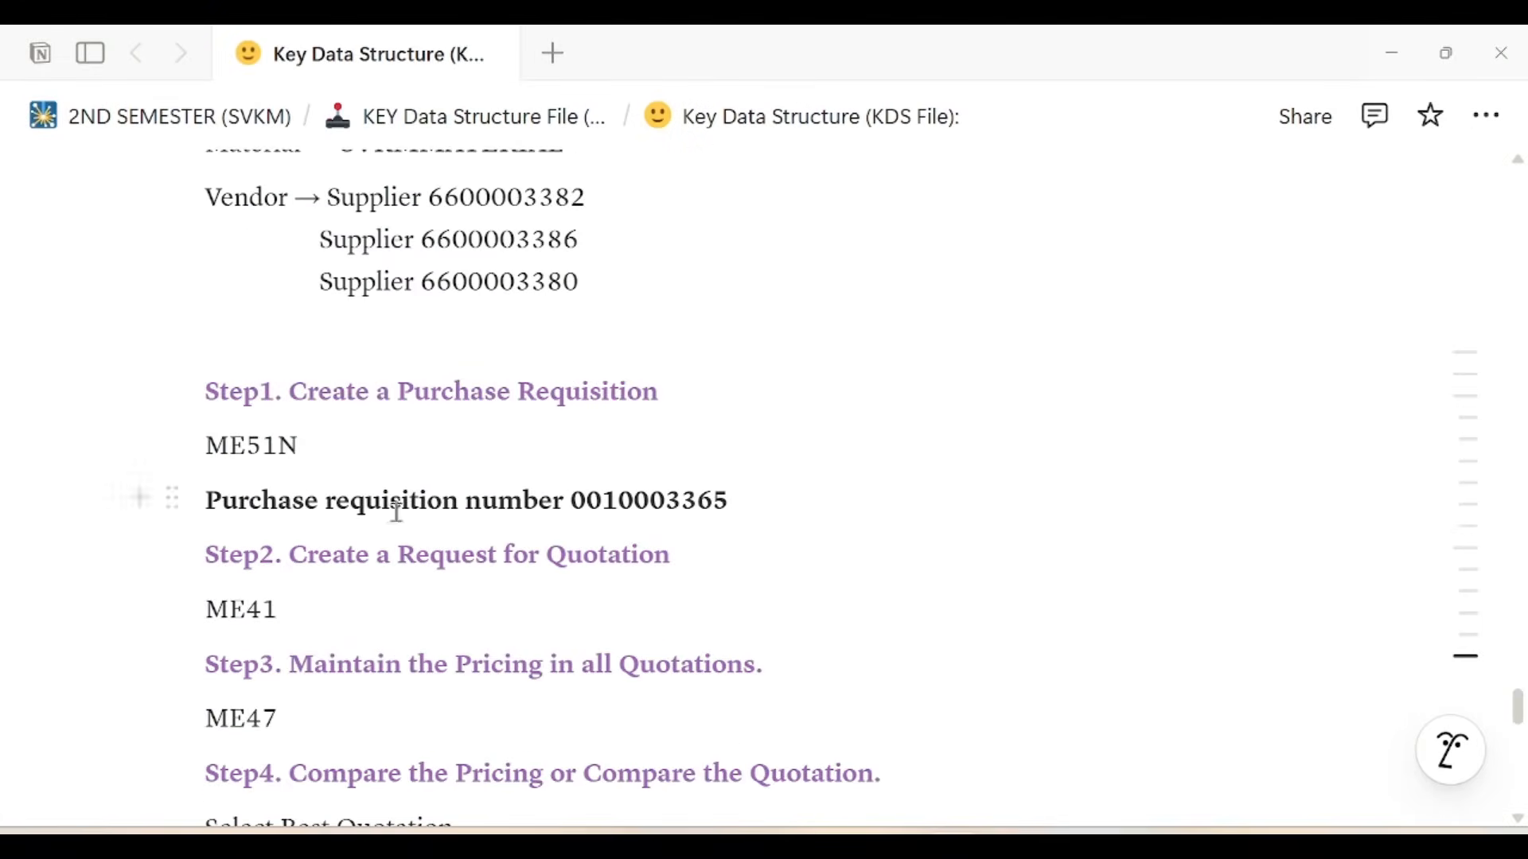
{"action": "left_click", "coordinate": [315, 620]}
{"action": "key", "text": "Return"}
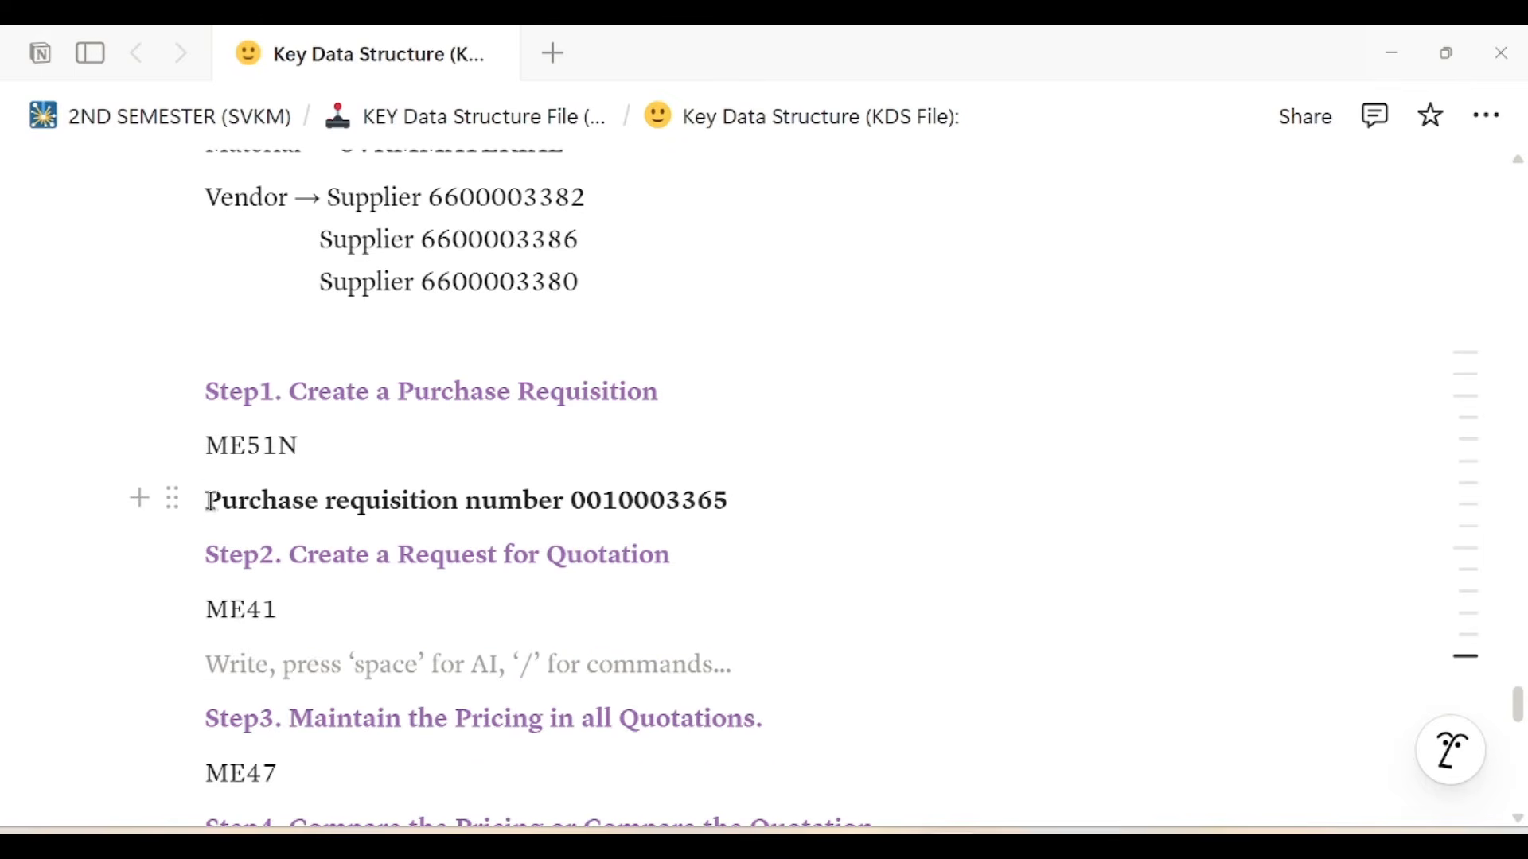
{"action": "left_click_drag", "start_coordinate": [211, 502], "coordinate": [743, 501]}
{"action": "key", "text": "ctrl+c"}
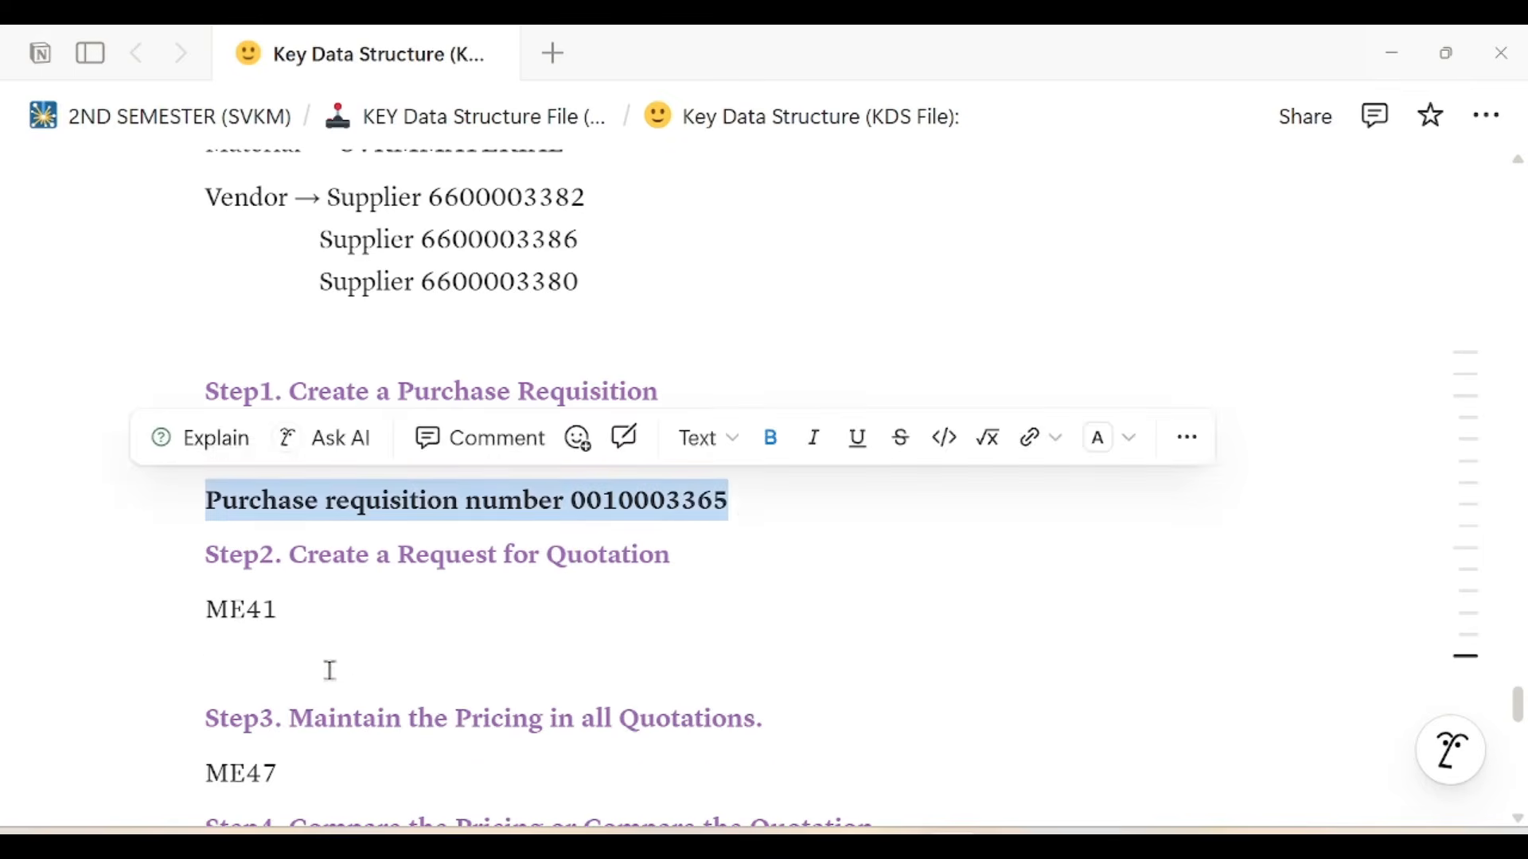
{"action": "left_click", "coordinate": [331, 671]}
{"action": "key", "text": "ctrl+v"}
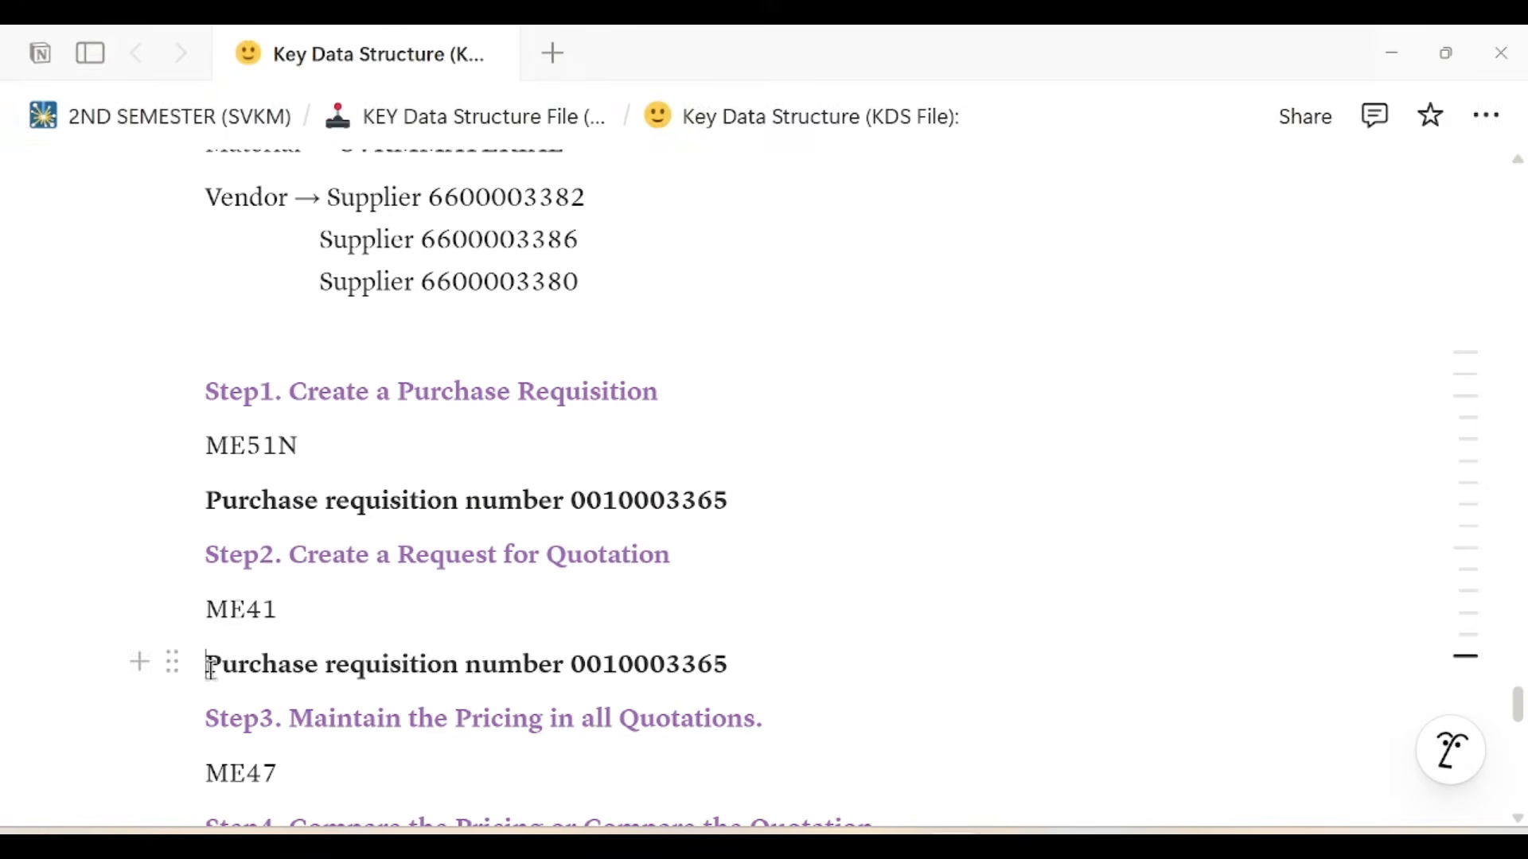
- Prefix the purchase requisition number line under Step2 with "reference:"
{"action": "type", "text": "refe"}
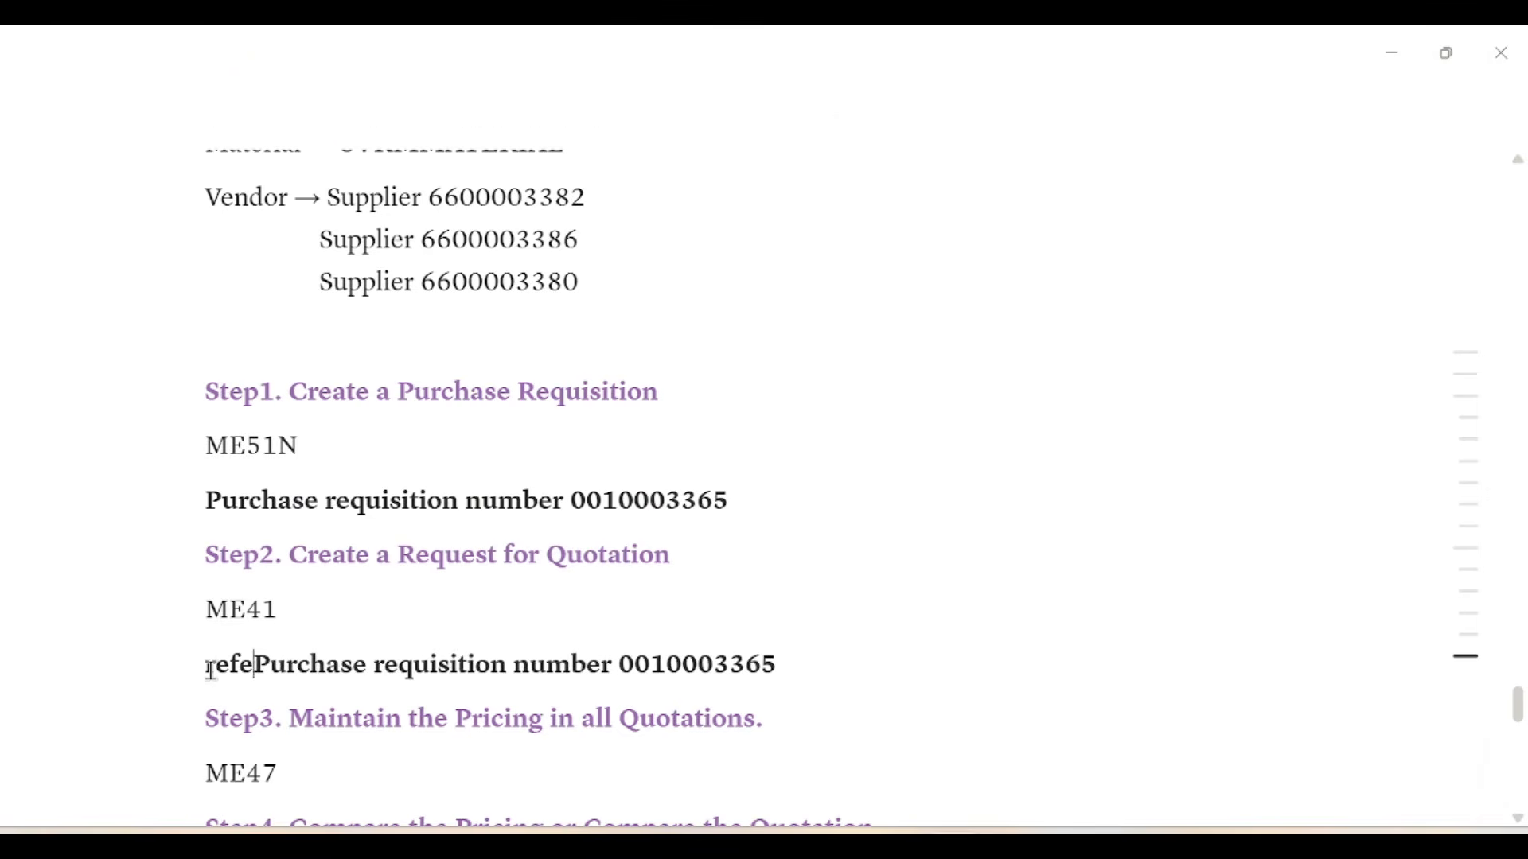
{"action": "type", "text": "rence"}
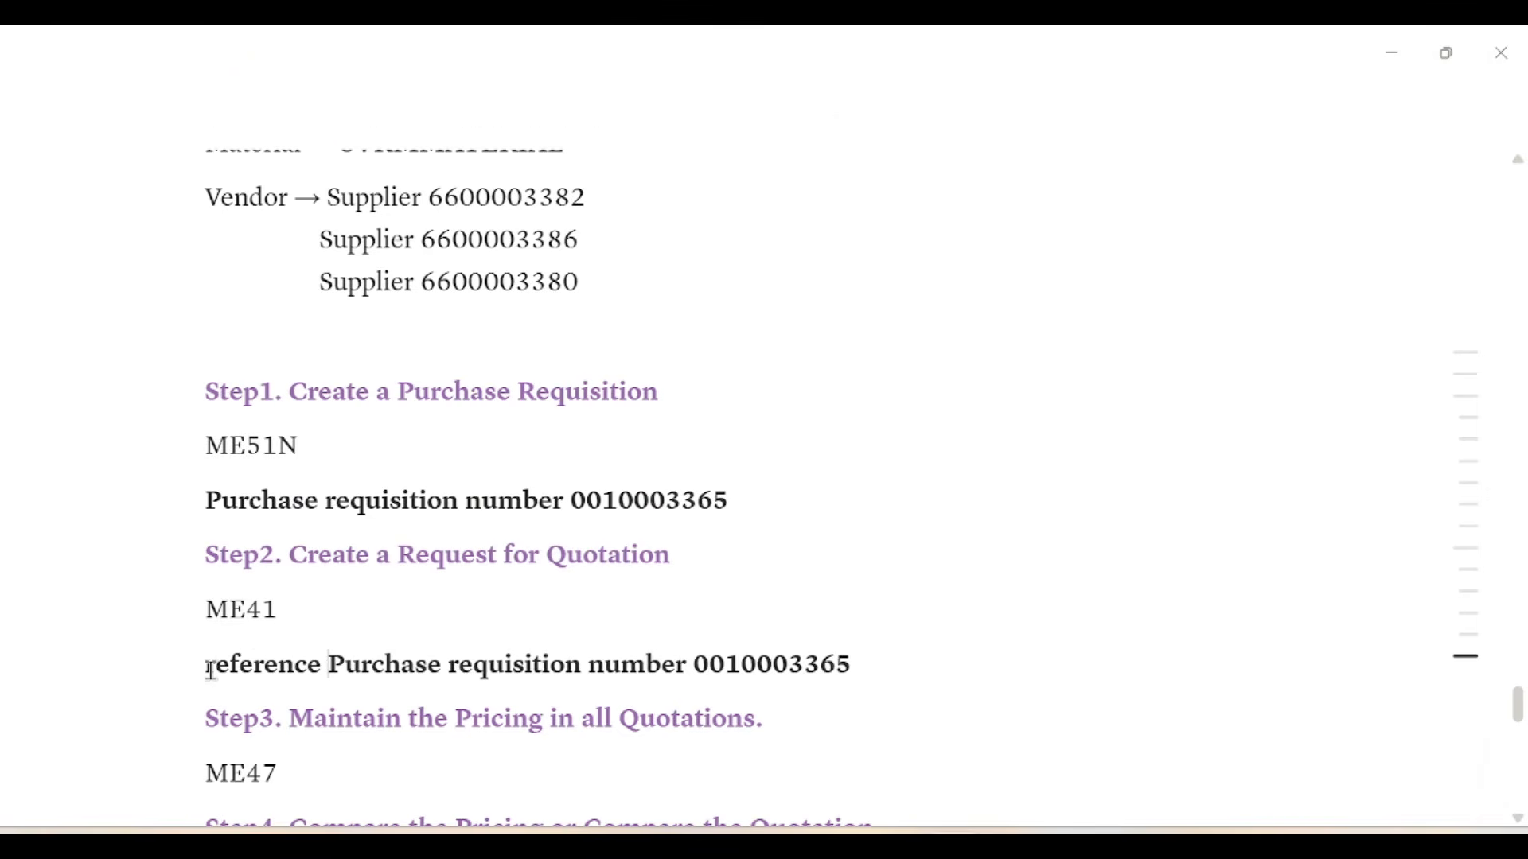
{"action": "key", "text": "BackSpace"}
{"action": "type", "text": ":"}
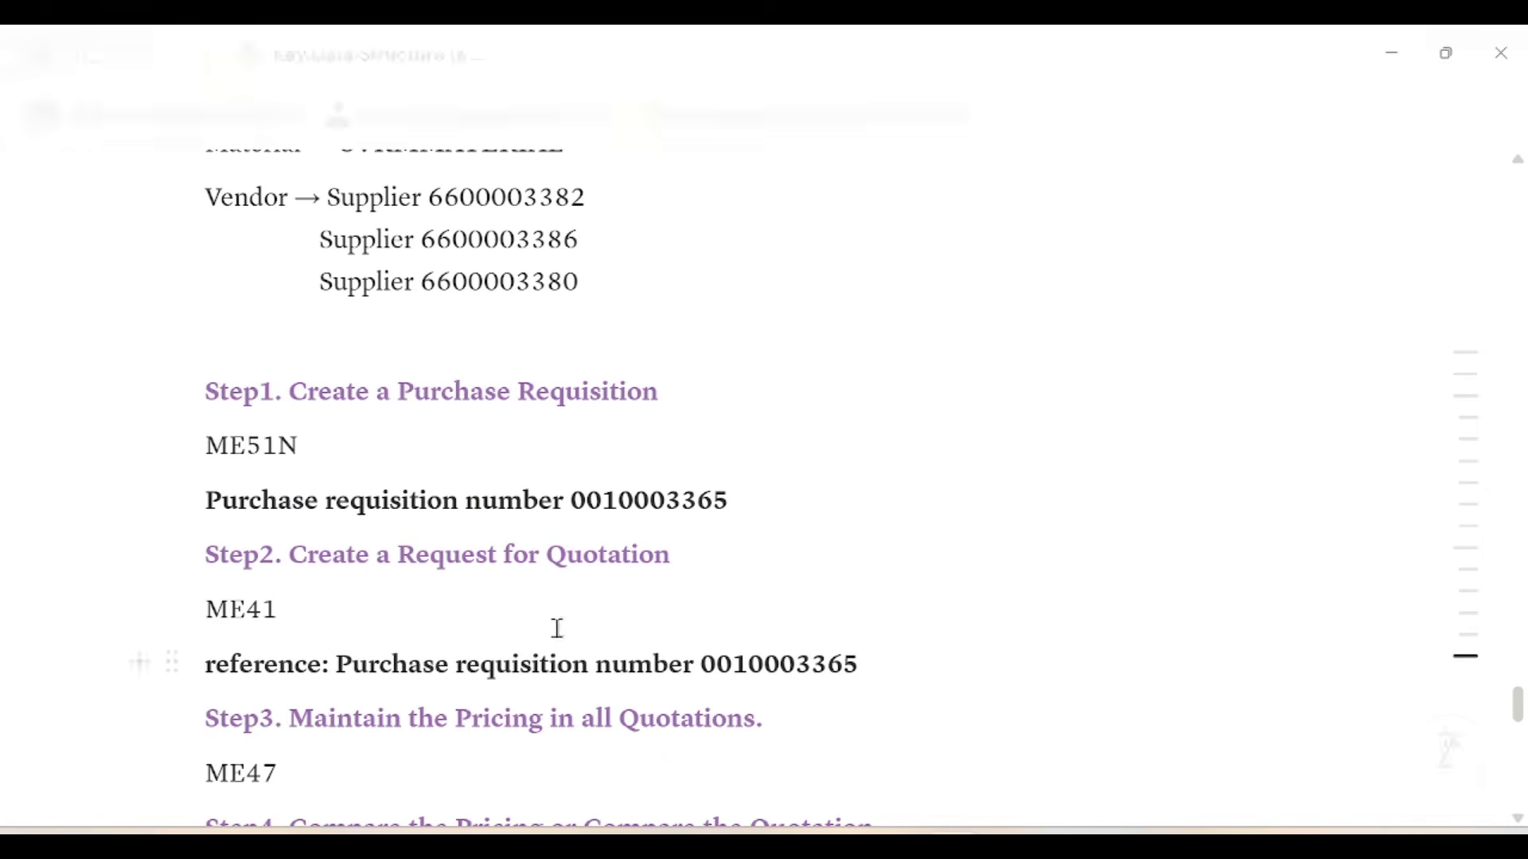
{"action": "scroll", "coordinate": [717, 660], "scroll_direction": "down", "scroll_amount": 1}
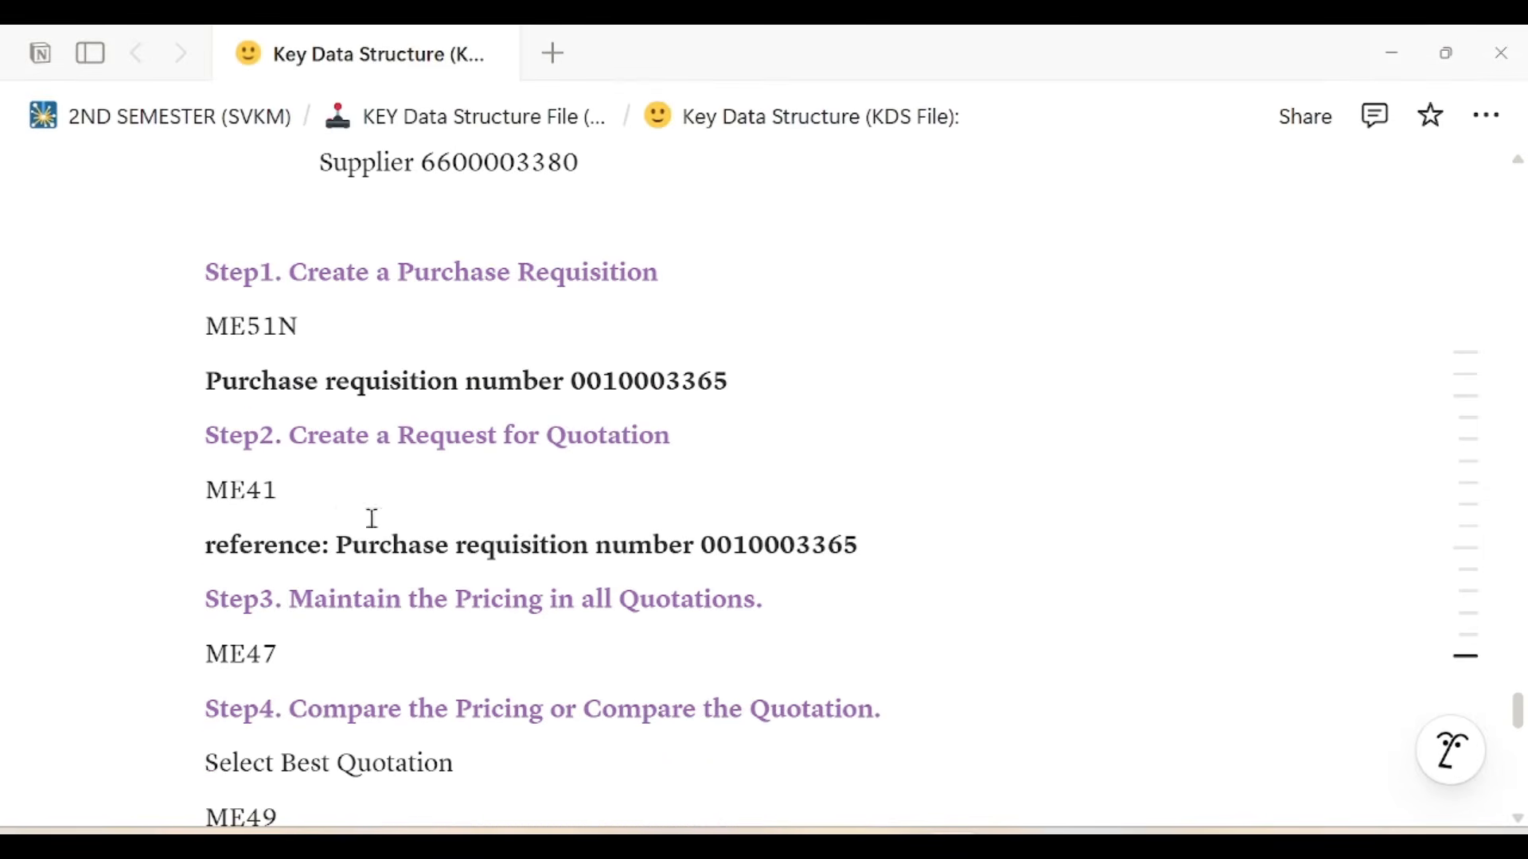
- Switch to SAP and start the Create RFQ transaction with the code /nME41
{"action": "left_click_drag", "start_coordinate": [292, 492], "coordinate": [203, 490]}
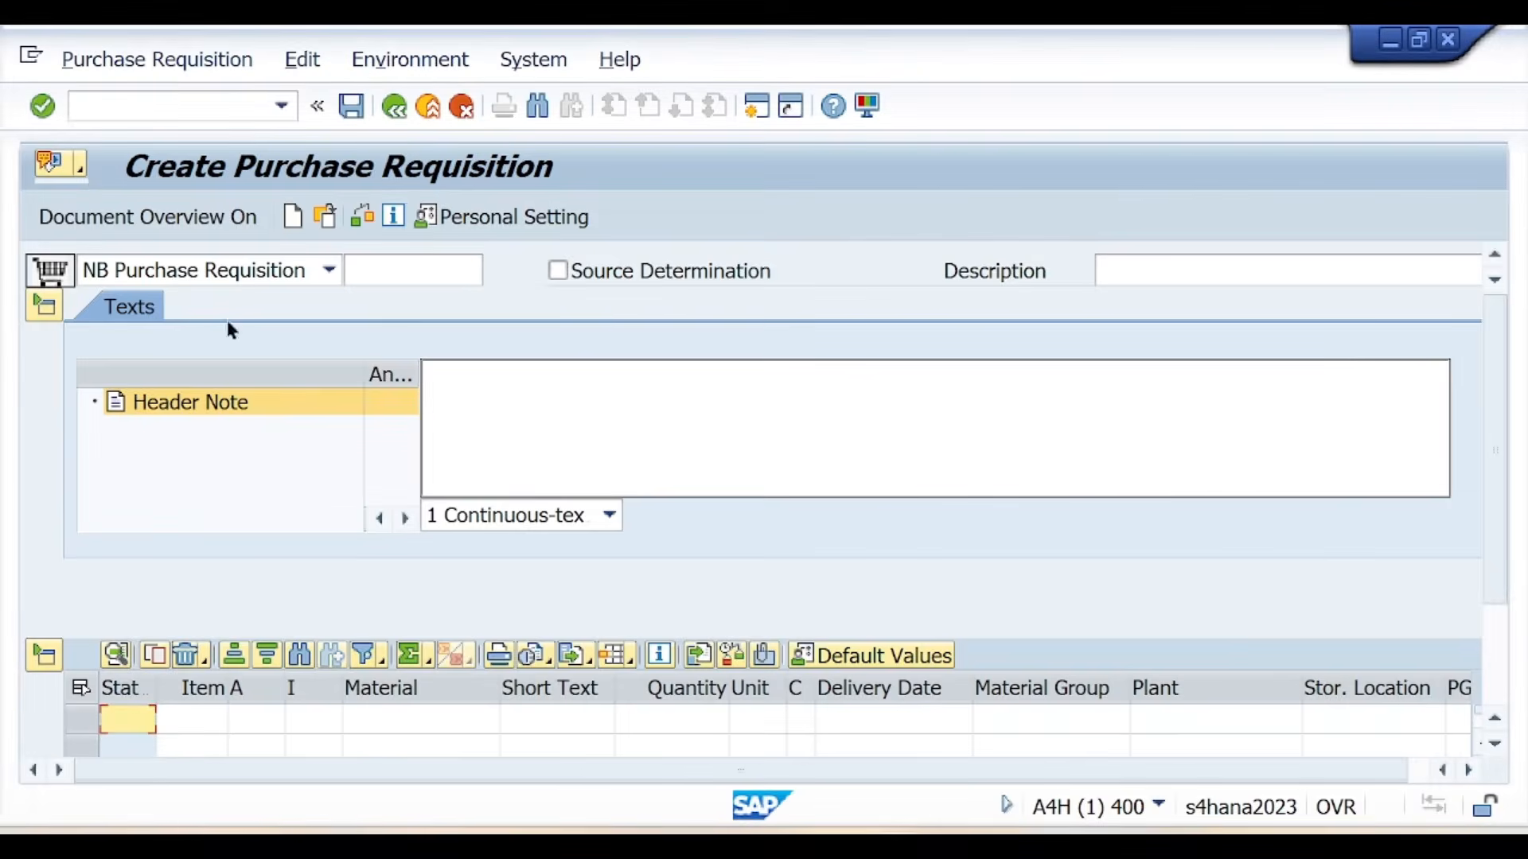
{"action": "left_click", "coordinate": [168, 95]}
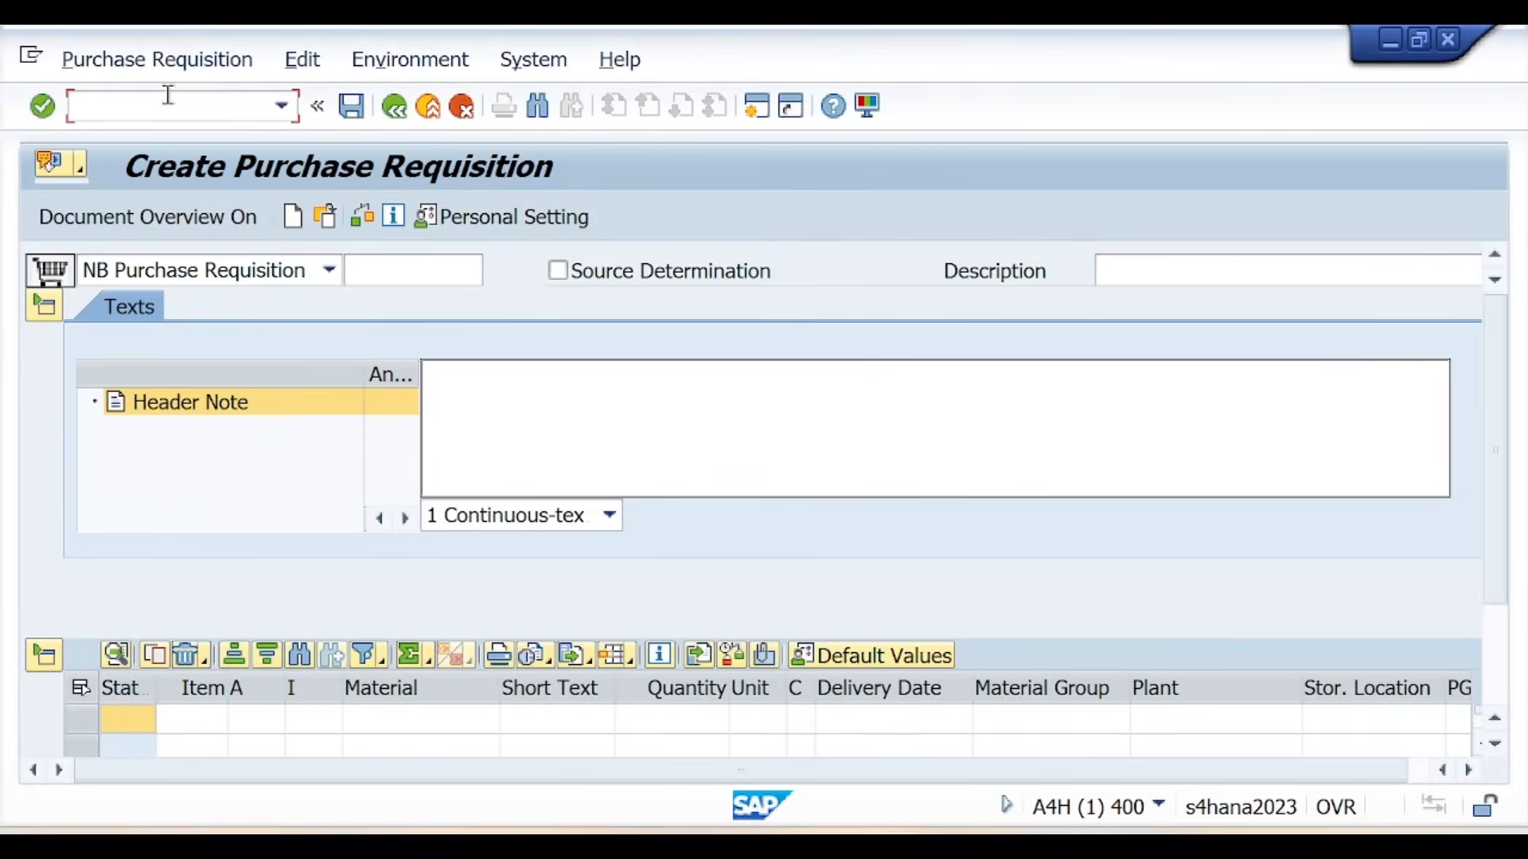
{"action": "type", "text": "/nME41"}
{"action": "key", "text": "Return"}
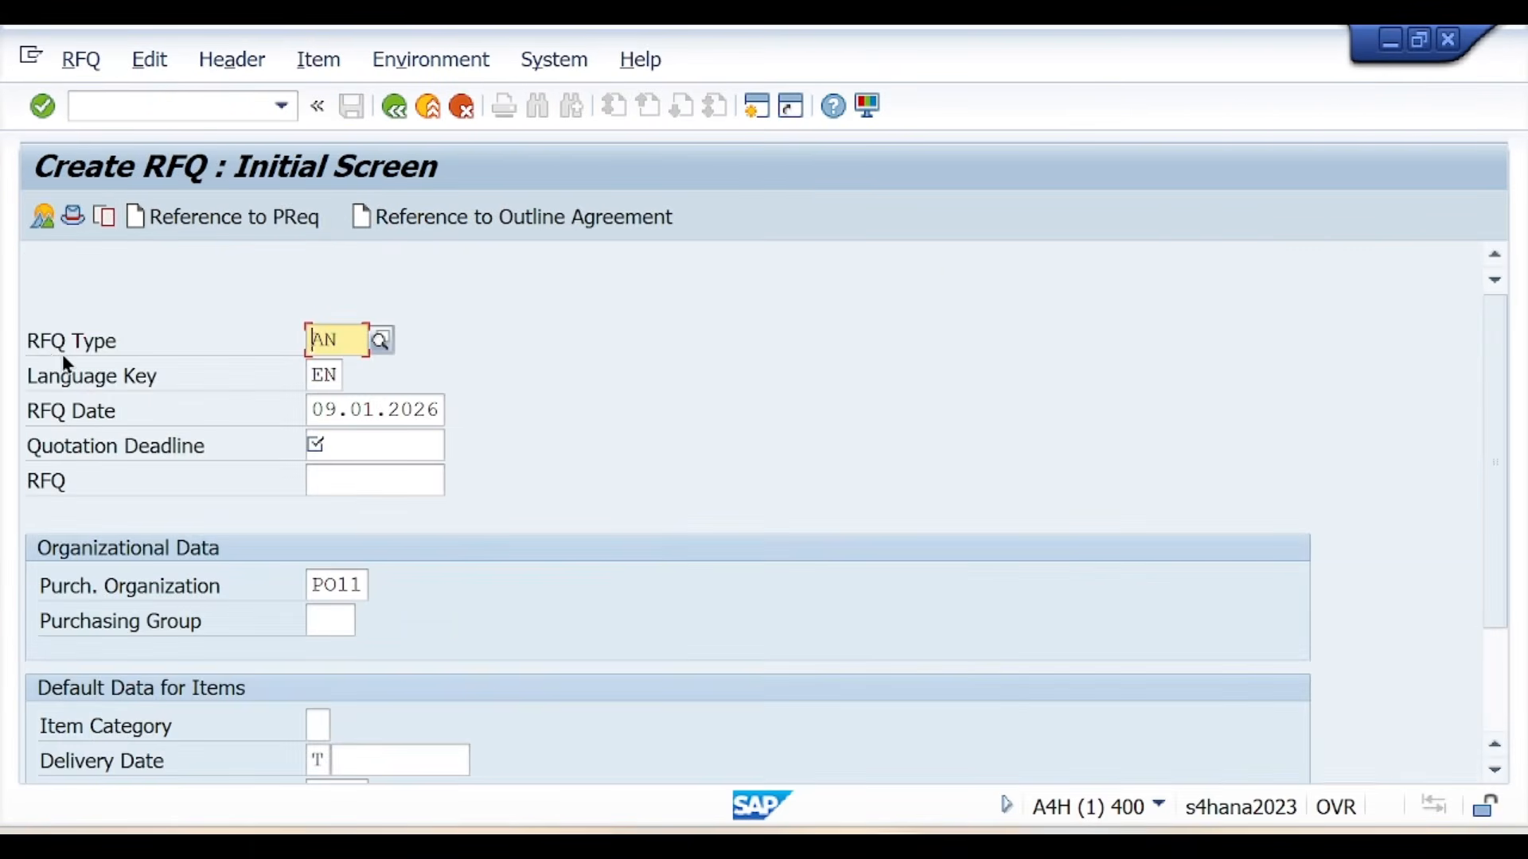
- Set the RFQ's quotation deadline to 10.01.2026 using the calendar
{"action": "left_click_drag", "start_coordinate": [350, 340], "coordinate": [293, 366]}
{"action": "double_click", "coordinate": [327, 378]}
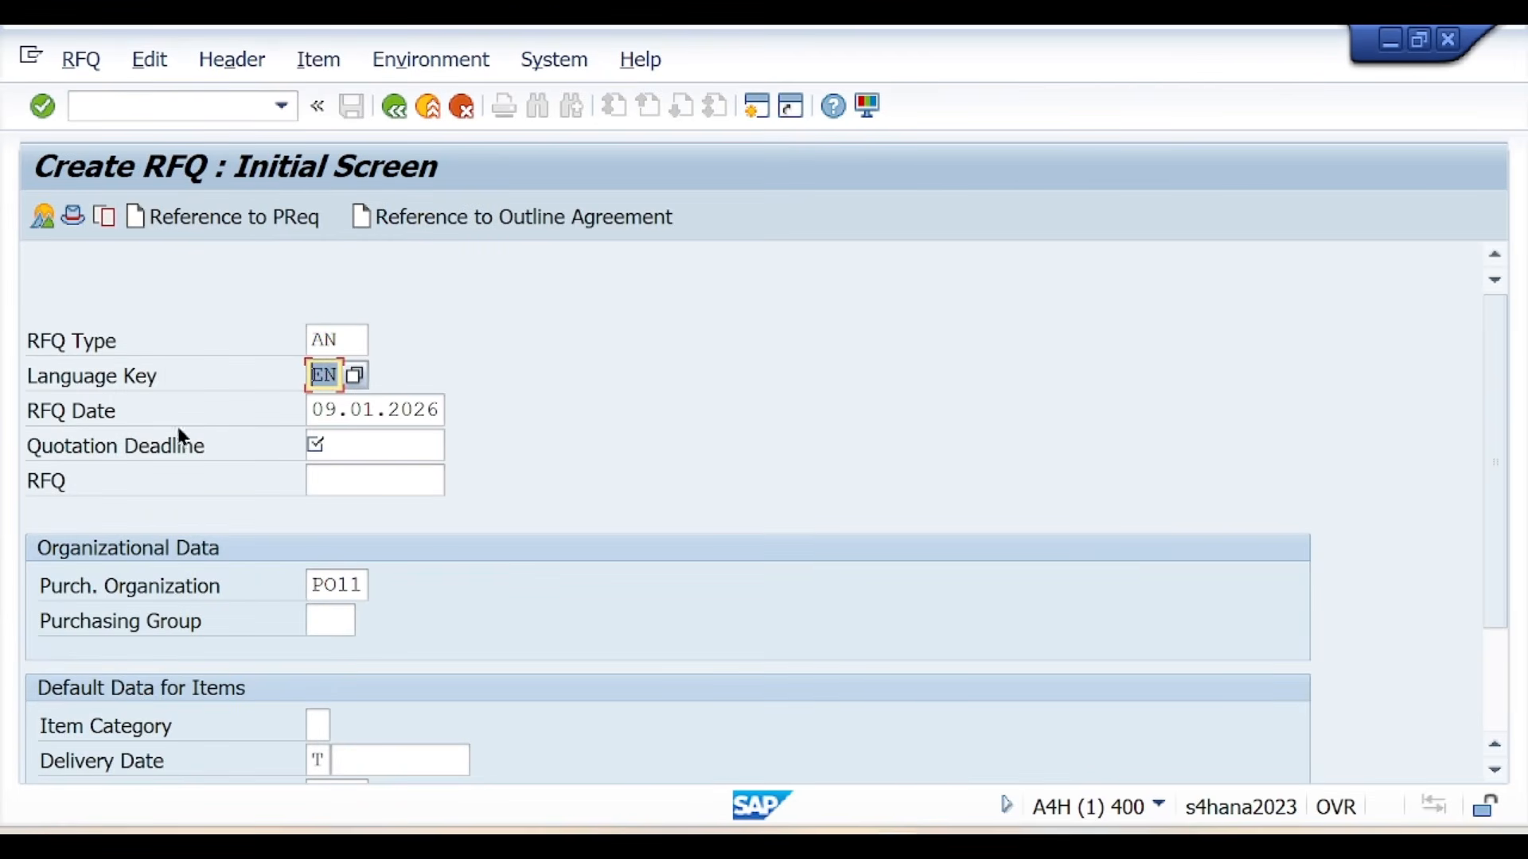
{"action": "left_click_drag", "start_coordinate": [440, 410], "coordinate": [293, 411]}
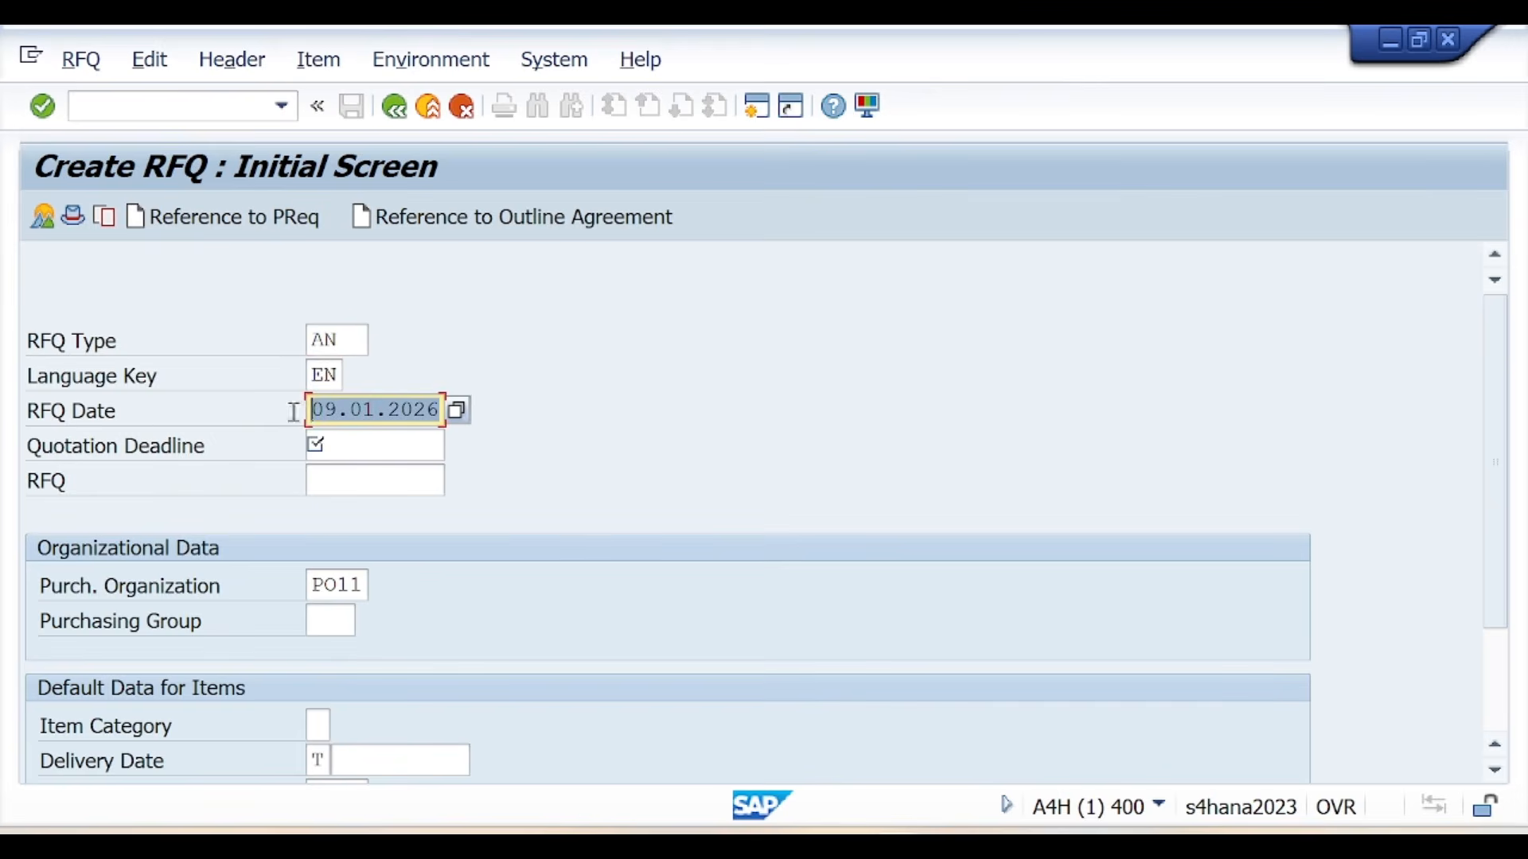
{"action": "left_click", "coordinate": [422, 412]}
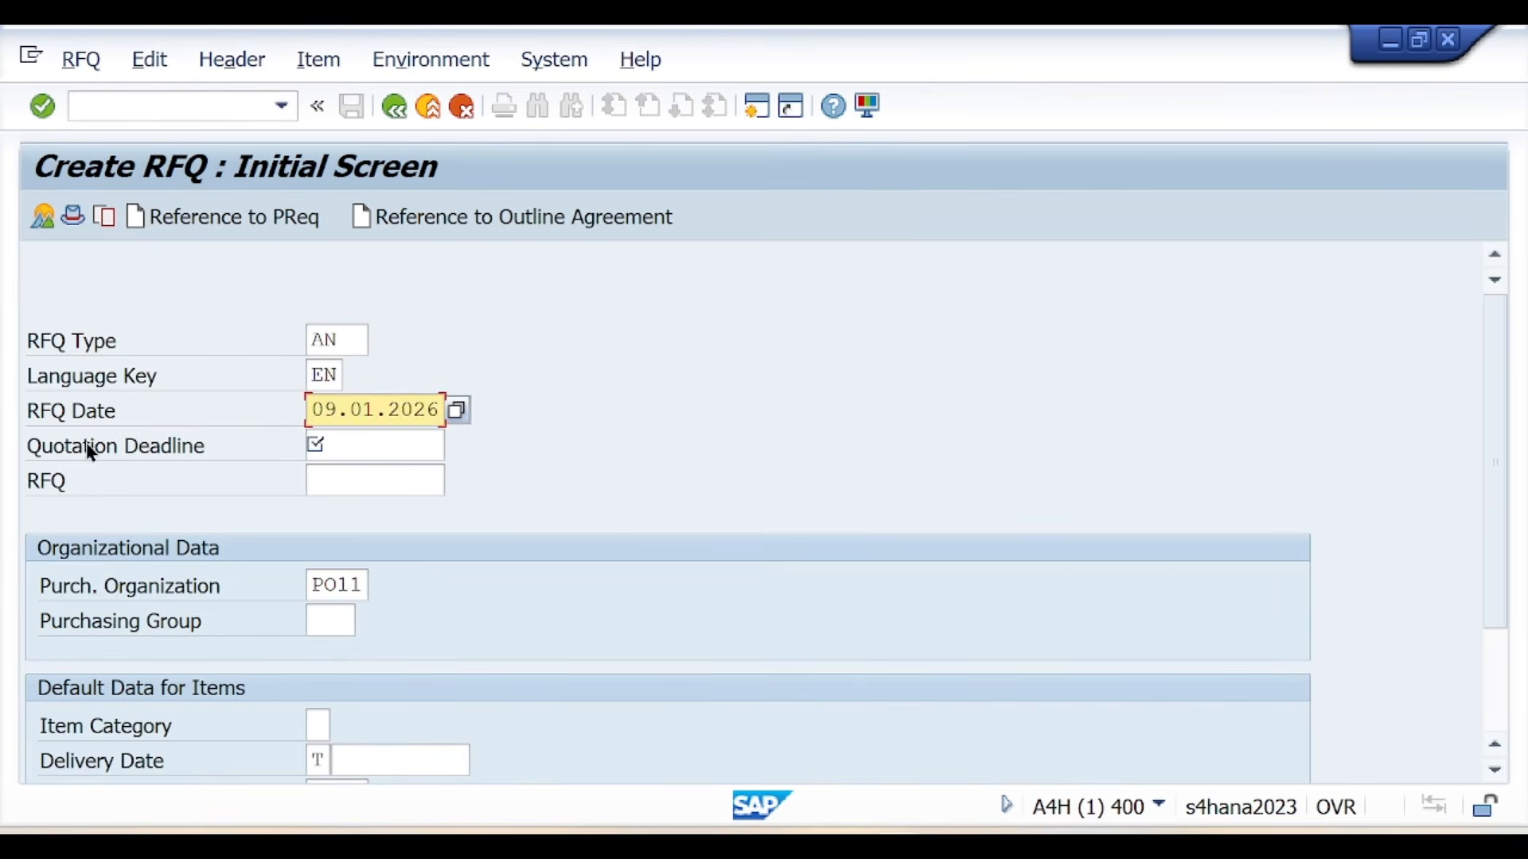
{"action": "left_click", "coordinate": [345, 446]}
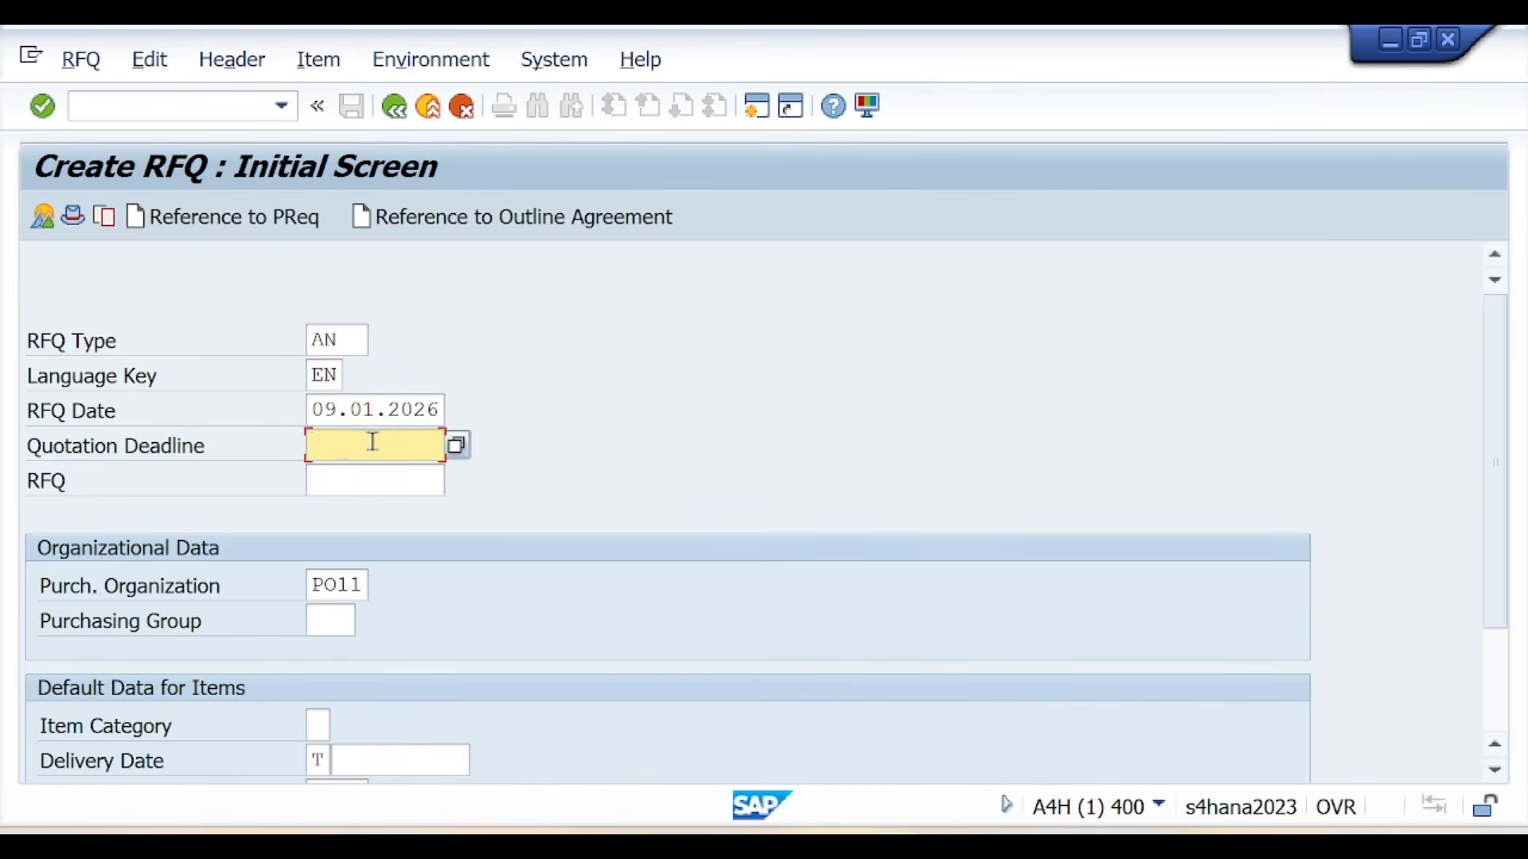
{"action": "left_click", "coordinate": [460, 439]}
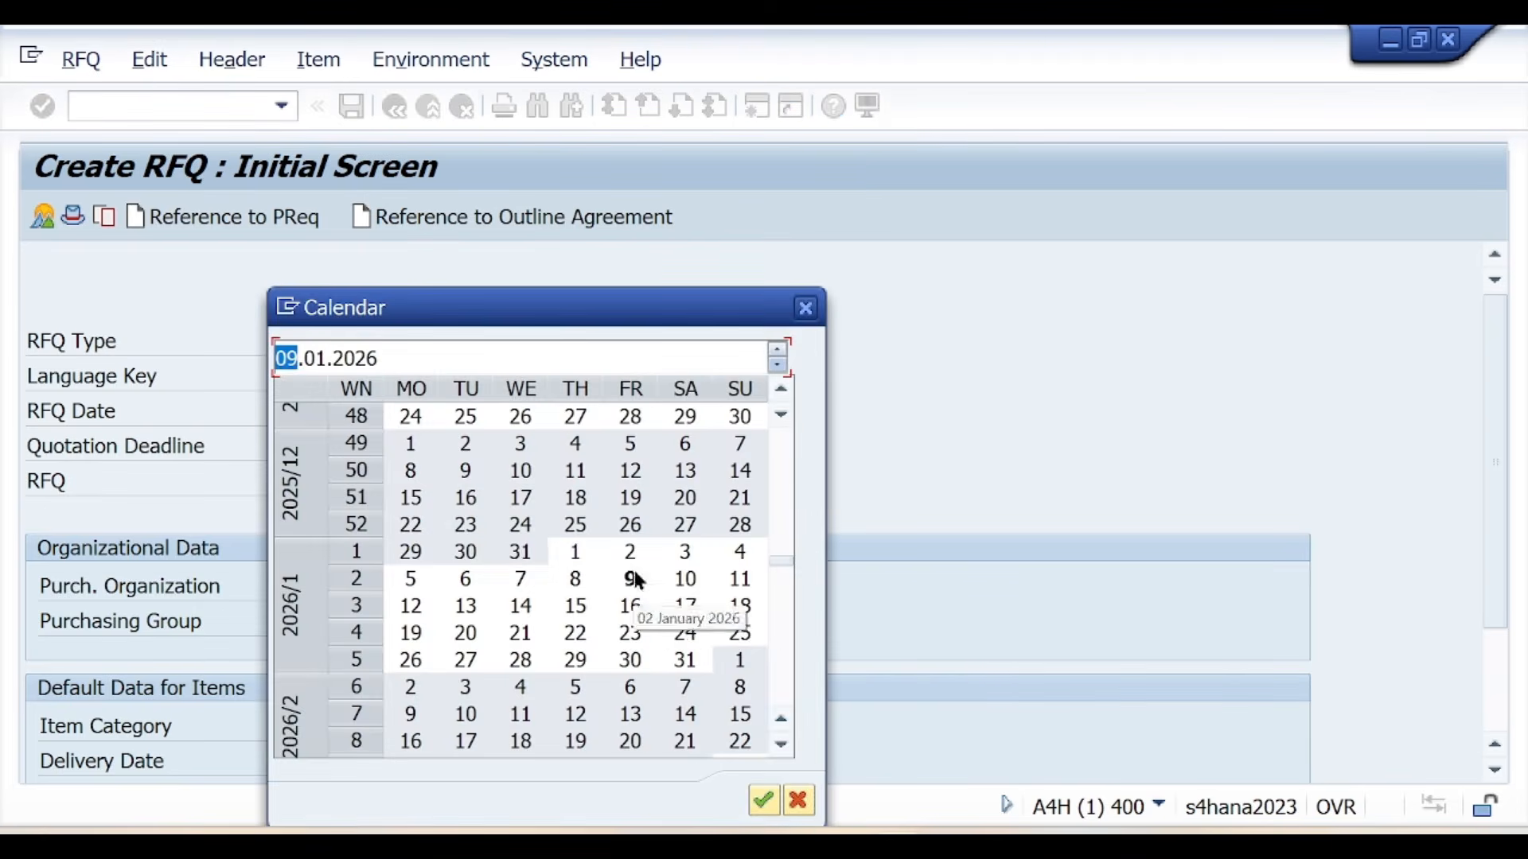
{"action": "double_click", "coordinate": [684, 578]}
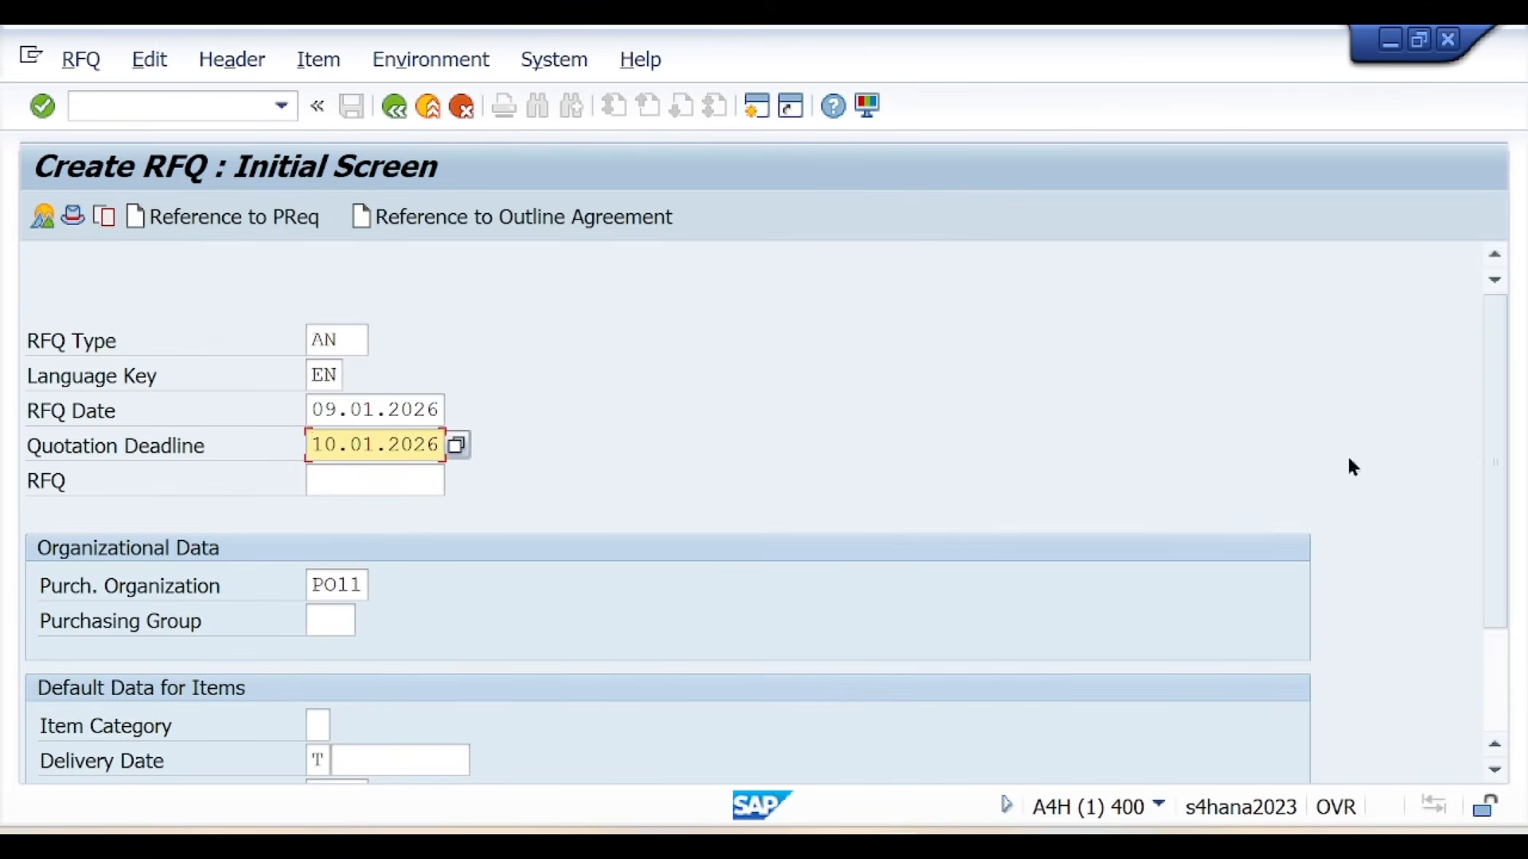
- Enter 001 as the purchasing group in the RFQ's organizational data
{"action": "left_click_drag", "start_coordinate": [1494, 375], "coordinate": [1501, 441]}
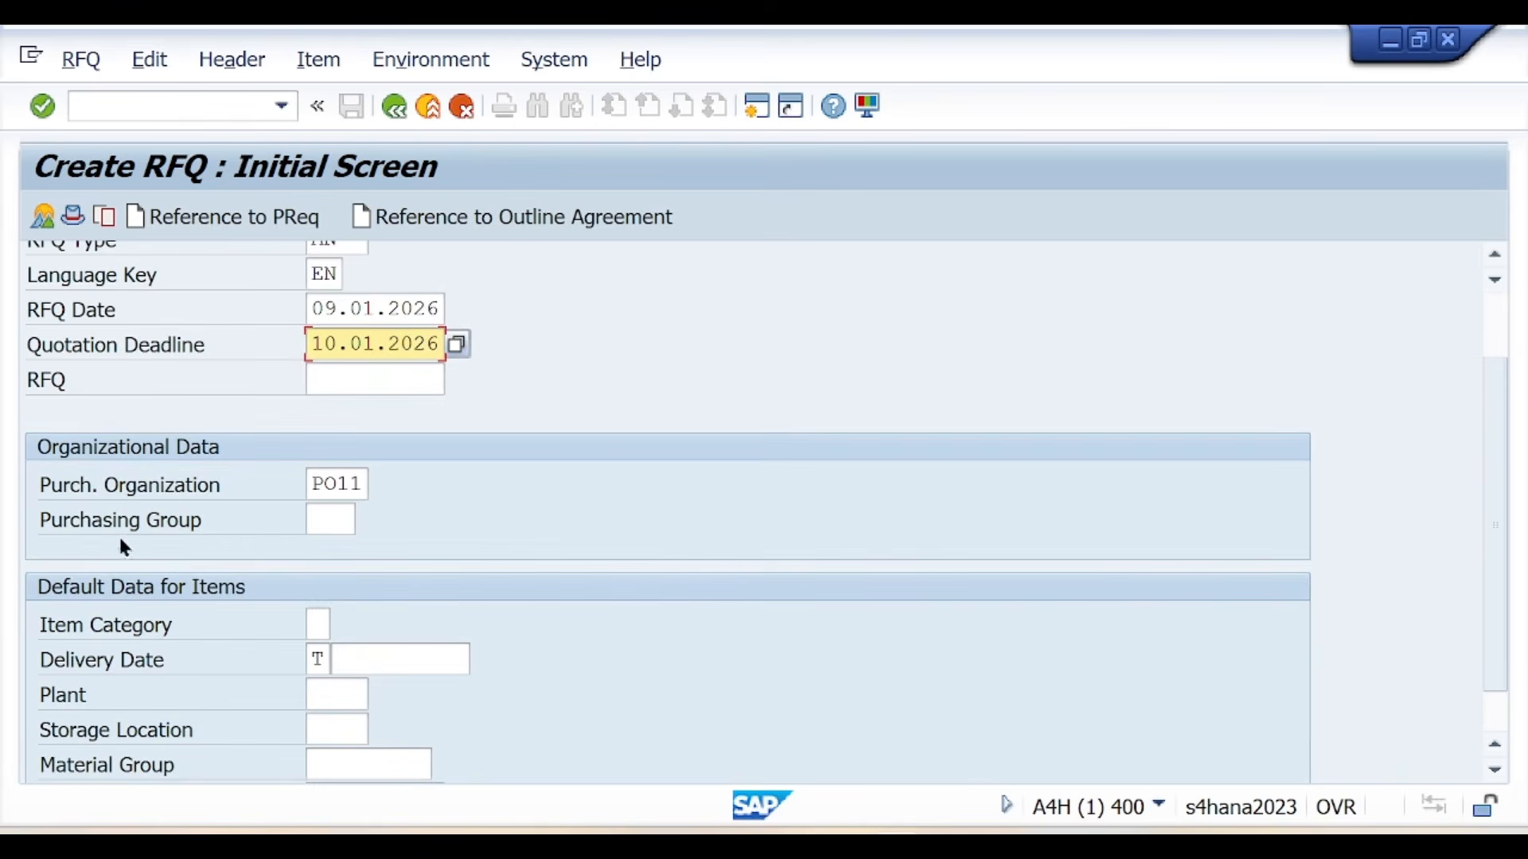
{"action": "left_click", "coordinate": [345, 529]}
{"action": "type", "text": "001"}
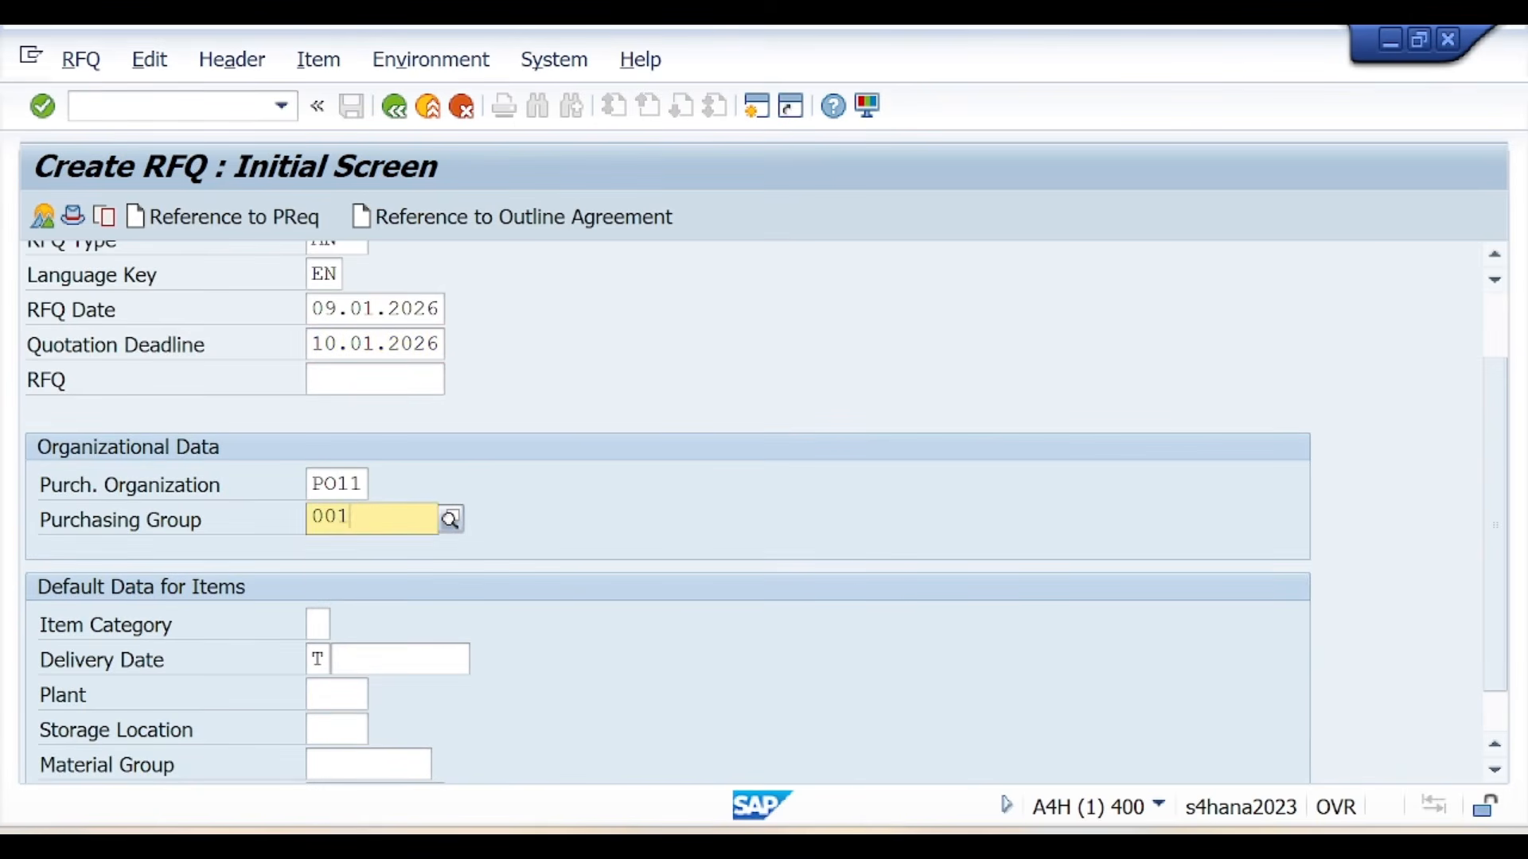
{"action": "left_click", "coordinate": [341, 580]}
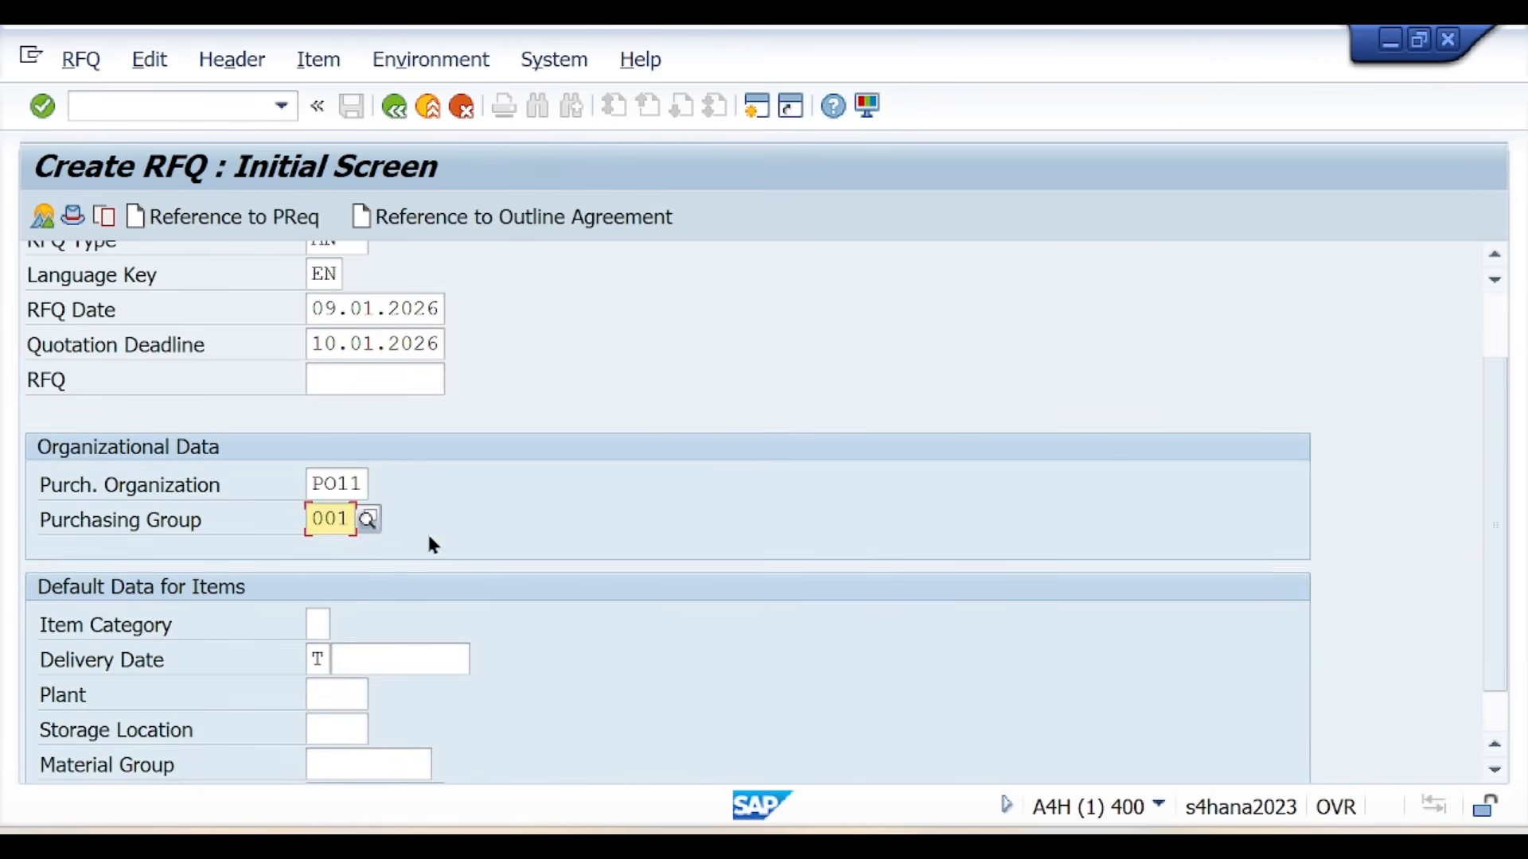
- Set the default delivery date for the RFQ items to 10.01.2026 using the calendar
{"action": "scroll", "coordinate": [434, 545], "scroll_direction": "down", "scroll_amount": 2}
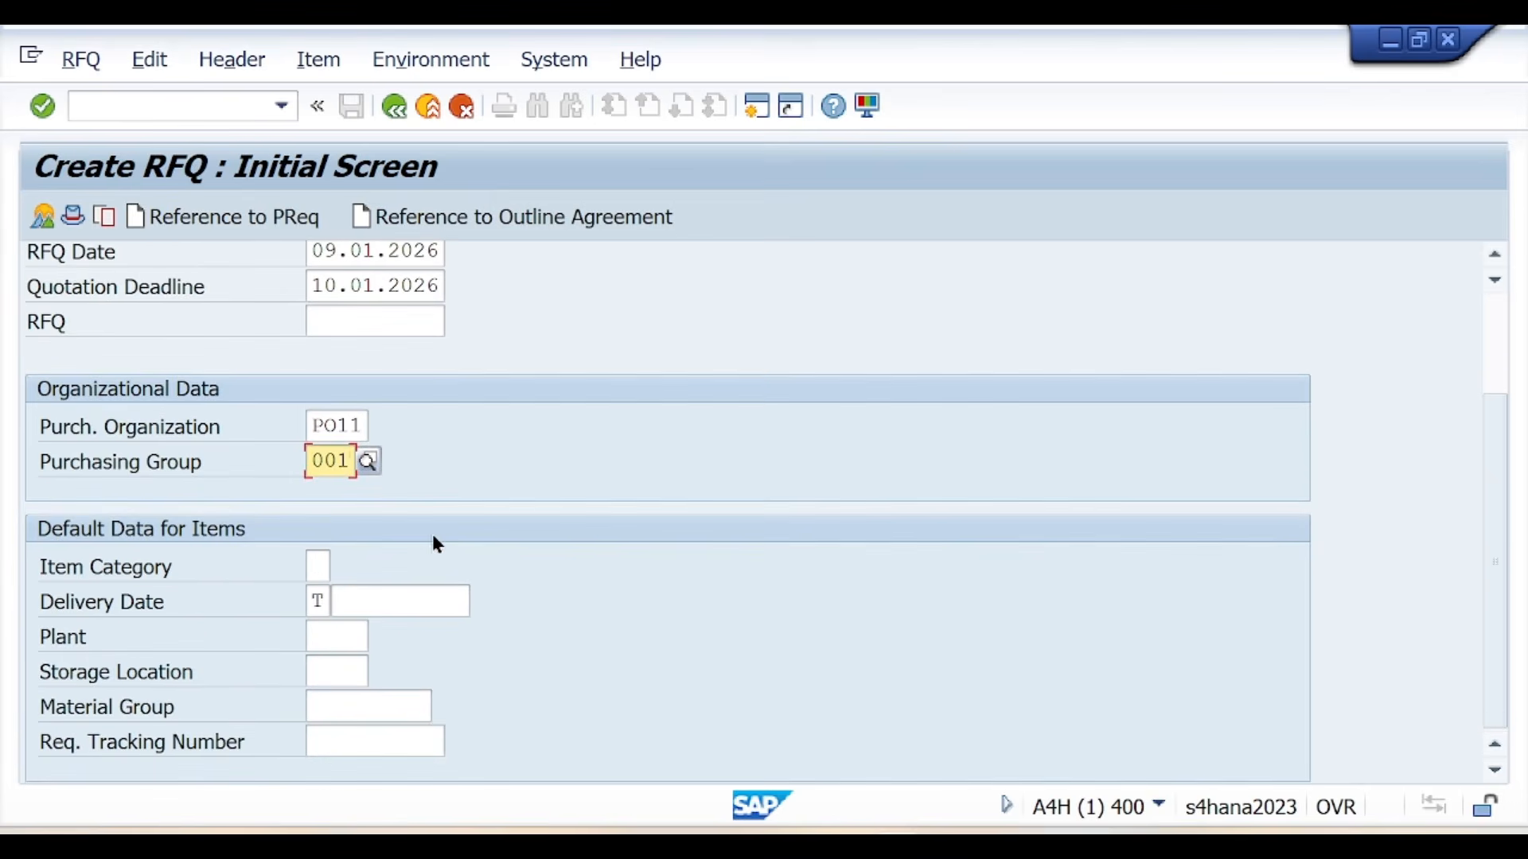
{"action": "left_click", "coordinate": [385, 600]}
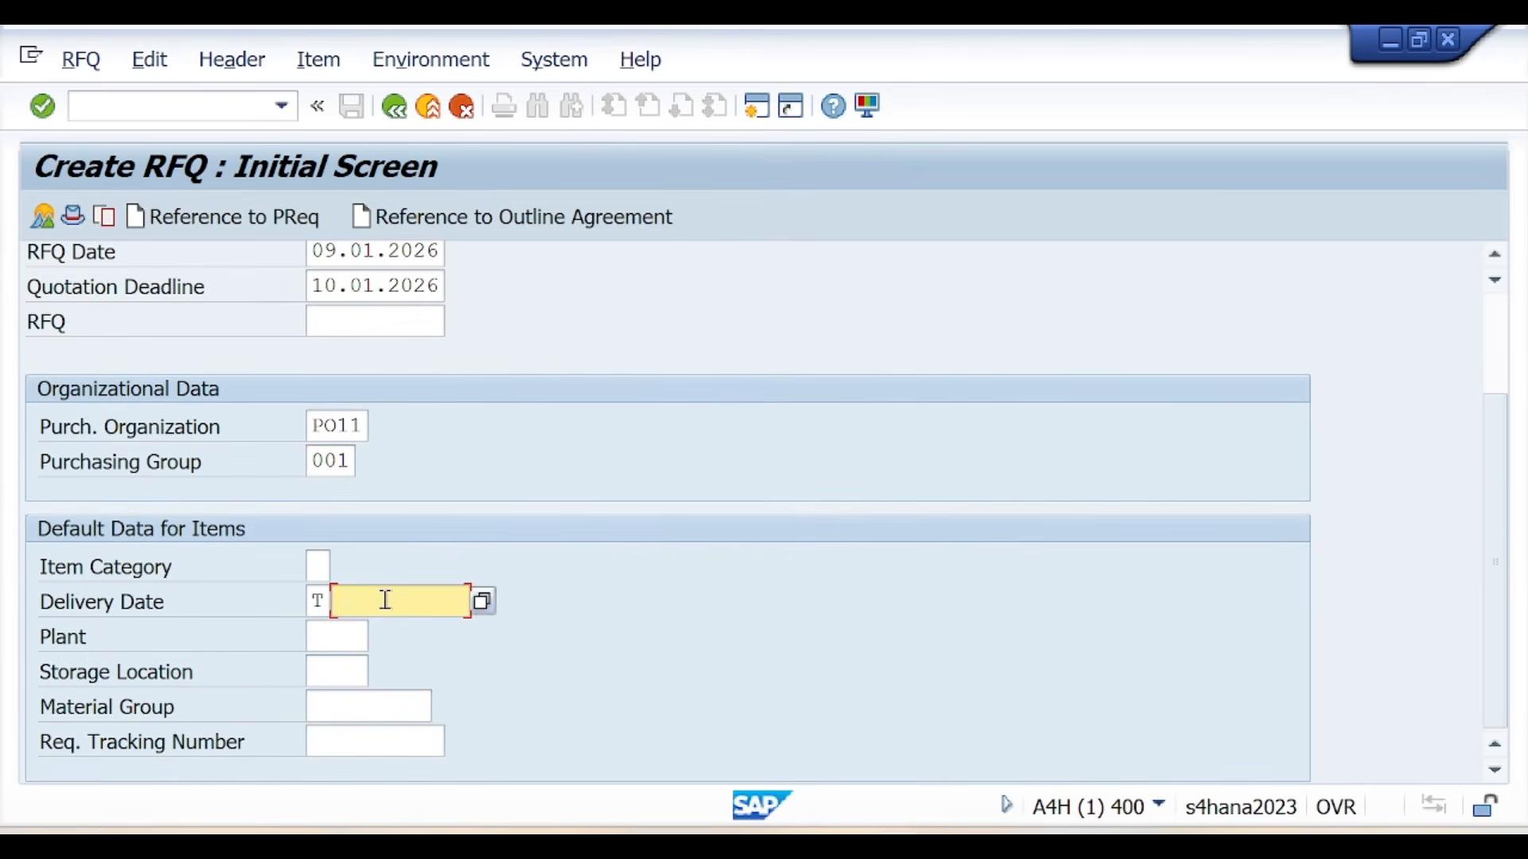
{"action": "left_click", "coordinate": [485, 598]}
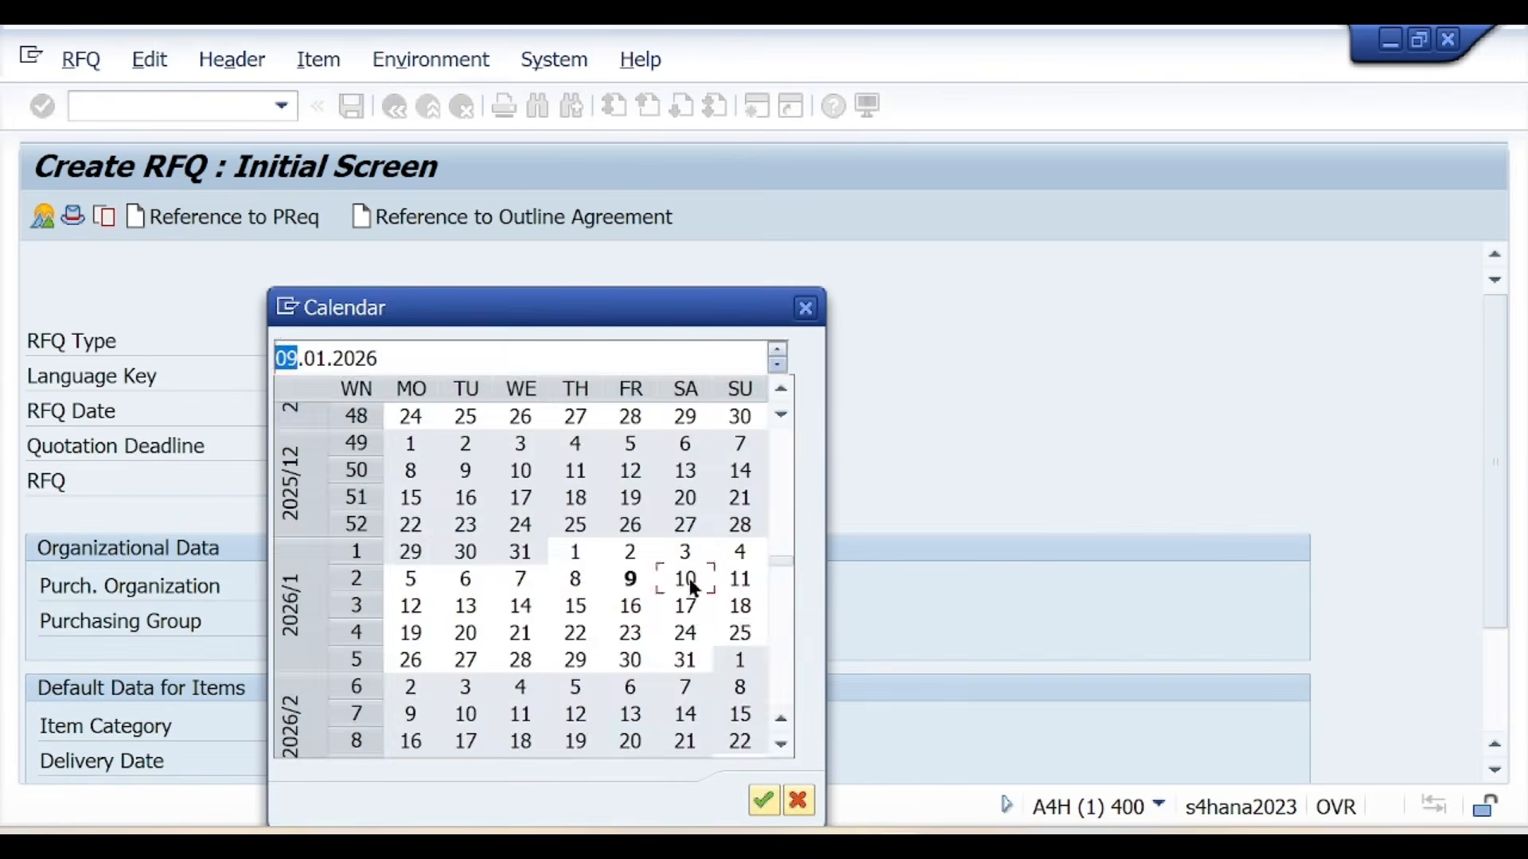
{"action": "double_click", "coordinate": [684, 579]}
- Enter plant SV11 and storage location SL01 in the default data for items
{"action": "scroll", "coordinate": [352, 599], "scroll_direction": "down", "scroll_amount": 2}
{"action": "scroll", "coordinate": [351, 598], "scroll_direction": "down", "scroll_amount": 3}
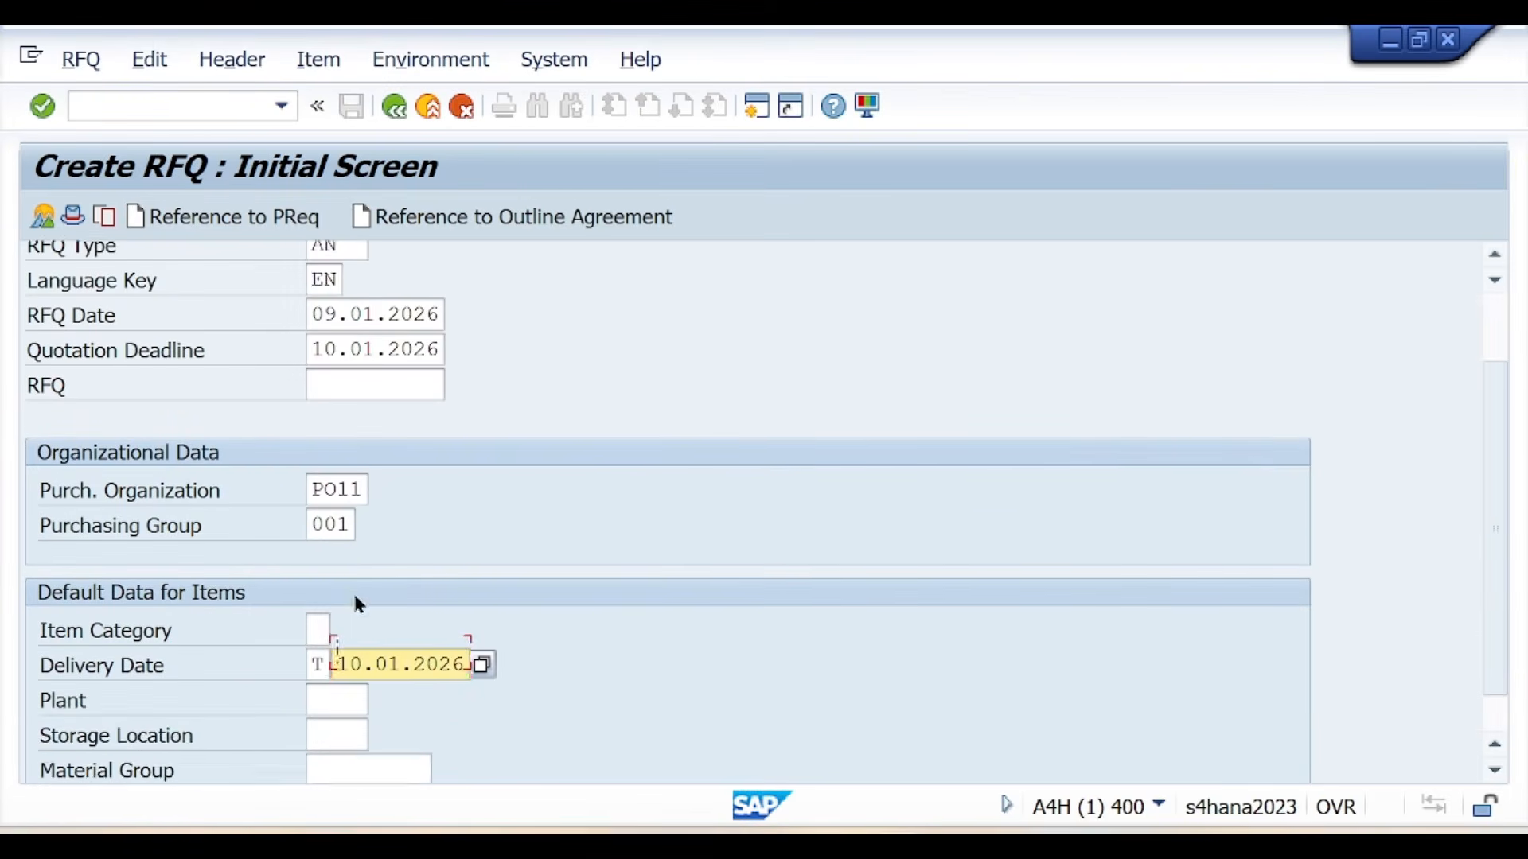
{"action": "left_click", "coordinate": [337, 633]}
{"action": "type", "text": "SV1"}
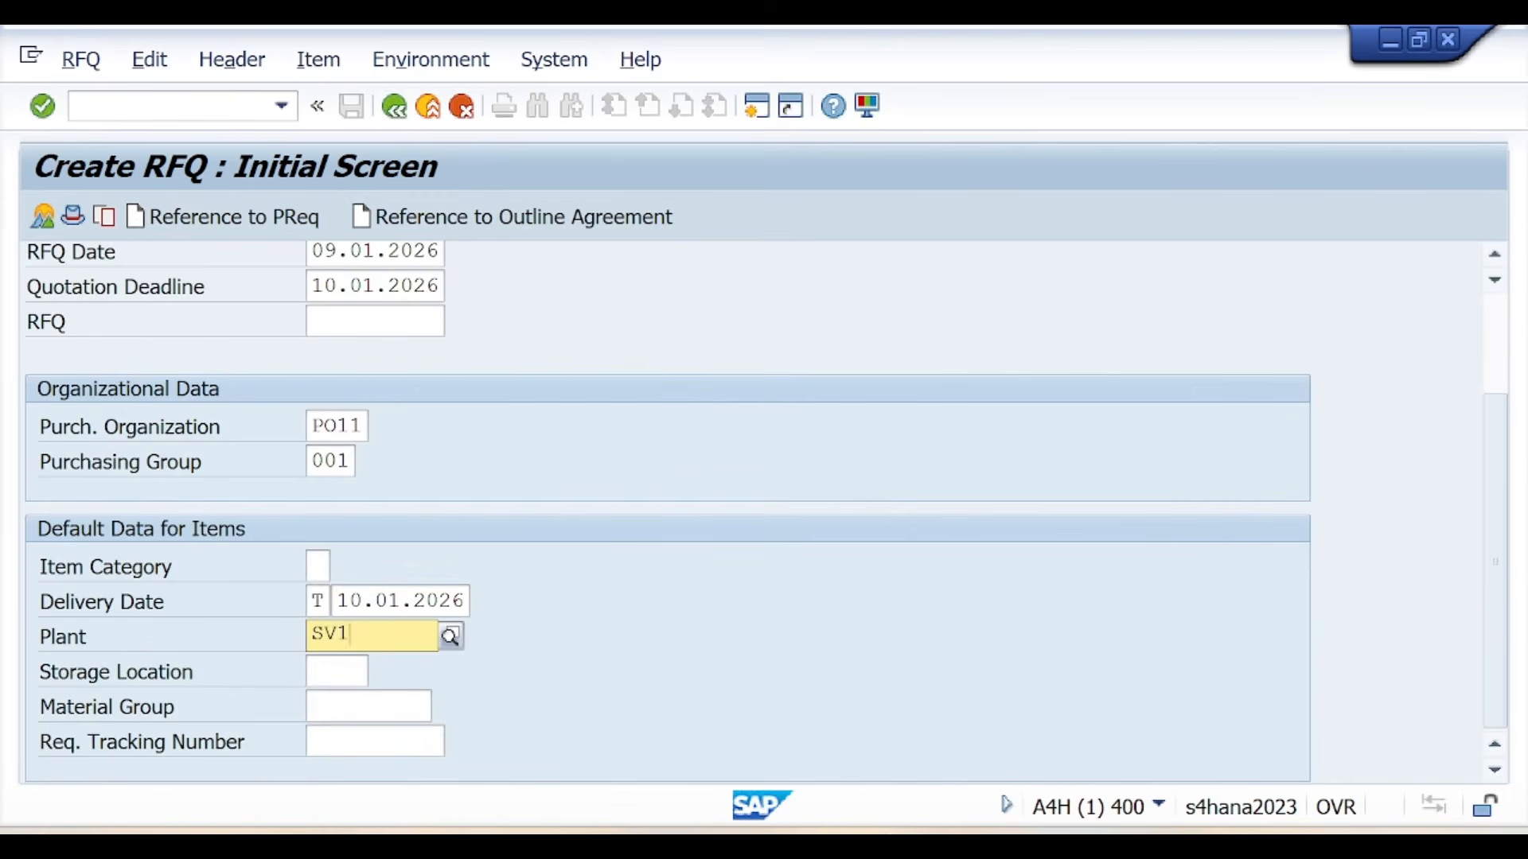
{"action": "type", "text": "1"}
{"action": "left_click", "coordinate": [355, 697]}
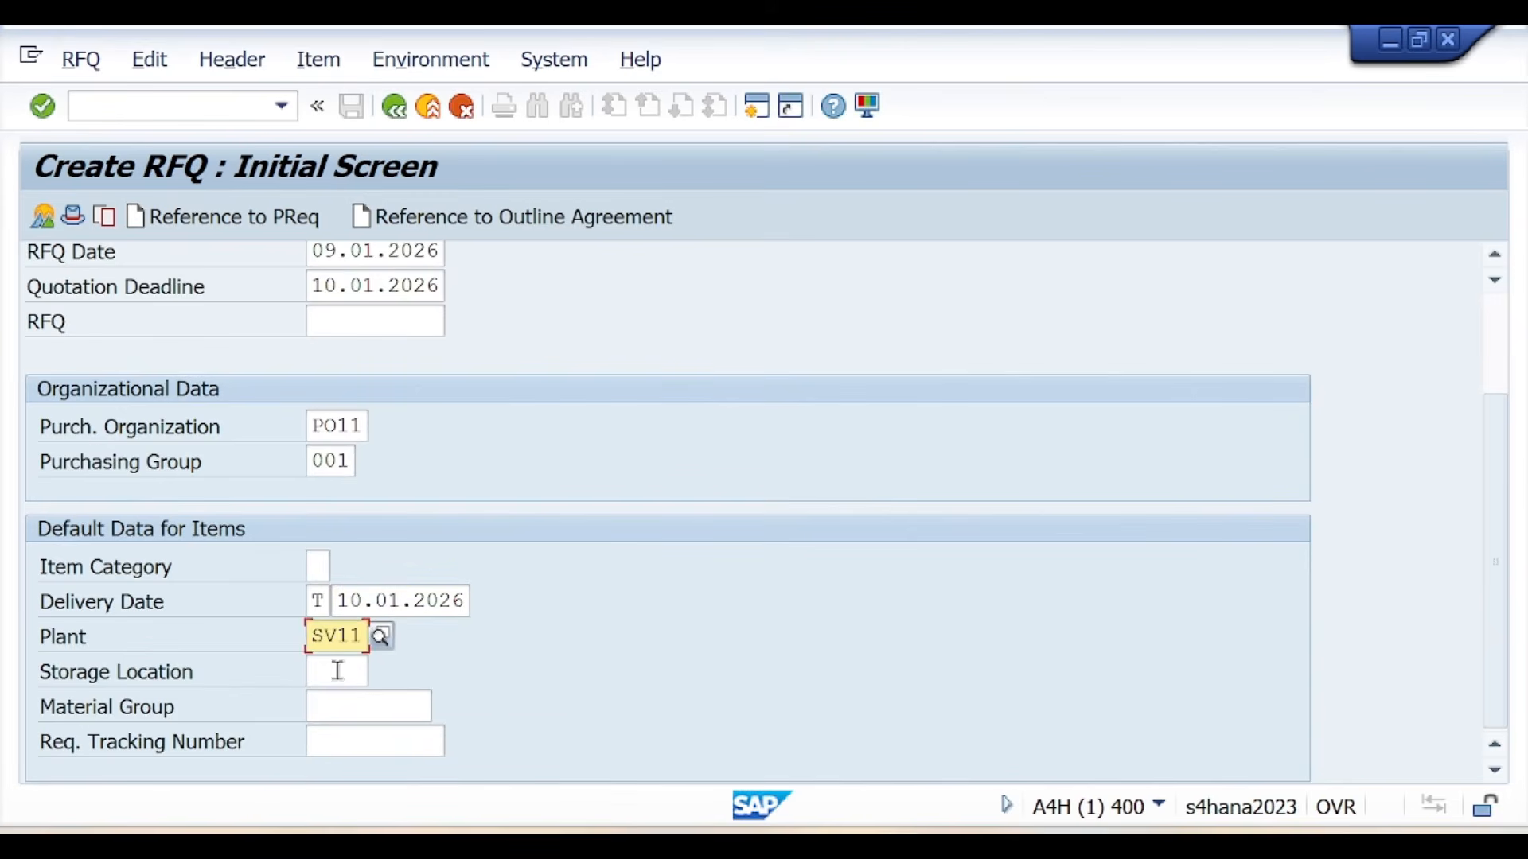
{"action": "left_click", "coordinate": [340, 672]}
{"action": "type", "text": "SL01"}
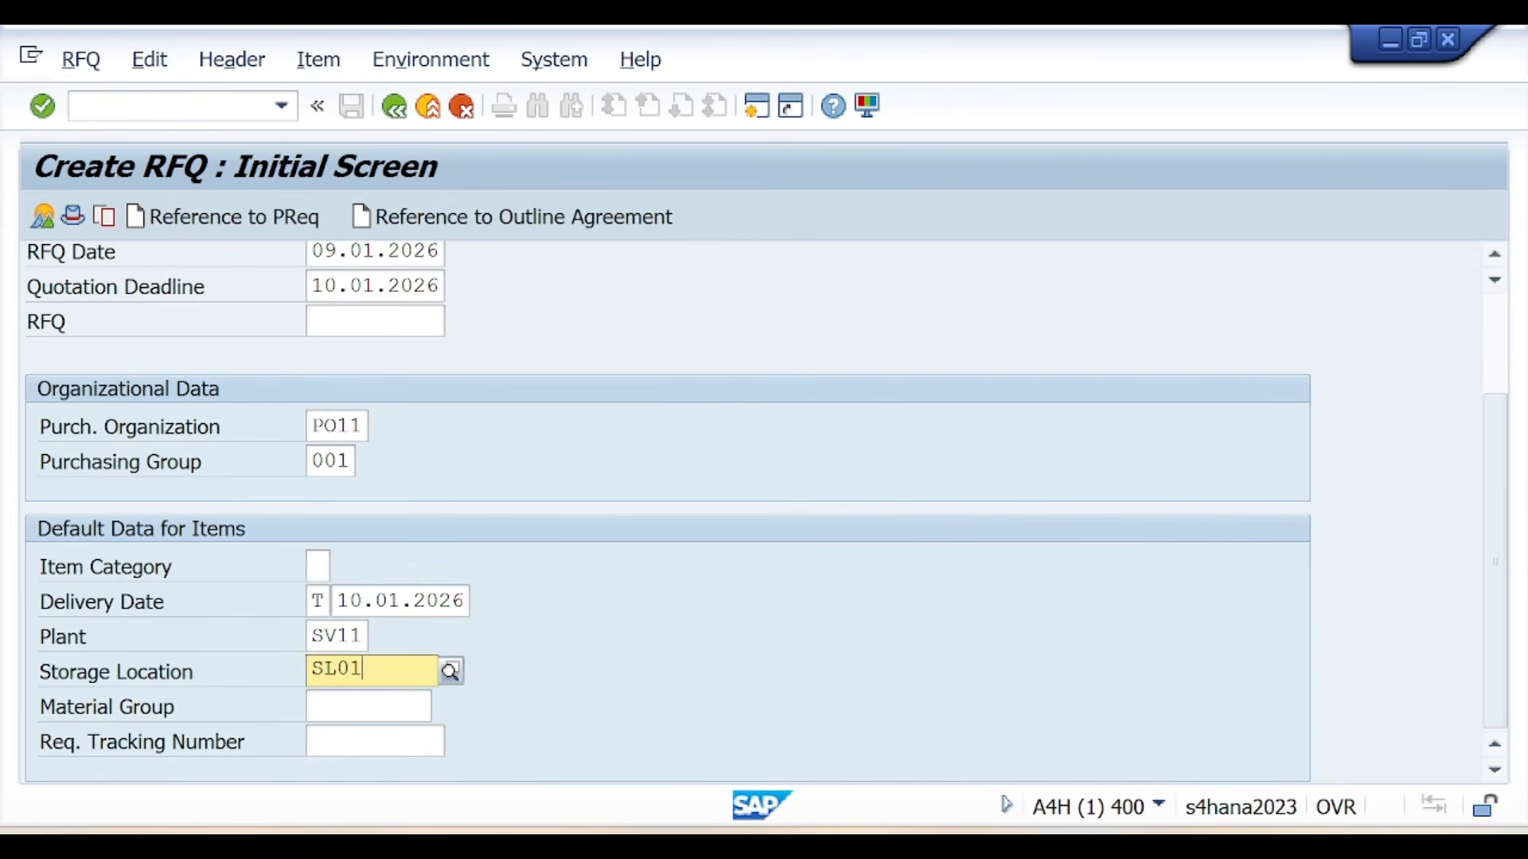
- Enter 01 as the material group in the default data for items
{"action": "left_click", "coordinate": [356, 725]}
{"action": "left_click", "coordinate": [342, 702]}
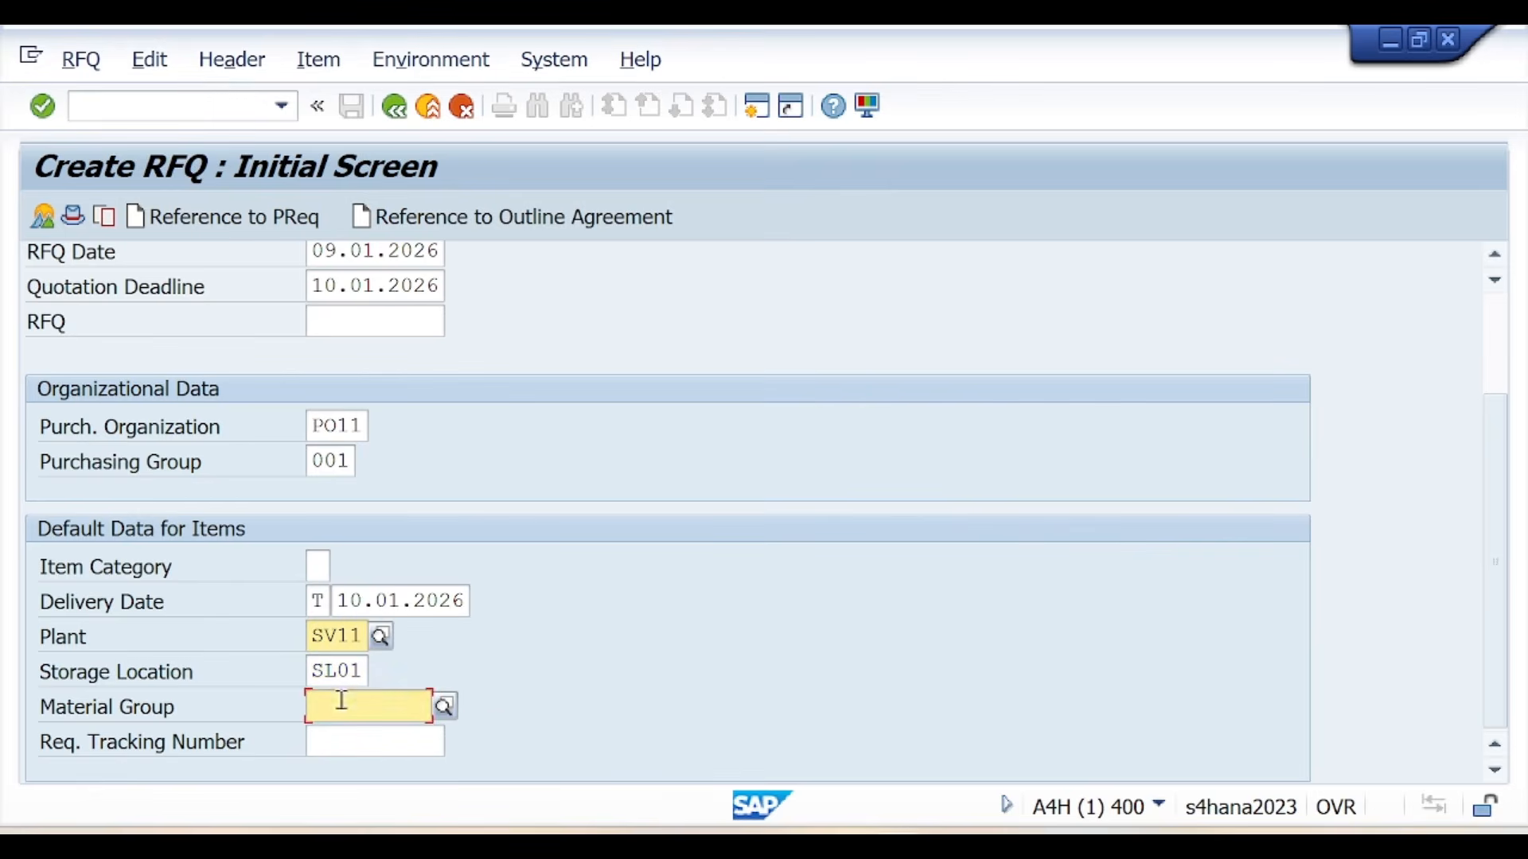
{"action": "type", "text": "01"}
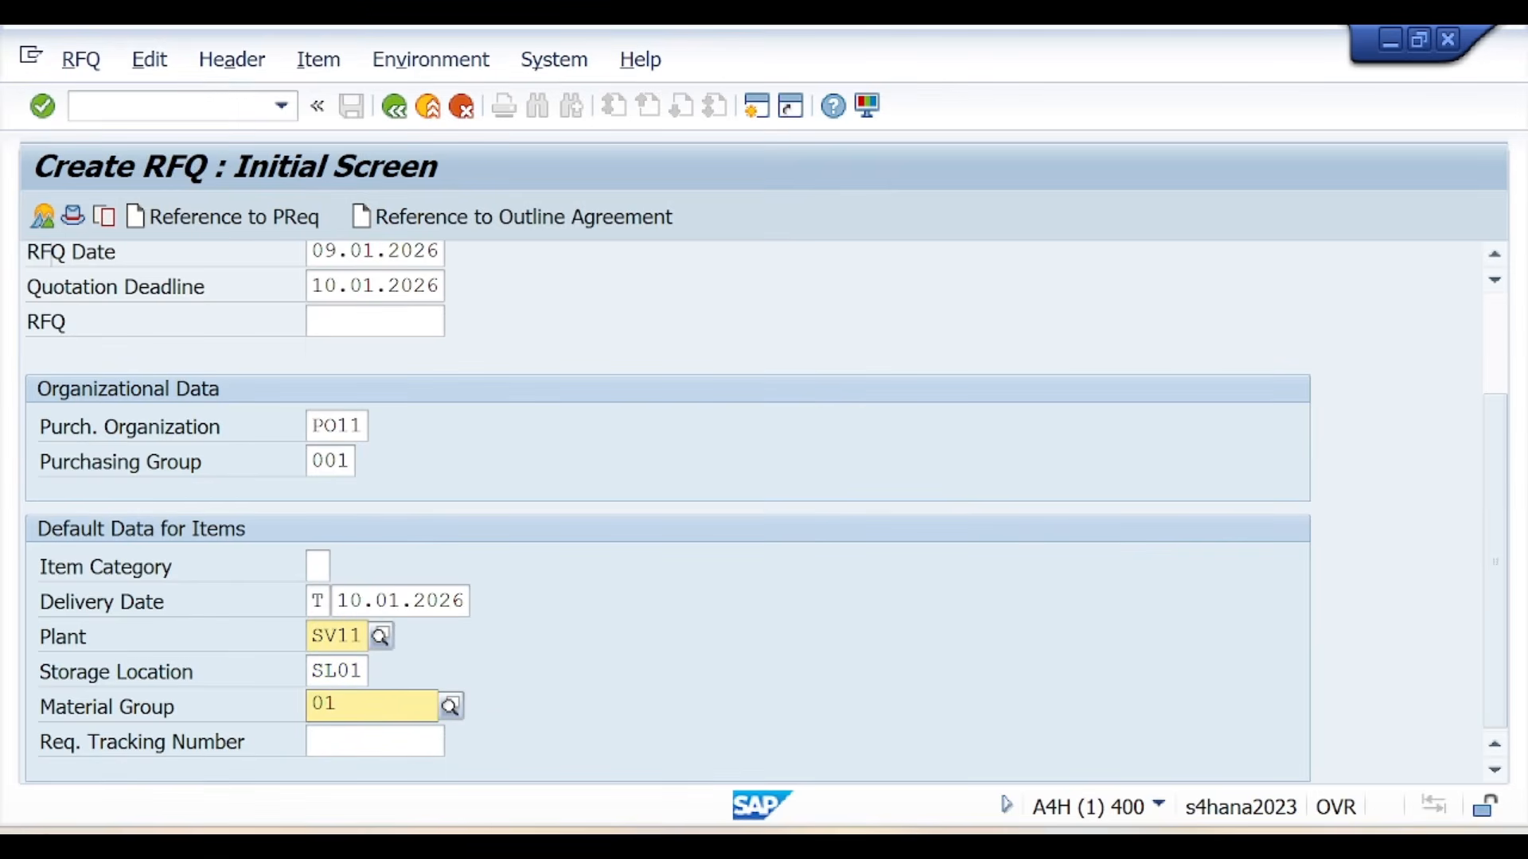
{"action": "left_click", "coordinate": [441, 704]}
{"action": "left_click", "coordinate": [336, 764]}
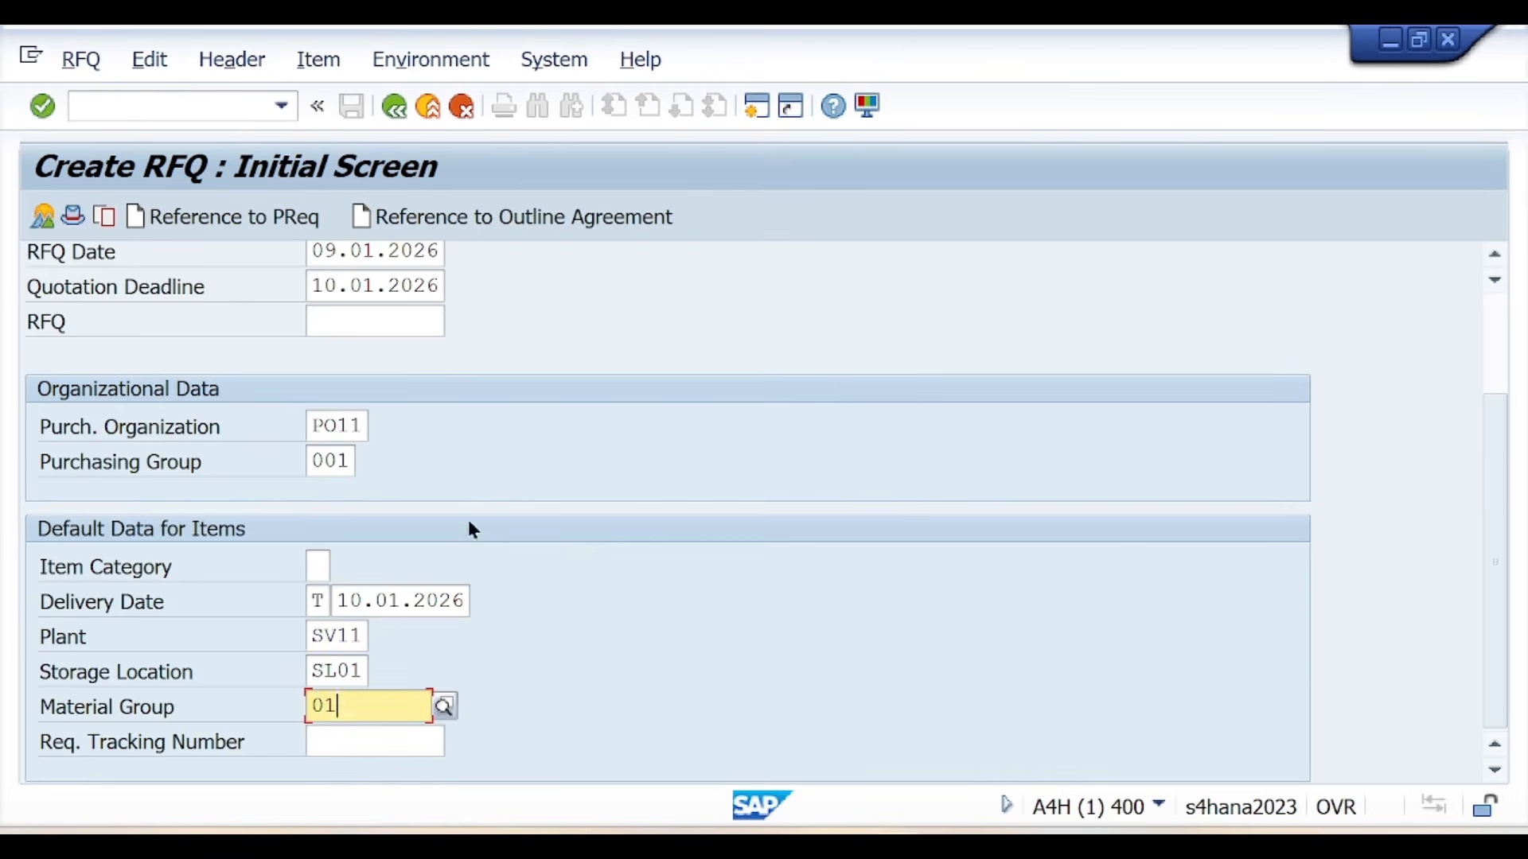
- Try to create the RFQ with reference to the purchase requisition, checking its number against the Step2 reference in the Notion notes
{"action": "left_click_drag", "start_coordinate": [1492, 479], "coordinate": [1488, 338]}
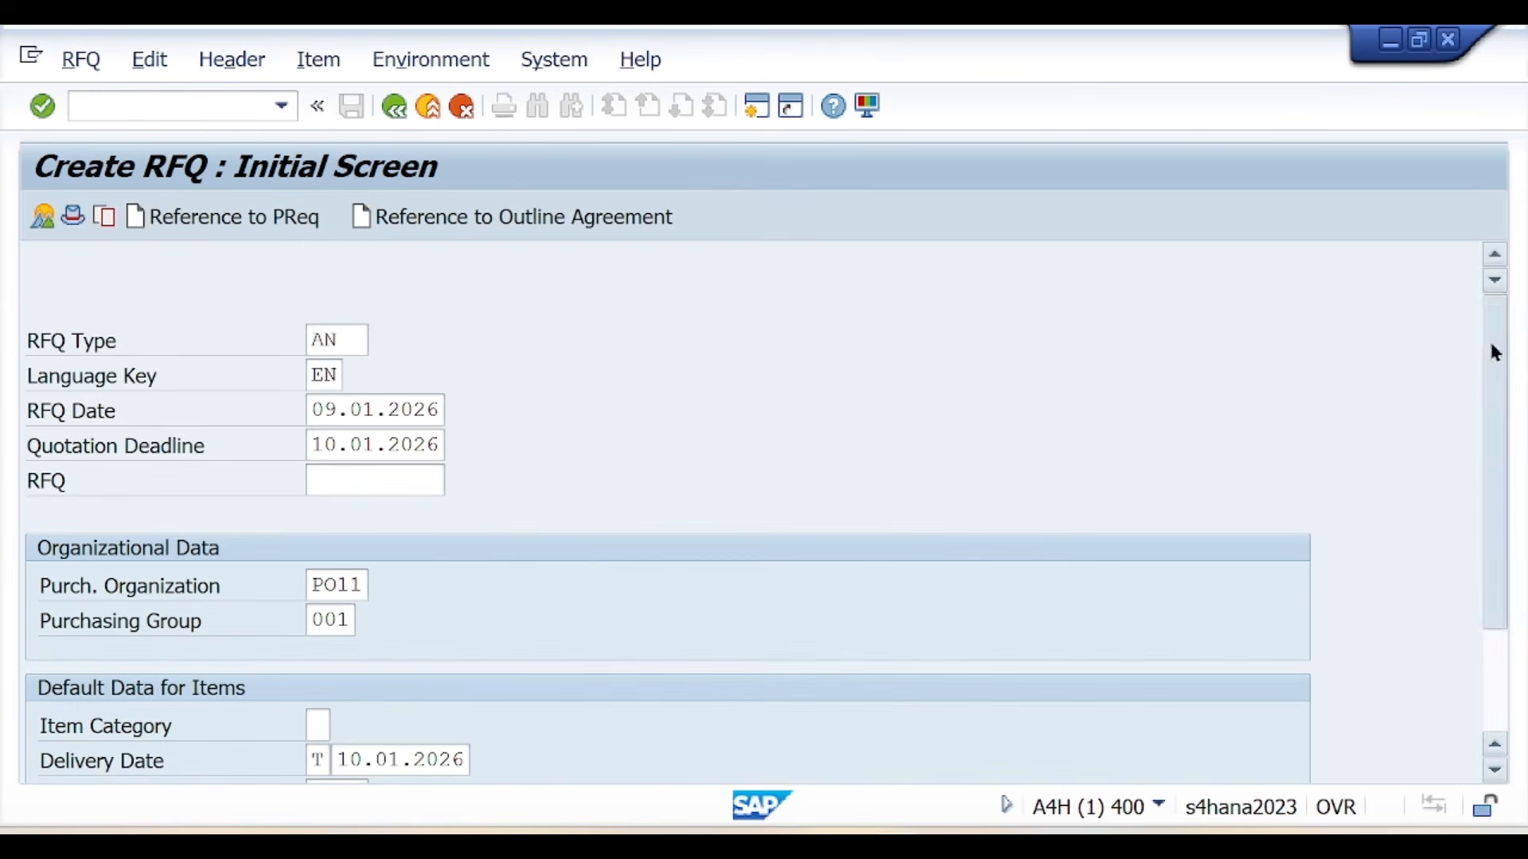
{"action": "left_click", "coordinate": [251, 218]}
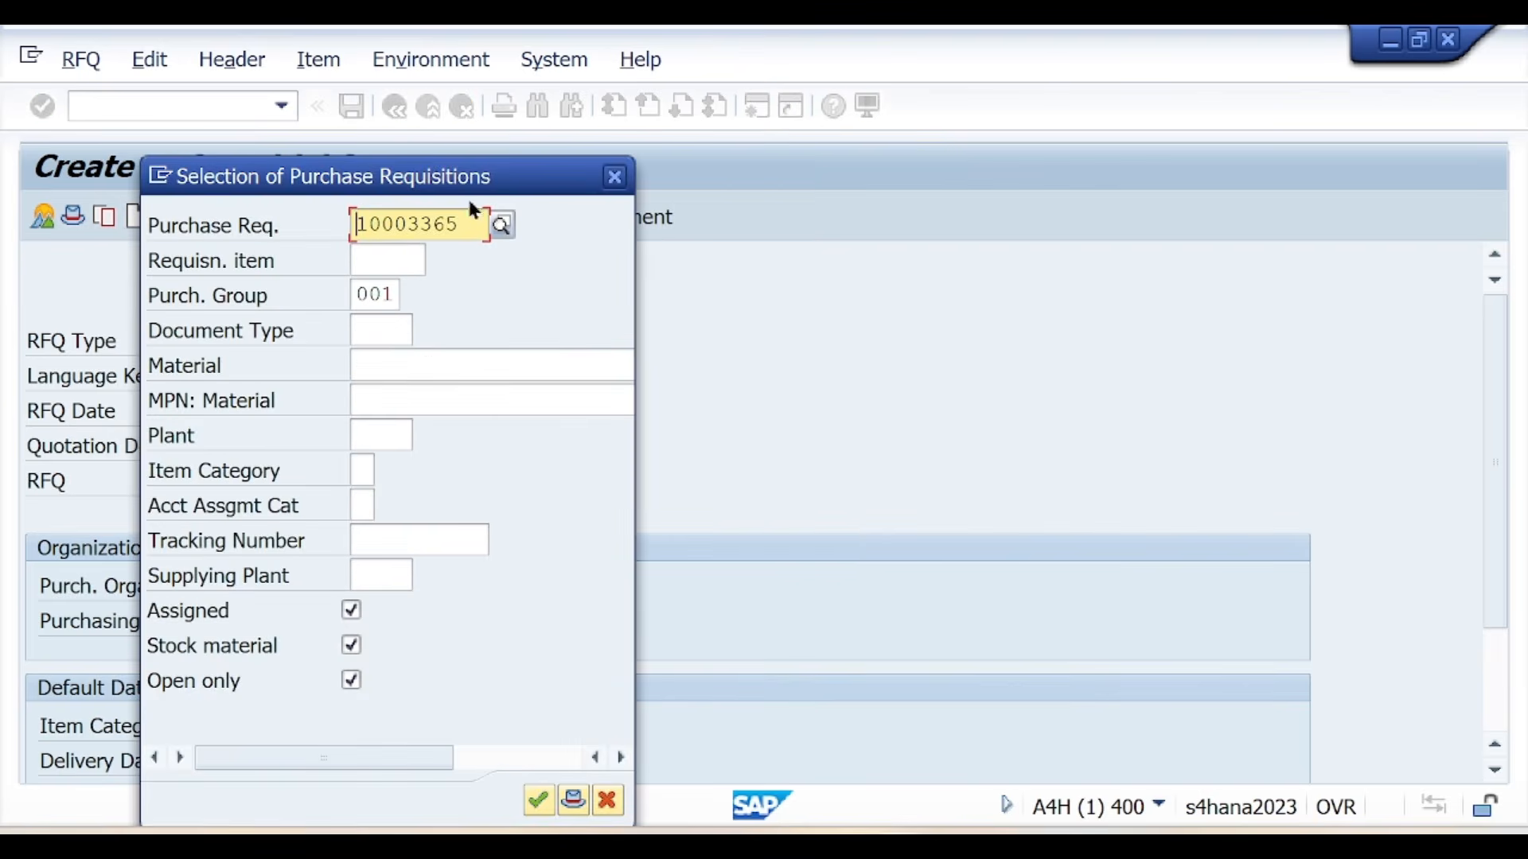
{"action": "left_click_drag", "start_coordinate": [450, 179], "coordinate": [686, 221]}
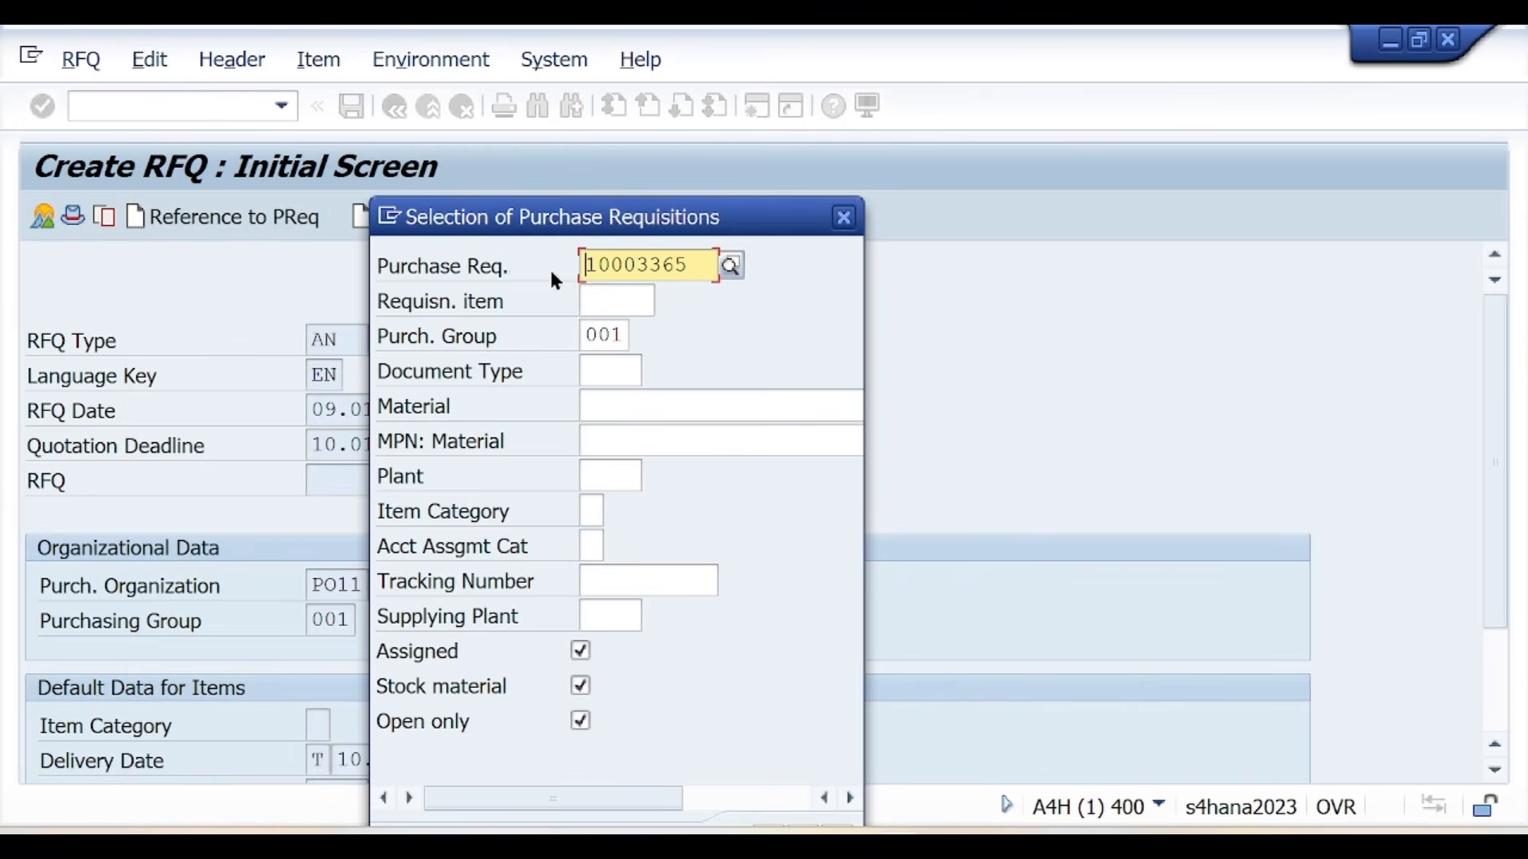
{"action": "left_click", "coordinate": [893, 832]}
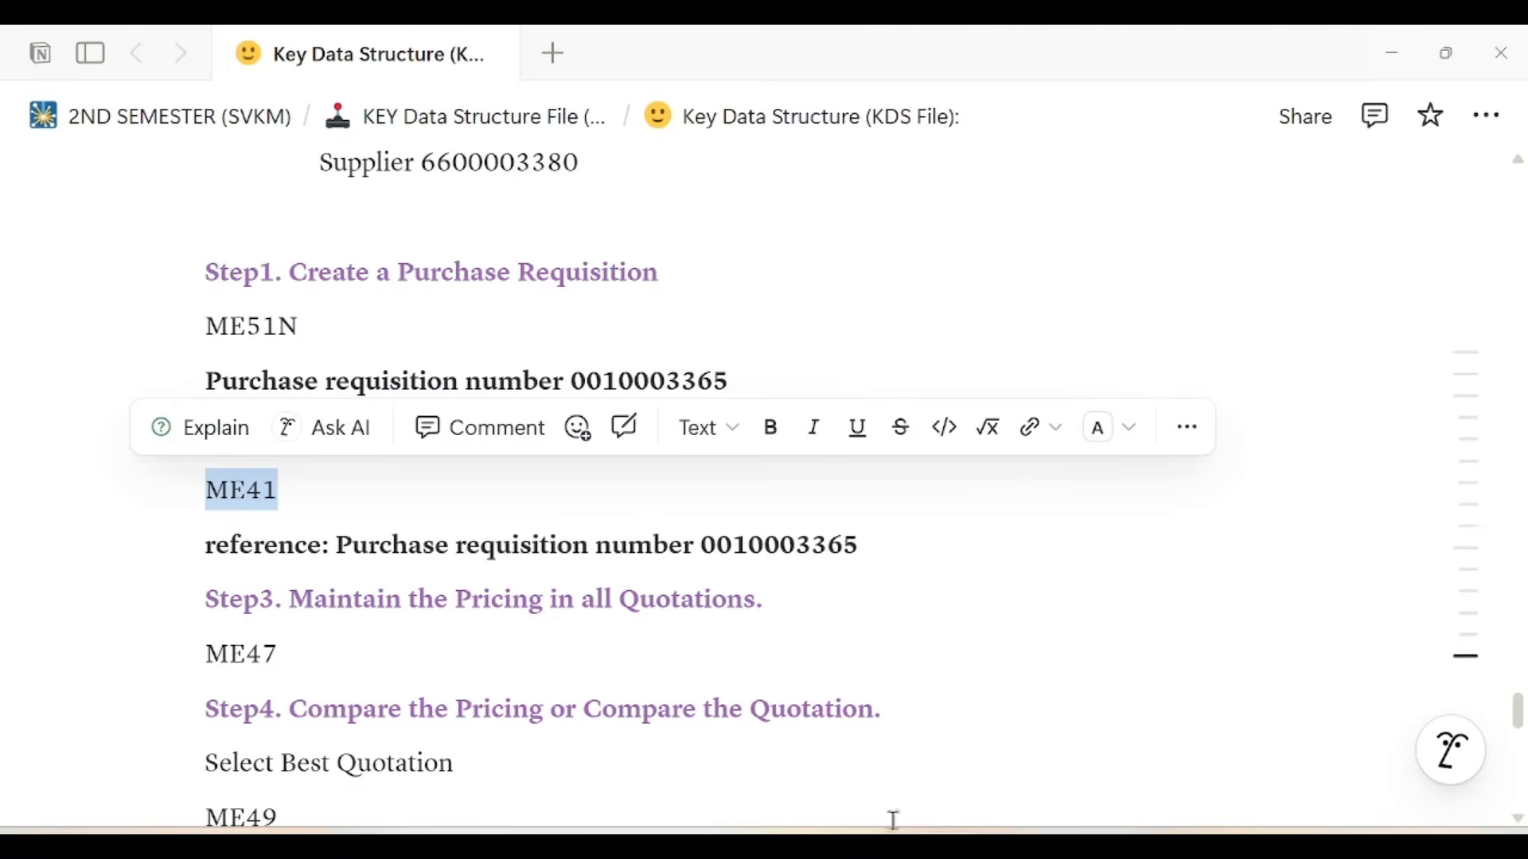
{"action": "left_click", "coordinate": [834, 585]}
{"action": "left_click_drag", "start_coordinate": [710, 548], "coordinate": [861, 546]}
{"action": "key", "text": "alt+Tab"}
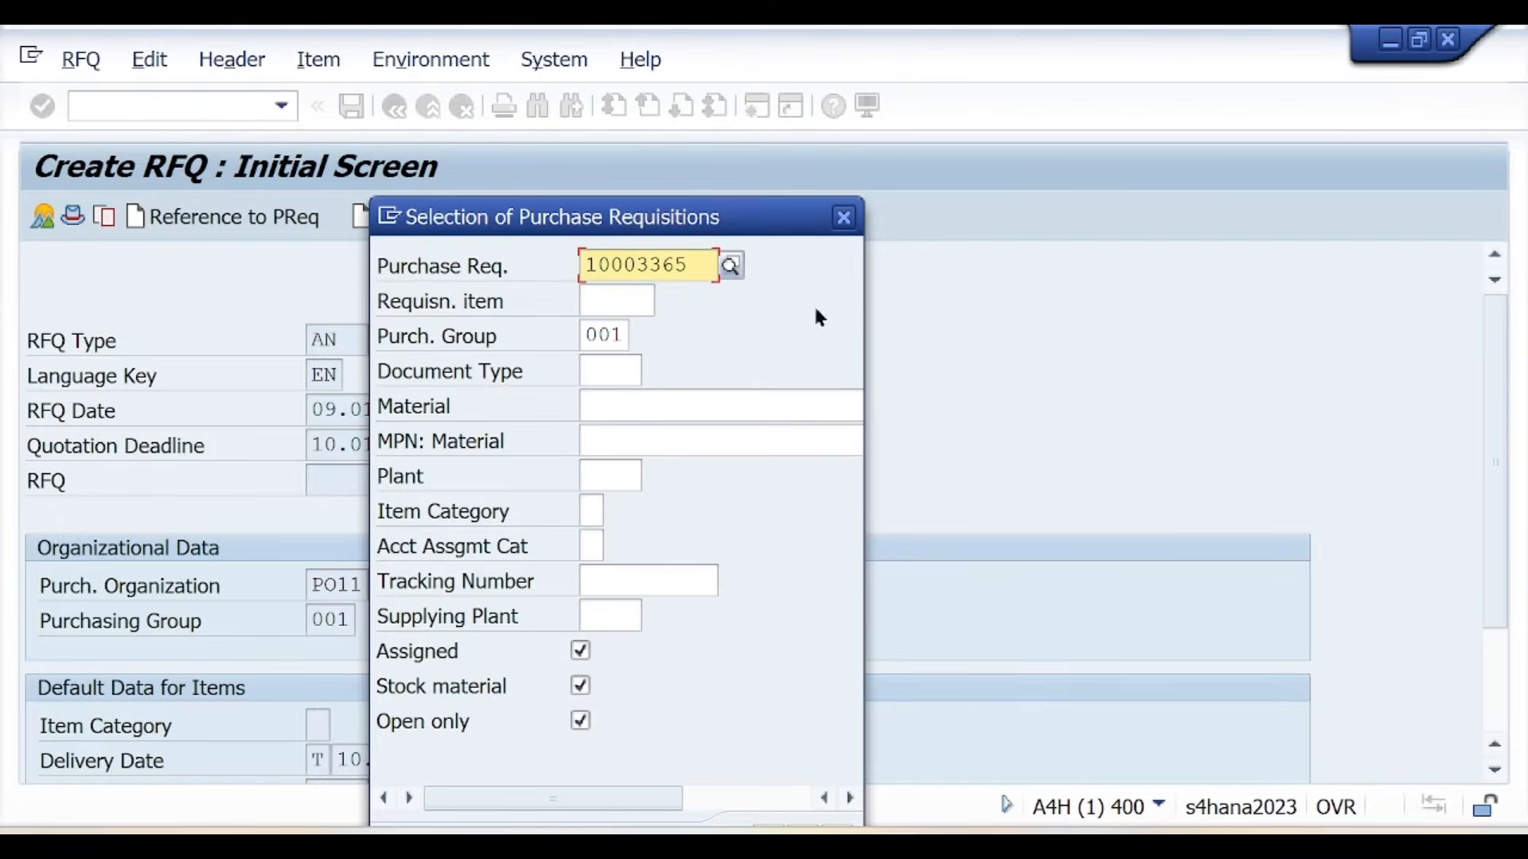
{"action": "left_click_drag", "start_coordinate": [784, 227], "coordinate": [793, 139]}
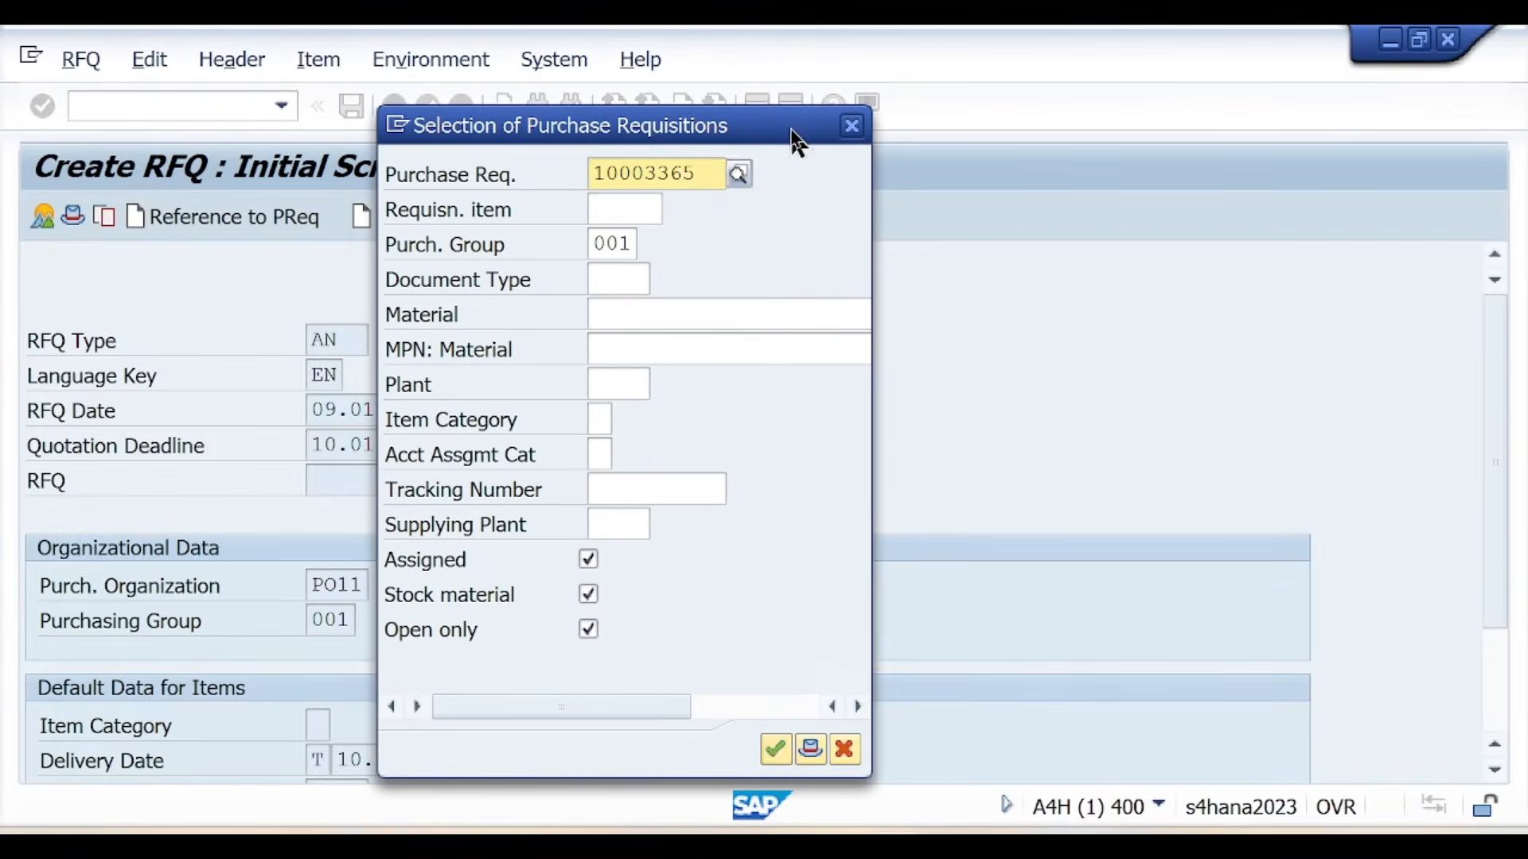
{"action": "left_click", "coordinate": [771, 751]}
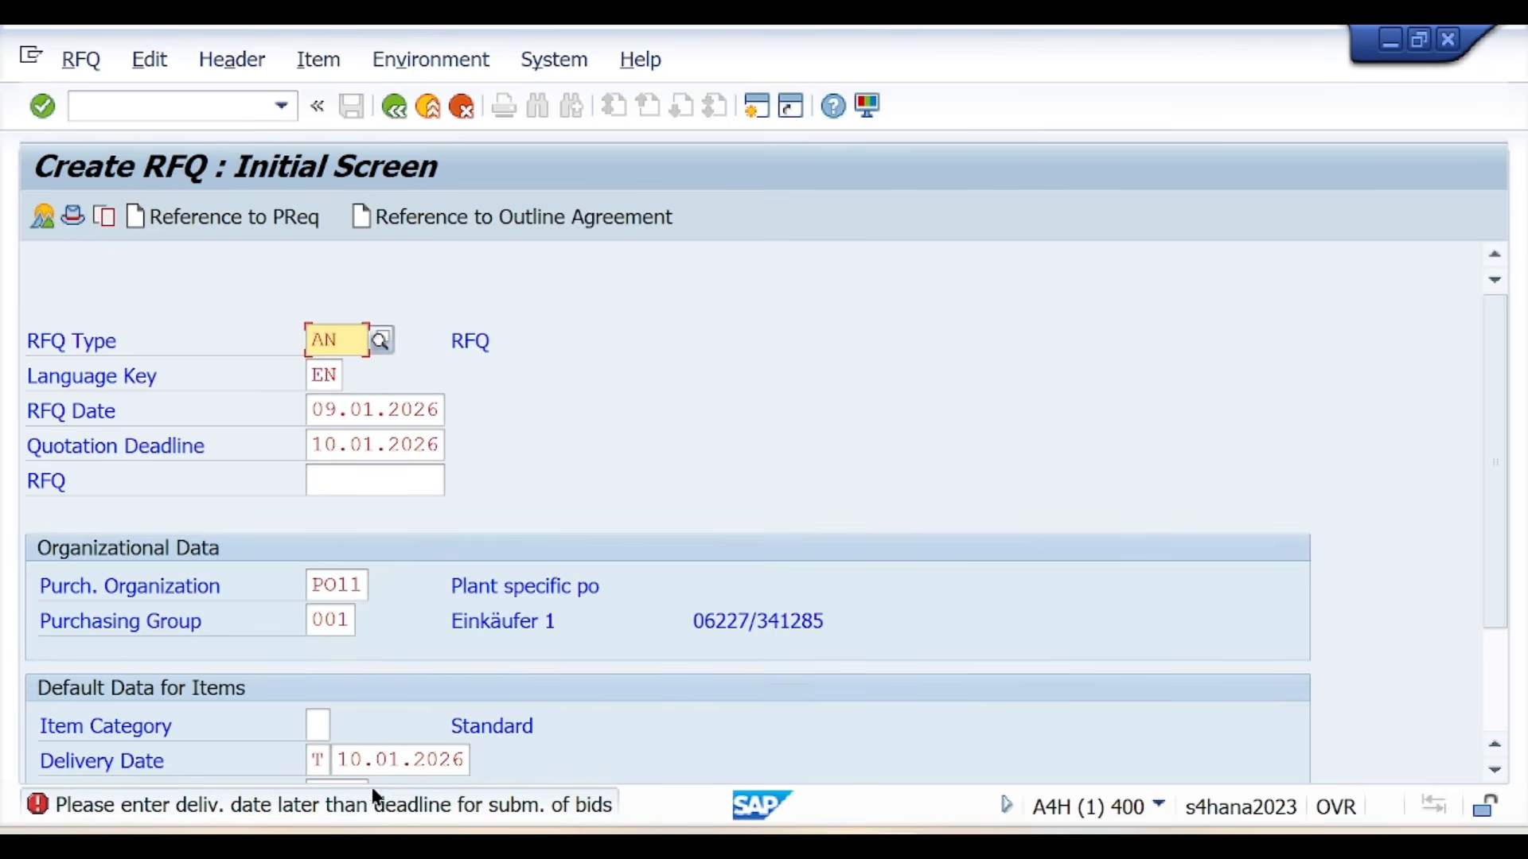
- Set the default delivery date for the RFQ items to 11.01.2026 and submit the initial screen
{"action": "left_click_drag", "start_coordinate": [336, 760], "coordinate": [459, 758]}
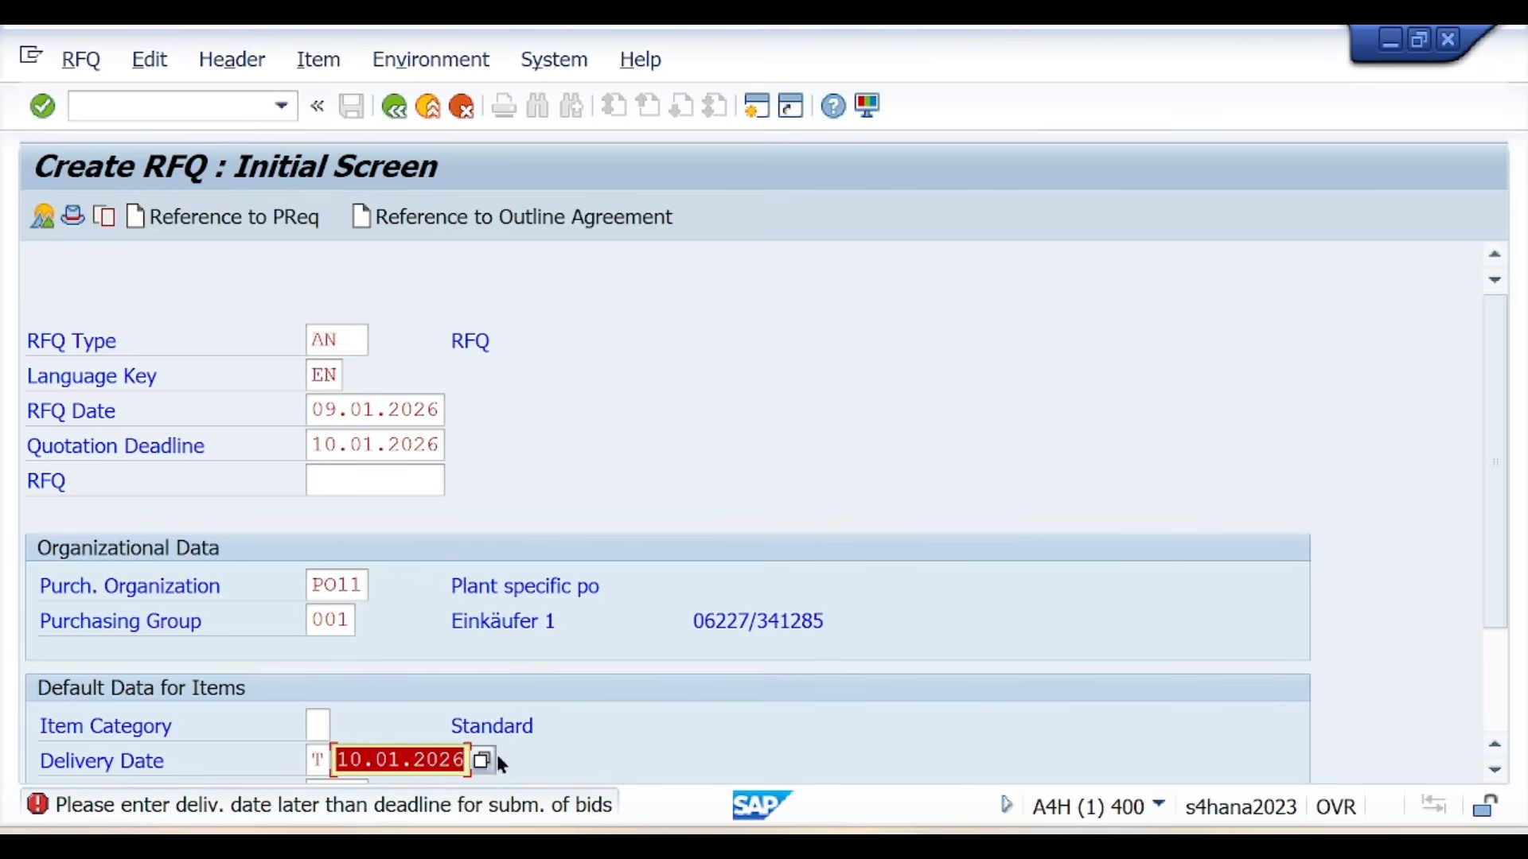
{"action": "left_click", "coordinate": [482, 758]}
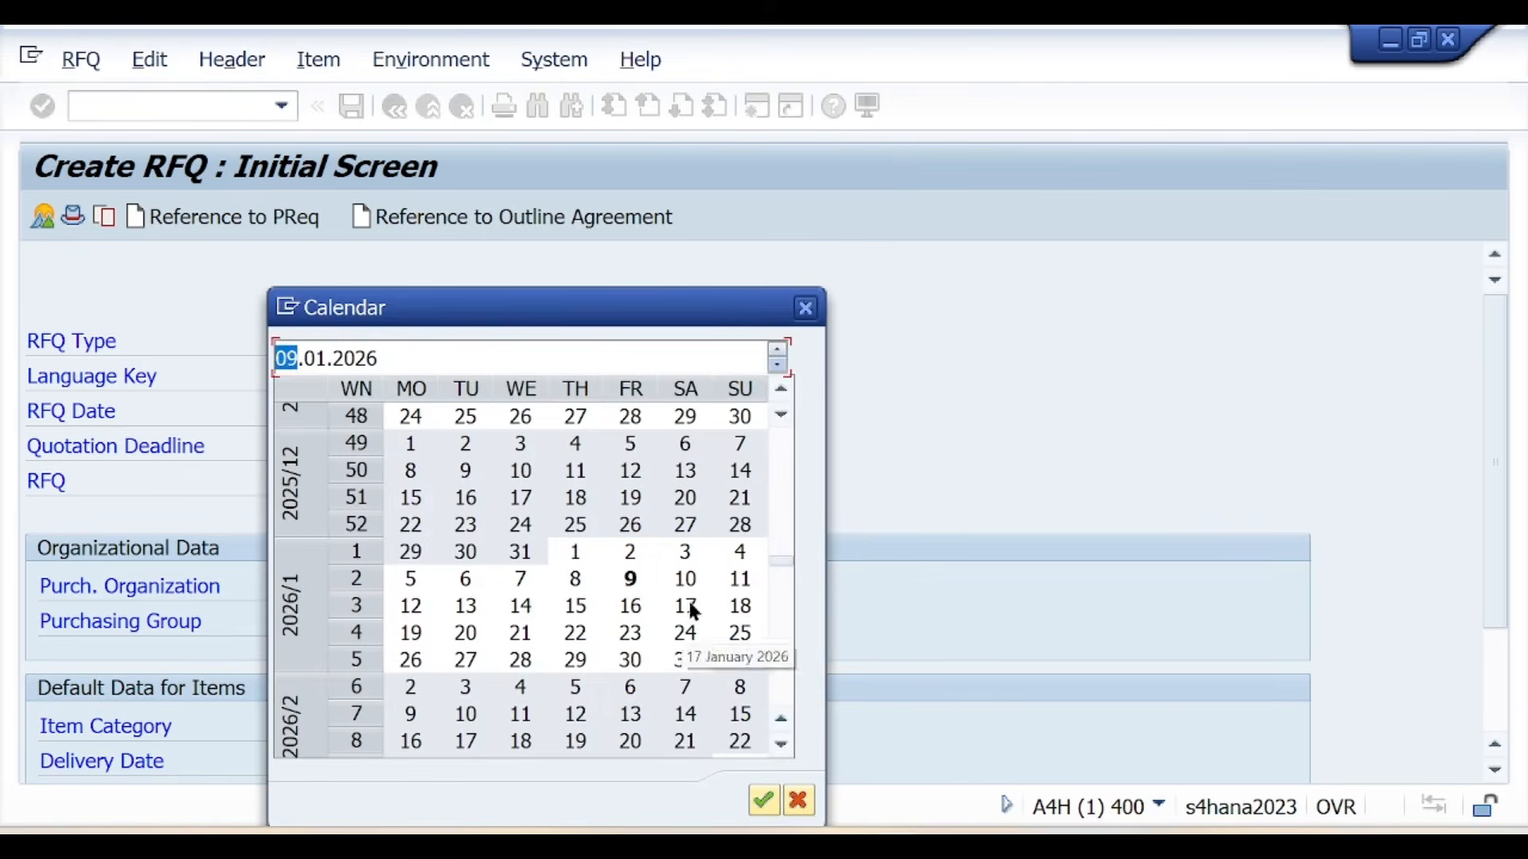
{"action": "double_click", "coordinate": [740, 579]}
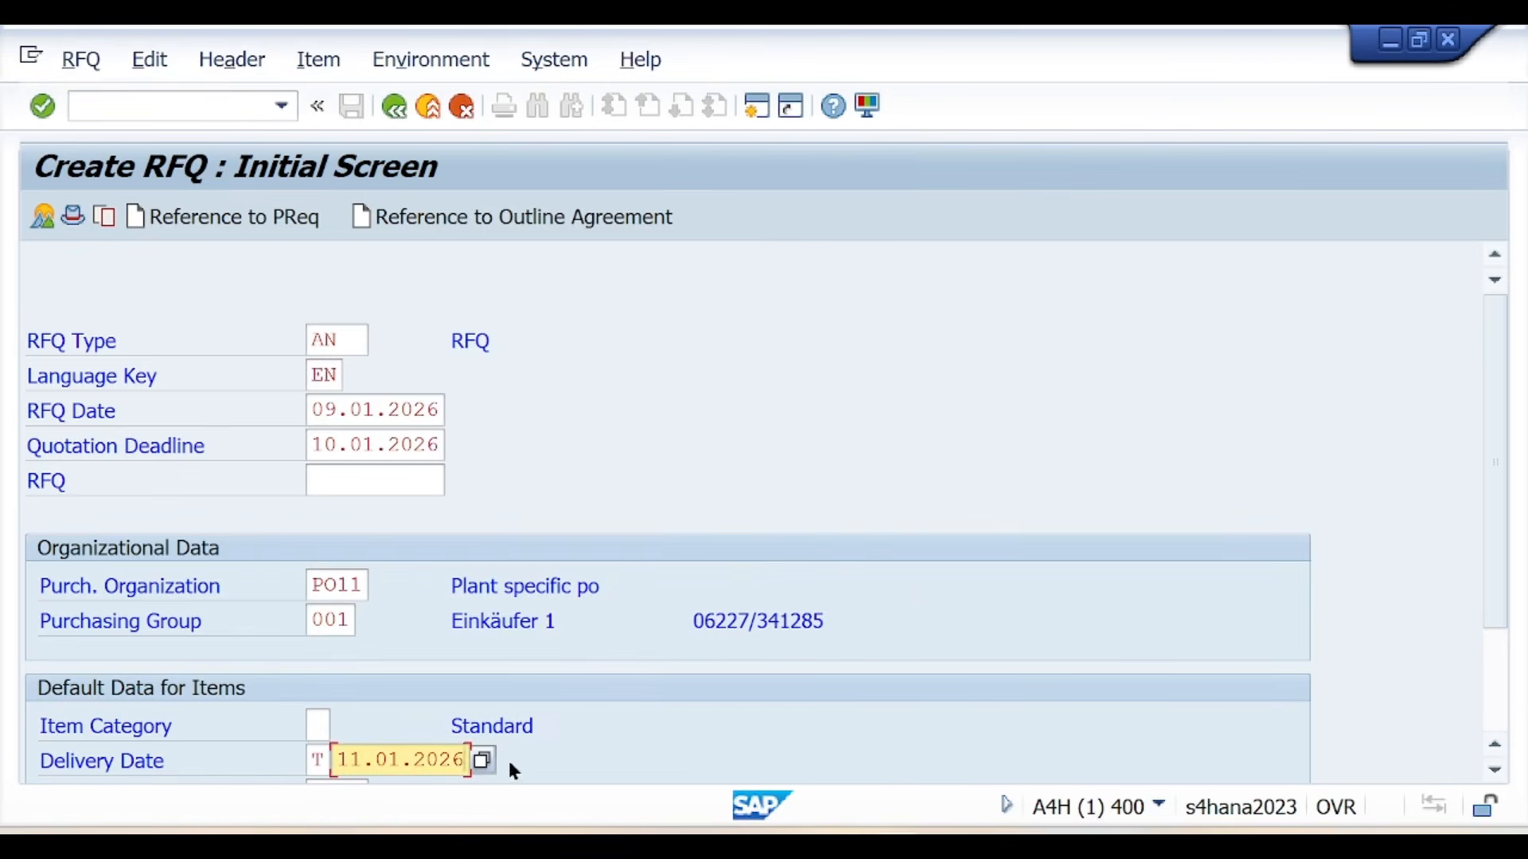
{"action": "key", "text": "Return"}
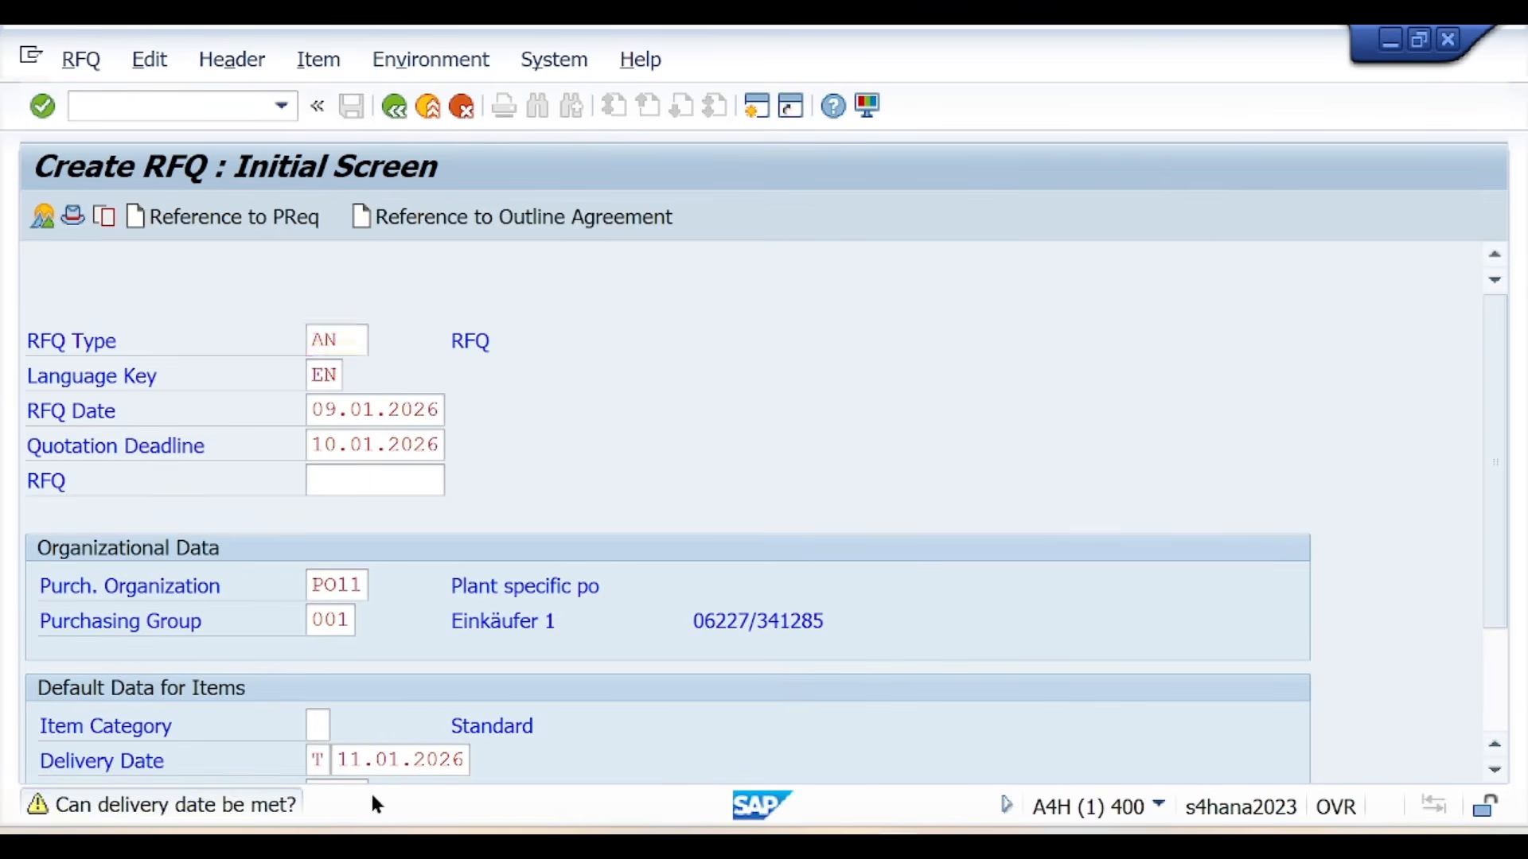
{"action": "key", "text": "Return"}
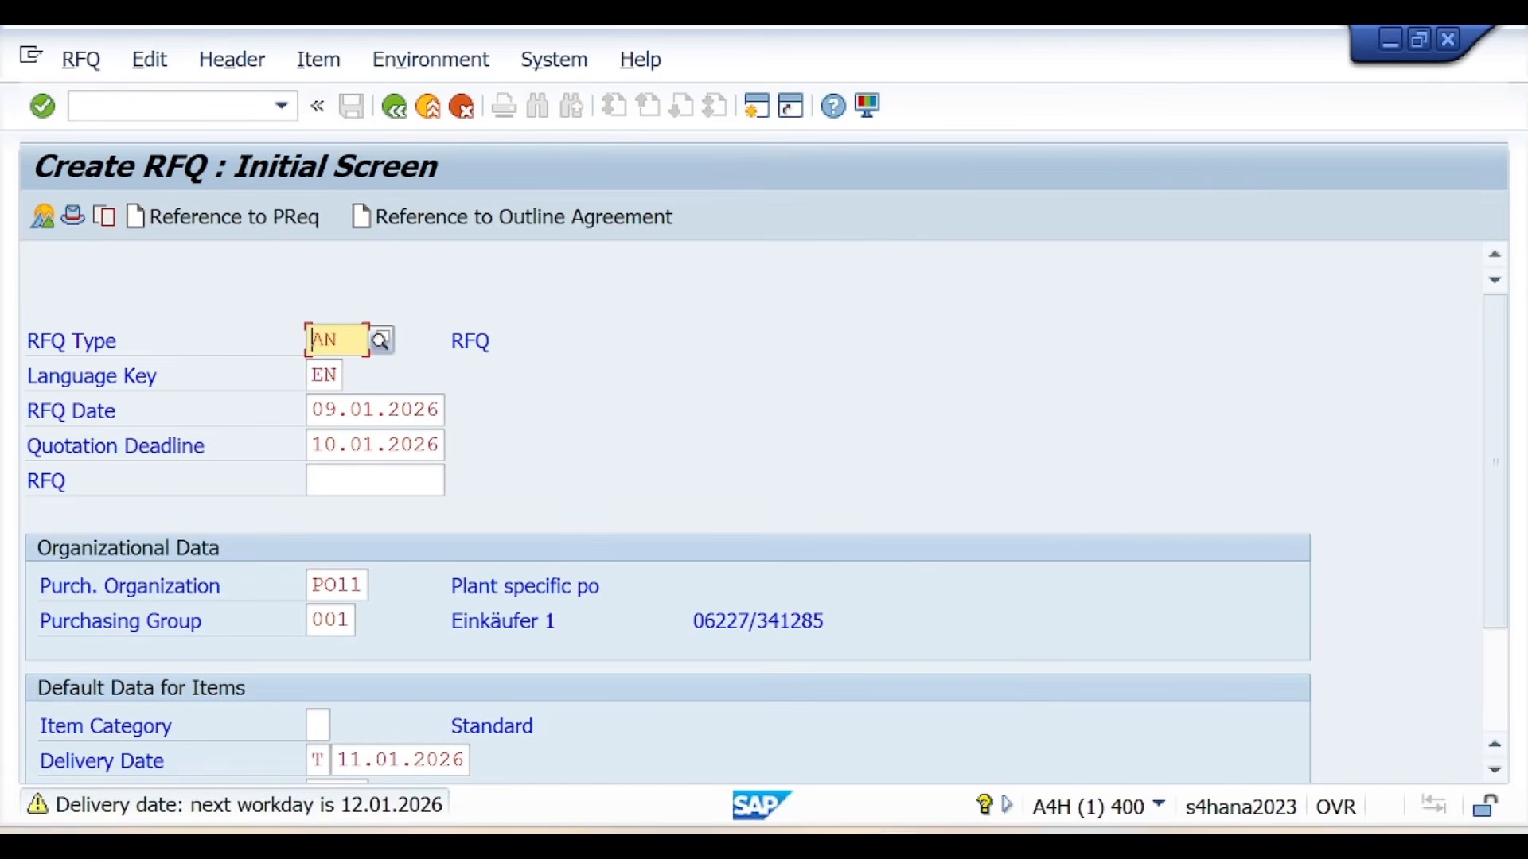
- Set the default delivery date for the RFQ items to 12.01.2026 and continue to the purchase requisition selection list
{"action": "left_click", "coordinate": [455, 763]}
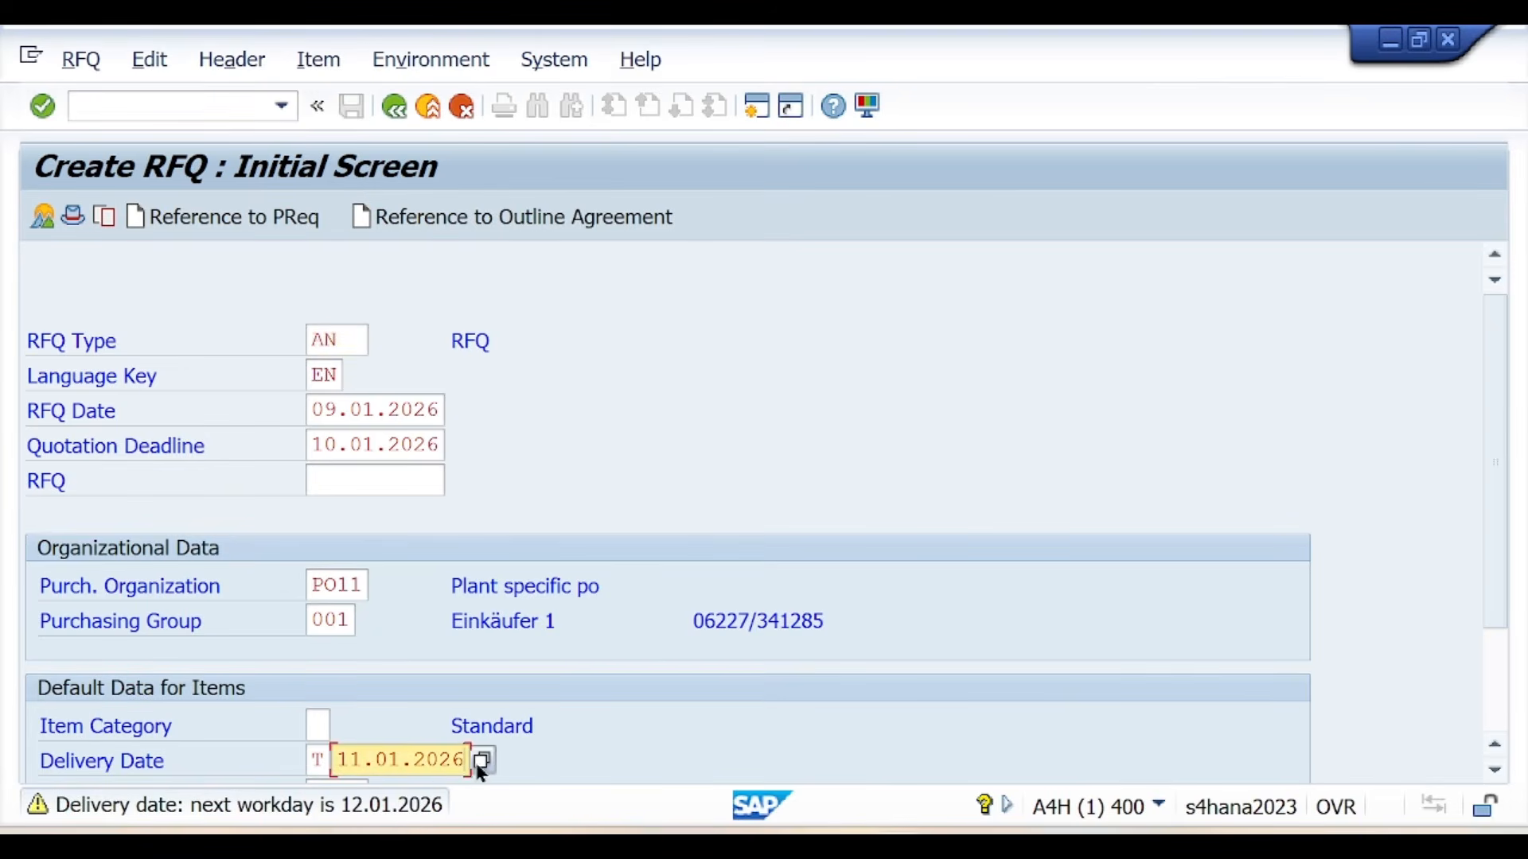
{"action": "key", "text": "Return"}
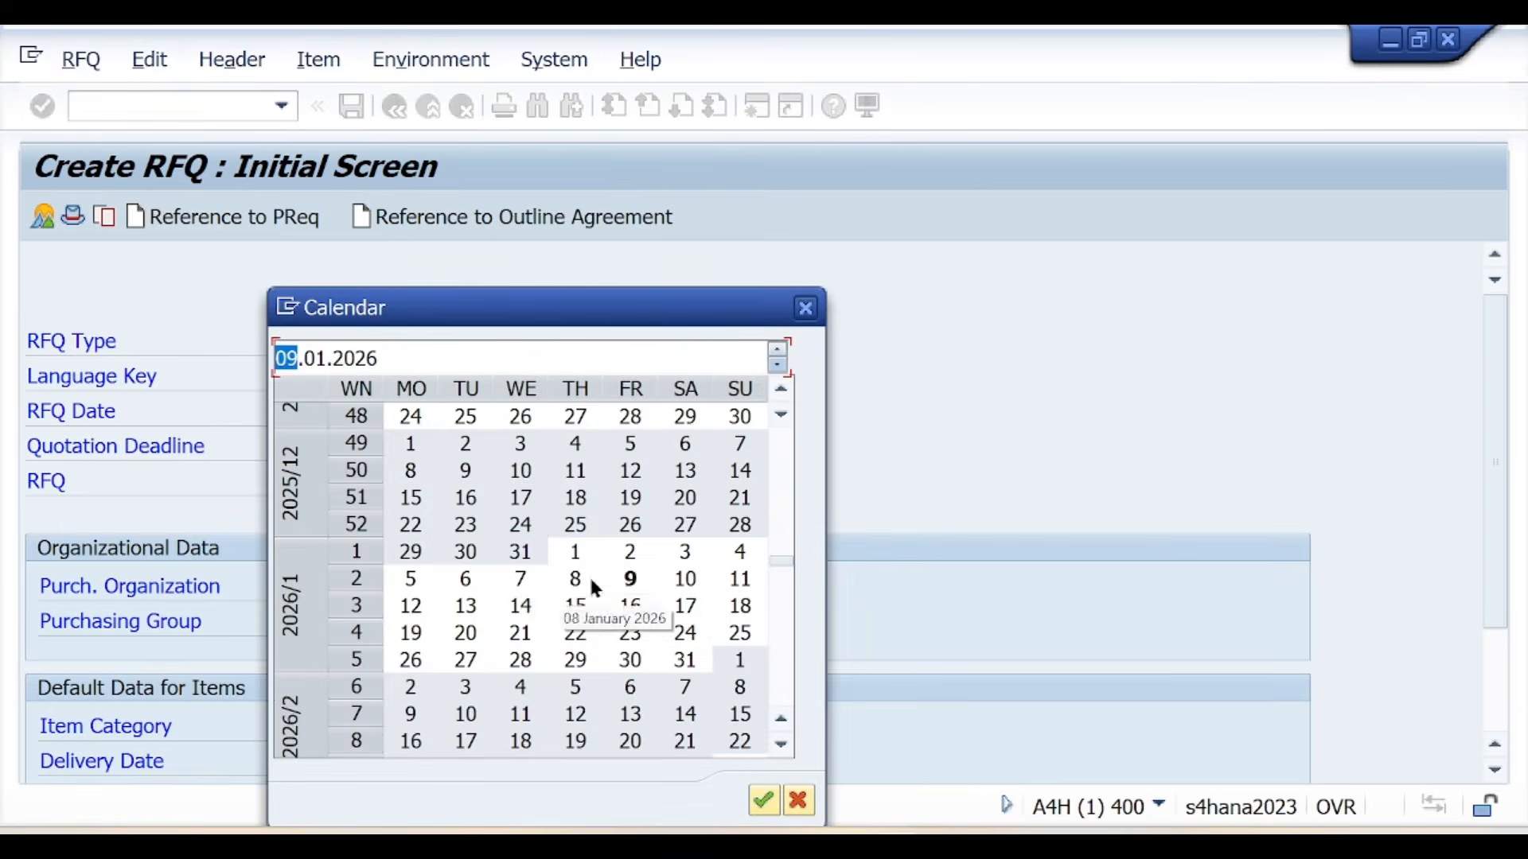
{"action": "double_click", "coordinate": [412, 606]}
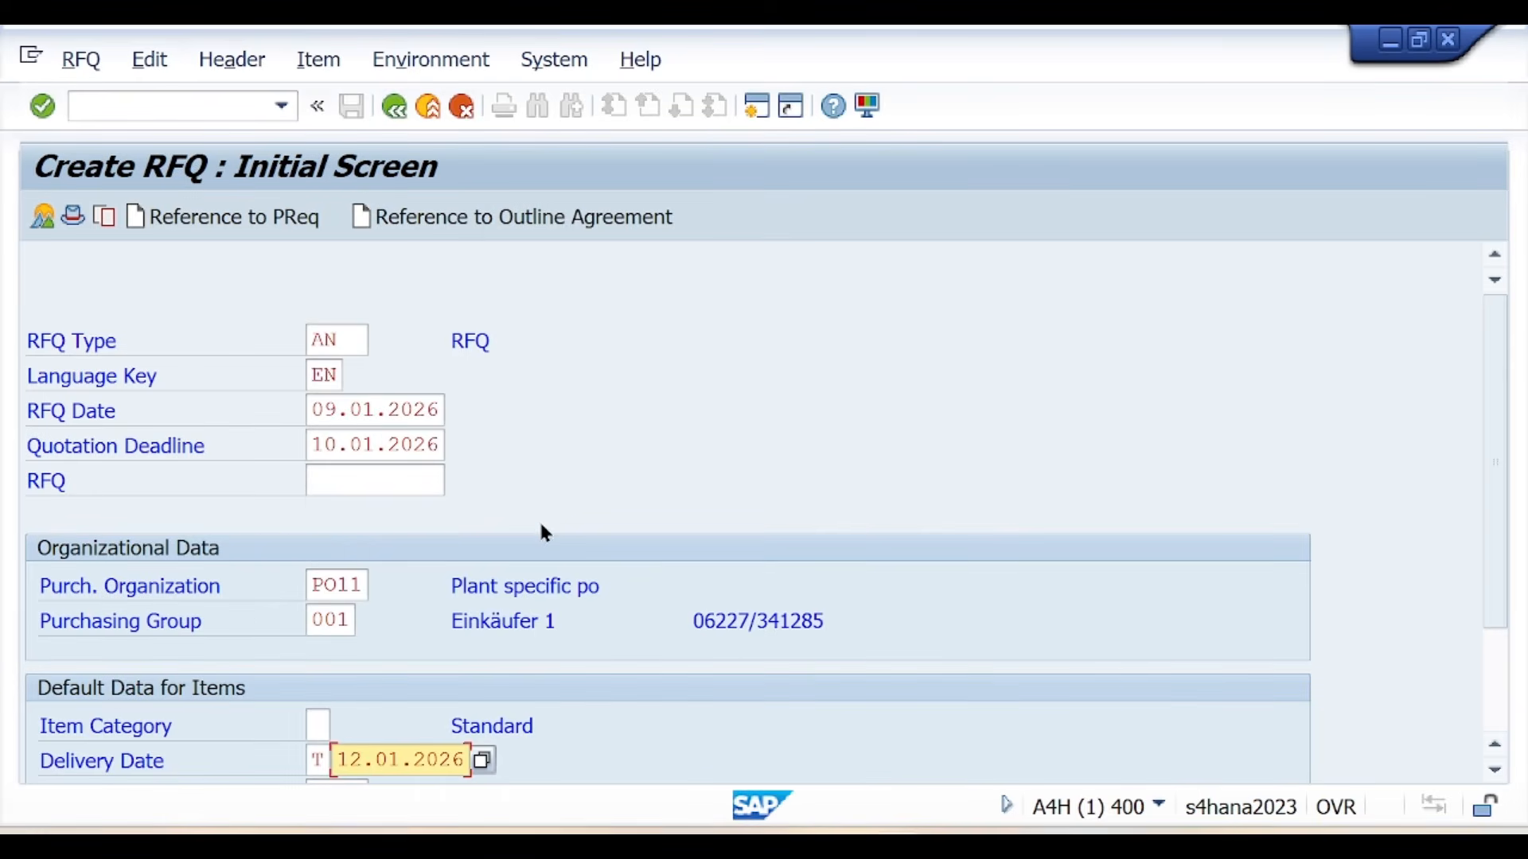
{"action": "key", "text": "Return"}
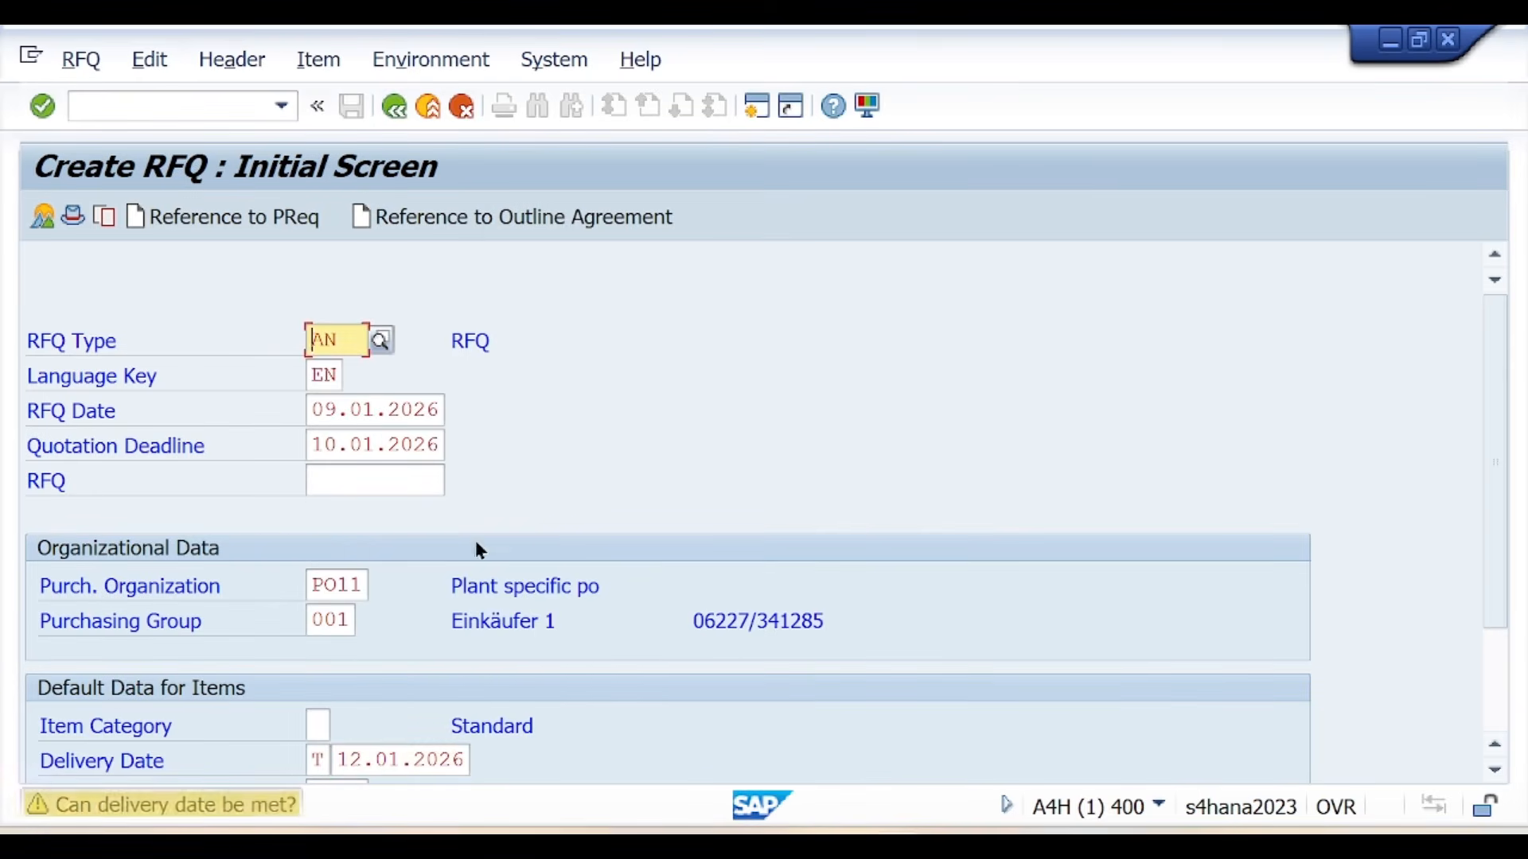
{"action": "key", "text": "shift+F4"}
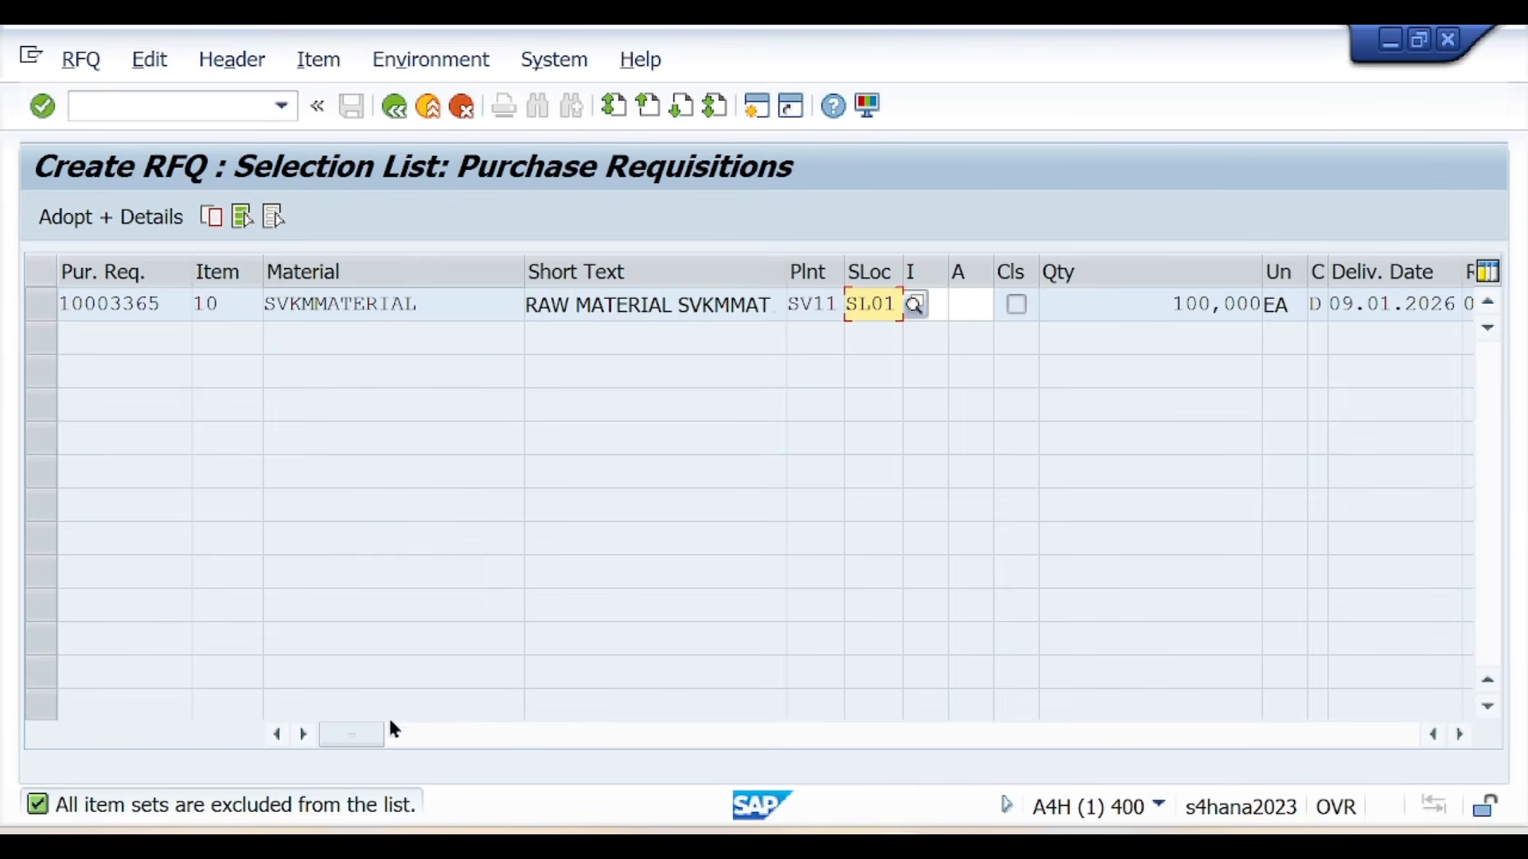
- Review the SVKMMATERIAL requisition item's quantity and storage location, and adopt it into the RFQ with details
{"action": "left_click_drag", "start_coordinate": [366, 733], "coordinate": [400, 732]}
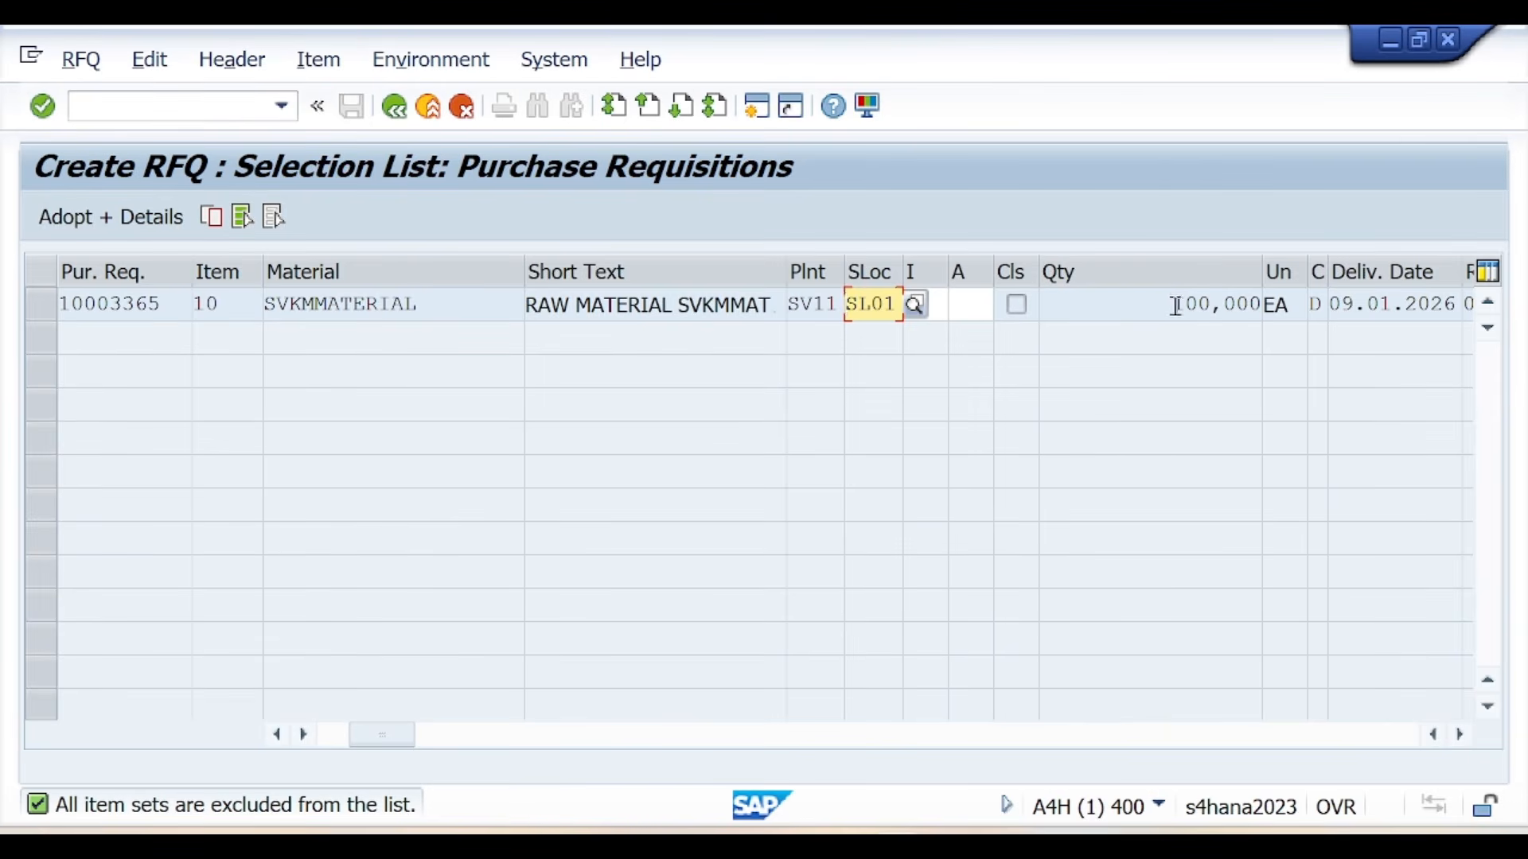
{"action": "left_click_drag", "start_coordinate": [1175, 305], "coordinate": [1211, 306]}
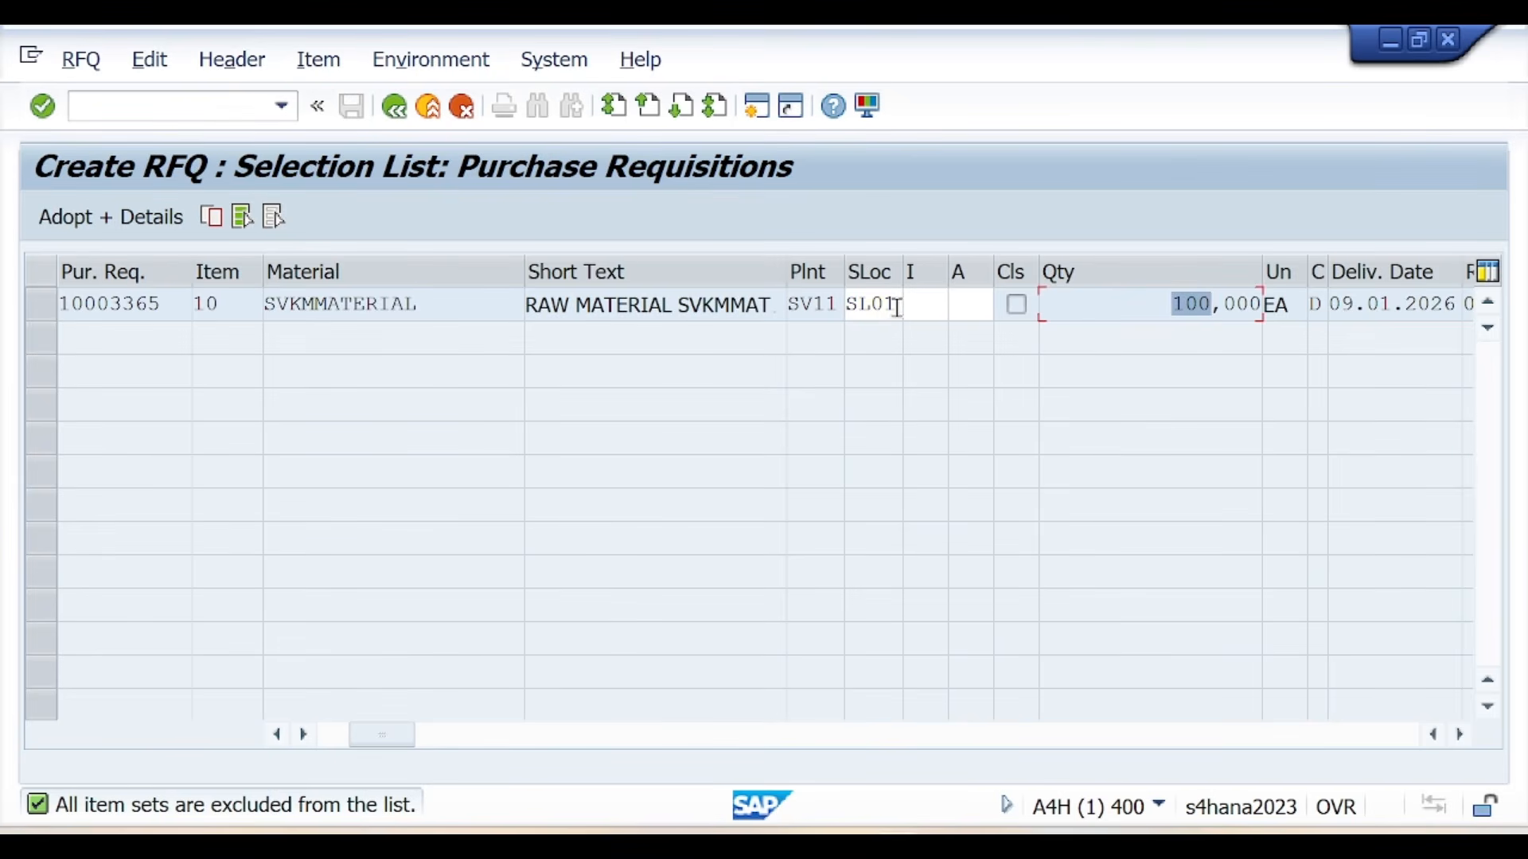
{"action": "left_click_drag", "start_coordinate": [893, 309], "coordinate": [848, 302]}
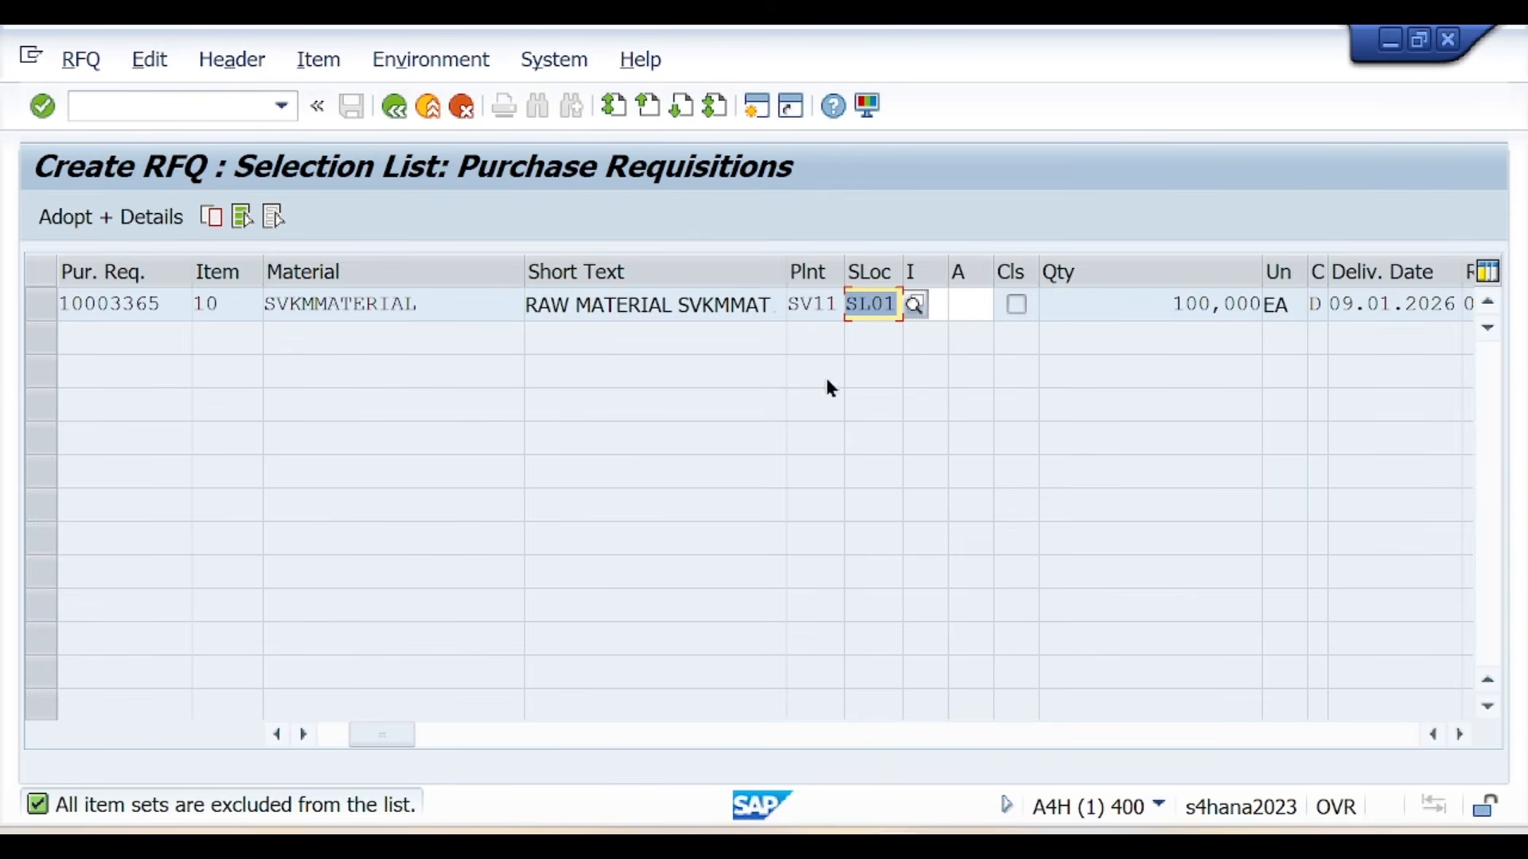
{"action": "left_click", "coordinate": [773, 303]}
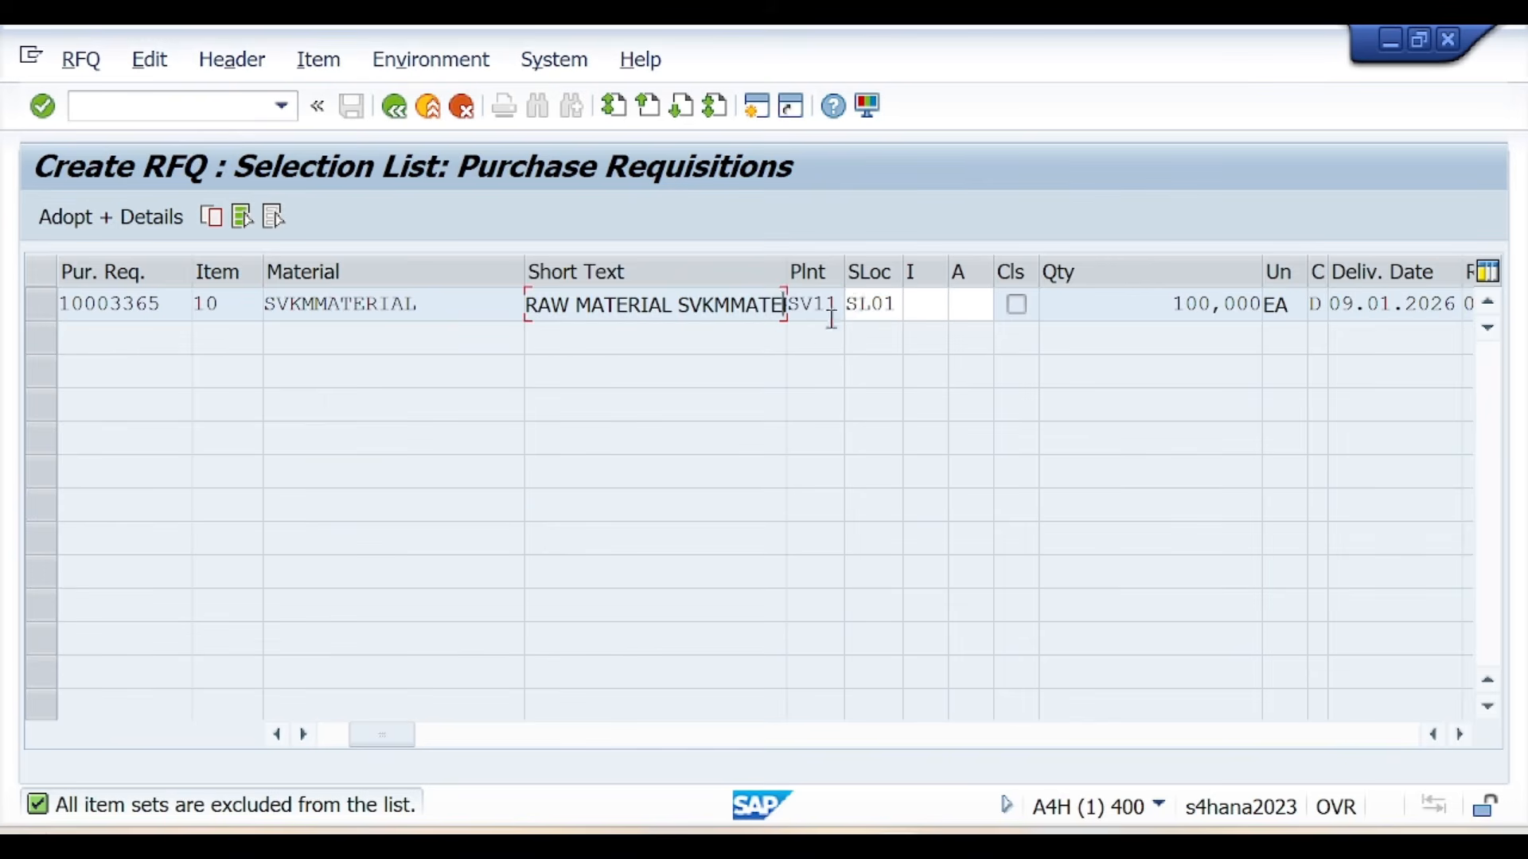
{"action": "left_click", "coordinate": [40, 304]}
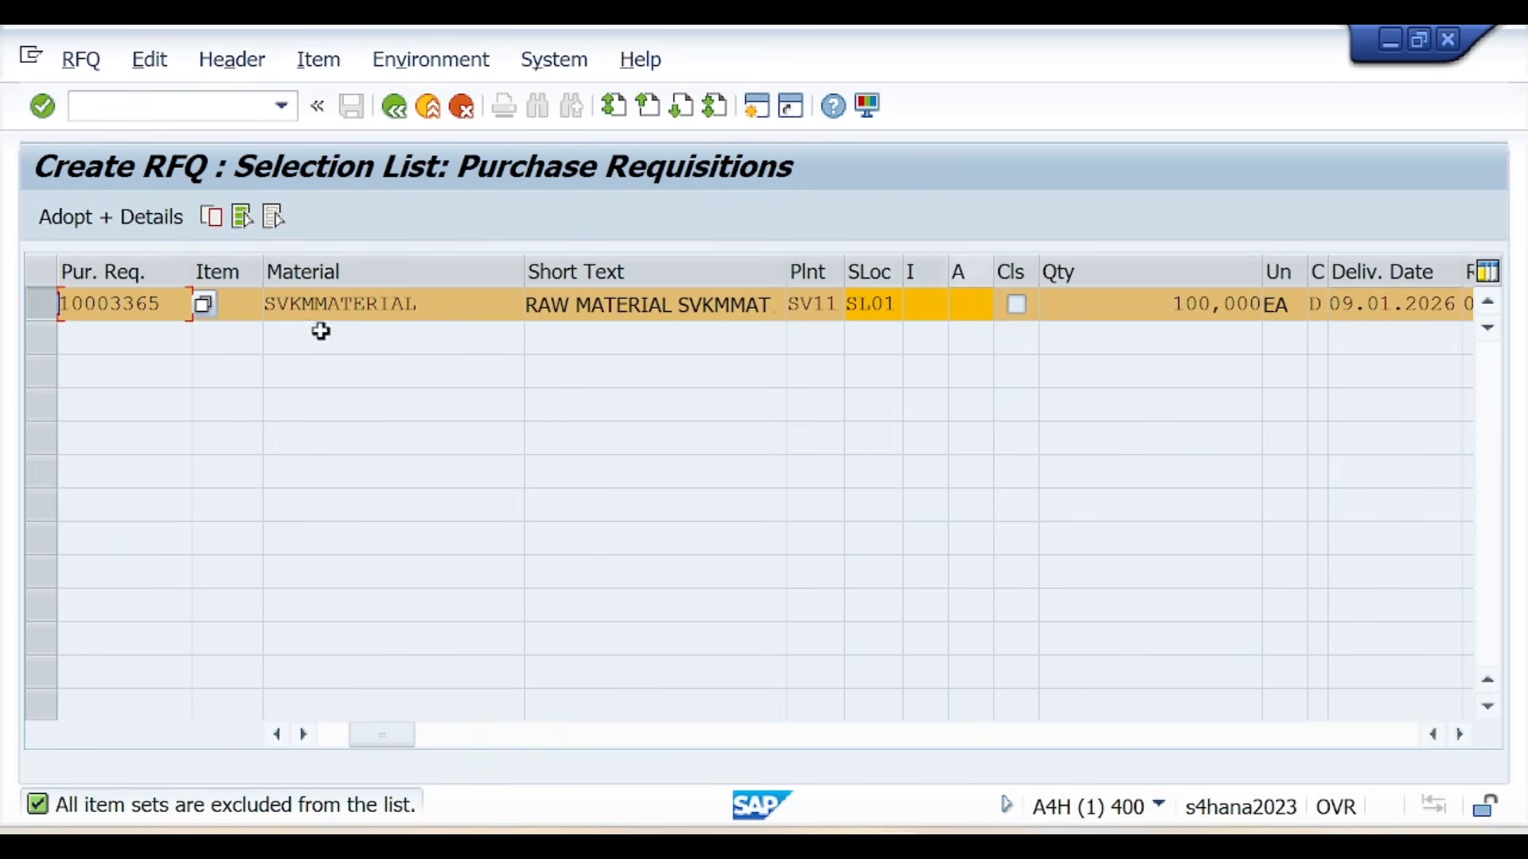
{"action": "left_click", "coordinate": [84, 213]}
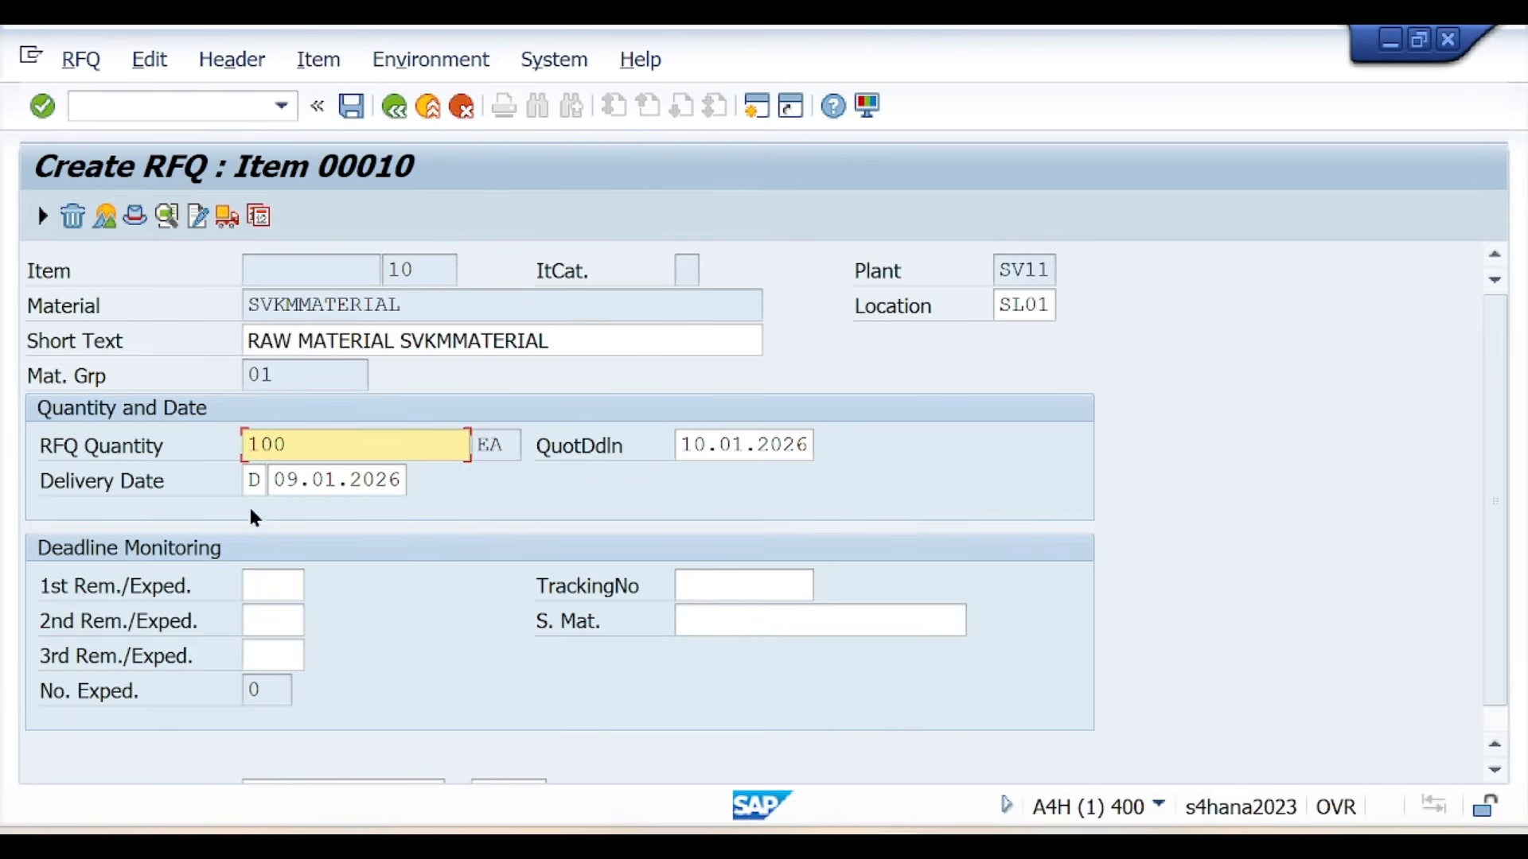
- Try to set the delivery date of RFQ item 10 to 11.01.2026
{"action": "left_click_drag", "start_coordinate": [279, 484], "coordinate": [416, 481]}
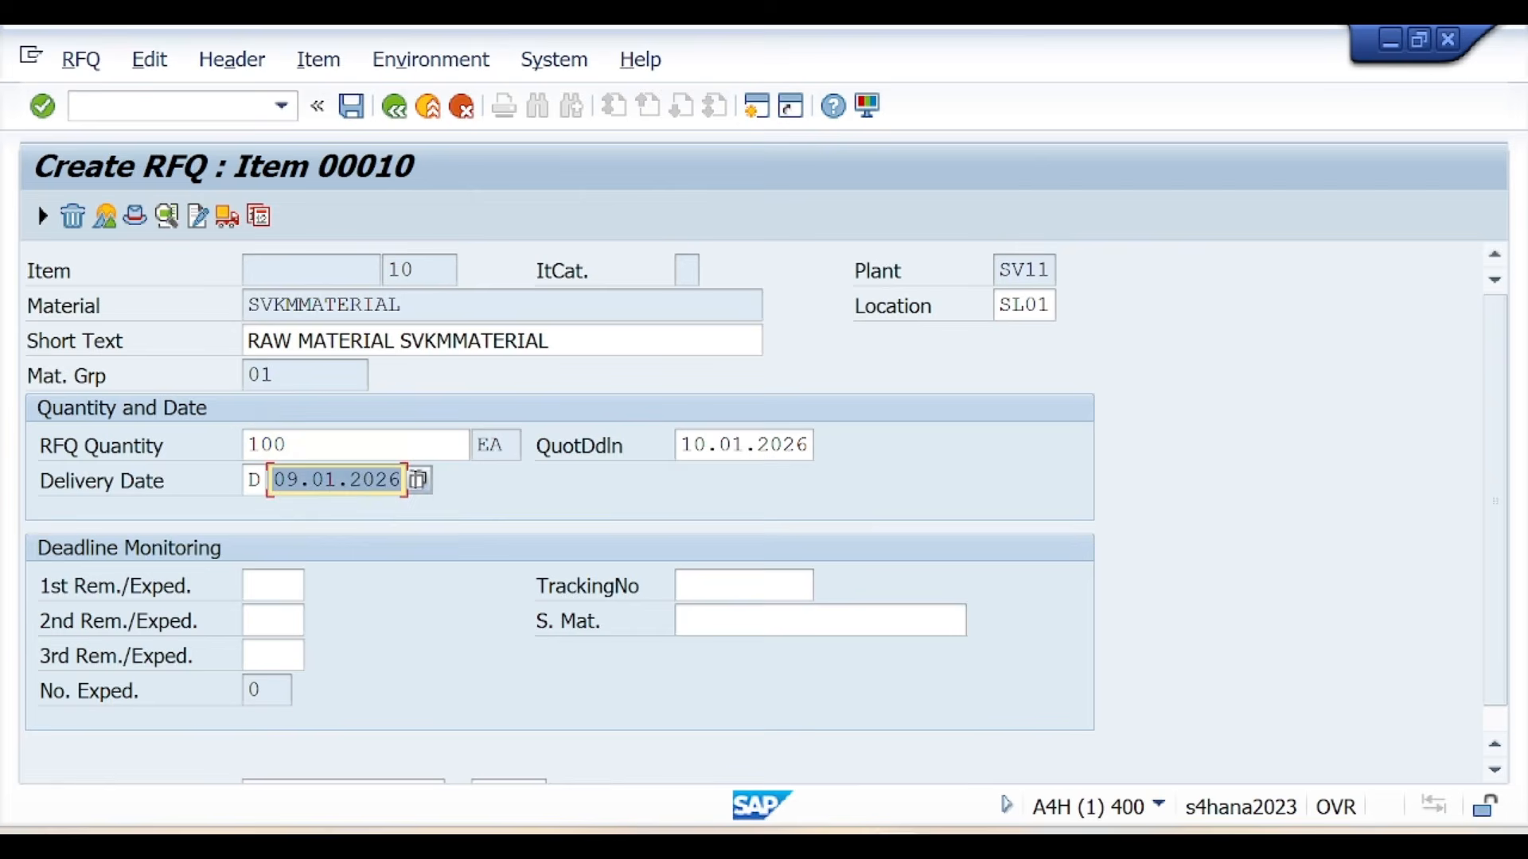
{"action": "left_click", "coordinate": [423, 480]}
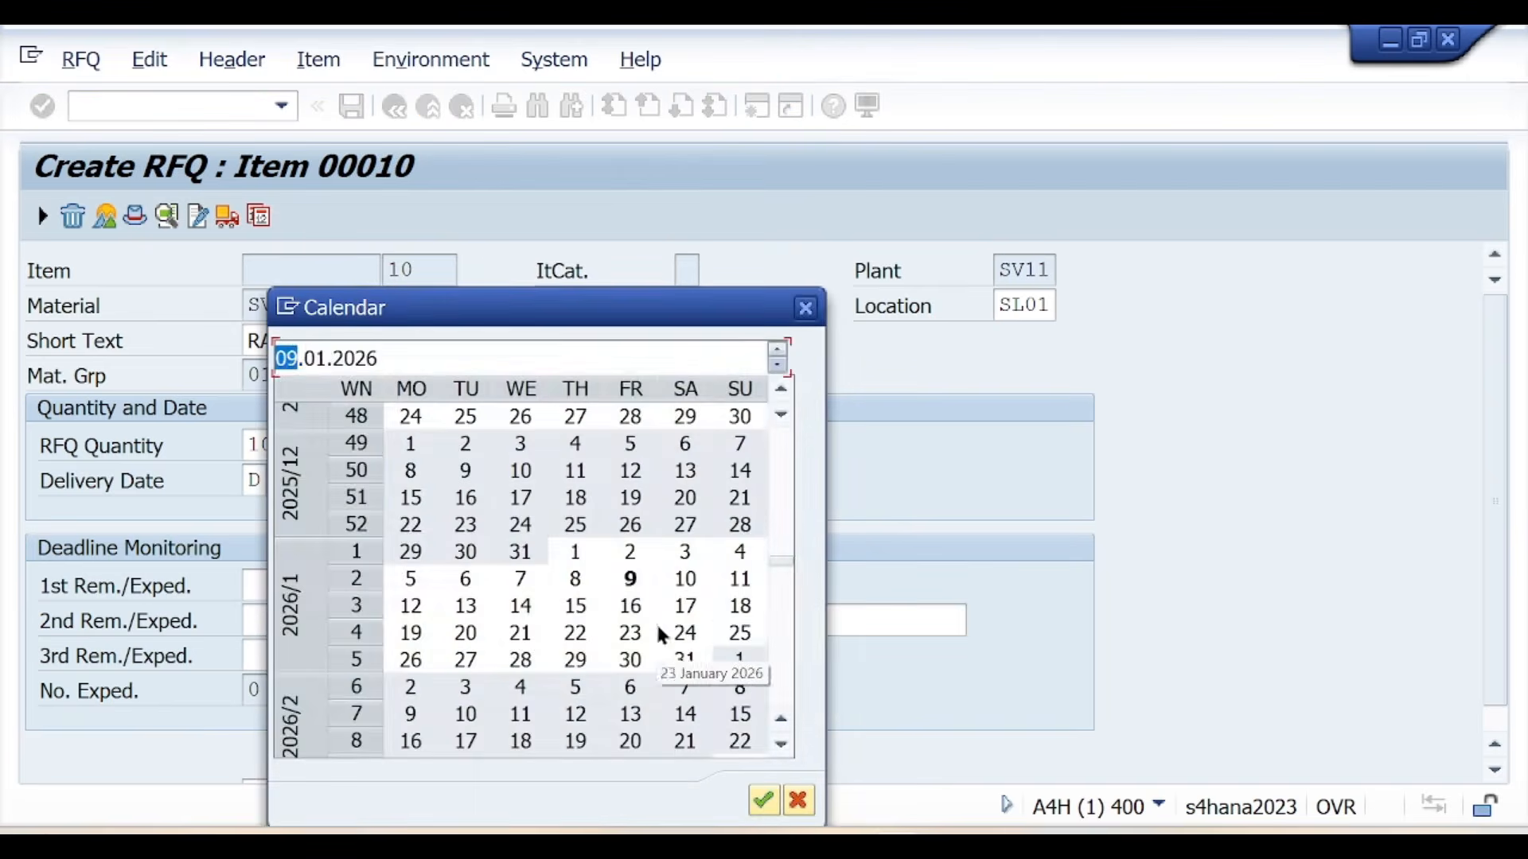
{"action": "double_click", "coordinate": [738, 581]}
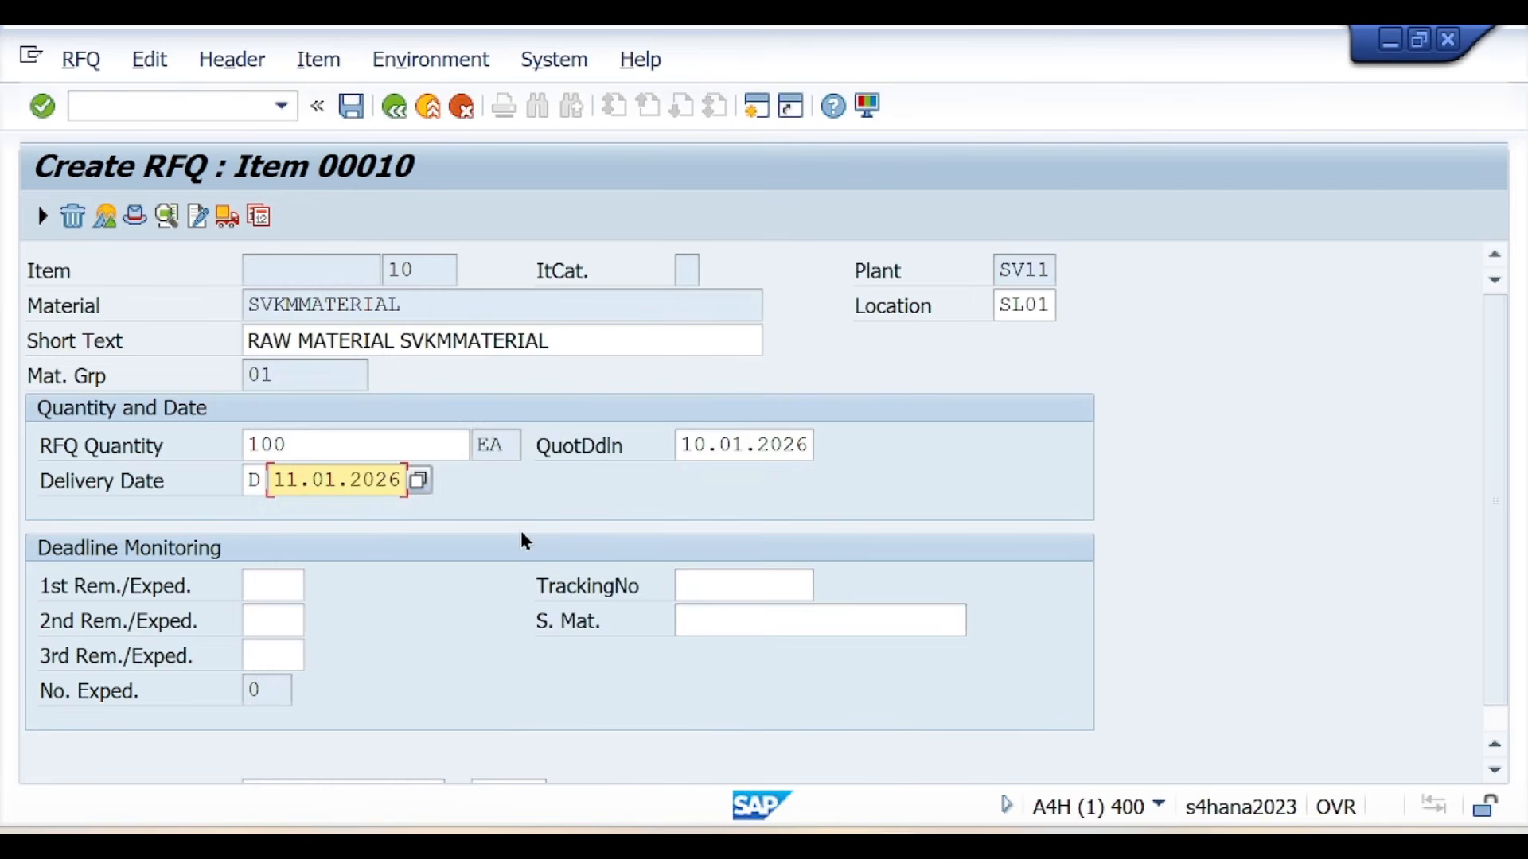
{"action": "key", "text": "Return"}
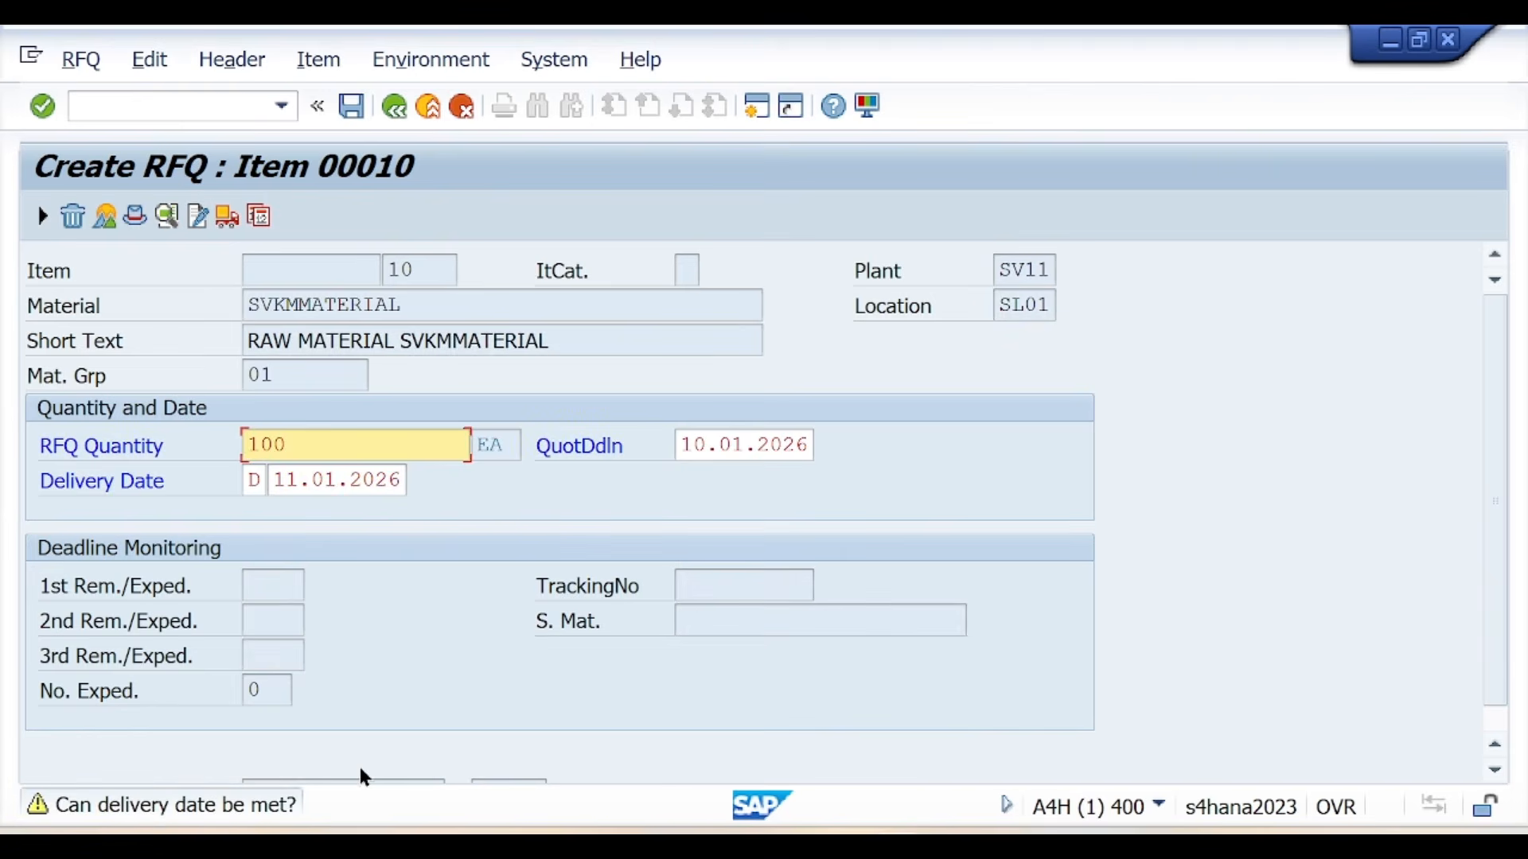
{"action": "key", "text": "Return"}
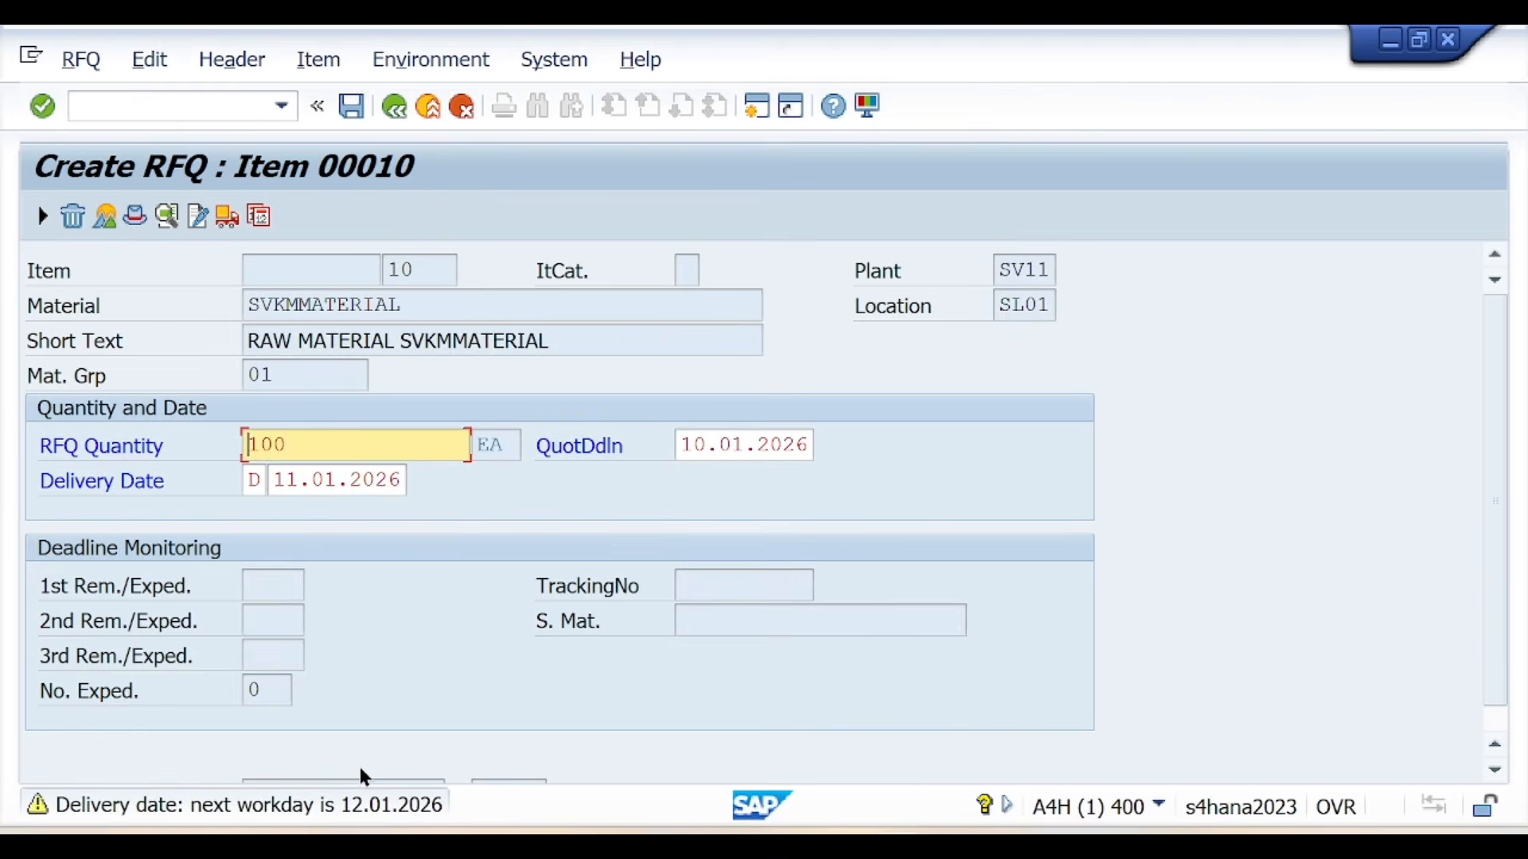
- Set the delivery date of RFQ item 10 to 12.01.2026 and confirm the item through to the item overview
{"action": "left_click", "coordinate": [402, 480]}
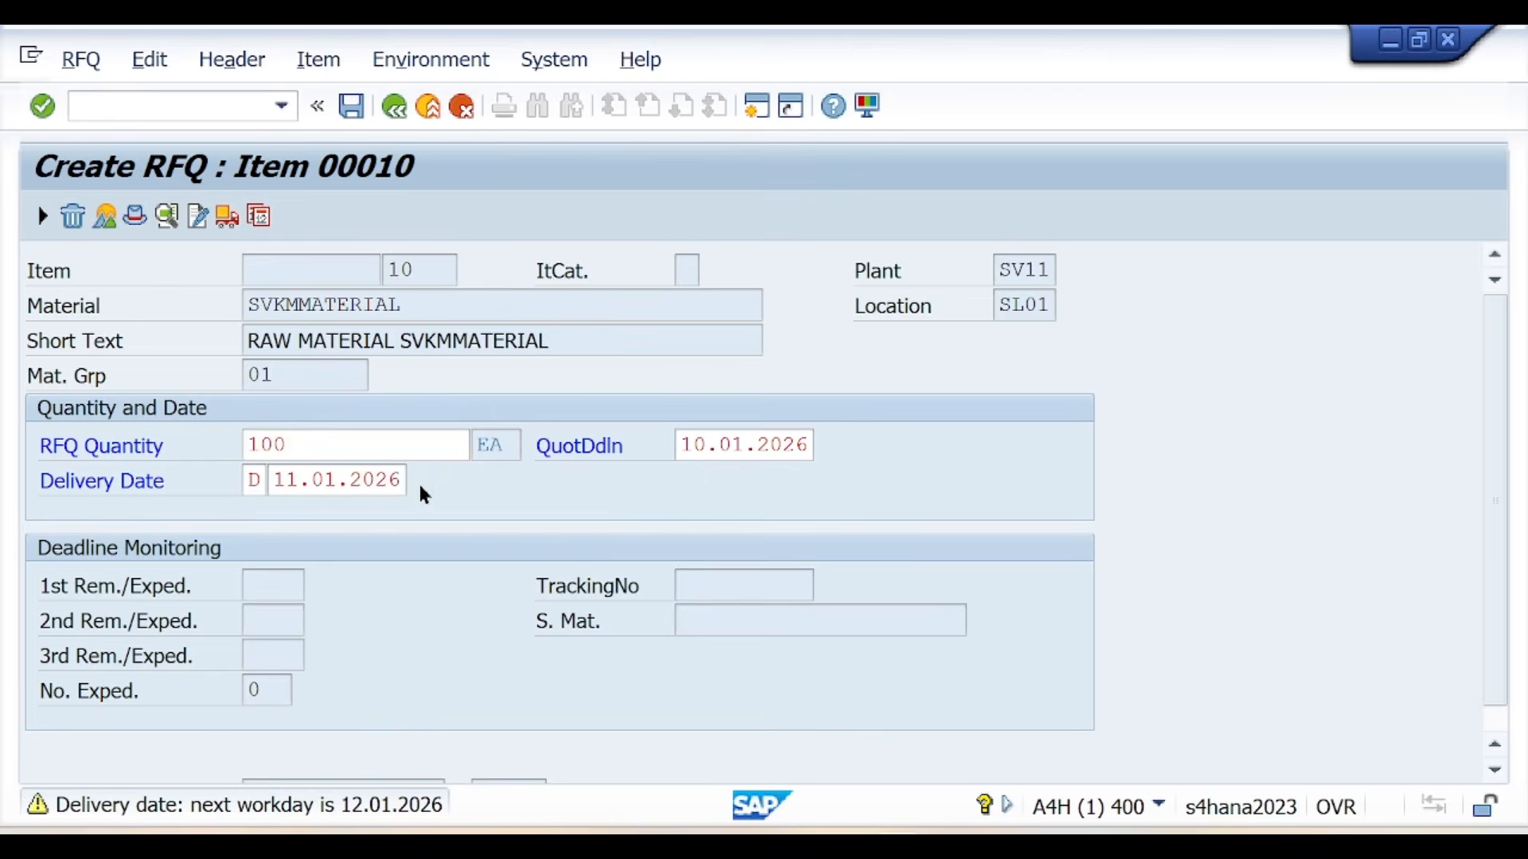
{"action": "left_click", "coordinate": [419, 486]}
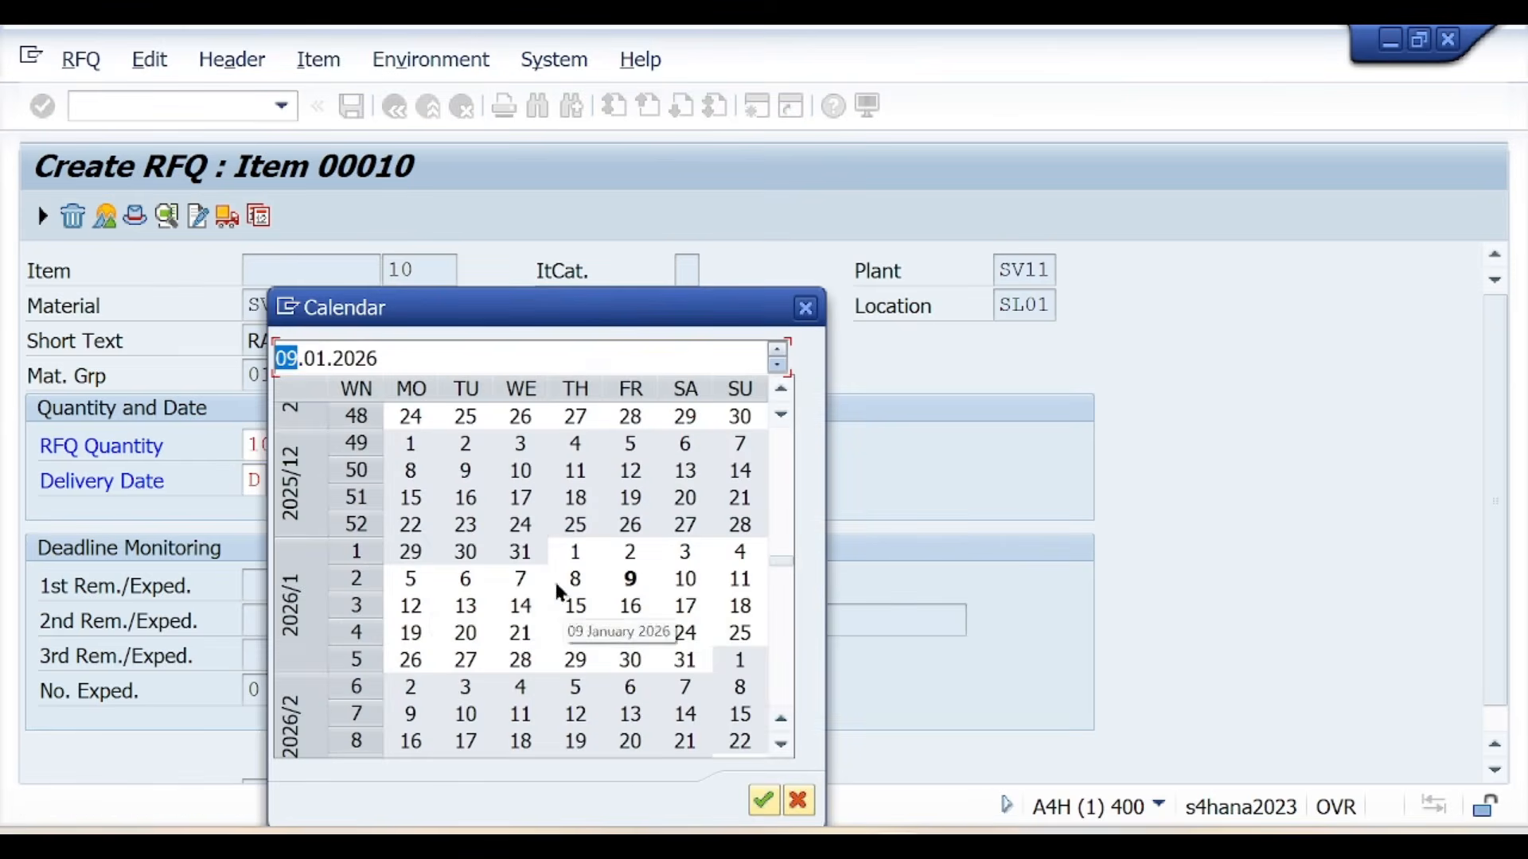
{"action": "double_click", "coordinate": [408, 607]}
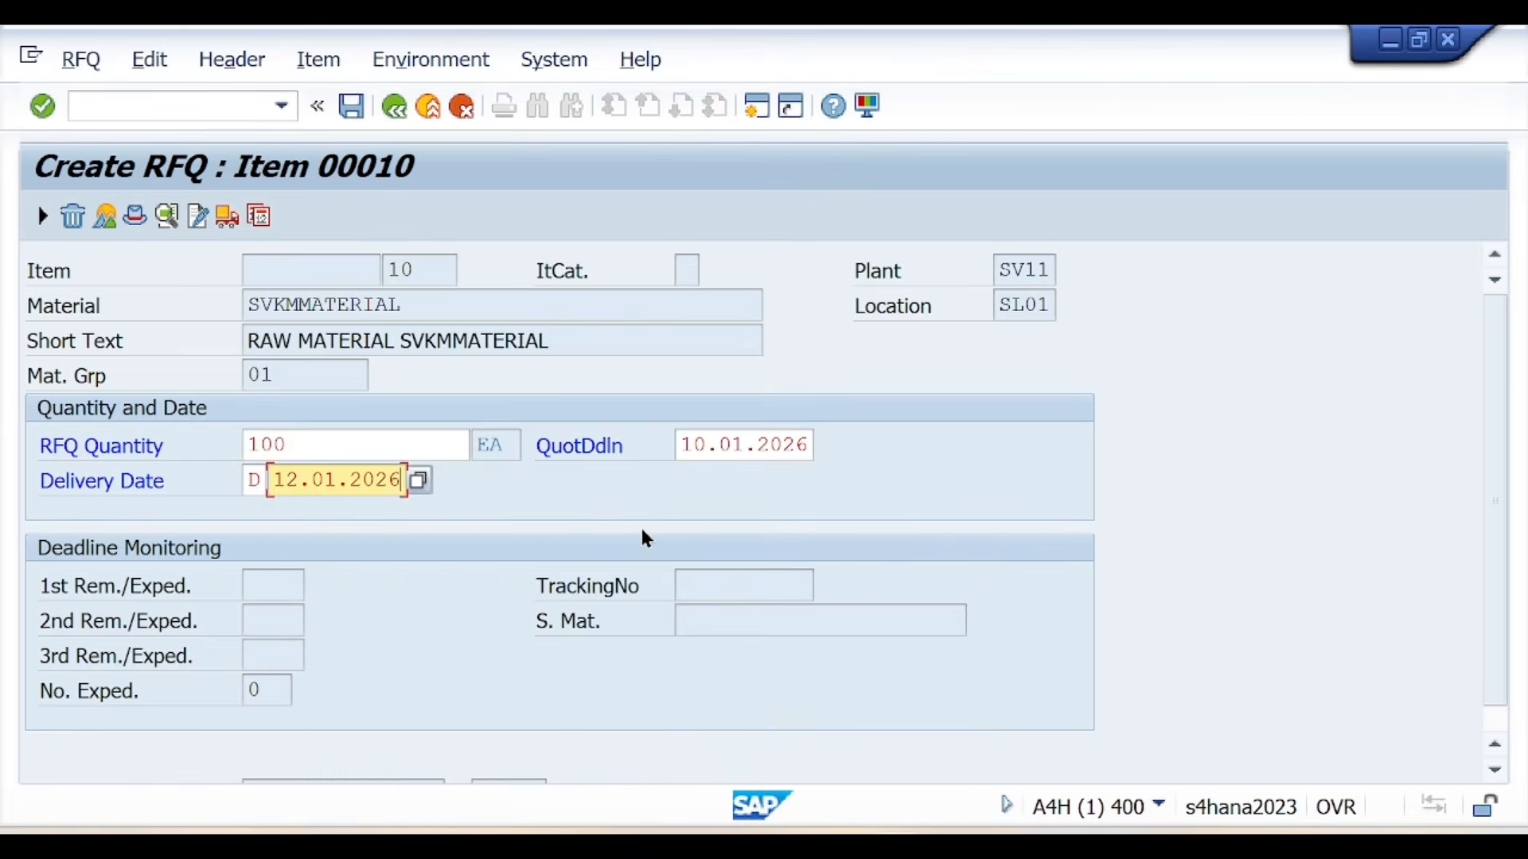
{"action": "key", "text": "Return"}
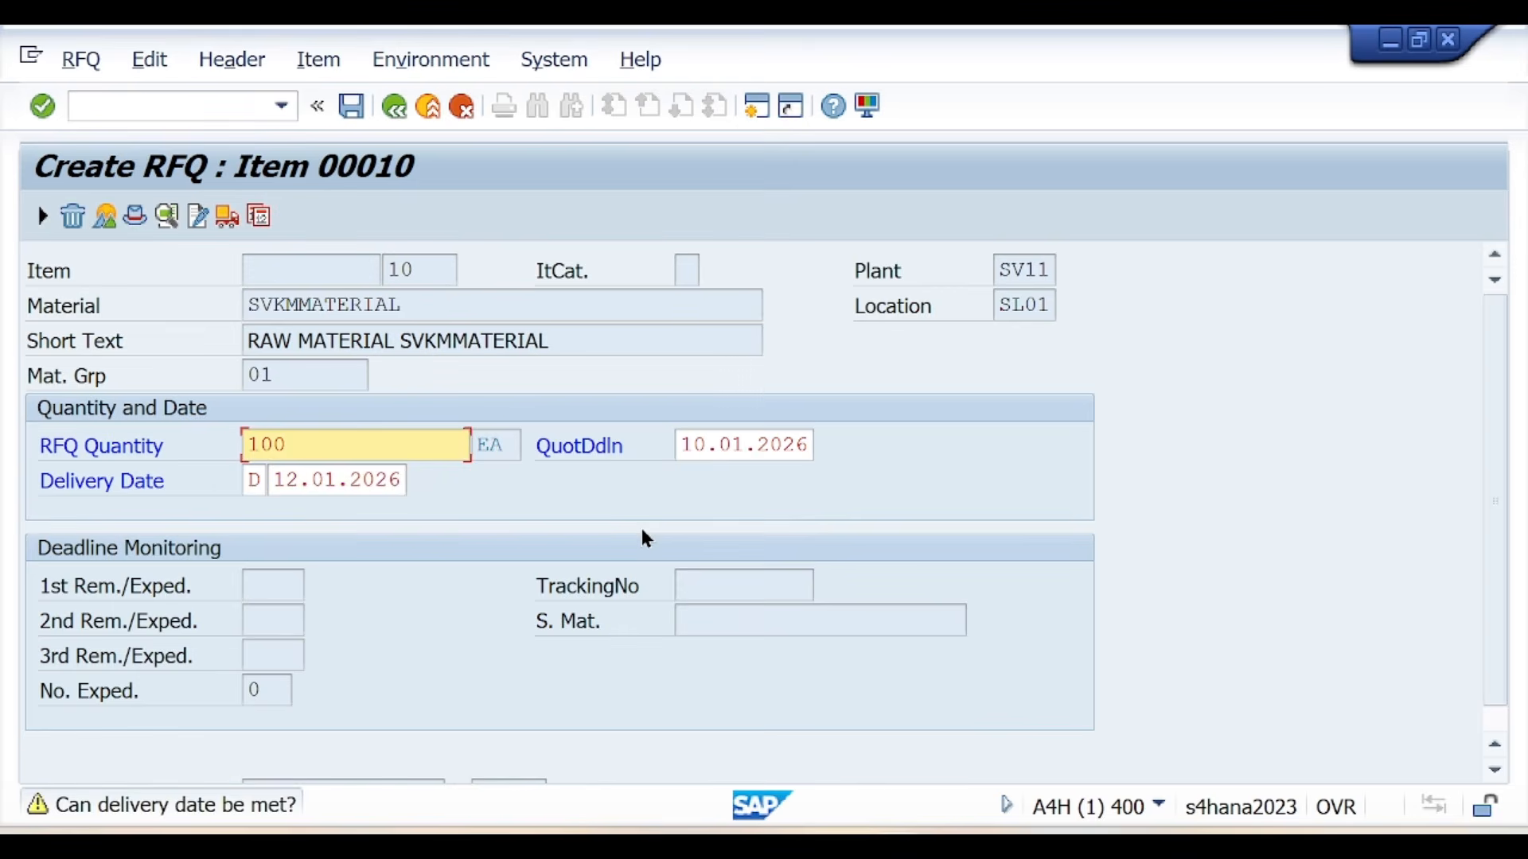
{"action": "key", "text": "Return"}
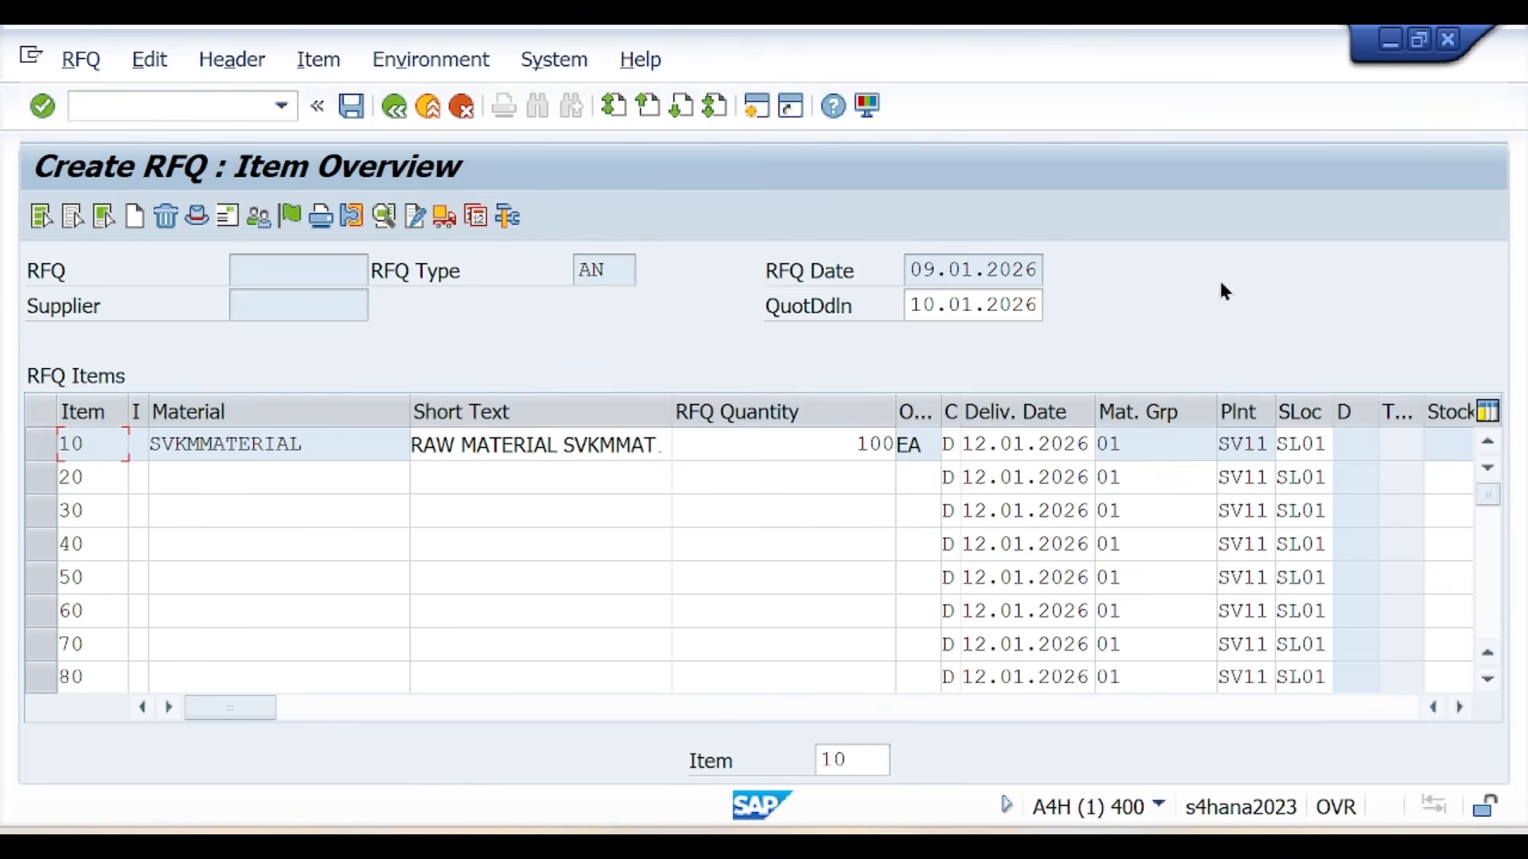
- Open the RFQ's supplier address and enter the first vendor's supplier number, copied from the Pre-Requirements in the Notion notes
{"action": "left_click", "coordinate": [228, 223]}
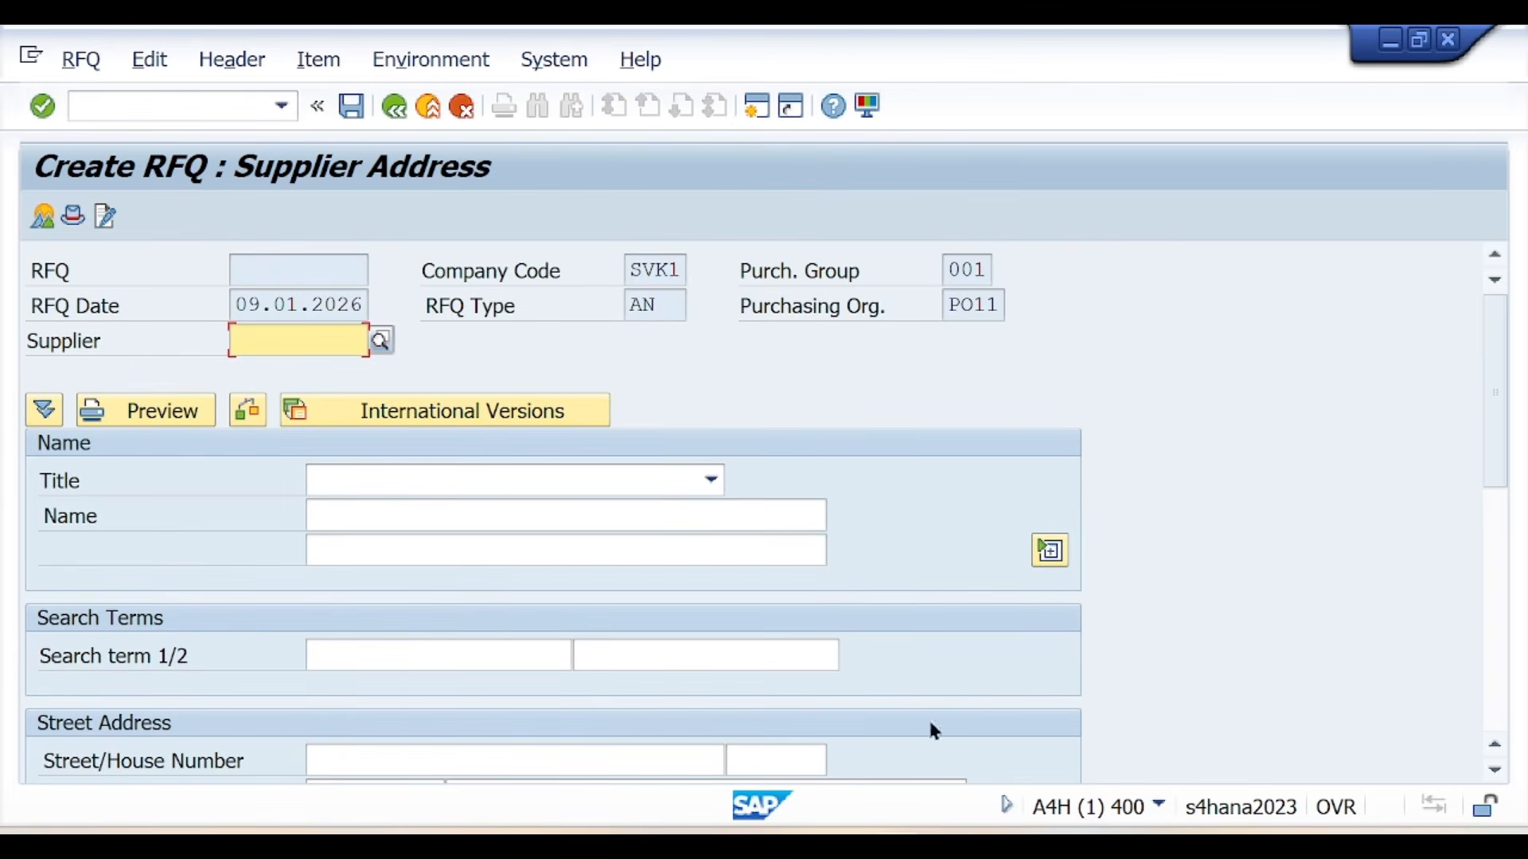
{"action": "key", "text": "alt+Tab"}
{"action": "left_click", "coordinate": [720, 625]}
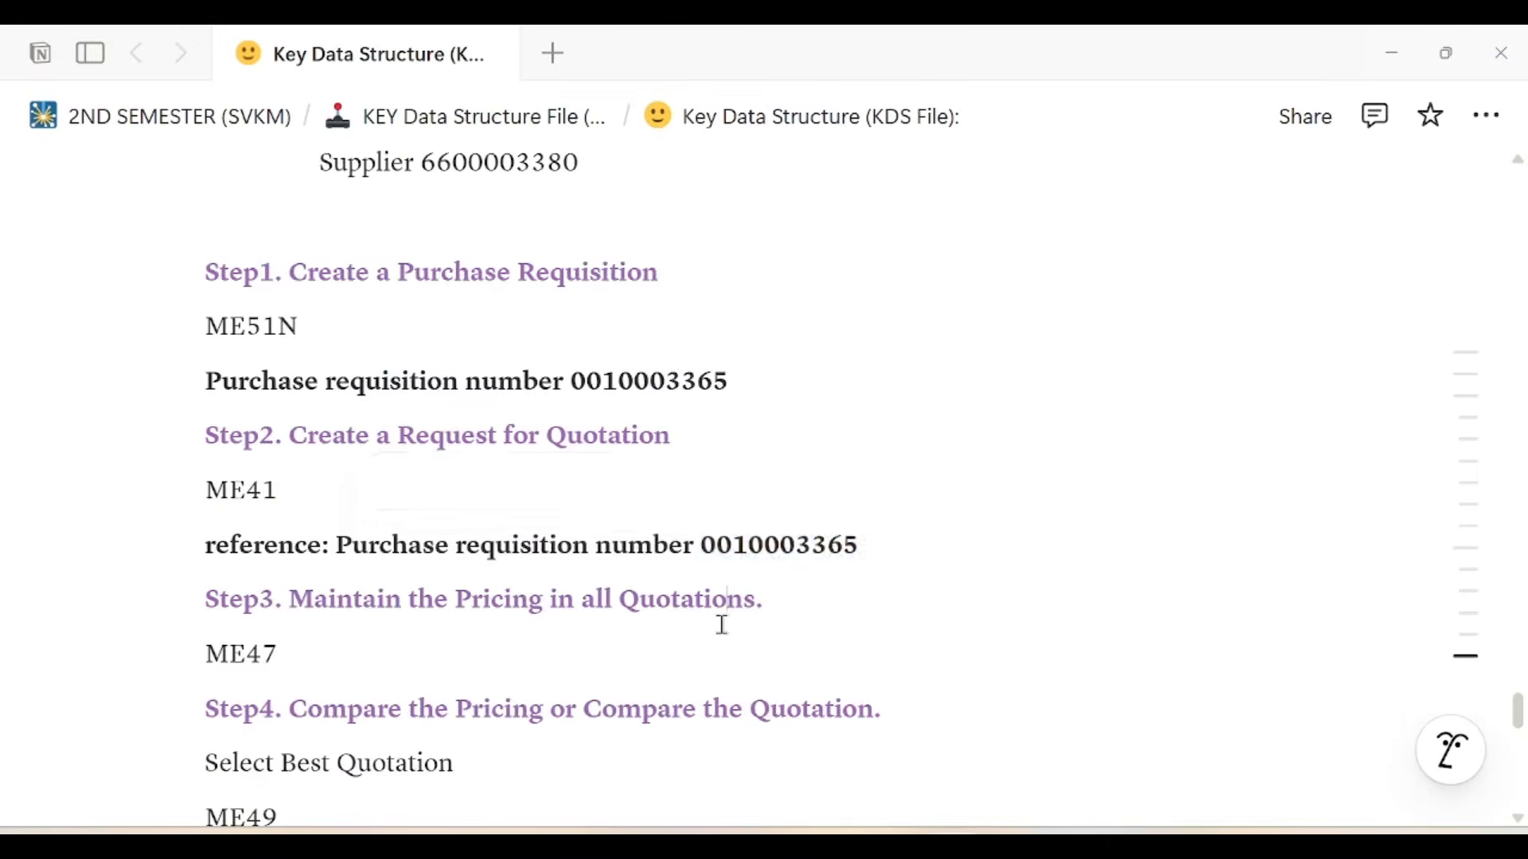
{"action": "scroll", "coordinate": [723, 623], "scroll_direction": "up", "scroll_amount": 3}
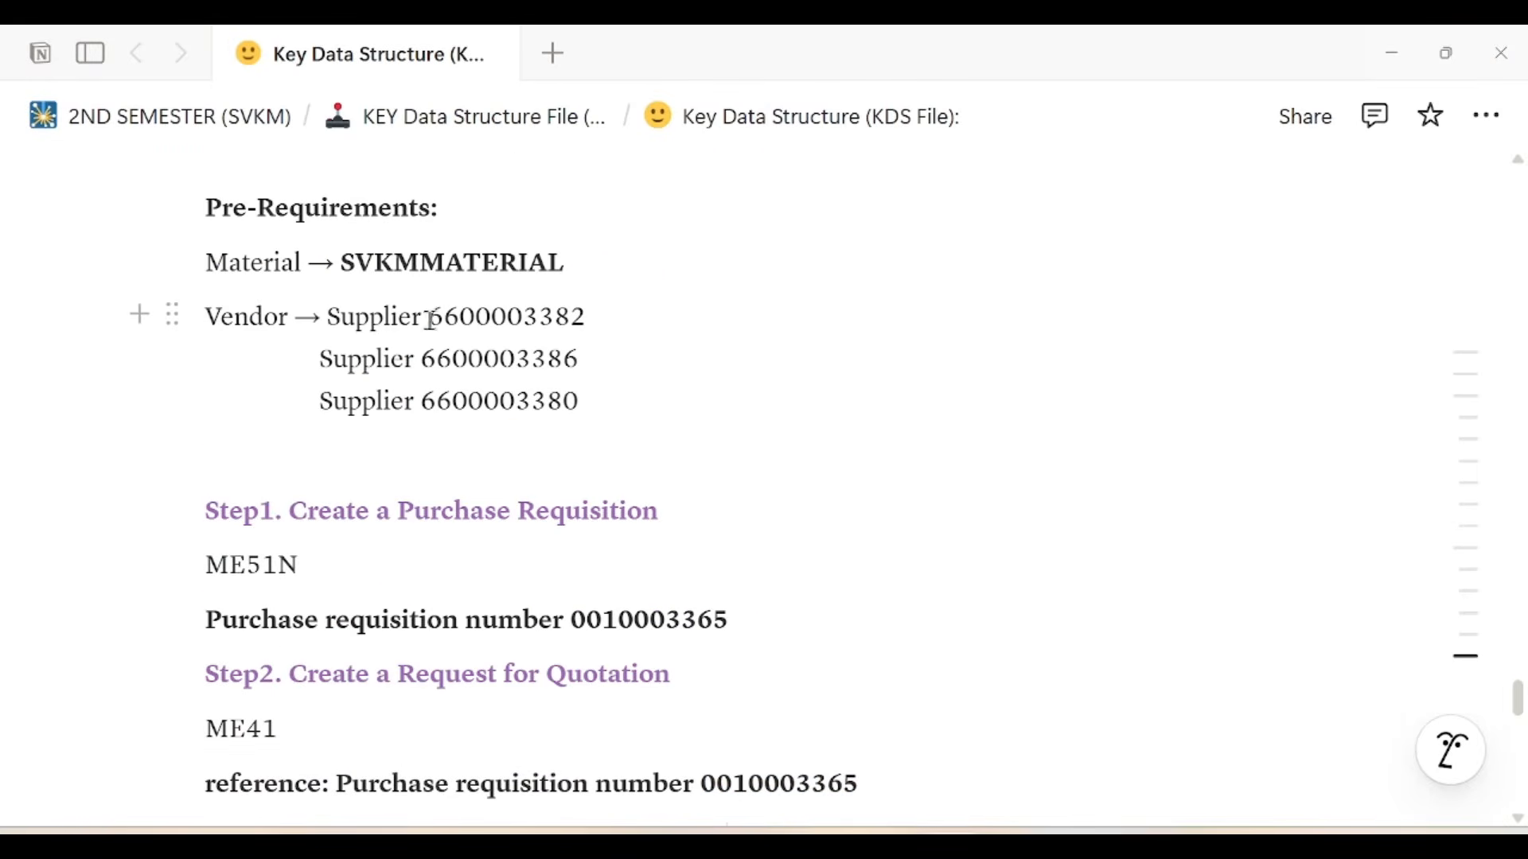
{"action": "left_click_drag", "start_coordinate": [430, 319], "coordinate": [603, 315]}
{"action": "key", "text": "ctrl+c"}
{"action": "key", "text": "alt+Tab"}
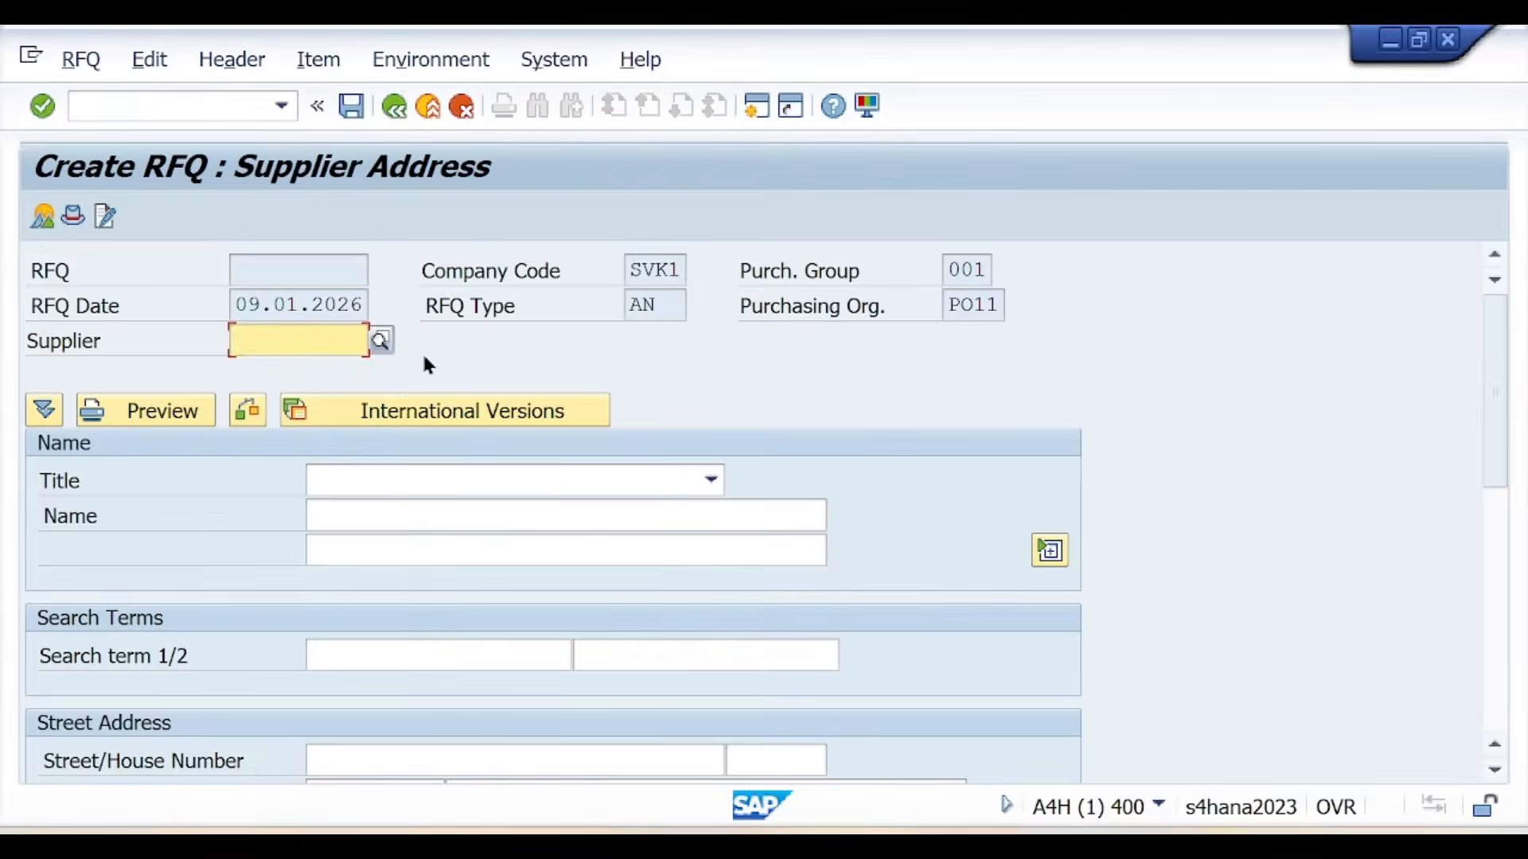
{"action": "key", "text": "ctrl+v"}
{"action": "key", "text": "Return"}
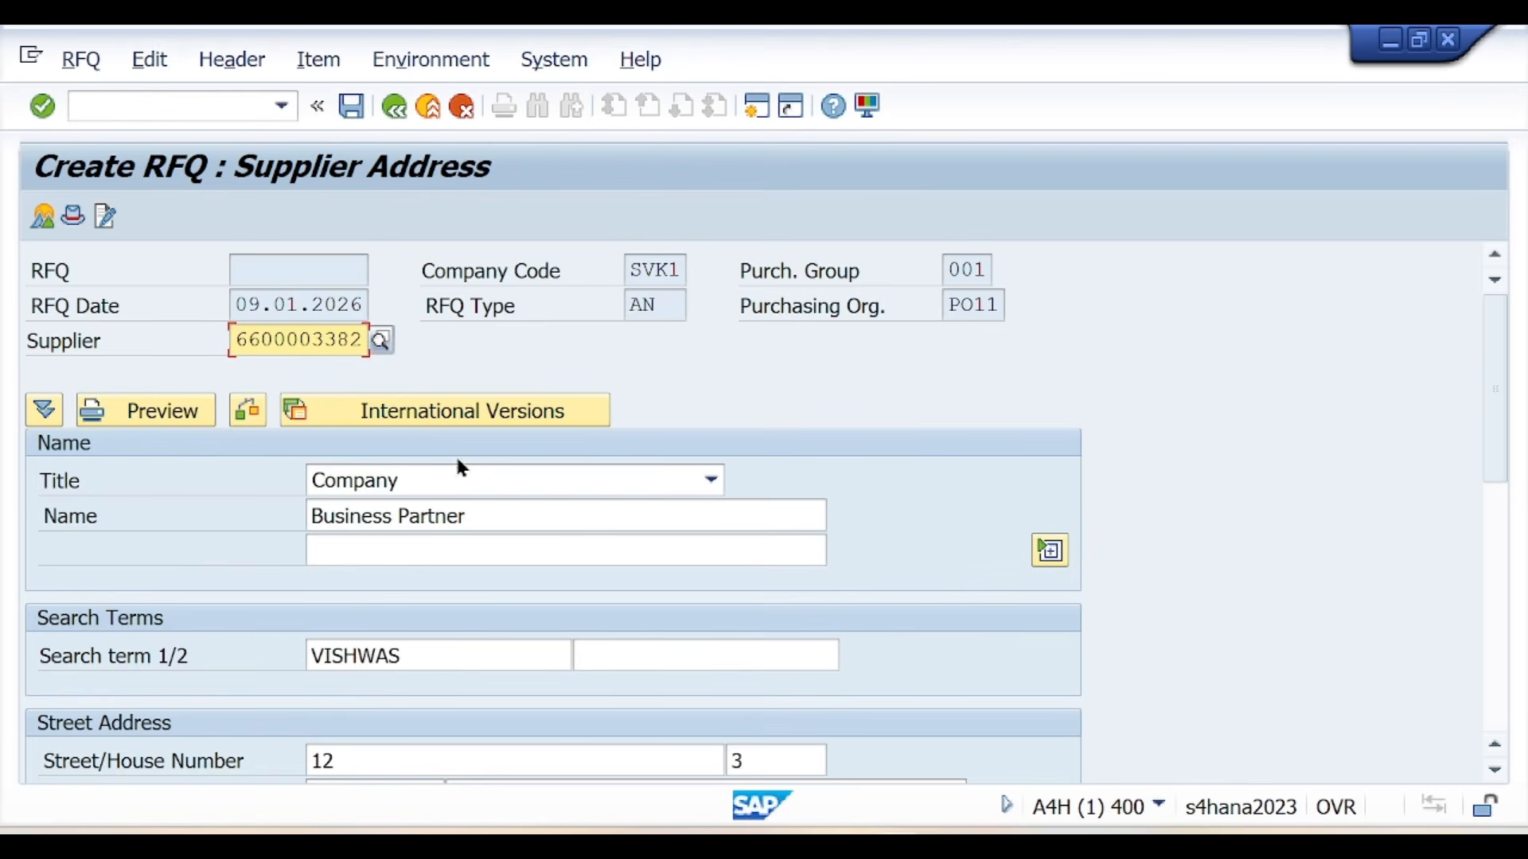
- Save the RFQ for the first supplier, choosing to save it without a message record
{"action": "left_click_drag", "start_coordinate": [1500, 375], "coordinate": [1501, 331]}
{"action": "left_click", "coordinate": [350, 105]}
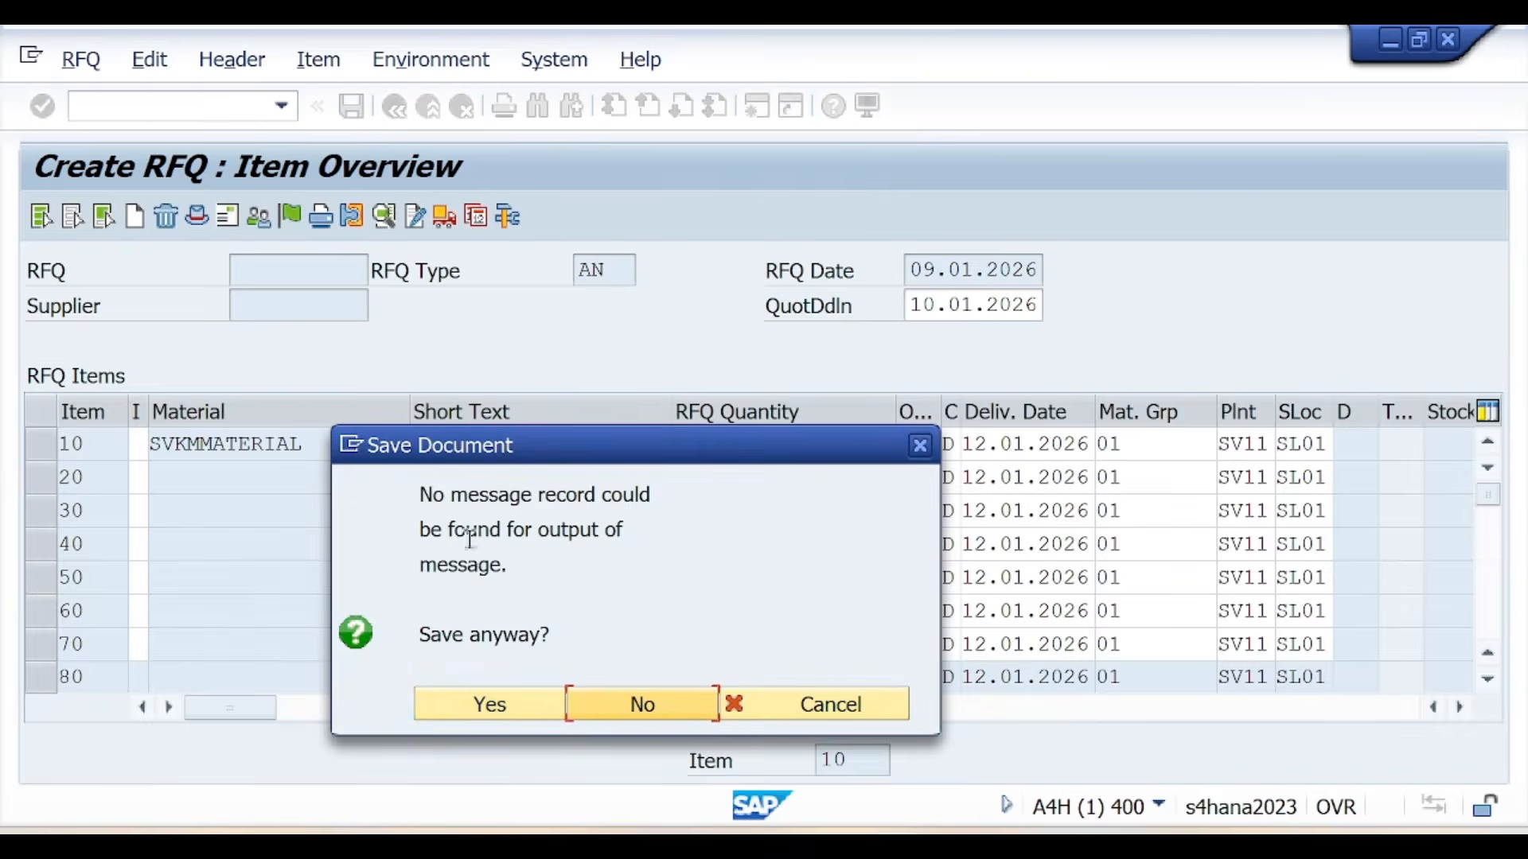
{"action": "left_click", "coordinate": [513, 708]}
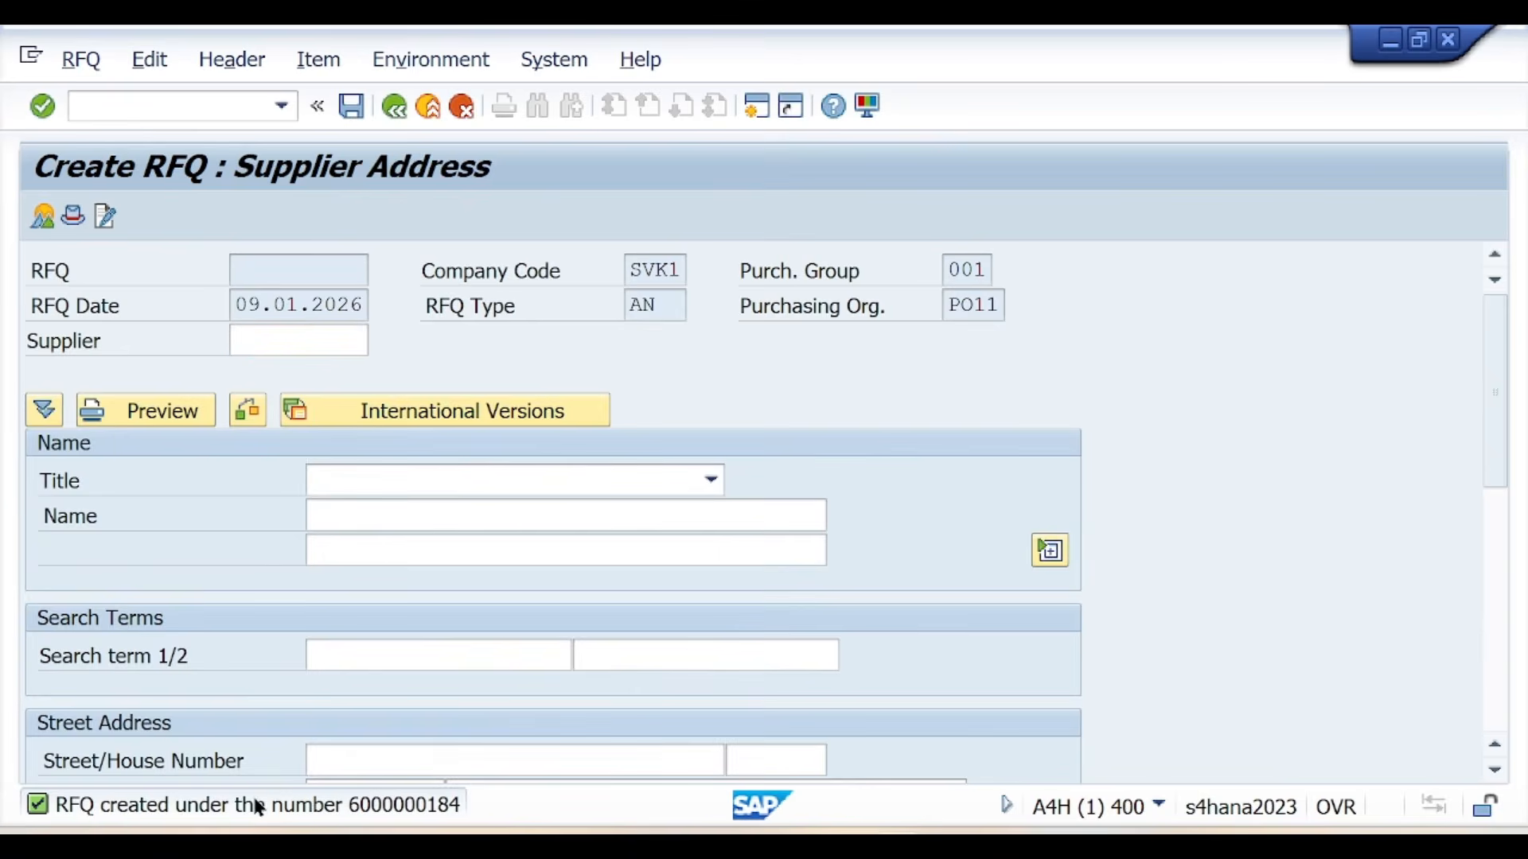
- Open the details of the RFQ creation message and copy its text with the RFQ number
{"action": "double_click", "coordinate": [254, 801]}
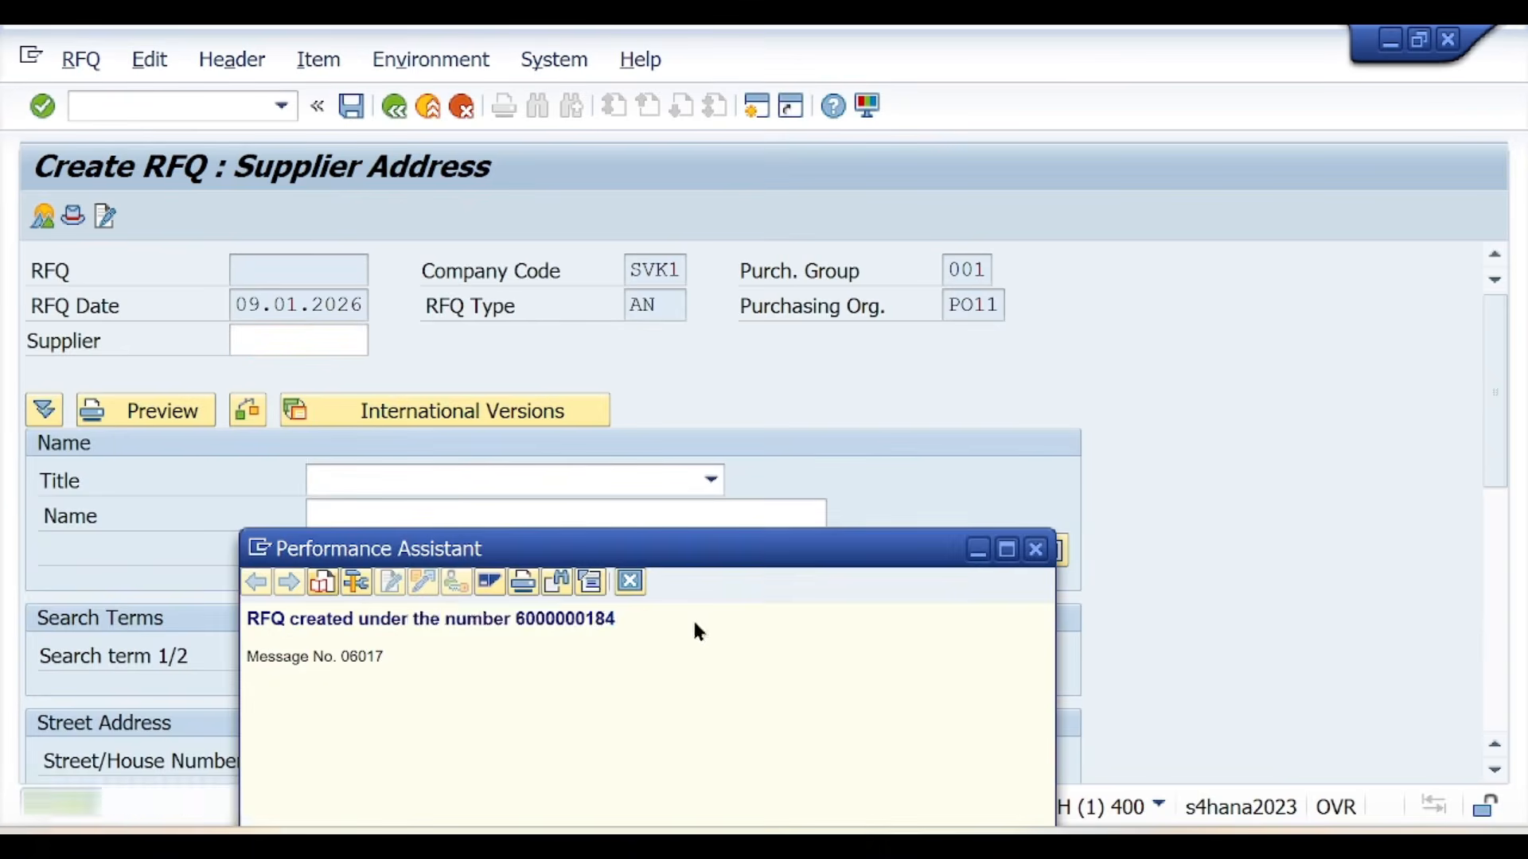
{"action": "left_click_drag", "start_coordinate": [692, 617], "coordinate": [253, 615]}
{"action": "key", "text": "ctrl+c"}
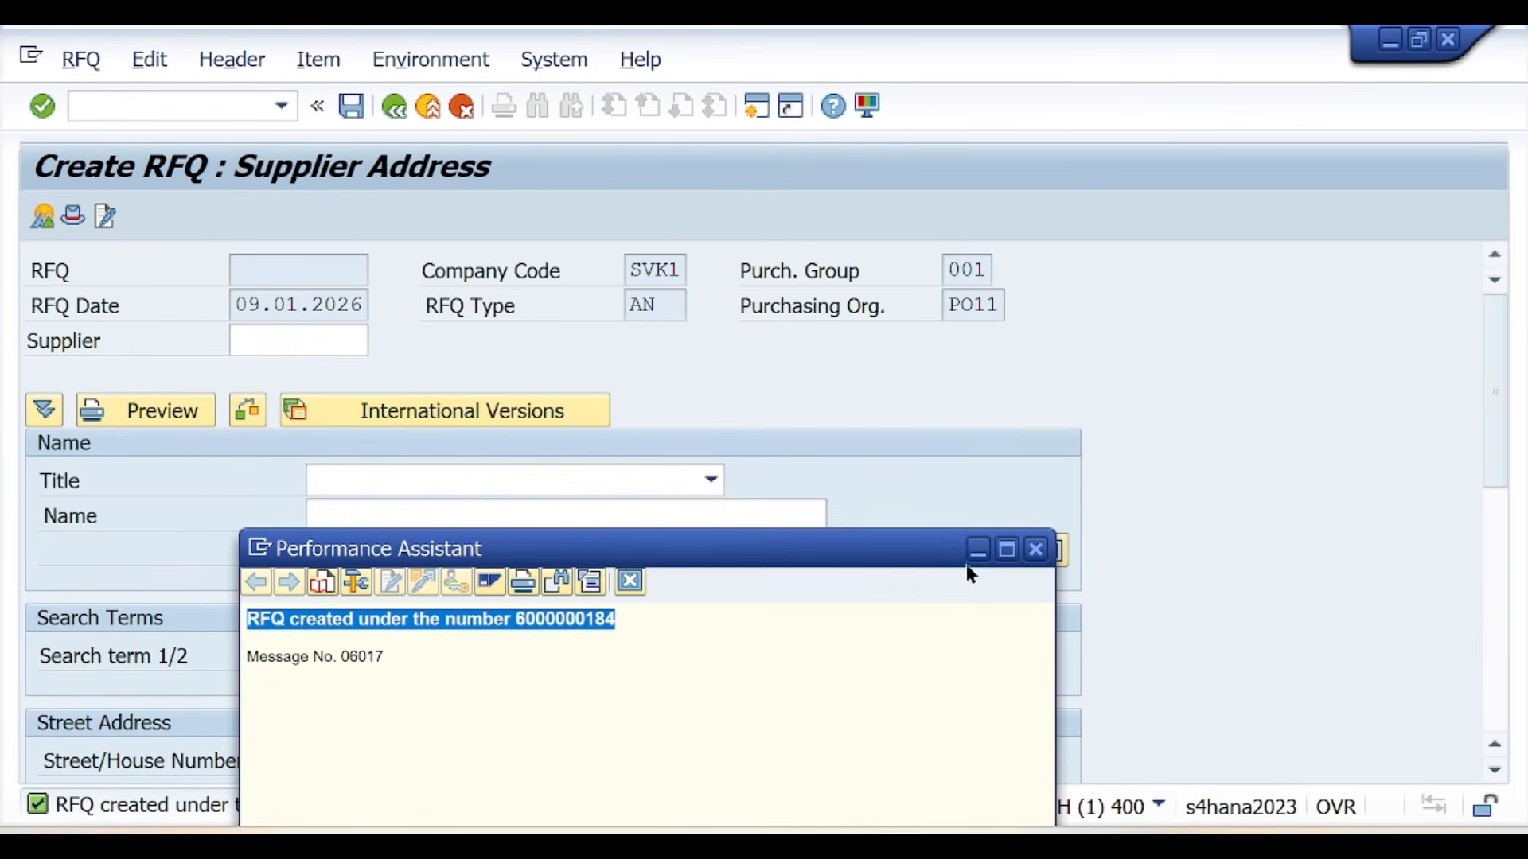
- Switch to the Notion notes and paste the copied RFQ creation message on a new line below ME41 in Step2
{"action": "key", "text": "alt+Tab"}
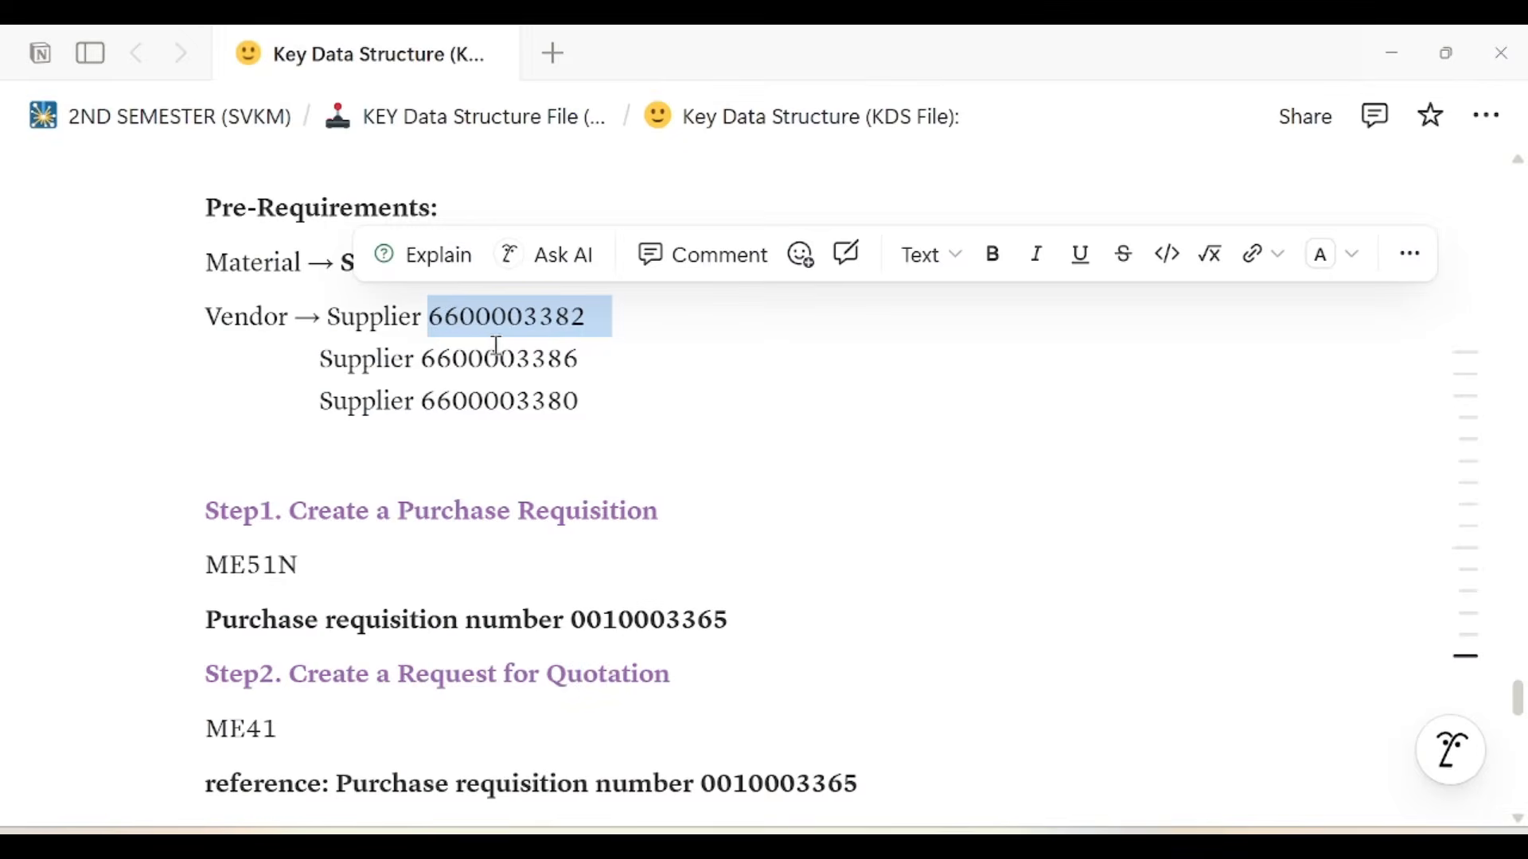
{"action": "scroll", "coordinate": [629, 477], "scroll_direction": "down", "scroll_amount": 3}
{"action": "scroll", "coordinate": [628, 541], "scroll_direction": "down", "scroll_amount": 3}
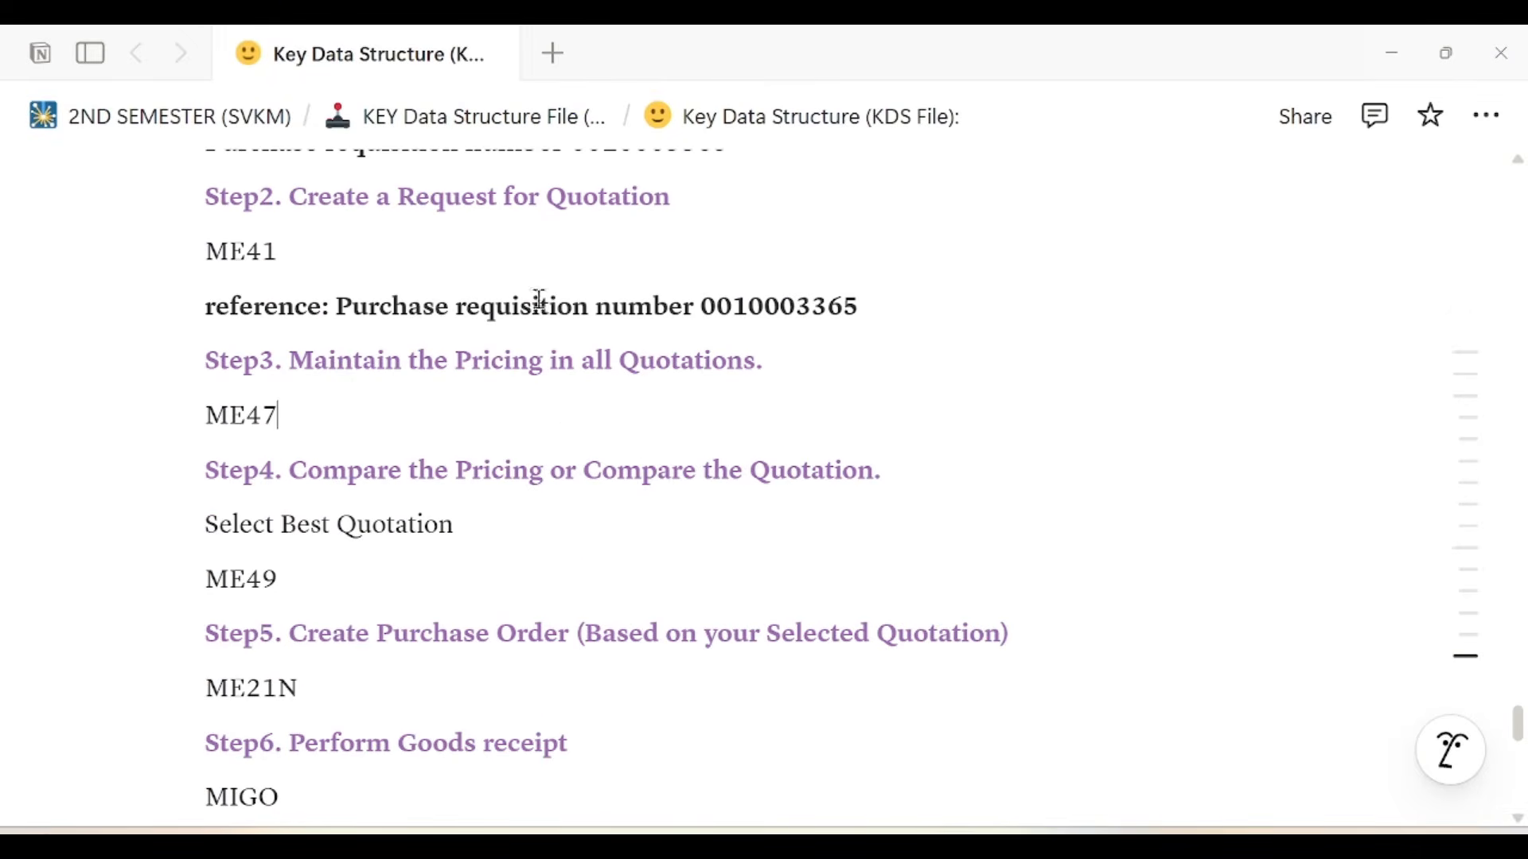
{"action": "scroll", "coordinate": [535, 296], "scroll_direction": "up", "scroll_amount": 6}
{"action": "left_click", "coordinate": [290, 734]}
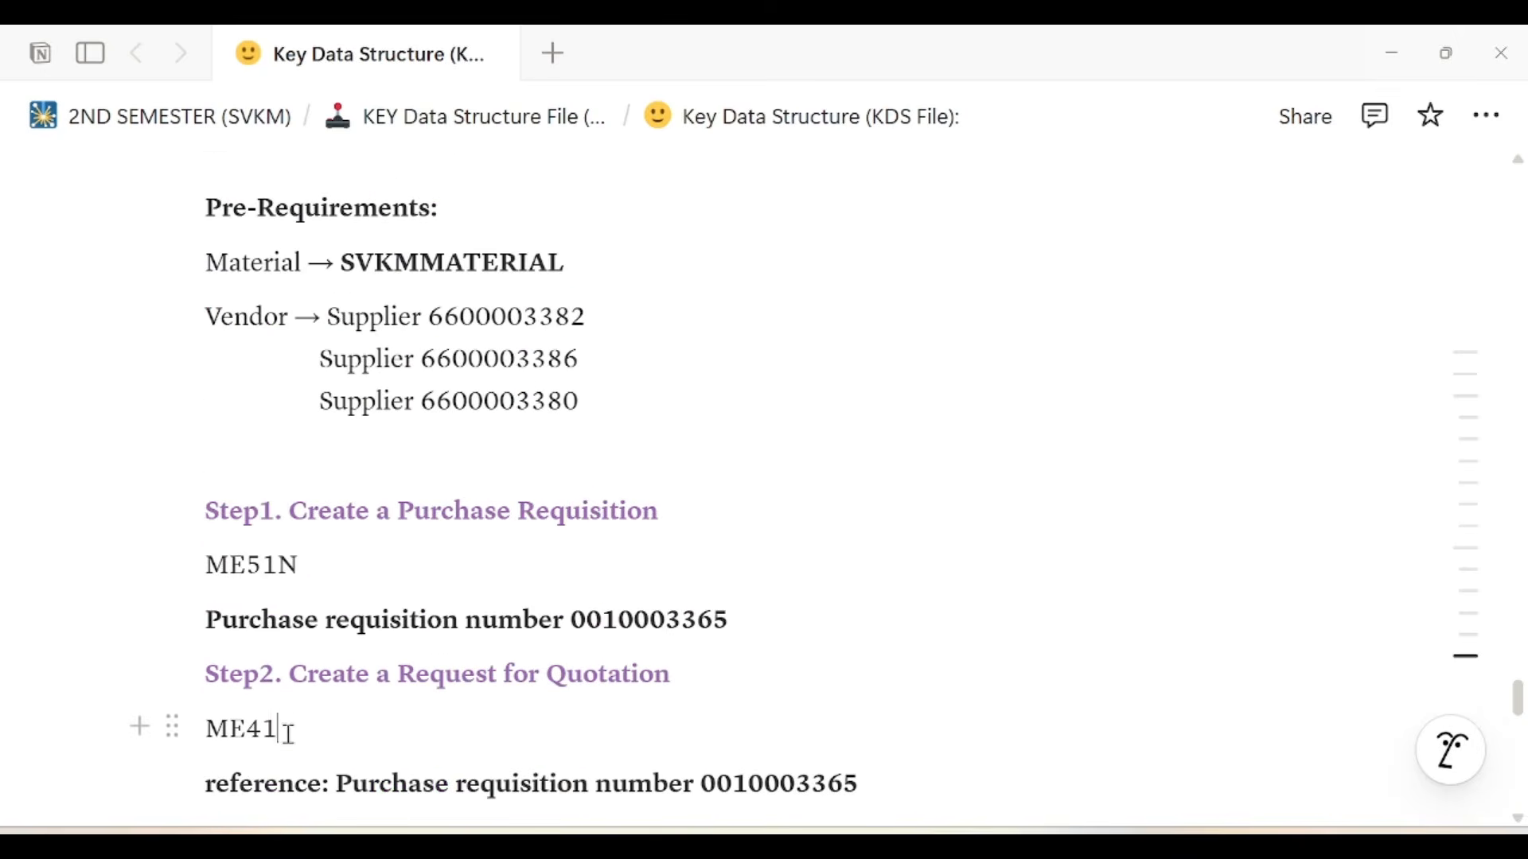
{"action": "key", "text": "Return"}
{"action": "key", "text": "ctrl+v"}
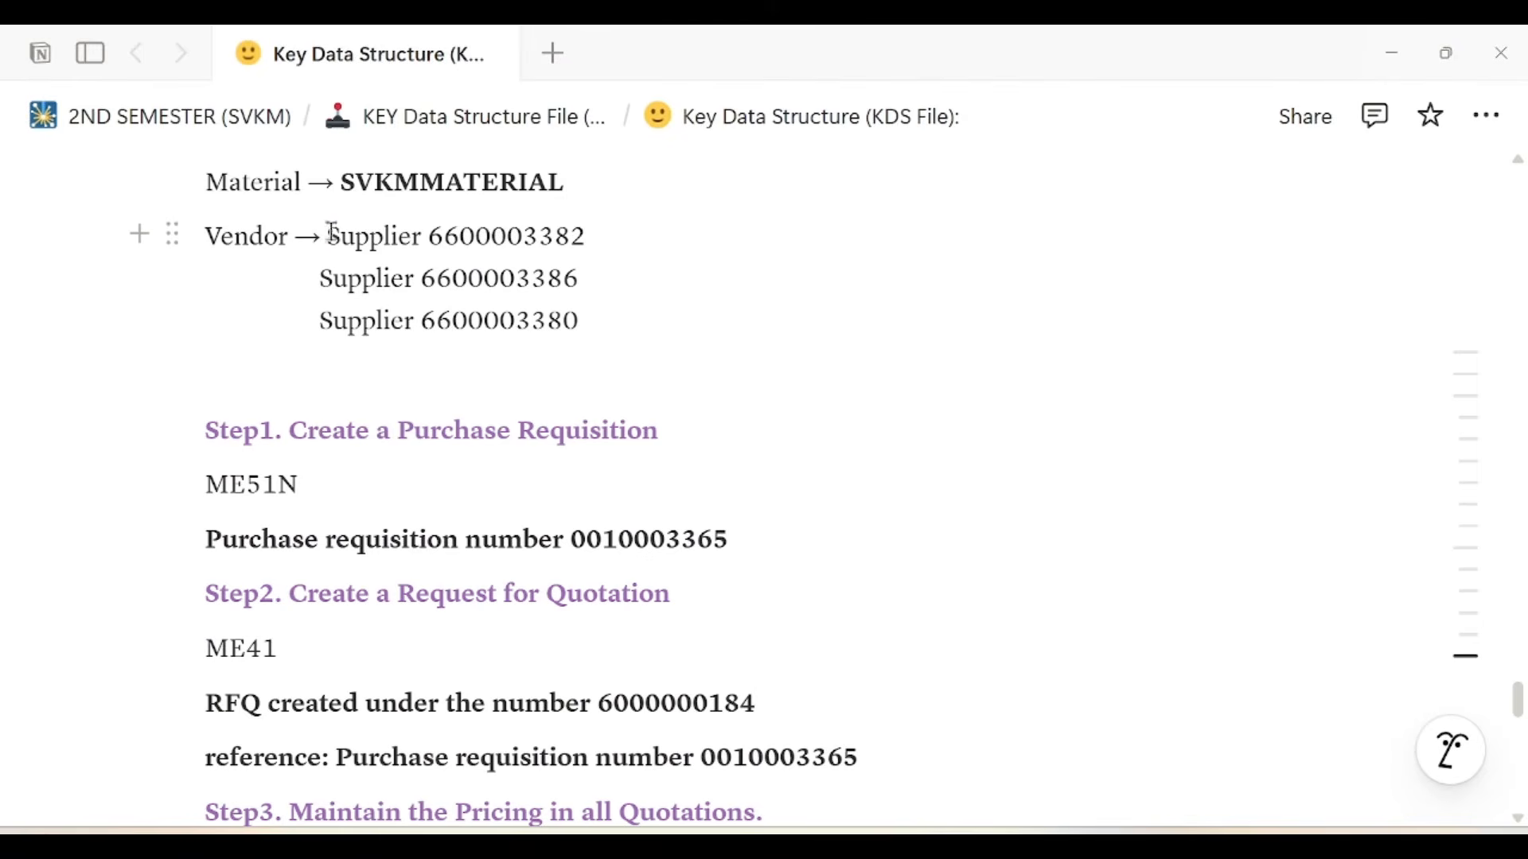
- Copy the first supplier line from the Vendor list and paste it on a new line below the purchase requisition reference in Step2
{"action": "left_click_drag", "start_coordinate": [333, 235], "coordinate": [589, 237]}
{"action": "key", "text": "ctrl+c"}
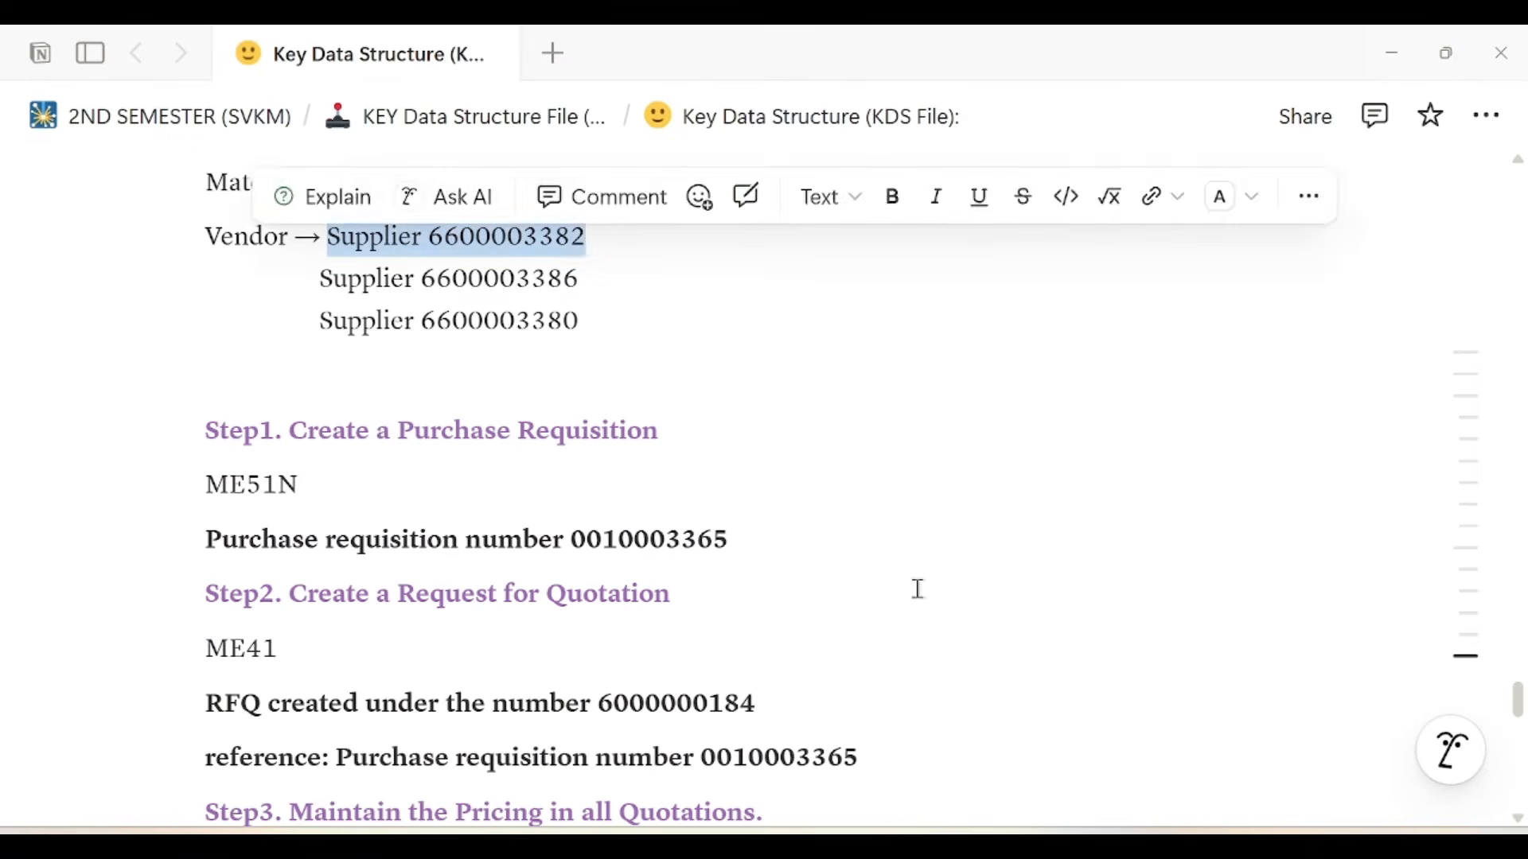
{"action": "left_click", "coordinate": [919, 588]}
{"action": "scroll", "coordinate": [918, 590], "scroll_direction": "down", "scroll_amount": 2}
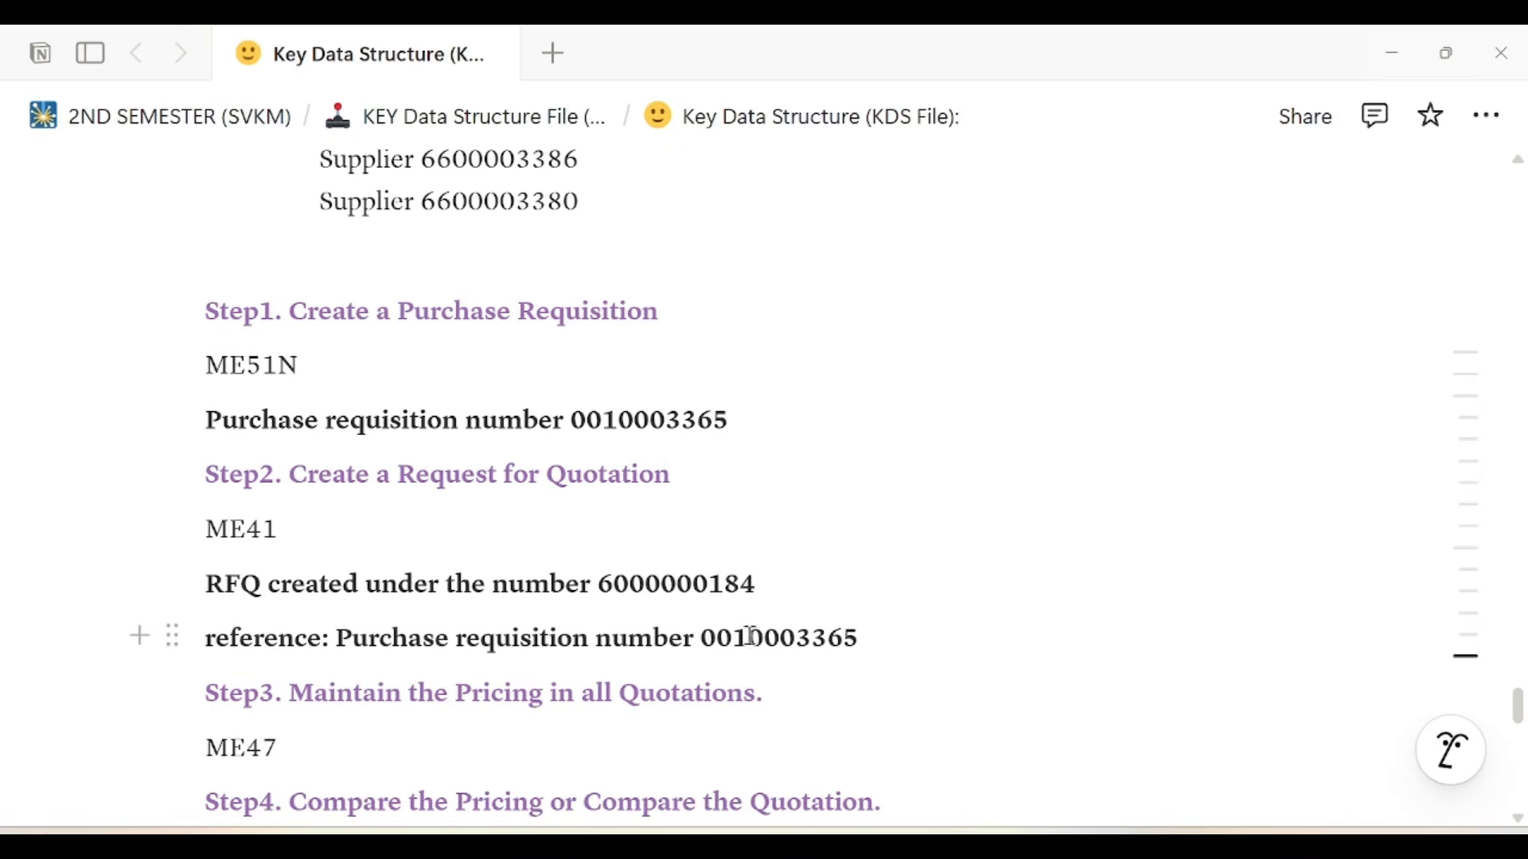
{"action": "key", "text": "Return"}
{"action": "key", "text": "ctrl+v"}
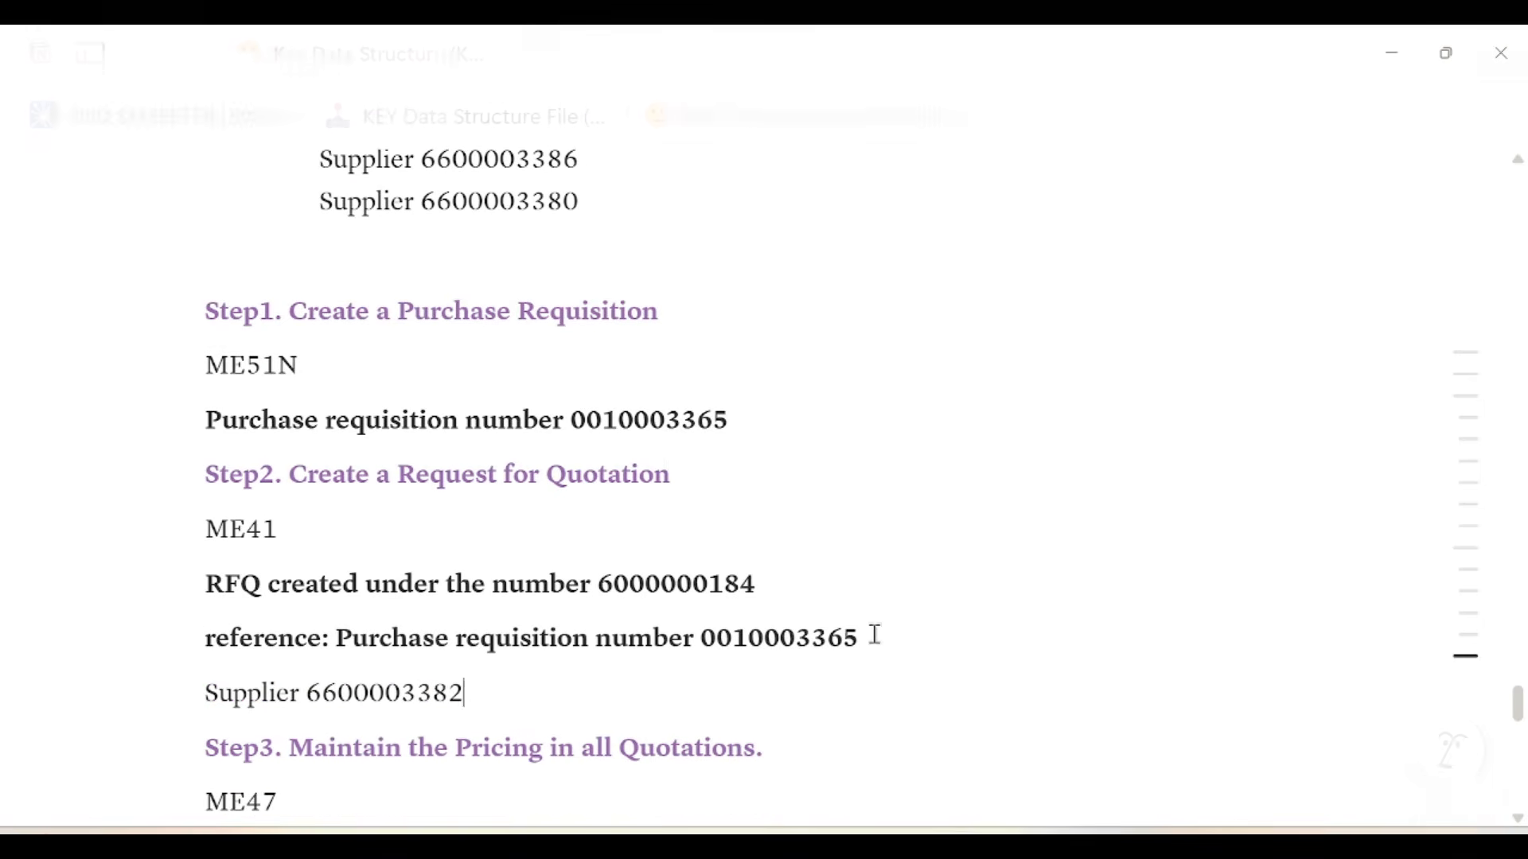
- Capitalize the first letter of "Reference:" in Step2 and colour that label purple like the step headings
{"action": "left_click", "coordinate": [220, 639]}
{"action": "key", "text": "BackSpace"}
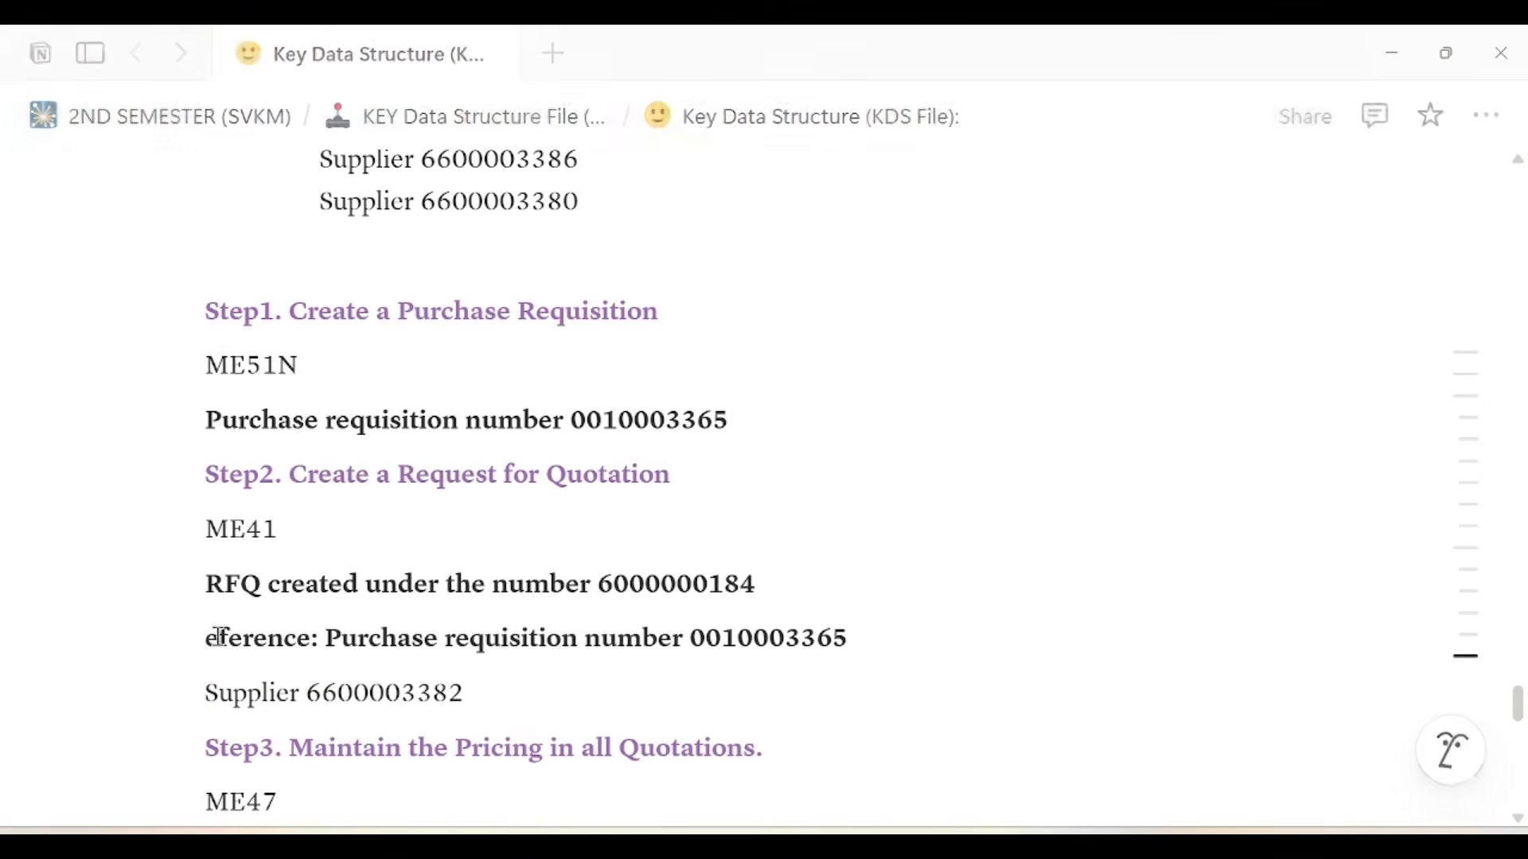
{"action": "type", "text": "R"}
{"action": "left_click_drag", "start_coordinate": [344, 641], "coordinate": [188, 639]}
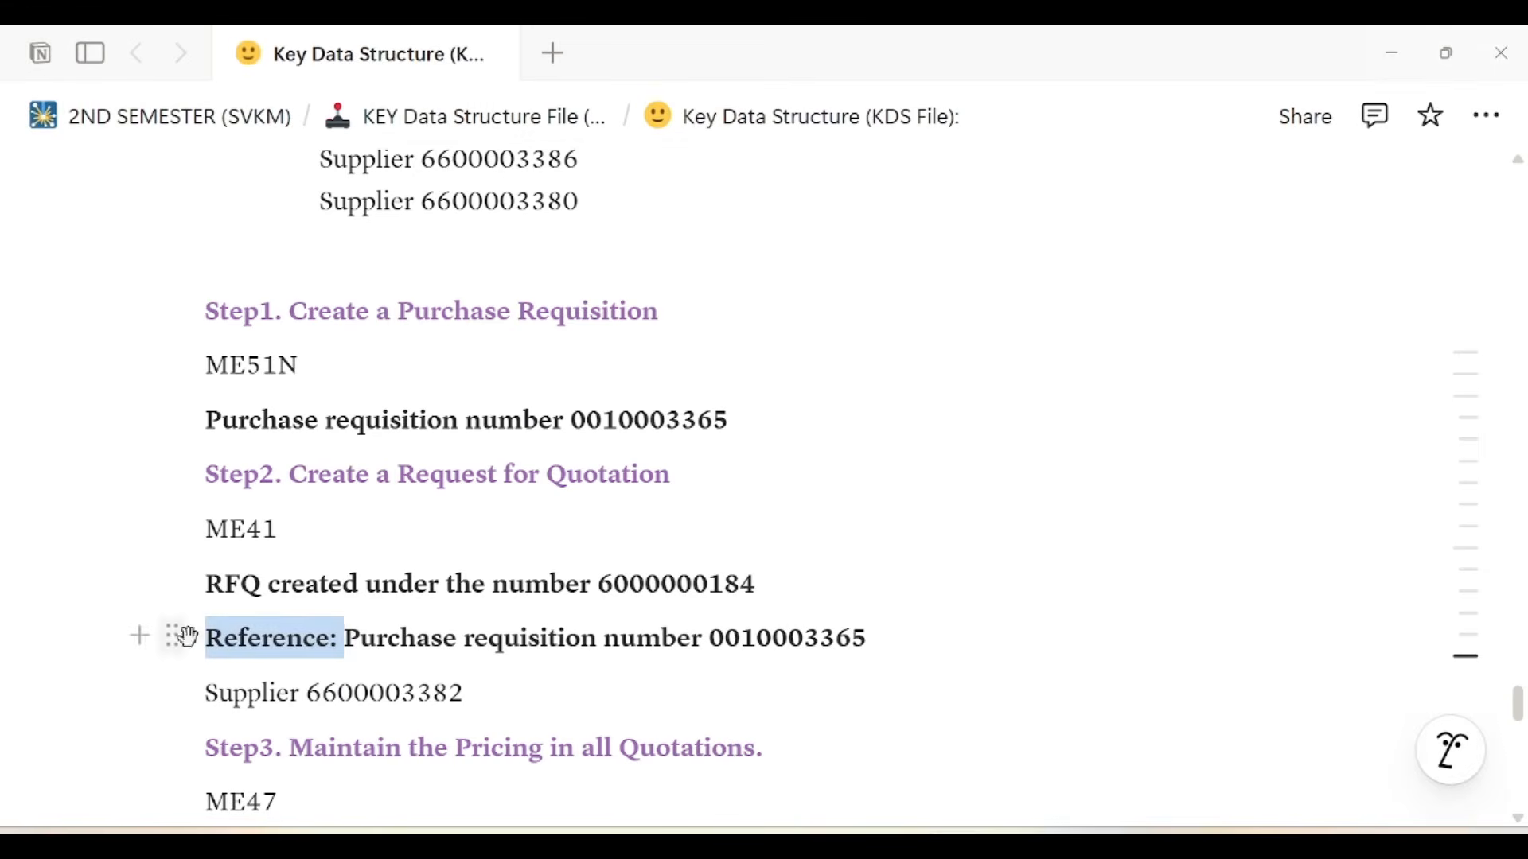
{"action": "left_click", "coordinate": [429, 647]}
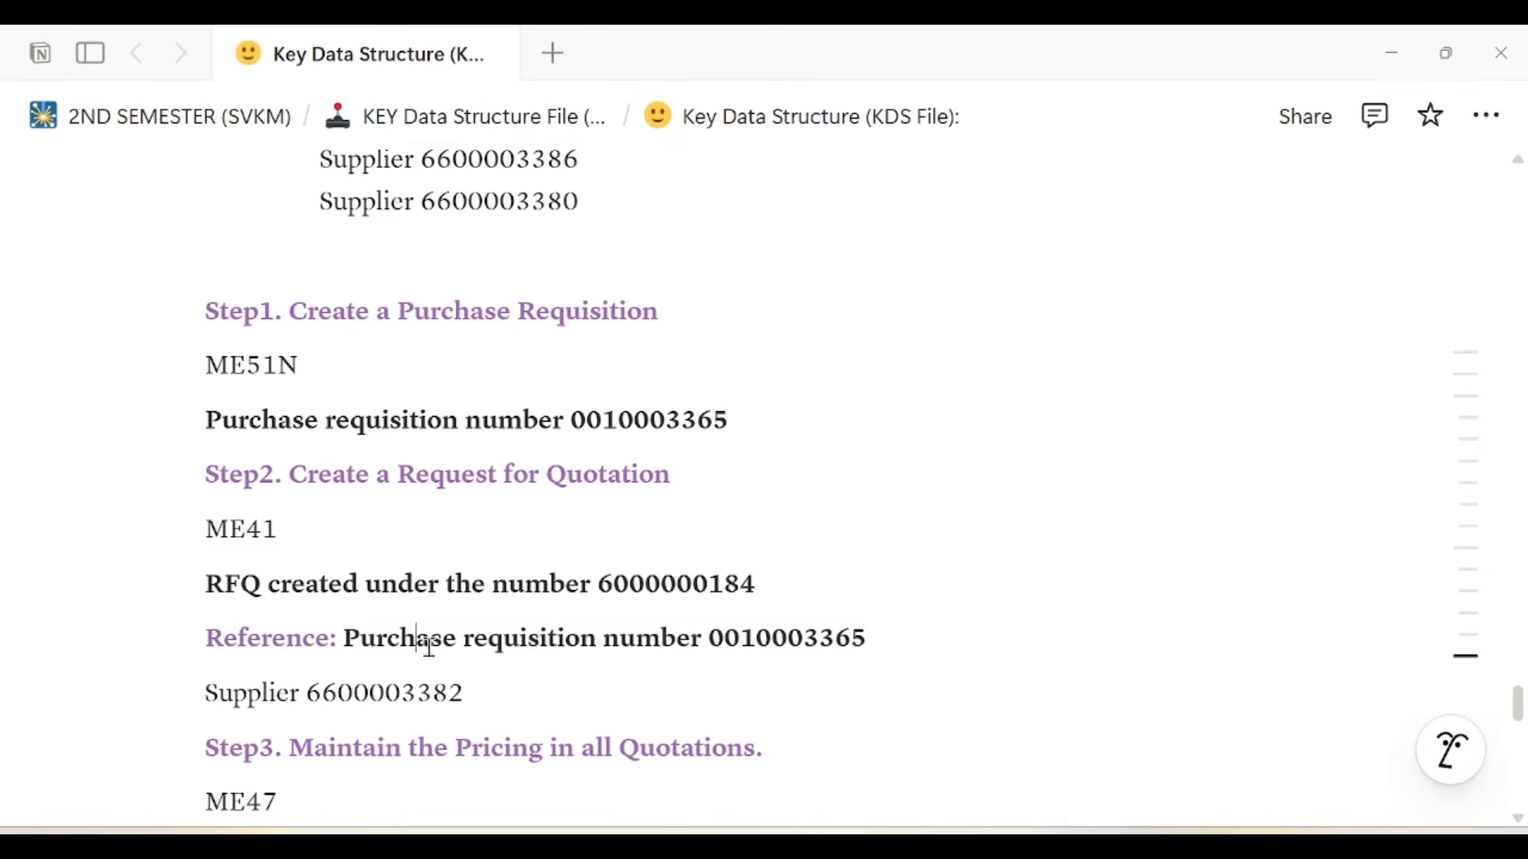
- Move the "RFQ created under the number" line from above the reference to an indented line below the first supplier
{"action": "left_click_drag", "start_coordinate": [798, 584], "coordinate": [201, 597]}
{"action": "key", "text": "ctrl+c"}
{"action": "key", "text": "BackSpace"}
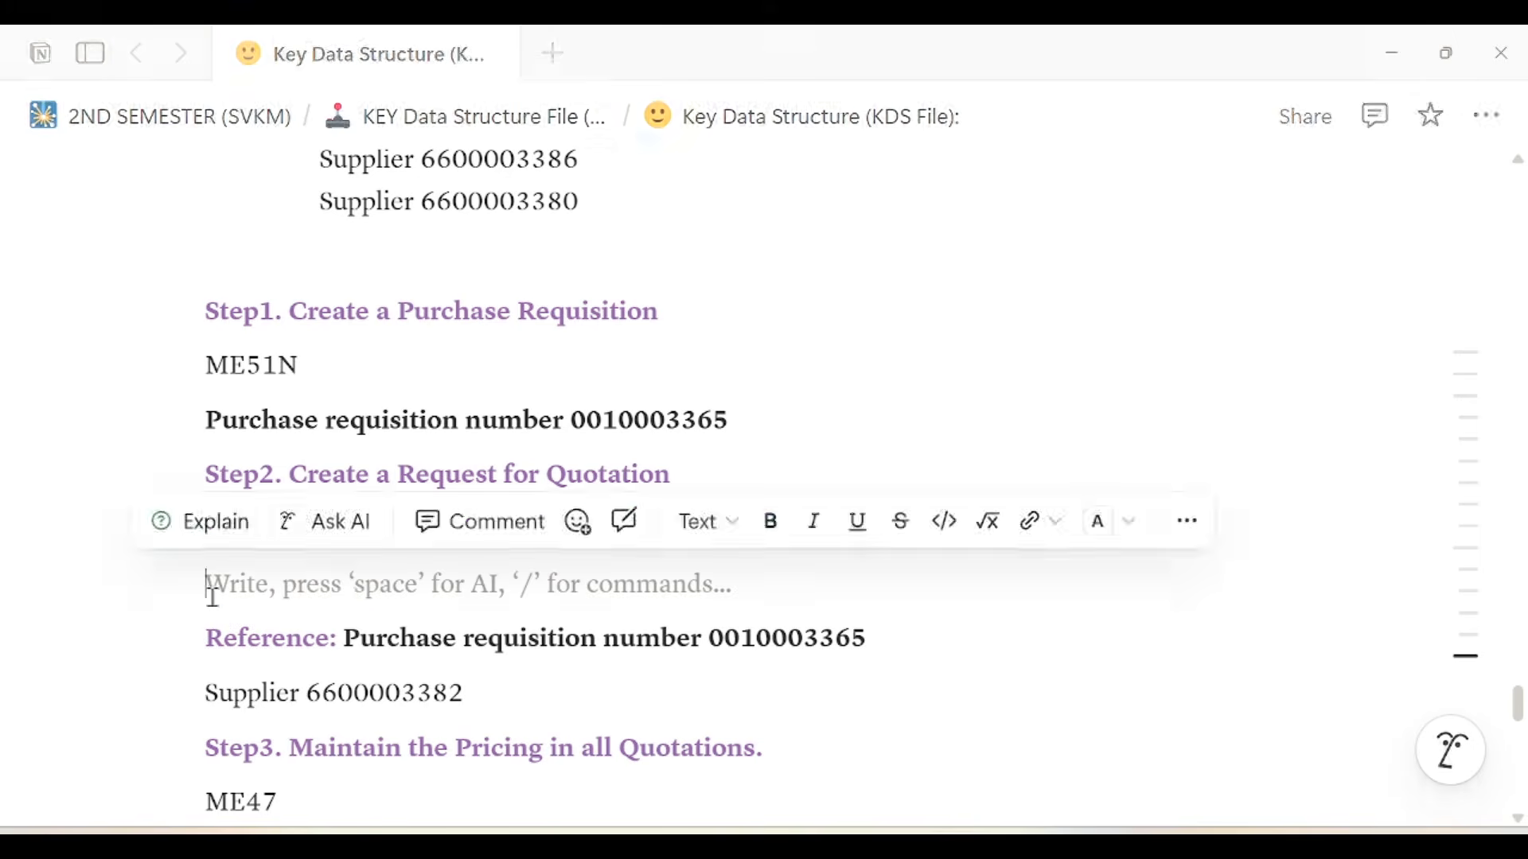
{"action": "key", "text": "BackSpace"}
{"action": "left_click", "coordinate": [510, 635]}
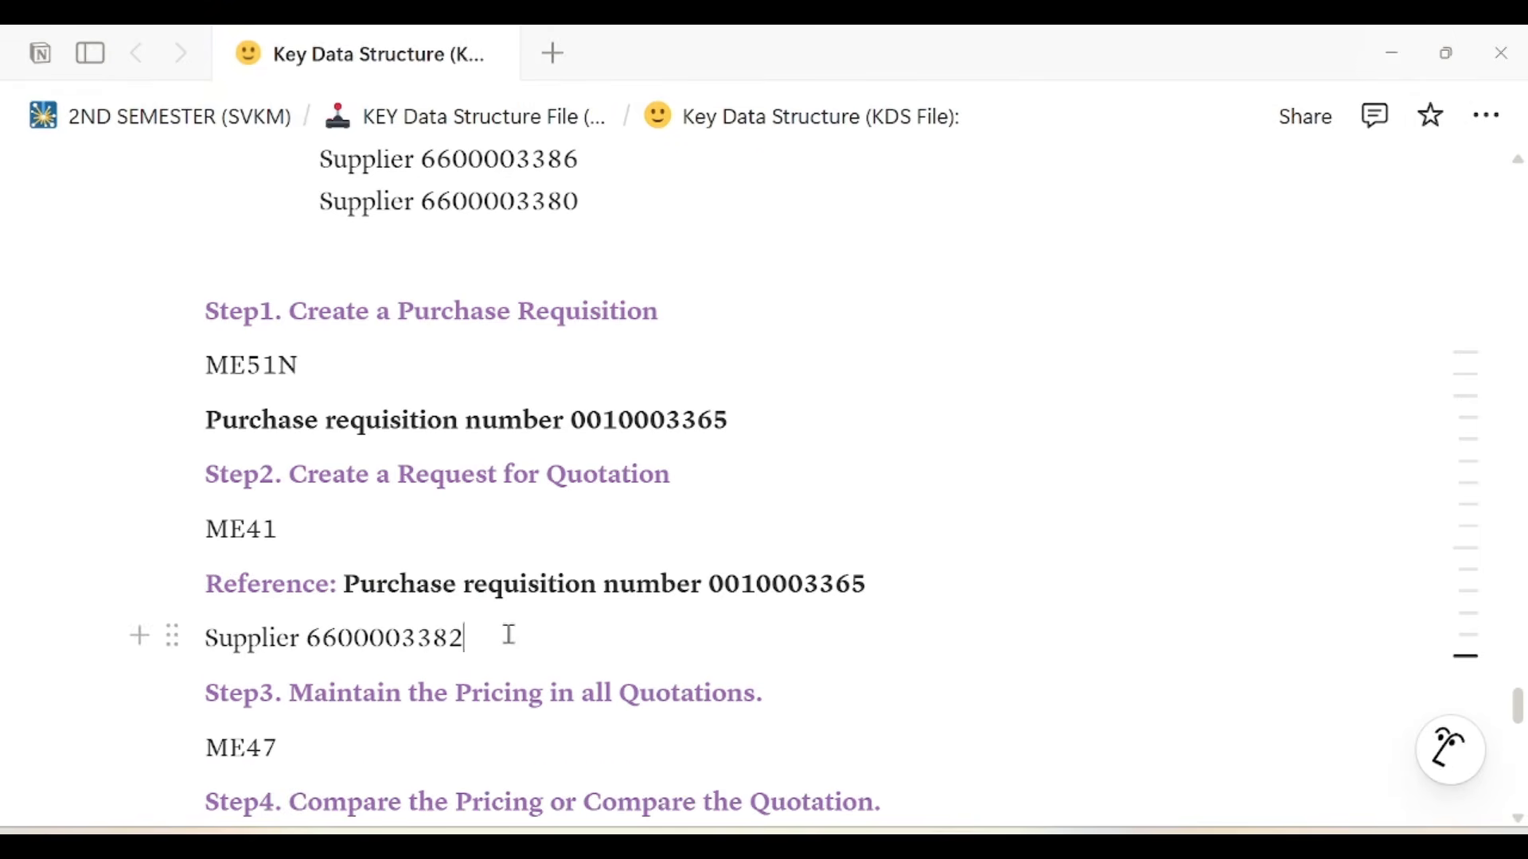
{"action": "key", "text": "Return"}
{"action": "key", "text": "ctrl+v"}
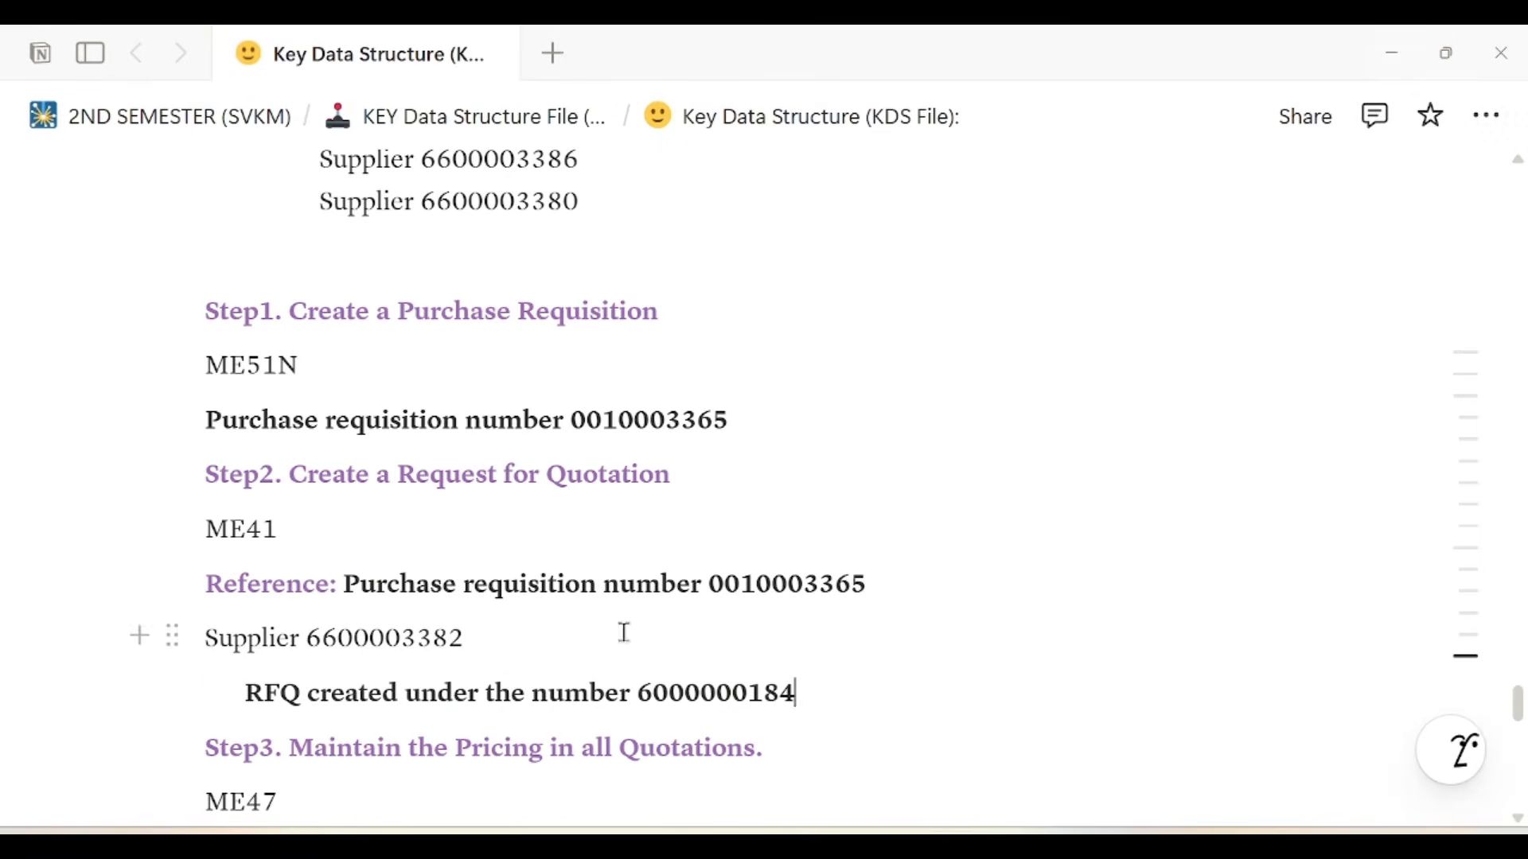
- Copy the second and third supplier lines from the Vendor list, paste them unindented below the first RFQ line, and split them into separate blocks
{"action": "scroll", "coordinate": [567, 335], "scroll_direction": "up", "scroll_amount": 3}
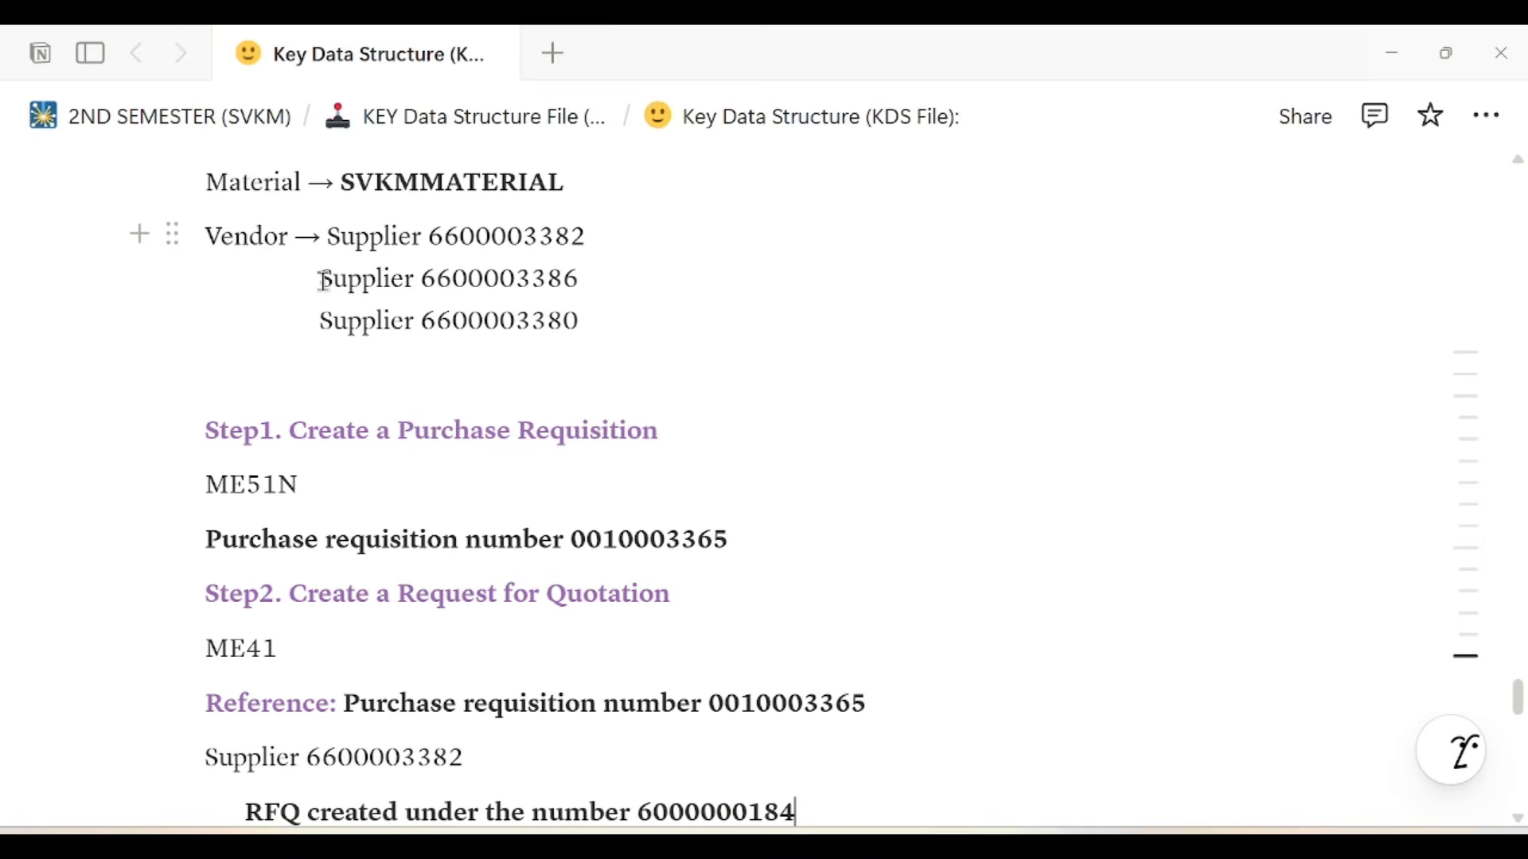
{"action": "left_click_drag", "start_coordinate": [324, 281], "coordinate": [587, 329]}
{"action": "key", "text": "ctrl+c"}
{"action": "scroll", "coordinate": [648, 545], "scroll_direction": "down", "scroll_amount": 3}
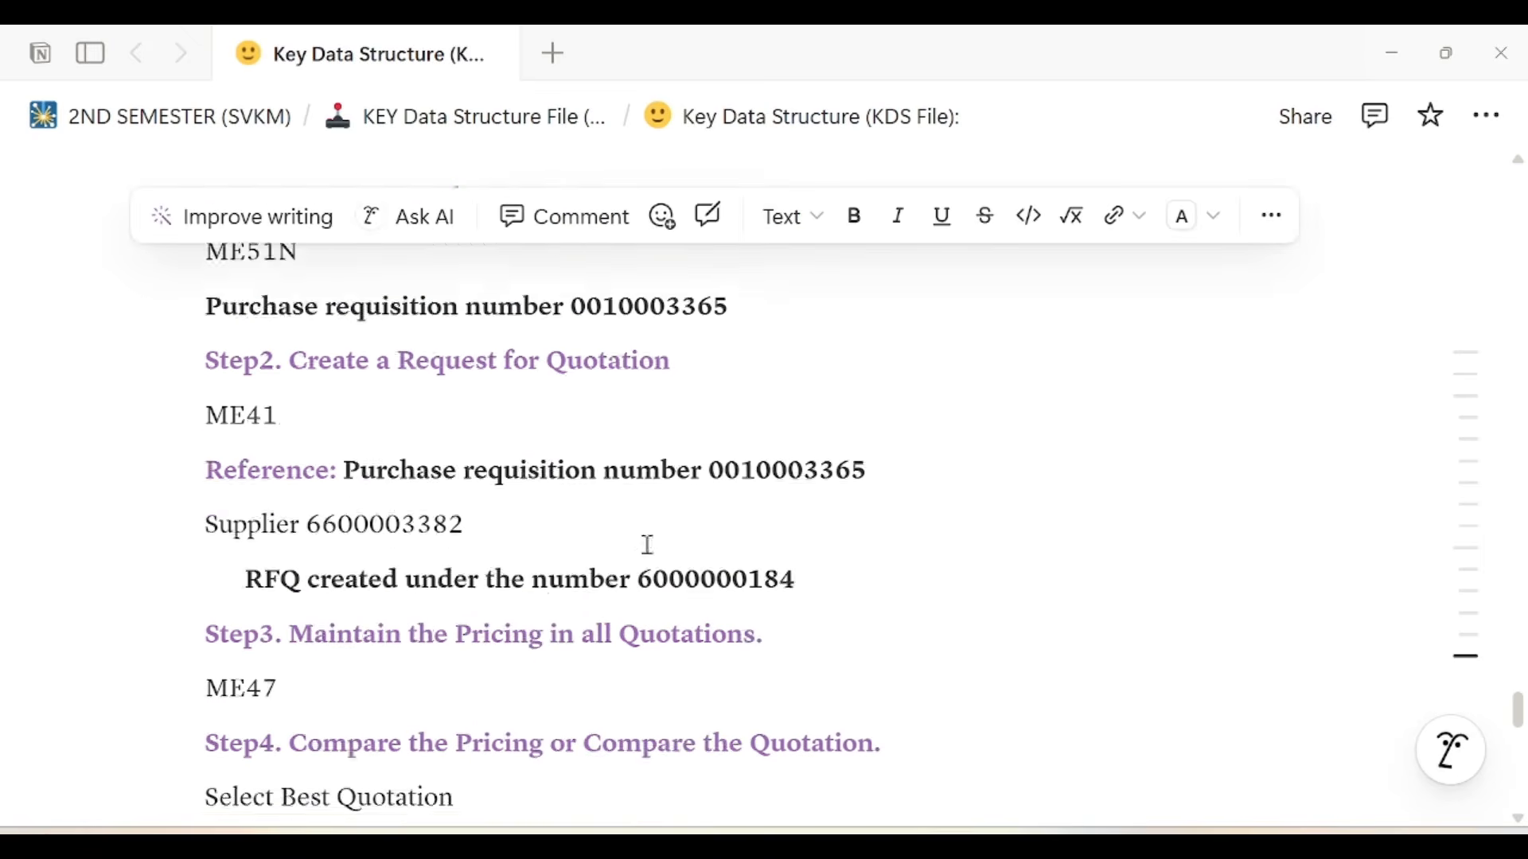
{"action": "left_click", "coordinate": [824, 573]}
{"action": "key", "text": "Return"}
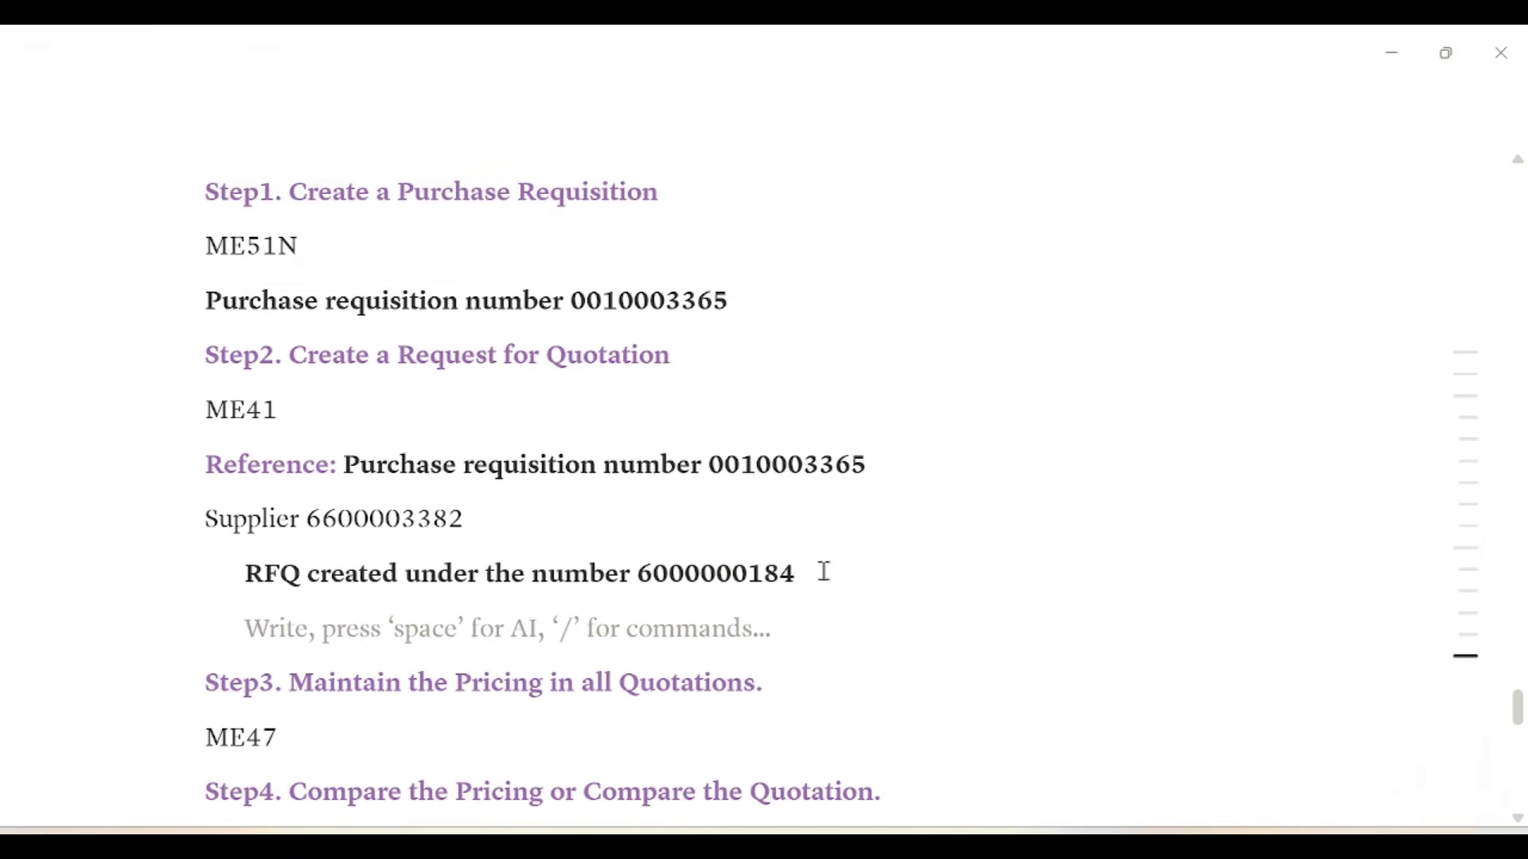
{"action": "key", "text": "shift+Tab"}
{"action": "key", "text": "ctrl+v"}
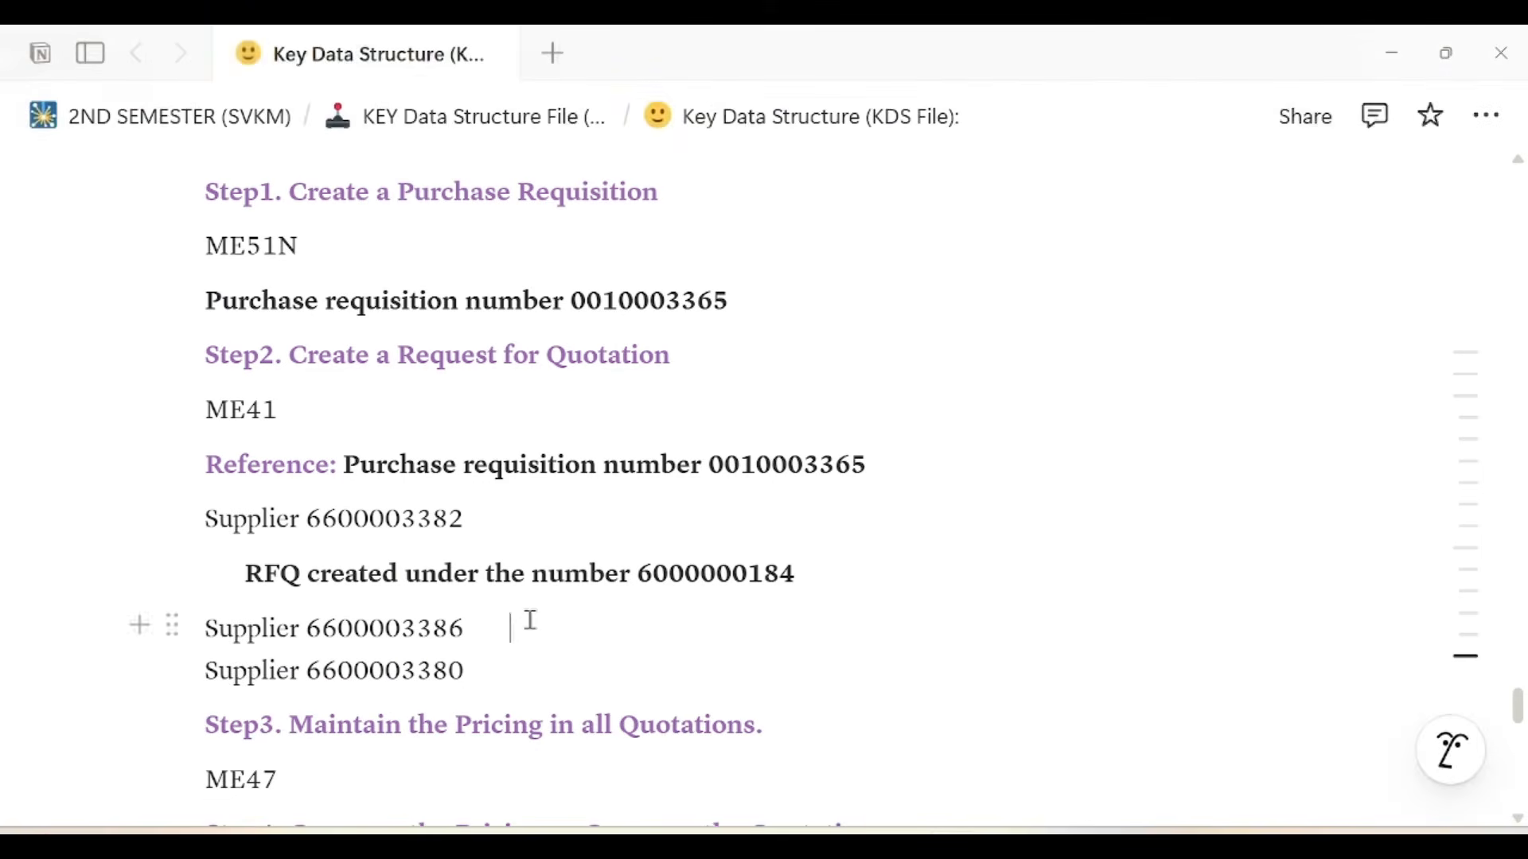
{"action": "key", "text": "Return"}
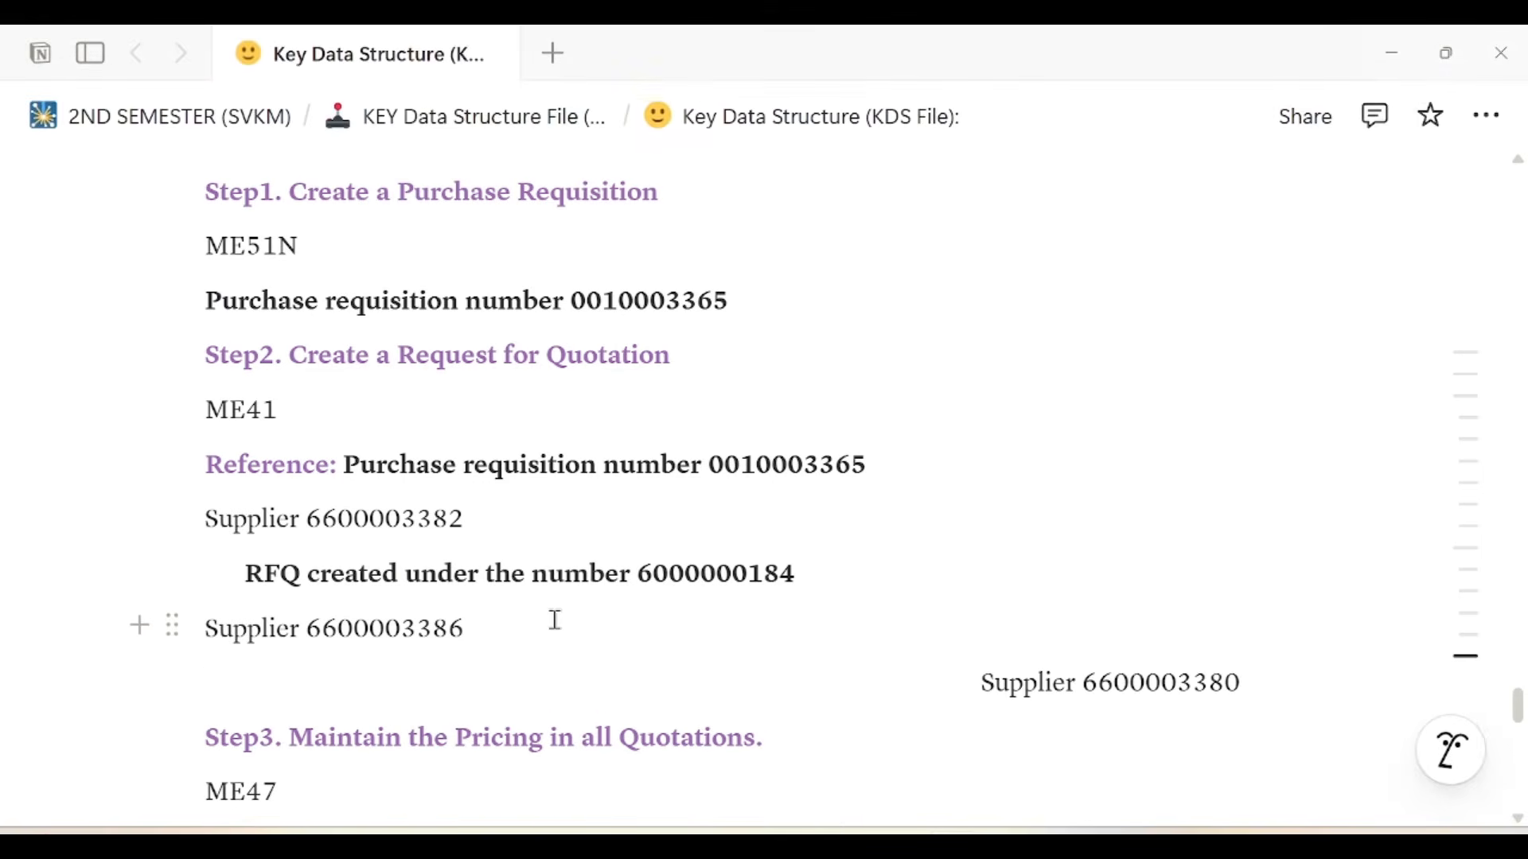
- Switch to SAP, place the cursor in the new RFQ's Supplier field and close the Performance Assistant window
{"action": "key", "text": "alt+Tab"}
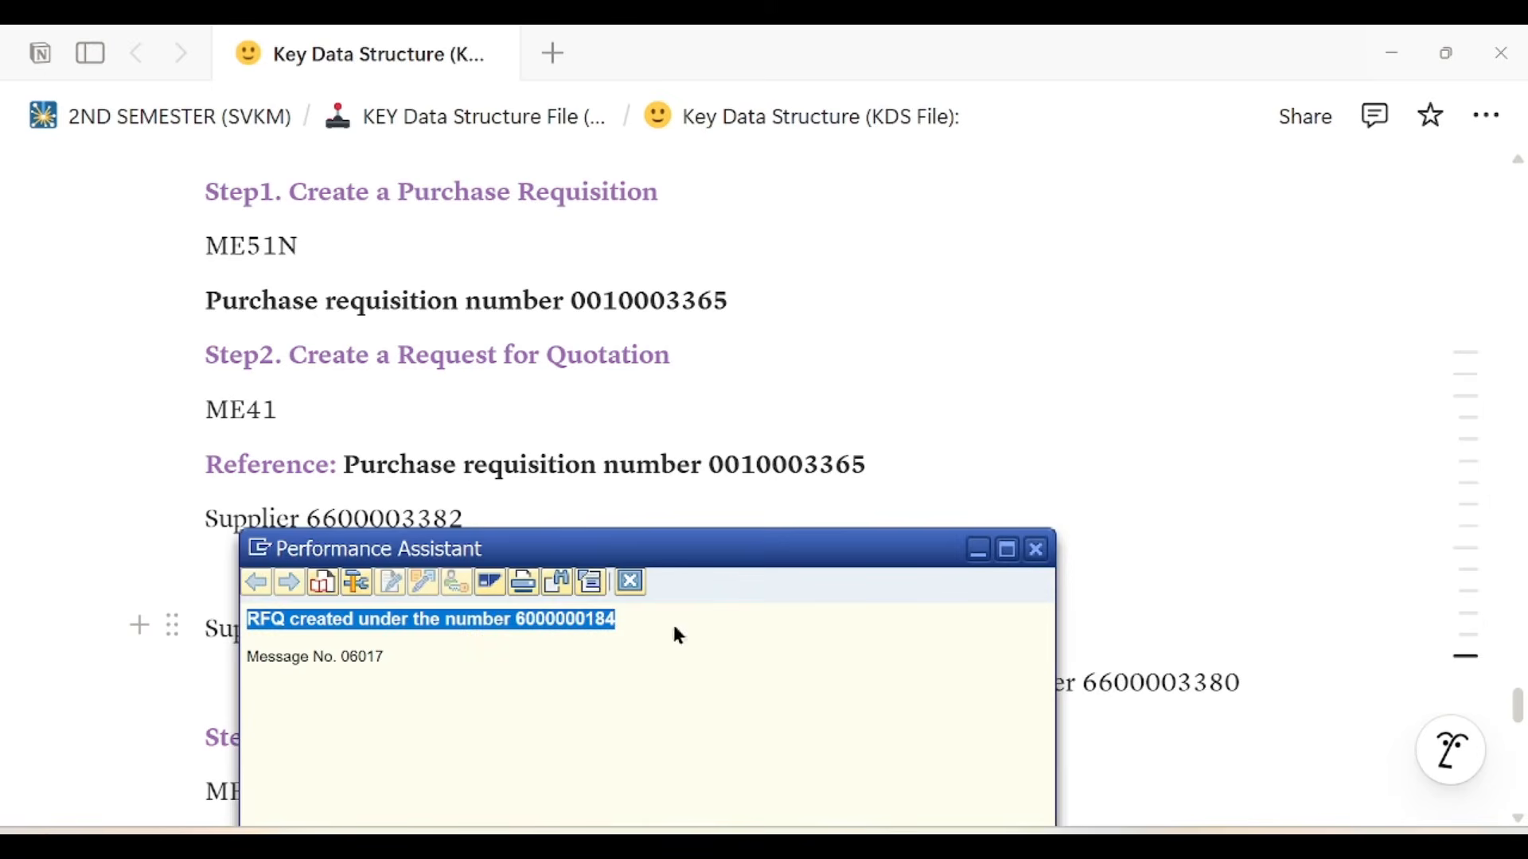
{"action": "left_click", "coordinate": [992, 705]}
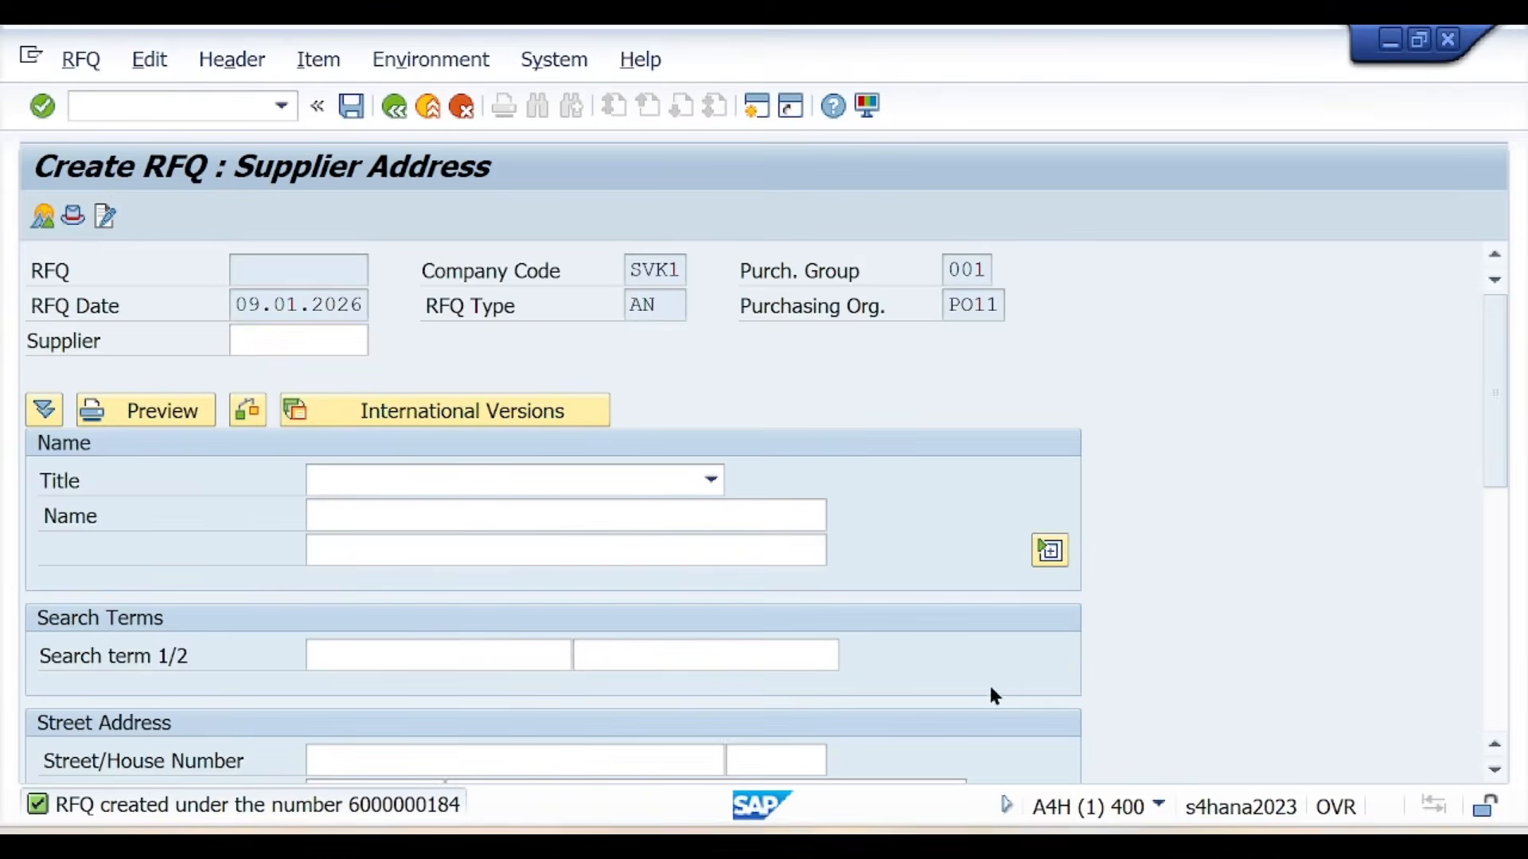
{"action": "left_click", "coordinate": [338, 348]}
{"action": "key", "text": "alt+Tab"}
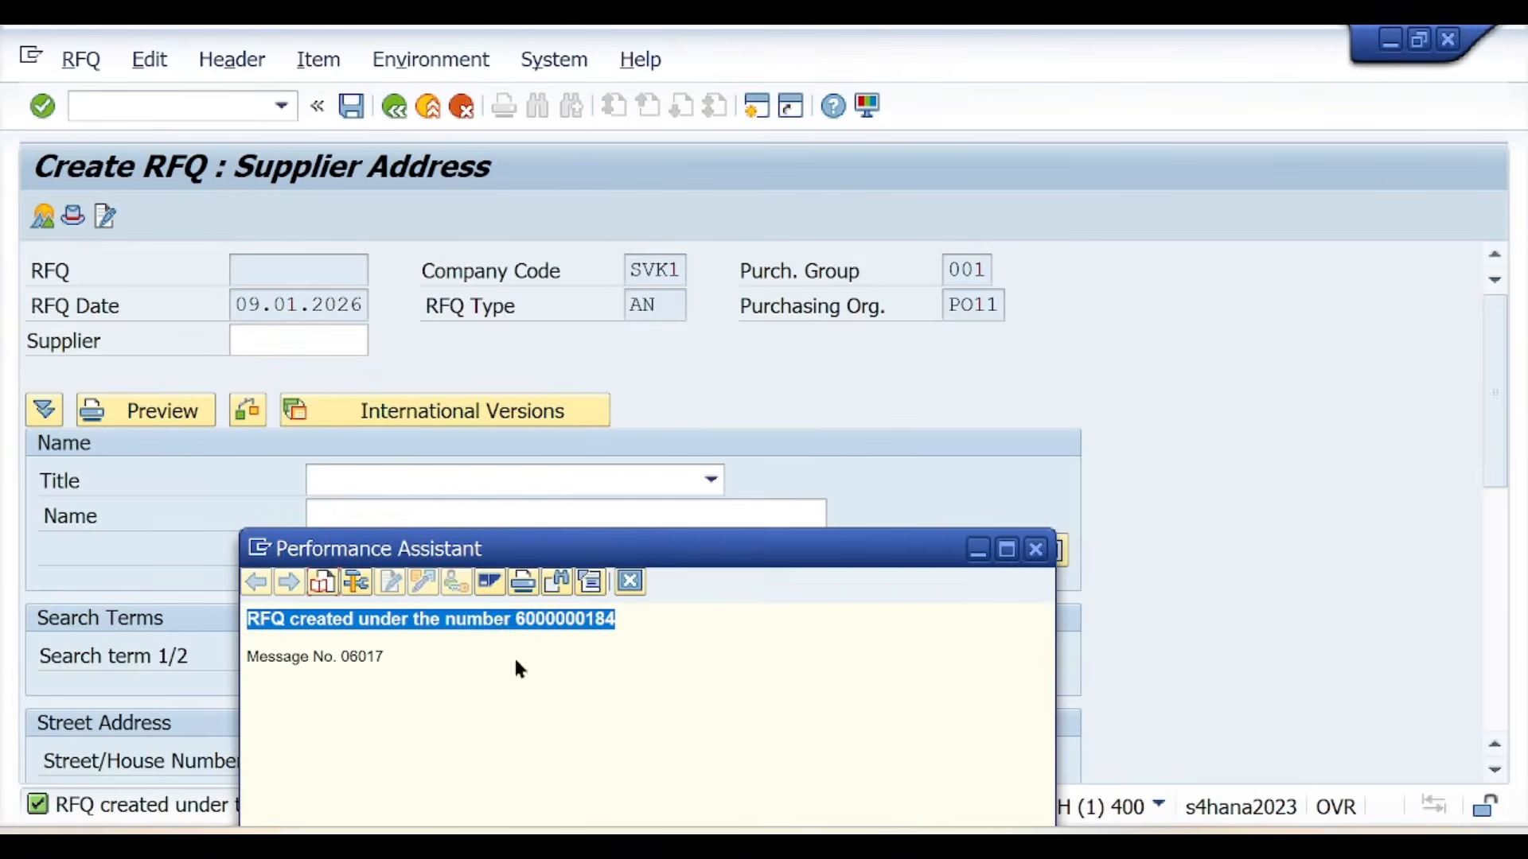
{"action": "left_click", "coordinate": [1036, 549]}
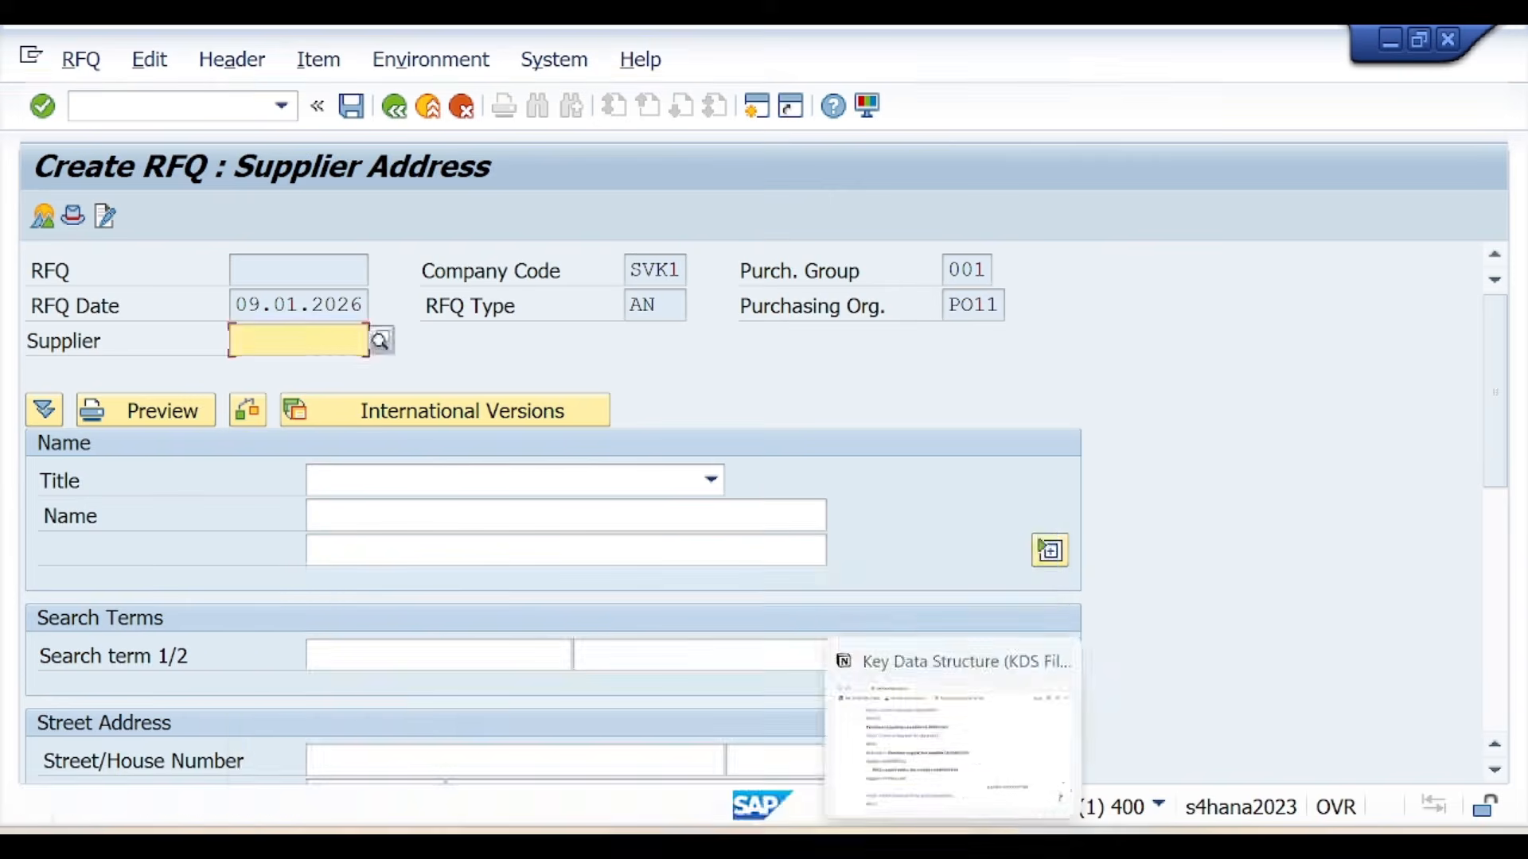
- Copy the second vendor's supplier number from the Notion notes and enter it as the supplier of the new RFQ in SAP
{"action": "left_click", "coordinate": [977, 747]}
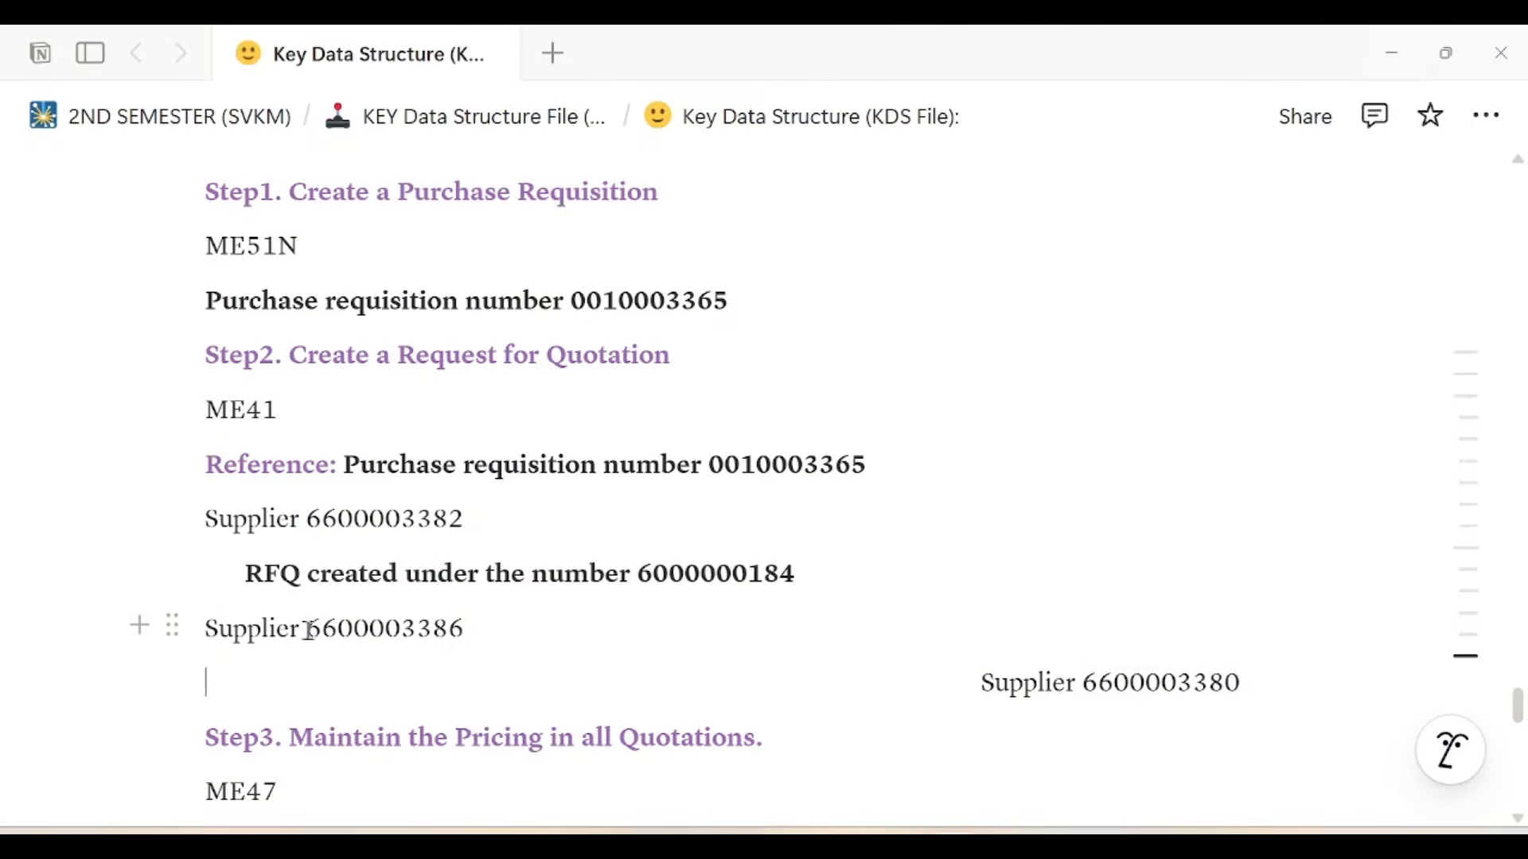
{"action": "left_click_drag", "start_coordinate": [309, 630], "coordinate": [467, 627]}
{"action": "key", "text": "ctrl+c"}
{"action": "key", "text": "alt+Tab"}
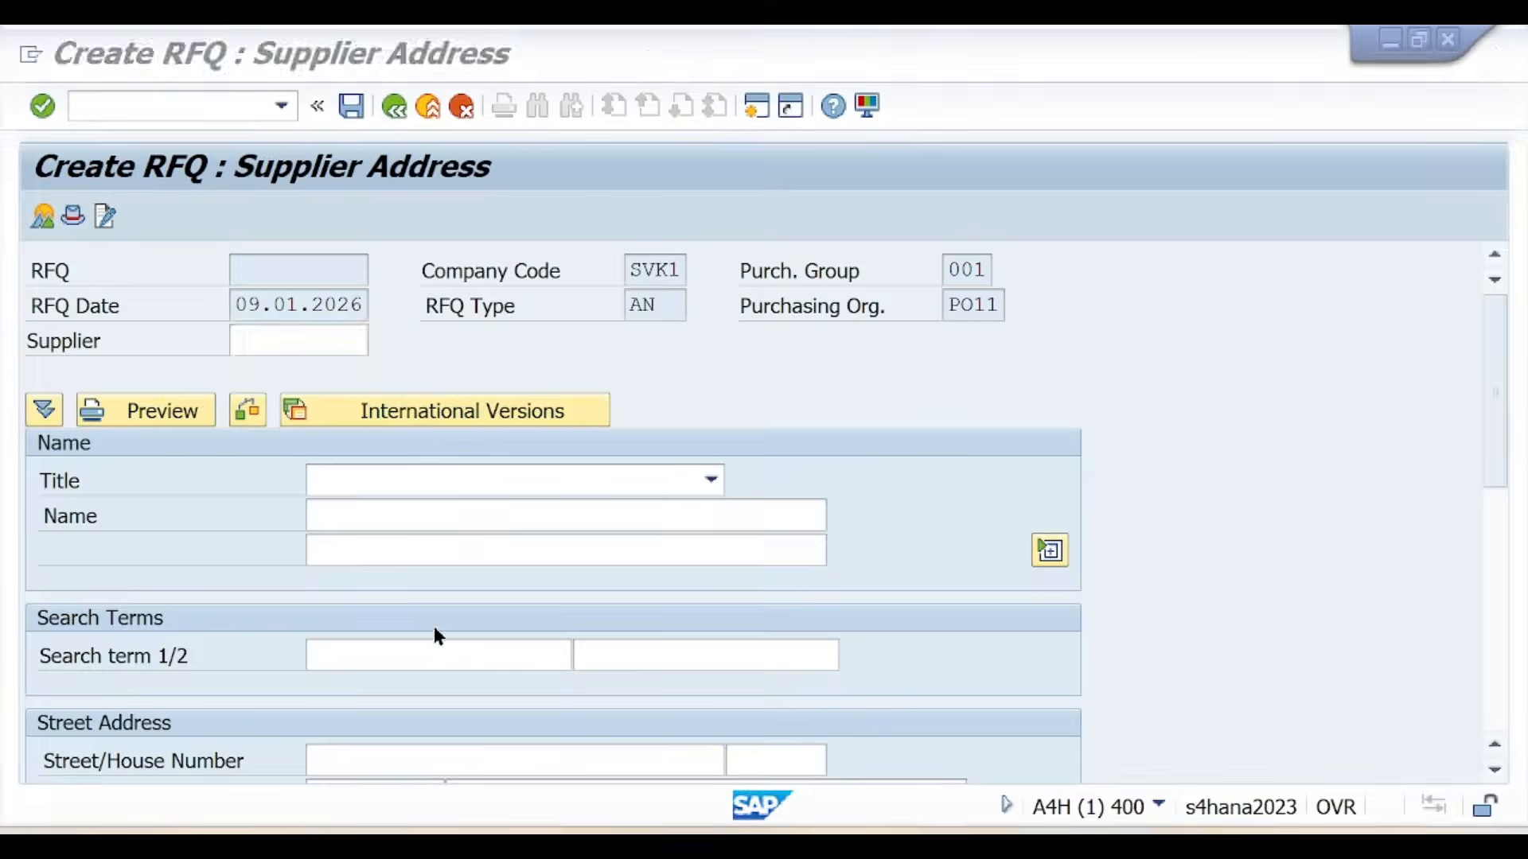
{"action": "key", "text": "ctrl+v"}
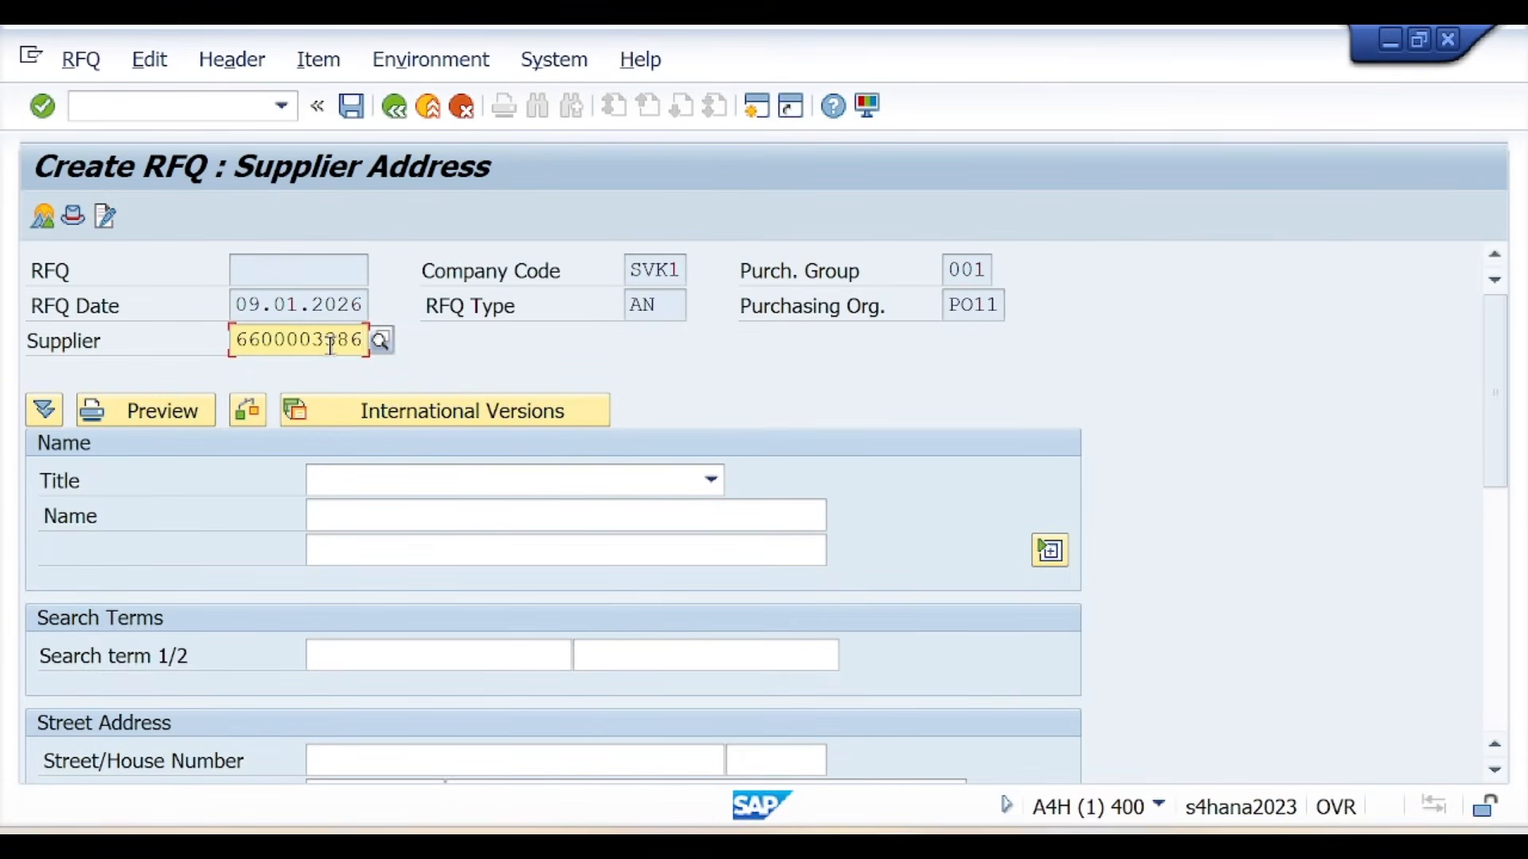
{"action": "key", "text": "Return"}
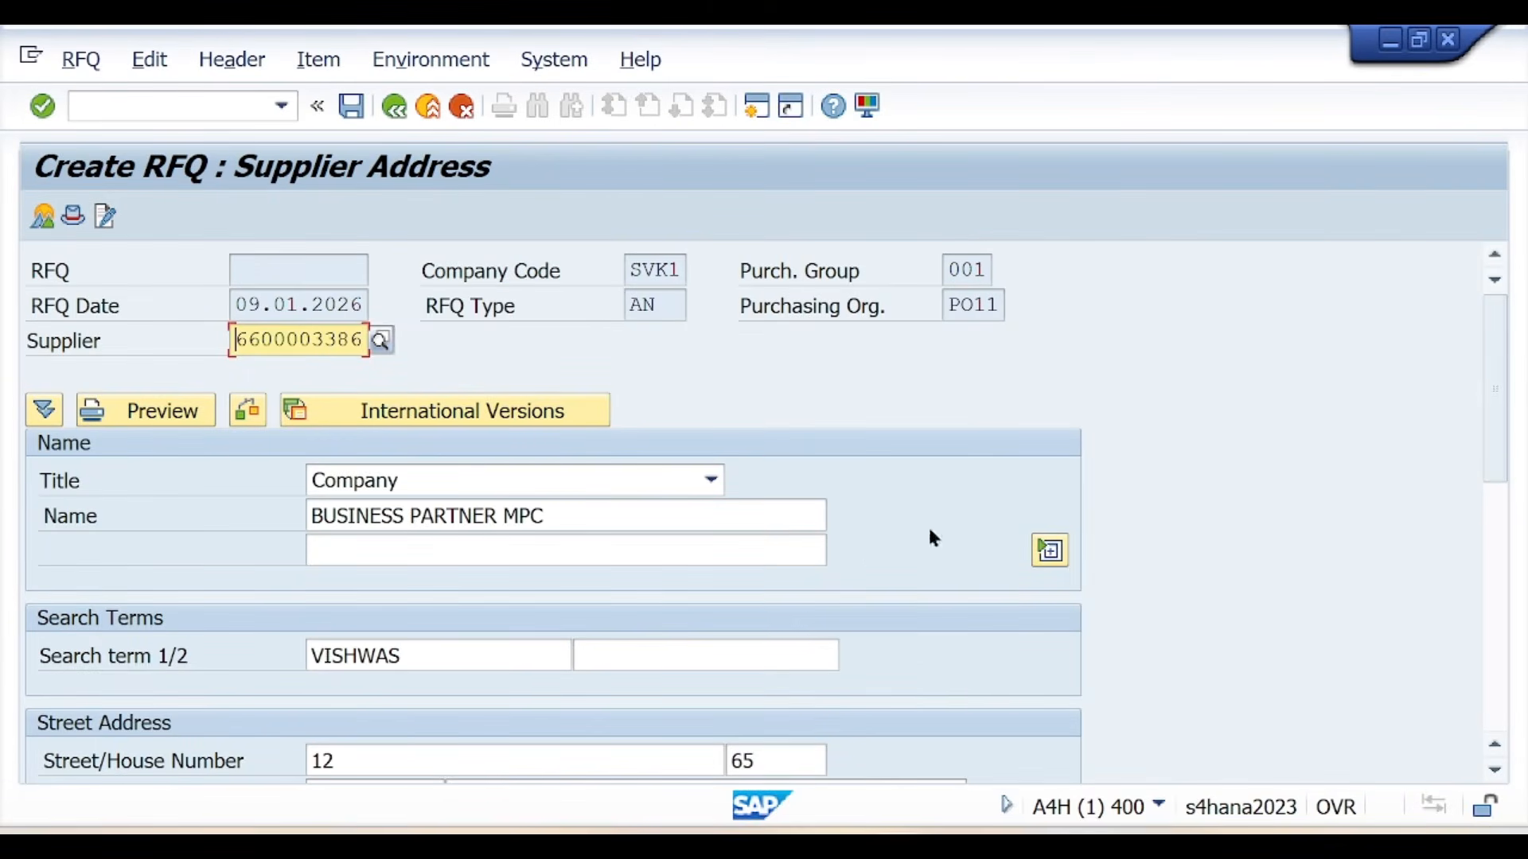
- Save the RFQ for the second supplier, choosing to save it without a message record
{"action": "left_click_drag", "start_coordinate": [1501, 425], "coordinate": [1431, 465]}
{"action": "left_click", "coordinate": [351, 106]}
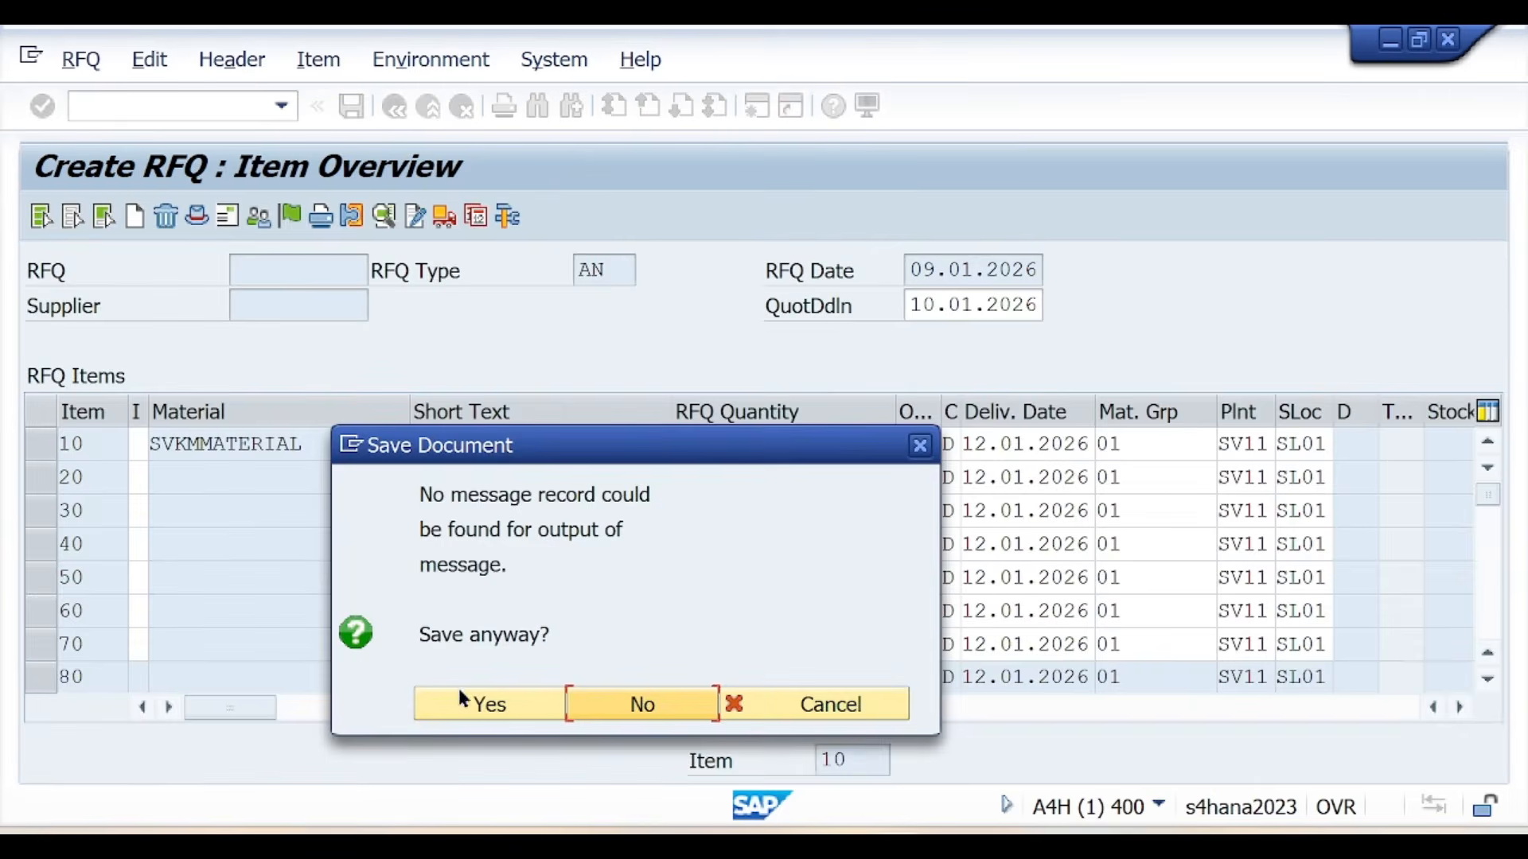
{"action": "left_click", "coordinate": [462, 700]}
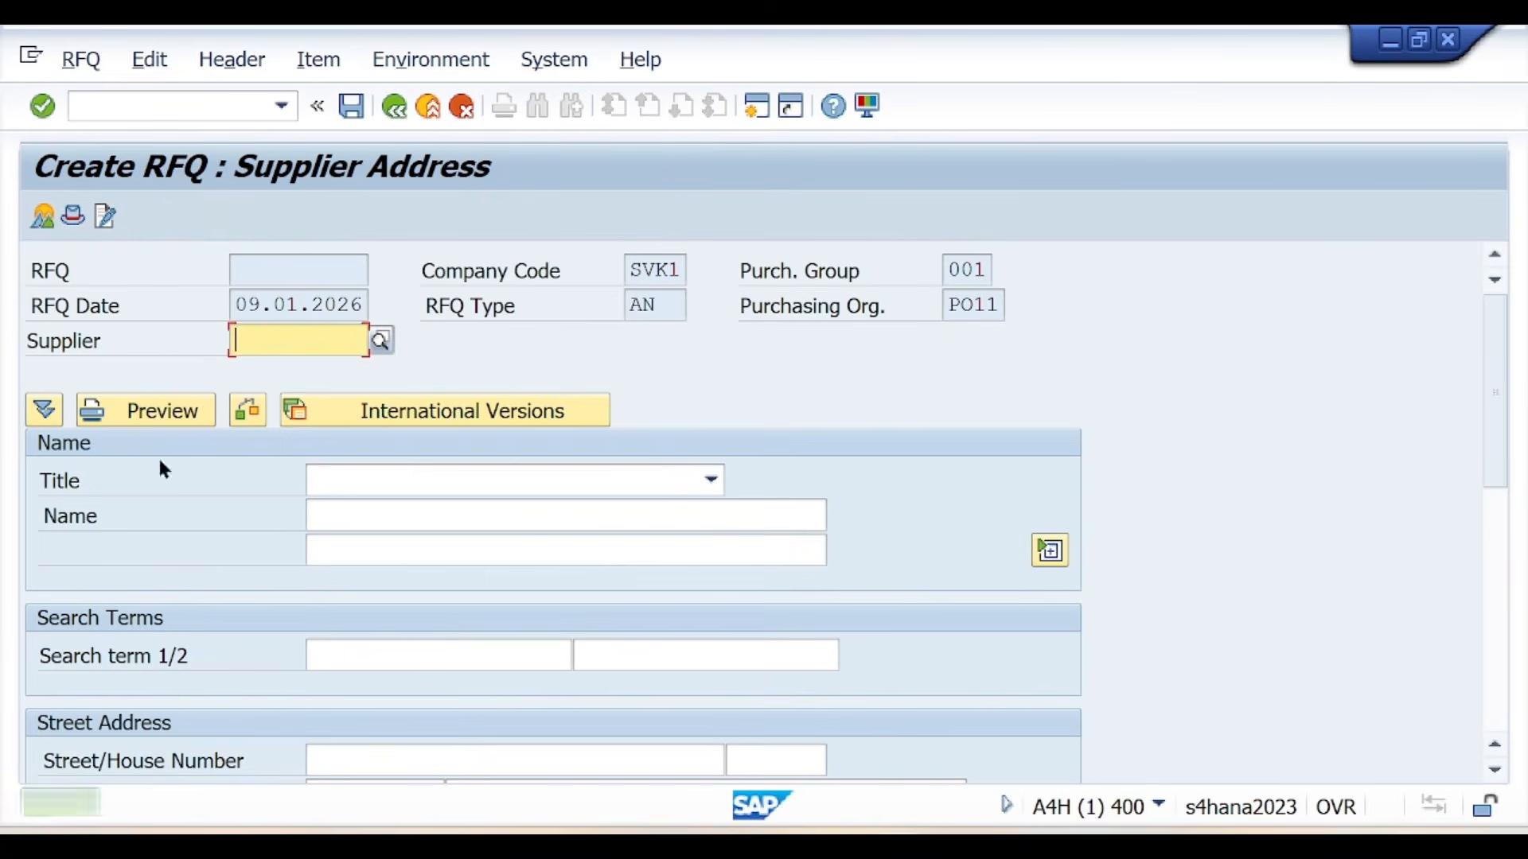
- Open the details of the second RFQ's creation message, copy its text with the RFQ number and close the details
{"action": "double_click", "coordinate": [127, 809]}
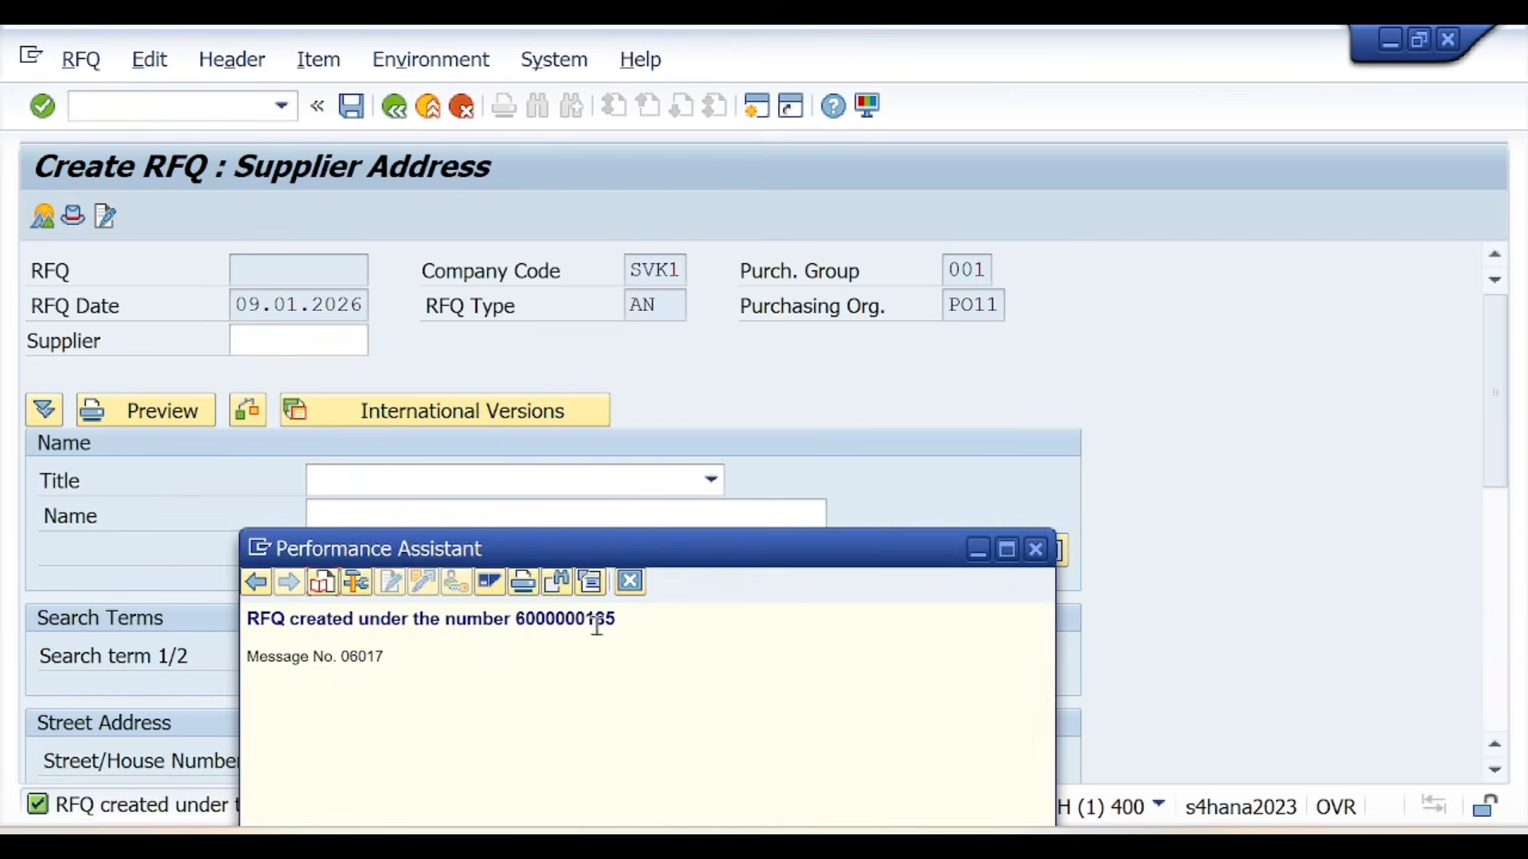
{"action": "left_click_drag", "start_coordinate": [614, 621], "coordinate": [190, 622]}
{"action": "key", "text": "ctrl+c"}
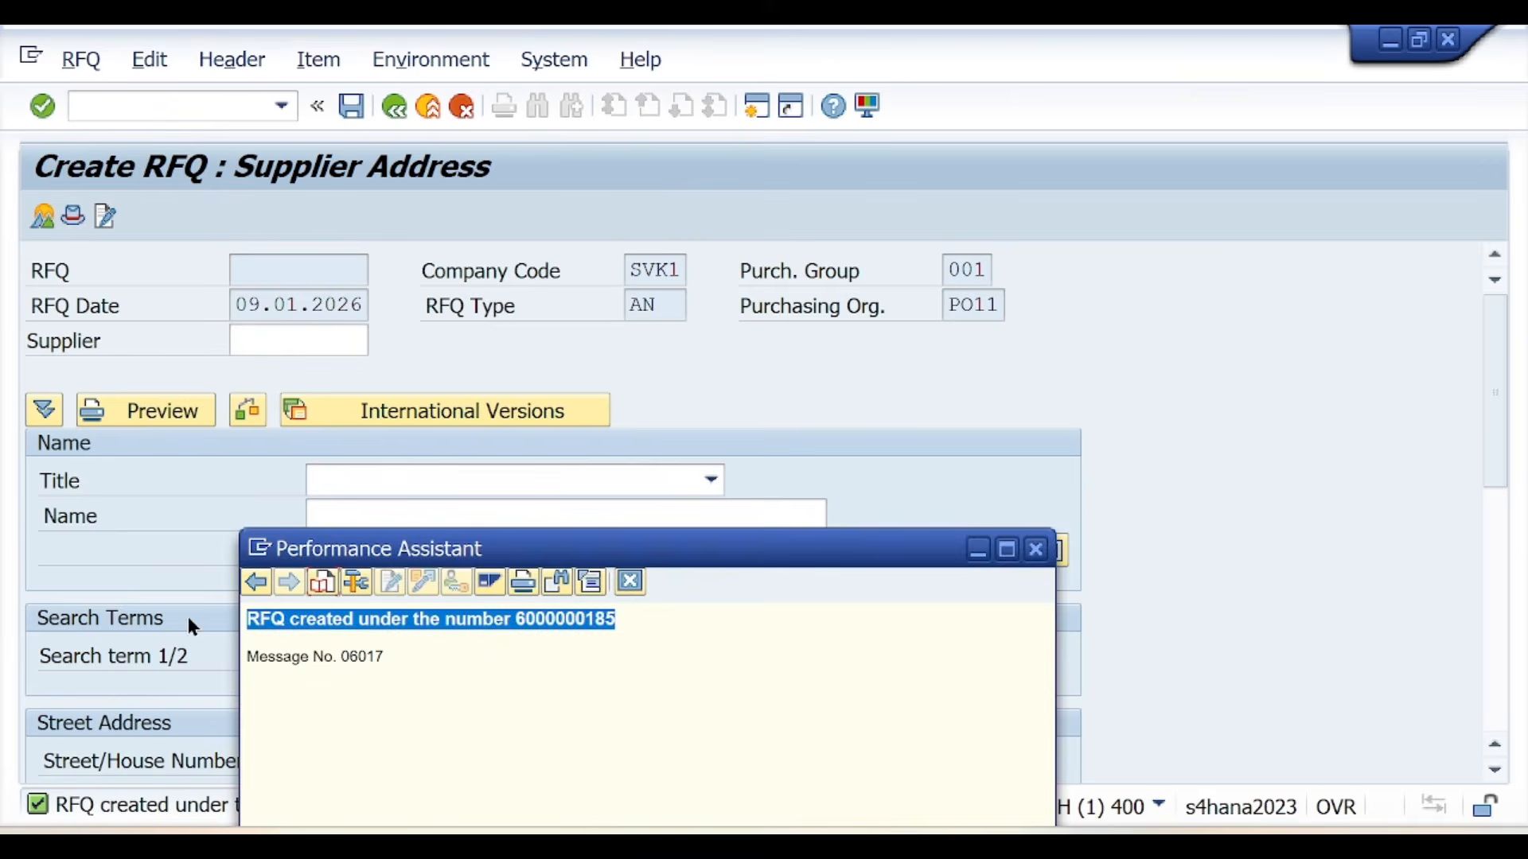
{"action": "left_click", "coordinate": [1036, 549]}
- Switch to the Notion notes and paste the copied RFQ creation message on an indented line below the second supplier
{"action": "key", "text": "alt+Tab"}
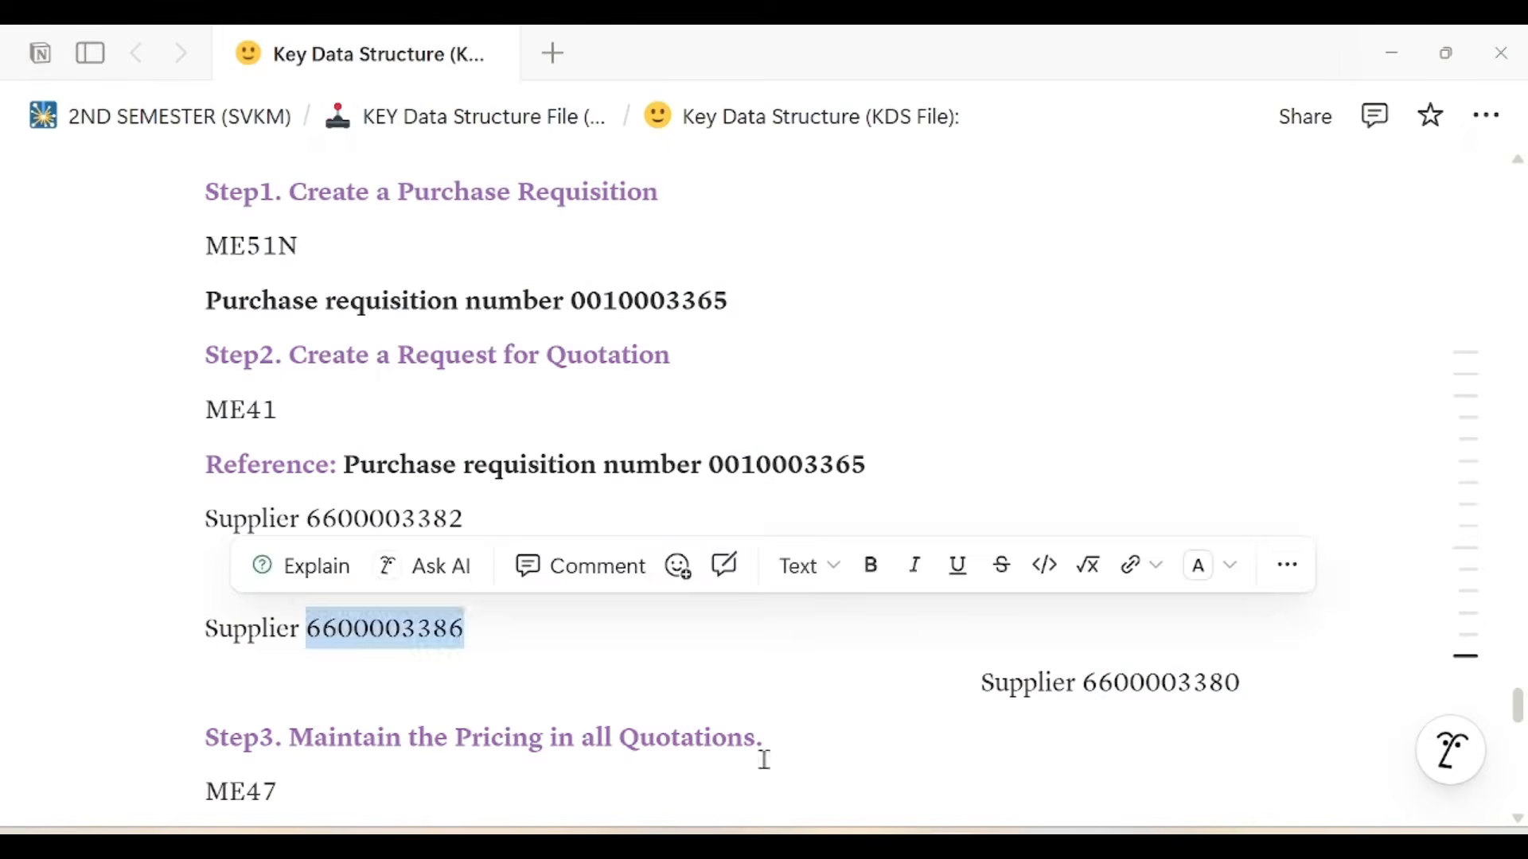
{"action": "left_click", "coordinate": [522, 641]}
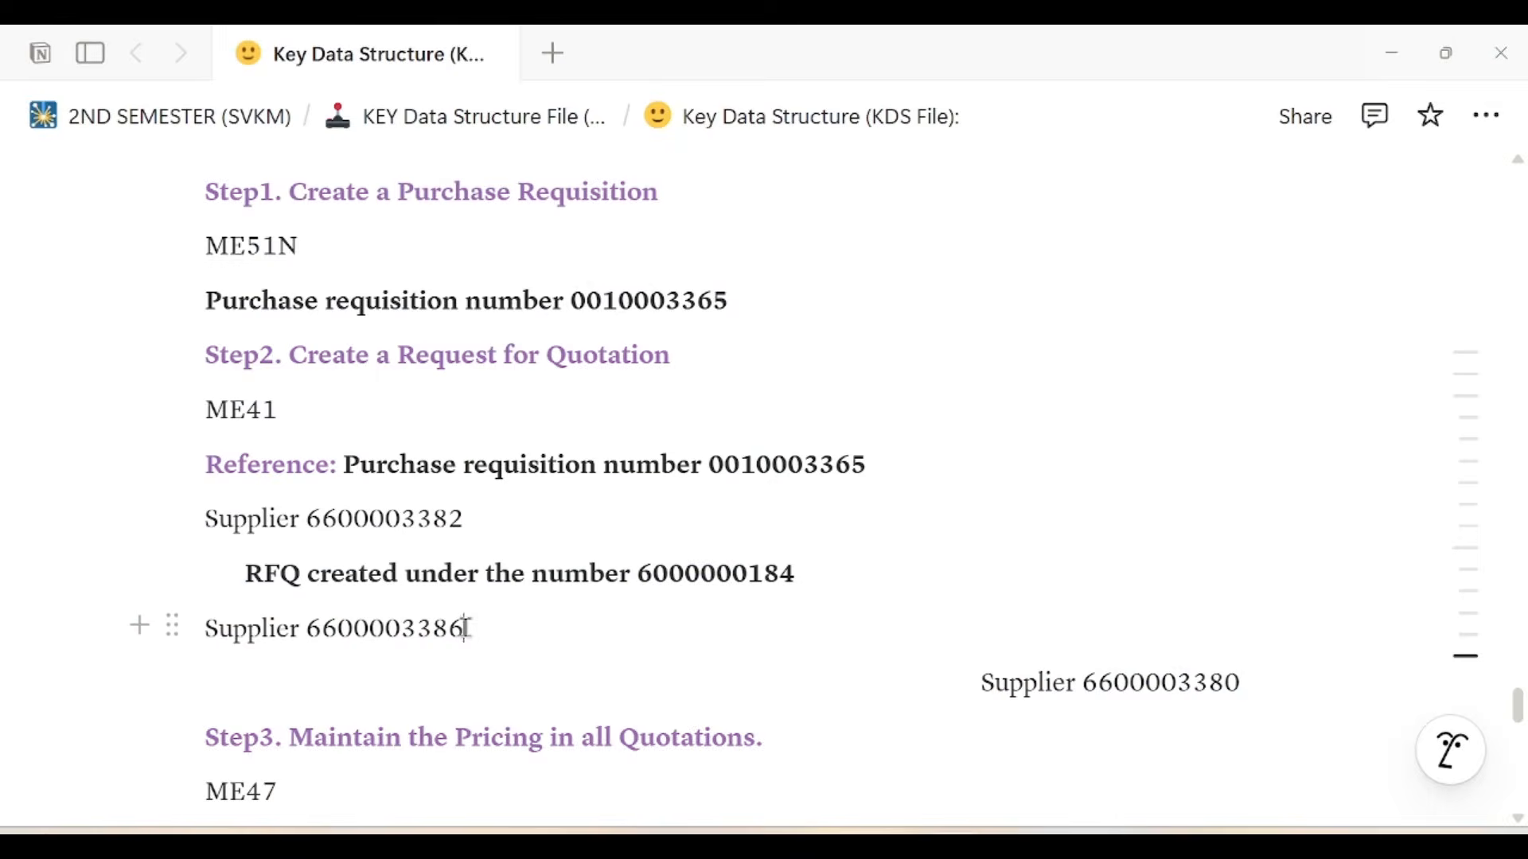
{"action": "key", "text": "Return"}
{"action": "key", "text": "ctrl+v"}
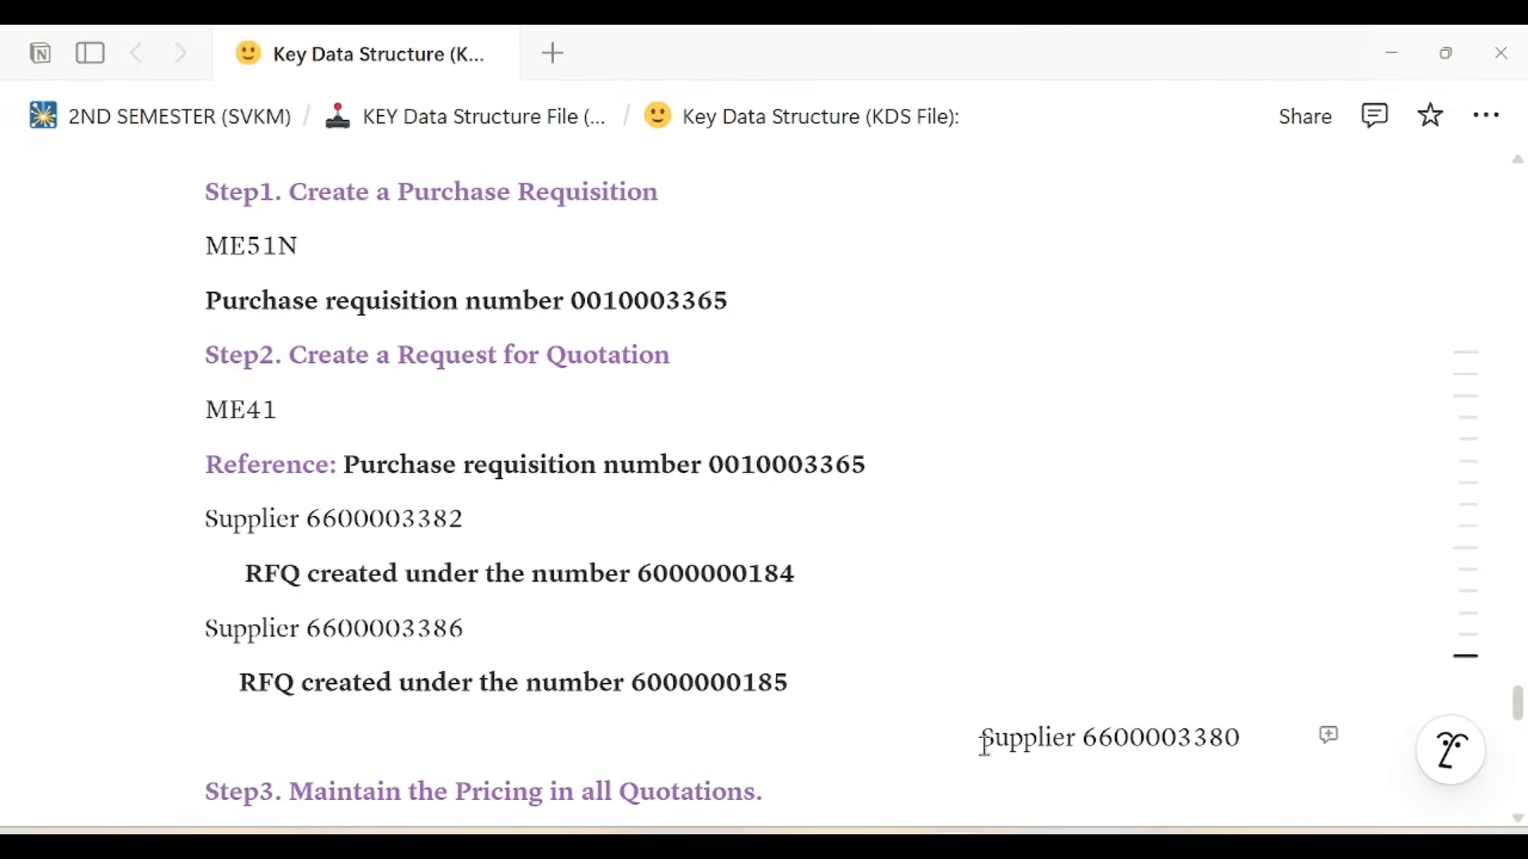
- Delete the blank space before the third supplier's entry and put it on its own unindented line below the second RFQ message
{"action": "key", "text": "BackSpace"}
{"action": "key", "text": "BackSpace"}
{"action": "key", "text": "BackSpace"}
{"action": "key", "text": "BackSpace"}
{"action": "key", "text": "BackSpace"}
{"action": "key", "text": "BackSpace"}
{"action": "key", "text": "BackSpace"}
{"action": "key", "text": "BackSpace"}
{"action": "key", "text": "BackSpace"}
{"action": "key", "text": "BackSpace"}
{"action": "key", "text": "BackSpace"}
{"action": "key", "text": "BackSpace"}
{"action": "key", "text": "BackSpace"}
{"action": "key", "text": "BackSpace"}
{"action": "key", "text": "BackSpace"}
{"action": "key", "text": "BackSpace"}
{"action": "key", "text": "BackSpace"}
{"action": "key", "text": "BackSpace"}
{"action": "key", "text": "BackSpace"}
{"action": "key", "text": "BackSpace"}
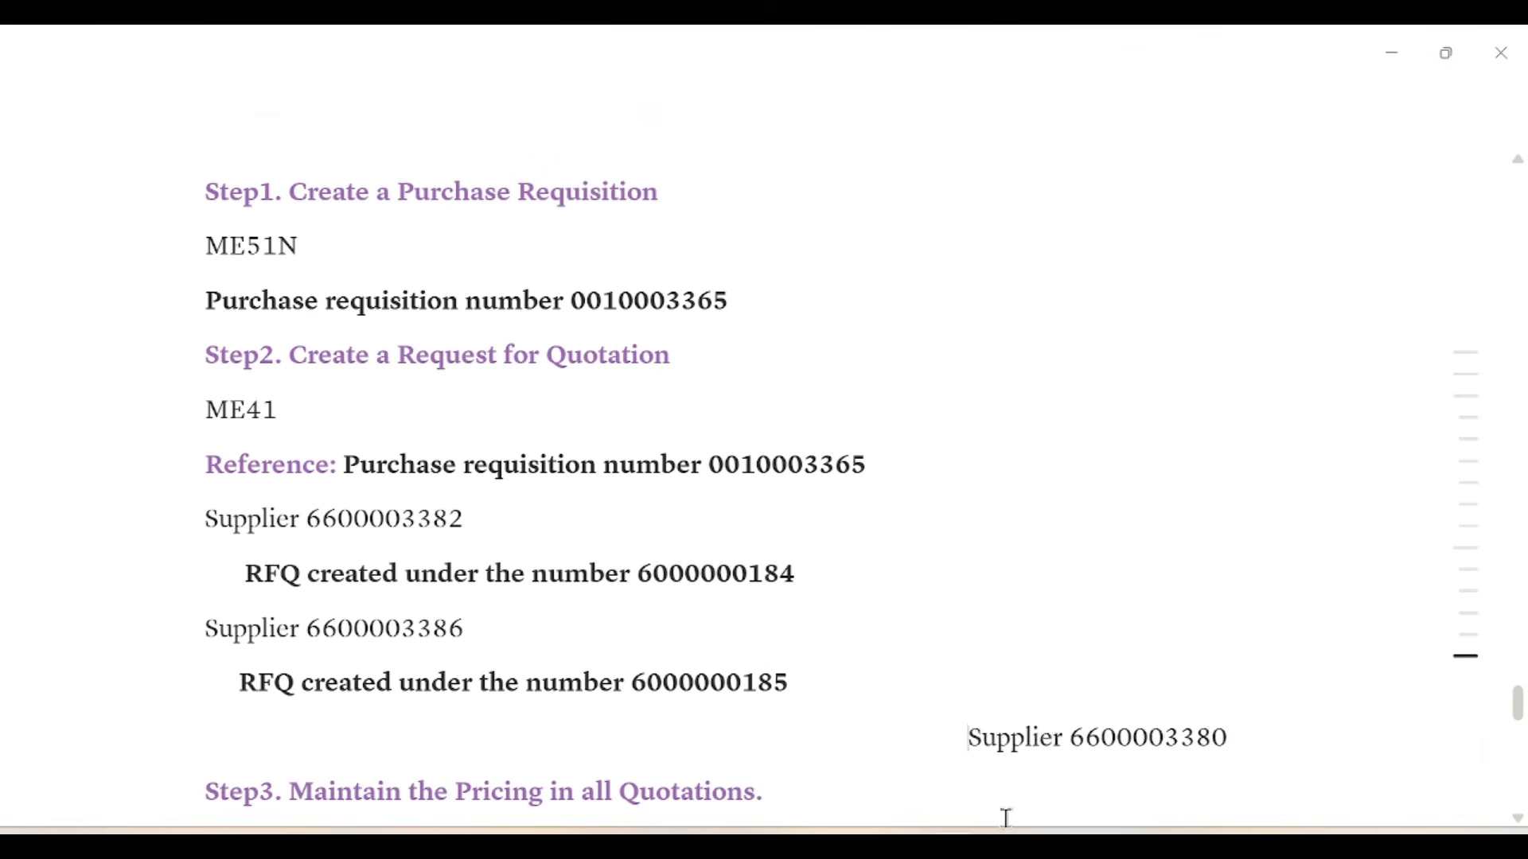
{"action": "key", "text": "BackSpace"}
{"action": "key", "text": "BackSpace"}
{"action": "key", "text": "BackSpace"}
{"action": "key", "text": "BackSpace"}
{"action": "key", "text": "BackSpace"}
{"action": "key", "text": "BackSpace"}
{"action": "key", "text": "BackSpace"}
{"action": "key", "text": "BackSpace"}
{"action": "key", "text": "BackSpace"}
{"action": "key", "text": "BackSpace"}
{"action": "key", "text": "BackSpace"}
{"action": "key", "text": "BackSpace"}
{"action": "key", "text": "BackSpace"}
{"action": "key", "text": "BackSpace"}
{"action": "key", "text": "BackSpace"}
{"action": "key", "text": "BackSpace"}
{"action": "key", "text": "BackSpace"}
{"action": "key", "text": "BackSpace"}
{"action": "key", "text": "BackSpace"}
{"action": "key", "text": "BackSpace"}
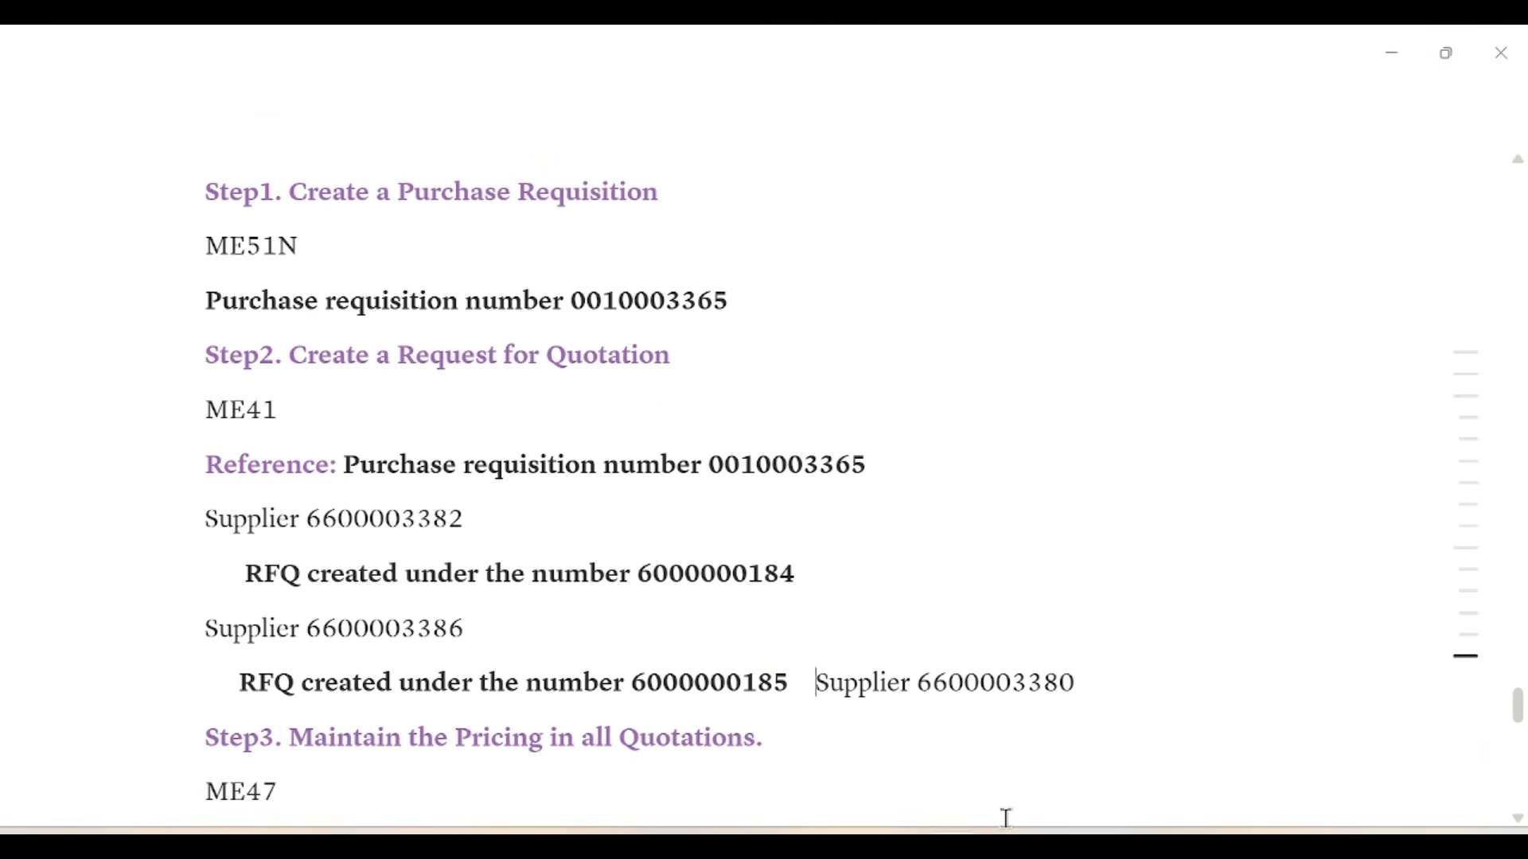
{"action": "key", "text": "BackSpace"}
{"action": "key", "text": "BackSpace"}
{"action": "key", "text": "BackSpace"}
{"action": "key", "text": "BackSpace"}
{"action": "key", "text": "BackSpace"}
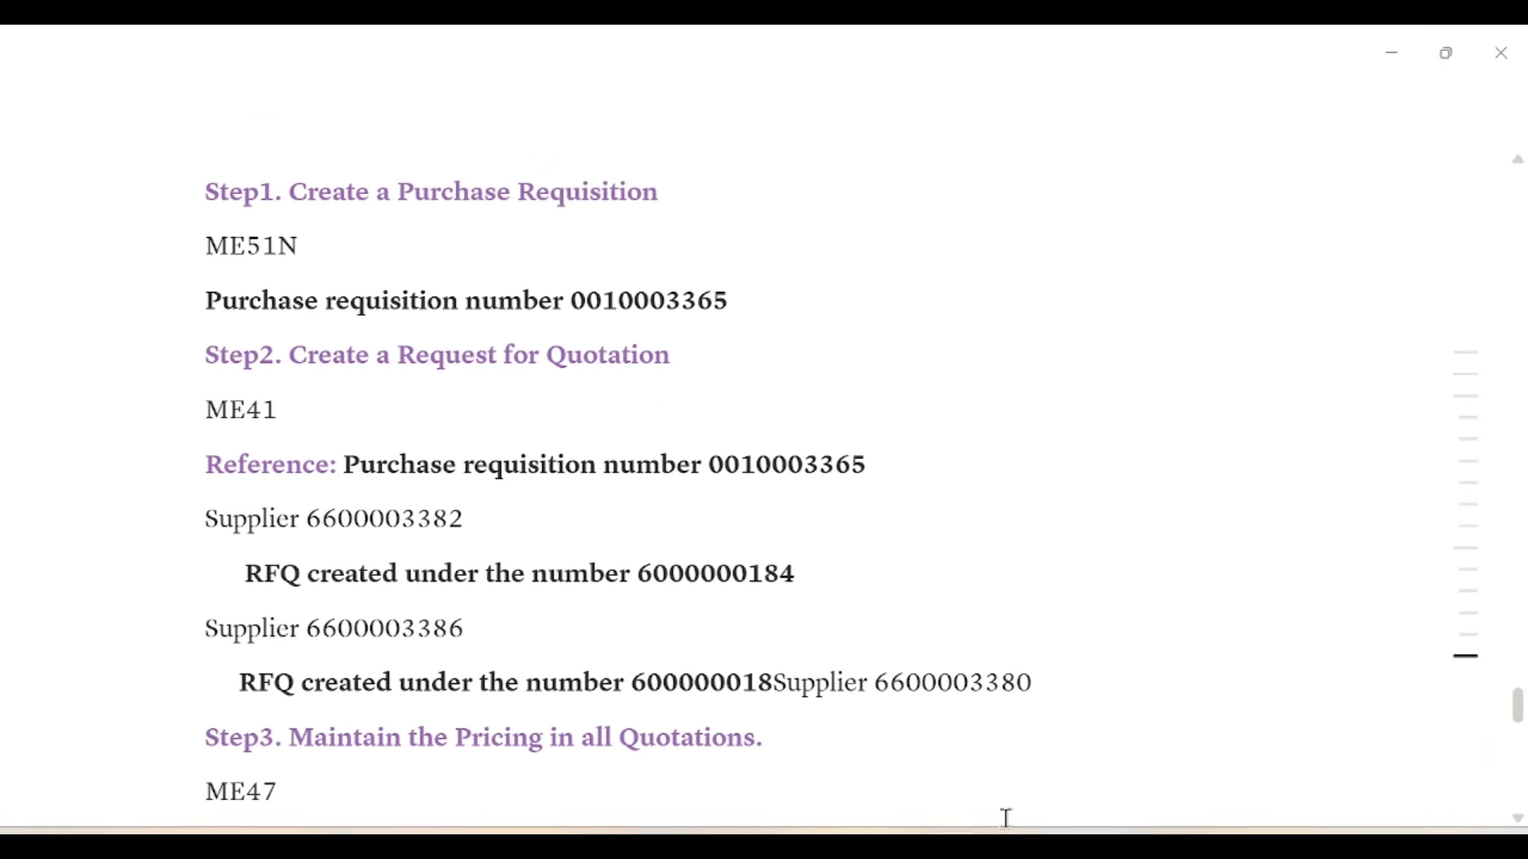
{"action": "type", "text": "5"}
{"action": "key", "text": "Return"}
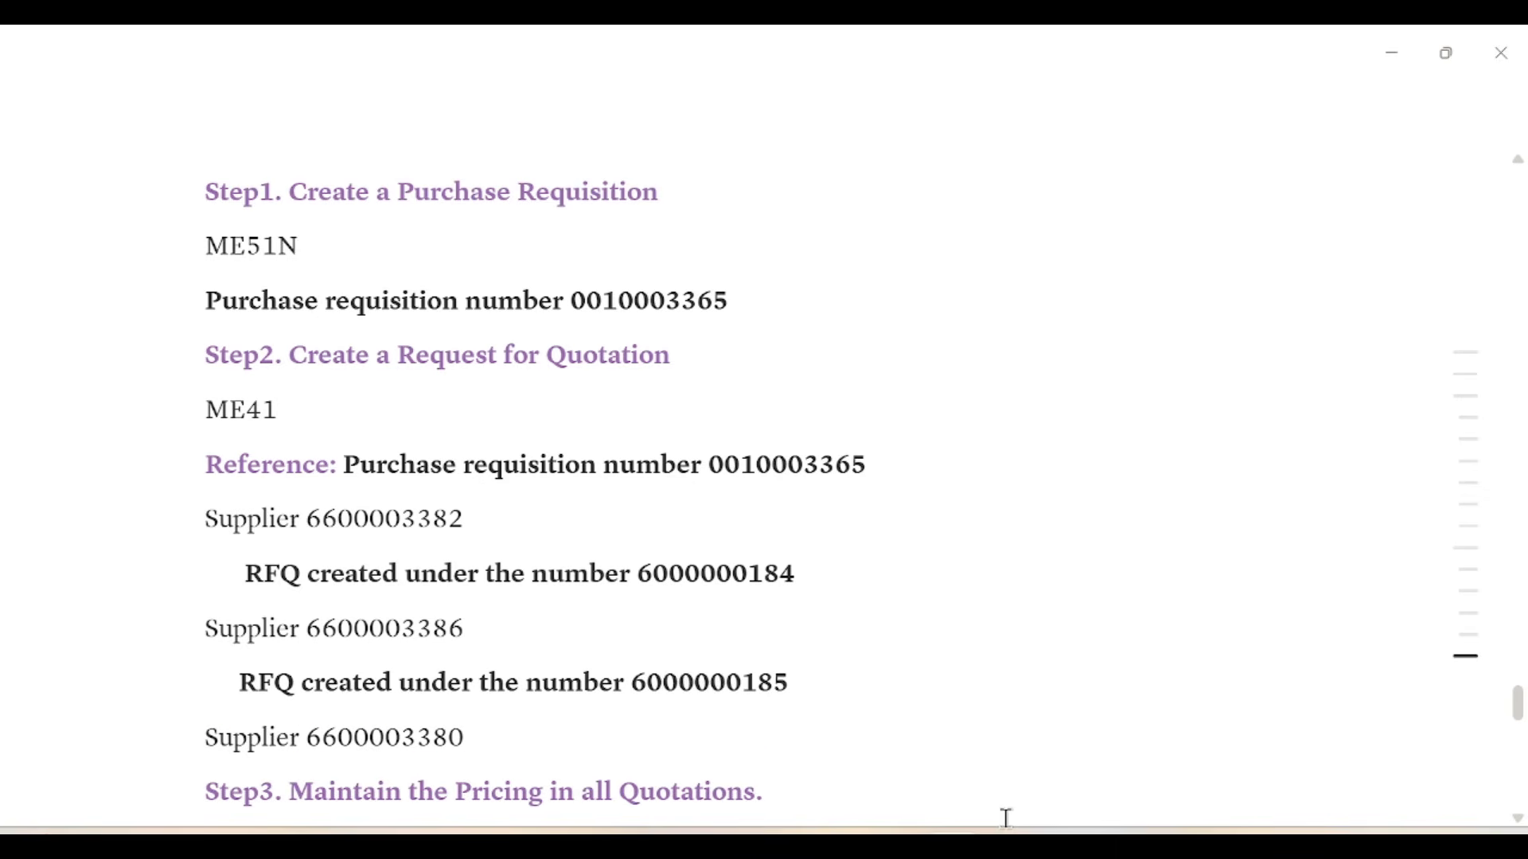
- Add an indented empty line below the third supplier in the notes and switch back to the RFQ's supplier address in SAP
{"action": "left_click", "coordinate": [528, 724]}
{"action": "key", "text": "Return"}
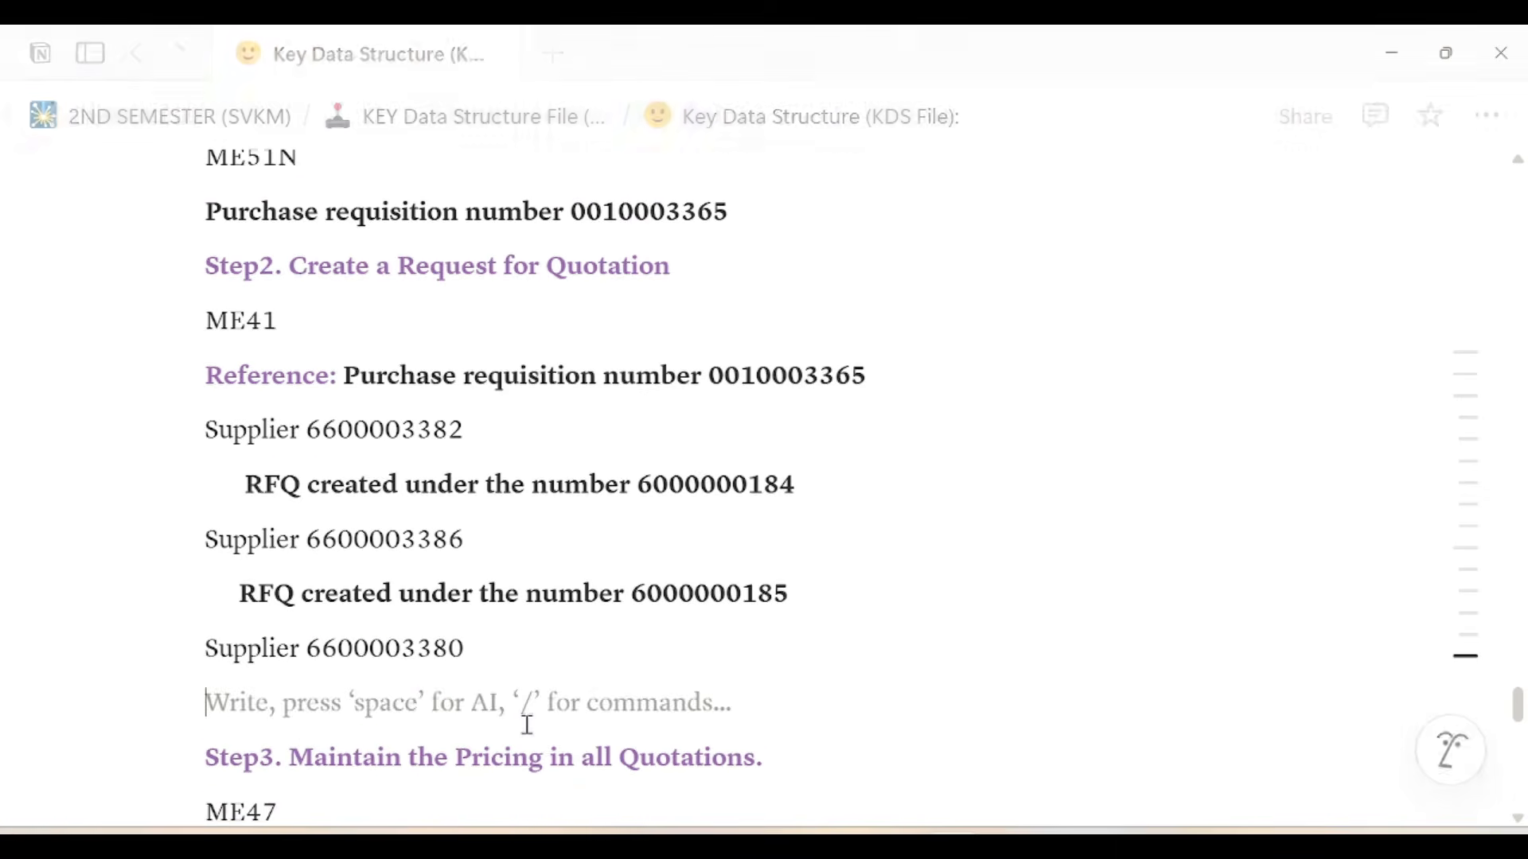
{"action": "key", "text": "Tab"}
{"action": "key", "text": "alt+Tab"}
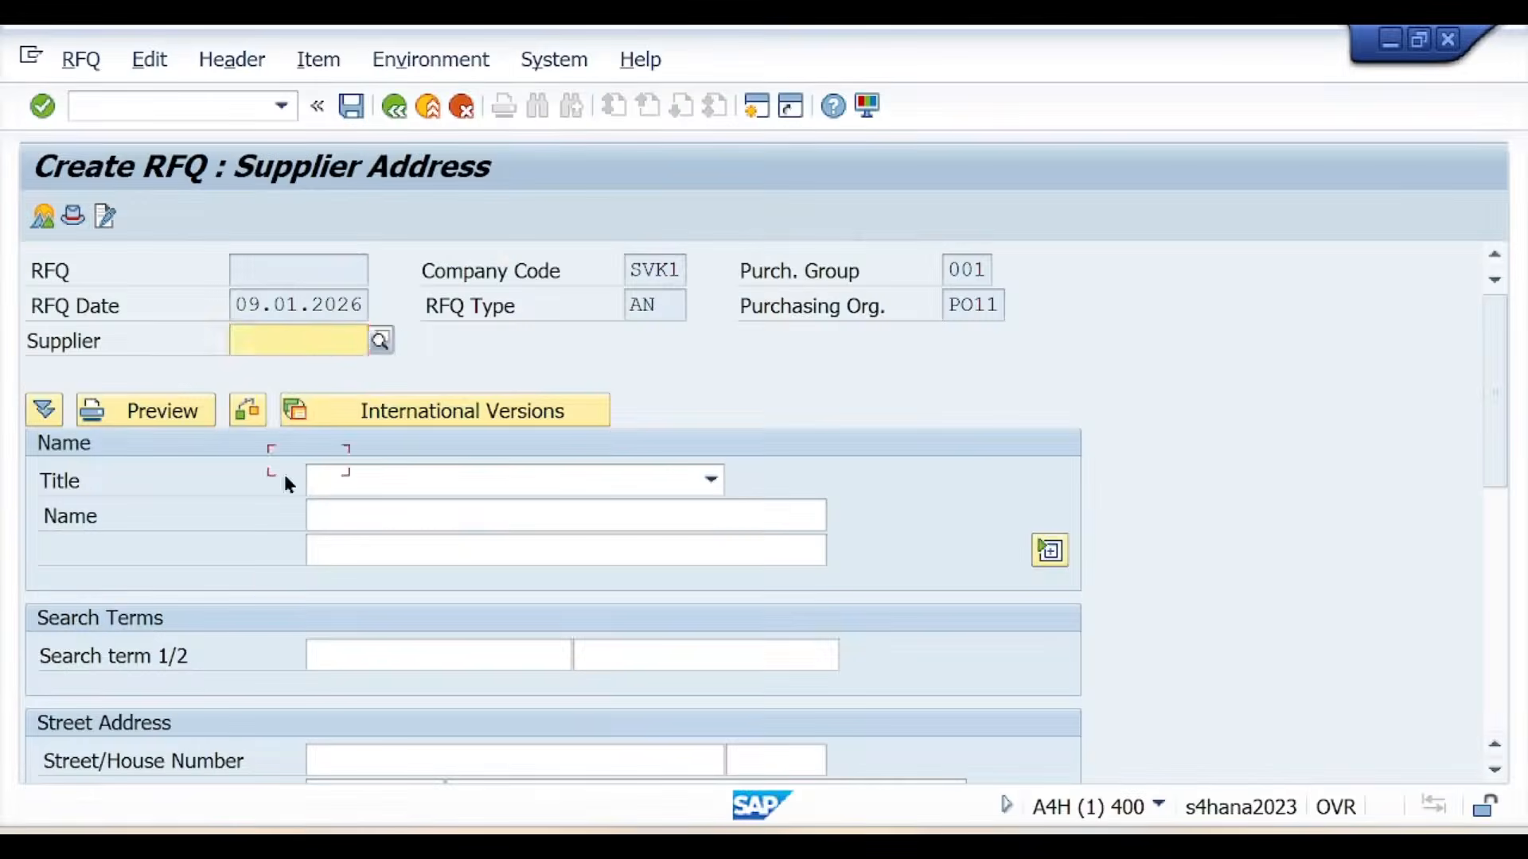
- Copy the third supplier's number from the Notion notes and enter it as the supplier of the new RFQ in SAP
{"action": "key", "text": "alt+Tab"}
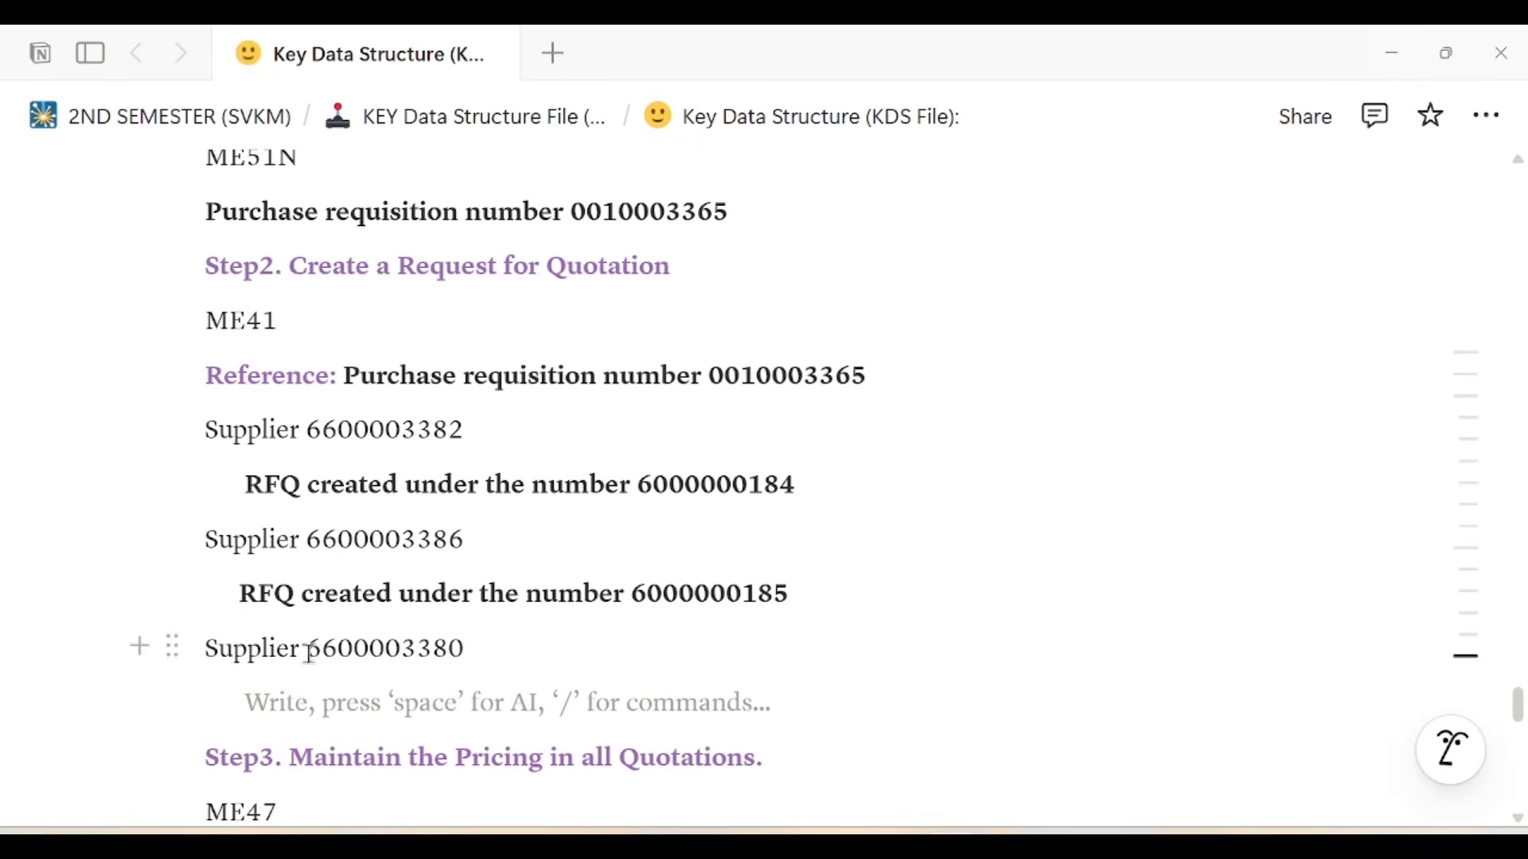
{"action": "left_click_drag", "start_coordinate": [310, 652], "coordinate": [467, 651]}
{"action": "key", "text": "ctrl+c"}
{"action": "key", "text": "alt+Tab"}
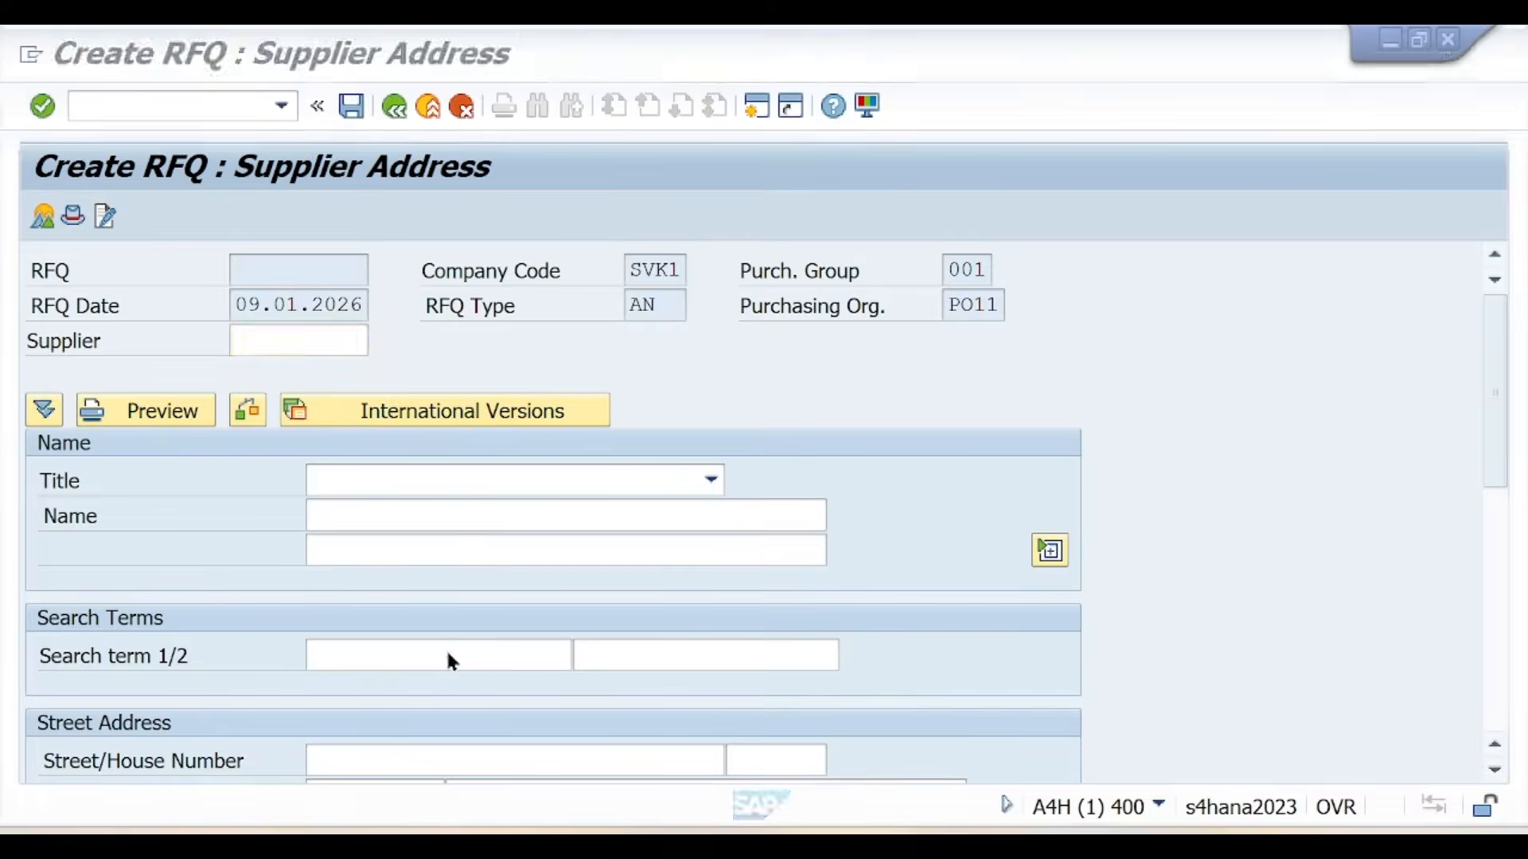
{"action": "key", "text": "ctrl+v"}
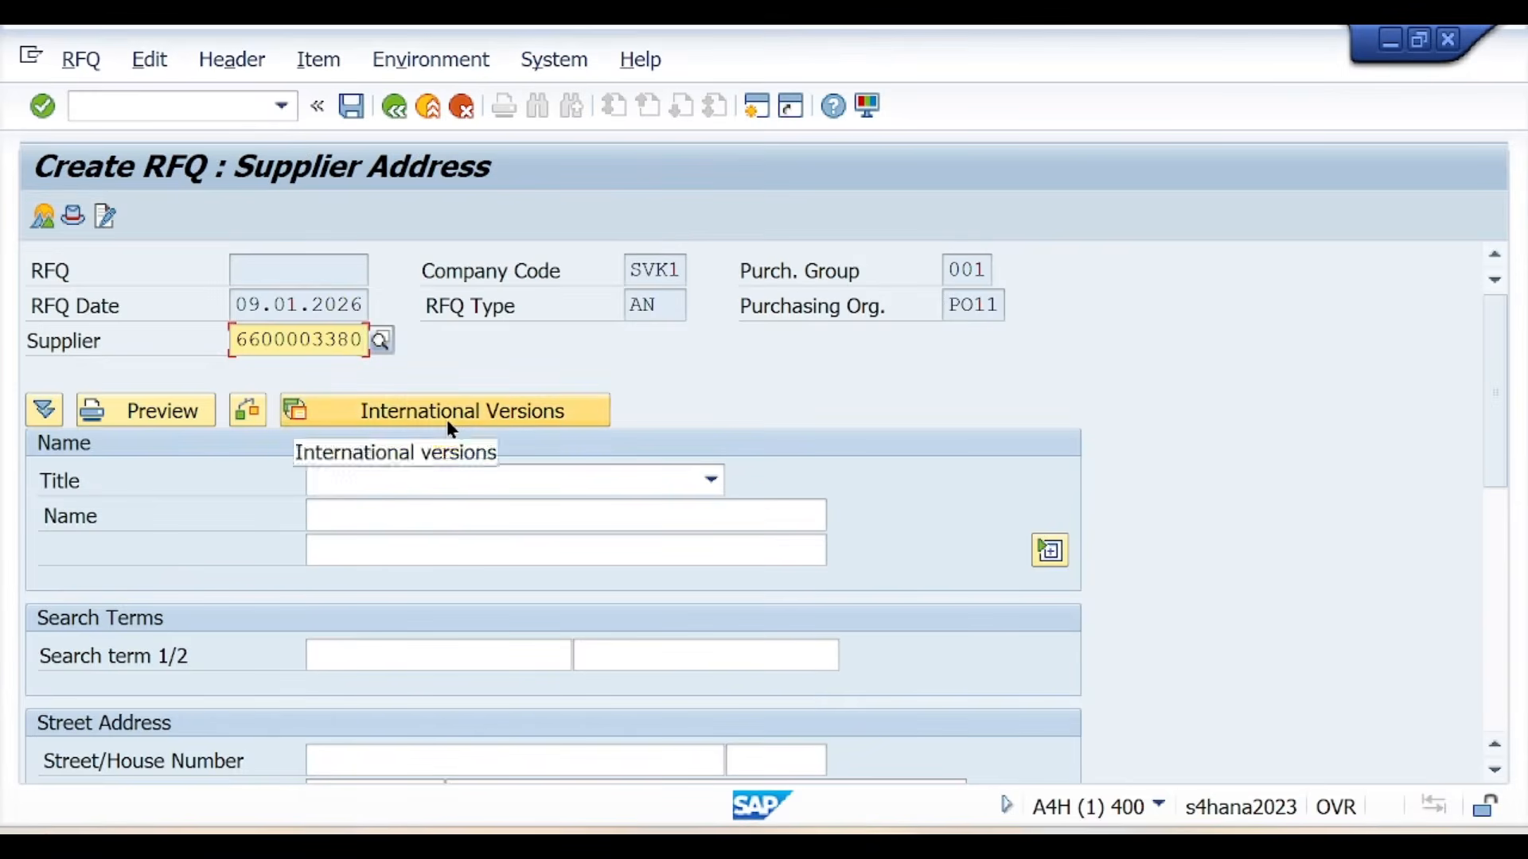
{"action": "key", "text": "Return"}
- Review the third supplier's address data and save the RFQ, choosing to save anyway despite the missing message record
{"action": "scroll", "coordinate": [876, 469], "scroll_direction": "down", "scroll_amount": 2}
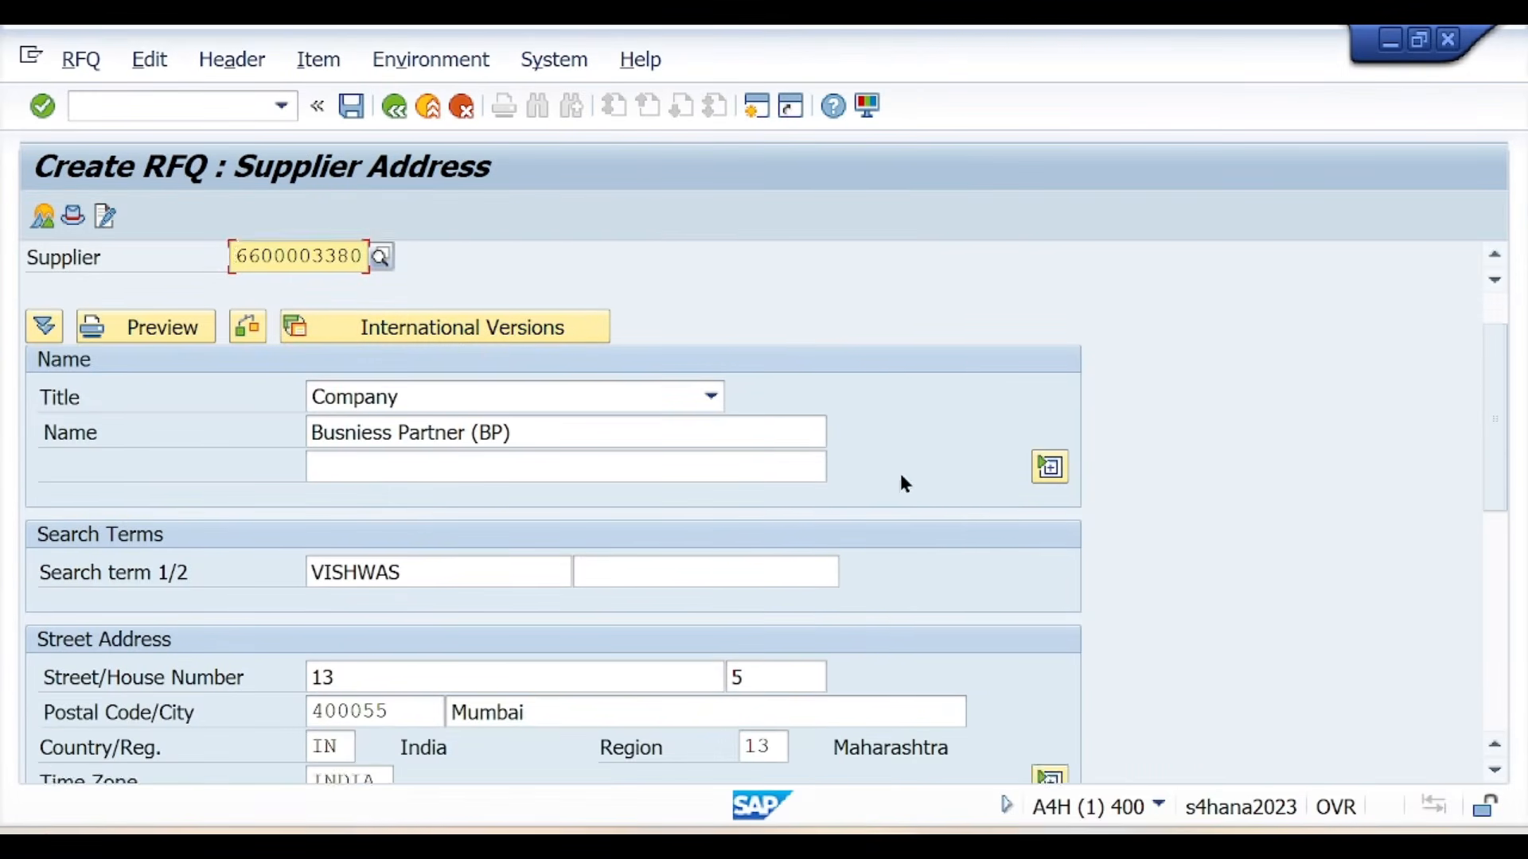
{"action": "scroll", "coordinate": [915, 501], "scroll_direction": "down", "scroll_amount": 6}
{"action": "scroll", "coordinate": [945, 535], "scroll_direction": "up", "scroll_amount": 3}
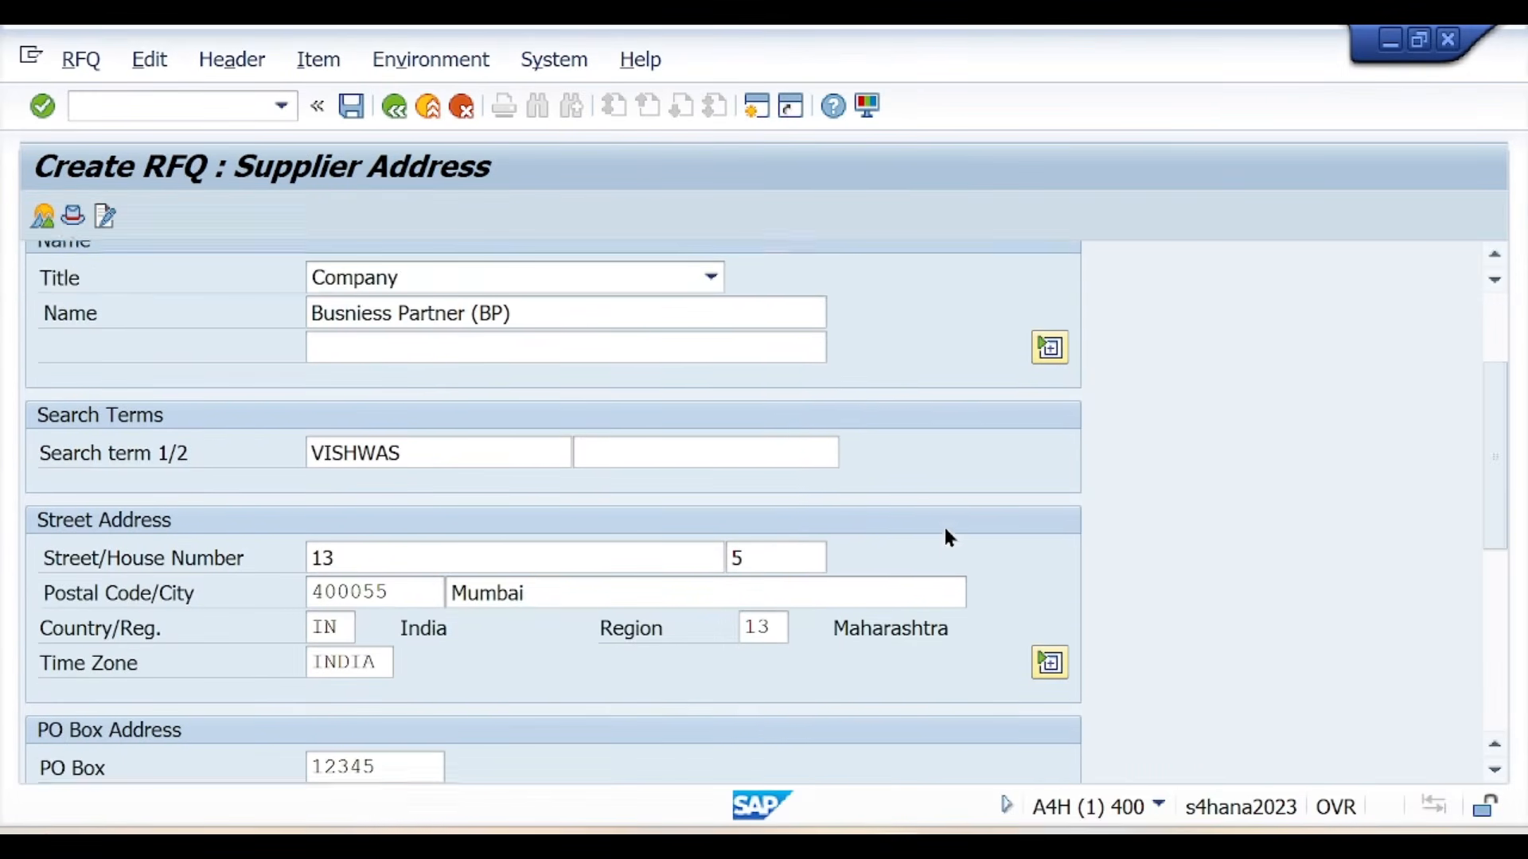
{"action": "scroll", "coordinate": [944, 531], "scroll_direction": "up", "scroll_amount": 5}
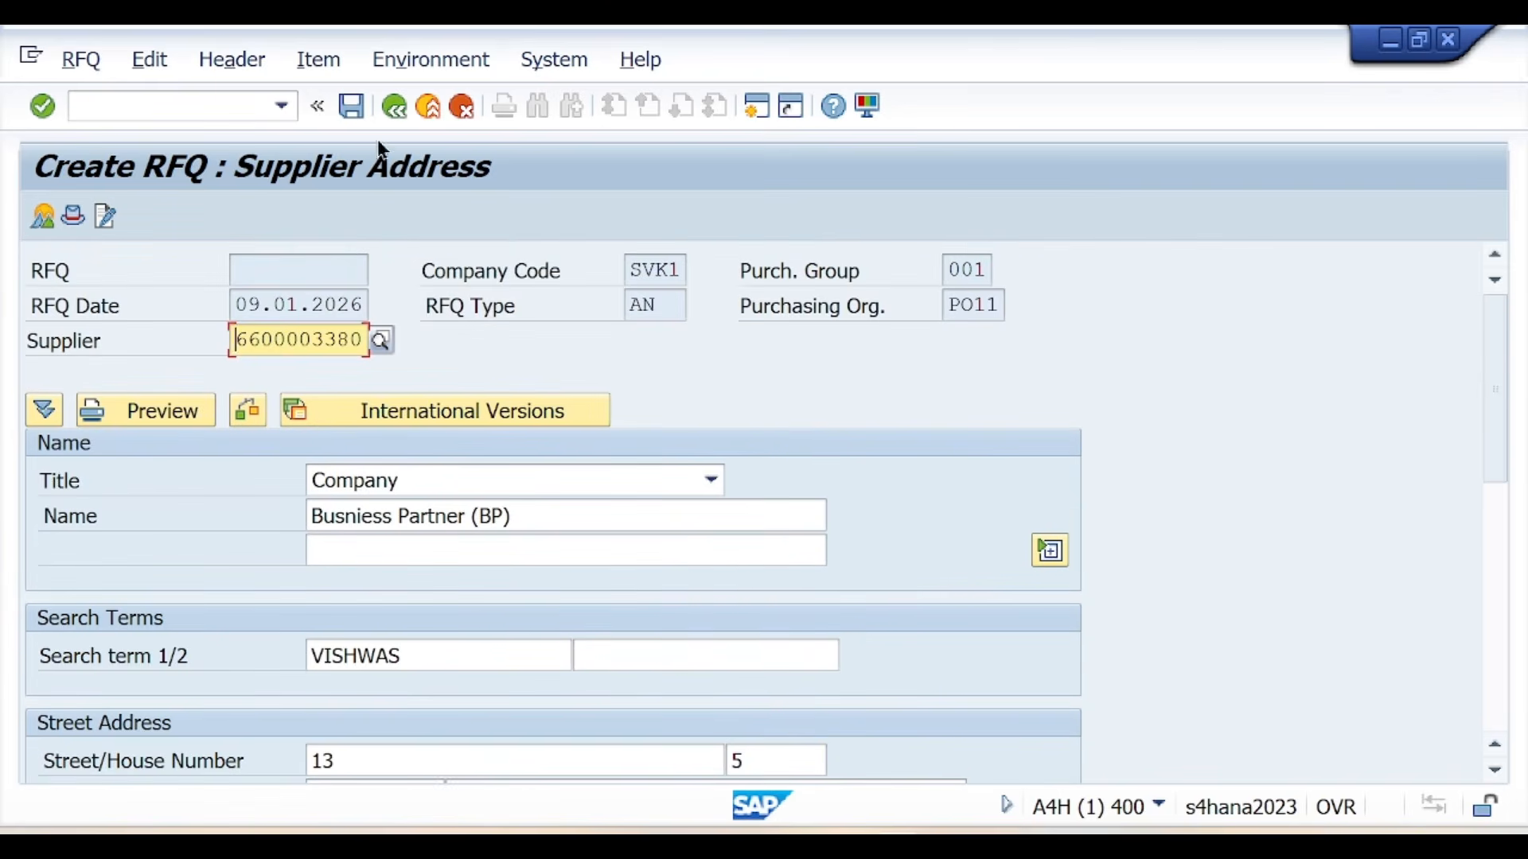
{"action": "left_click", "coordinate": [356, 103]}
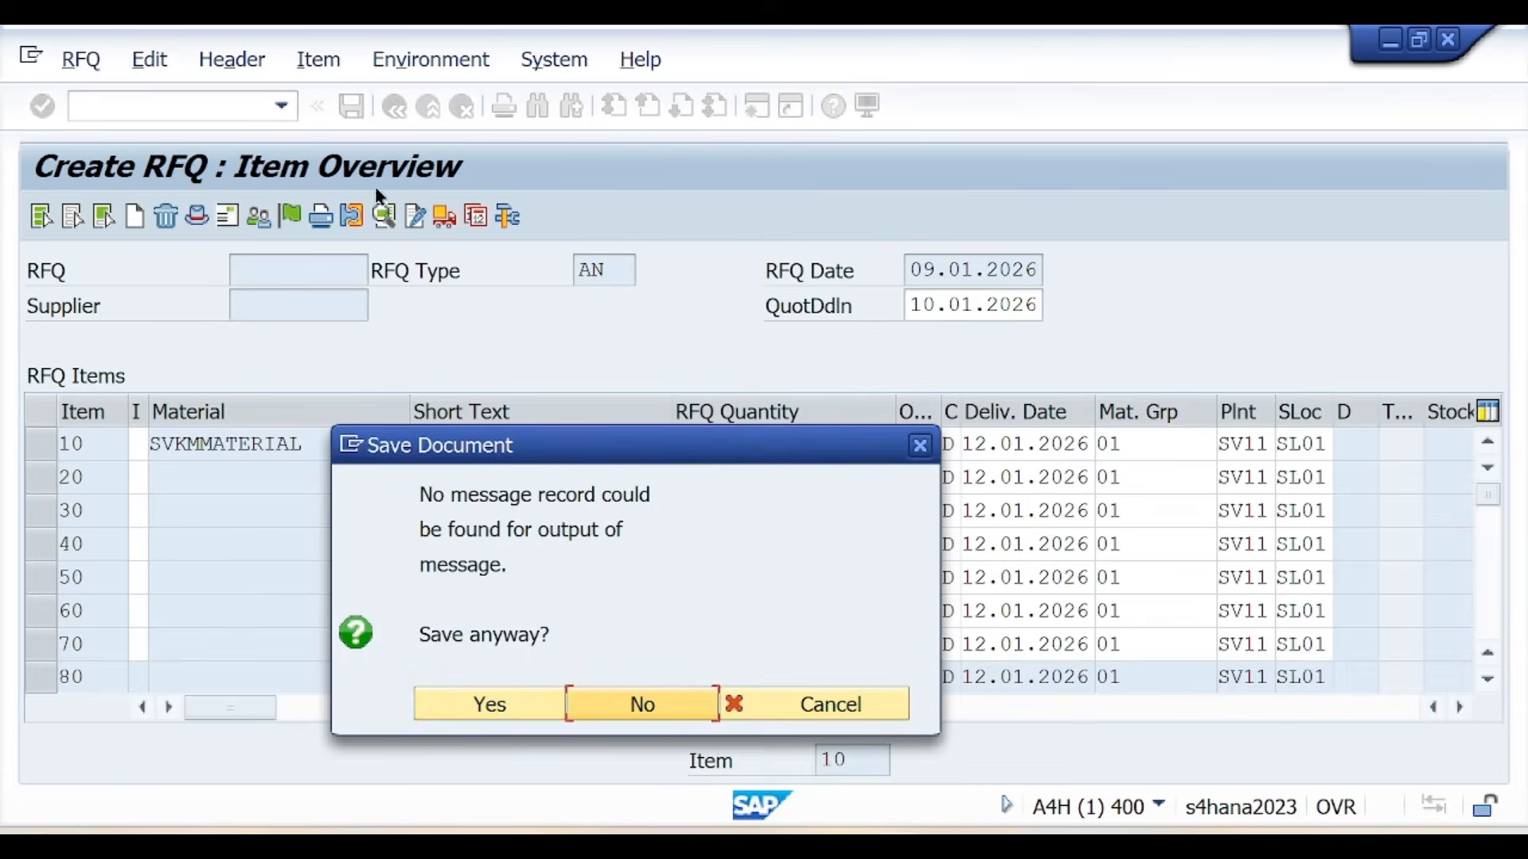
{"action": "left_click", "coordinate": [498, 706]}
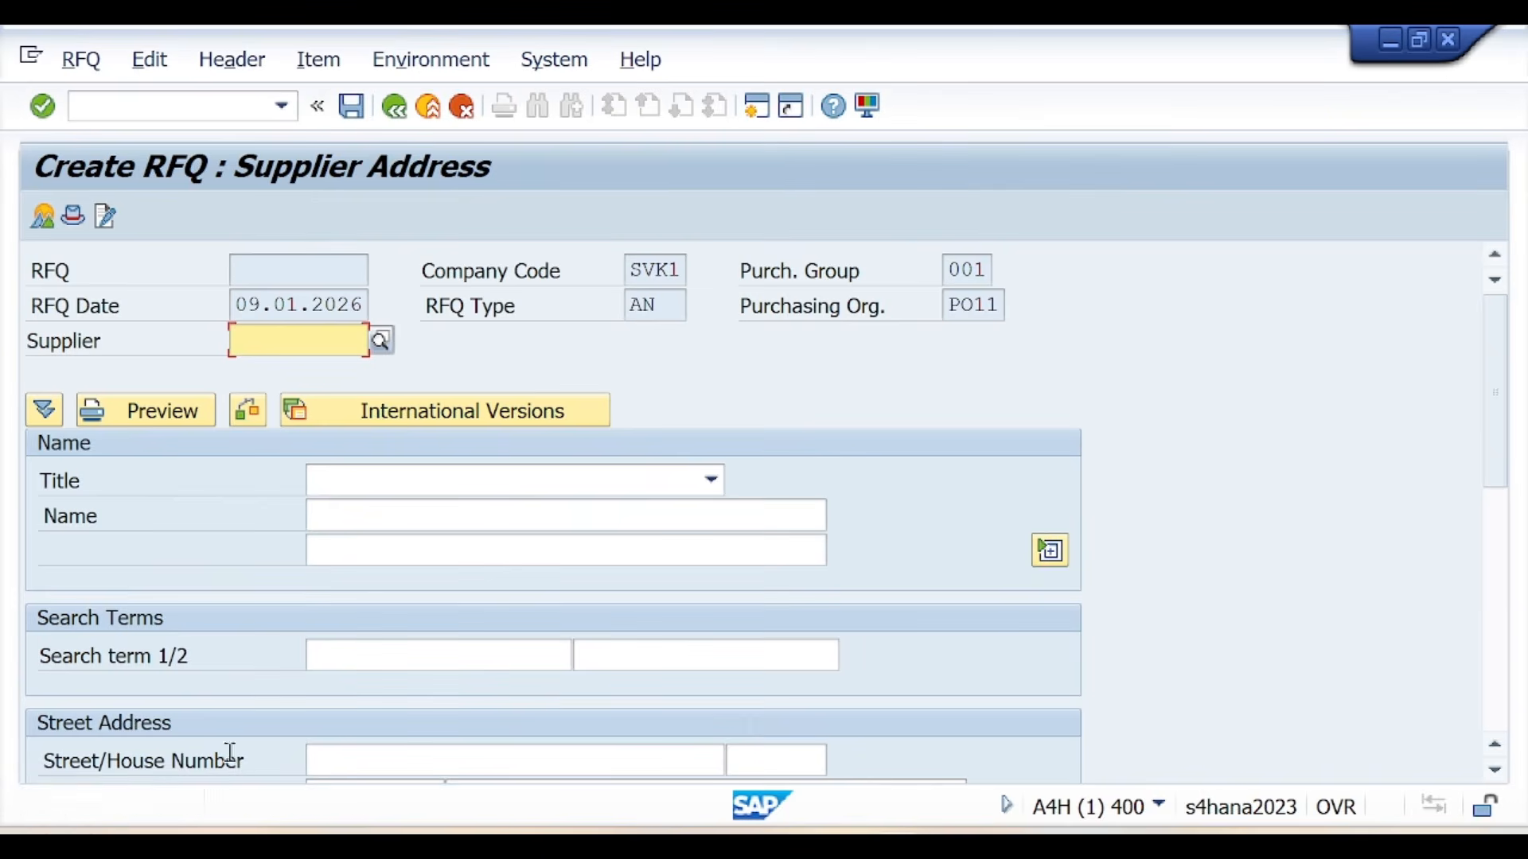
- Open the details of the third RFQ's creation message, copy its text with the RFQ number and close the details
{"action": "double_click", "coordinate": [191, 809]}
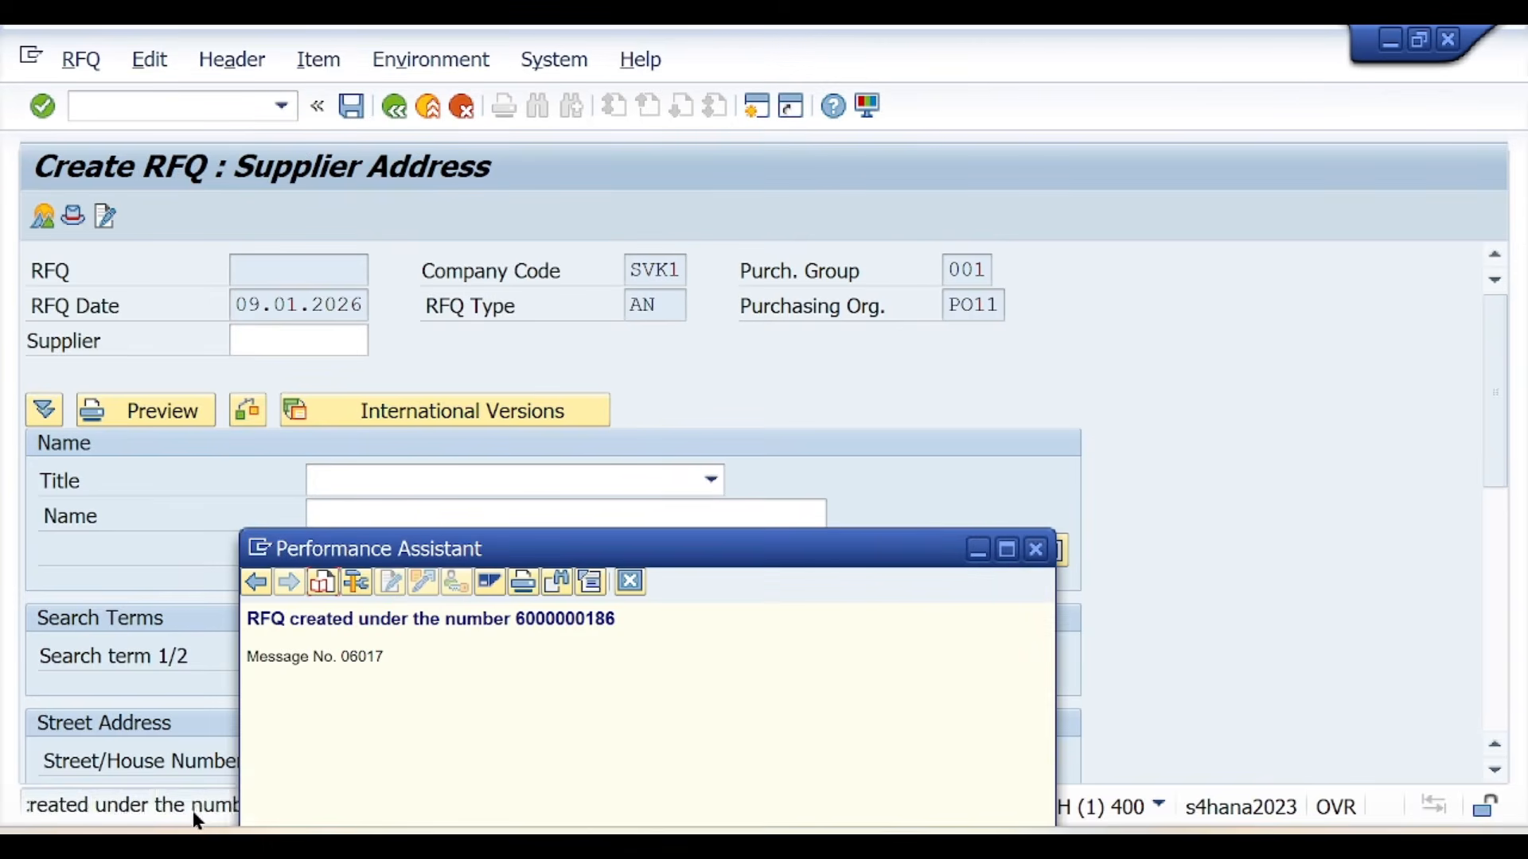
{"action": "left_click_drag", "start_coordinate": [636, 629], "coordinate": [253, 645]}
{"action": "key", "text": "ctrl+c"}
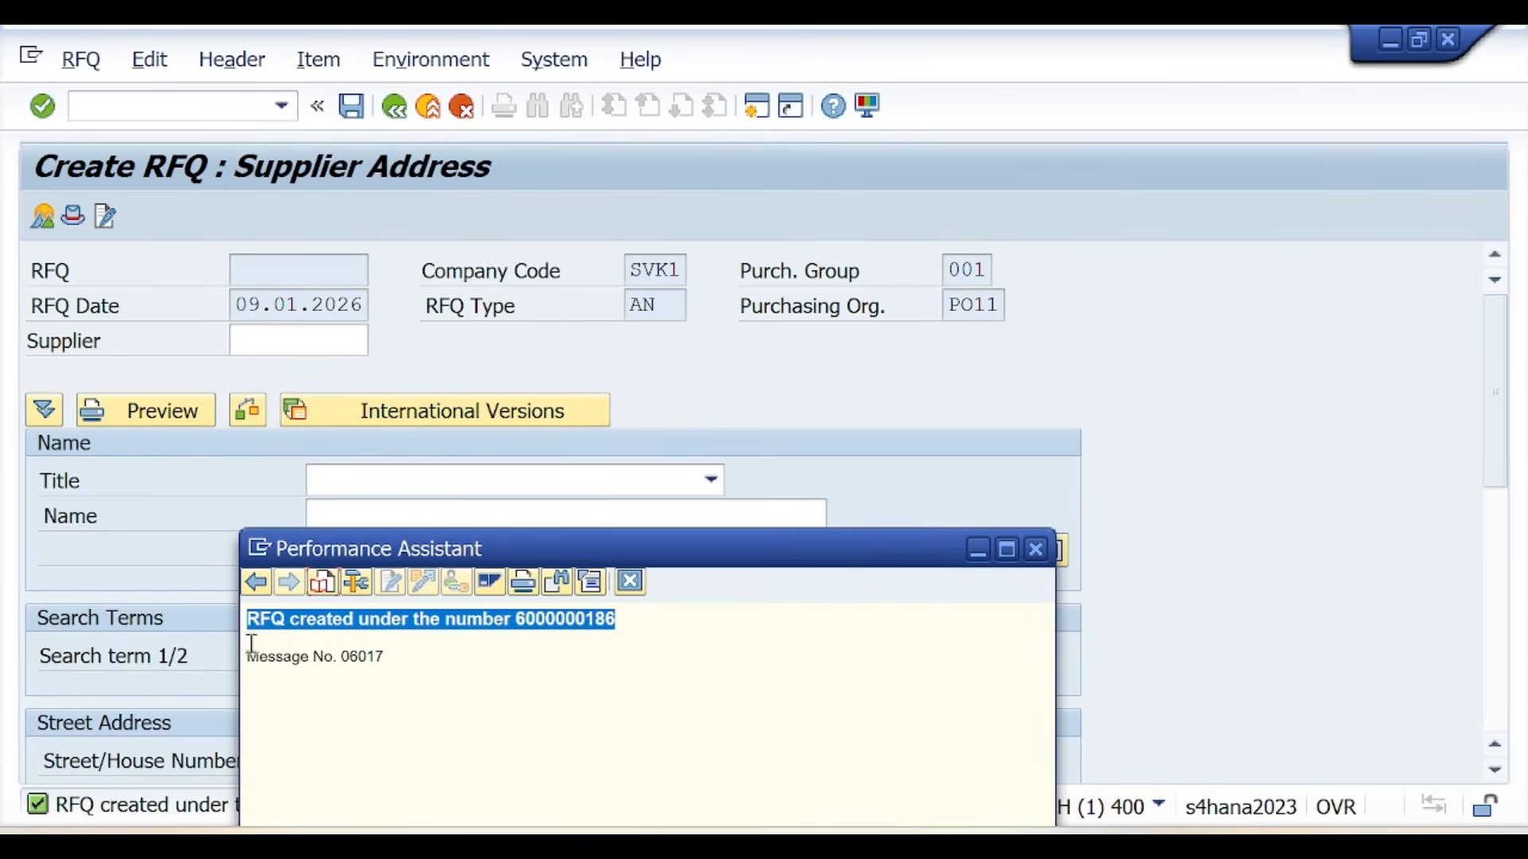
{"action": "left_click", "coordinate": [1036, 549]}
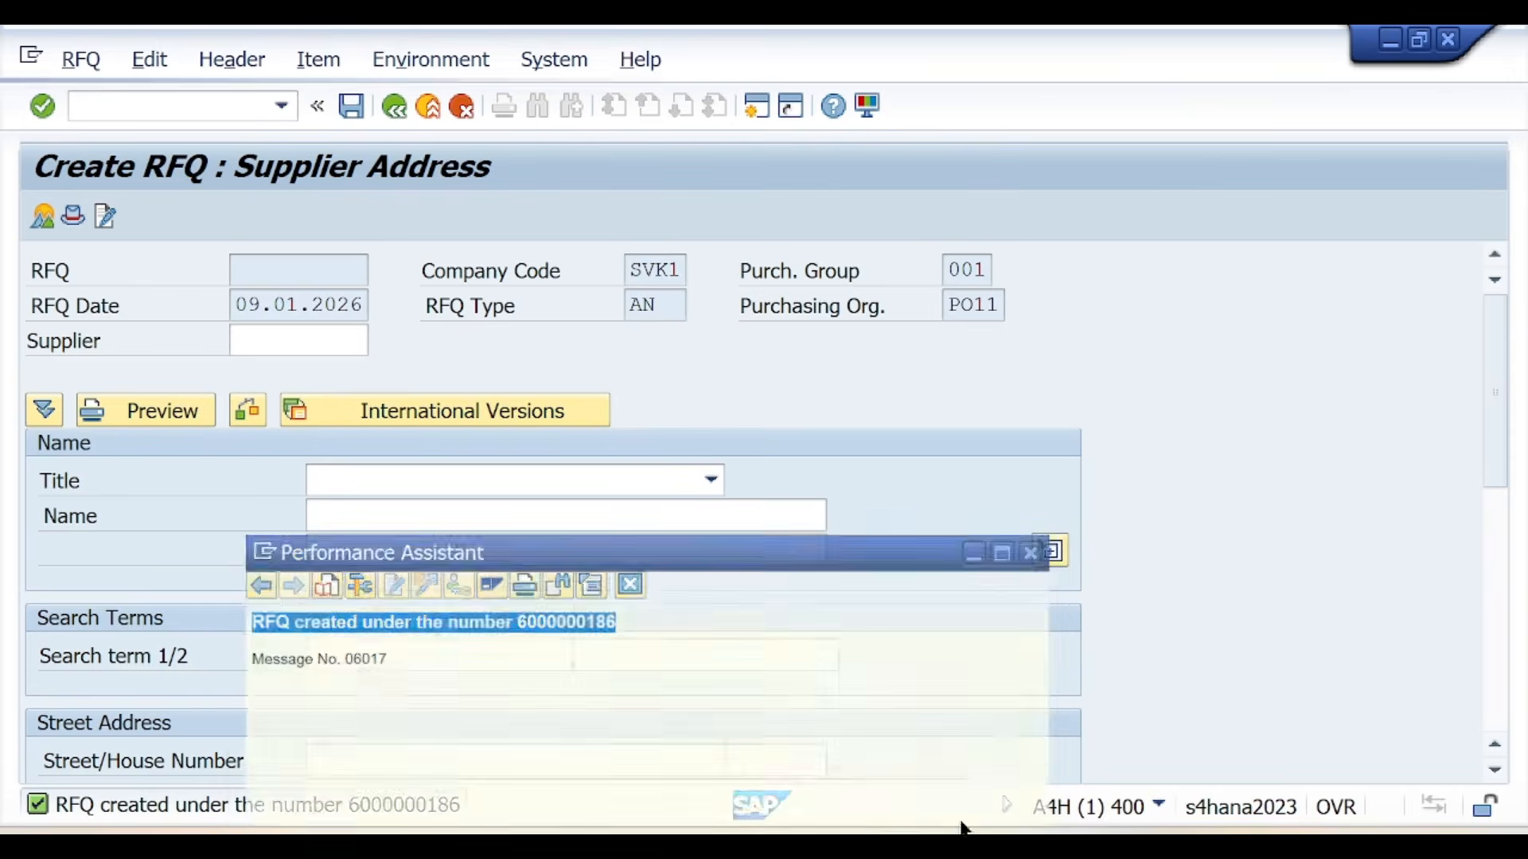
- Switch to the Notion notes and paste the third RFQ's creation message on an indented line below the third supplier
{"action": "key", "text": "alt+Tab"}
{"action": "left_click", "coordinate": [500, 656]}
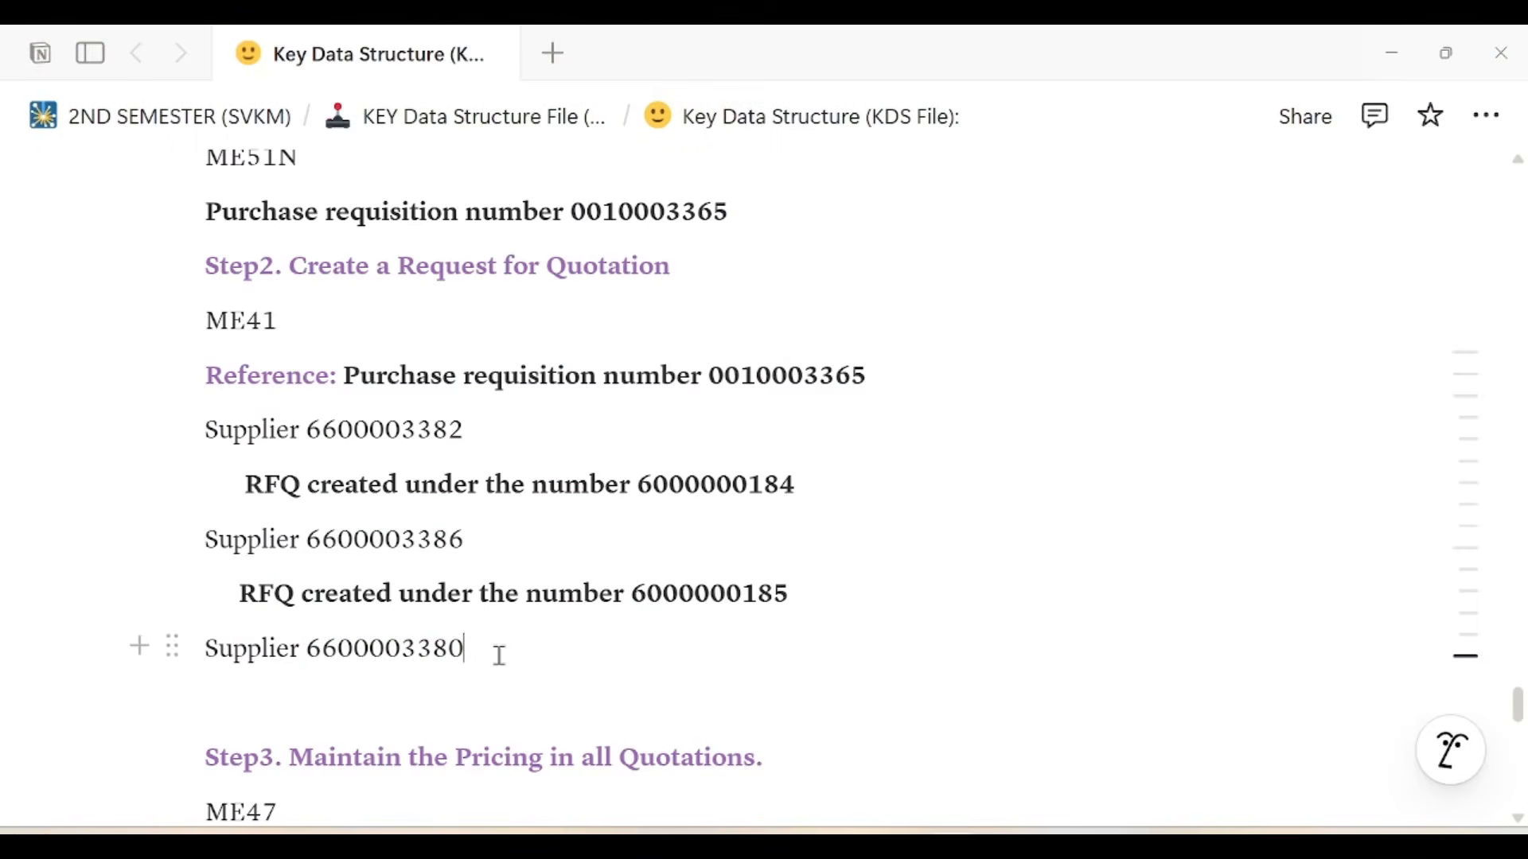
{"action": "key", "text": "Return"}
{"action": "key", "text": "ctrl+v"}
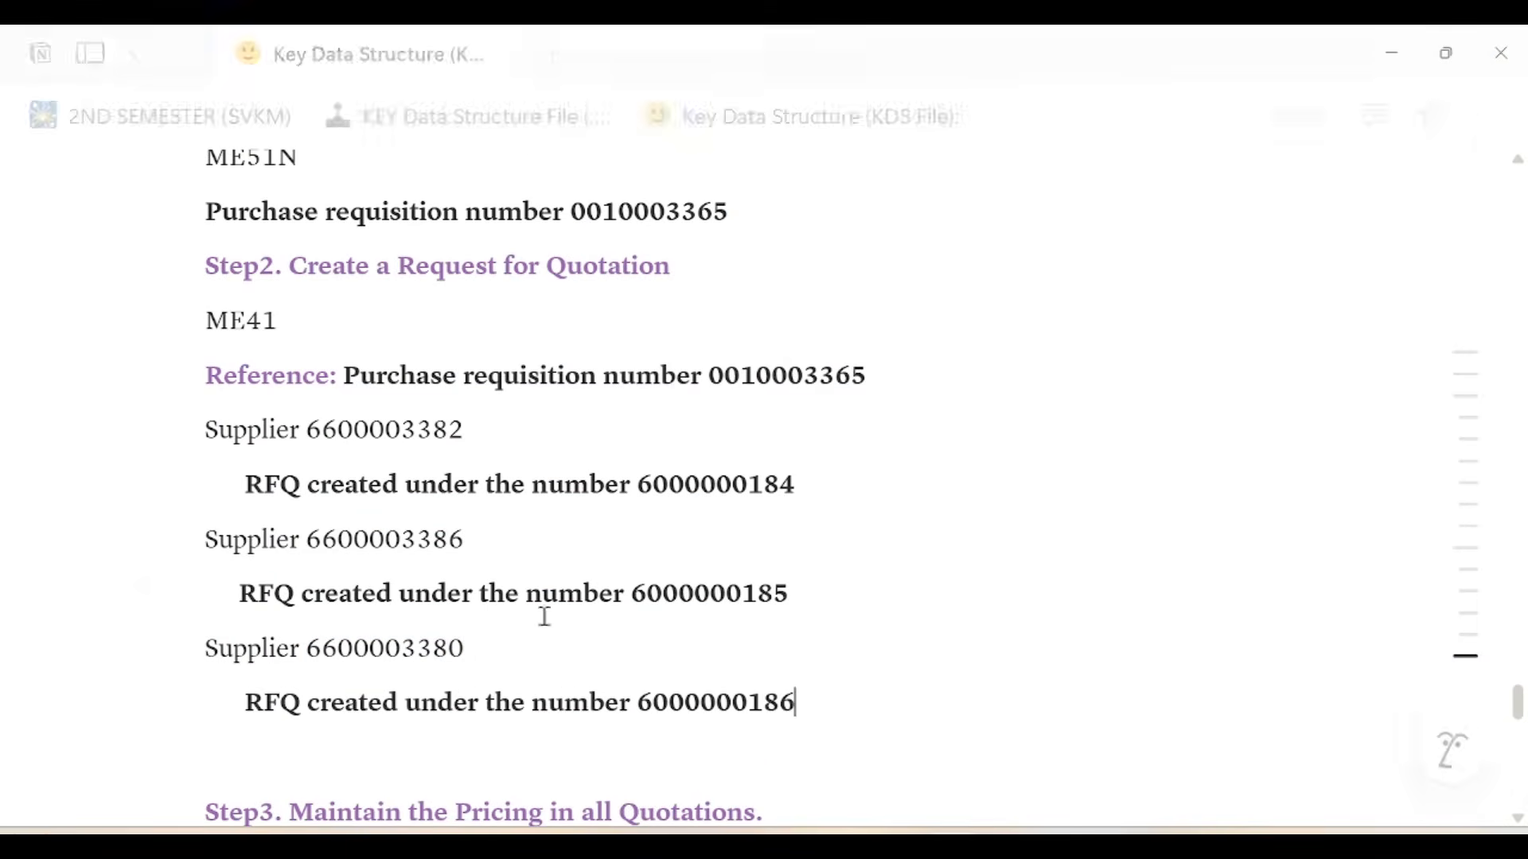
- Review the recorded supplier and RFQ entries and the procurement steps that follow them in the notes
{"action": "scroll", "coordinate": [556, 621], "scroll_direction": "down", "scroll_amount": 2}
{"action": "scroll", "coordinate": [588, 611], "scroll_direction": "up", "scroll_amount": 2}
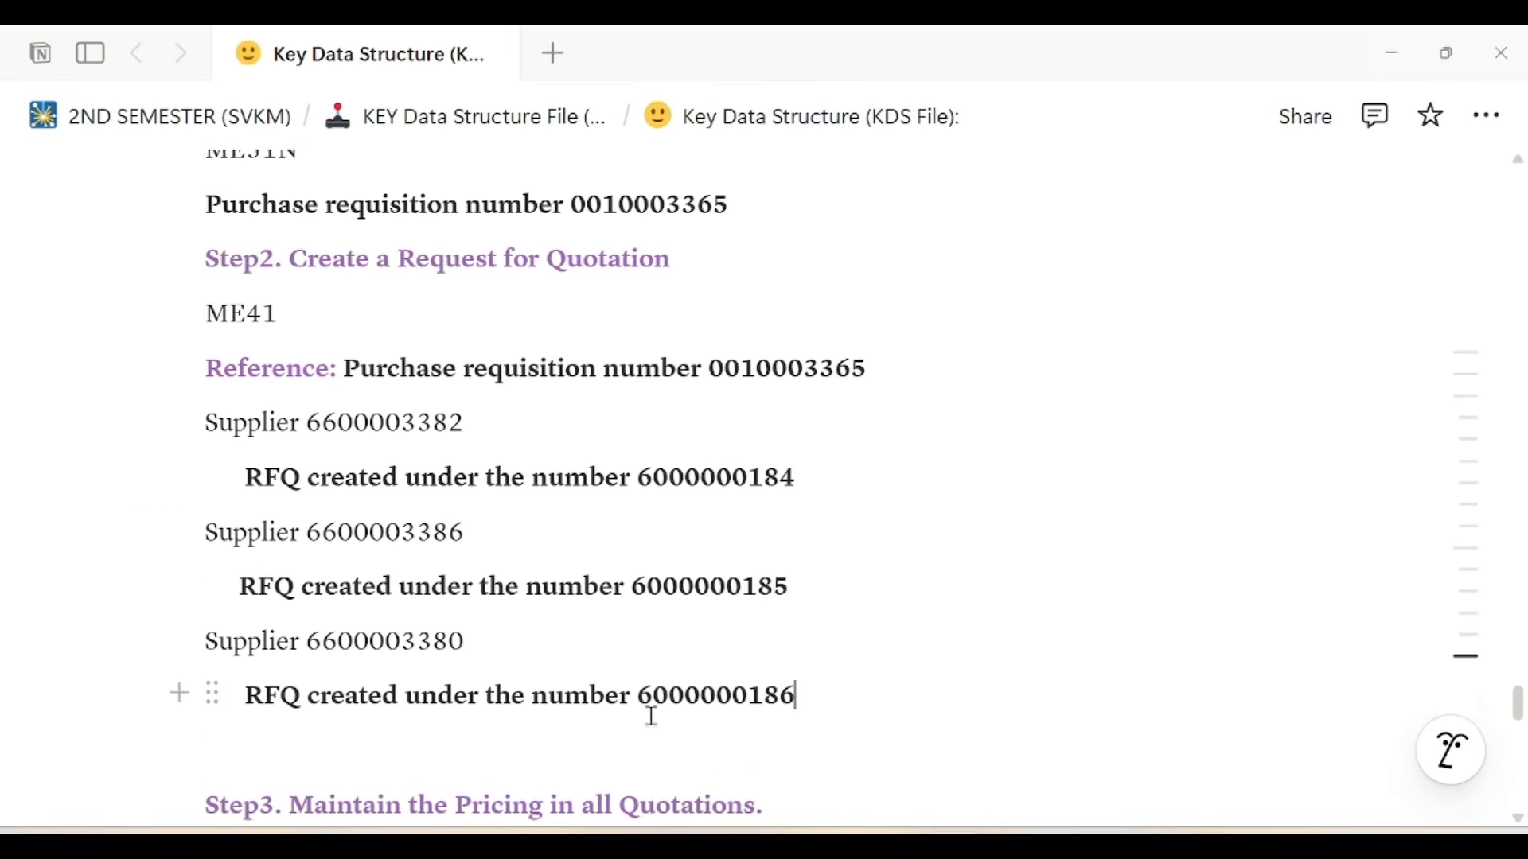
{"action": "scroll", "coordinate": [653, 717], "scroll_direction": "down", "scroll_amount": 3}
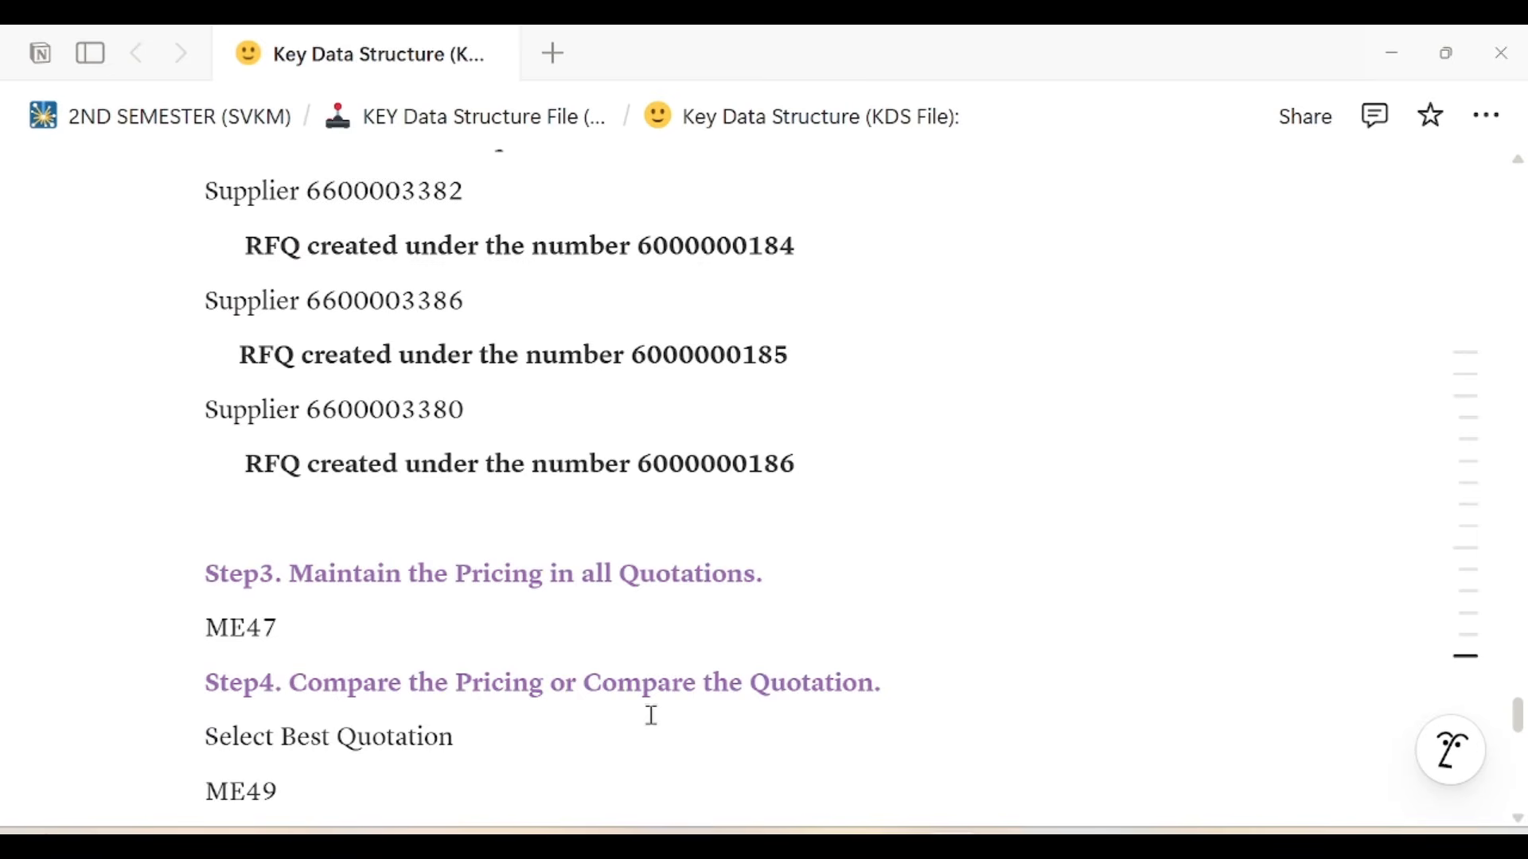
{"action": "scroll", "coordinate": [652, 716], "scroll_direction": "up", "scroll_amount": 2}
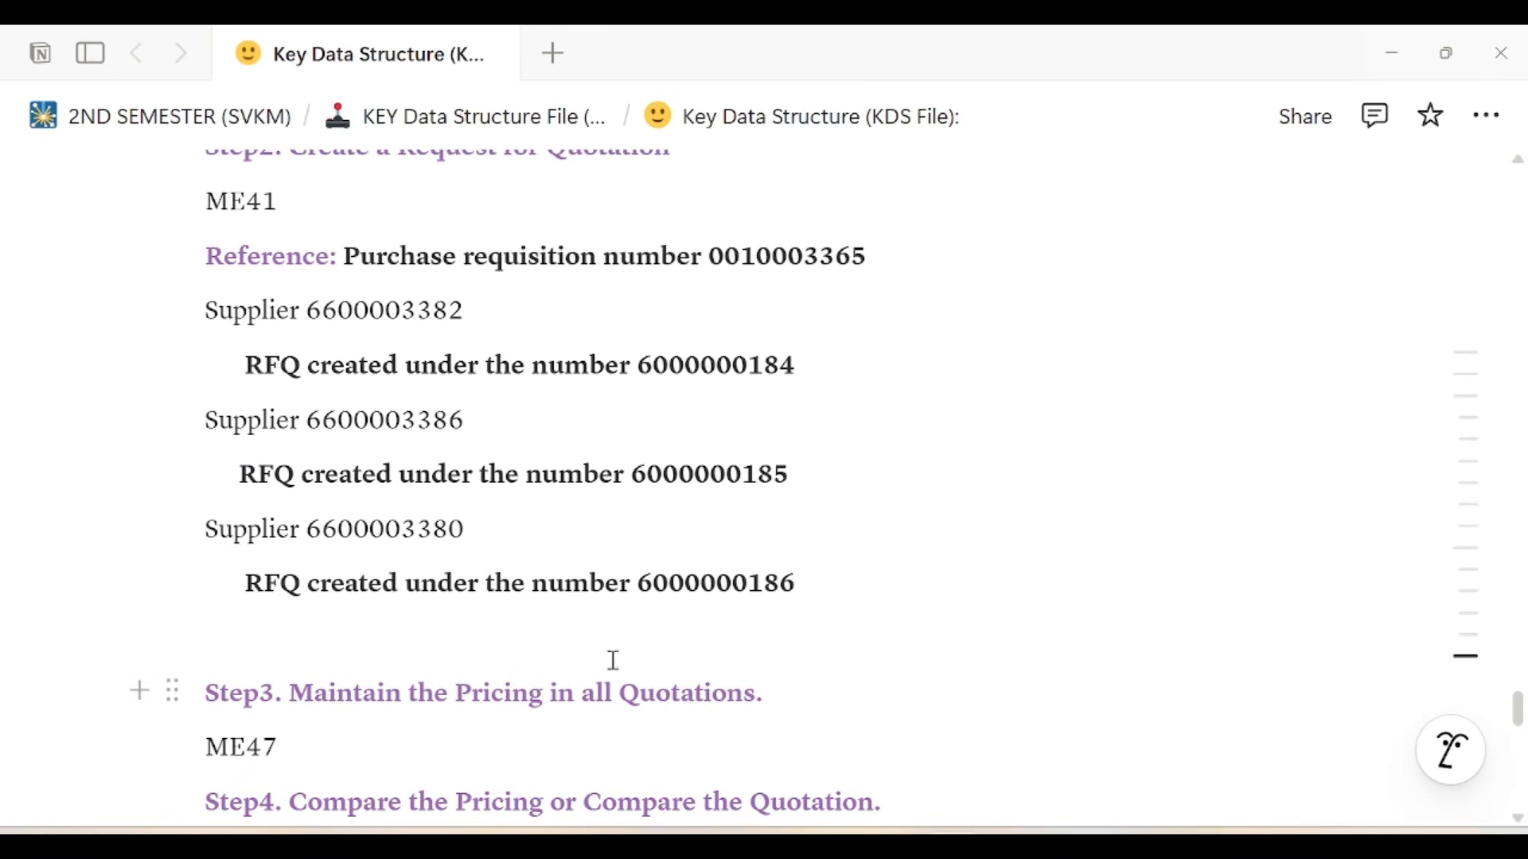
{"action": "scroll", "coordinate": [810, 705], "scroll_direction": "down", "scroll_amount": 5}
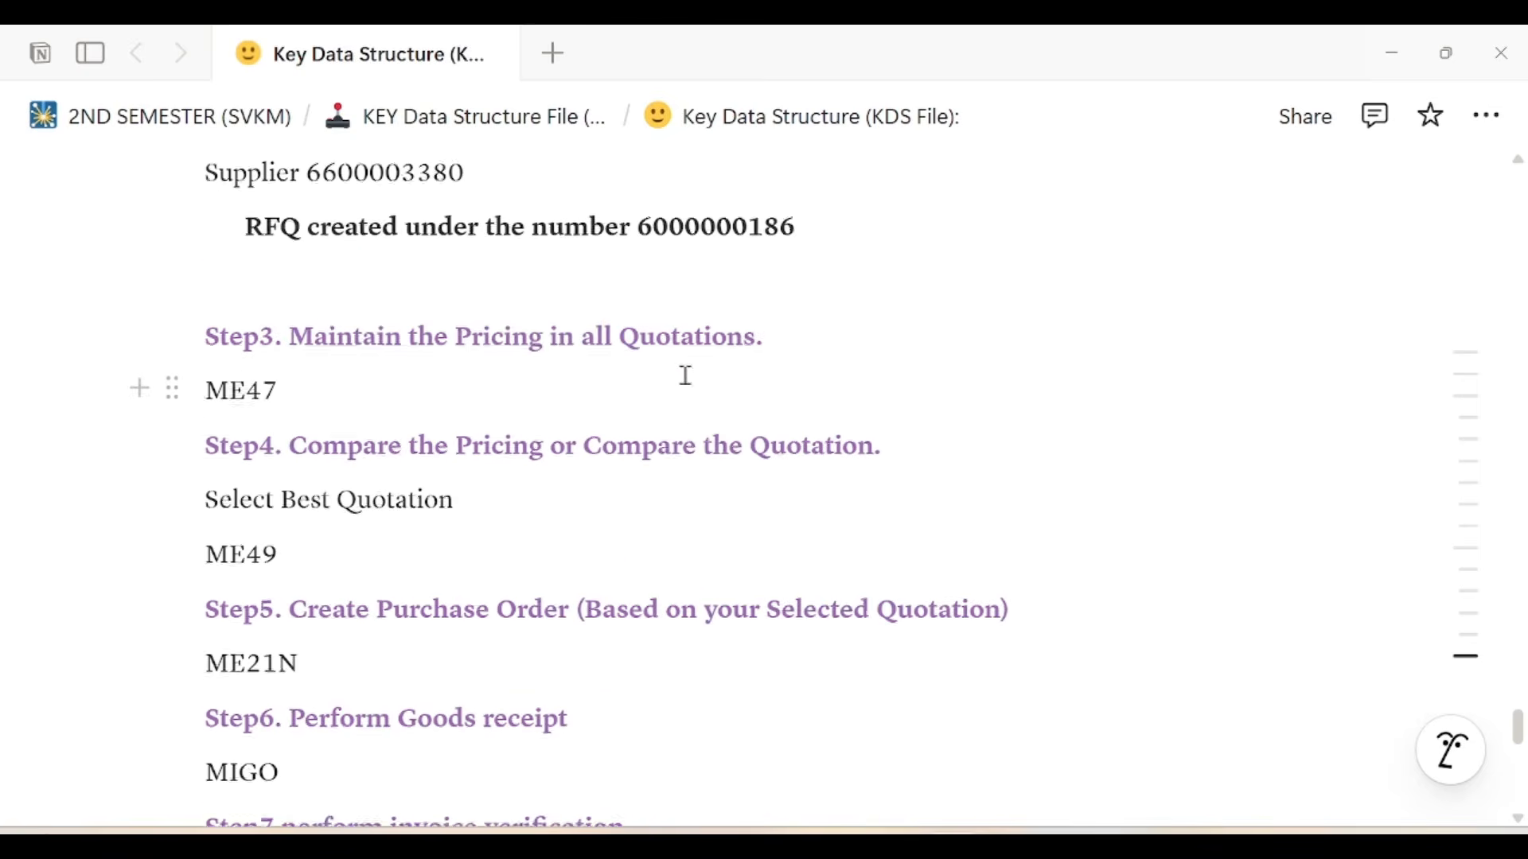
{"action": "scroll", "coordinate": [683, 375], "scroll_direction": "up", "scroll_amount": 2}
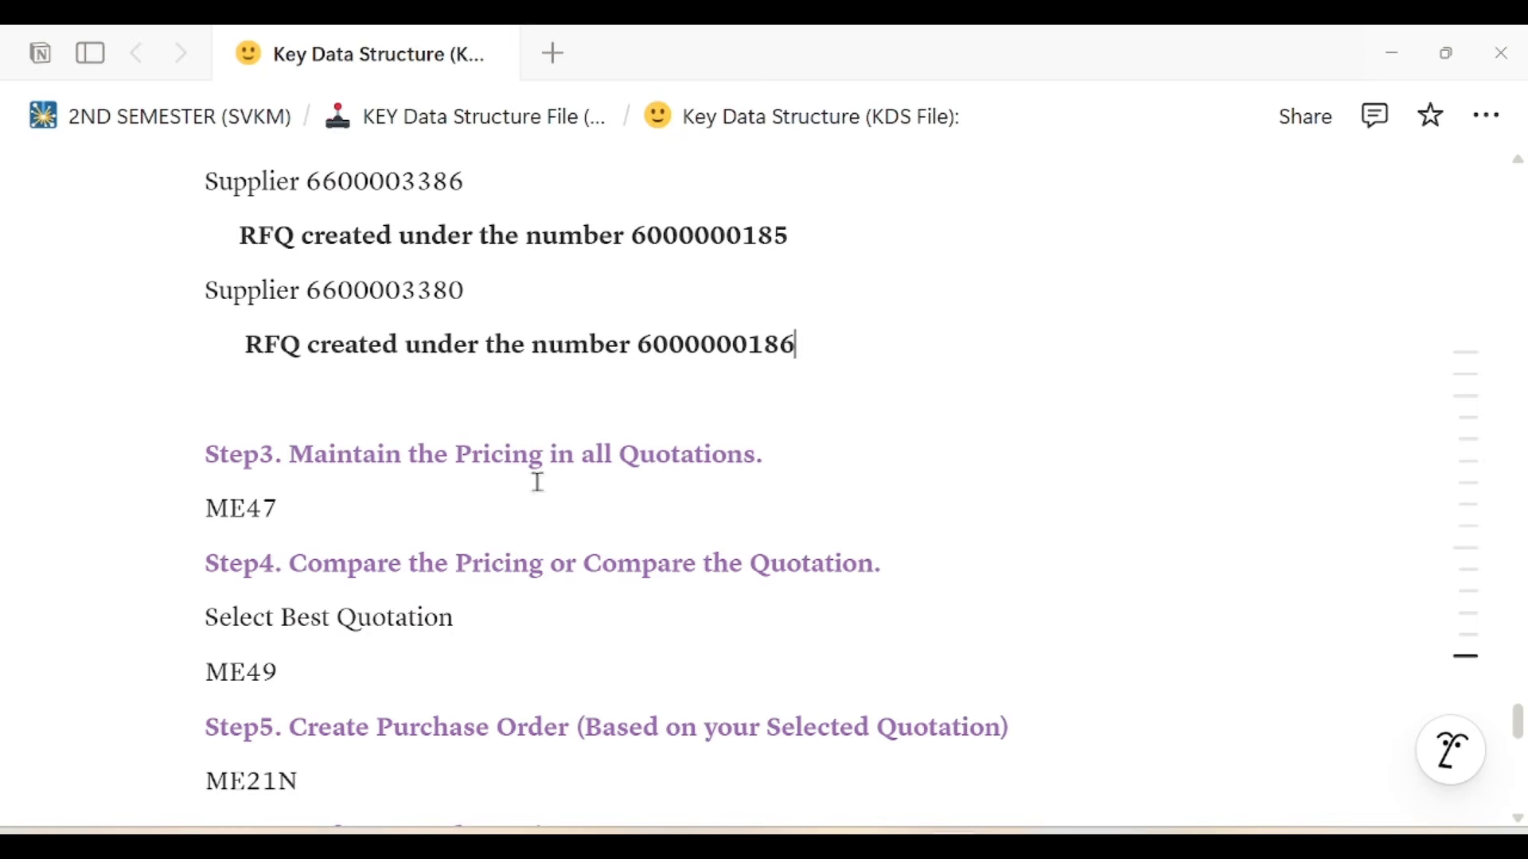
{"action": "scroll", "coordinate": [481, 443], "scroll_direction": "up", "scroll_amount": 3}
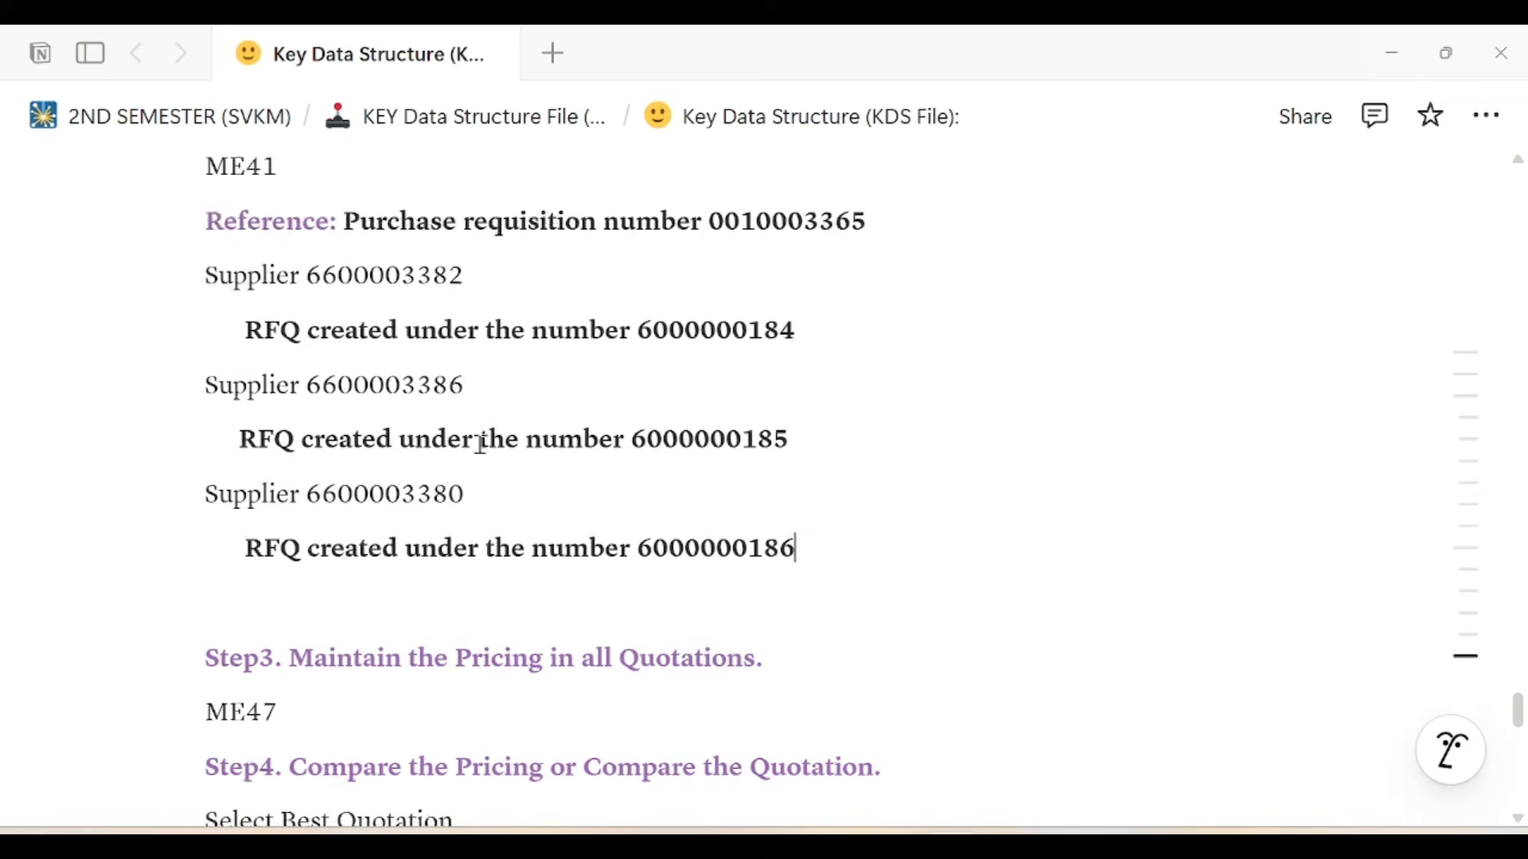
{"action": "scroll", "coordinate": [481, 443], "scroll_direction": "up", "scroll_amount": 2}
{"action": "scroll", "coordinate": [480, 733], "scroll_direction": "down", "scroll_amount": 3}
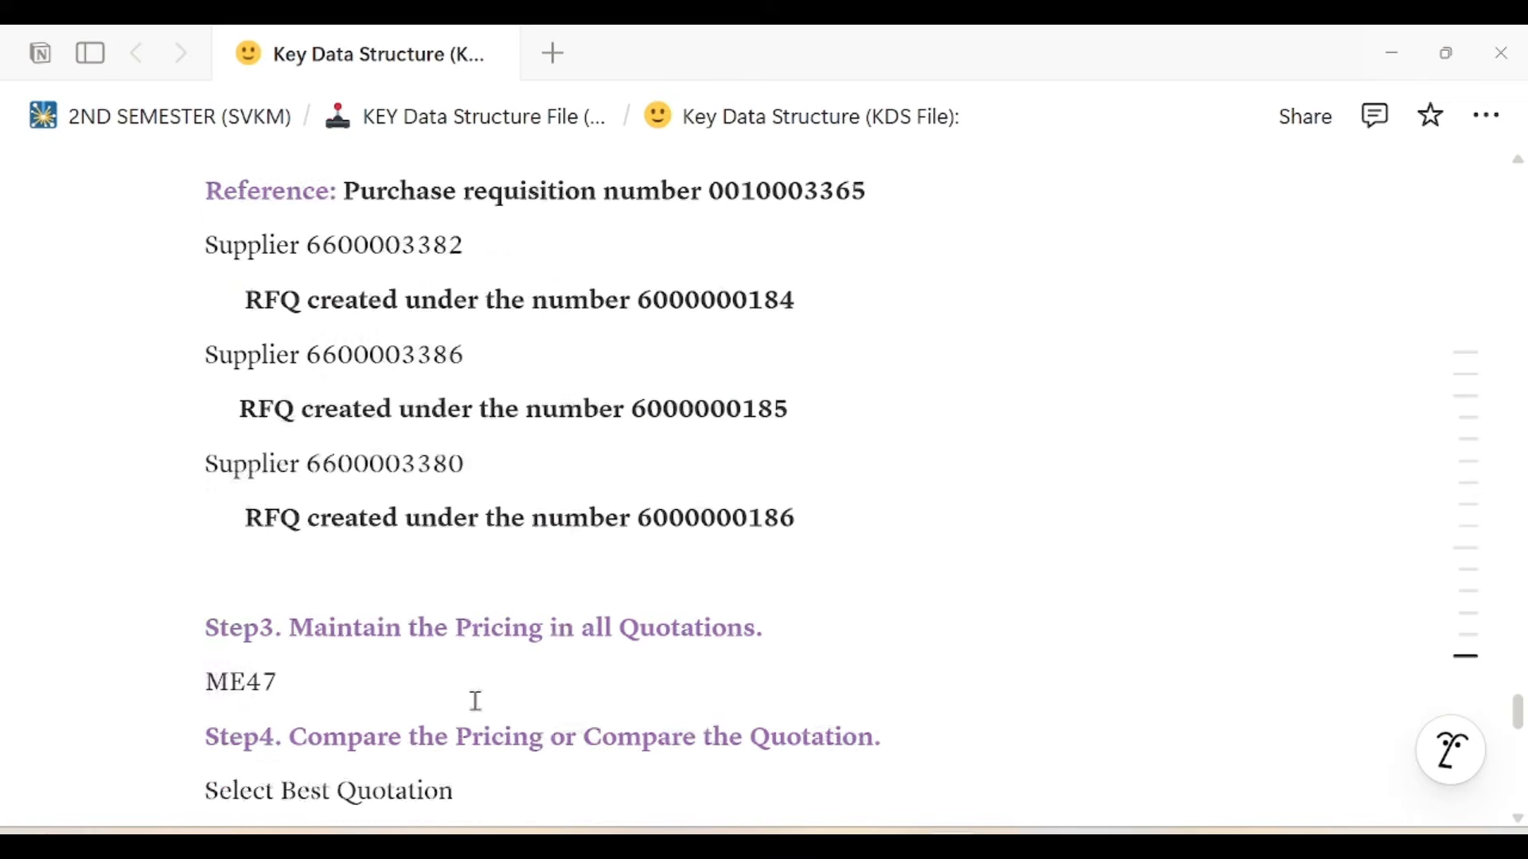
{"action": "scroll", "coordinate": [476, 701], "scroll_direction": "down", "scroll_amount": 1}
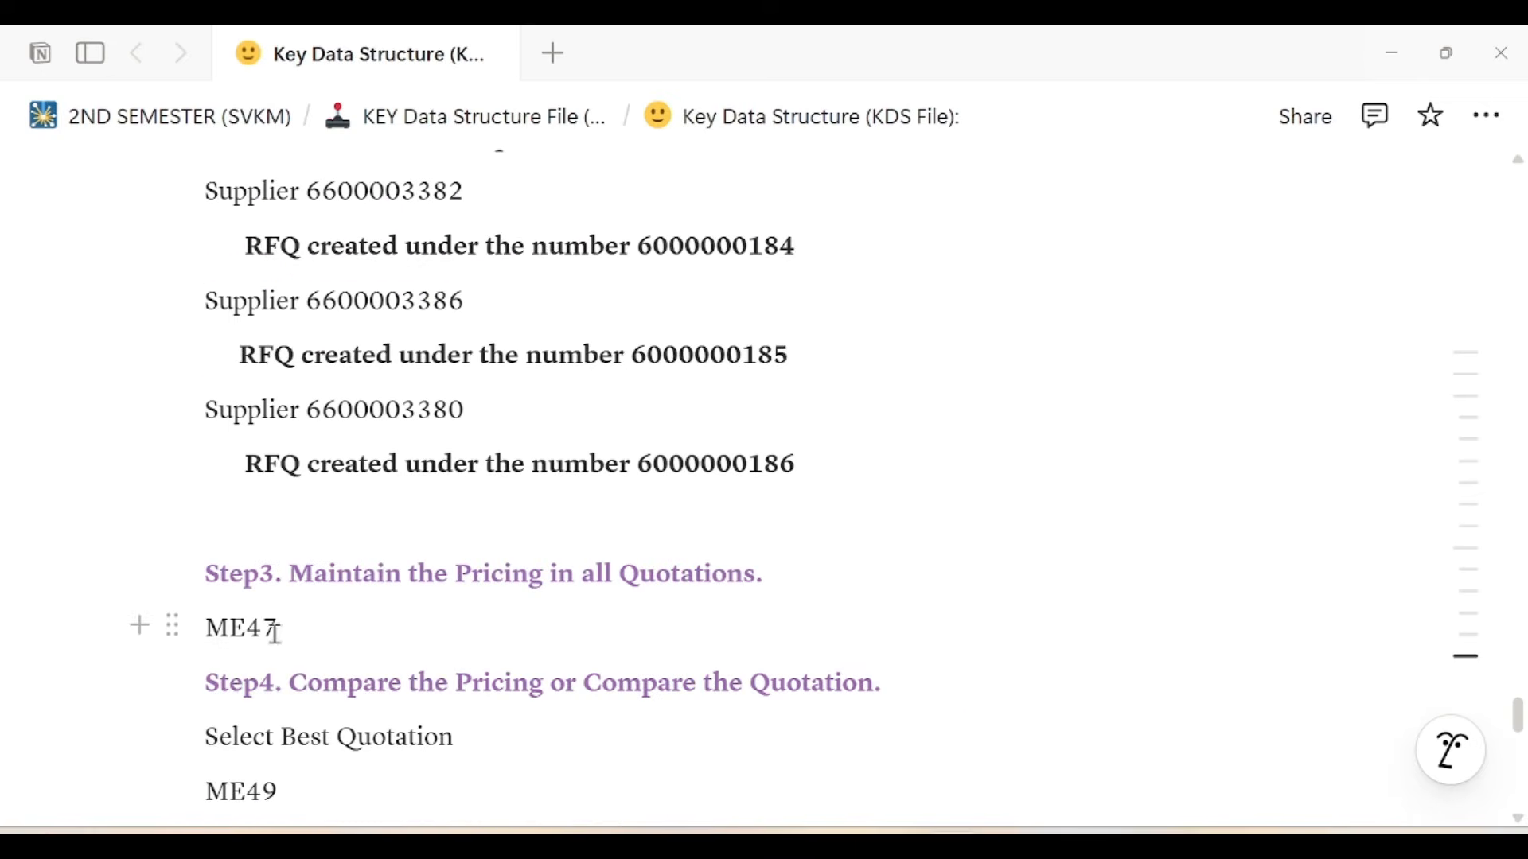
- Insert an empty line below the ME47 transaction code under Step3 in the notes
{"action": "left_click_drag", "start_coordinate": [281, 633], "coordinate": [194, 621]}
{"action": "left_click", "coordinate": [324, 621]}
{"action": "key", "text": "Return"}
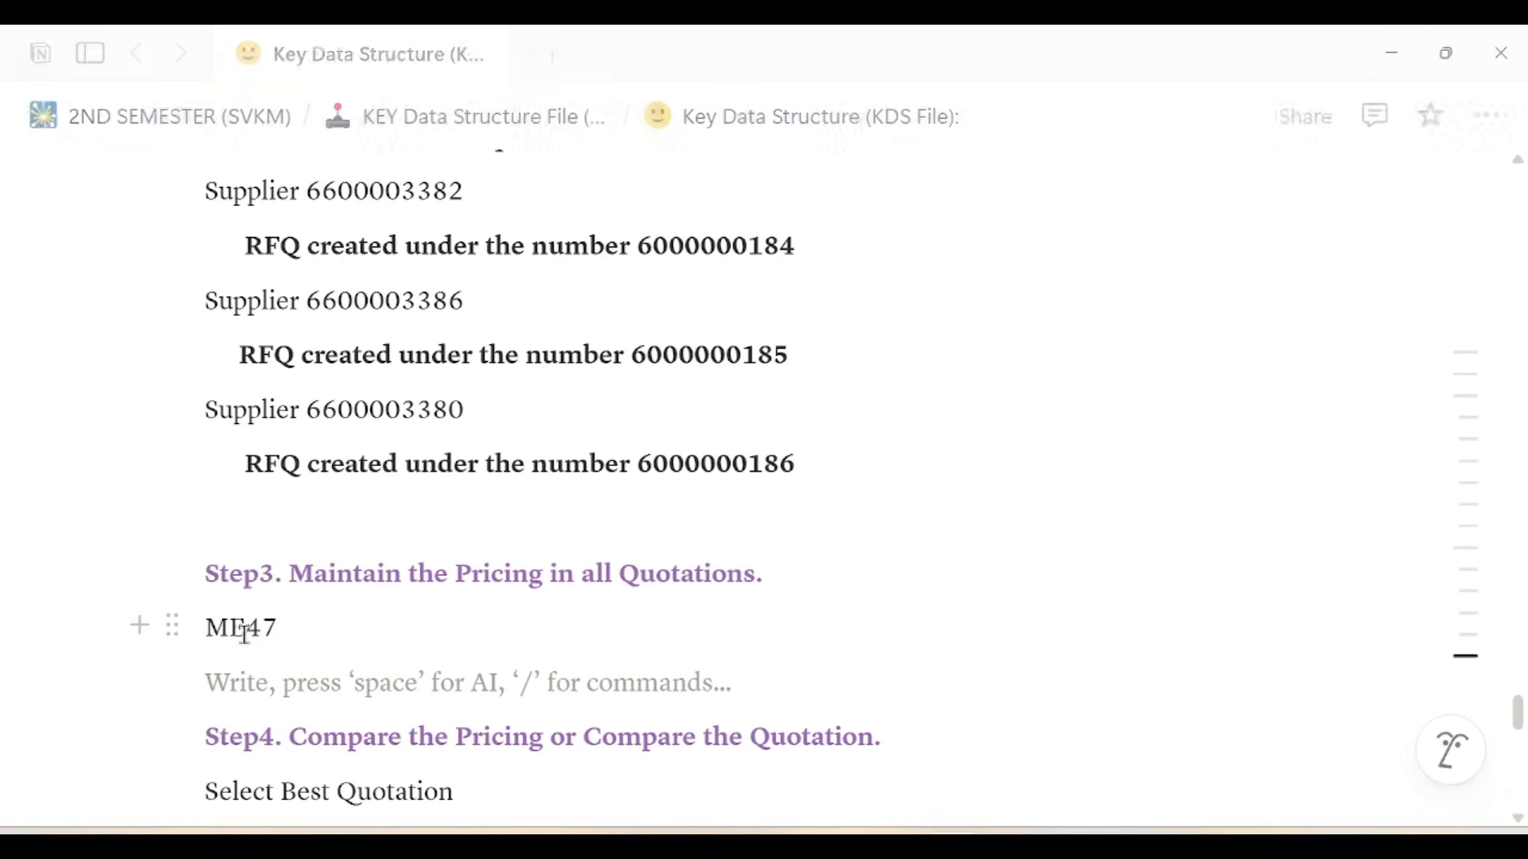
- Copy the ME47 code from the notes and start the Maintain Quotation transaction (ME47) in SAP
{"action": "left_click_drag", "start_coordinate": [204, 630], "coordinate": [276, 637]}
{"action": "key", "text": "ctrl+c"}
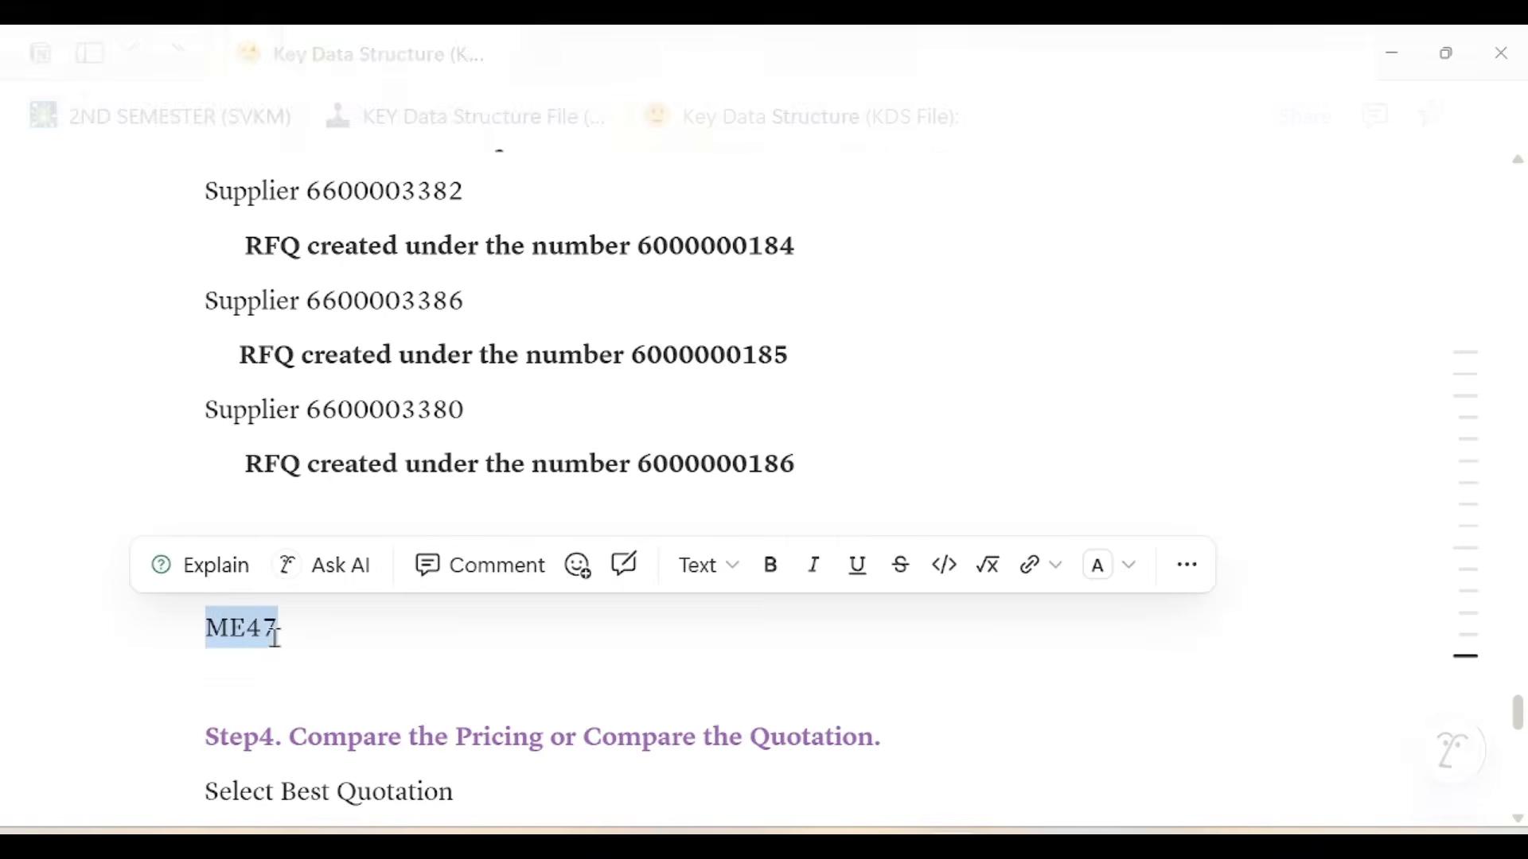
{"action": "key", "text": "alt+Tab"}
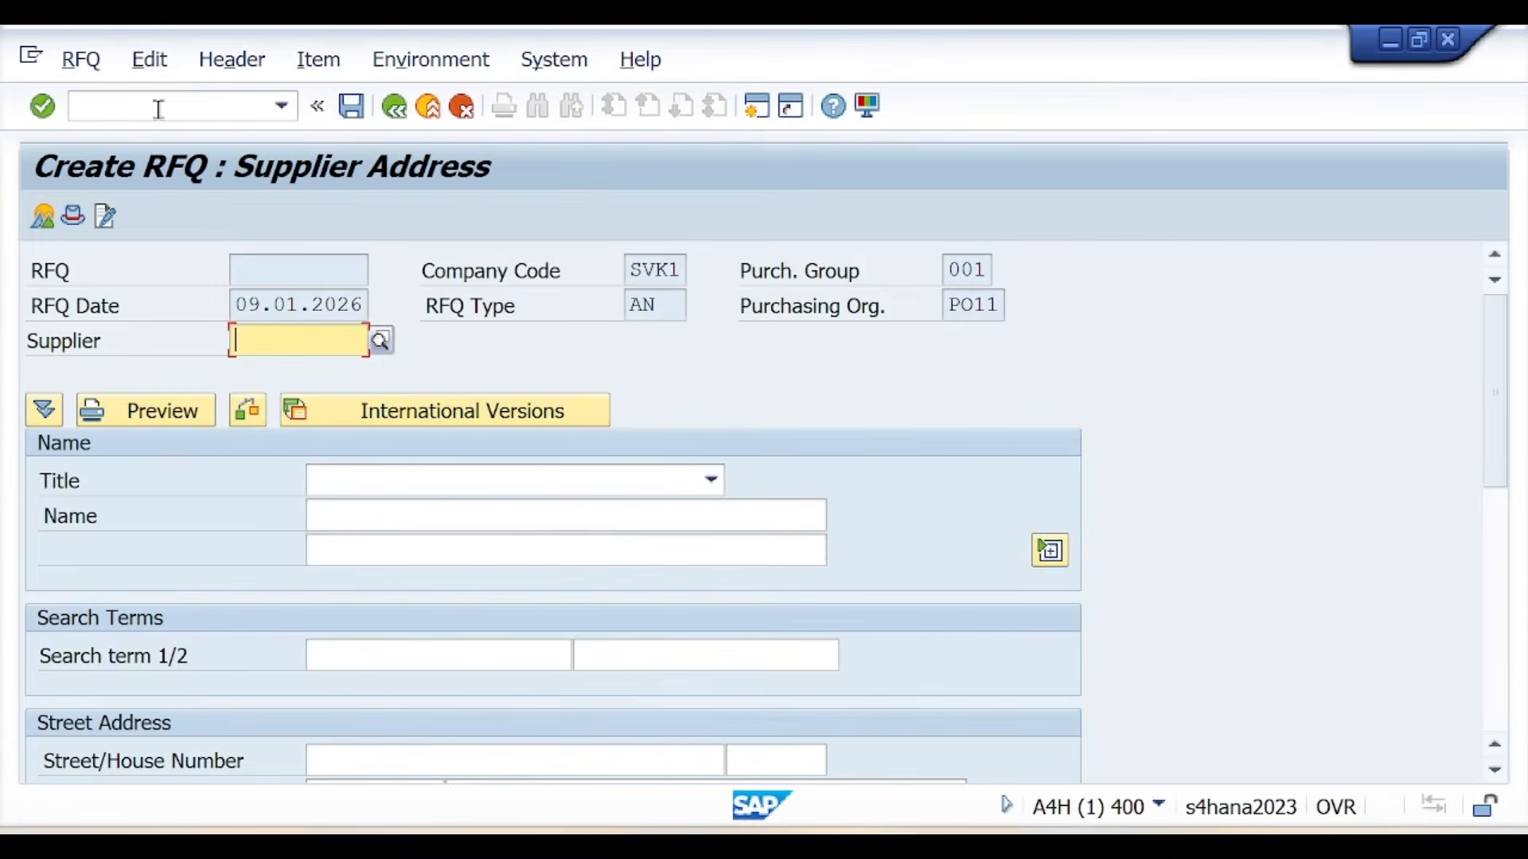
{"action": "left_click", "coordinate": [158, 109]}
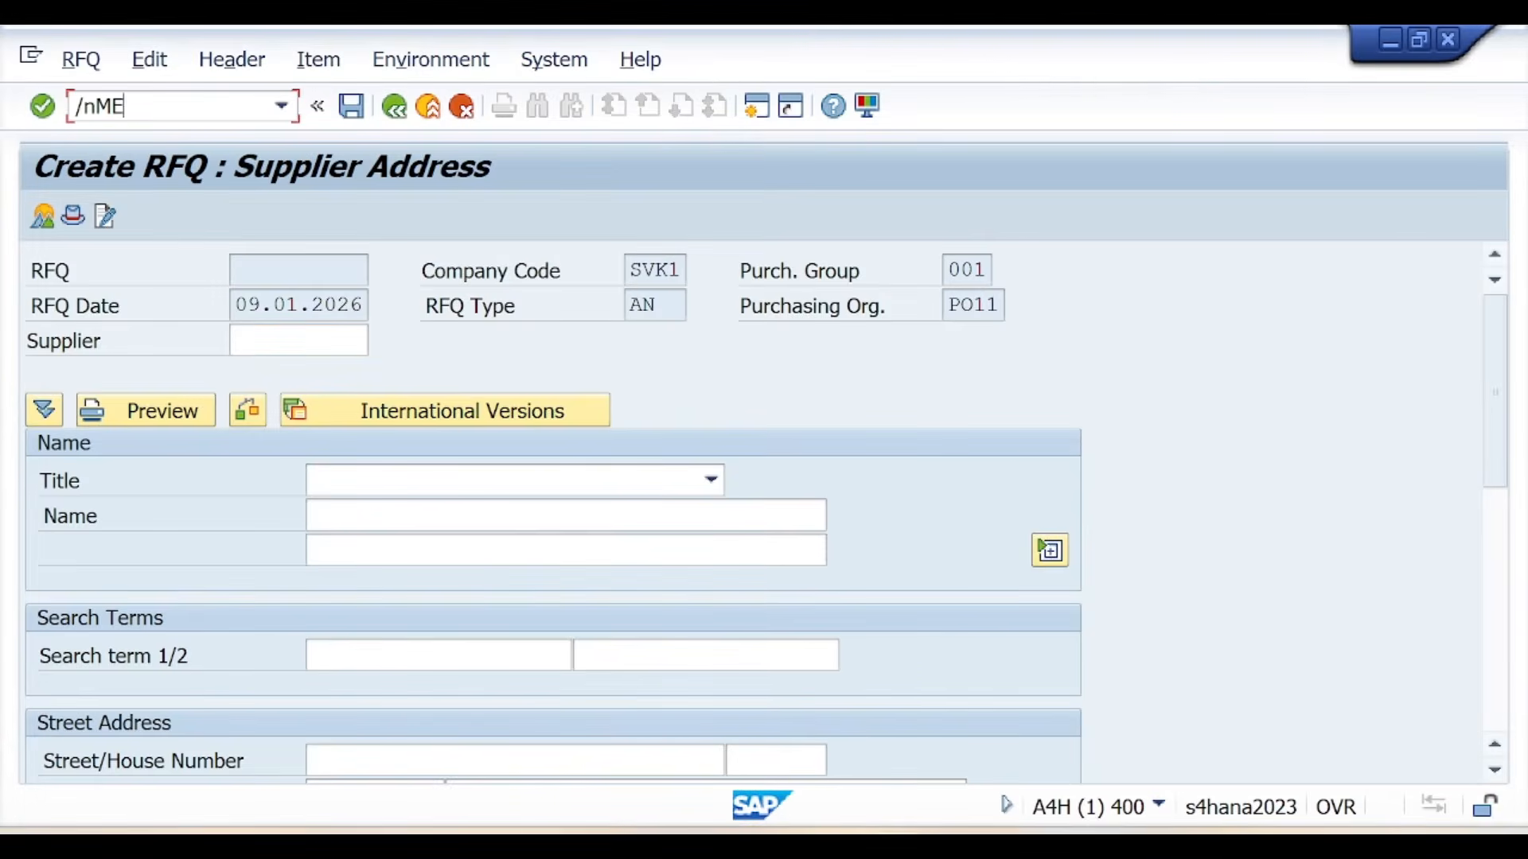
{"action": "key", "text": "Return"}
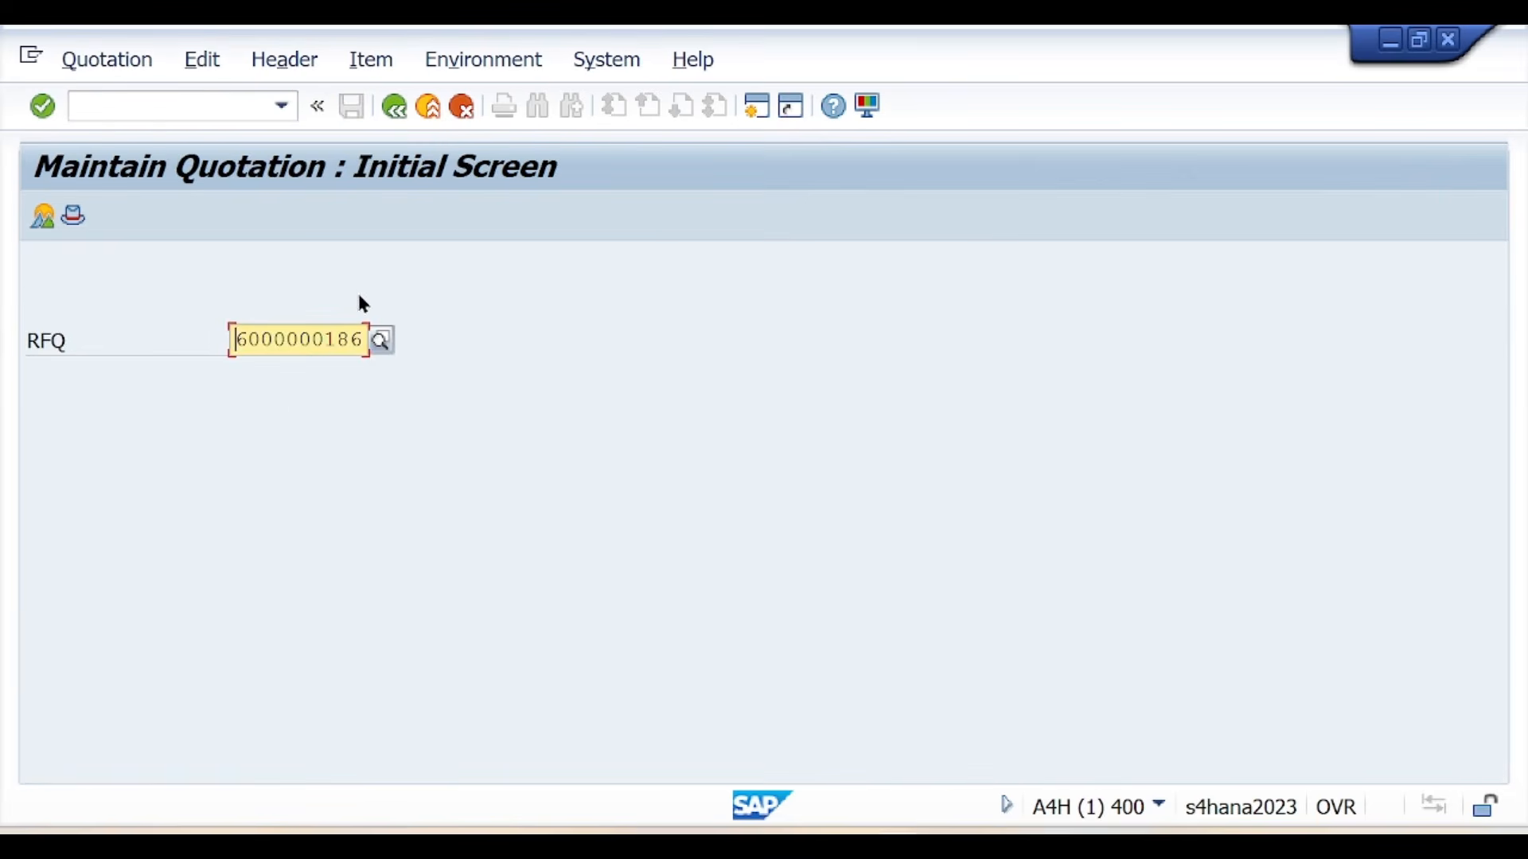
- Switch to the Notion notes and add arrowed prices after the suppliers: 100 per unit for the first, 110 for the second, 95 for the third
{"action": "key", "text": "alt+Tab"}
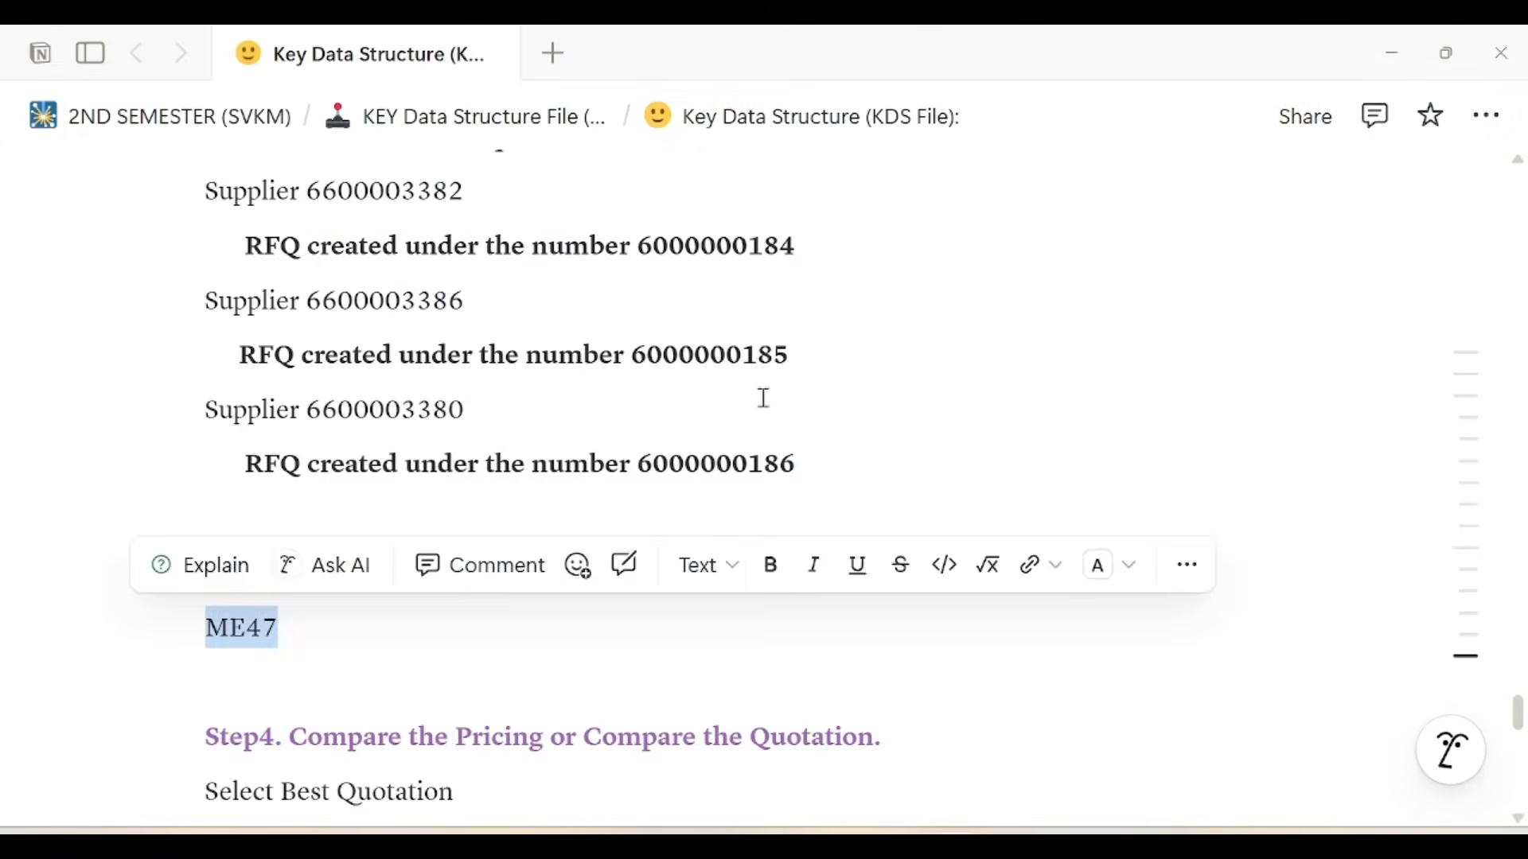
{"action": "left_click", "coordinate": [765, 417]}
{"action": "scroll", "coordinate": [765, 417], "scroll_direction": "up", "scroll_amount": 2}
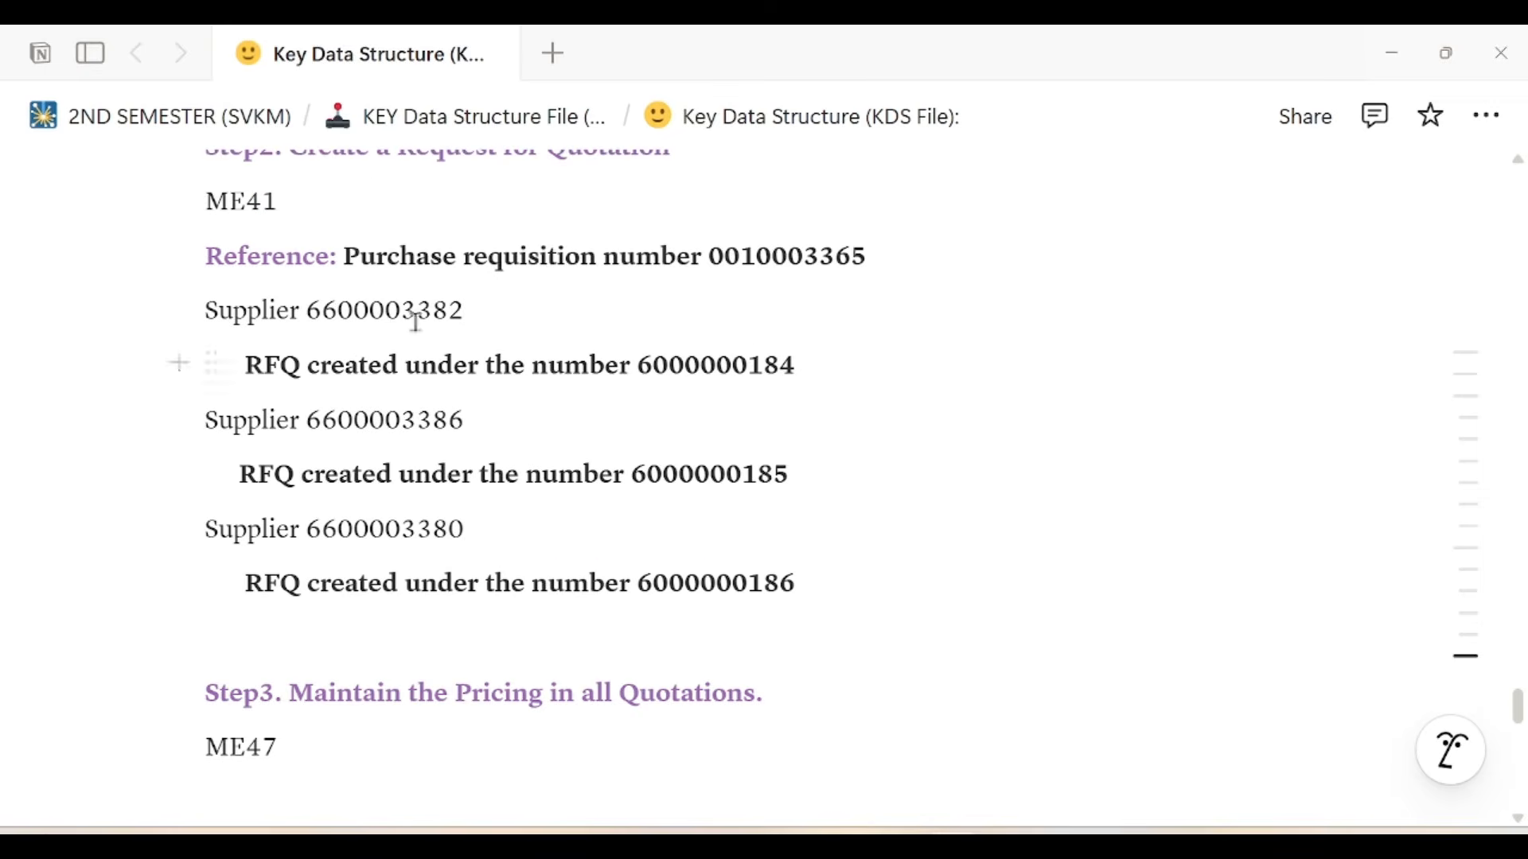
{"action": "type", "text": "_>"}
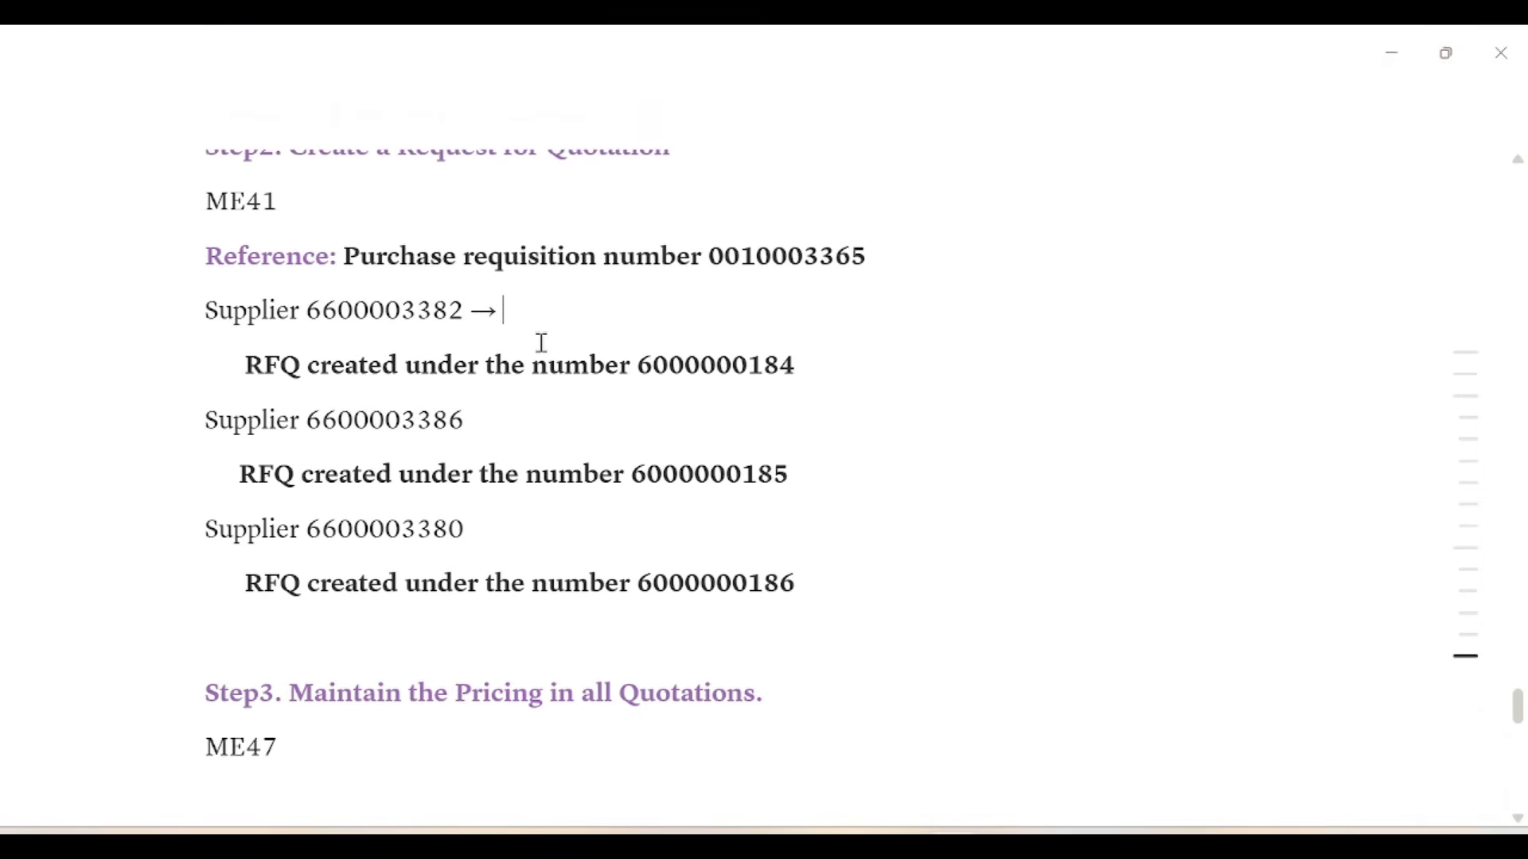
{"action": "left_click", "coordinate": [505, 421]}
{"action": "type", "text": "_>"}
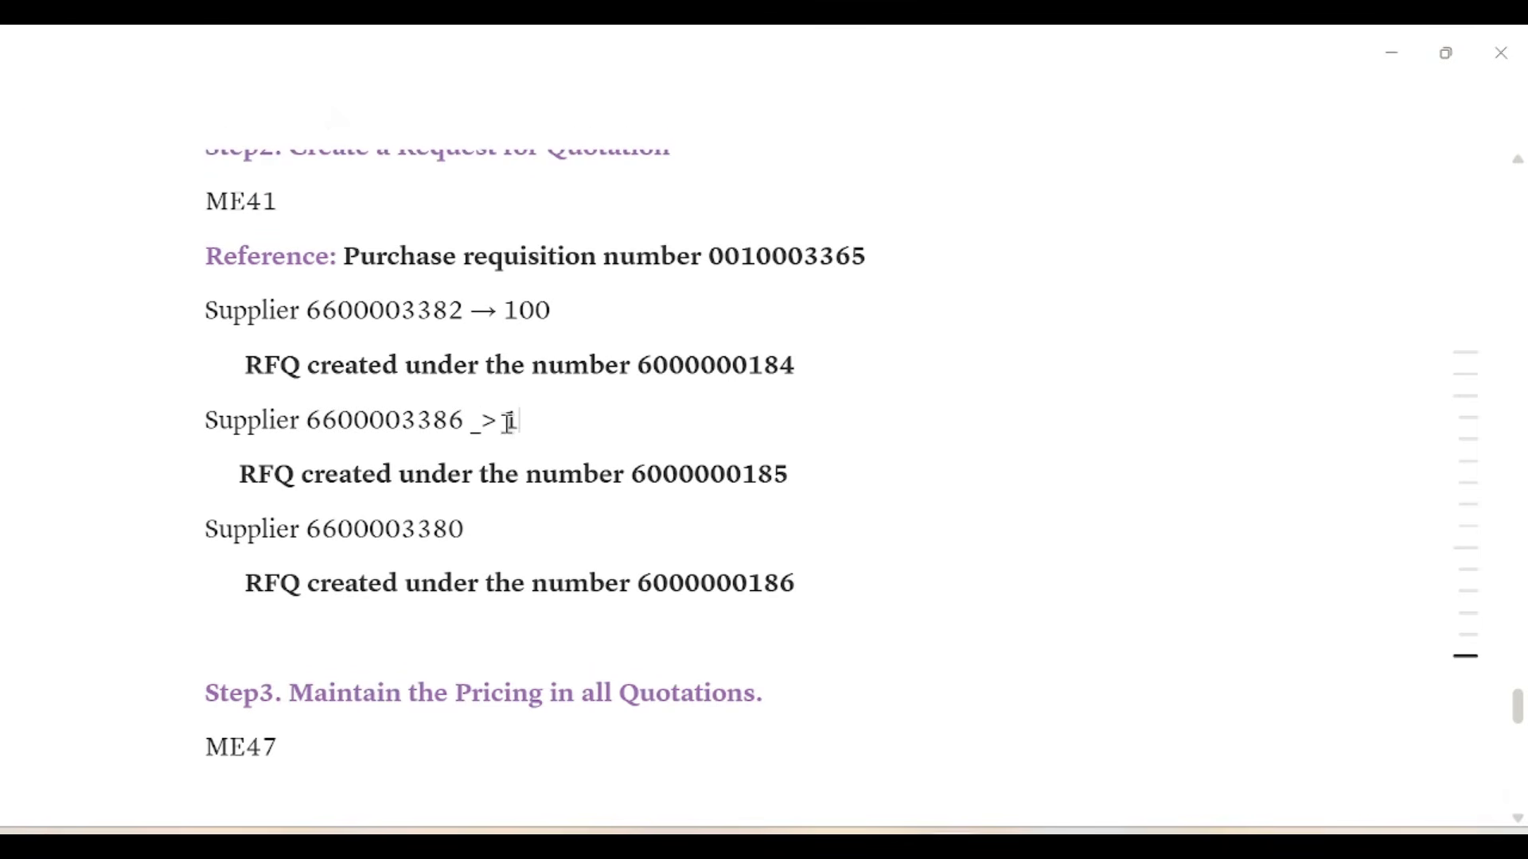
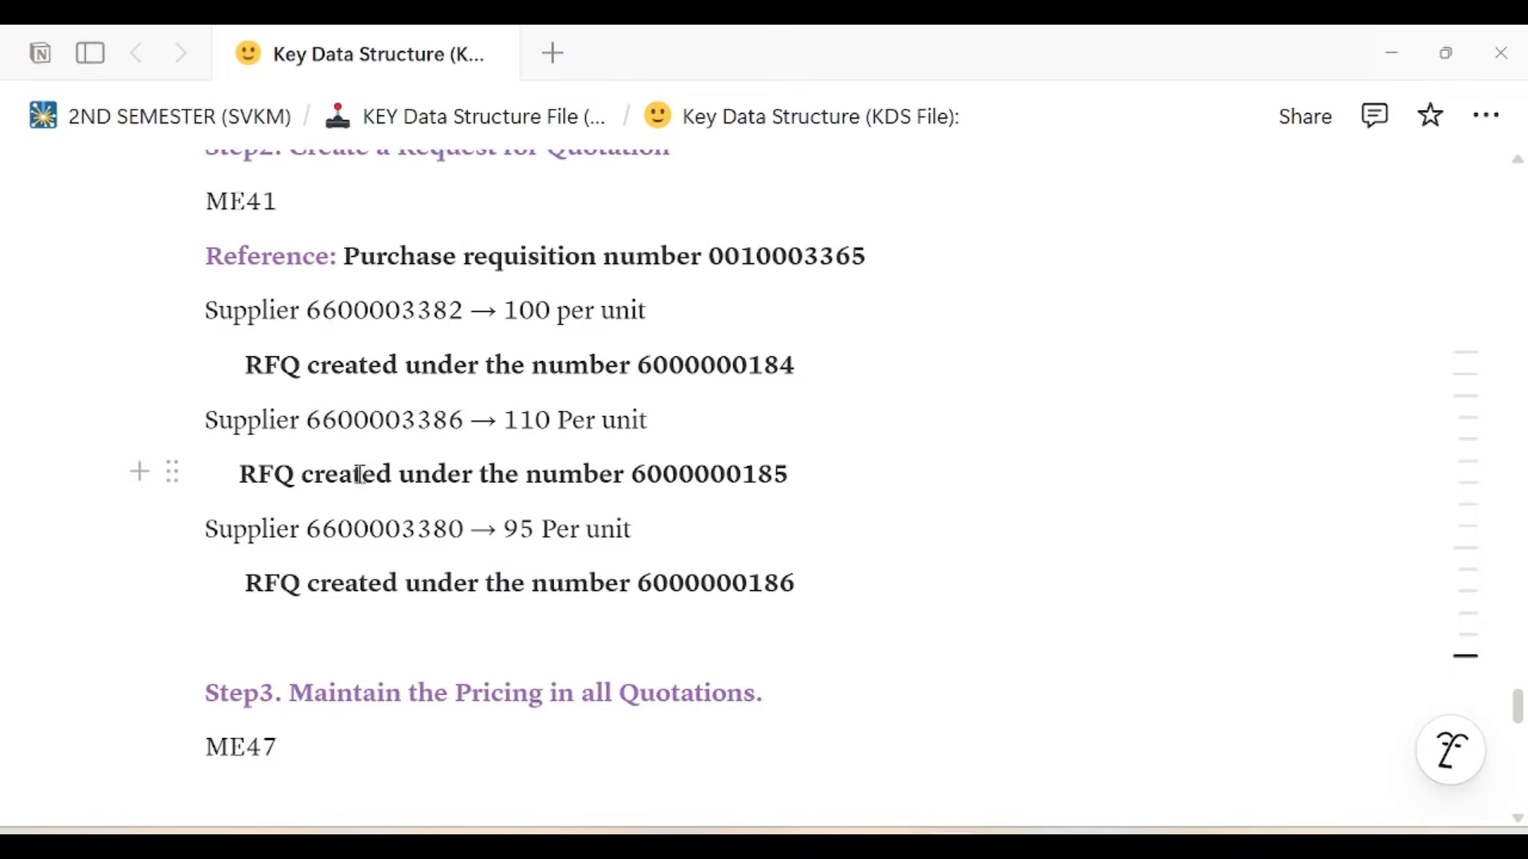
- Copy the second supplier's RFQ number from the Notion notes and open that quotation in SAP's Maintain Quotation transaction
{"action": "left_click_drag", "start_coordinate": [630, 474], "coordinate": [804, 471]}
{"action": "key", "text": "ctrl+c"}
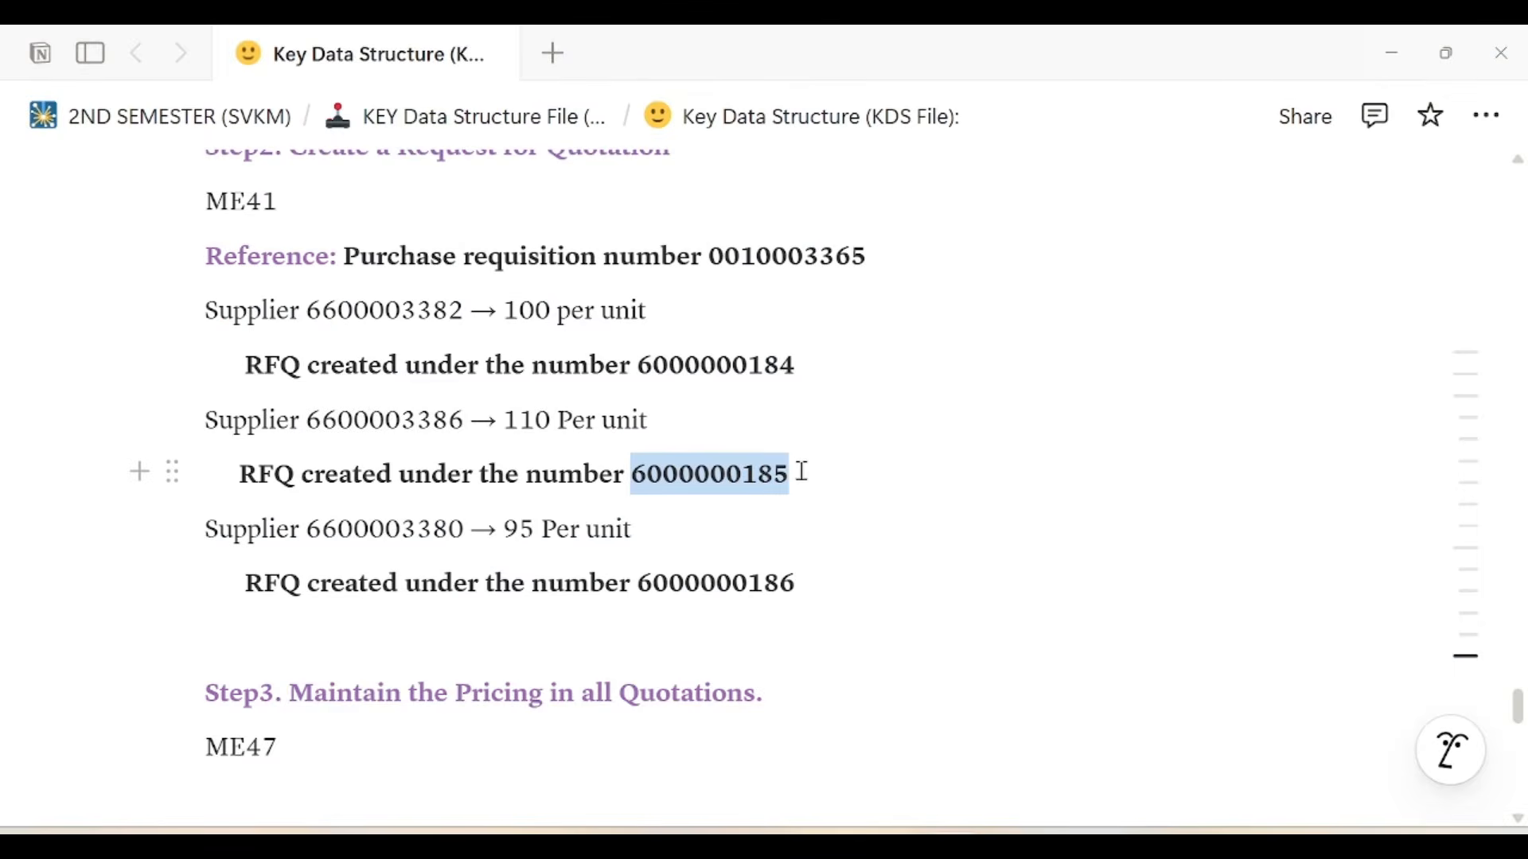
{"action": "left_click", "coordinate": [633, 528]}
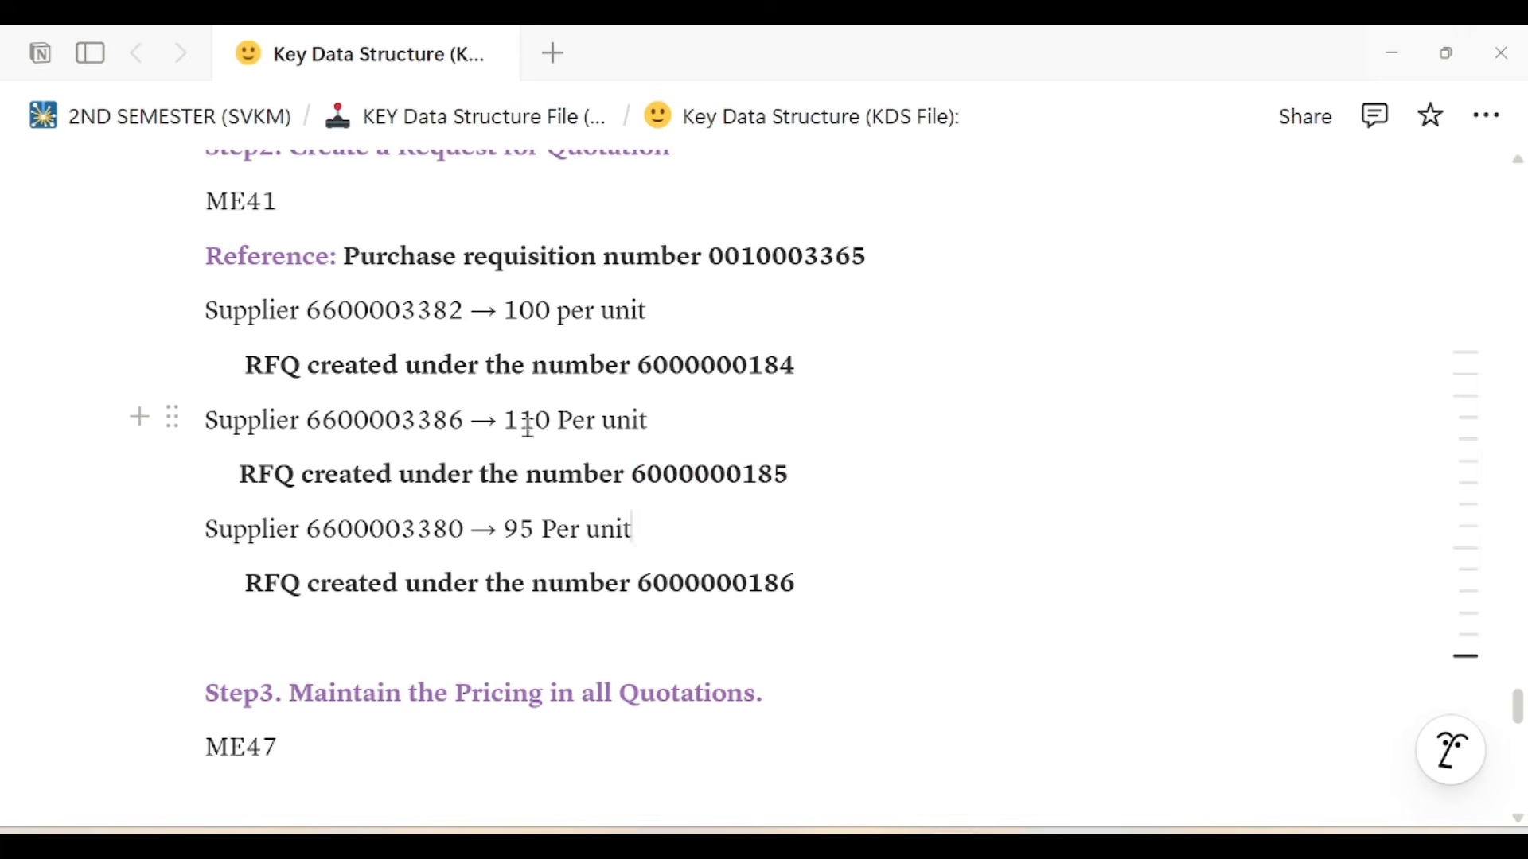
{"action": "key", "text": "alt+Tab"}
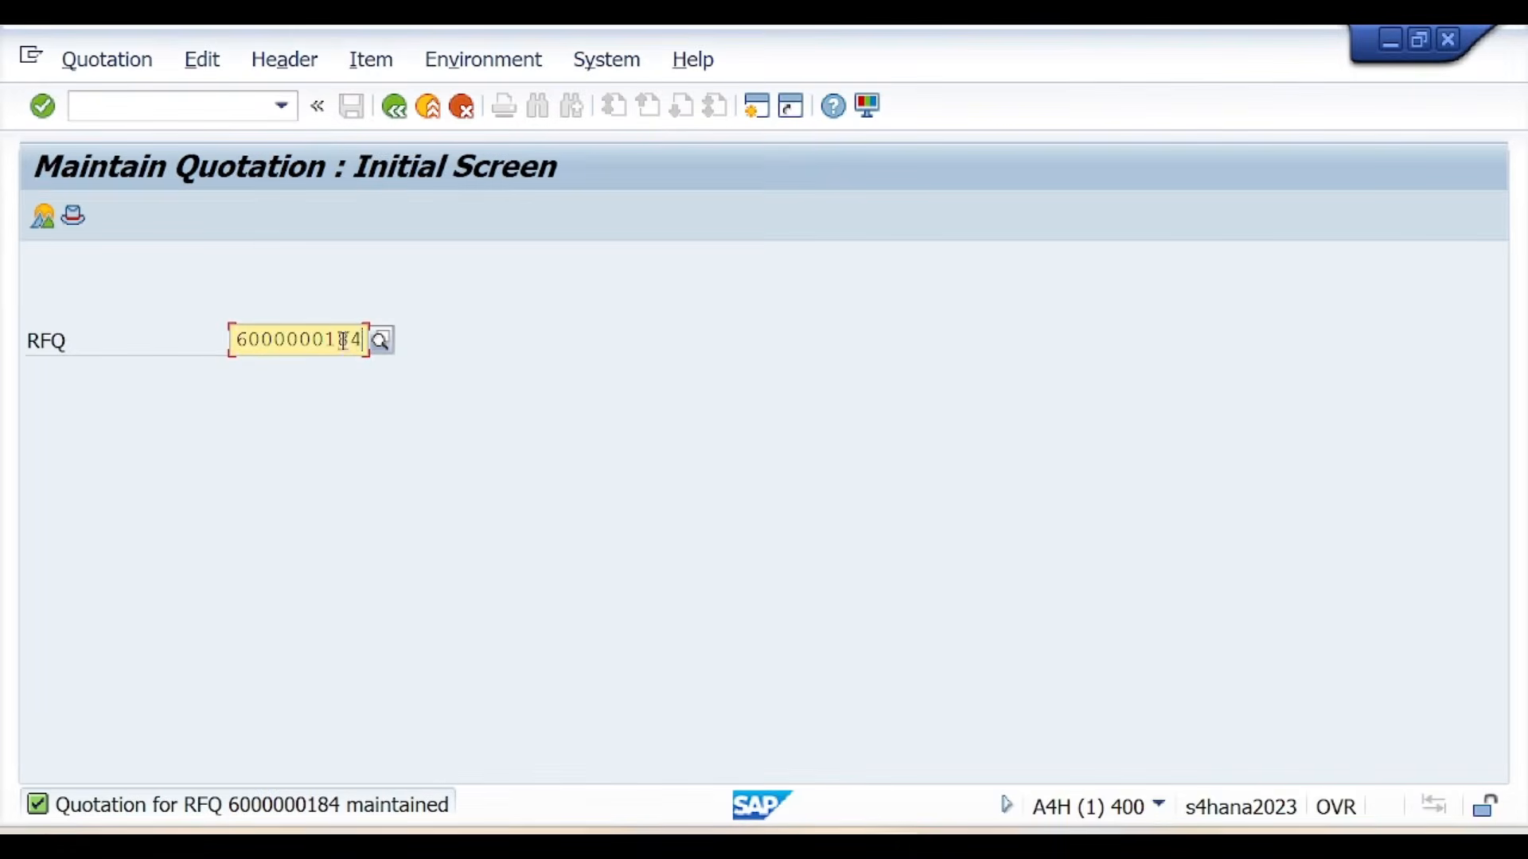
{"action": "left_click_drag", "start_coordinate": [358, 340], "coordinate": [225, 342]}
{"action": "key", "text": "ctrl+v"}
{"action": "key", "text": "Return"}
- Set the net price of the SVKMMATERIAL item to 110 in the second supplier's quotation and save it
{"action": "left_click", "coordinate": [1122, 442]}
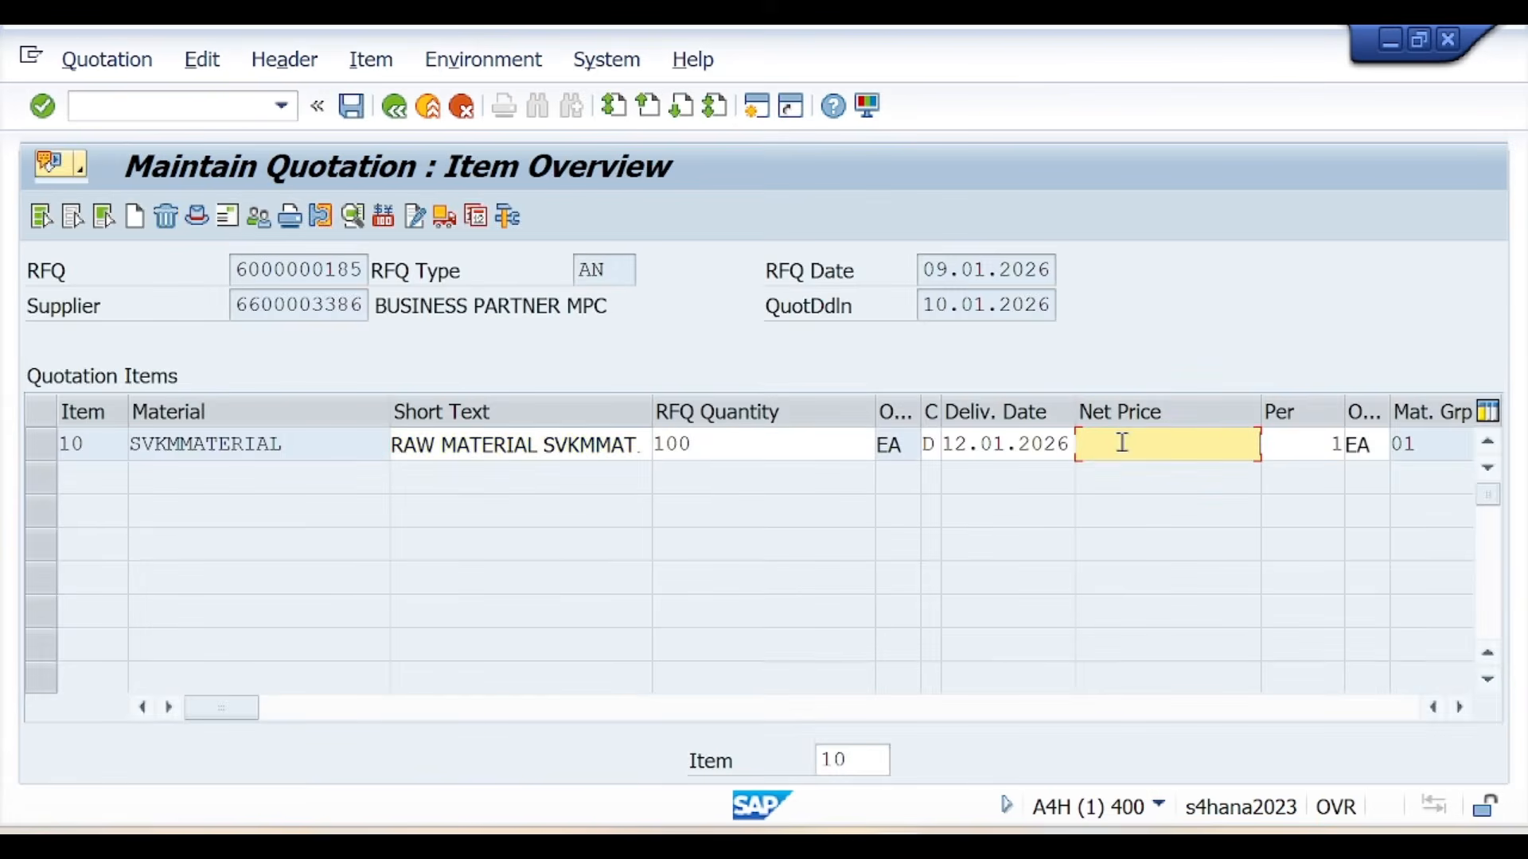
{"action": "type", "text": "110"}
{"action": "key", "text": "Return"}
{"action": "key", "text": "Return"}
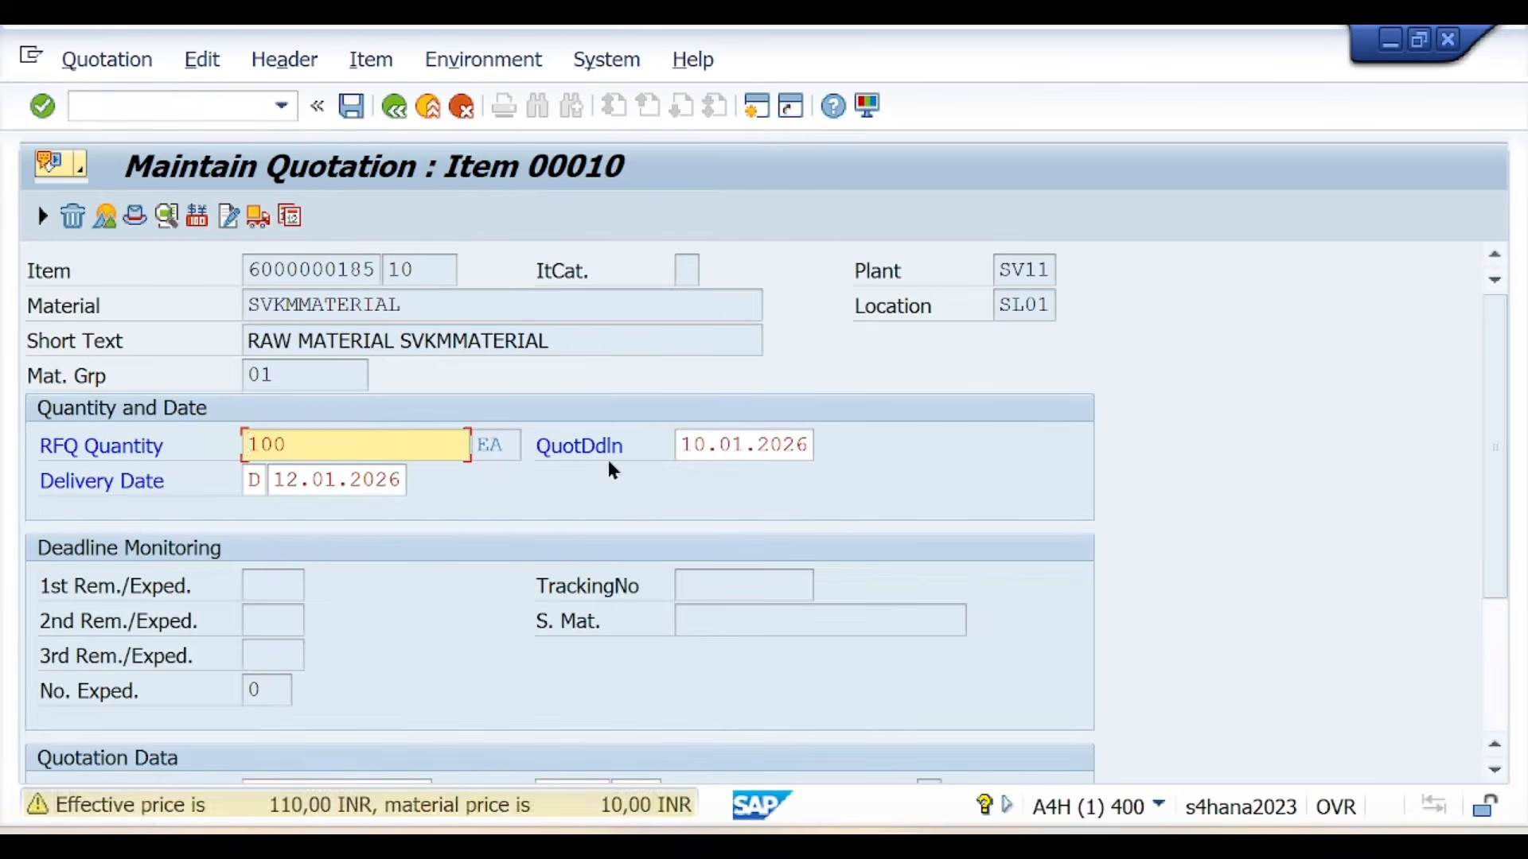
{"action": "key", "text": "Return"}
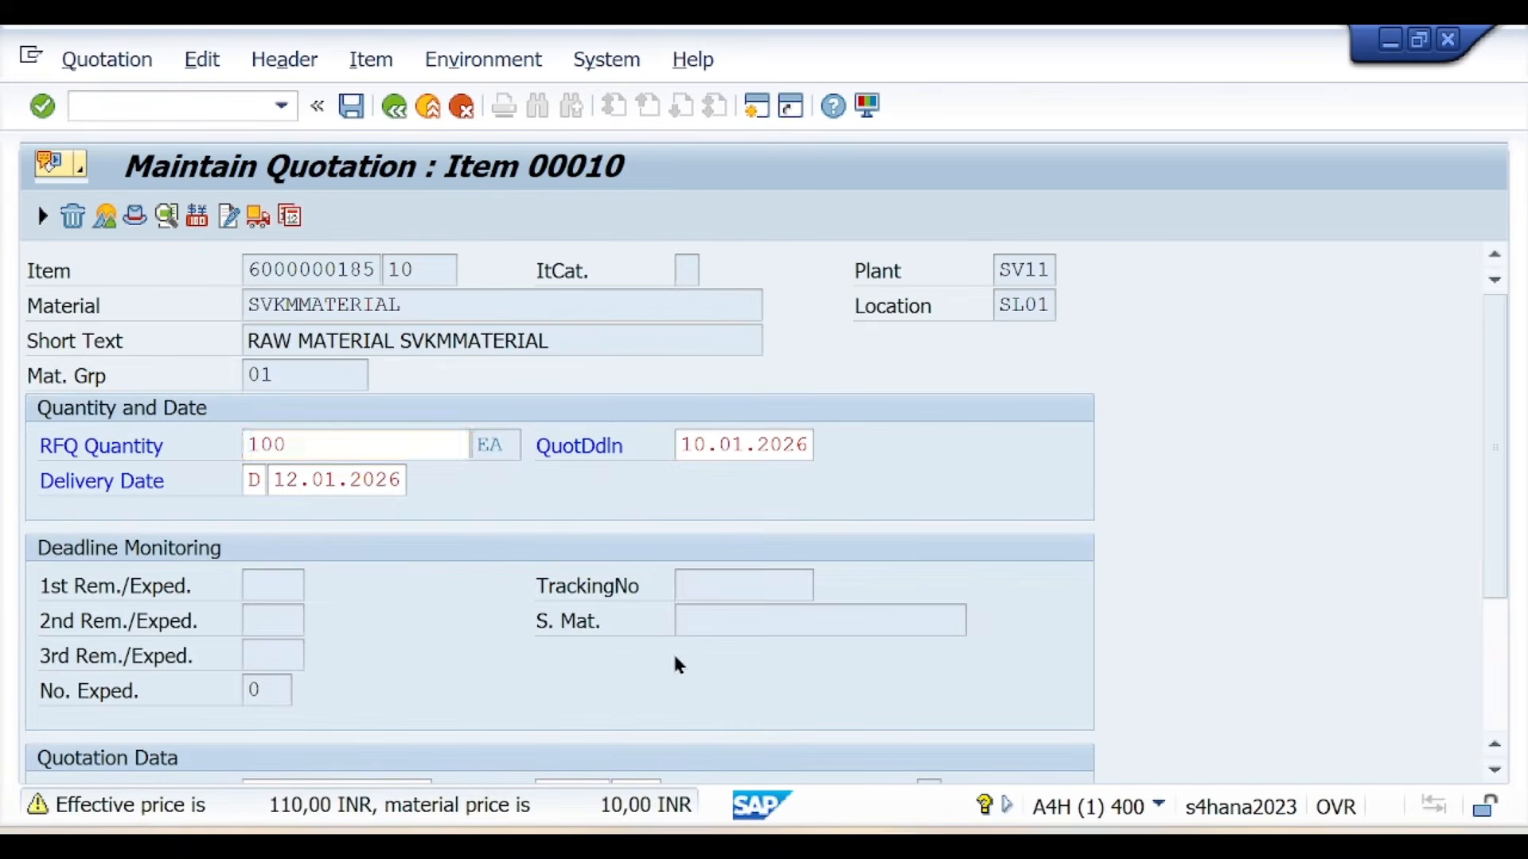
{"action": "left_click", "coordinate": [351, 108]}
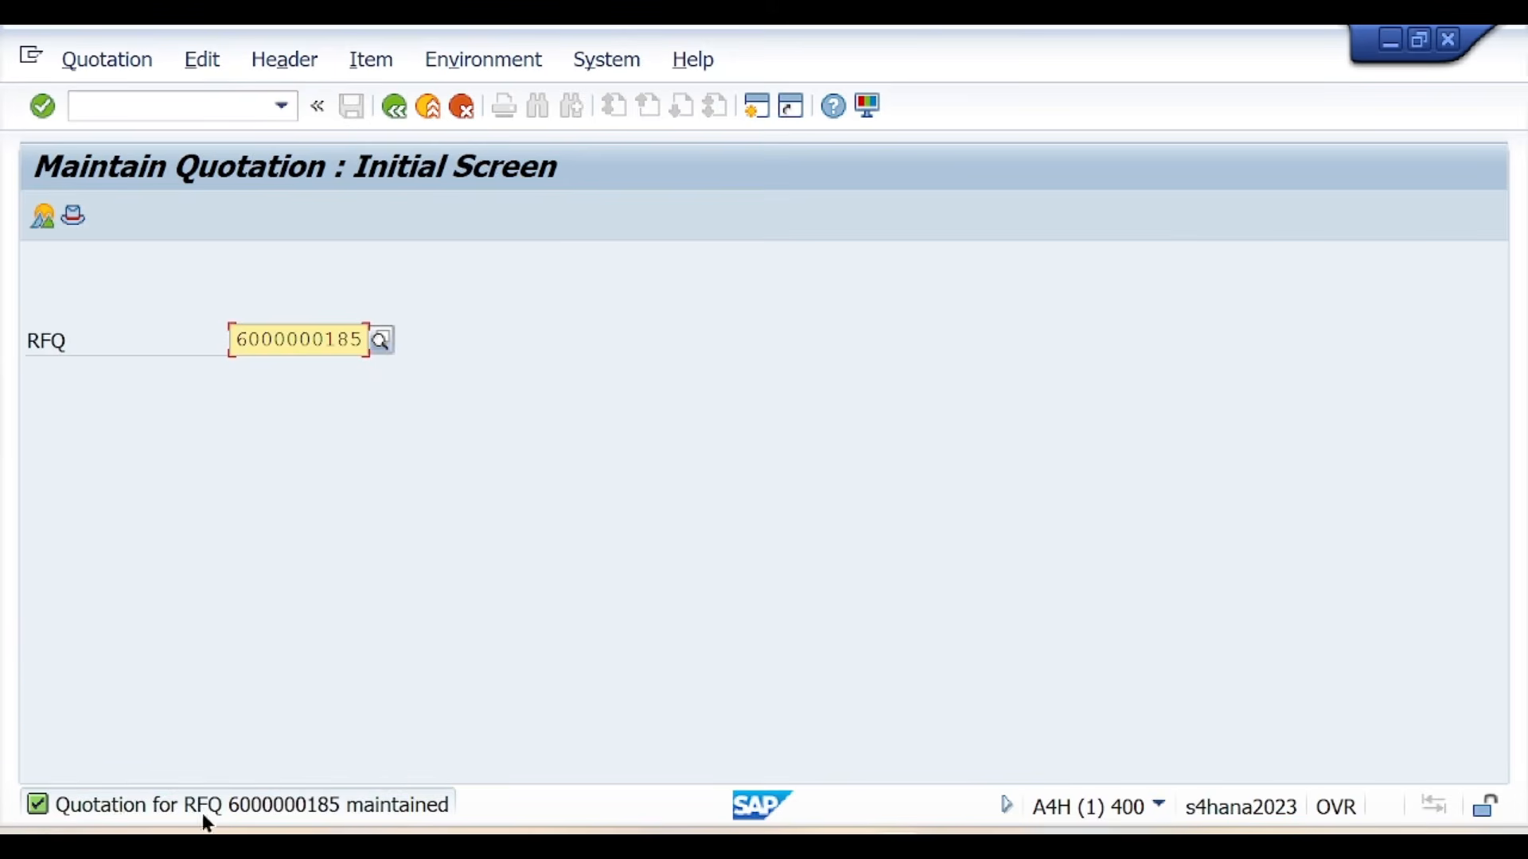
- Check the third supplier's price in the Notion notes, copy its RFQ number and open that quotation in SAP
{"action": "key", "text": "alt+Tab"}
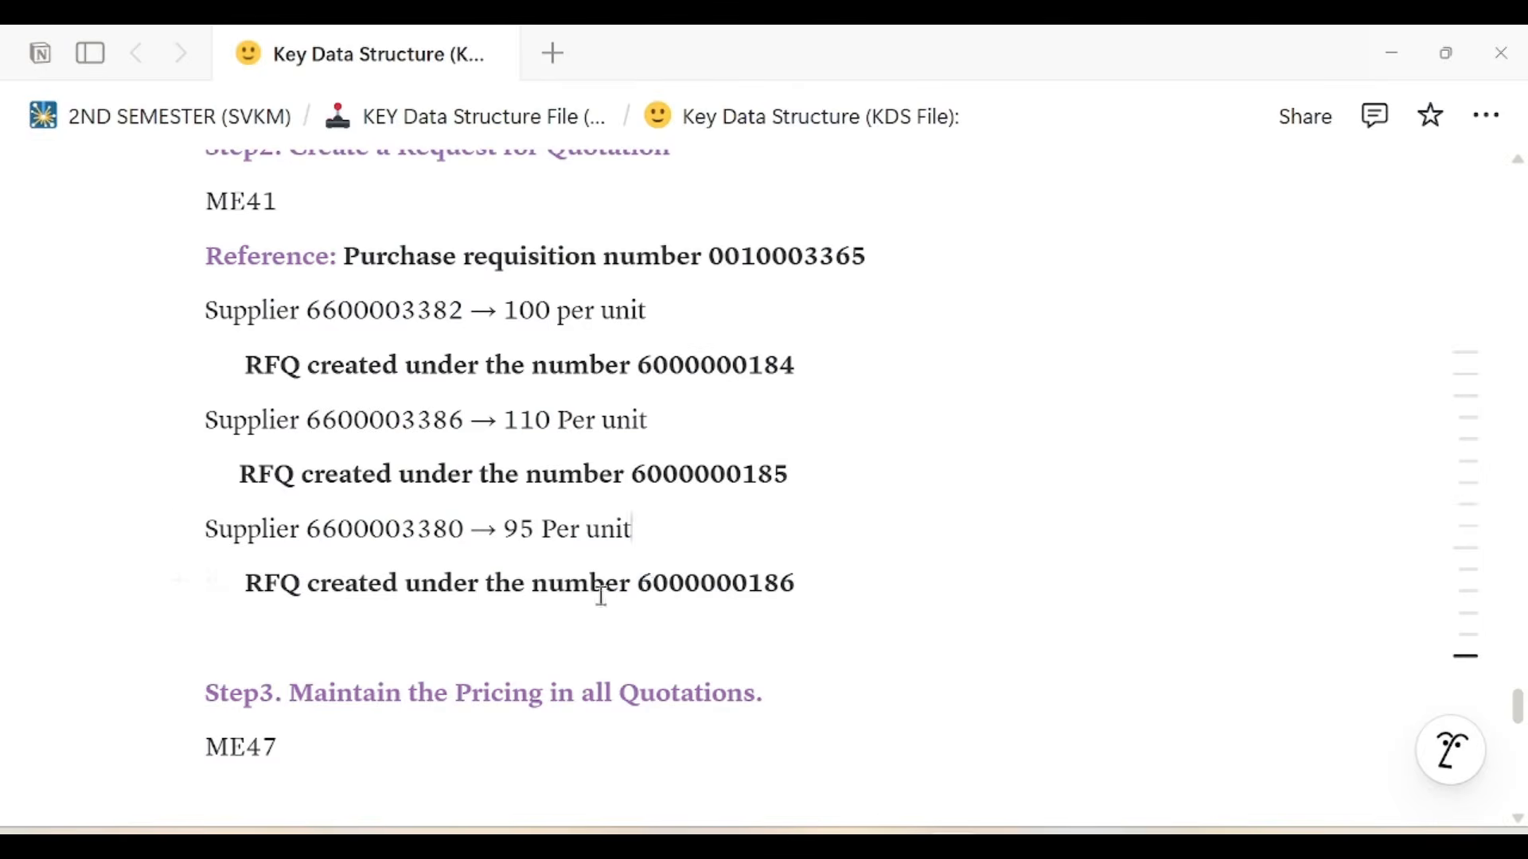
{"action": "left_click", "coordinate": [514, 529]}
{"action": "double_click", "coordinate": [517, 530]}
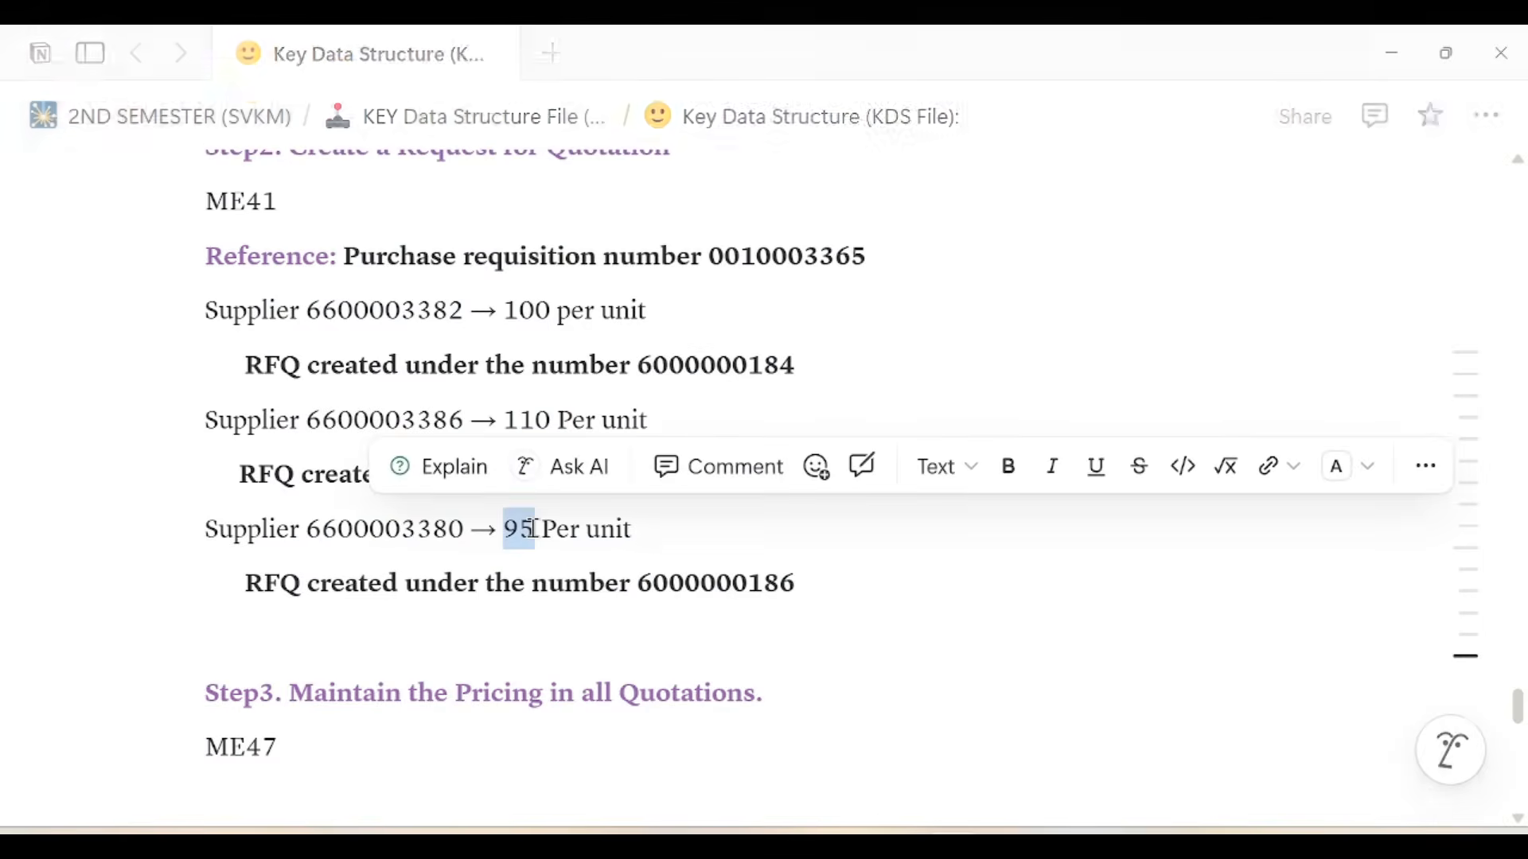
{"action": "key", "text": "alt+Tab"}
{"action": "key", "text": "alt+Tab"}
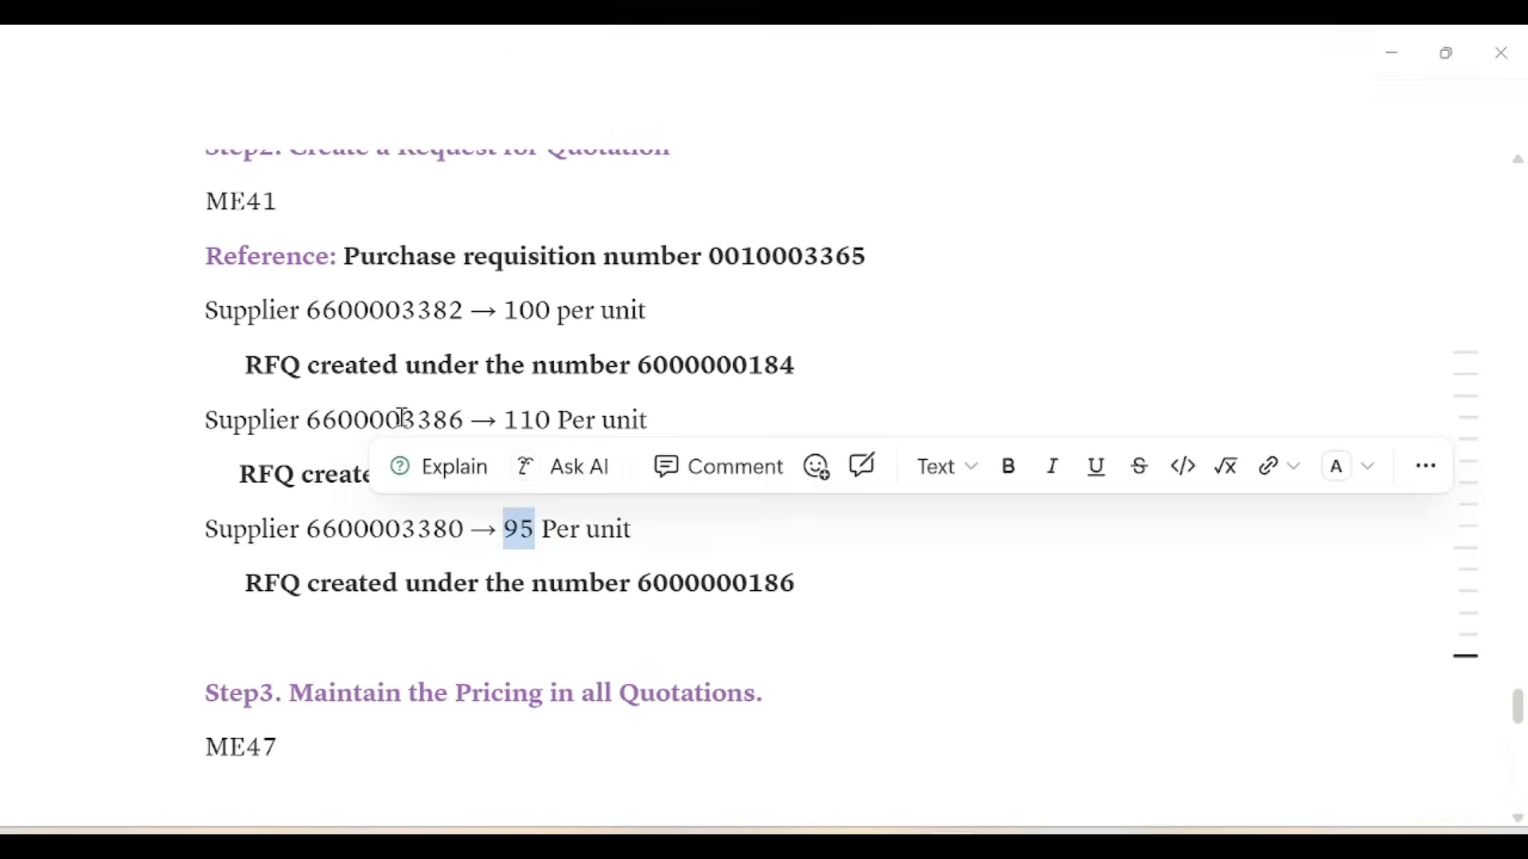
{"action": "left_click", "coordinate": [669, 624]}
{"action": "left_click_drag", "start_coordinate": [649, 585], "coordinate": [808, 583]}
{"action": "key", "text": "ctrl+c"}
{"action": "key", "text": "alt+Tab"}
{"action": "left_click_drag", "start_coordinate": [366, 341], "coordinate": [235, 340]}
{"action": "key", "text": "ctrl+v"}
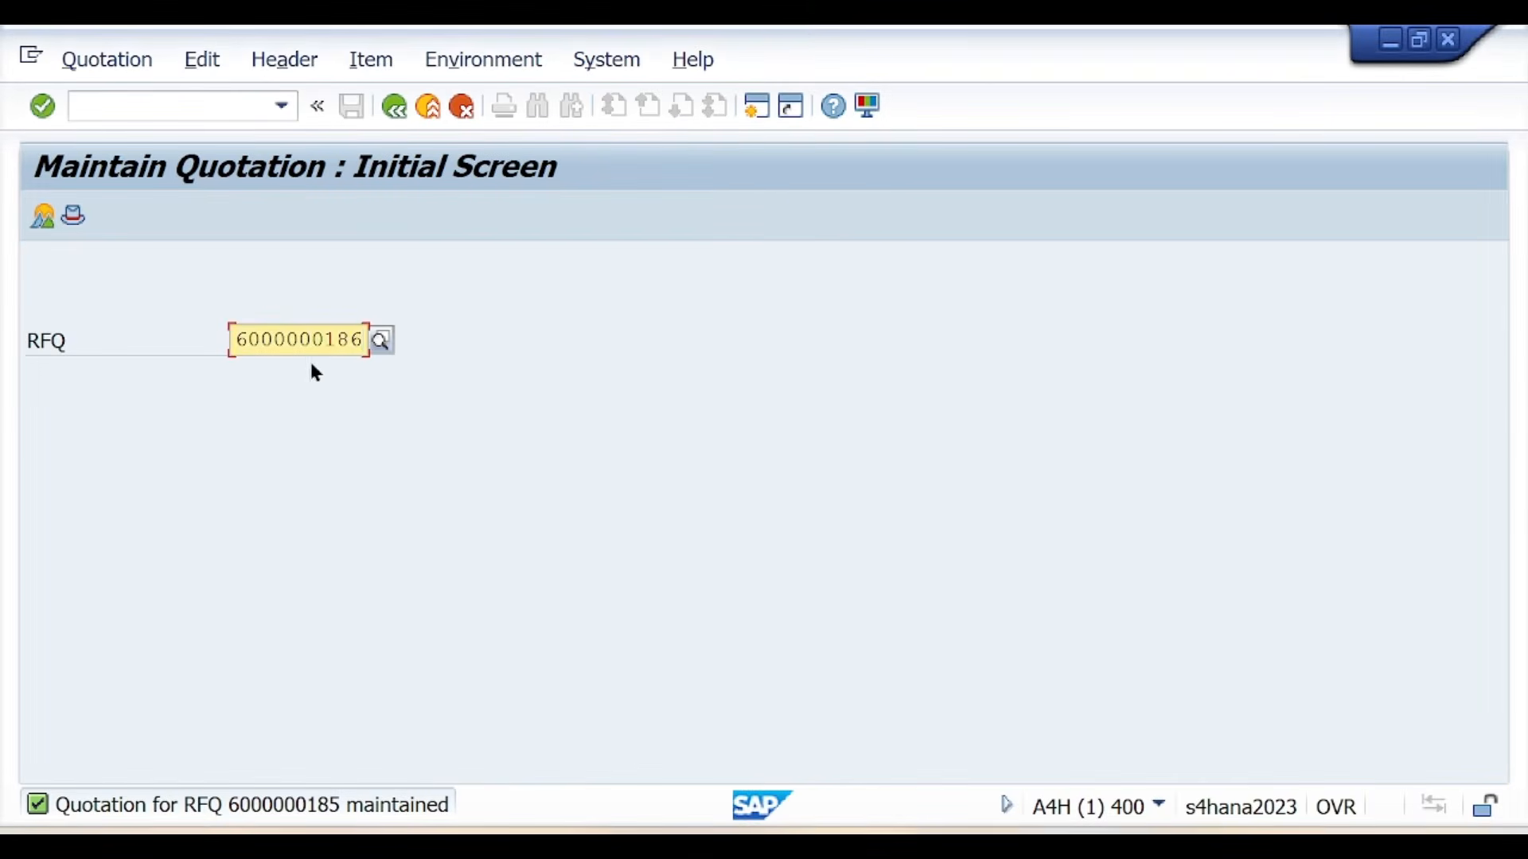
{"action": "key", "text": "Return"}
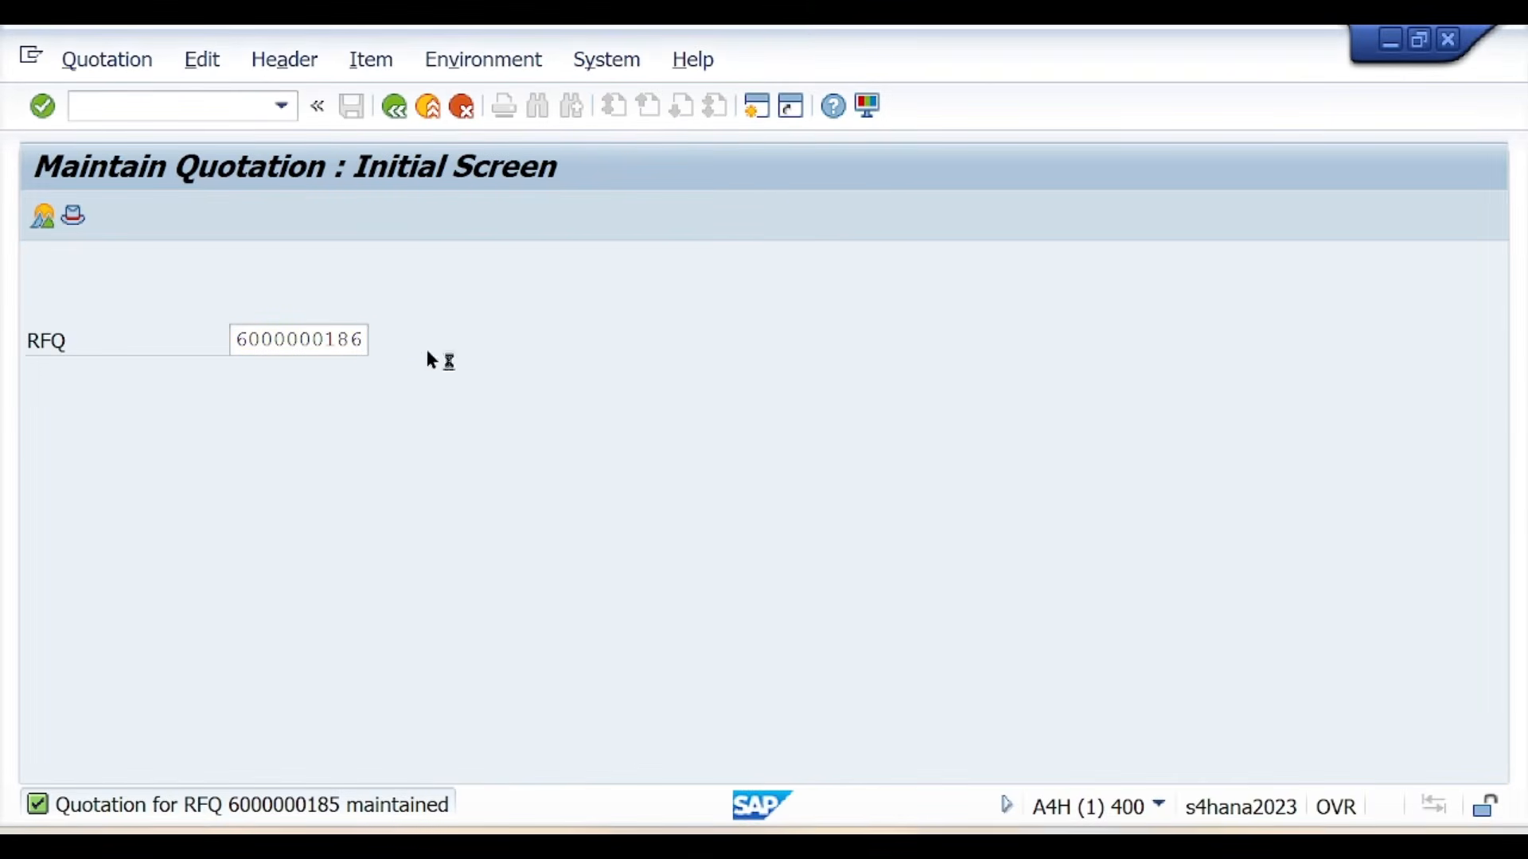
- Set the net price of the SVKMMATERIAL item to 95 in the third supplier's quotation and save it
{"action": "left_click", "coordinate": [1138, 446]}
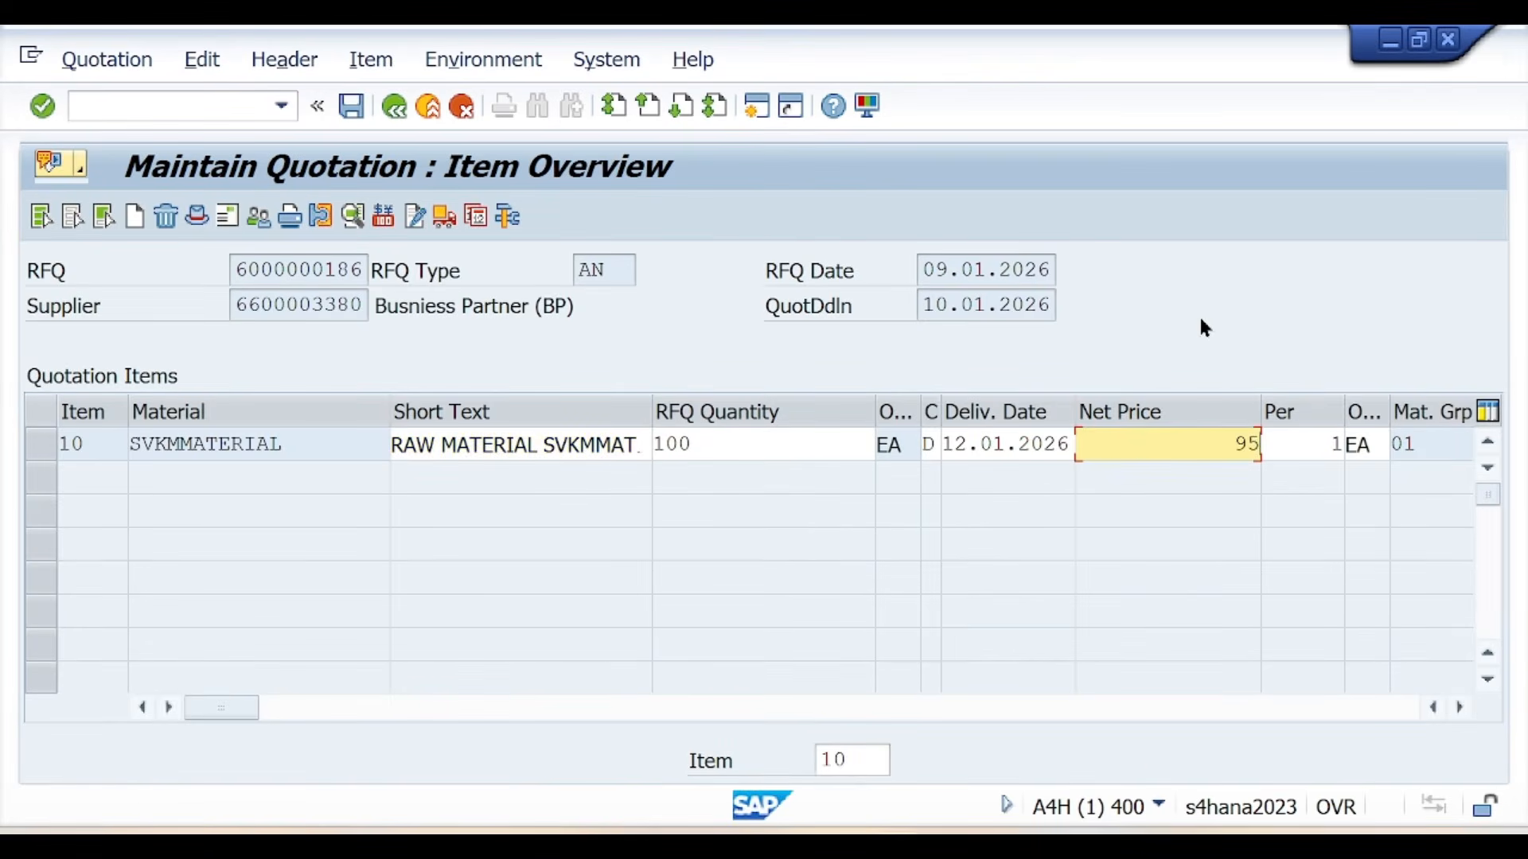
{"action": "key", "text": "Return"}
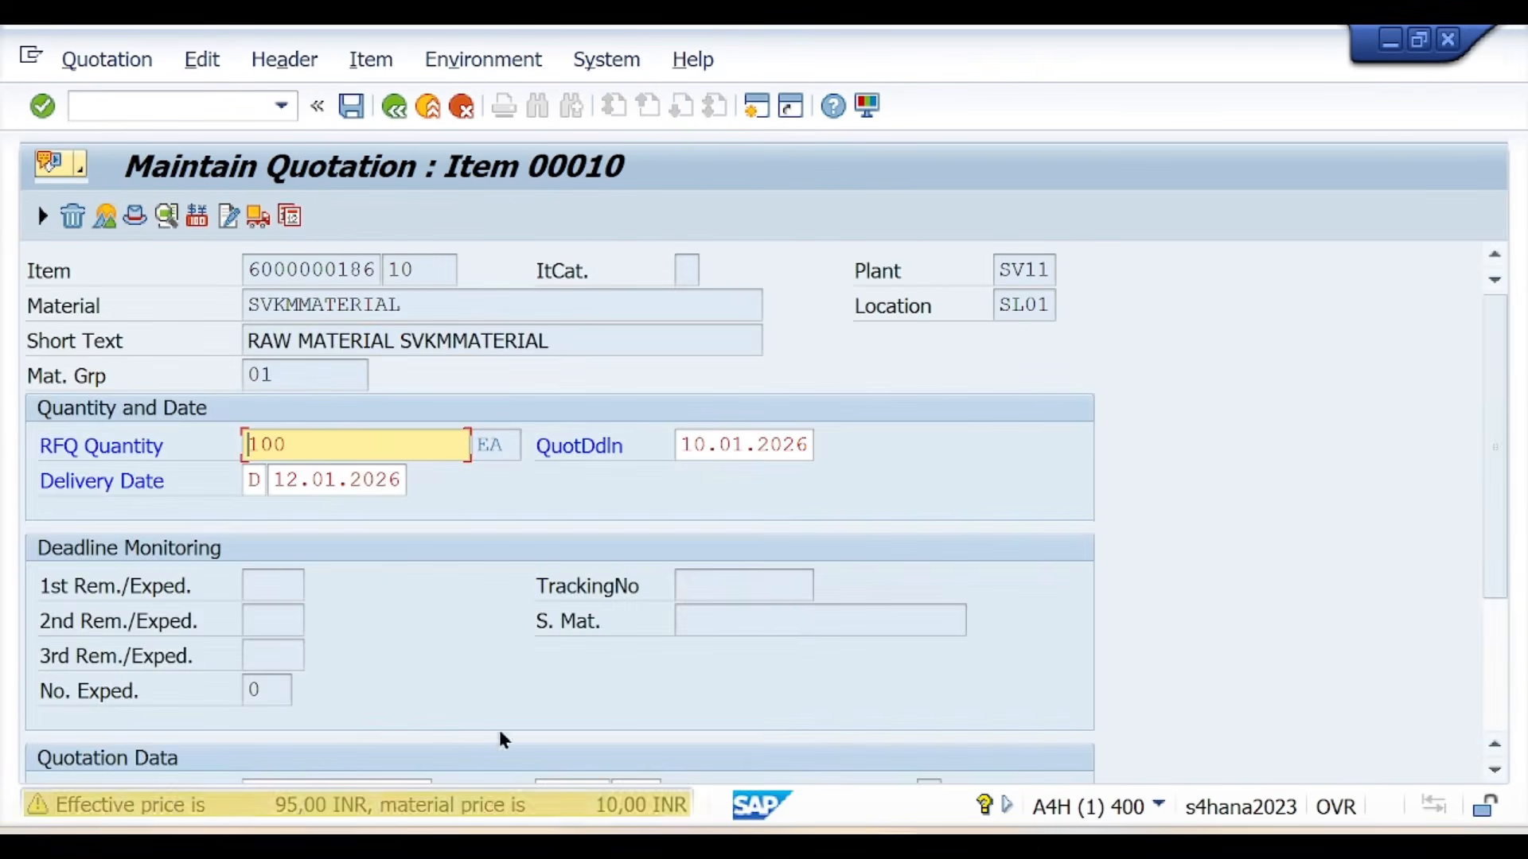
{"action": "key", "text": "F3"}
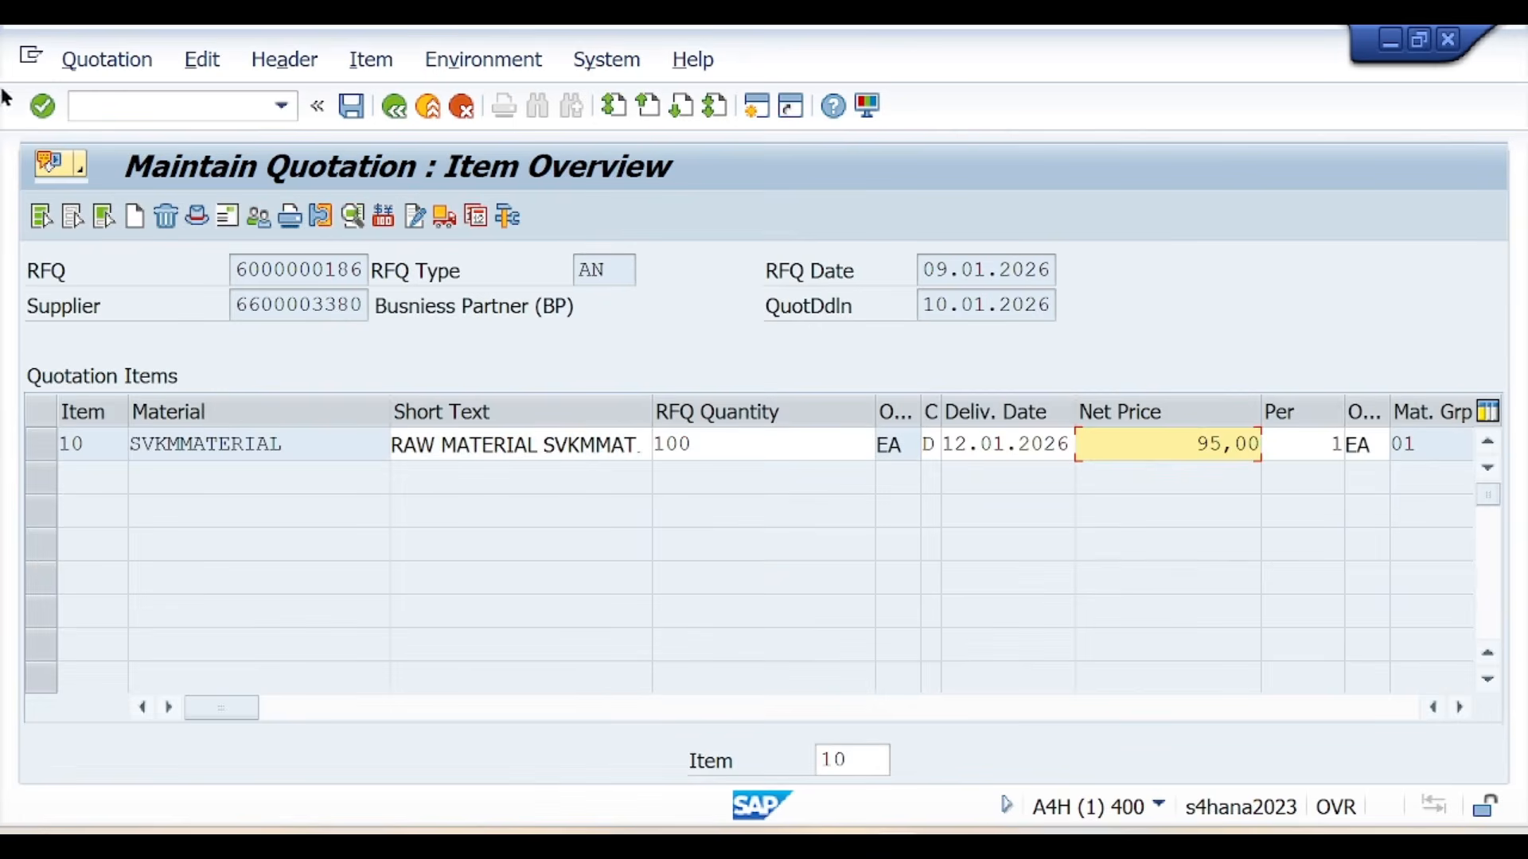
{"action": "left_click", "coordinate": [351, 106]}
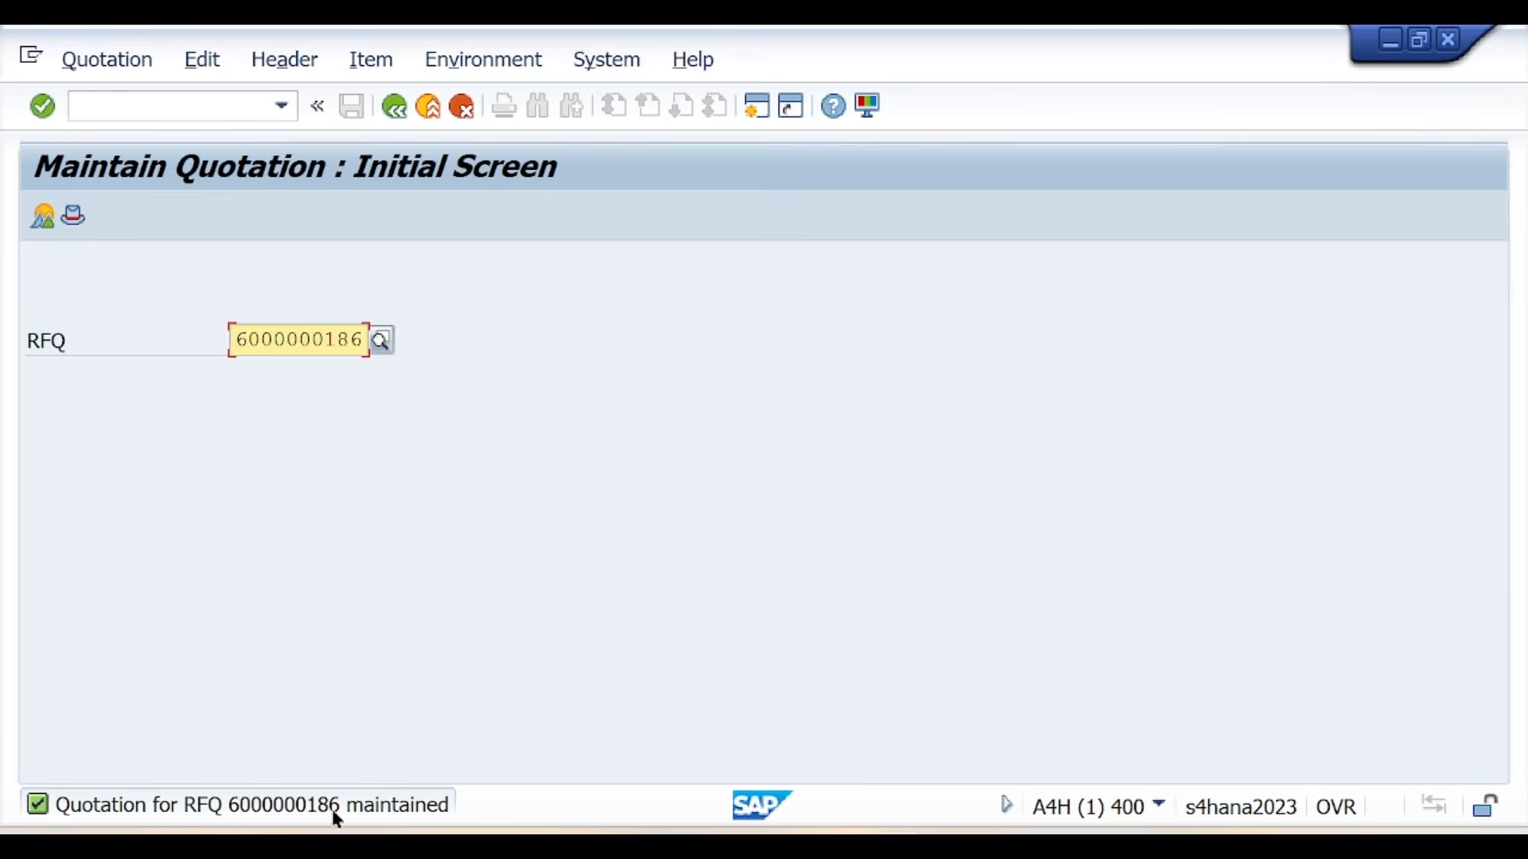
- Switch to the Notion notes and copy the three priced supplier and RFQ entries from Step2 to below ME47 under Step3
{"action": "key", "text": "alt+Tab"}
{"action": "left_click", "coordinate": [709, 603]}
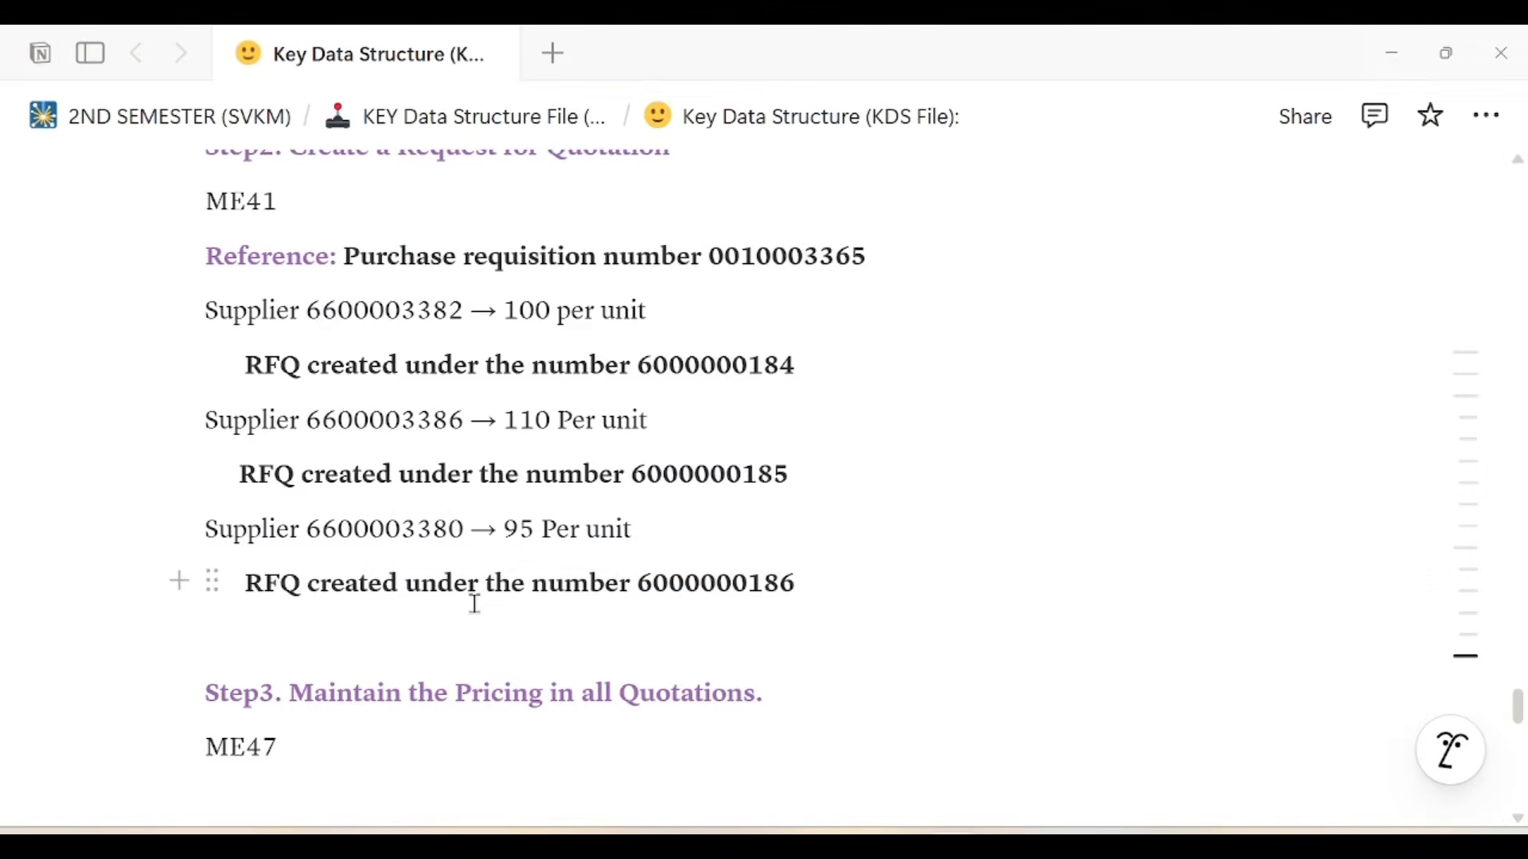
{"action": "scroll", "coordinate": [475, 604], "scroll_direction": "down", "scroll_amount": 3}
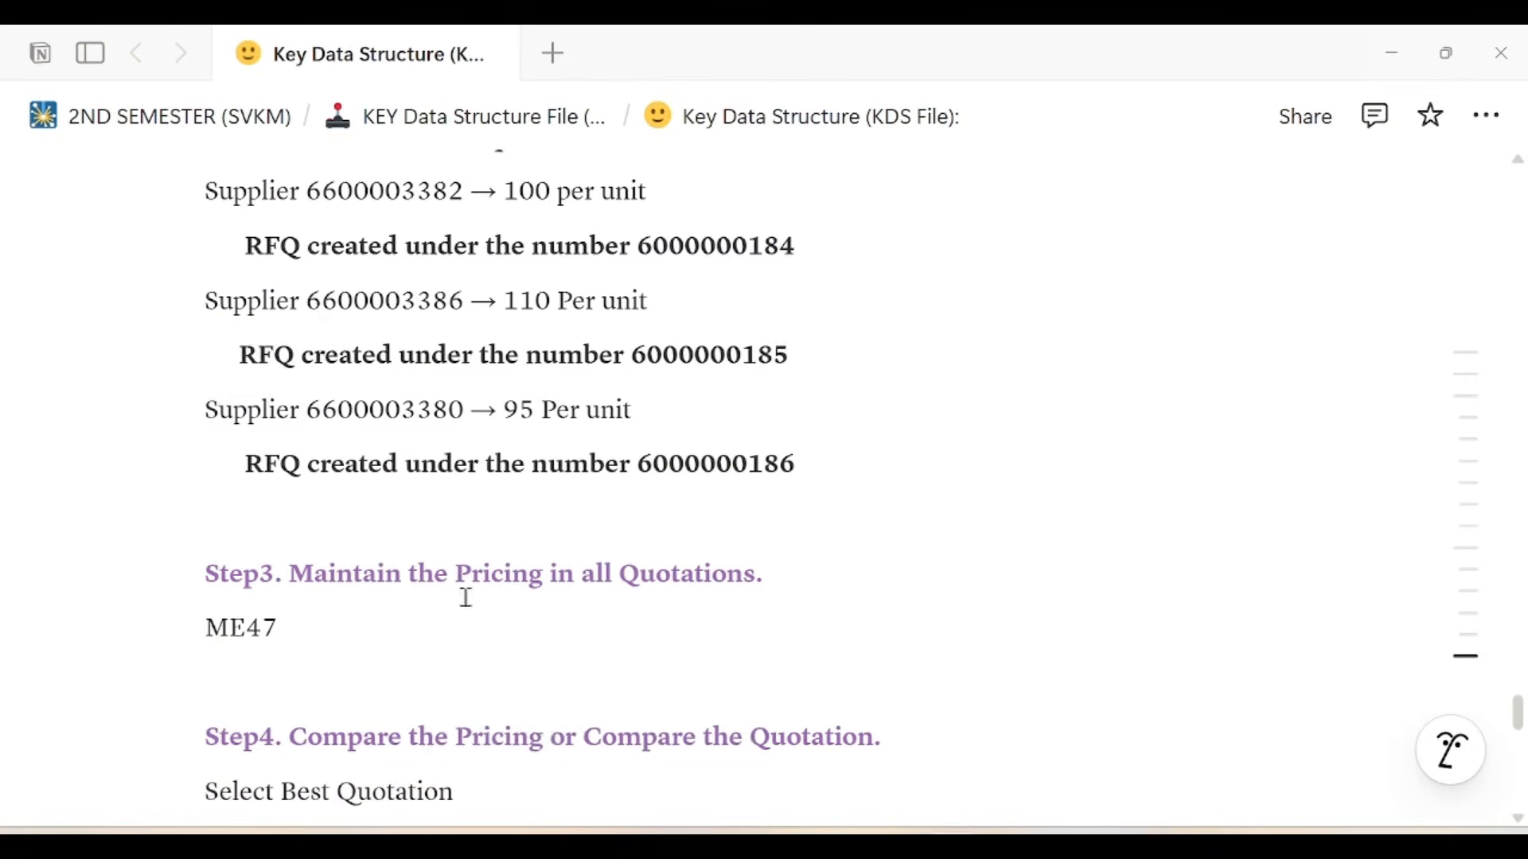
{"action": "left_click", "coordinate": [326, 555]}
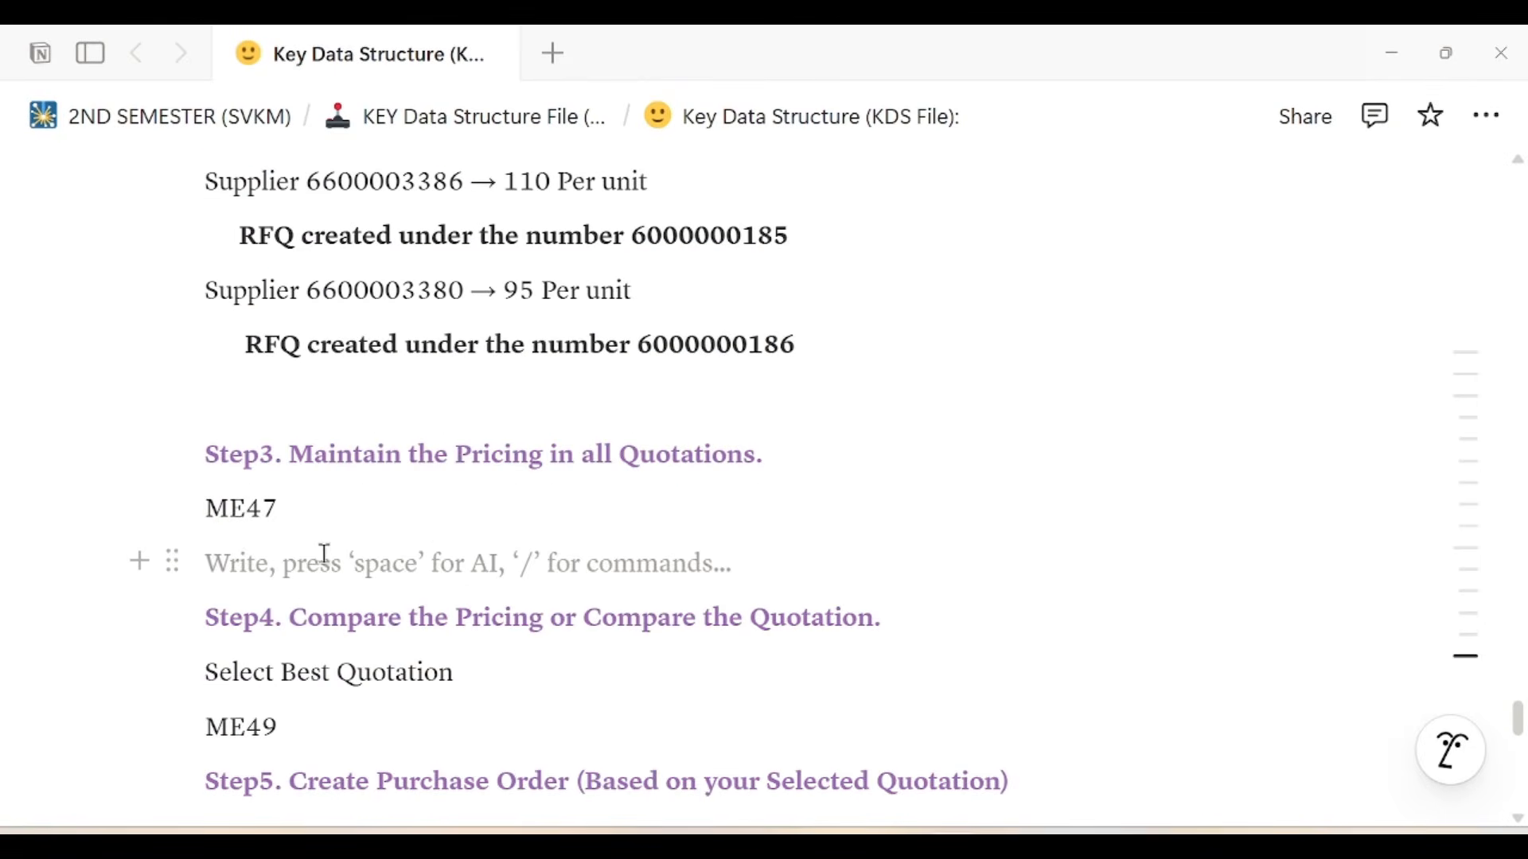
{"action": "scroll", "coordinate": [326, 555], "scroll_direction": "up", "scroll_amount": 3}
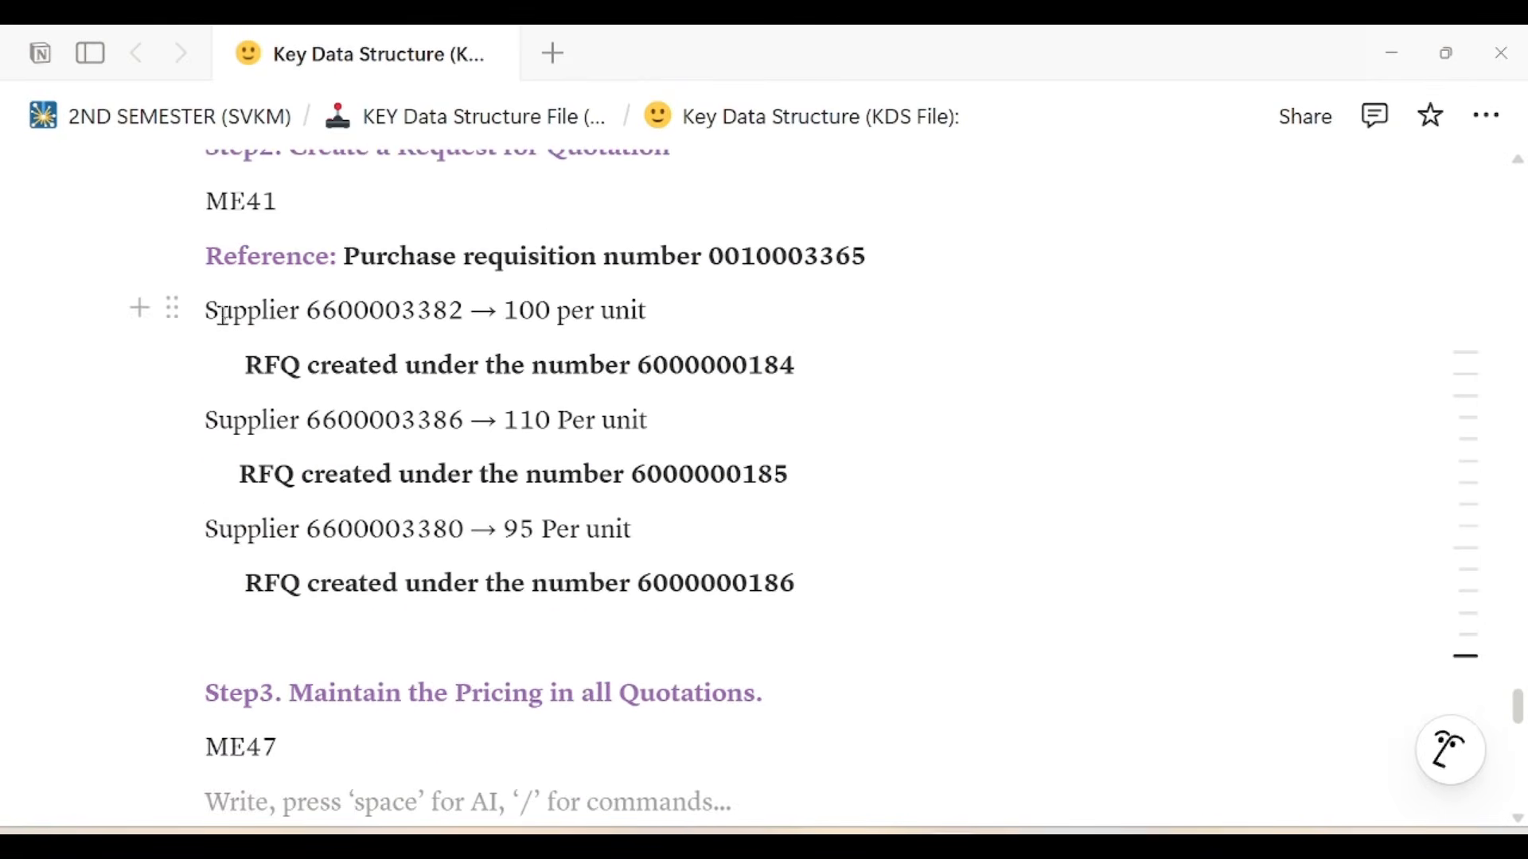
{"action": "left_click_drag", "start_coordinate": [212, 312], "coordinate": [812, 583]}
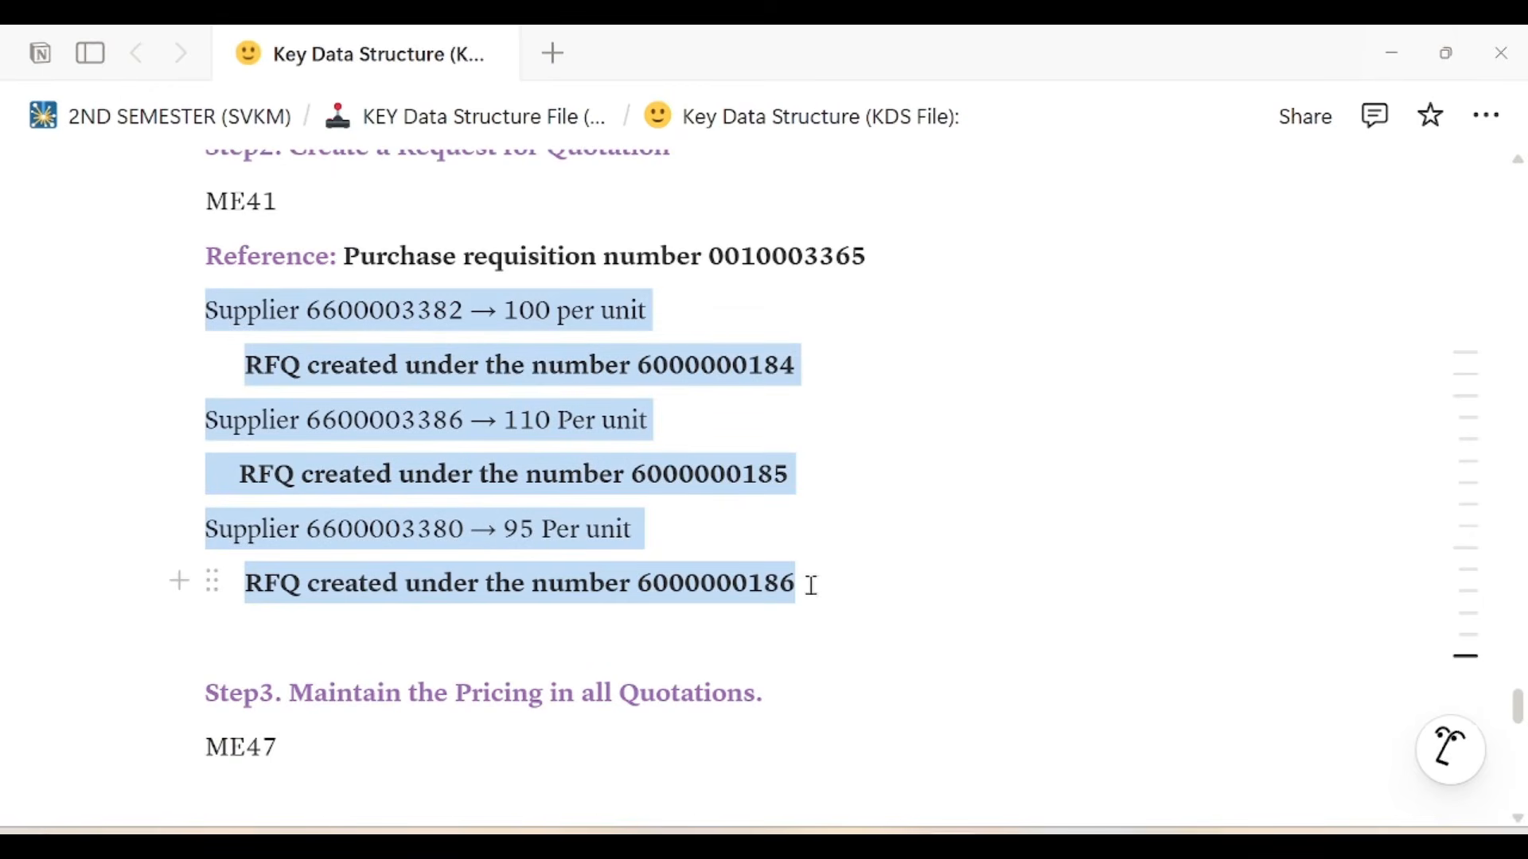
{"action": "key", "text": "ctrl+c"}
{"action": "left_click", "coordinate": [500, 733]}
{"action": "scroll", "coordinate": [443, 768], "scroll_direction": "down", "scroll_amount": 3}
{"action": "key", "text": "Return"}
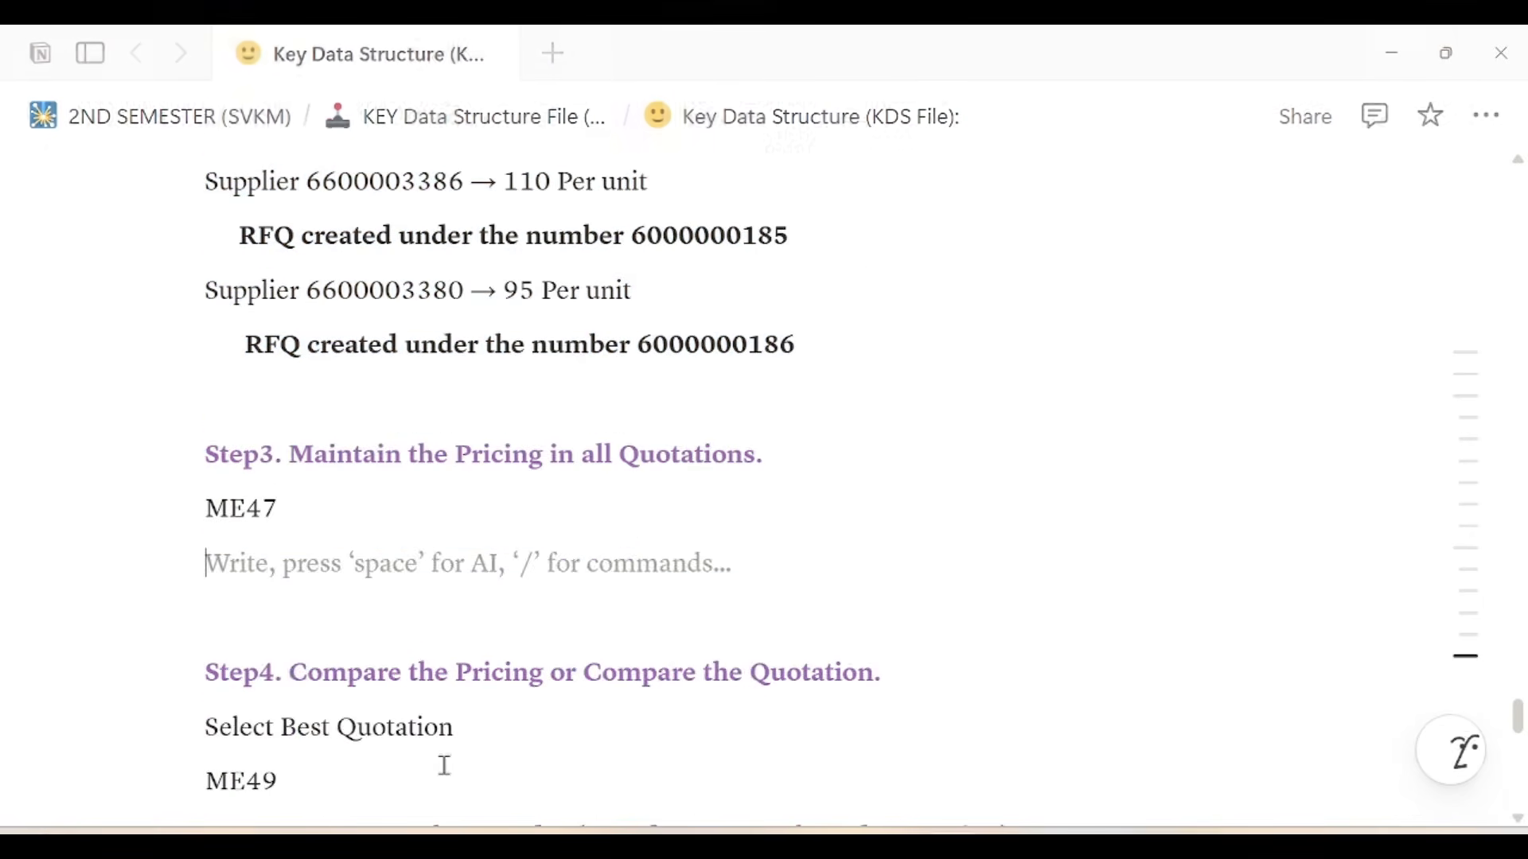
{"action": "key", "text": "ctrl+v"}
{"action": "scroll", "coordinate": [703, 576], "scroll_direction": "up", "scroll_amount": 1}
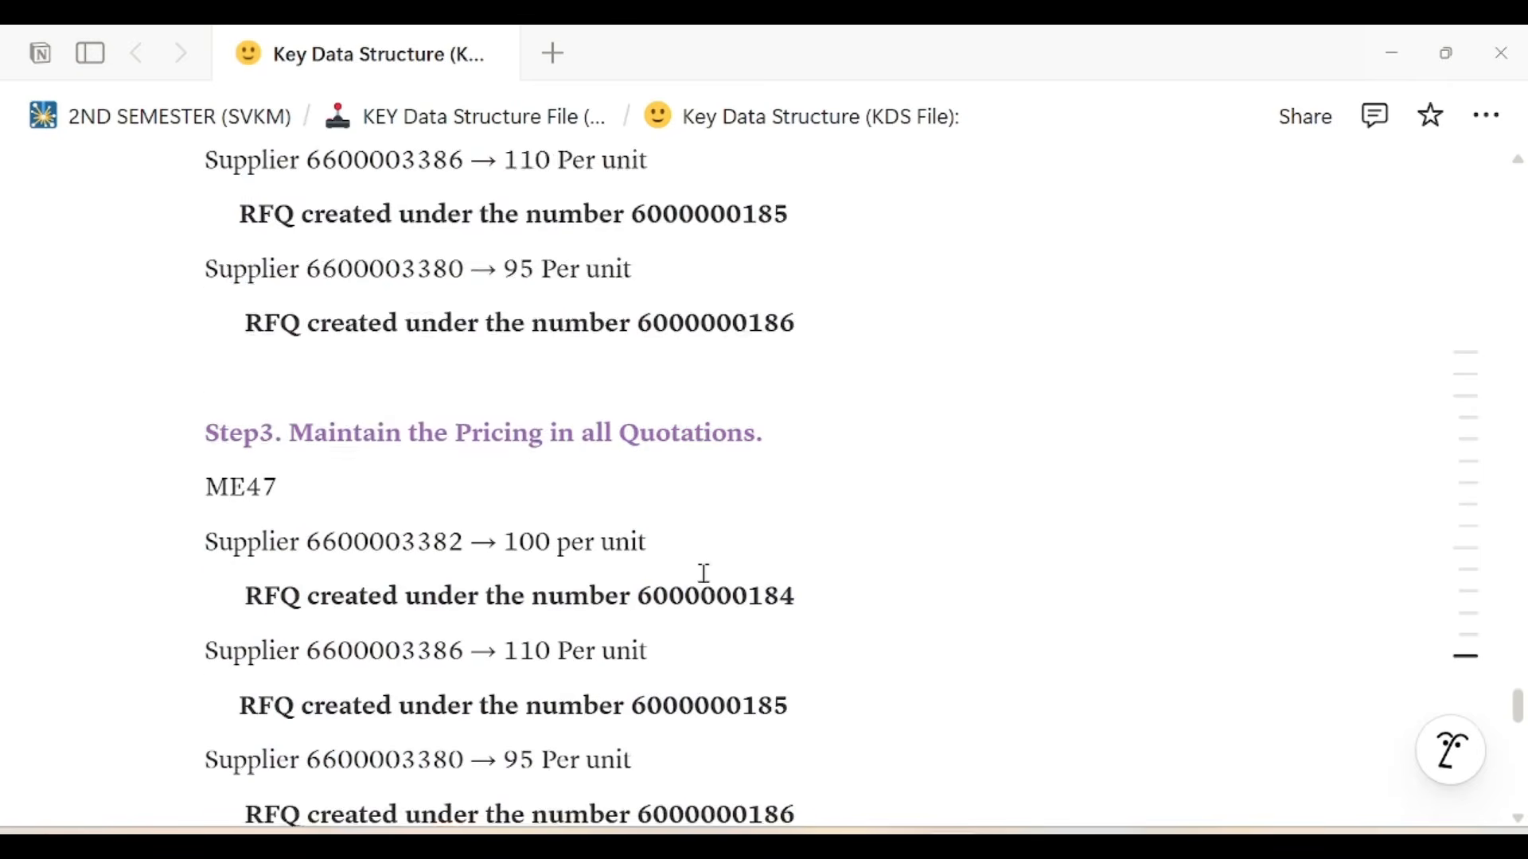
- Delete the arrows and per-unit prices after the three suppliers under Step2 in the notes
{"action": "scroll", "coordinate": [704, 574], "scroll_direction": "up", "scroll_amount": 4}
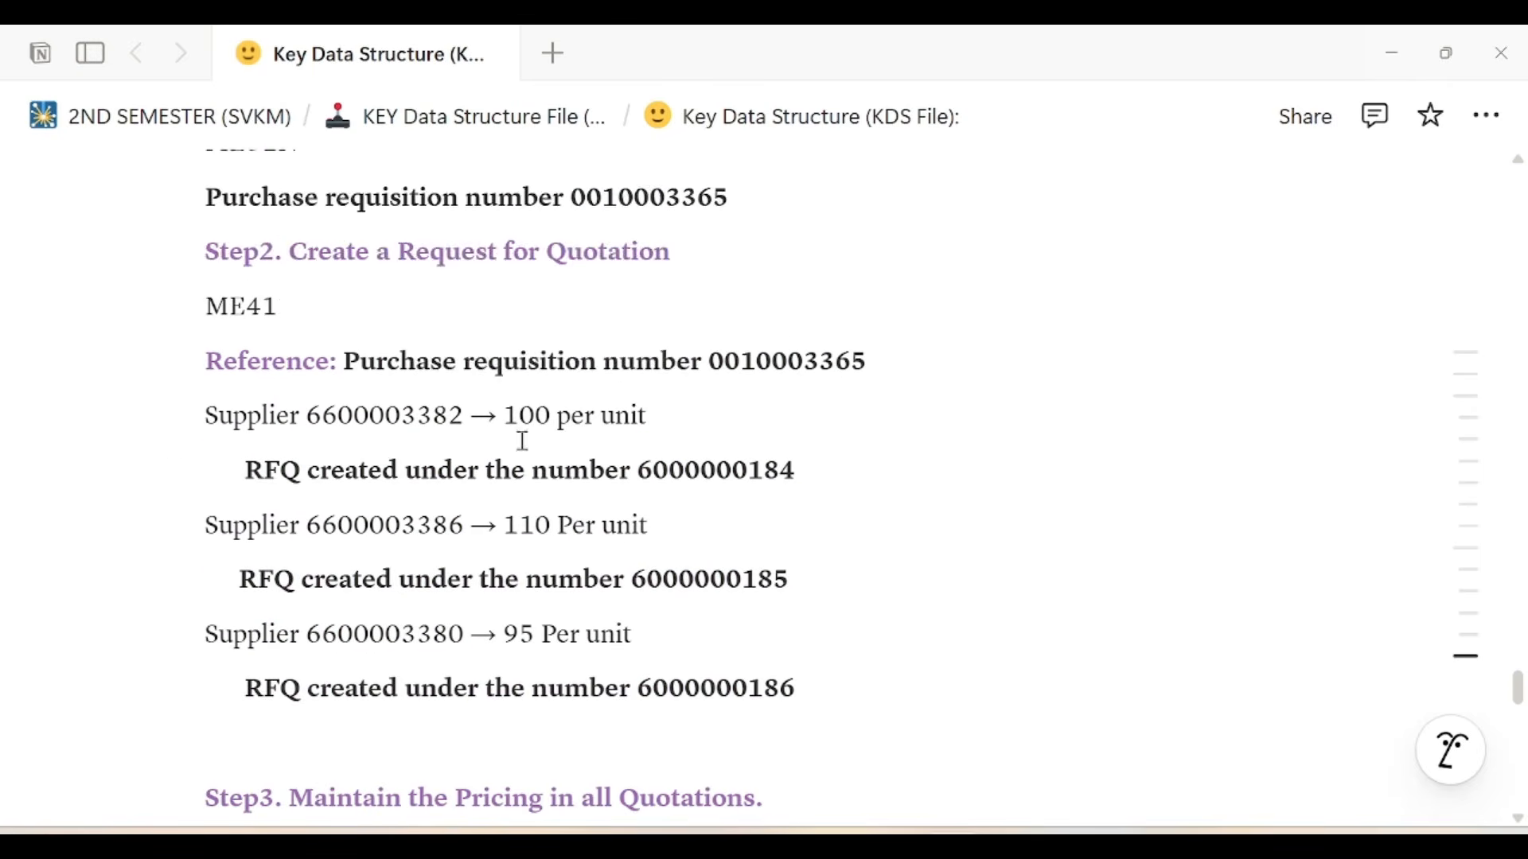
{"action": "scroll", "coordinate": [561, 443], "scroll_direction": "down", "scroll_amount": 1}
{"action": "left_click_drag", "start_coordinate": [470, 294], "coordinate": [679, 287]}
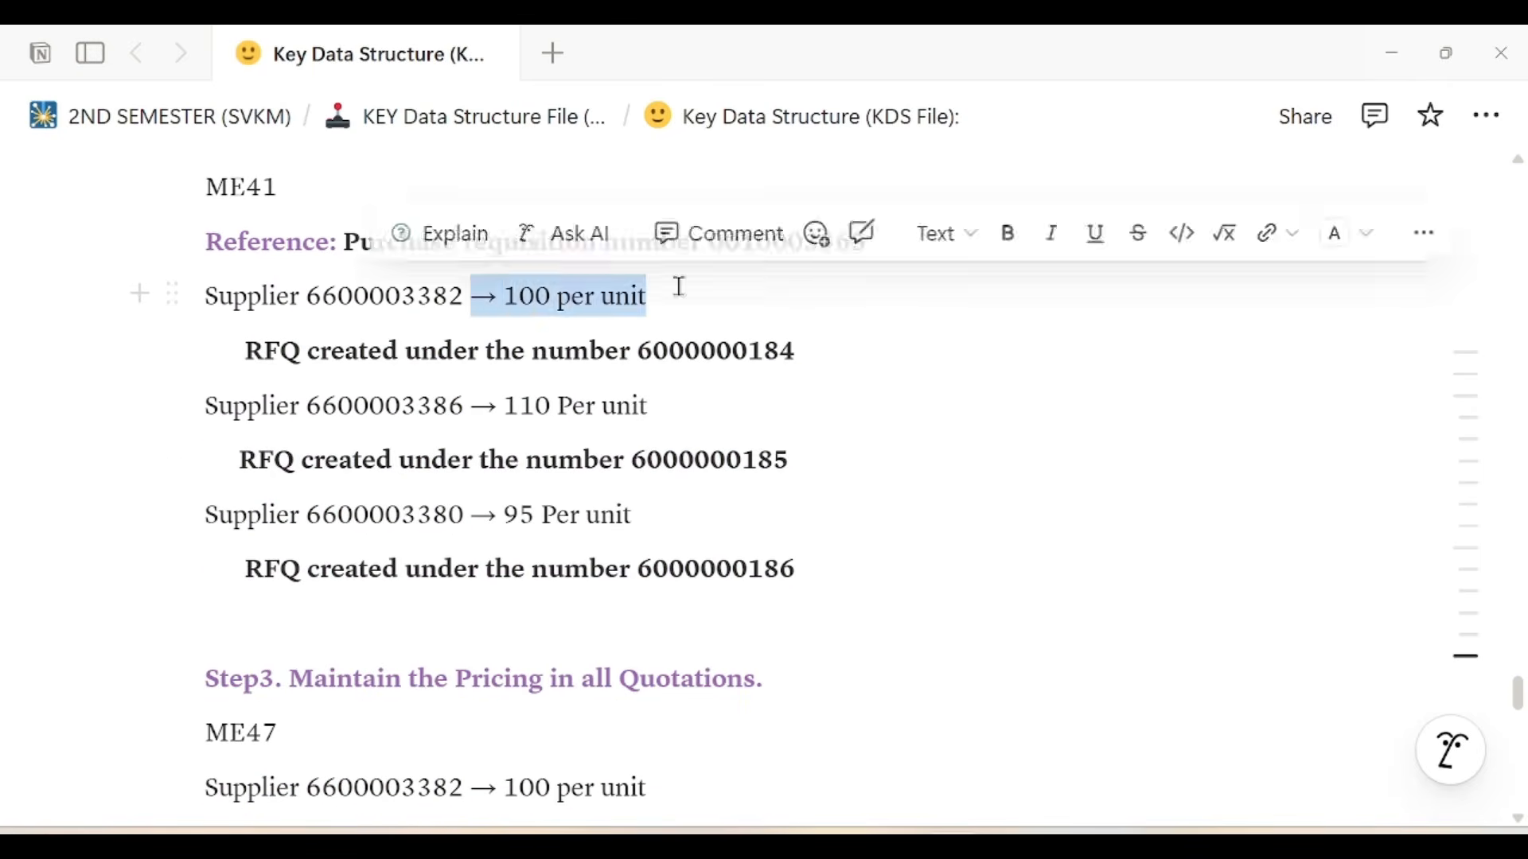
{"action": "key", "text": "BackSpace"}
{"action": "left_click_drag", "start_coordinate": [470, 405], "coordinate": [649, 406]}
{"action": "key", "text": "BackSpace"}
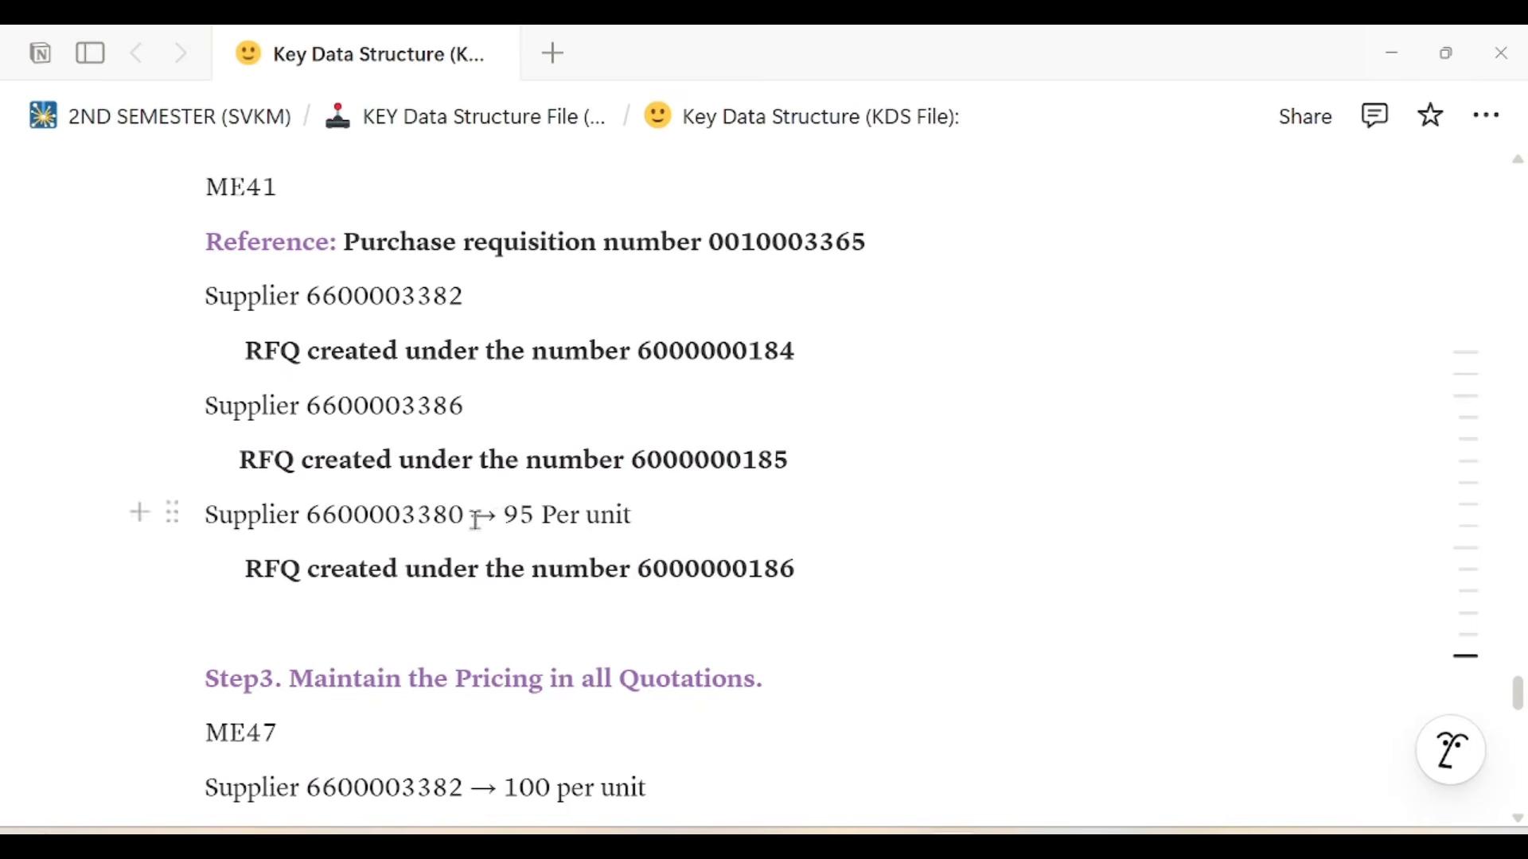
{"action": "left_click_drag", "start_coordinate": [474, 518], "coordinate": [664, 517]}
{"action": "key", "text": "BackSpace"}
- Look up the Step4 transaction code in the notes and start the Price Comparison List transaction (ME49) in SAP
{"action": "scroll", "coordinate": [693, 549], "scroll_direction": "down", "scroll_amount": 8}
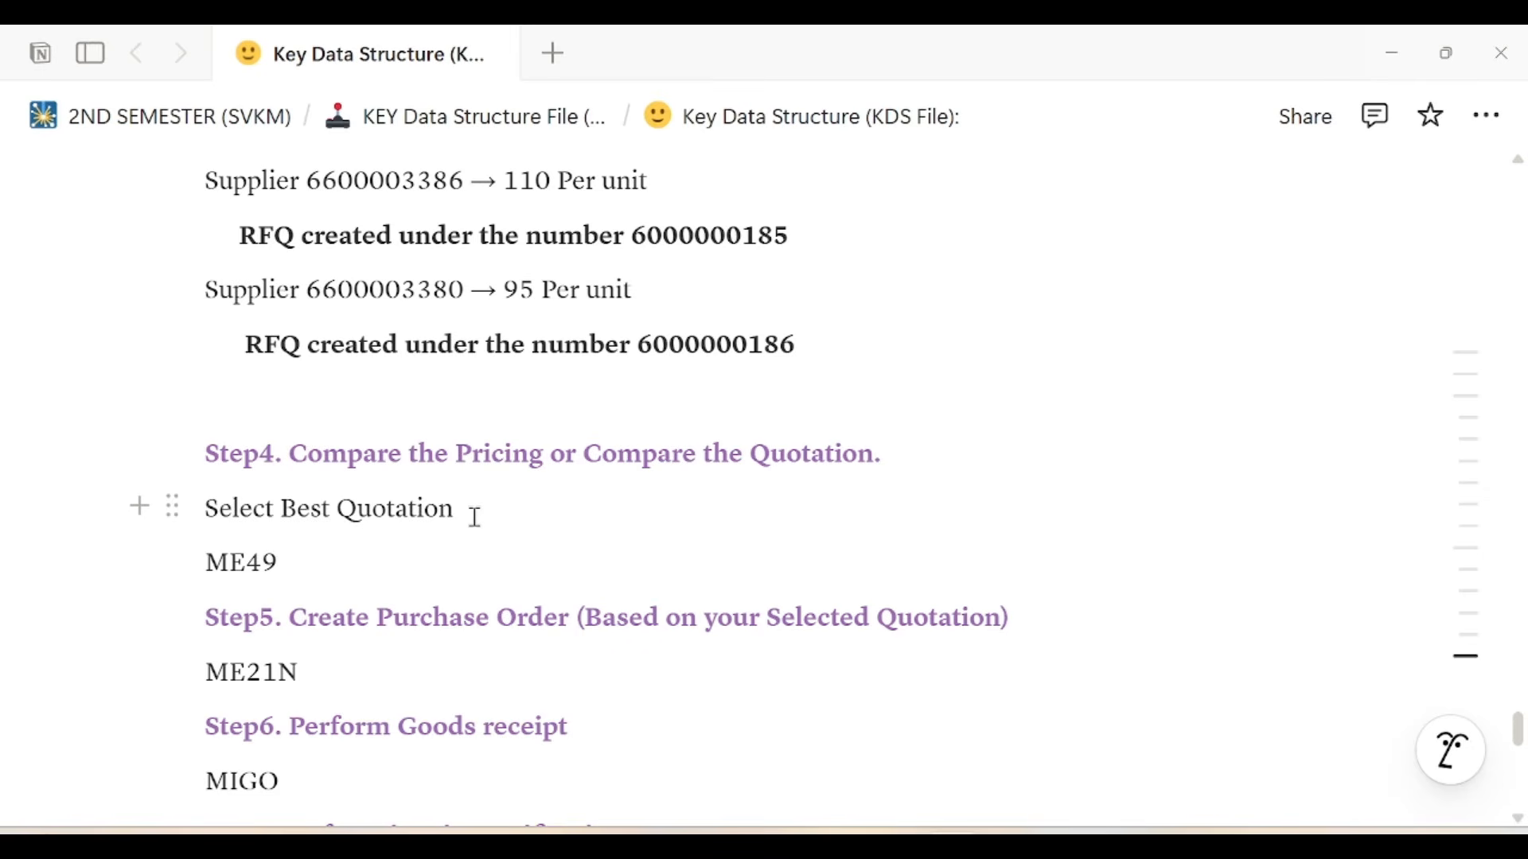
{"action": "key", "text": "alt+Tab"}
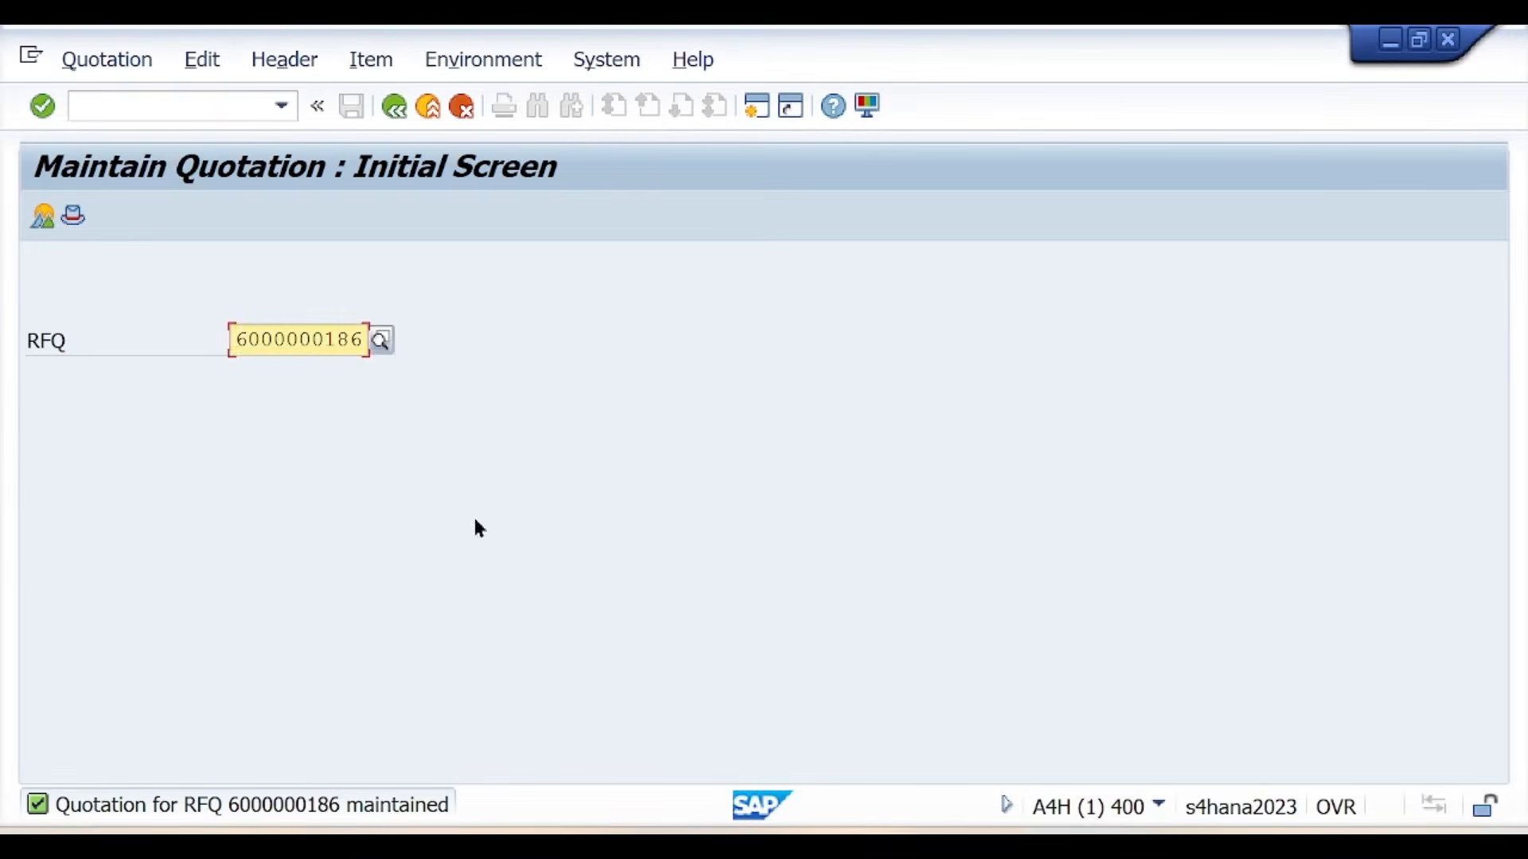
{"action": "left_click", "coordinate": [171, 112]}
{"action": "type", "text": "/n"}
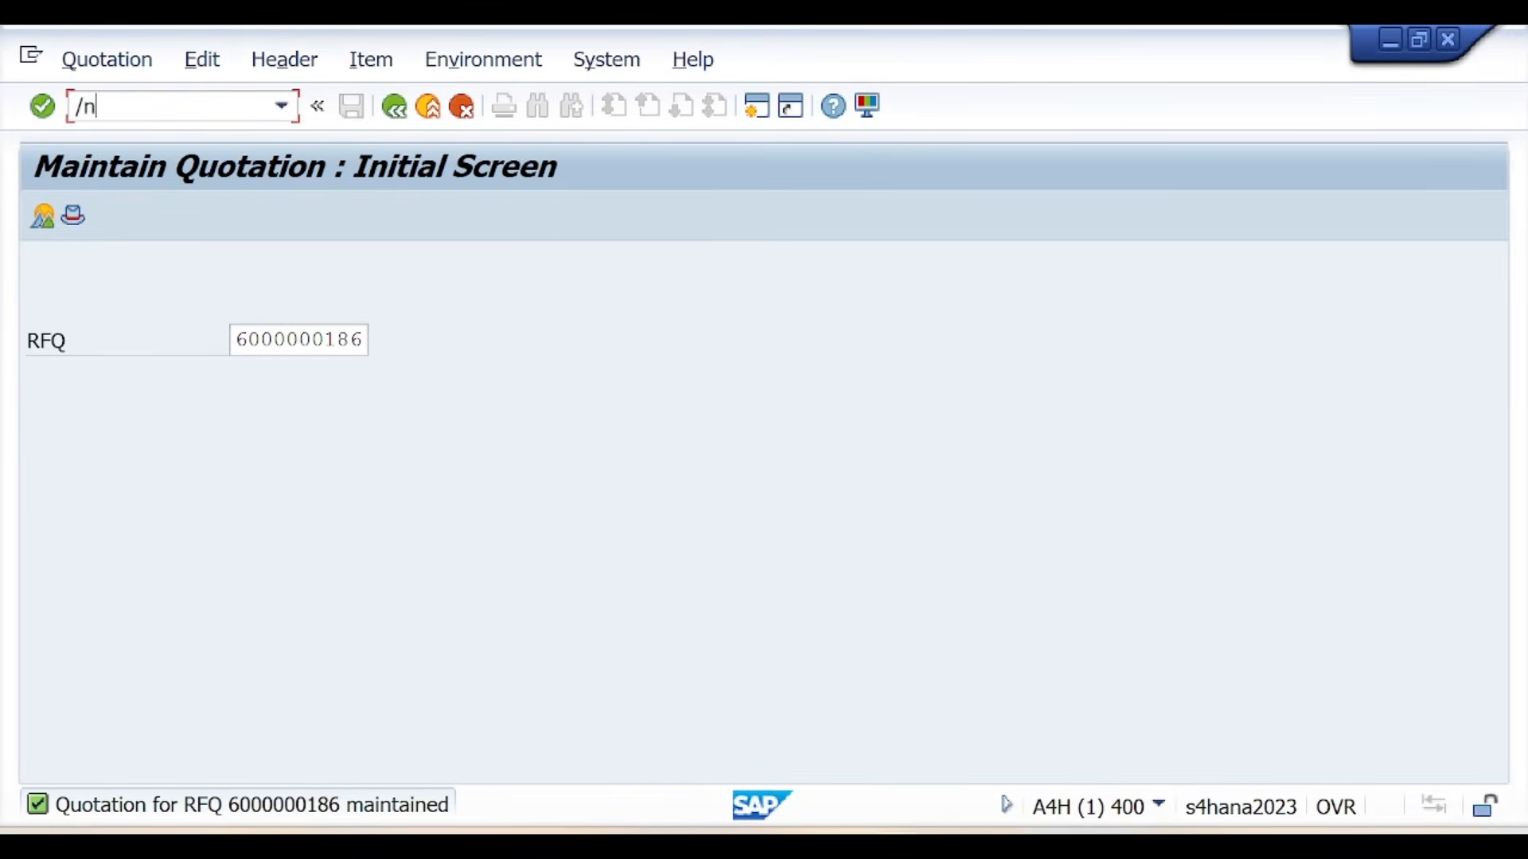
{"action": "key", "text": "alt+Tab"}
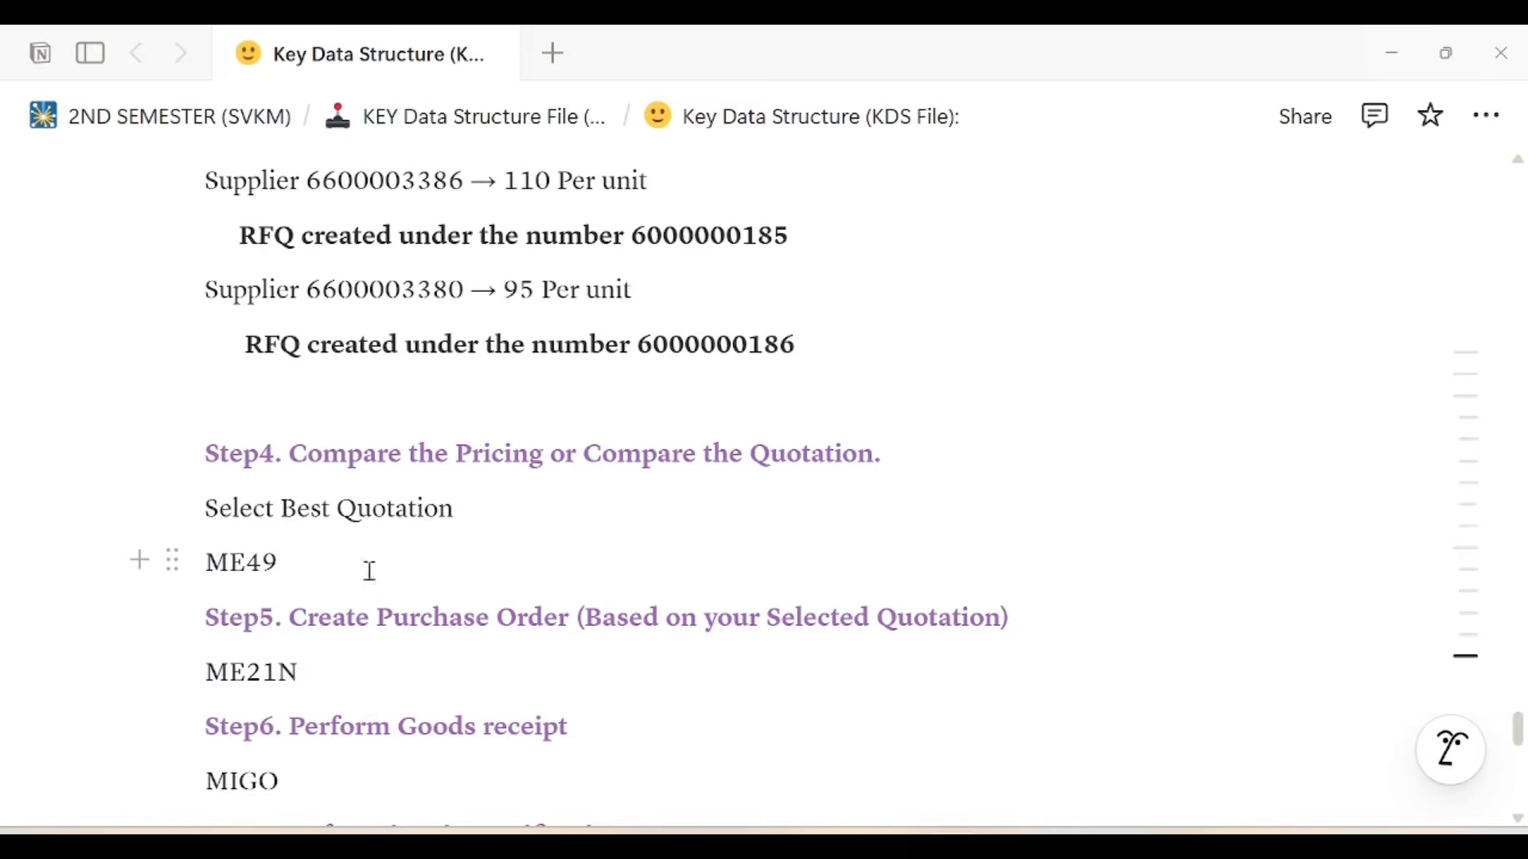
{"action": "key", "text": "alt+Tab"}
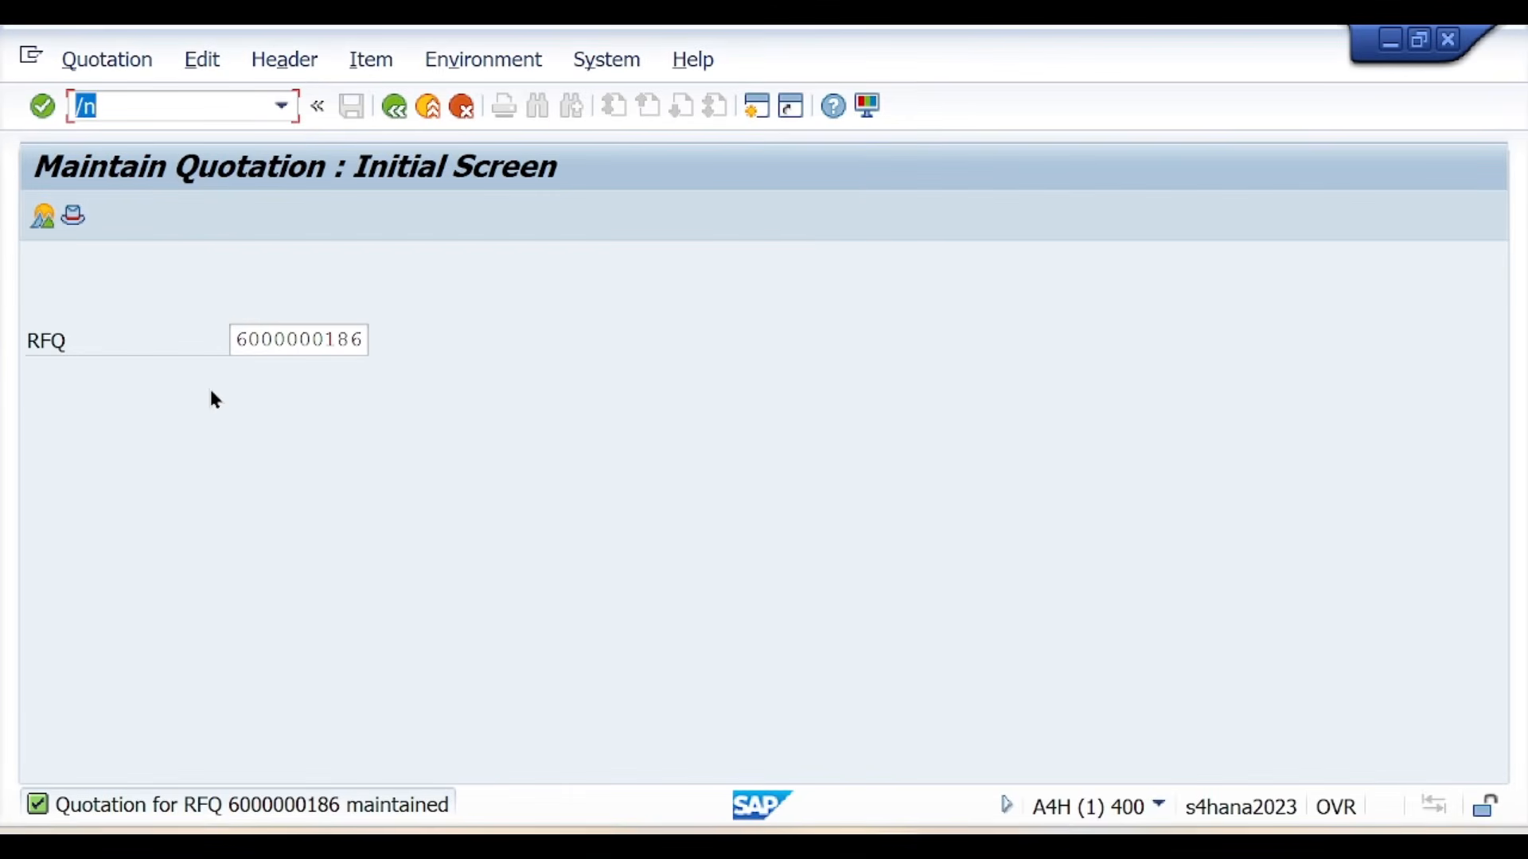
{"action": "key", "text": "Right"}
{"action": "type", "text": "ME49"}
{"action": "key", "text": "Return"}
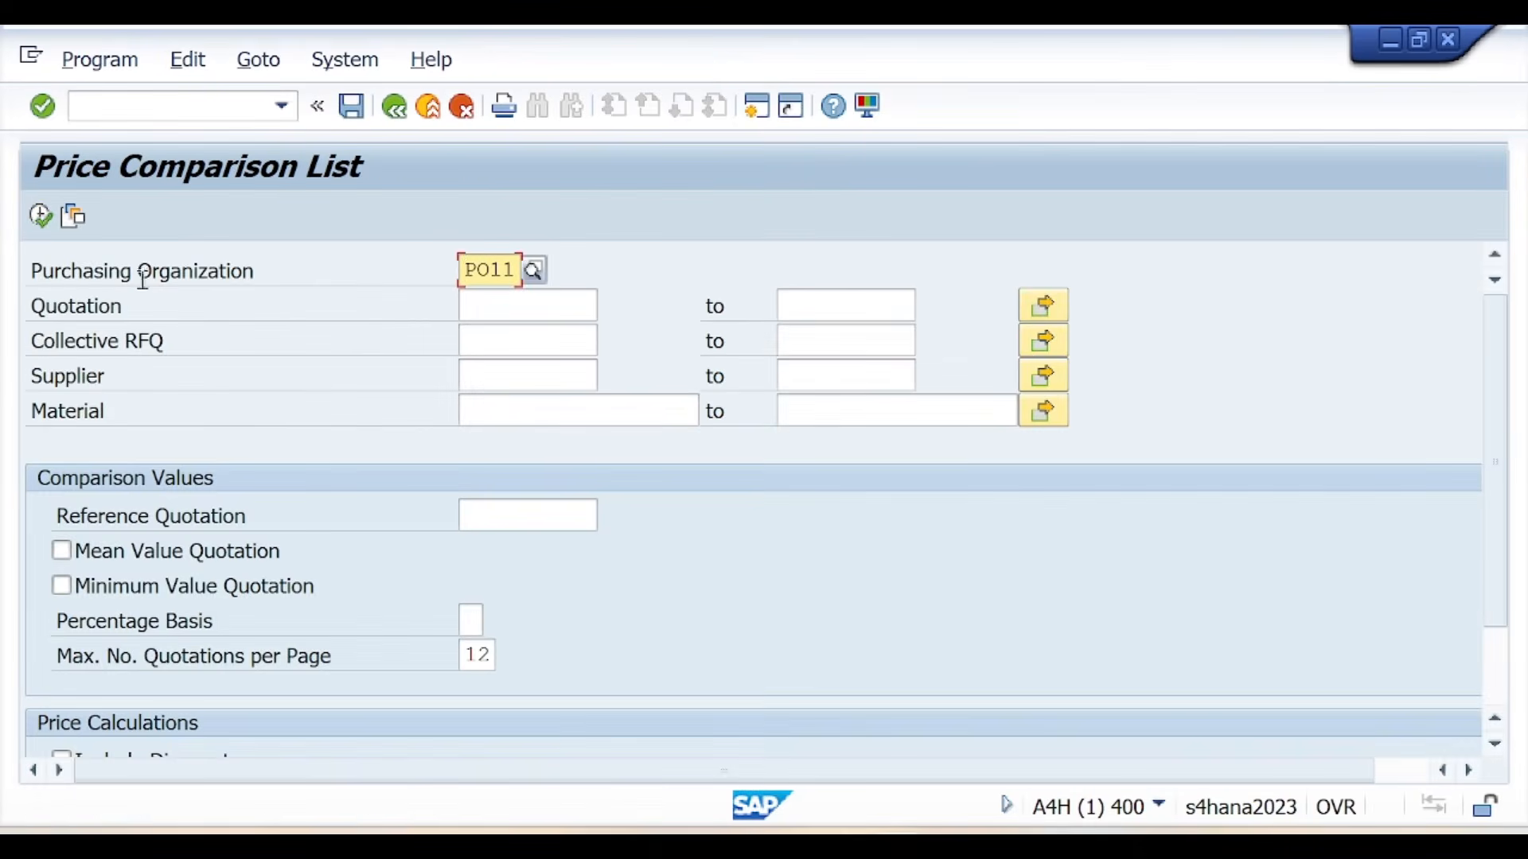
- Copy the first supplier's RFQ number from the Step3 notes into the lower limit of the Quotation range in SAP
{"action": "left_click", "coordinate": [536, 307]}
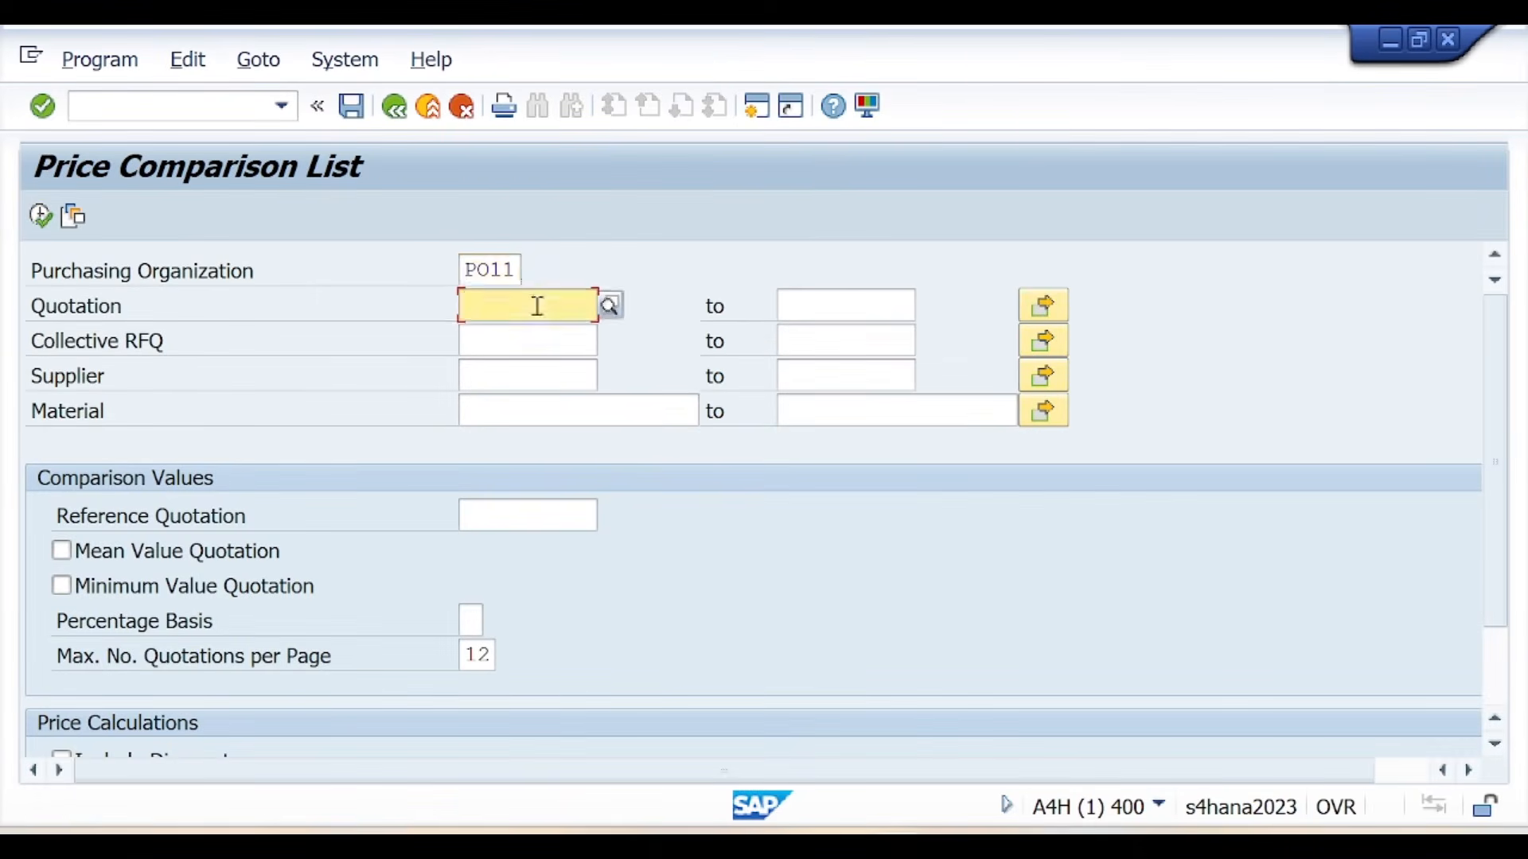
{"action": "key", "text": "alt+Tab"}
{"action": "scroll", "coordinate": [580, 487], "scroll_direction": "up", "scroll_amount": 3}
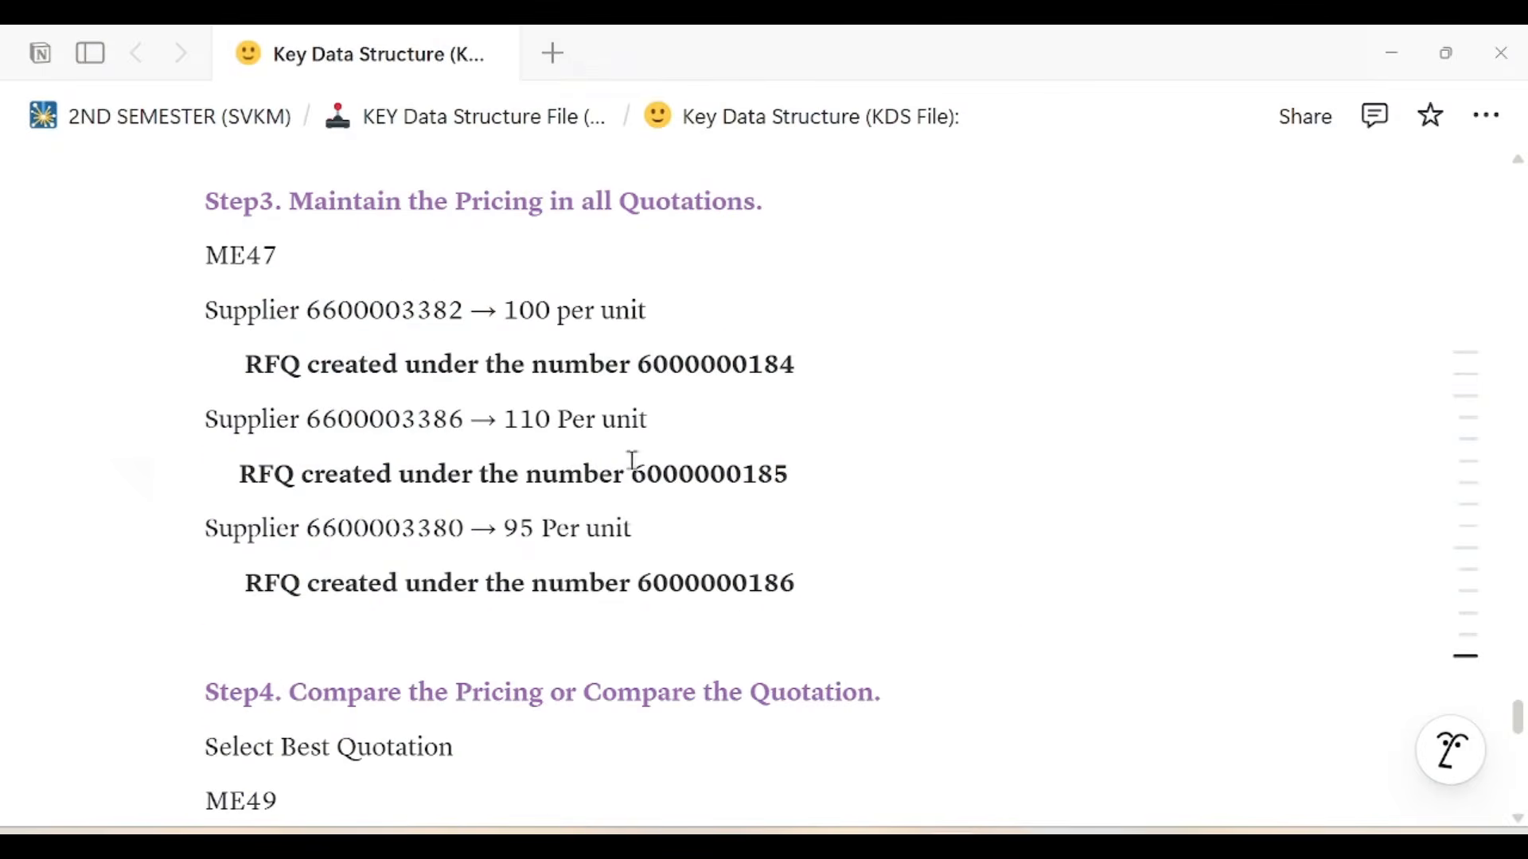
{"action": "left_click_drag", "start_coordinate": [640, 366], "coordinate": [803, 365]}
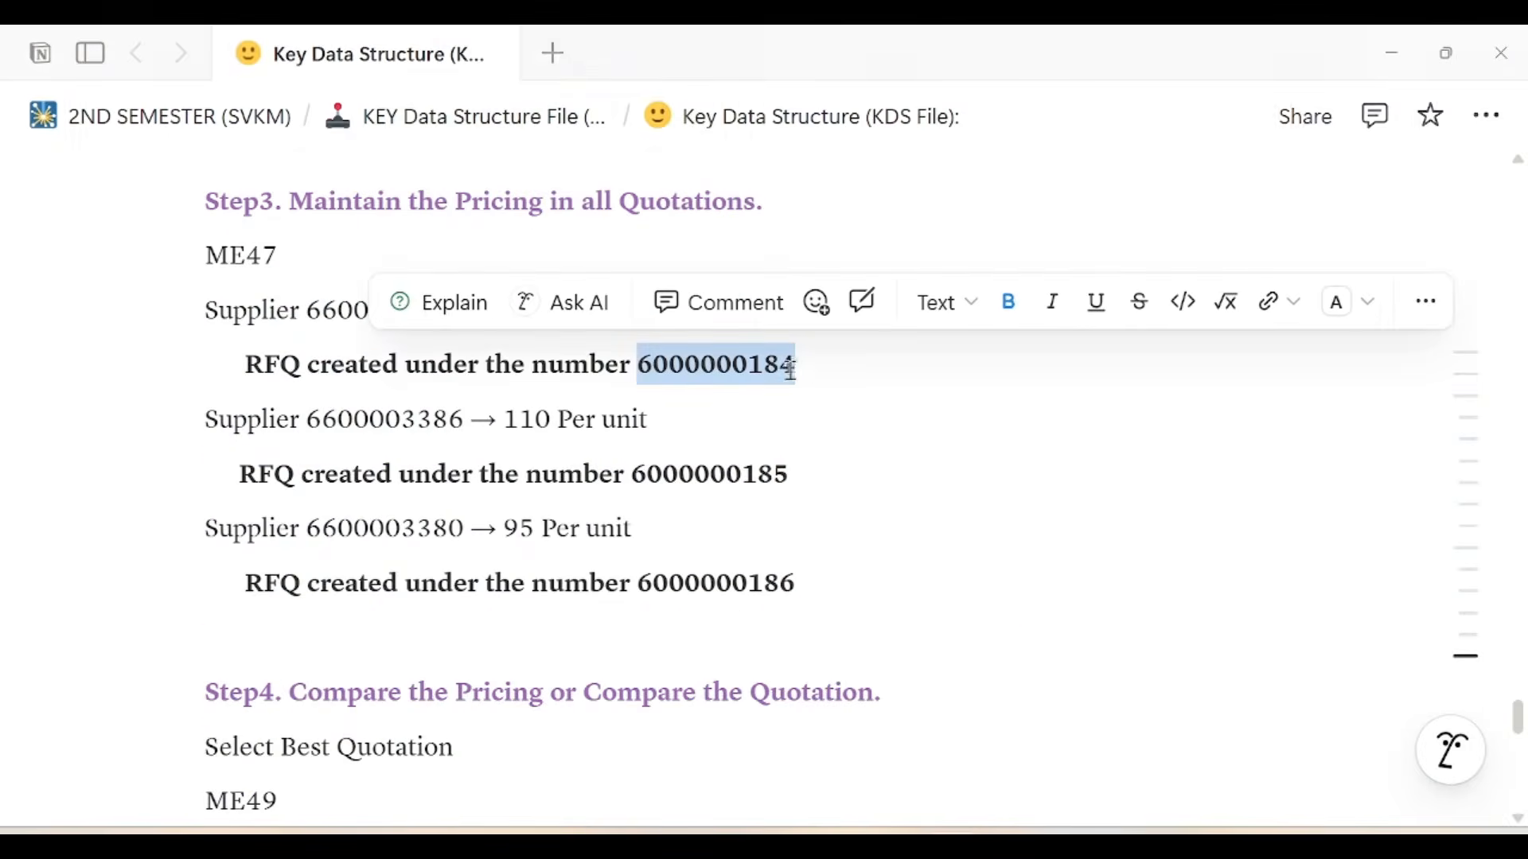
{"action": "key", "text": "alt+Tab"}
{"action": "key", "text": "ctrl+v"}
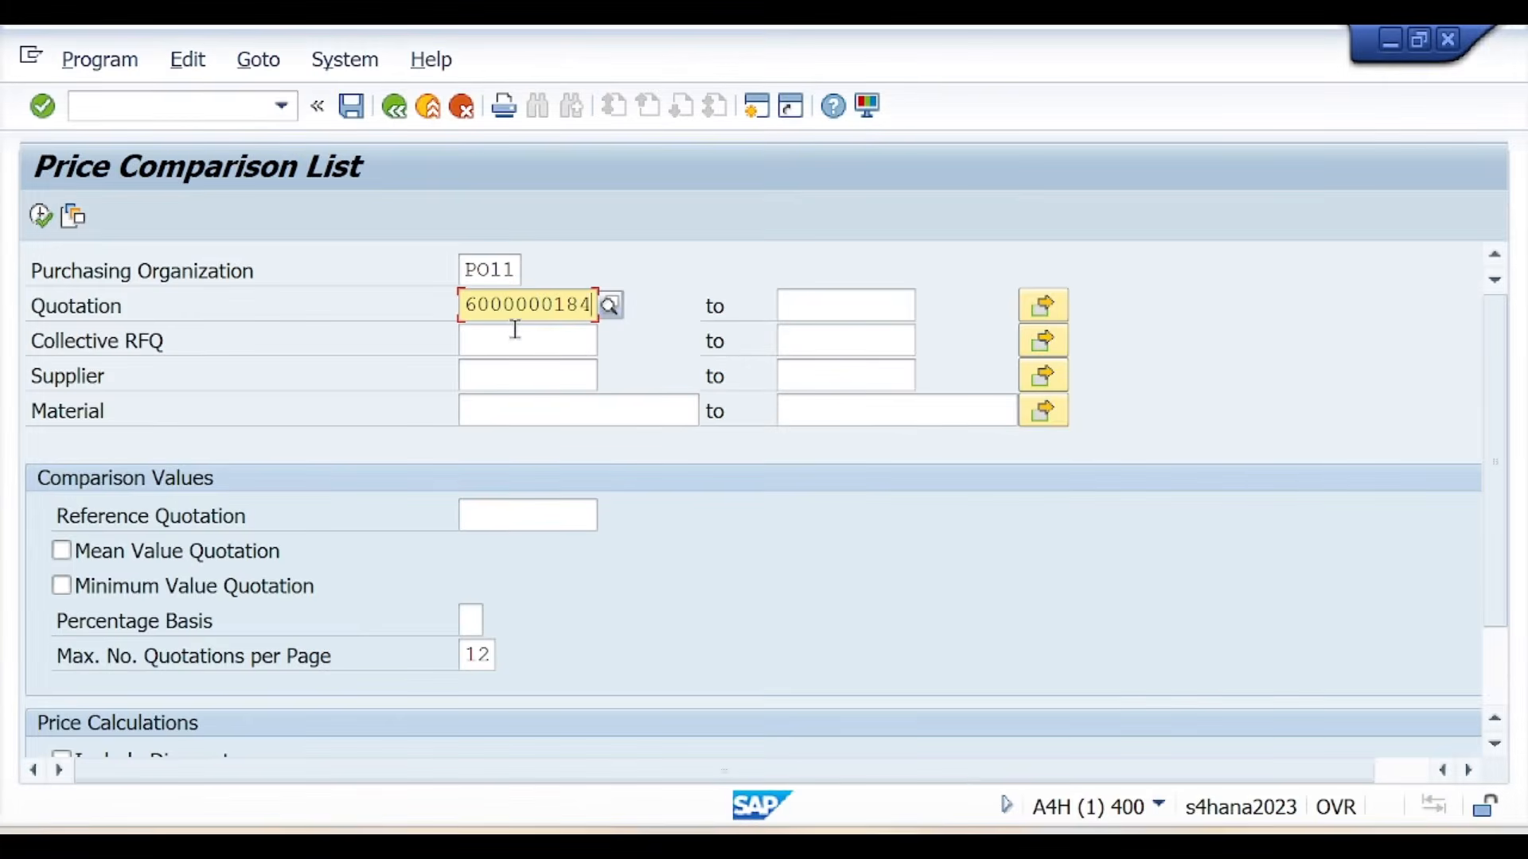
- Copy the third supplier's RFQ number from the notes into the upper limit of the Quotation range and run the price comparison
{"action": "key", "text": "alt+Tab"}
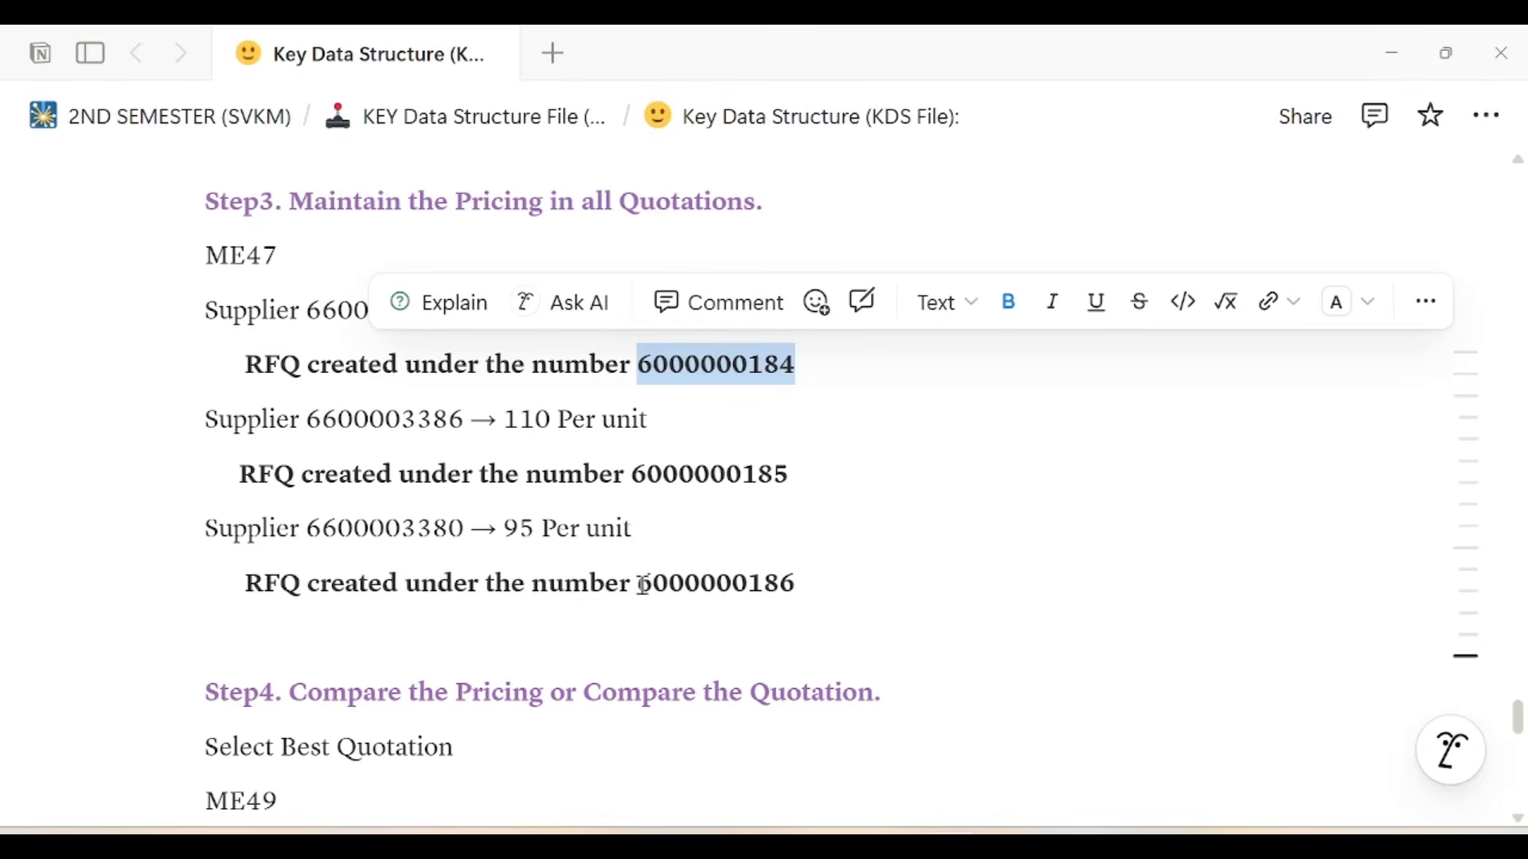
{"action": "left_click_drag", "start_coordinate": [644, 584], "coordinate": [814, 574]}
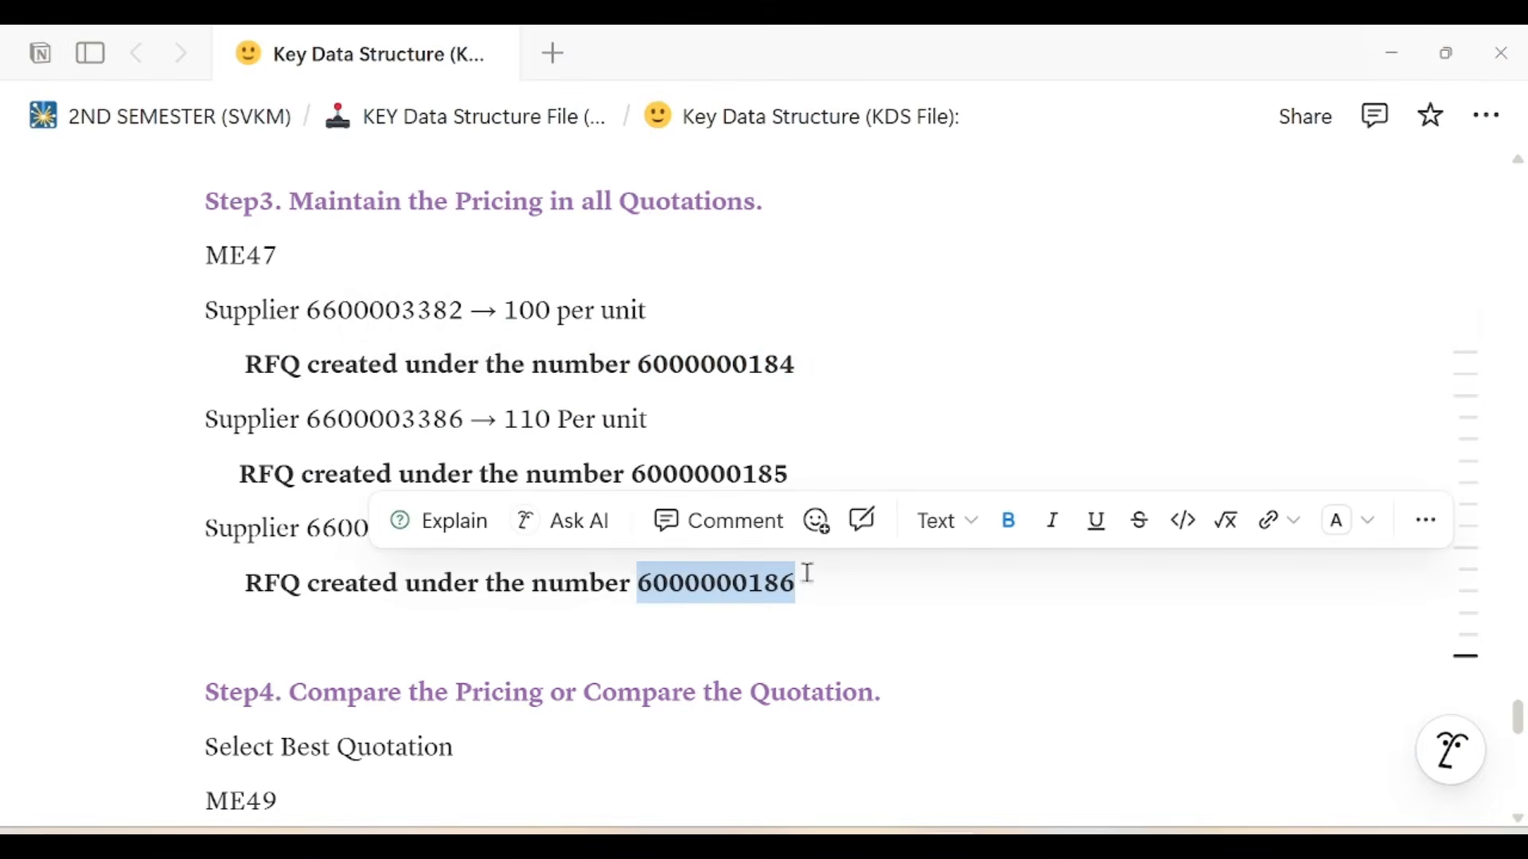
{"action": "key", "text": "ctrl+c"}
{"action": "key", "text": "alt+Tab"}
{"action": "left_click", "coordinate": [828, 310]}
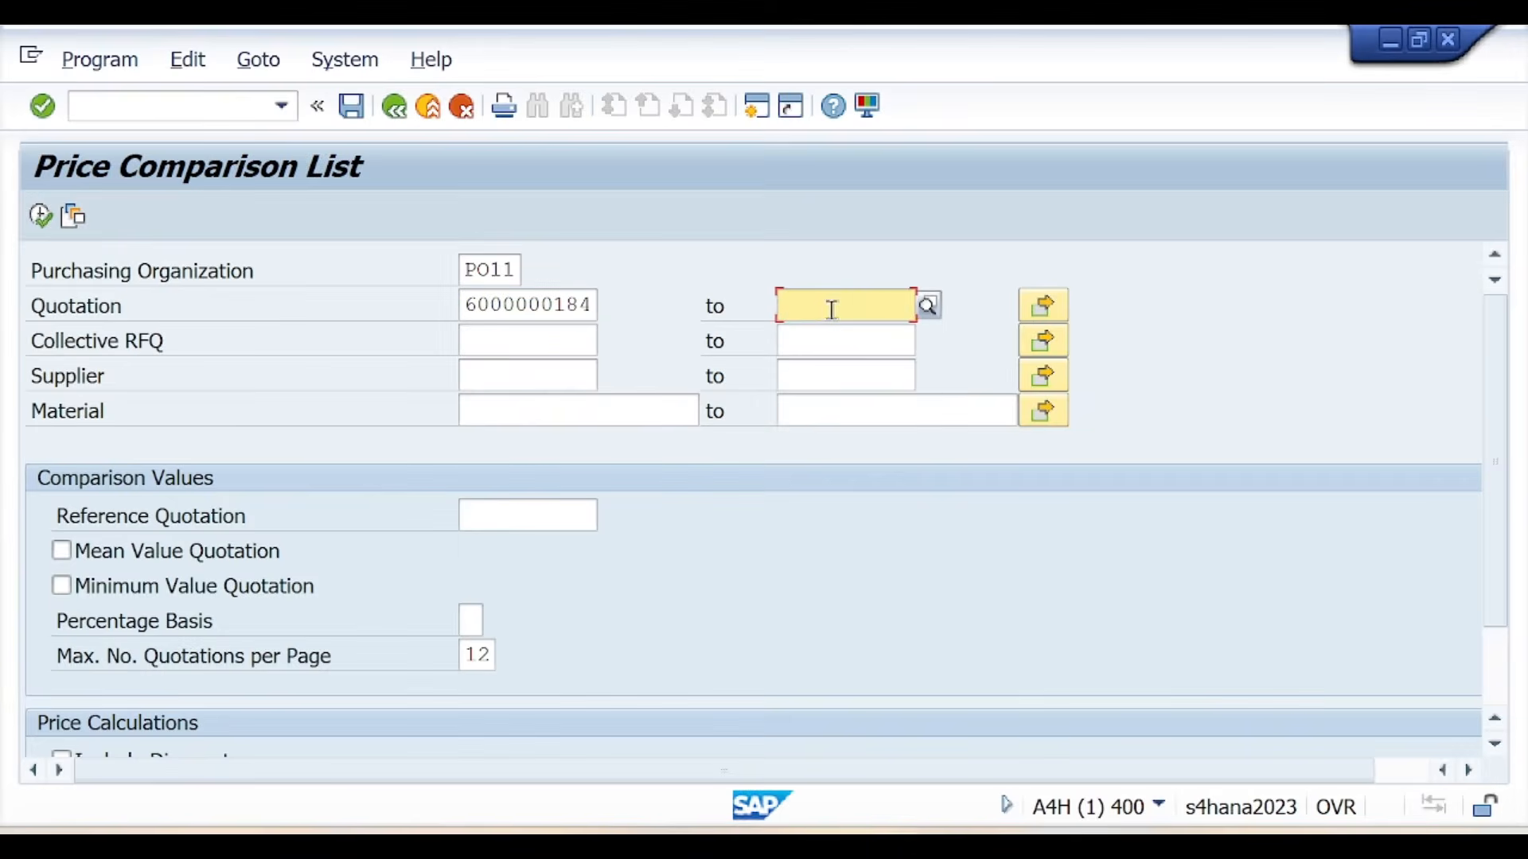
{"action": "key", "text": "ctrl+v"}
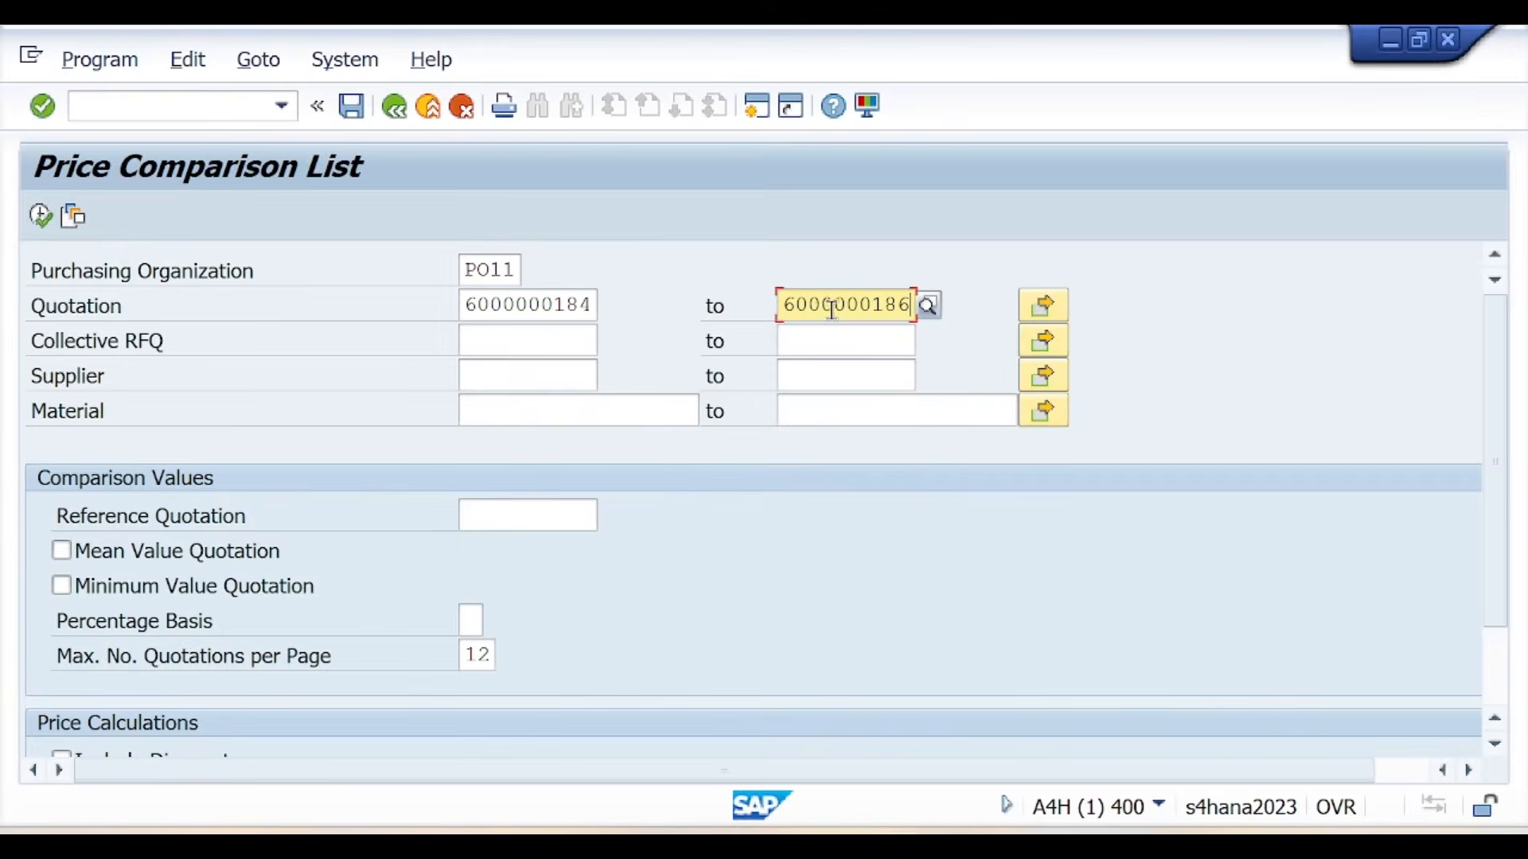
{"action": "left_click", "coordinate": [43, 216]}
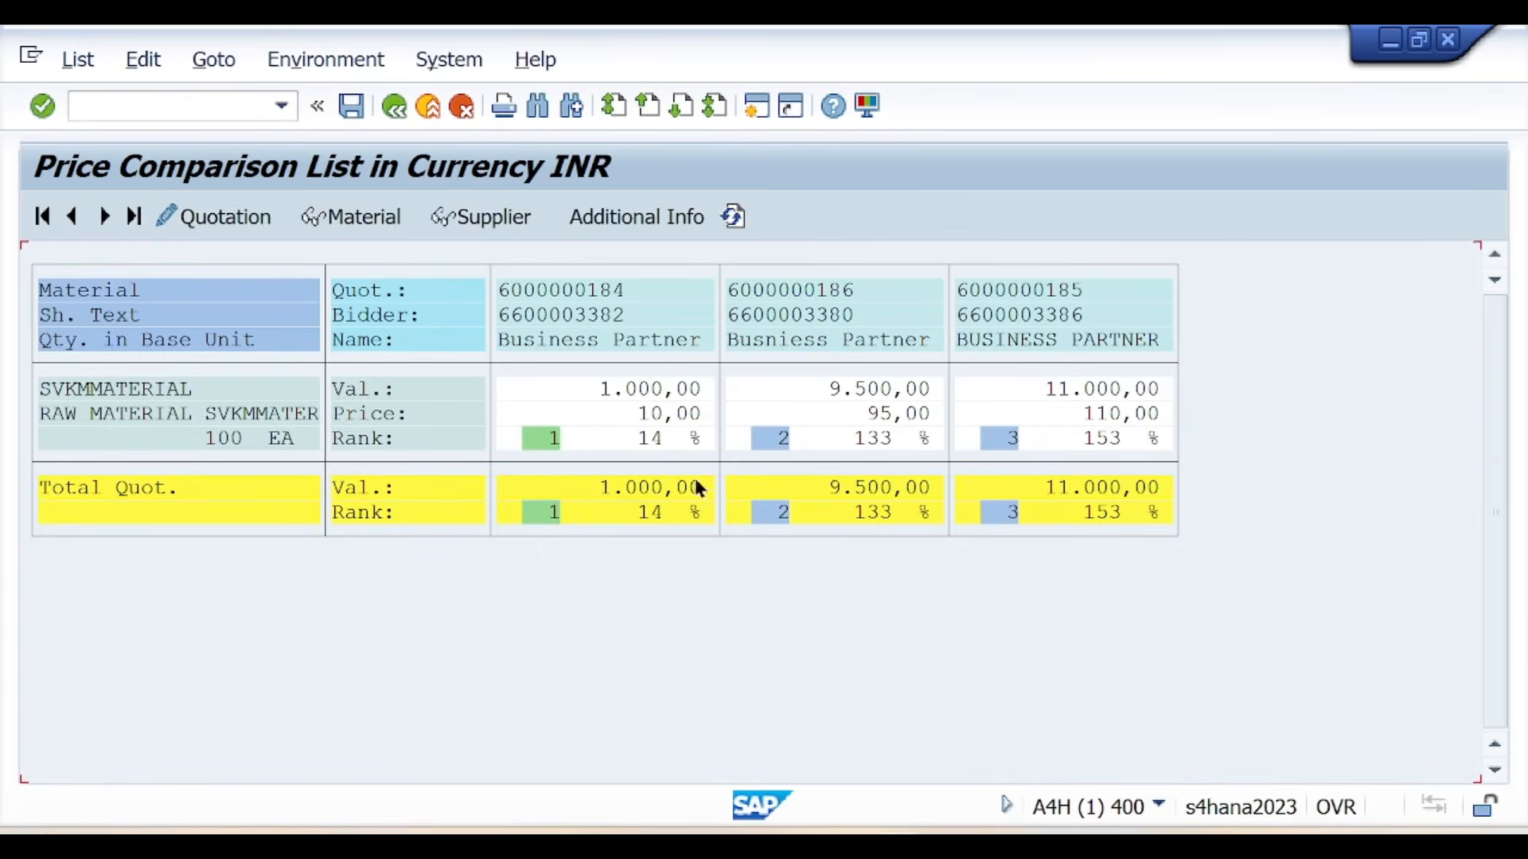
- Return to the selection and list the third and first suppliers' RFQ numbers from the notes as single values in Quotation's multiple selection
{"action": "left_click", "coordinate": [394, 106]}
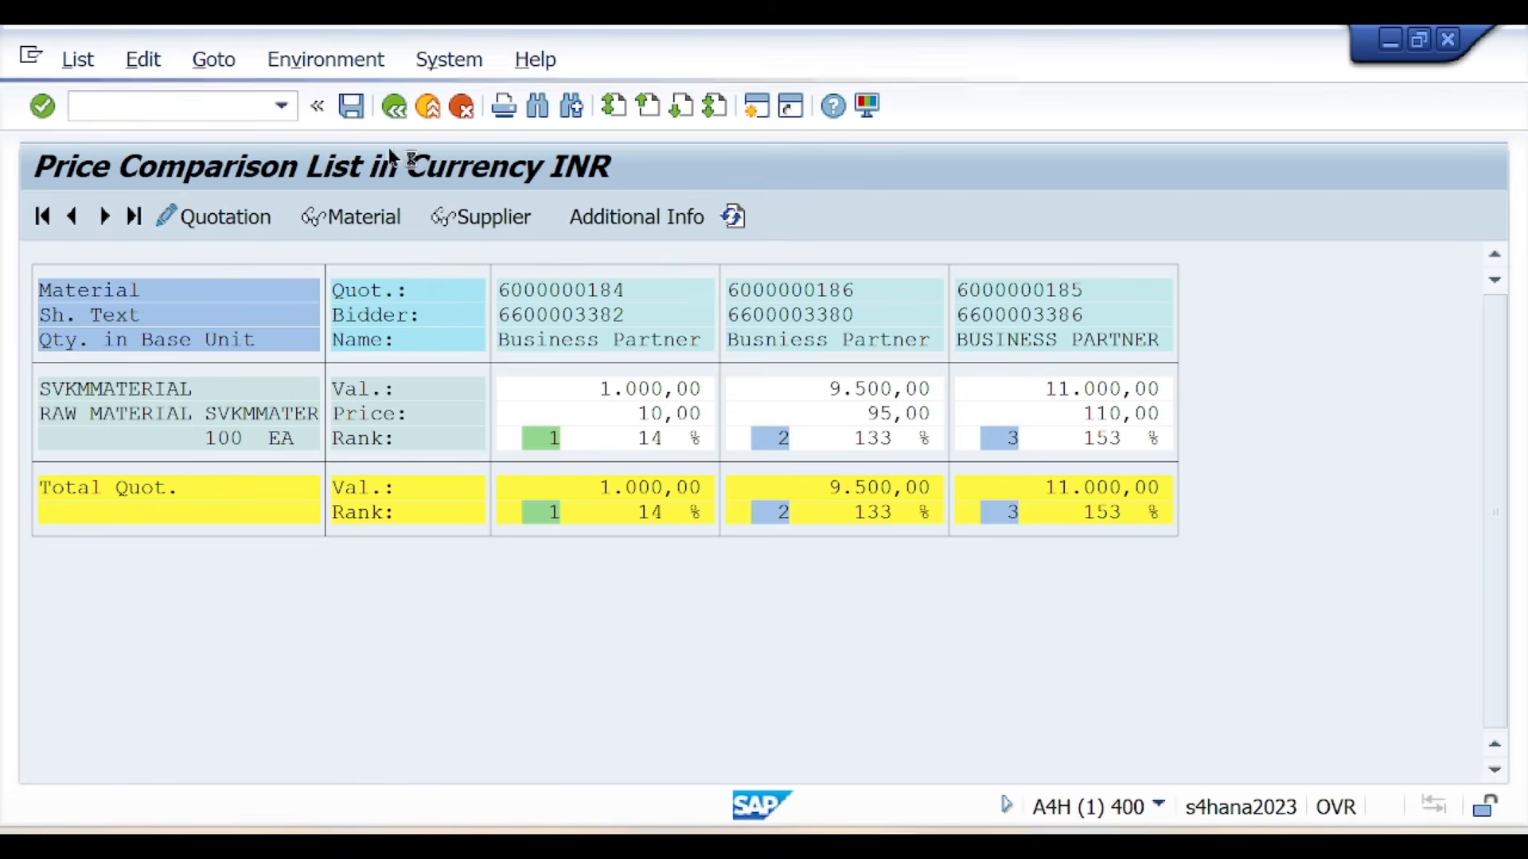
{"action": "left_click", "coordinate": [508, 301]}
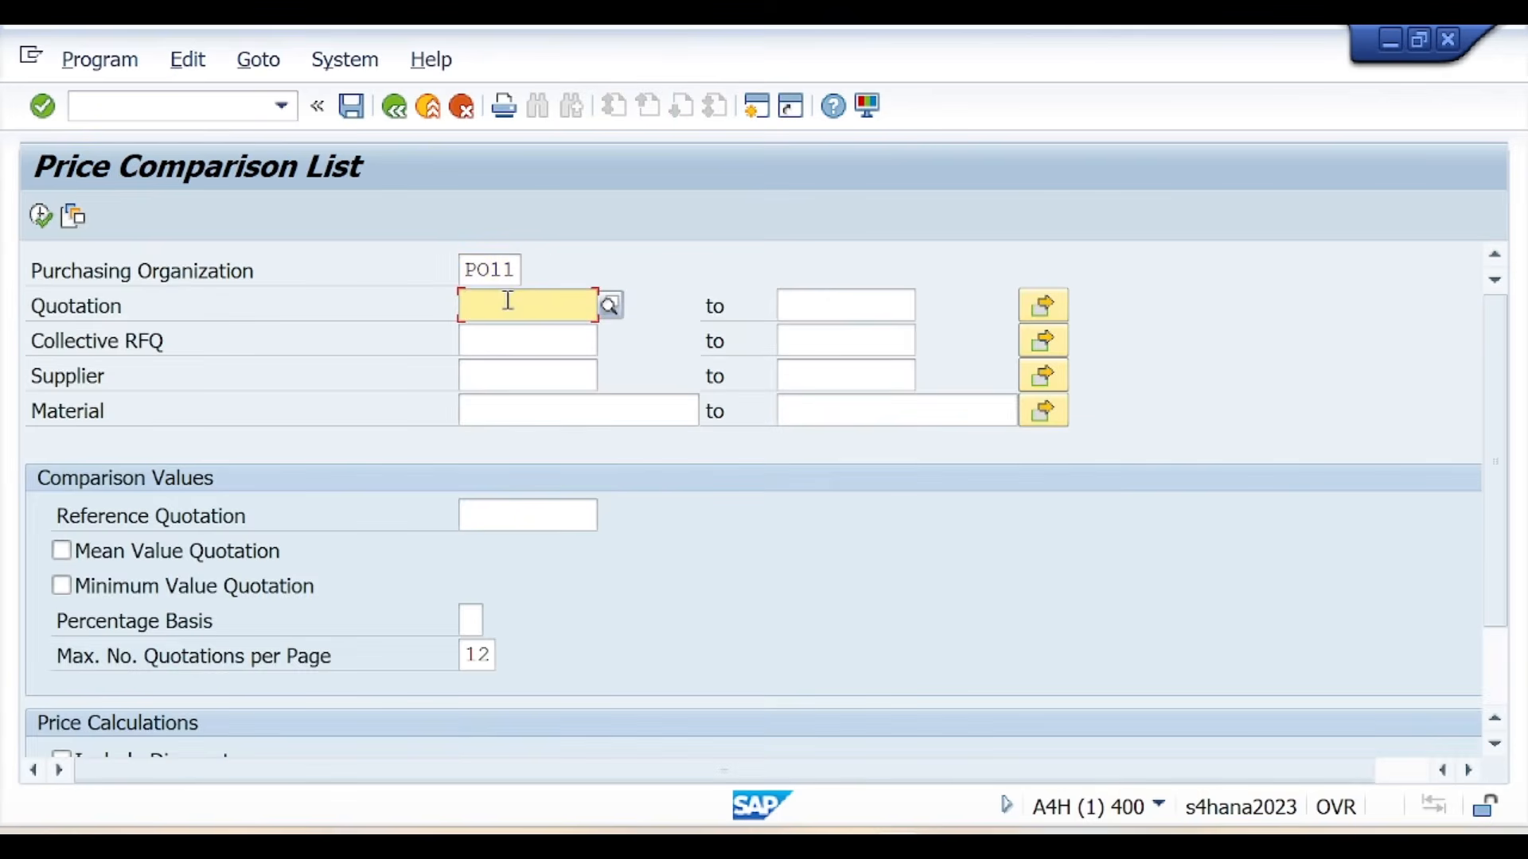
{"action": "key", "text": "ctrl+v"}
{"action": "left_click", "coordinate": [1054, 297]}
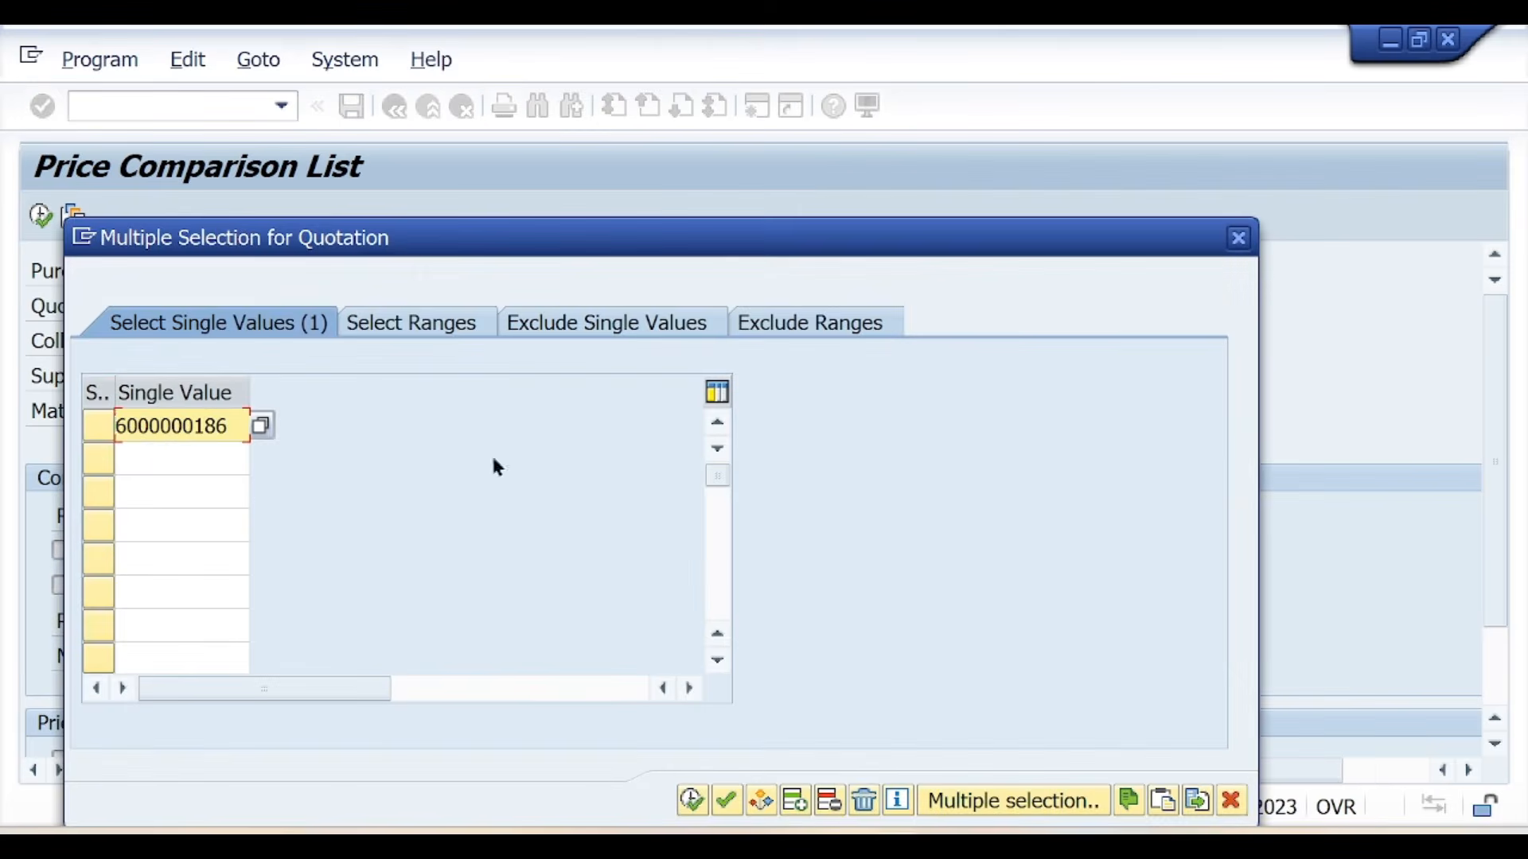
{"action": "key", "text": "alt+Tab"}
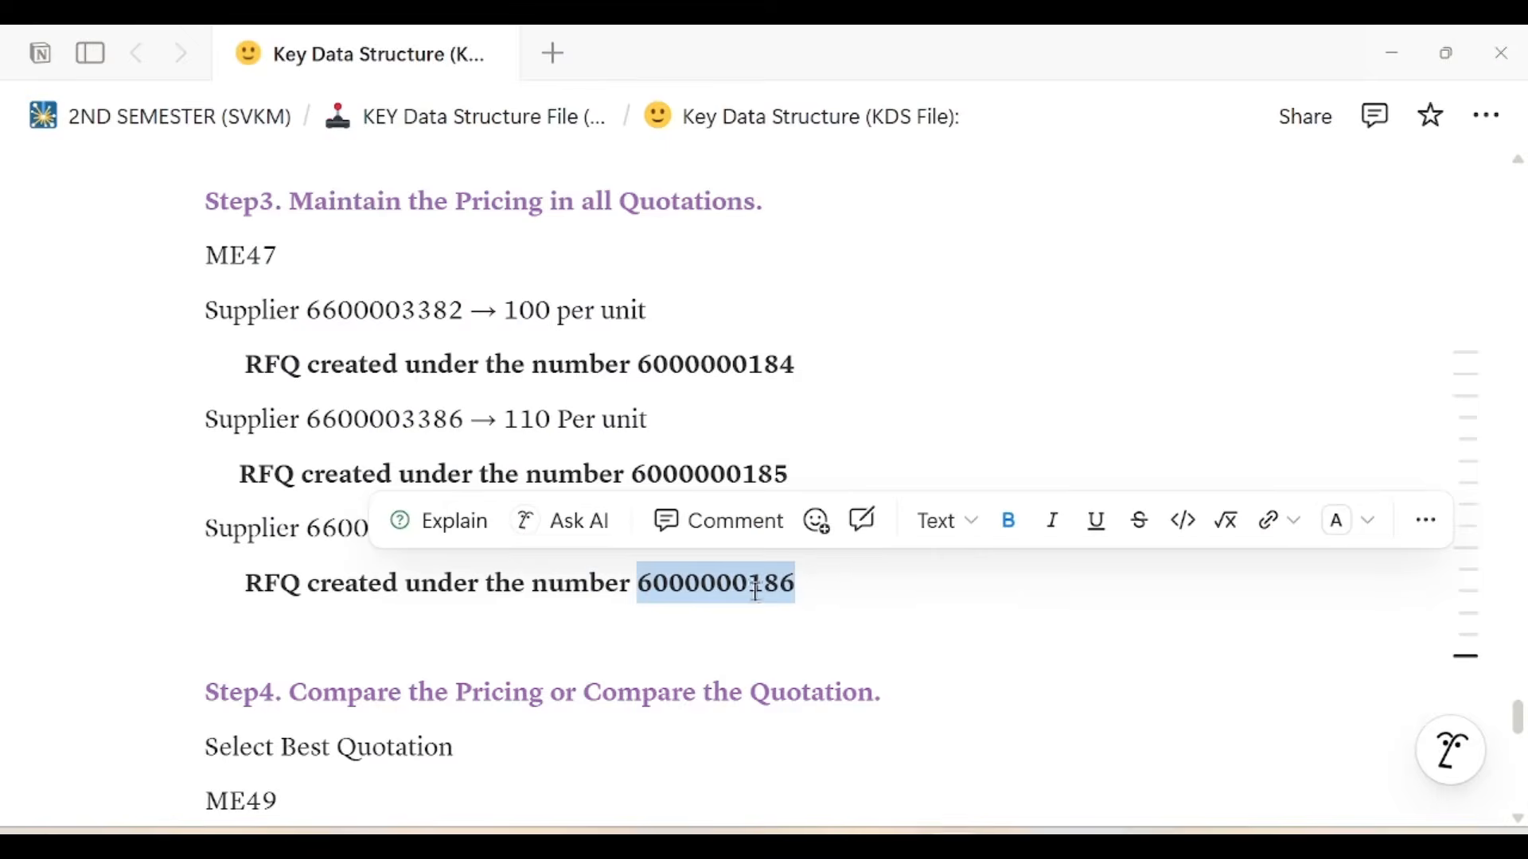
{"action": "left_click_drag", "start_coordinate": [639, 367], "coordinate": [815, 369]}
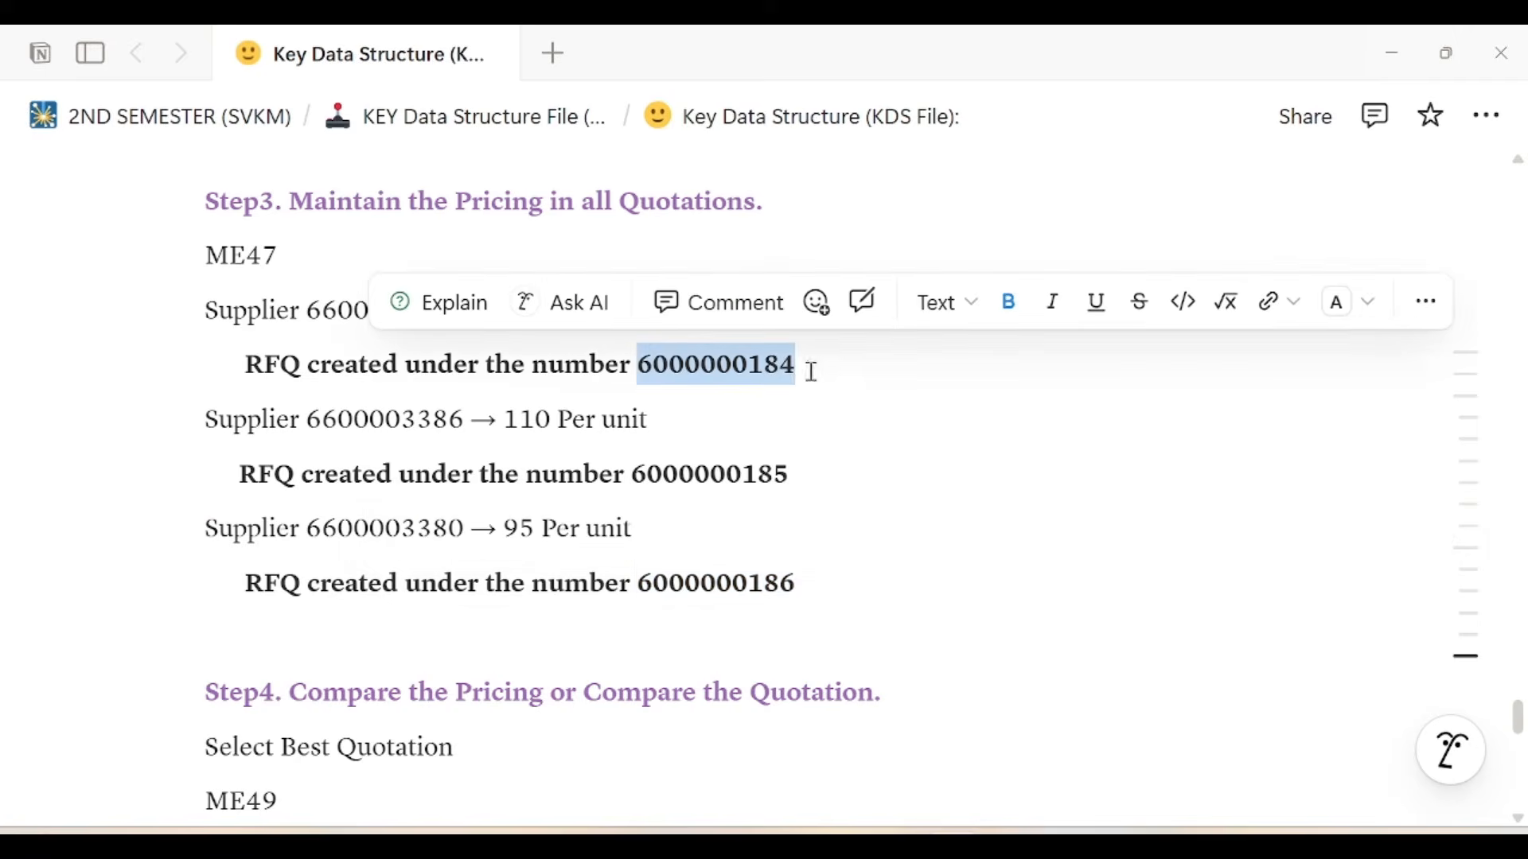
{"action": "key", "text": "alt+Tab"}
{"action": "left_click", "coordinate": [231, 455]}
{"action": "key", "text": "ctrl+v"}
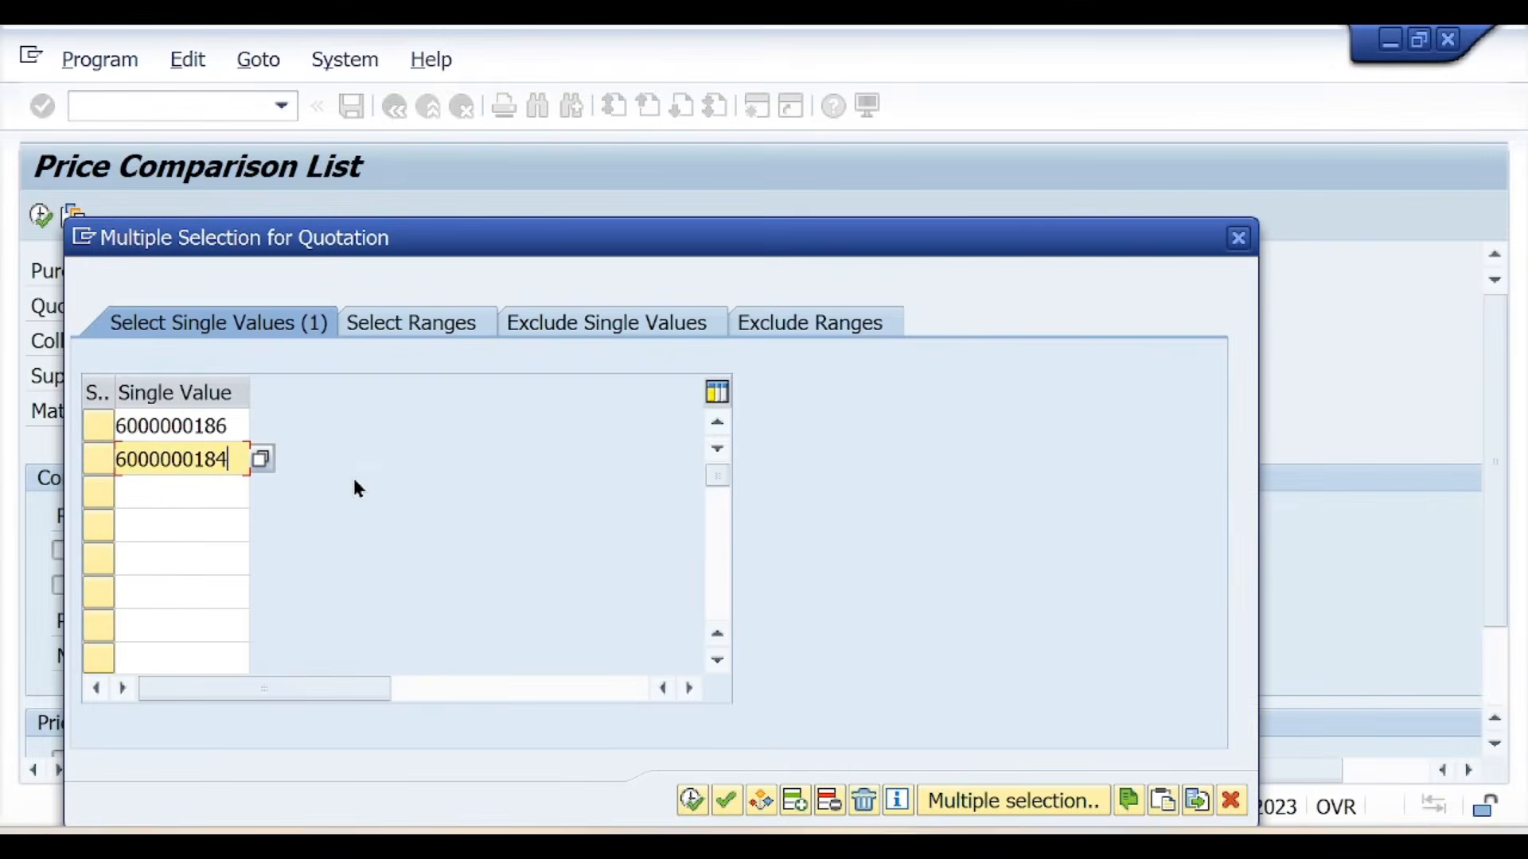
- Add the second supplier's RFQ number from the notes as a third single value, apply the selection and run the price comparison
{"action": "key", "text": "alt+Tab"}
{"action": "left_click_drag", "start_coordinate": [643, 472], "coordinate": [792, 474]}
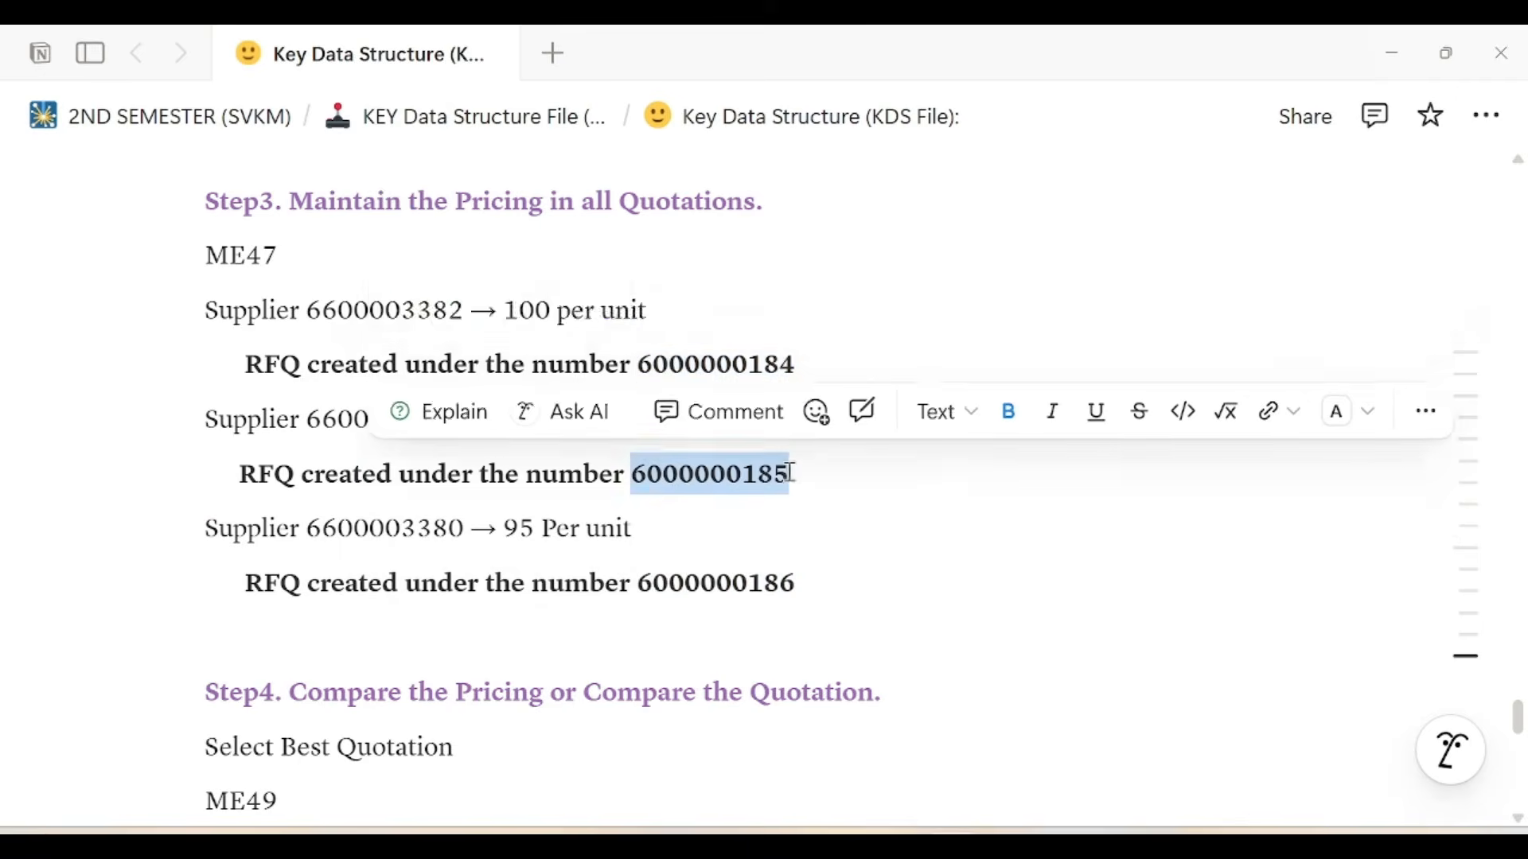
{"action": "key", "text": "alt+Tab"}
{"action": "left_click", "coordinate": [202, 487]}
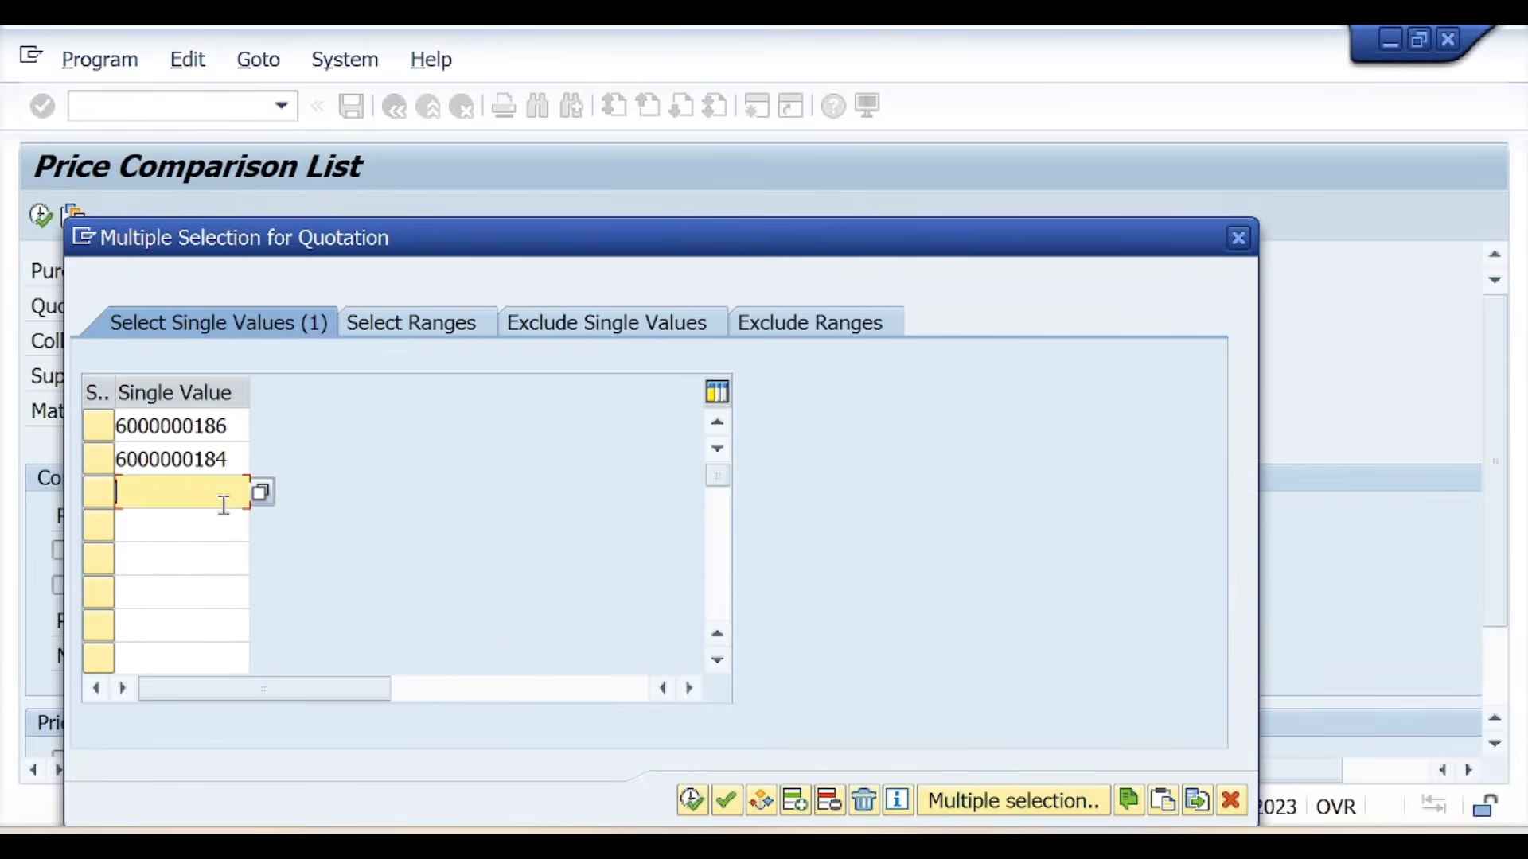
{"action": "key", "text": "ctrl+v"}
{"action": "left_click", "coordinate": [692, 802]}
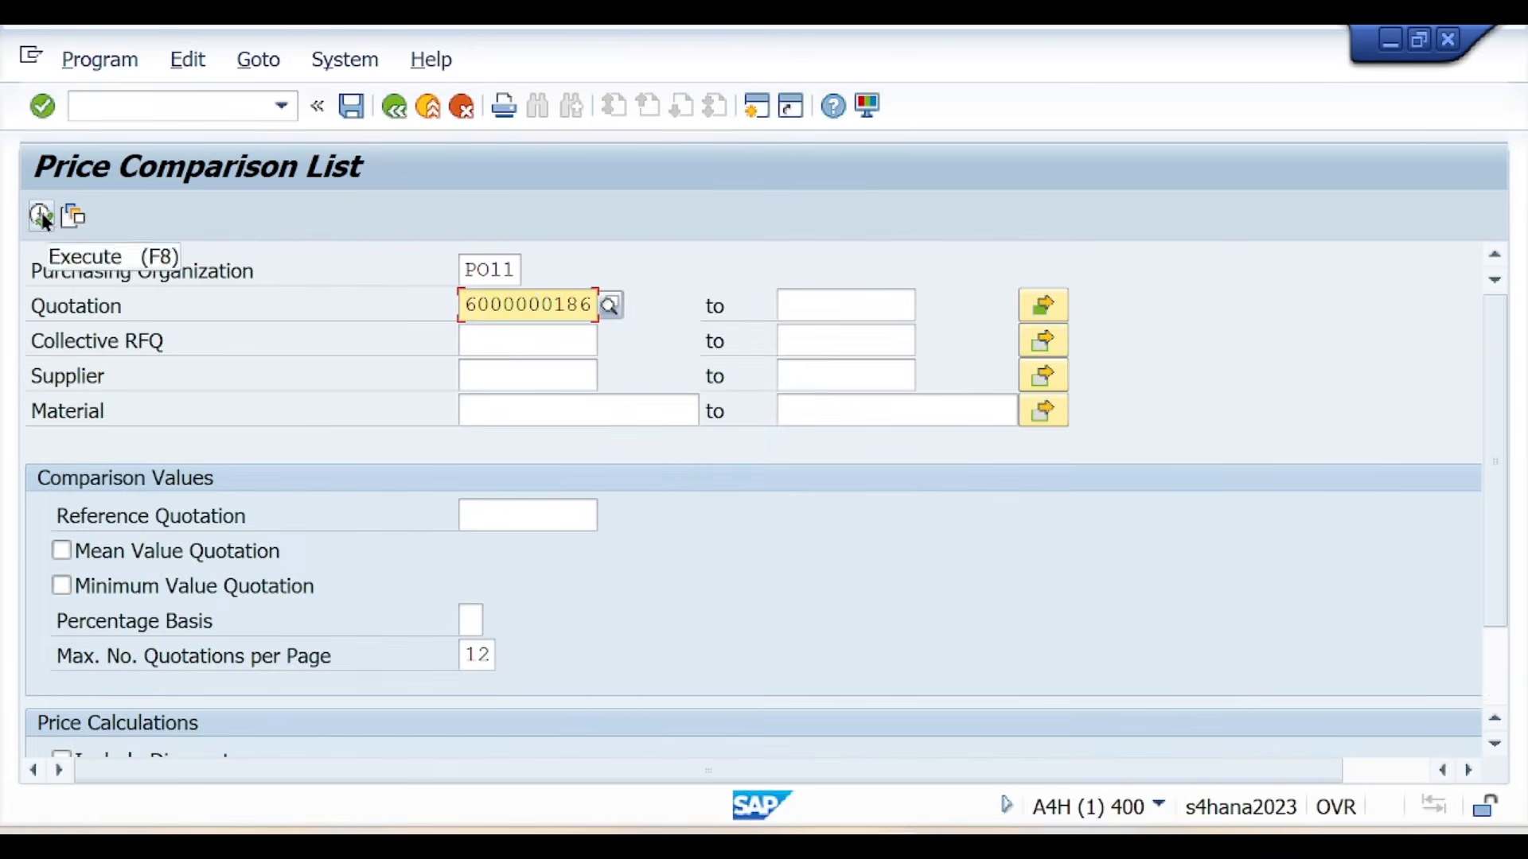
{"action": "left_click", "coordinate": [40, 215]}
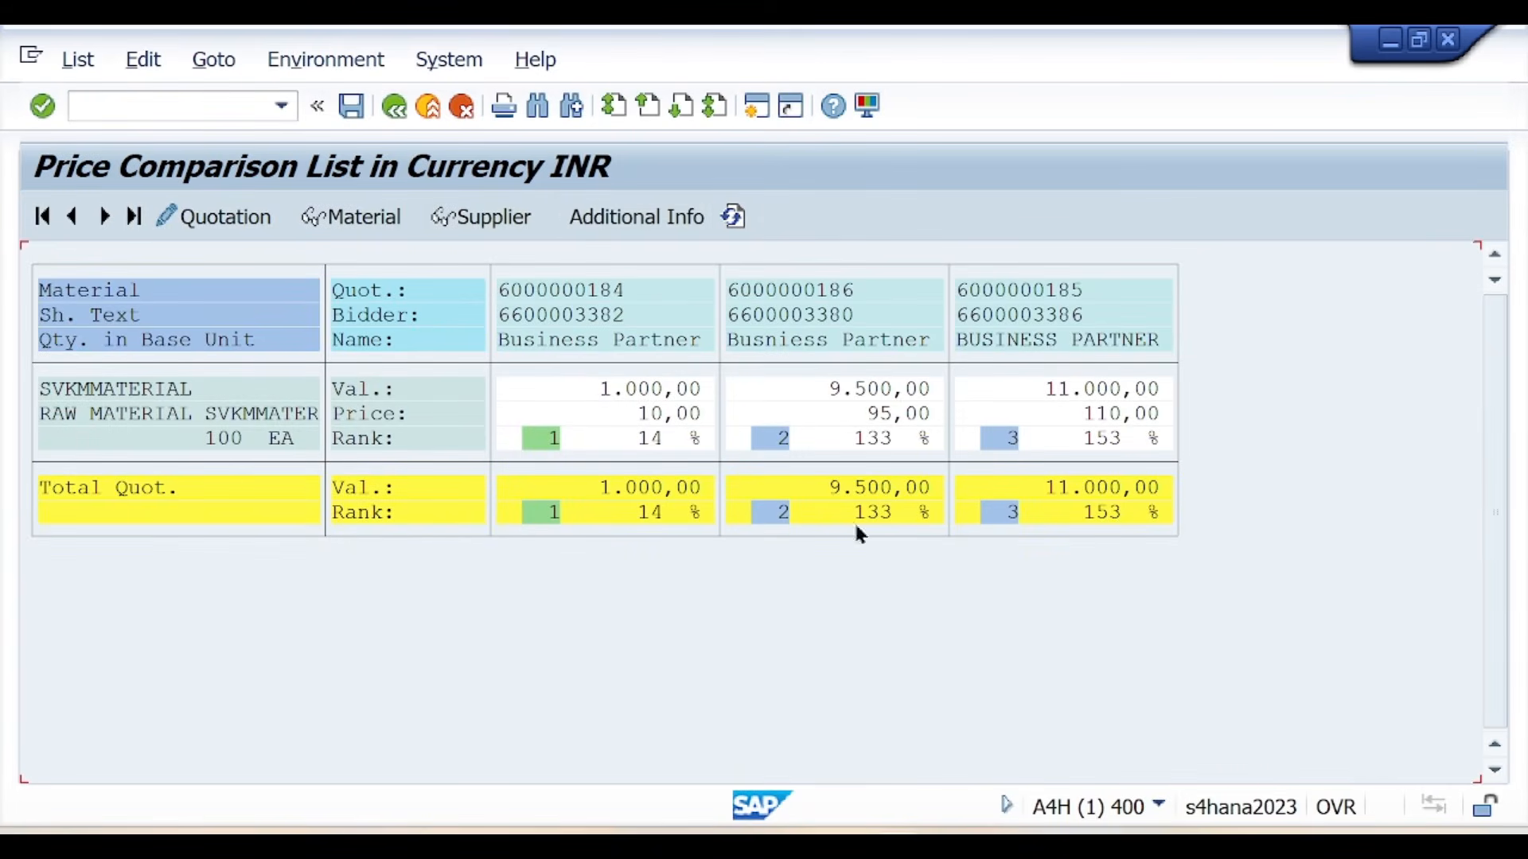
- Capture a screenshot of the price comparison list and paste it below ME49 under Step4 in the Notion notes
{"action": "key", "text": "super+shift+s"}
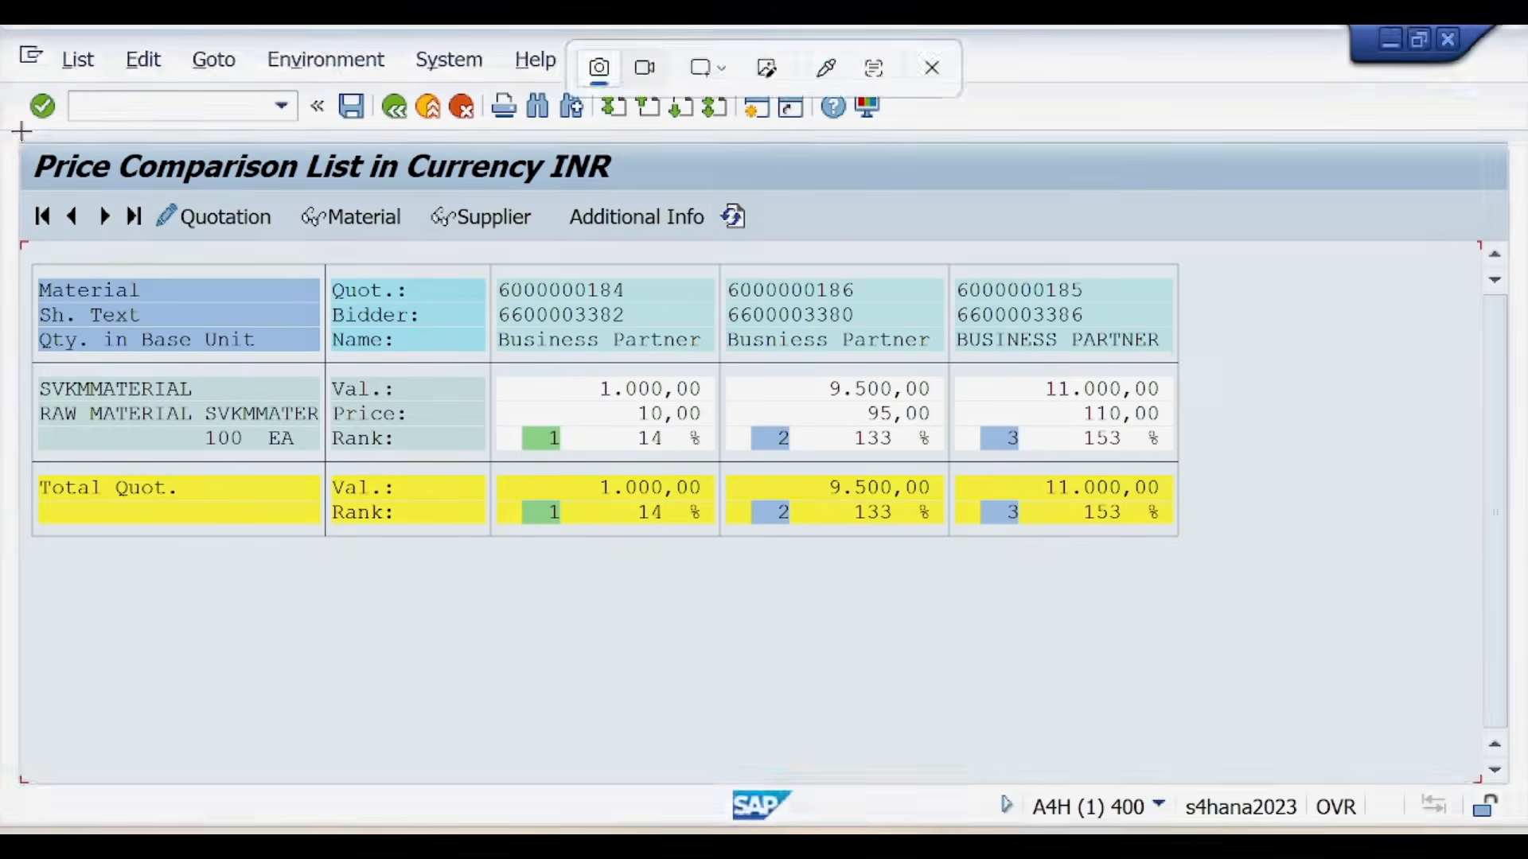
{"action": "left_click_drag", "start_coordinate": [20, 129], "coordinate": [1365, 609]}
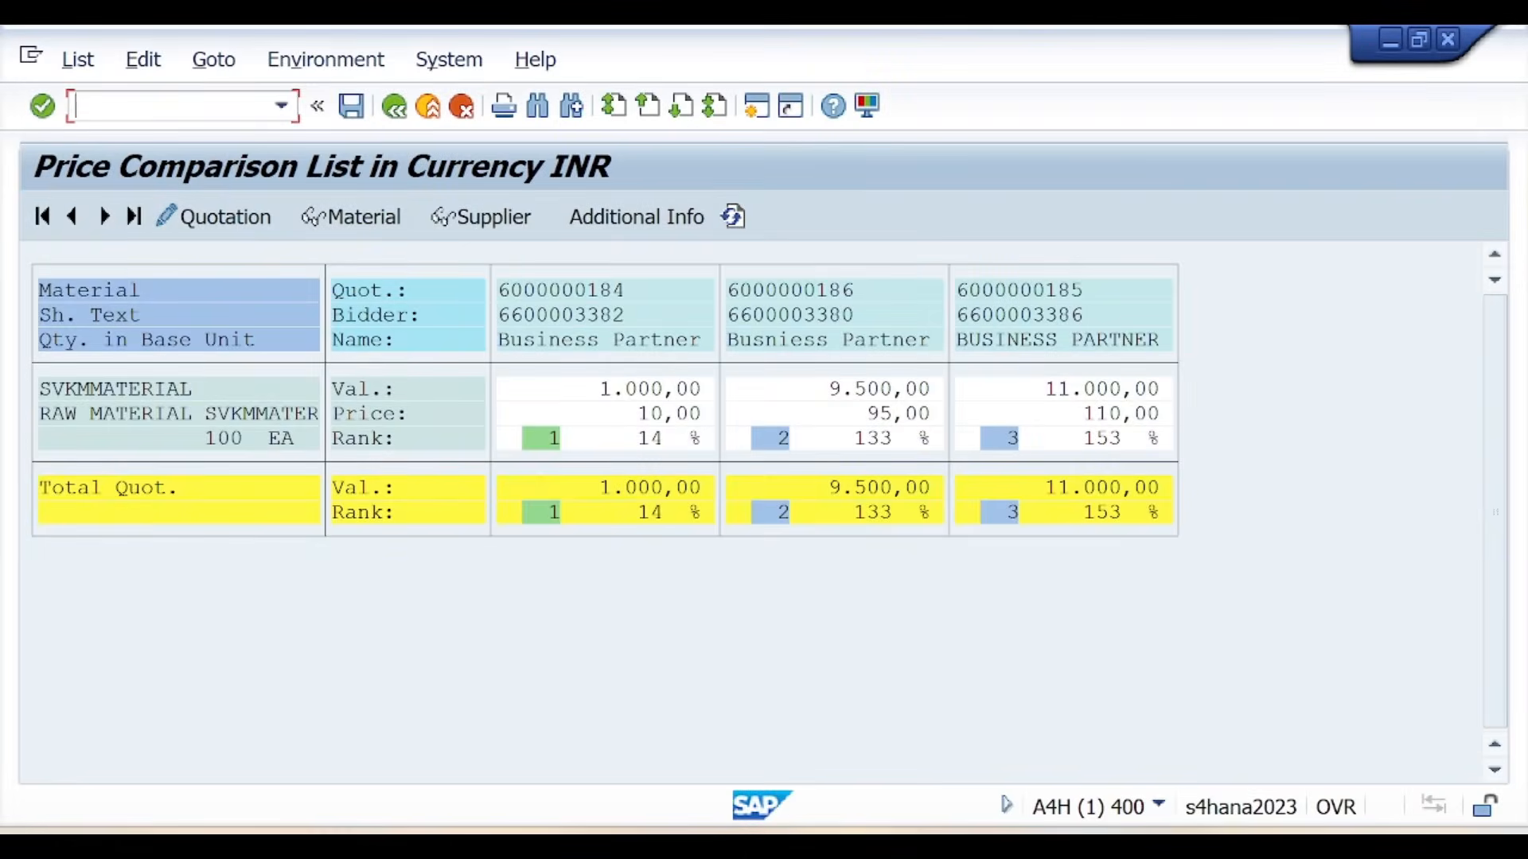
{"action": "left_click", "coordinate": [954, 841]}
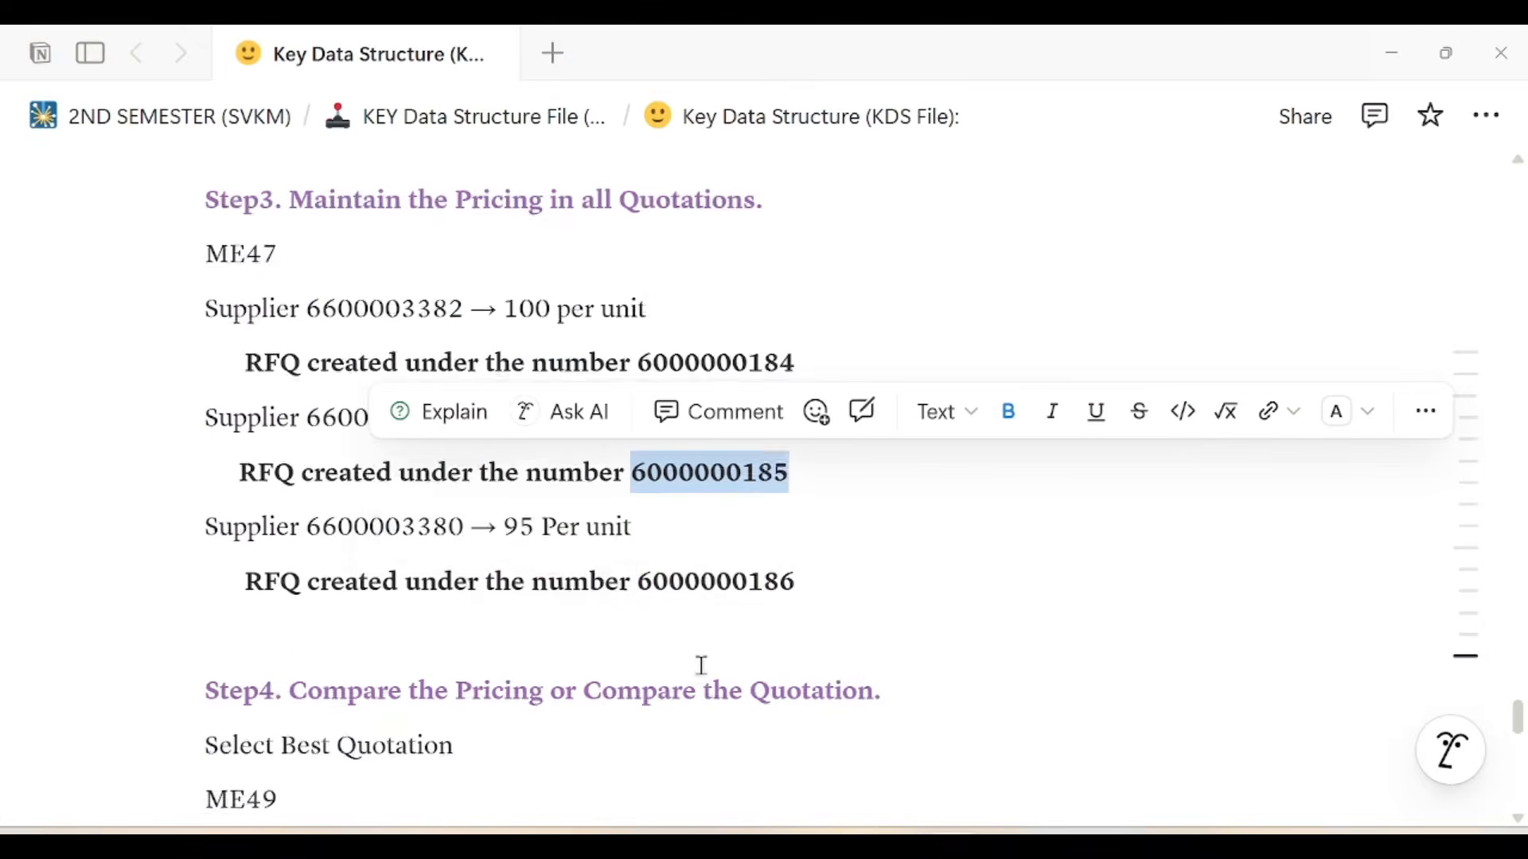
{"action": "scroll", "coordinate": [701, 664], "scroll_direction": "down", "scroll_amount": 1}
{"action": "left_click", "coordinate": [592, 679]}
{"action": "key", "text": "ctrl+v"}
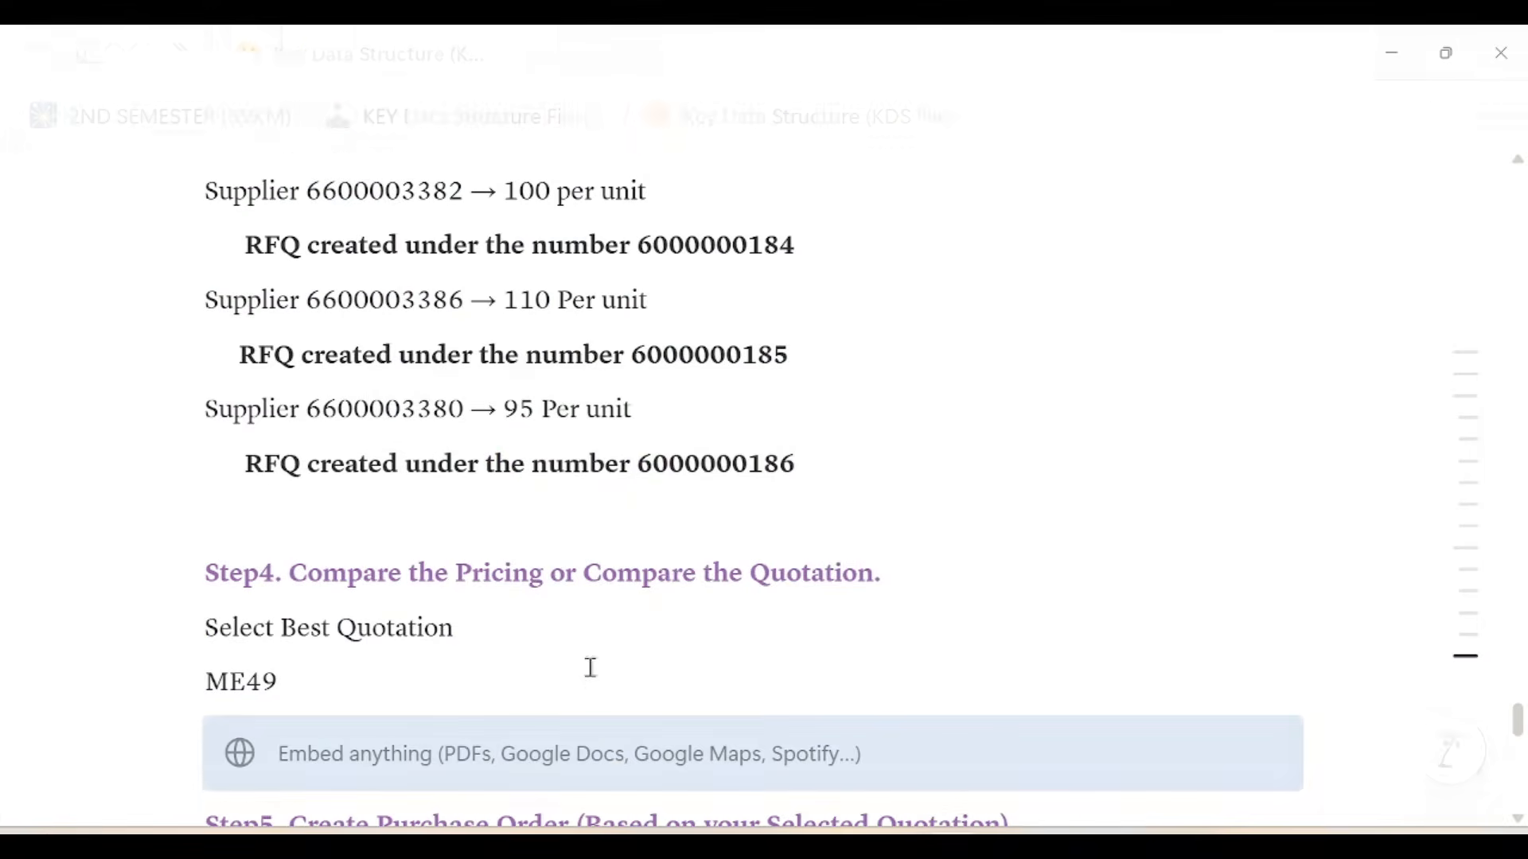
{"action": "scroll", "coordinate": [590, 668], "scroll_direction": "down", "scroll_amount": 4}
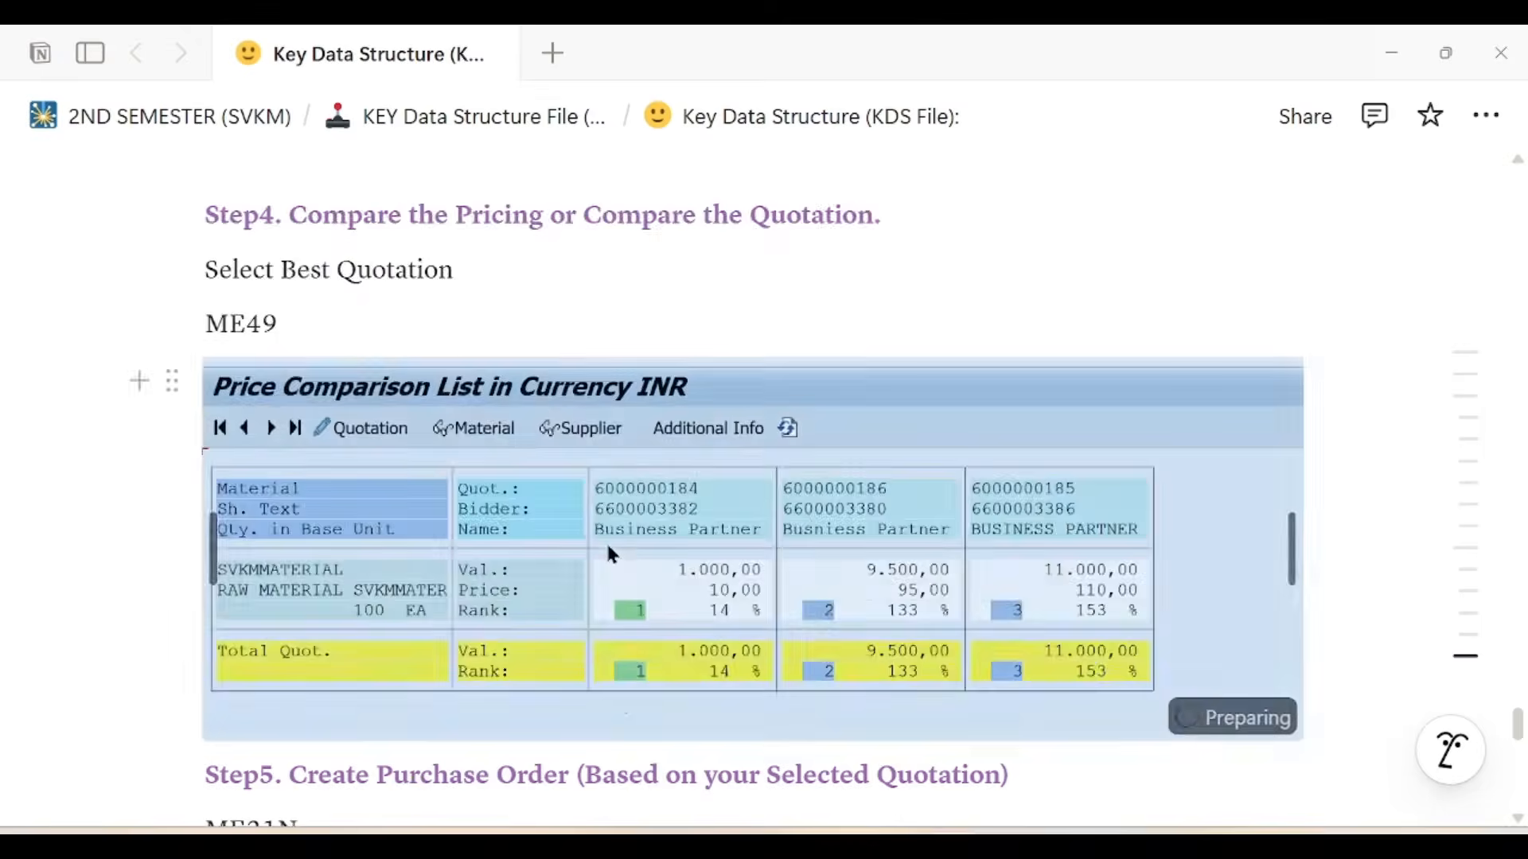
- Return to SAP, open the first supplier's quotation from the comparison list, set the rejection indicator on its SVKMMATERIAL item and save it
{"action": "key", "text": "alt+Tab"}
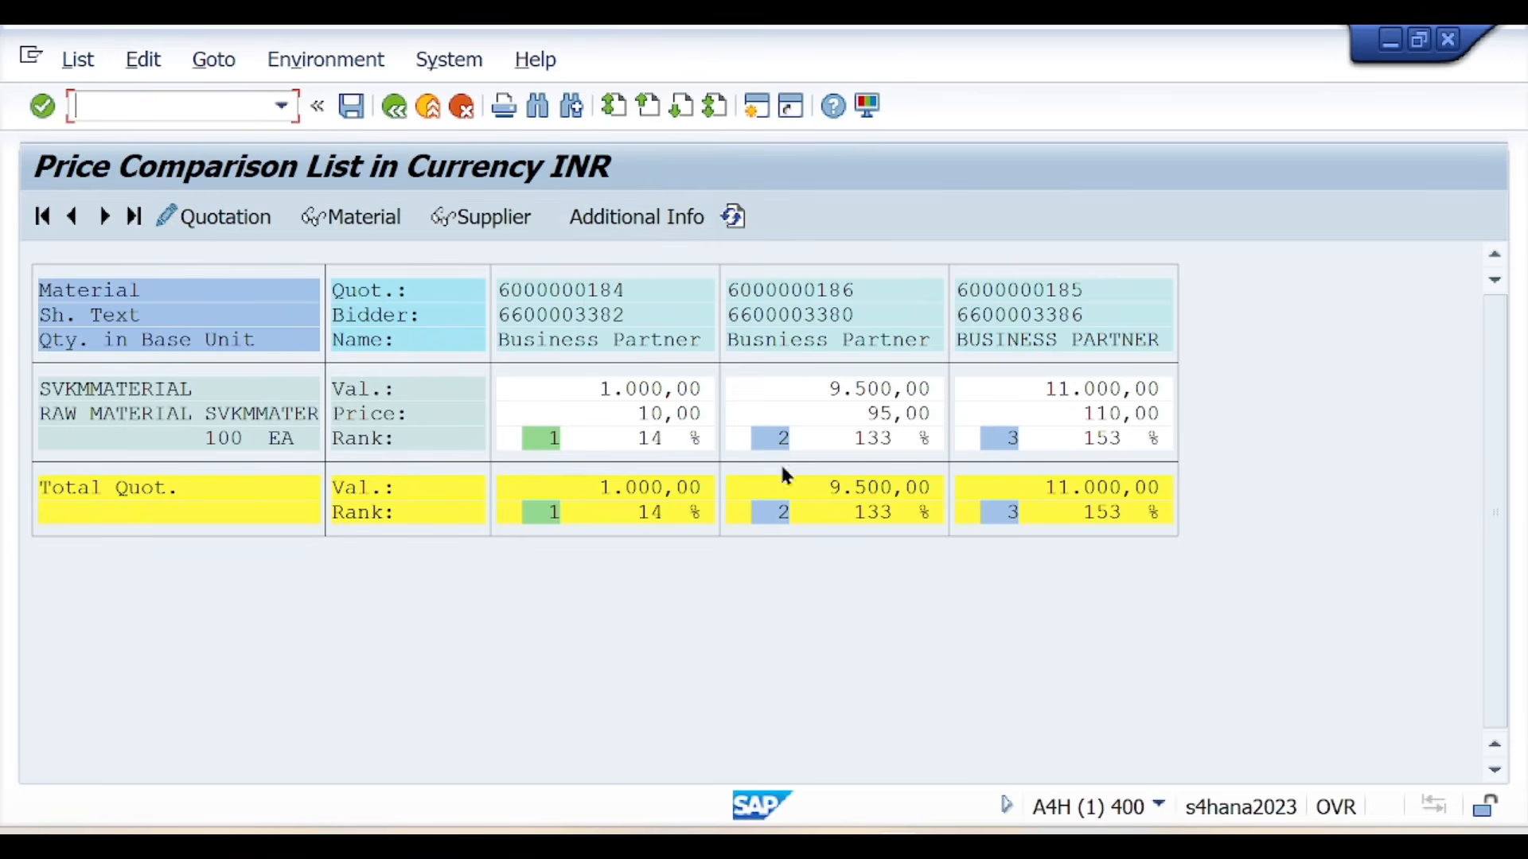
{"action": "double_click", "coordinate": [589, 290]}
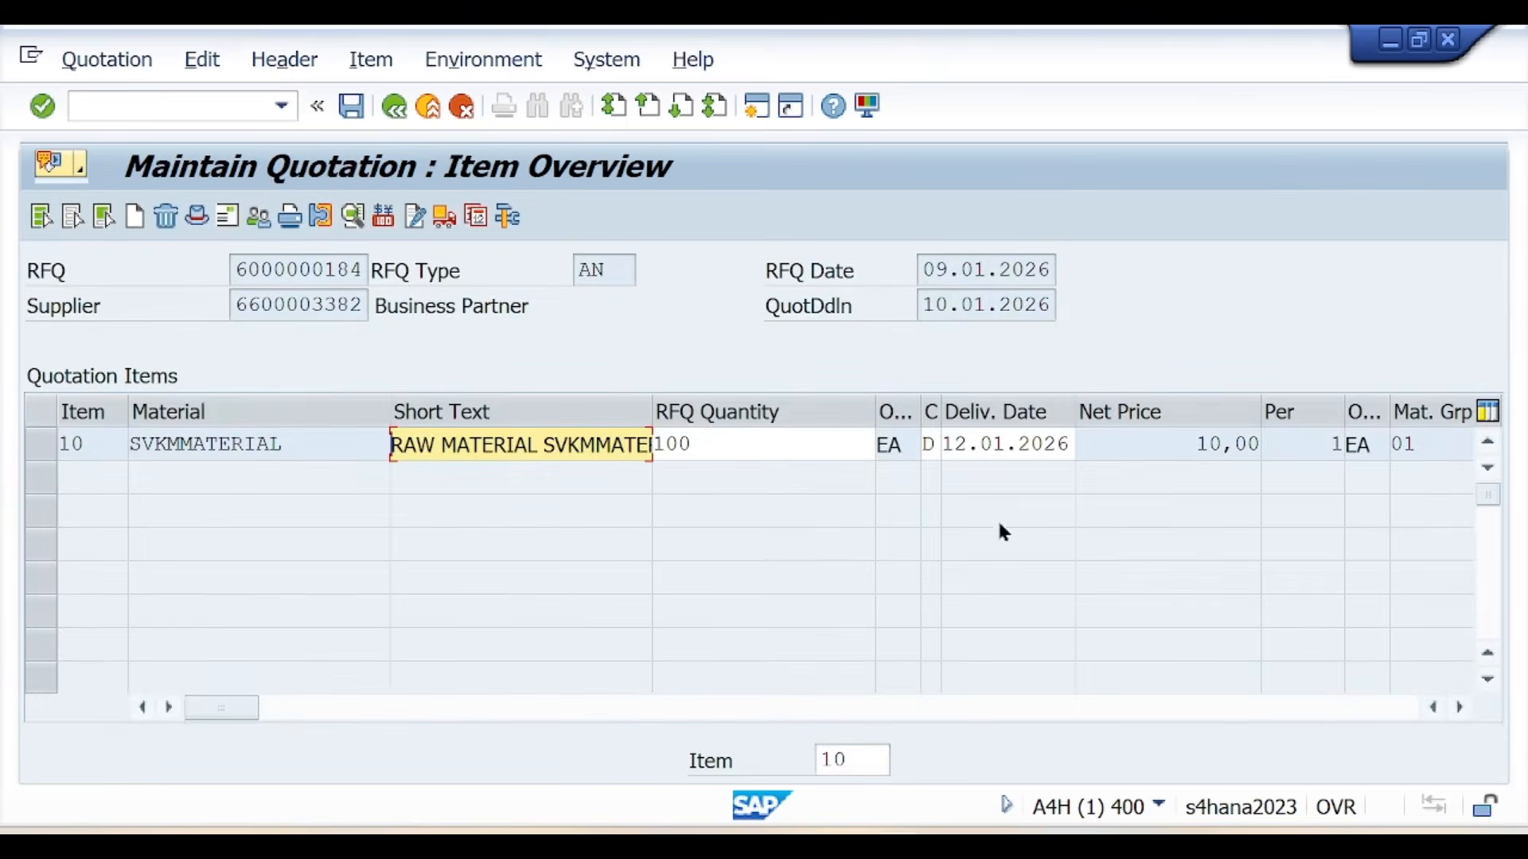
{"action": "left_click_drag", "start_coordinate": [214, 713], "coordinate": [492, 739]}
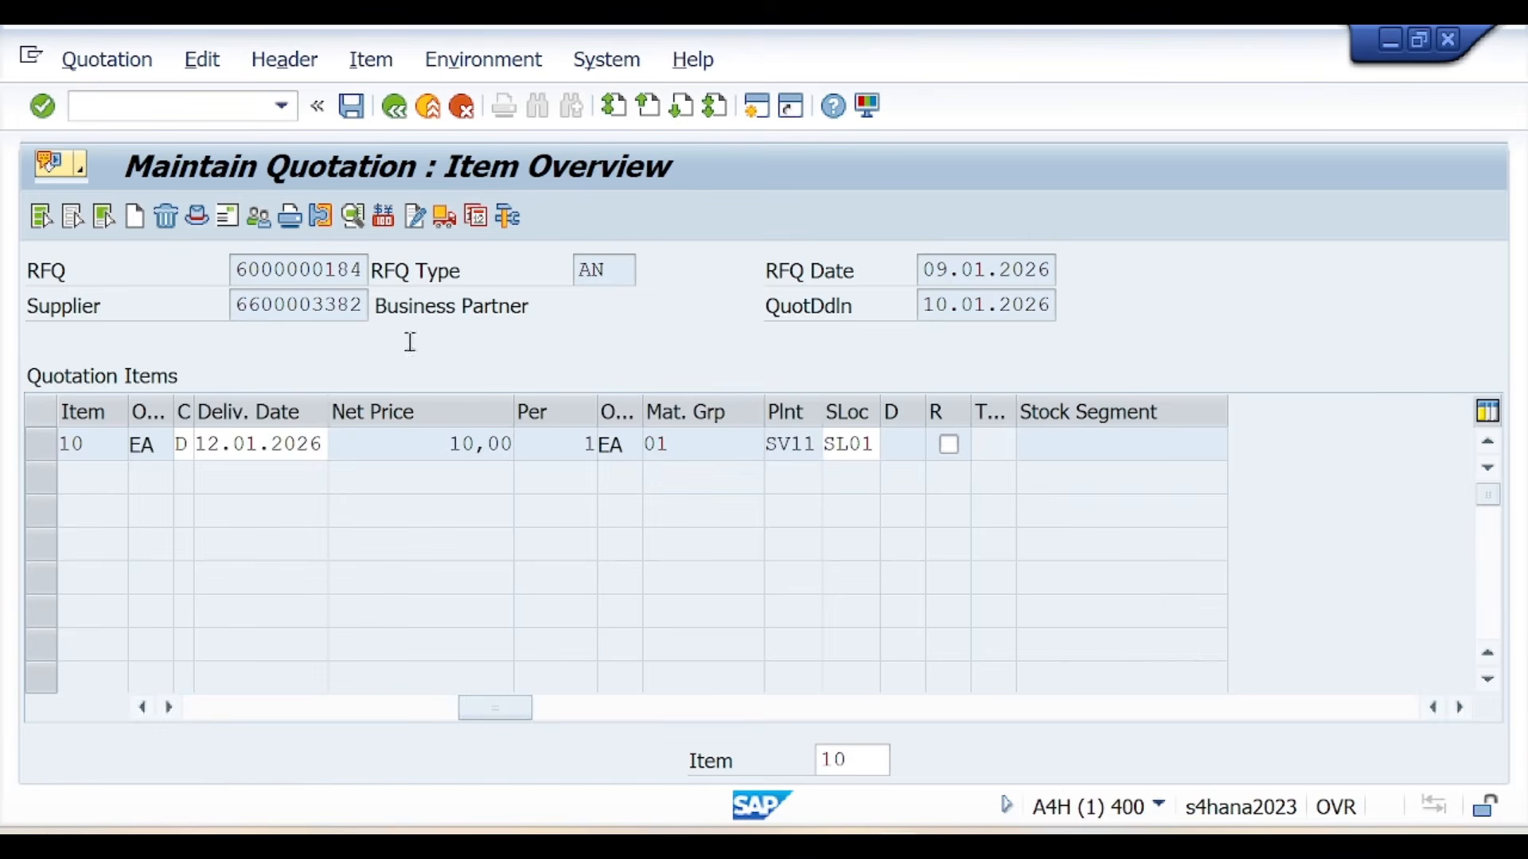
{"action": "left_click", "coordinate": [948, 444]}
{"action": "left_click", "coordinate": [345, 106]}
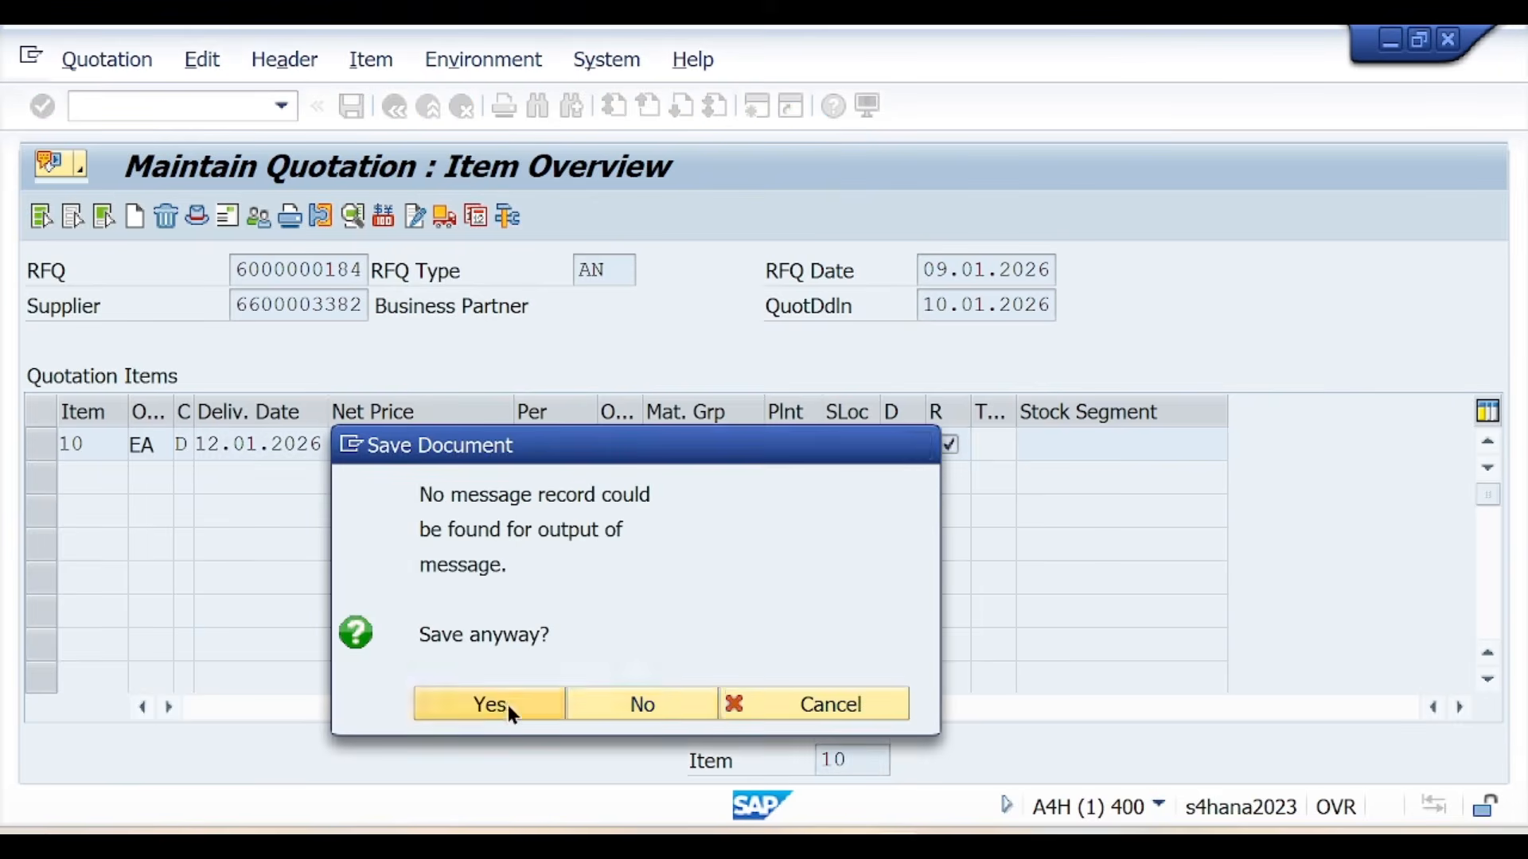
{"action": "left_click", "coordinate": [489, 704]}
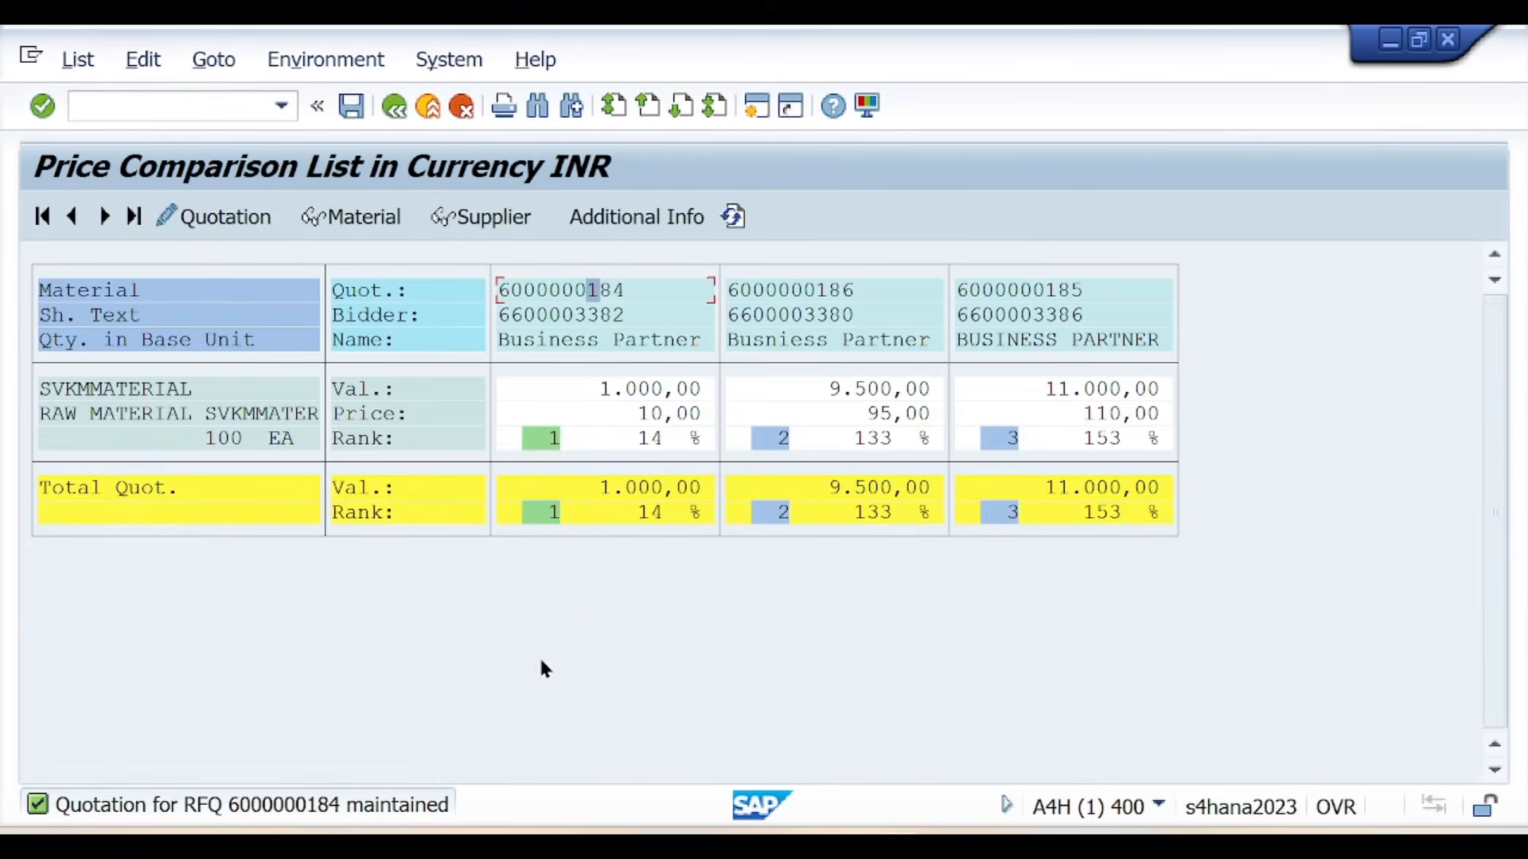
- Open the quotation priced at 95 from the comparison list, show its item's rejection indicator column and save the quotation
{"action": "left_click", "coordinate": [798, 290]}
{"action": "double_click", "coordinate": [817, 300]}
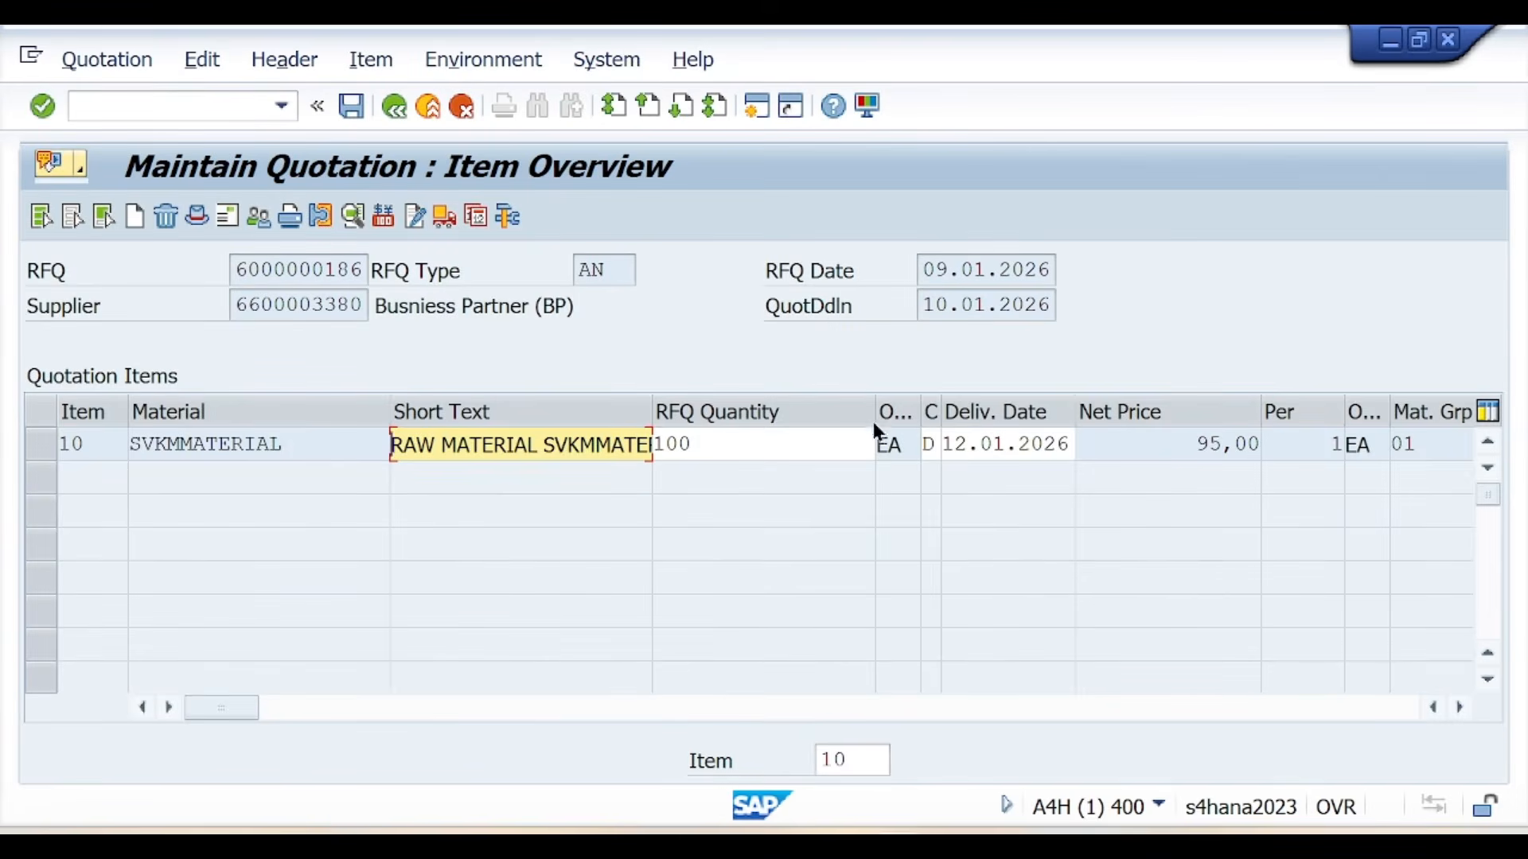
{"action": "left_click_drag", "start_coordinate": [253, 708], "coordinate": [598, 709]}
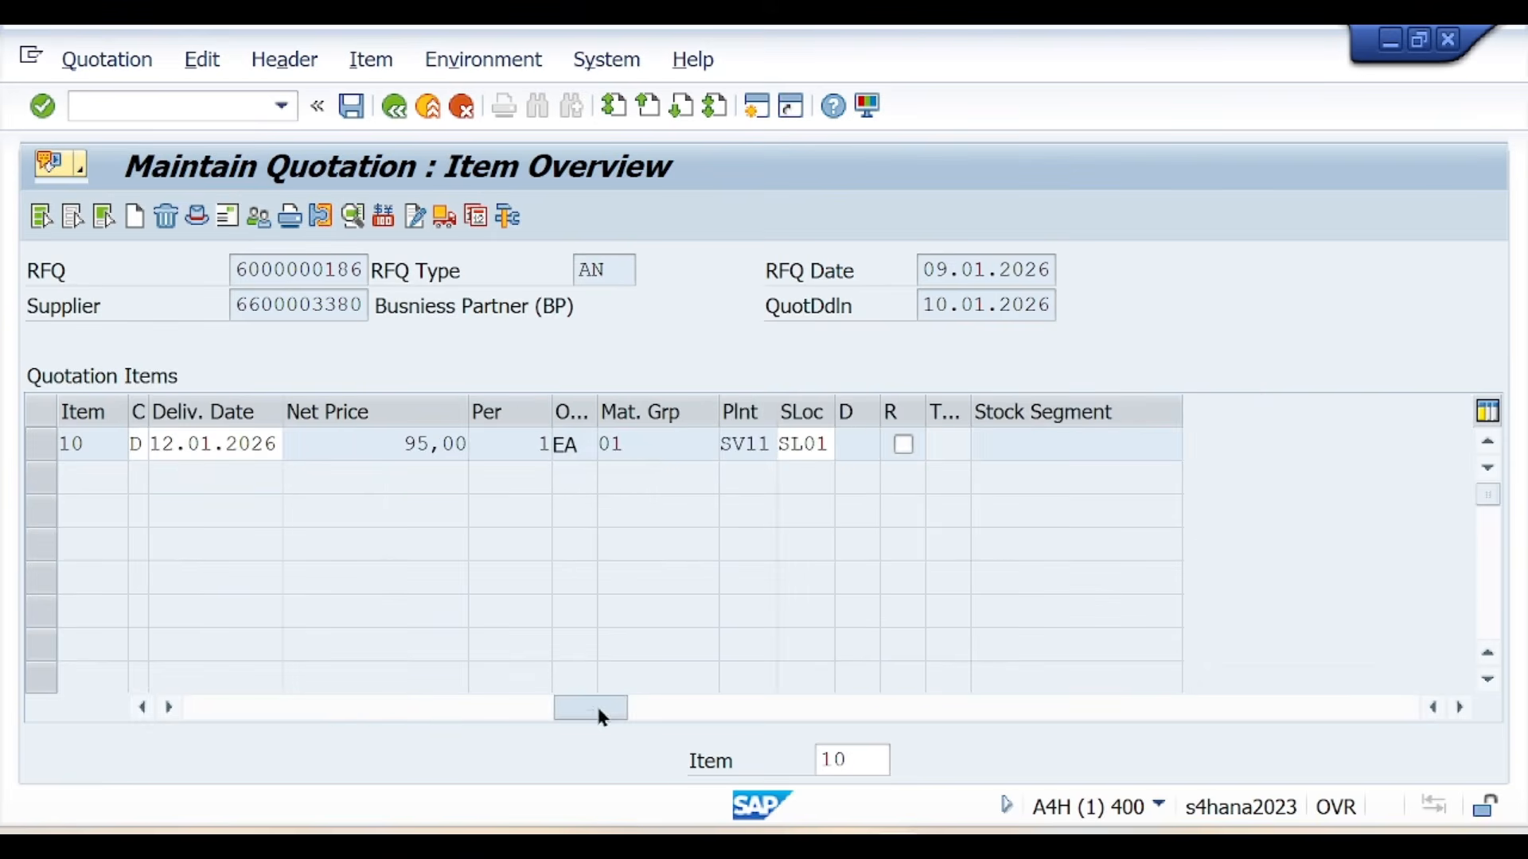
{"action": "left_click", "coordinate": [351, 106]}
{"action": "left_click", "coordinate": [460, 708]}
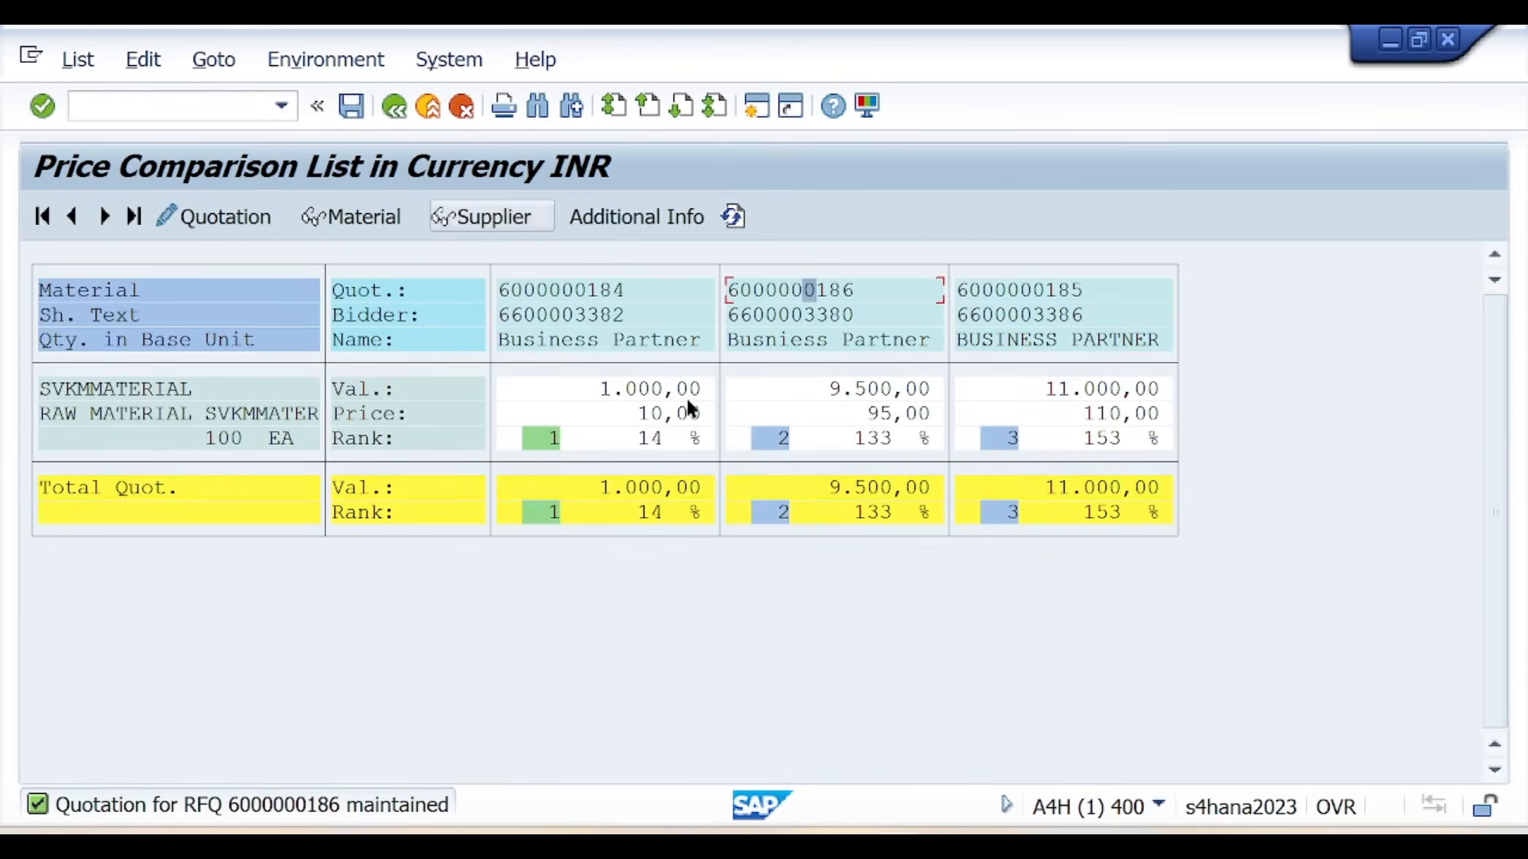
- Check the rejection indicator in the first supplier's quotation and return to the comparison list
{"action": "double_click", "coordinate": [576, 290]}
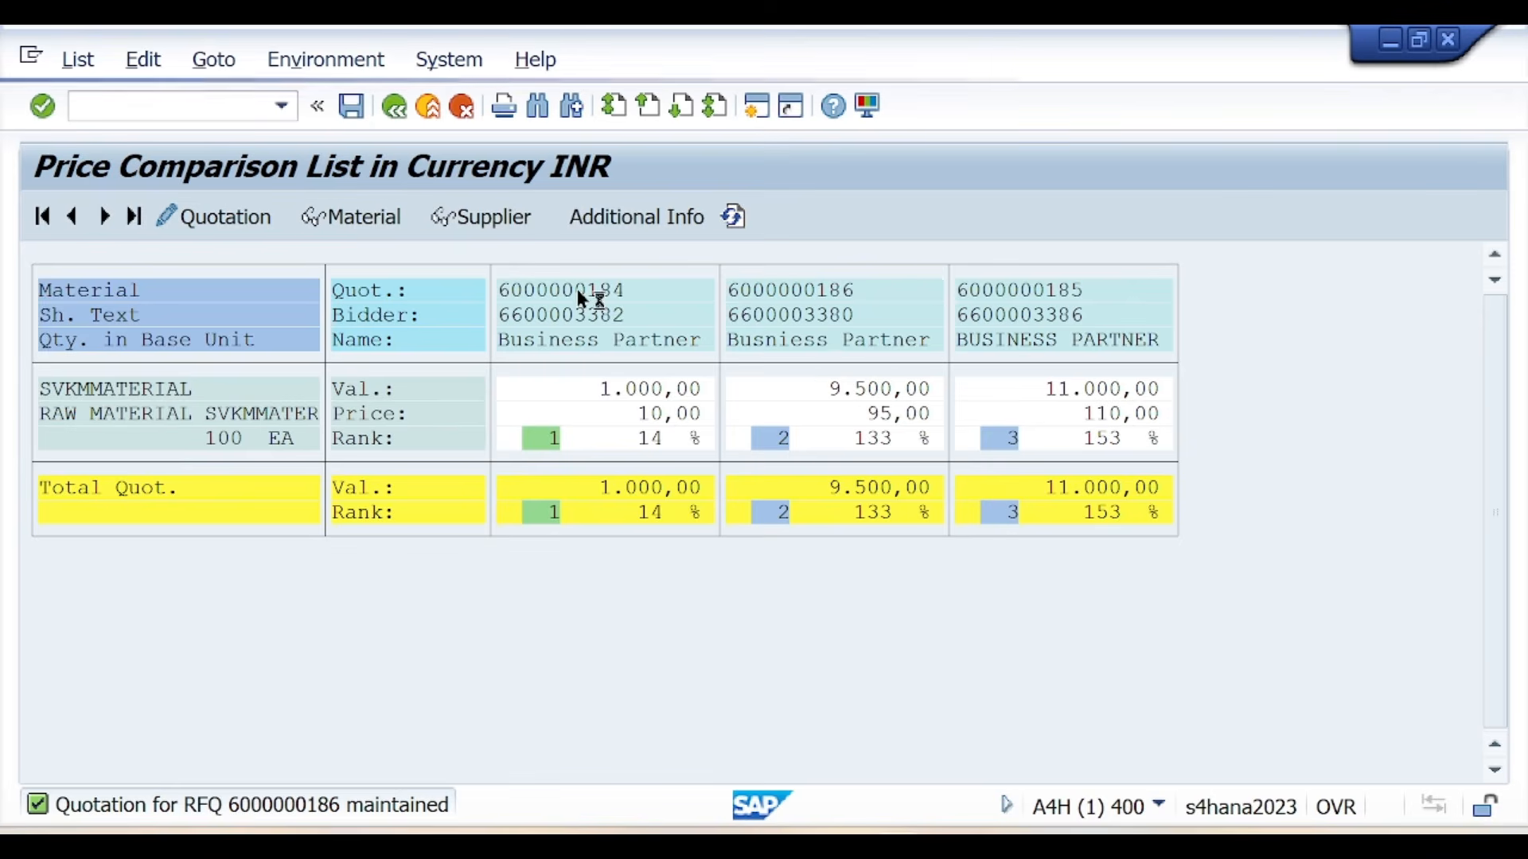
{"action": "left_click_drag", "start_coordinate": [242, 710], "coordinate": [595, 716]}
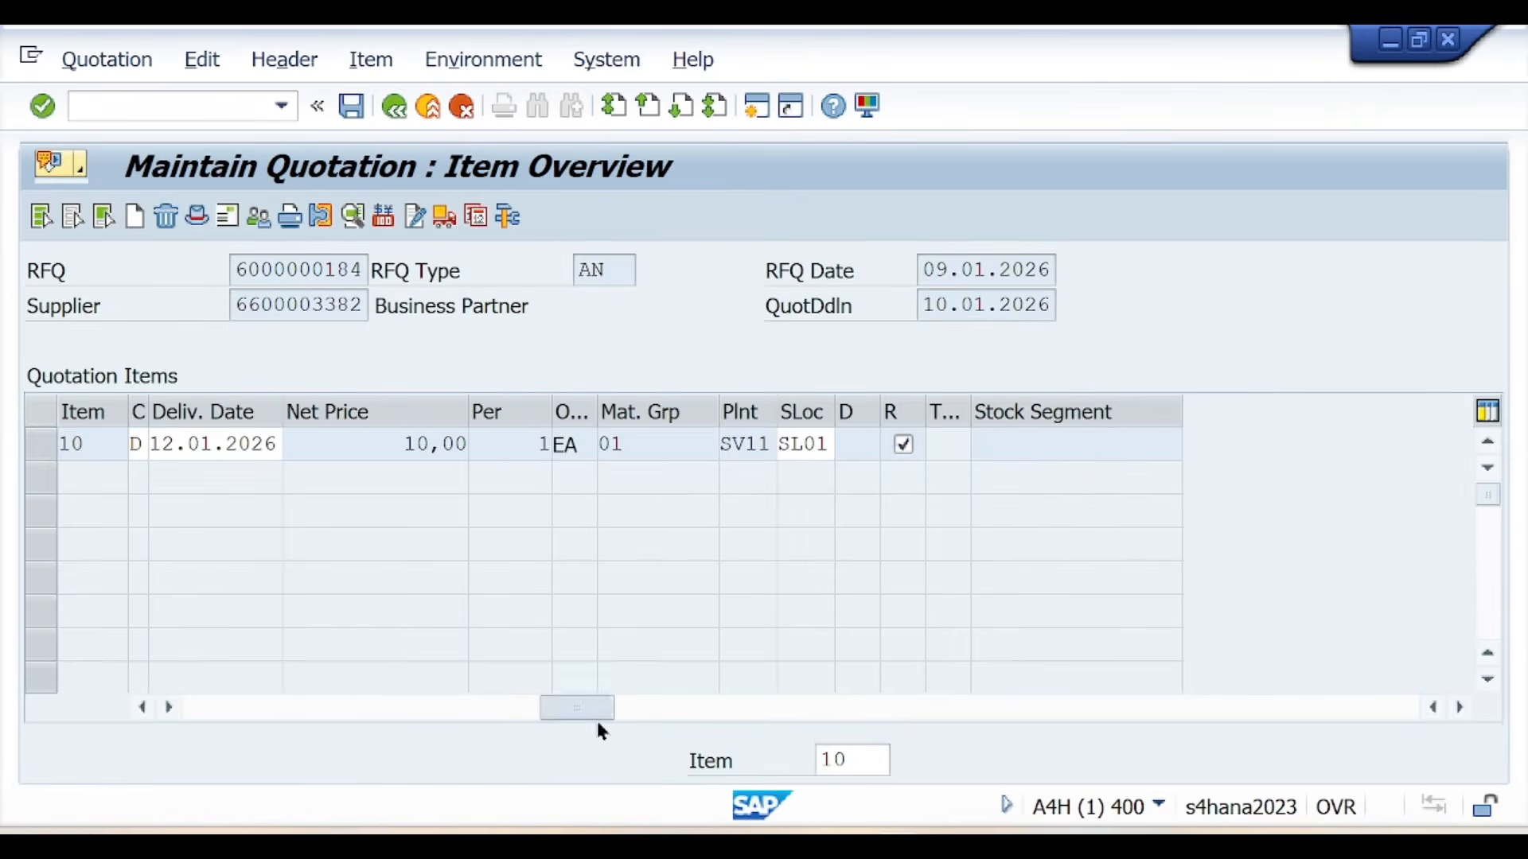
{"action": "left_click", "coordinate": [398, 109]}
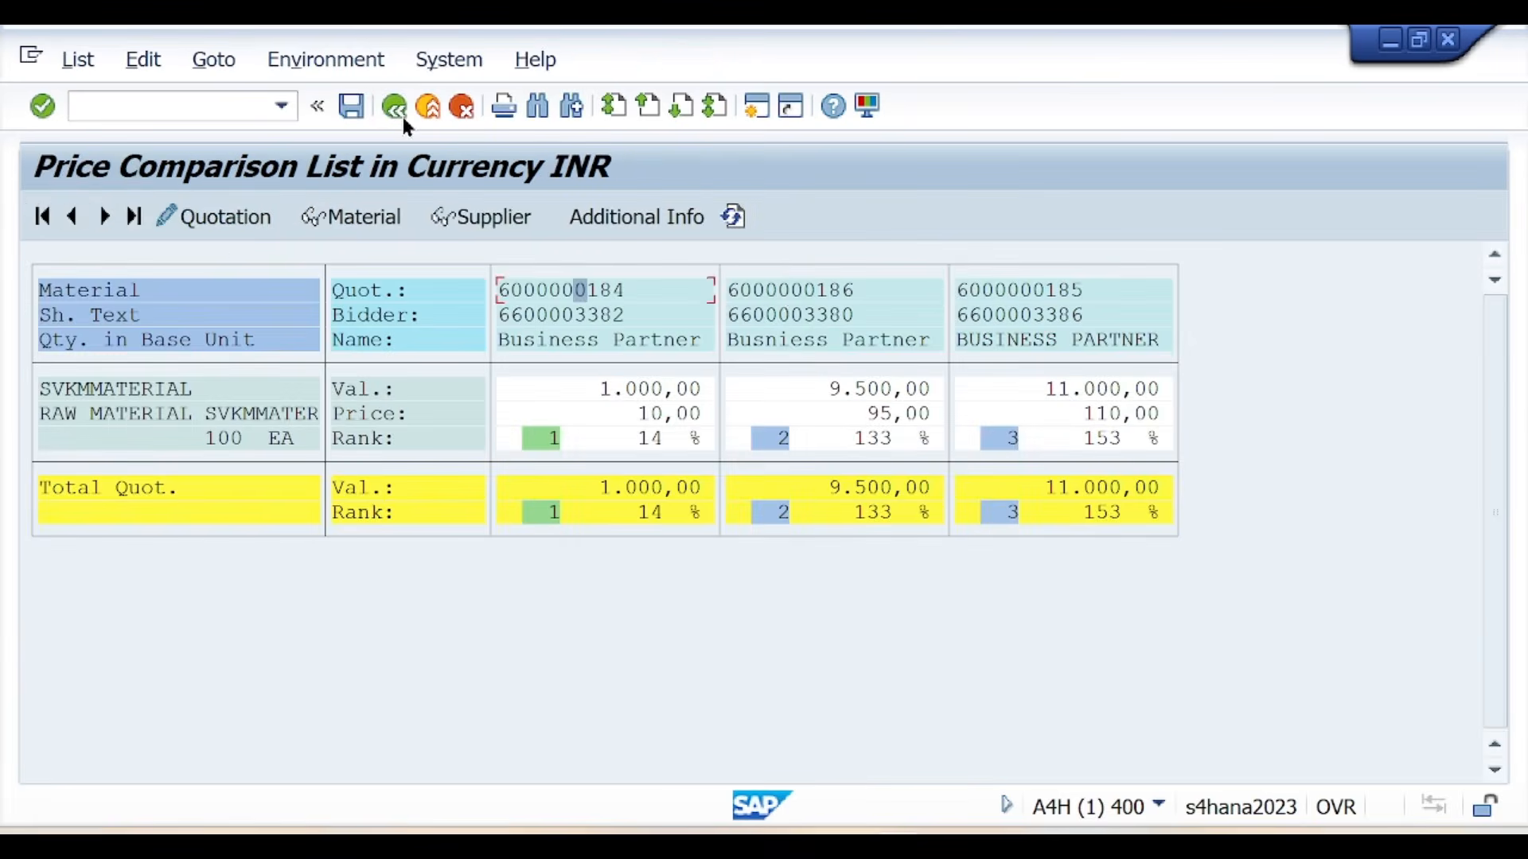
- Check the item rejection indicators in the quotations priced at 95 and 110 and return to the comparison list
{"action": "double_click", "coordinate": [785, 290]}
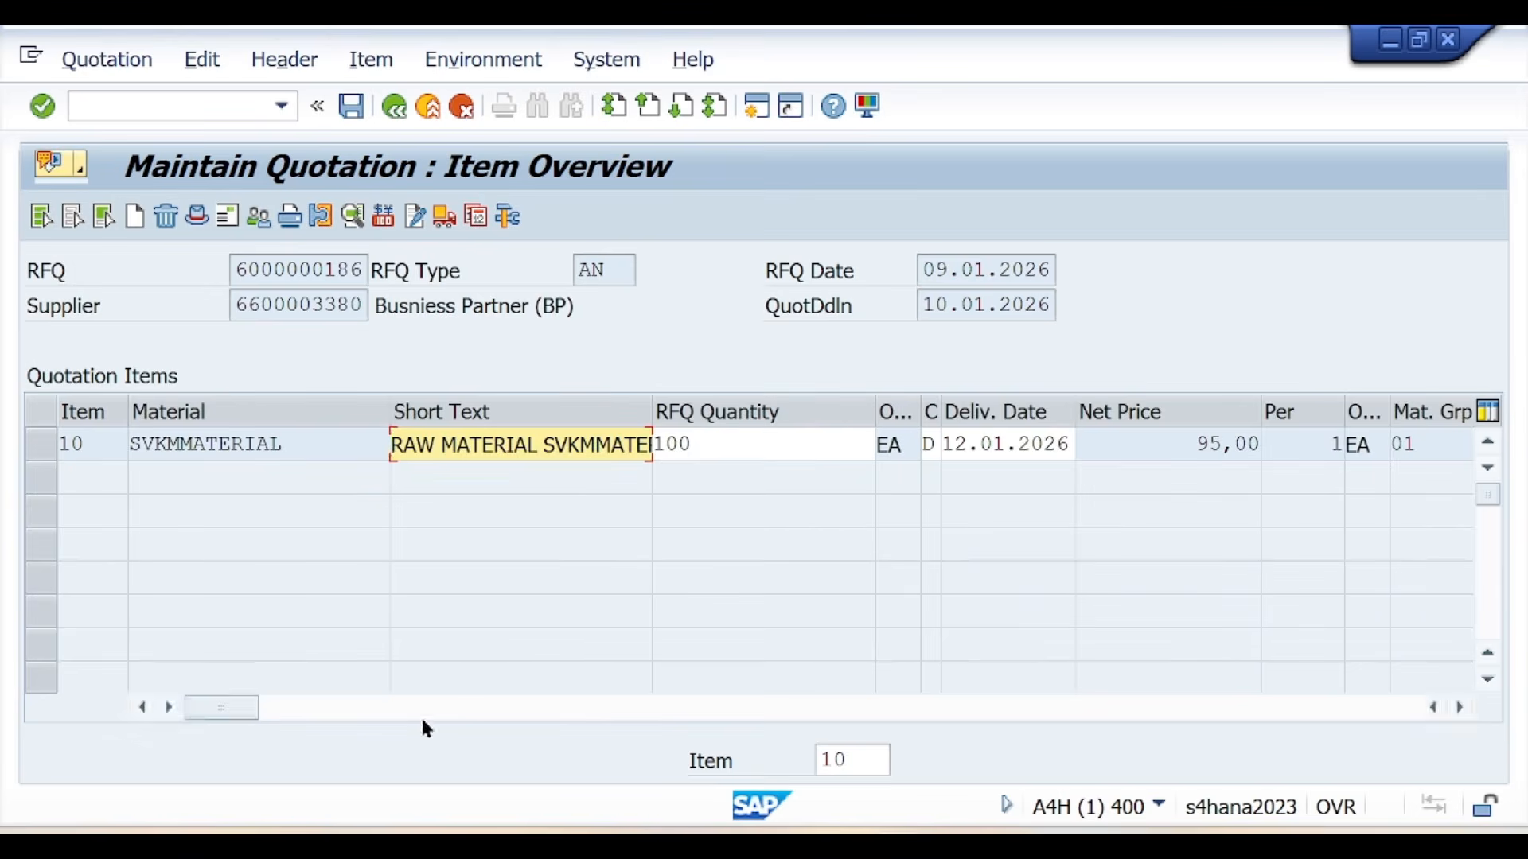
{"action": "left_click_drag", "start_coordinate": [231, 709], "coordinate": [791, 728]}
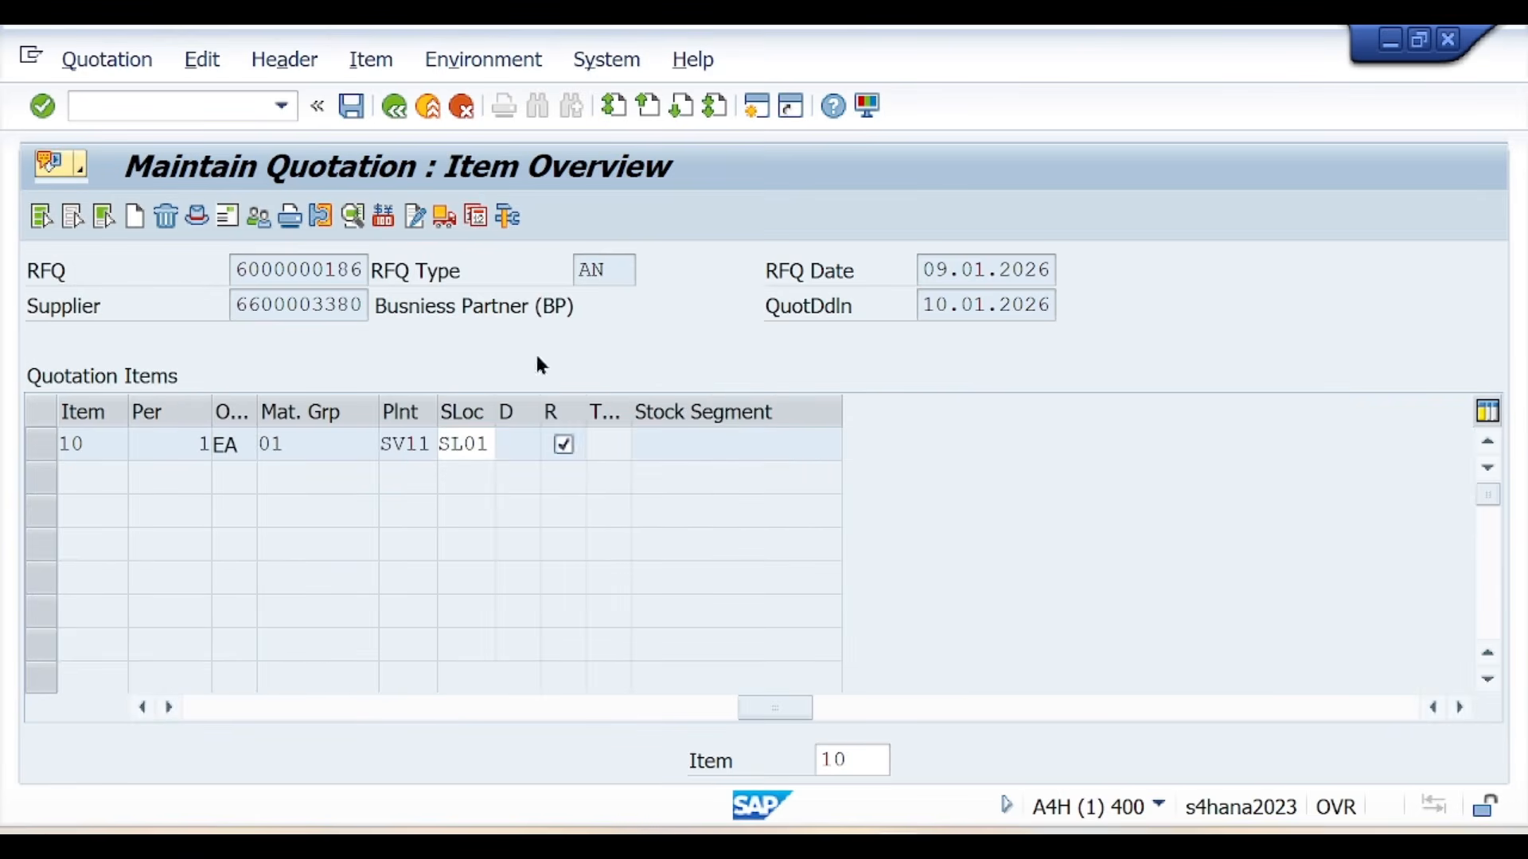
{"action": "left_click", "coordinate": [394, 107]}
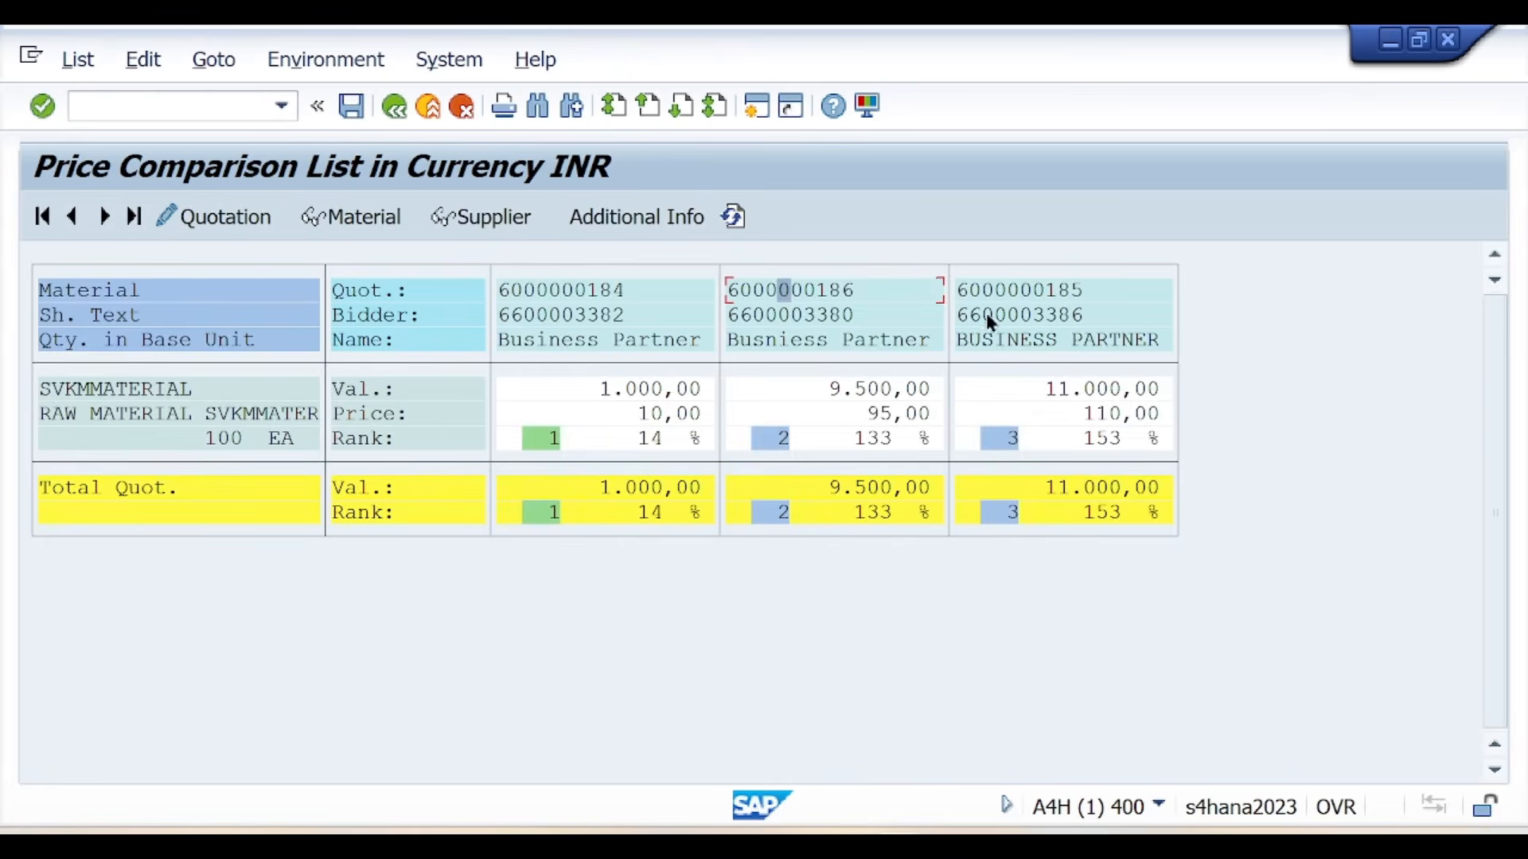
{"action": "double_click", "coordinate": [1019, 296]}
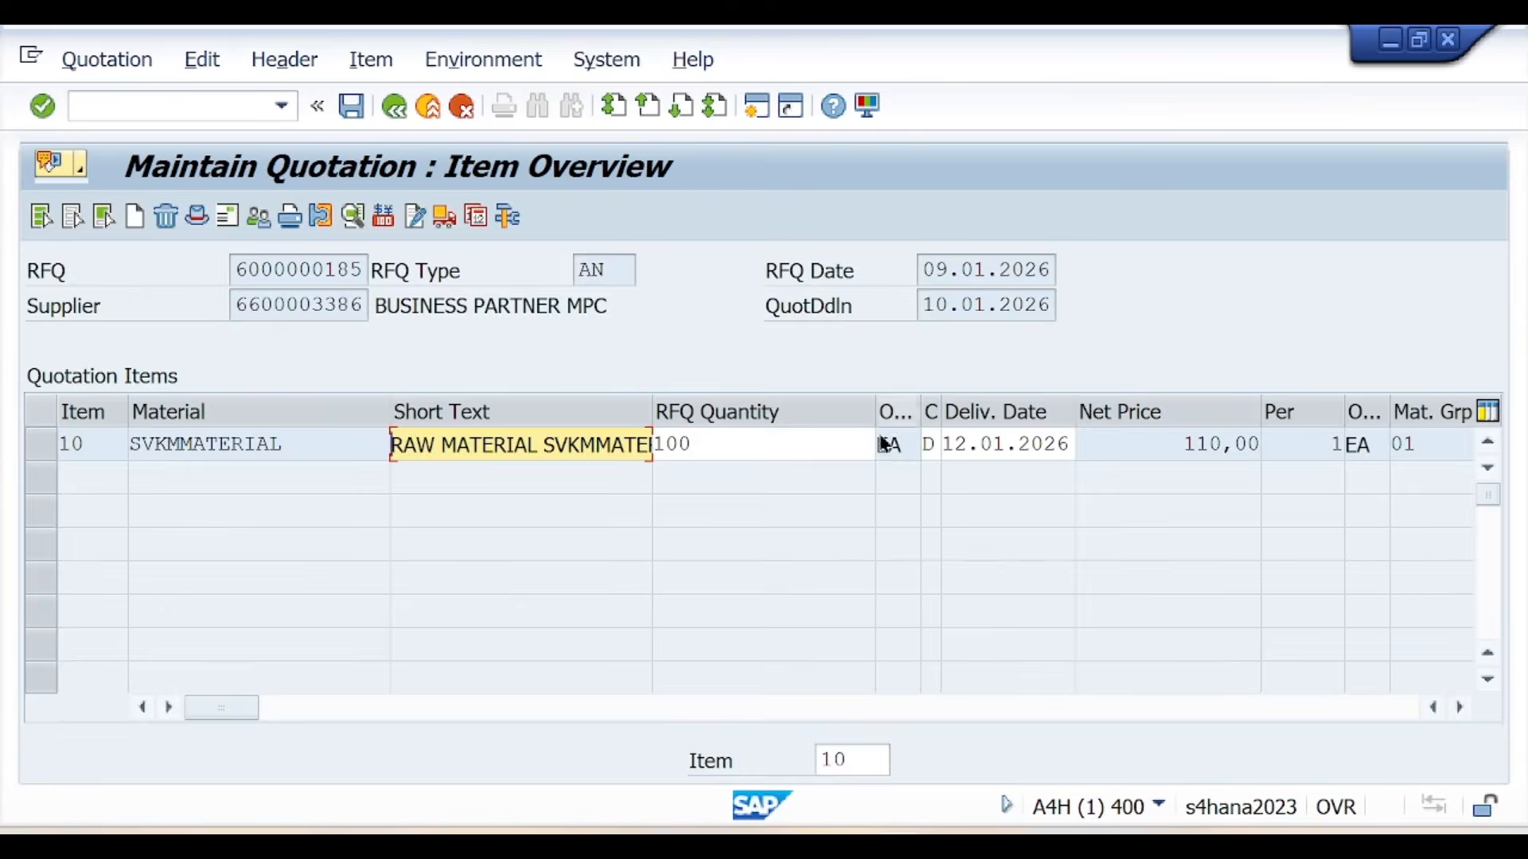
{"action": "left_click_drag", "start_coordinate": [275, 707], "coordinate": [553, 709]}
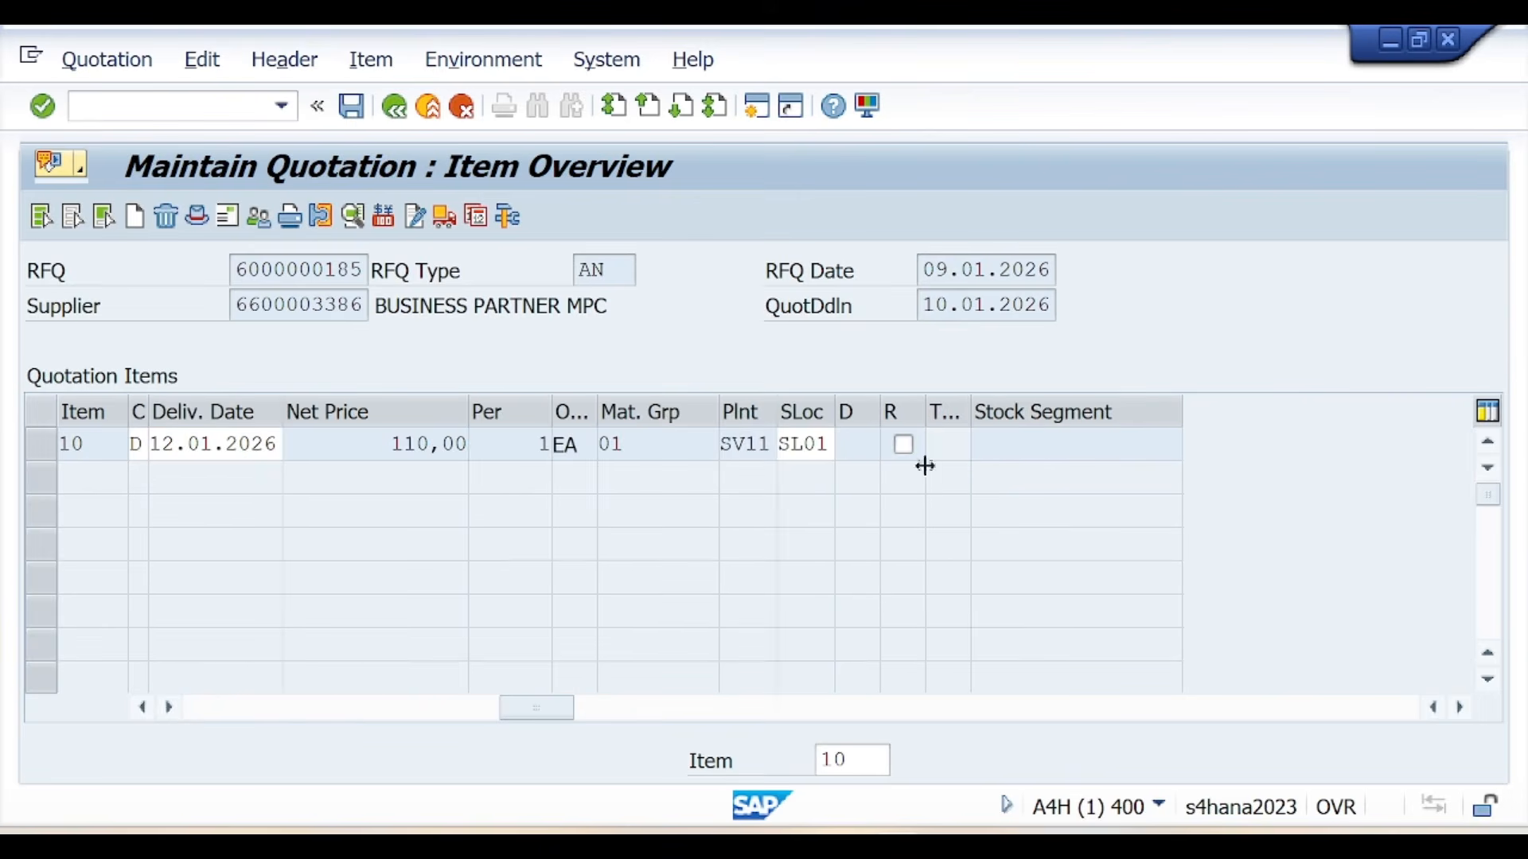
{"action": "left_click", "coordinate": [397, 112]}
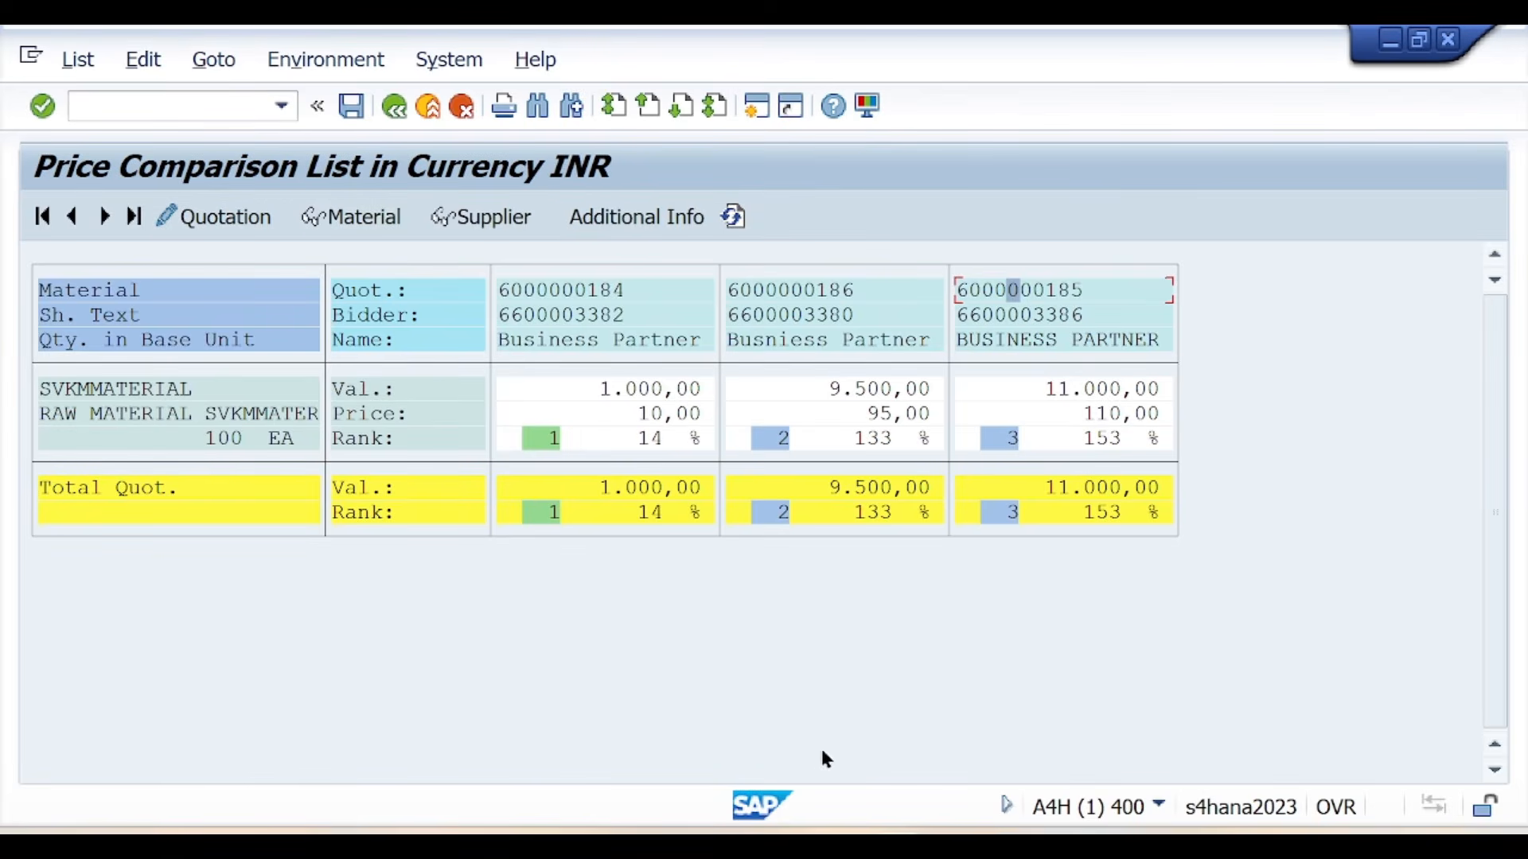
- Switch to the Notion notes and change the first supplier's quoted price above Step4 to 10 per unit
{"action": "mouse_move", "coordinate": [892, 827]}
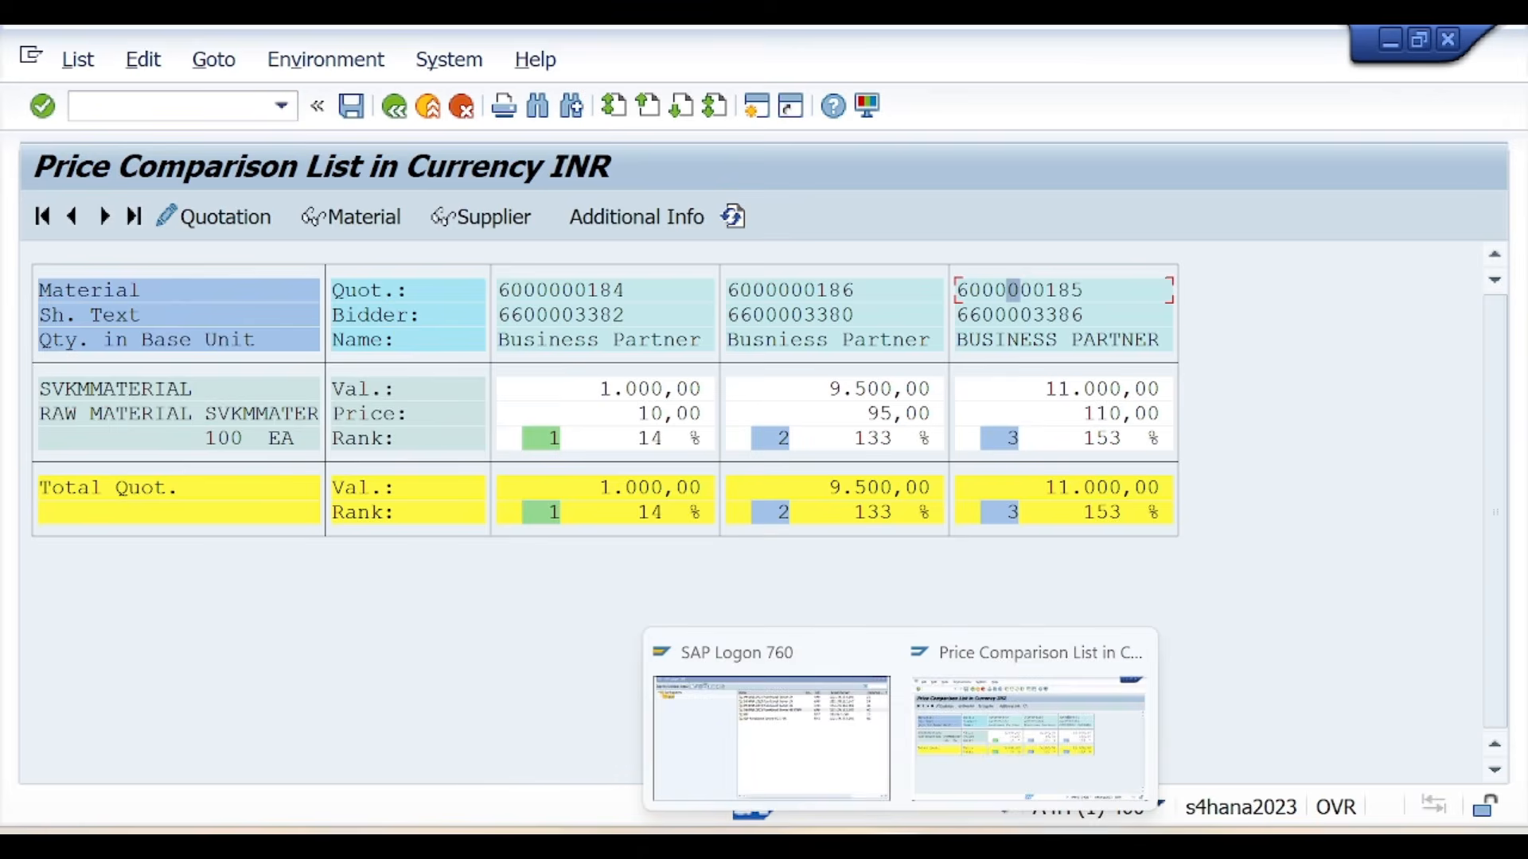
{"action": "mouse_move", "coordinate": [954, 829]}
{"action": "left_click", "coordinate": [989, 724]}
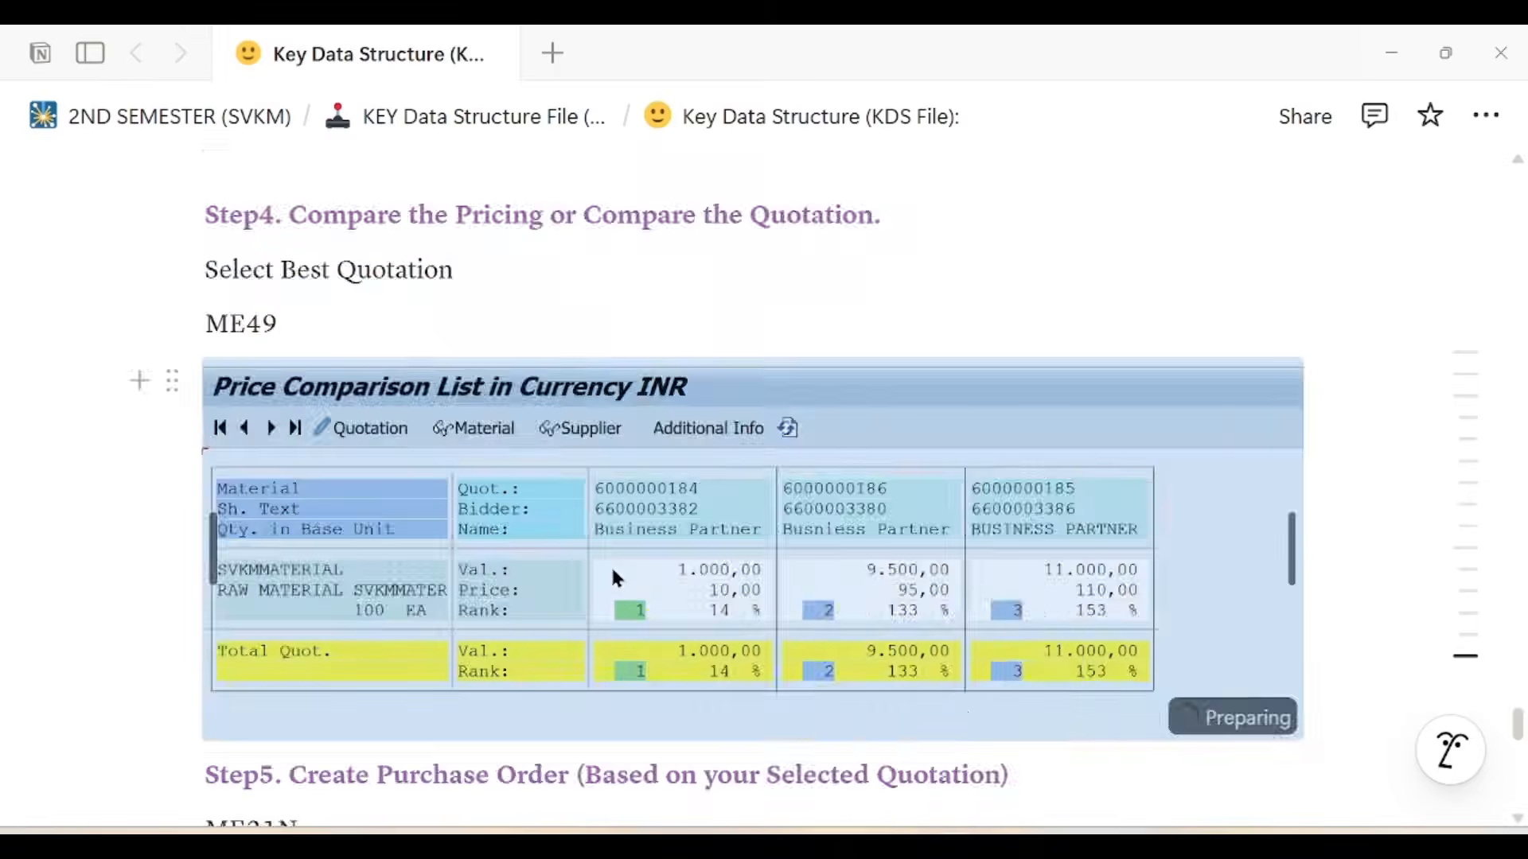
{"action": "scroll", "coordinate": [610, 565], "scroll_direction": "down", "scroll_amount": 4}
{"action": "scroll", "coordinate": [613, 568], "scroll_direction": "down", "scroll_amount": 2}
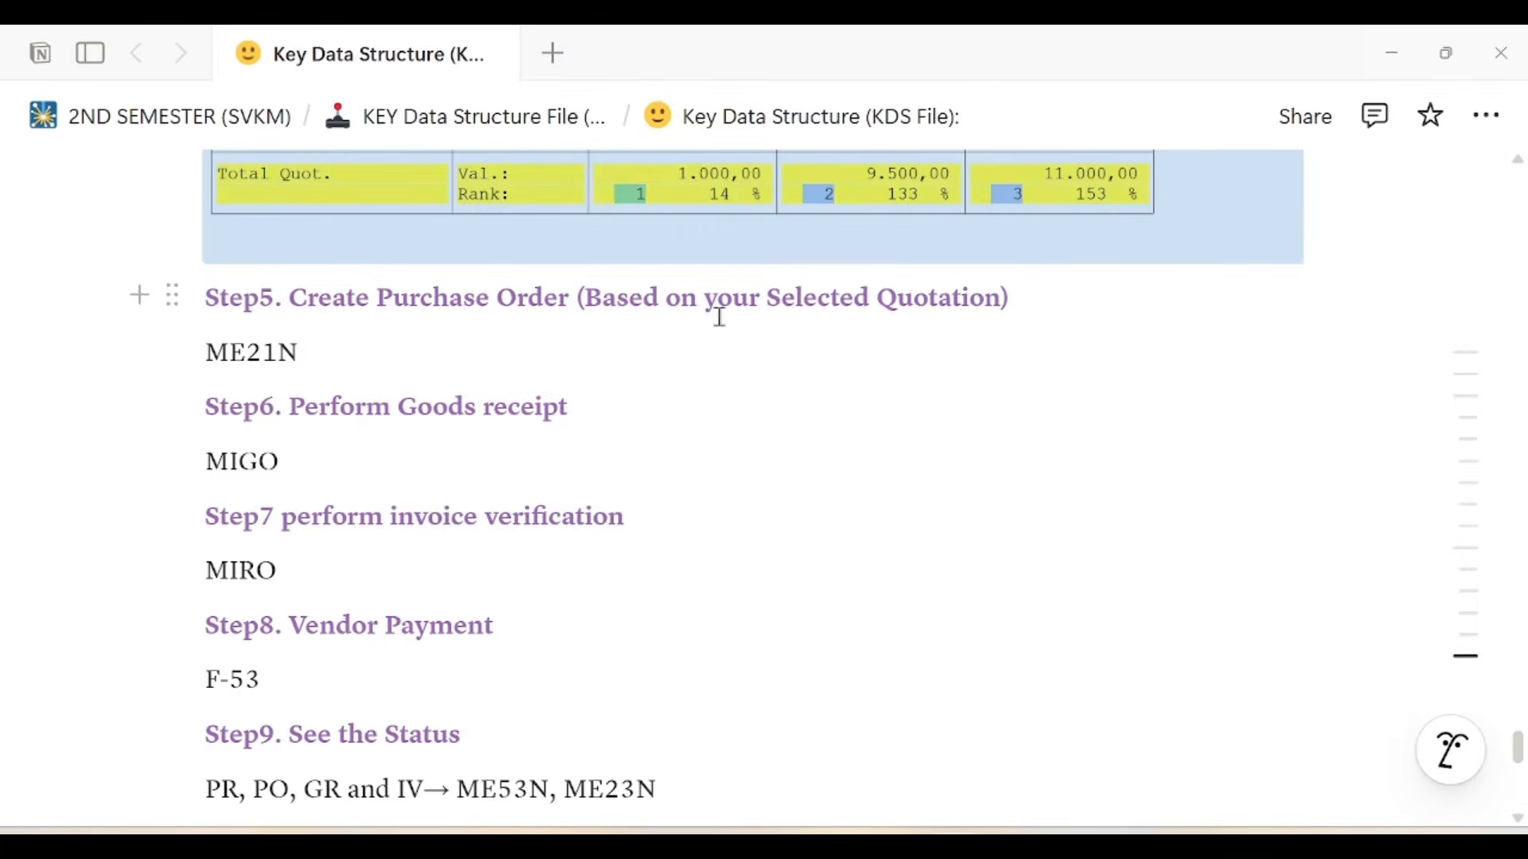
{"action": "scroll", "coordinate": [907, 326], "scroll_direction": "up", "scroll_amount": 4}
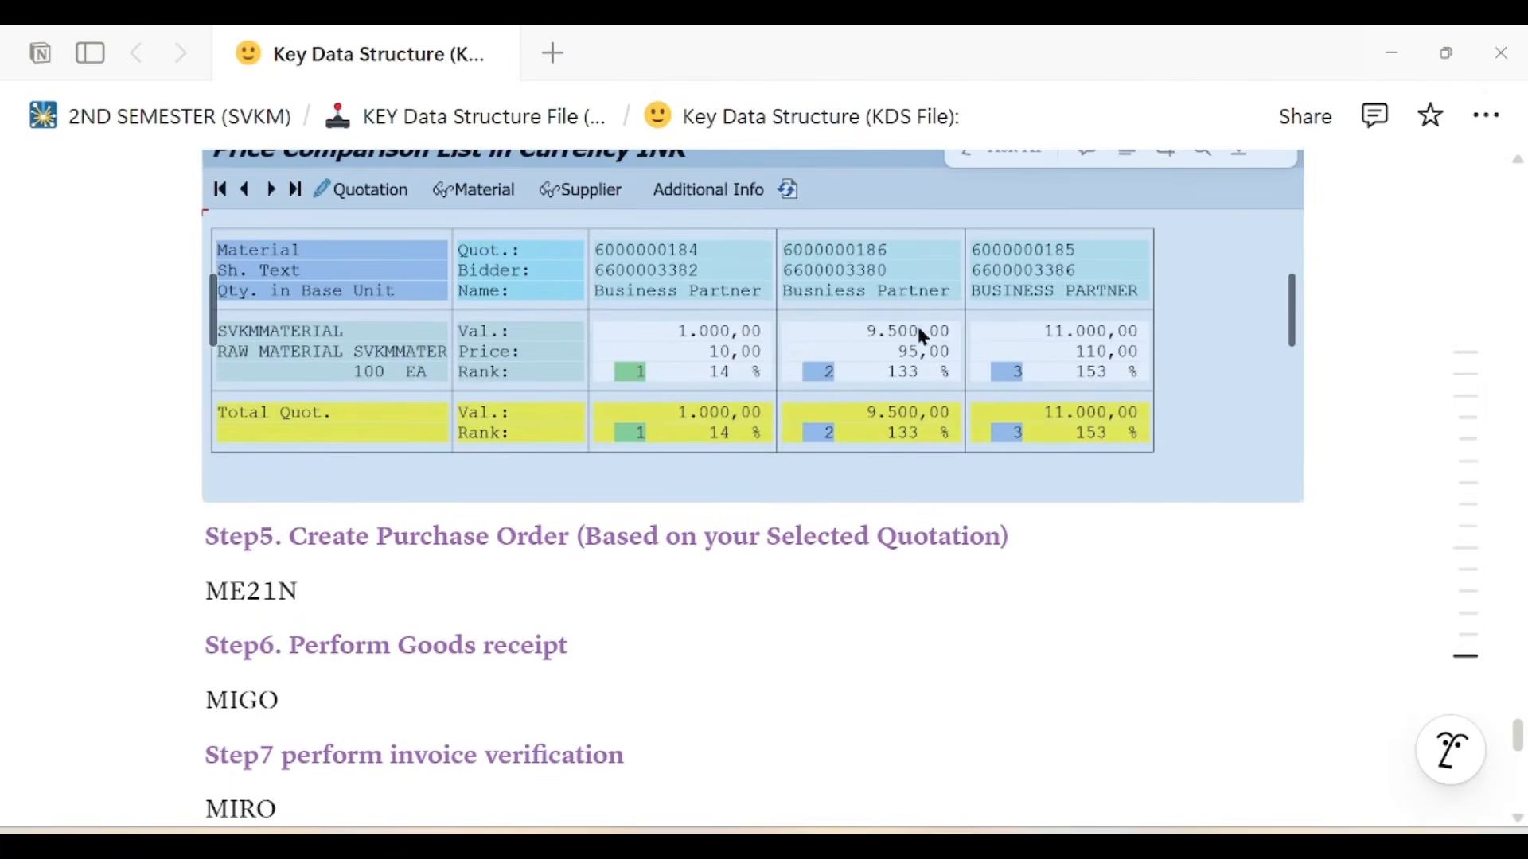
{"action": "scroll", "coordinate": [583, 546], "scroll_direction": "up", "scroll_amount": 4}
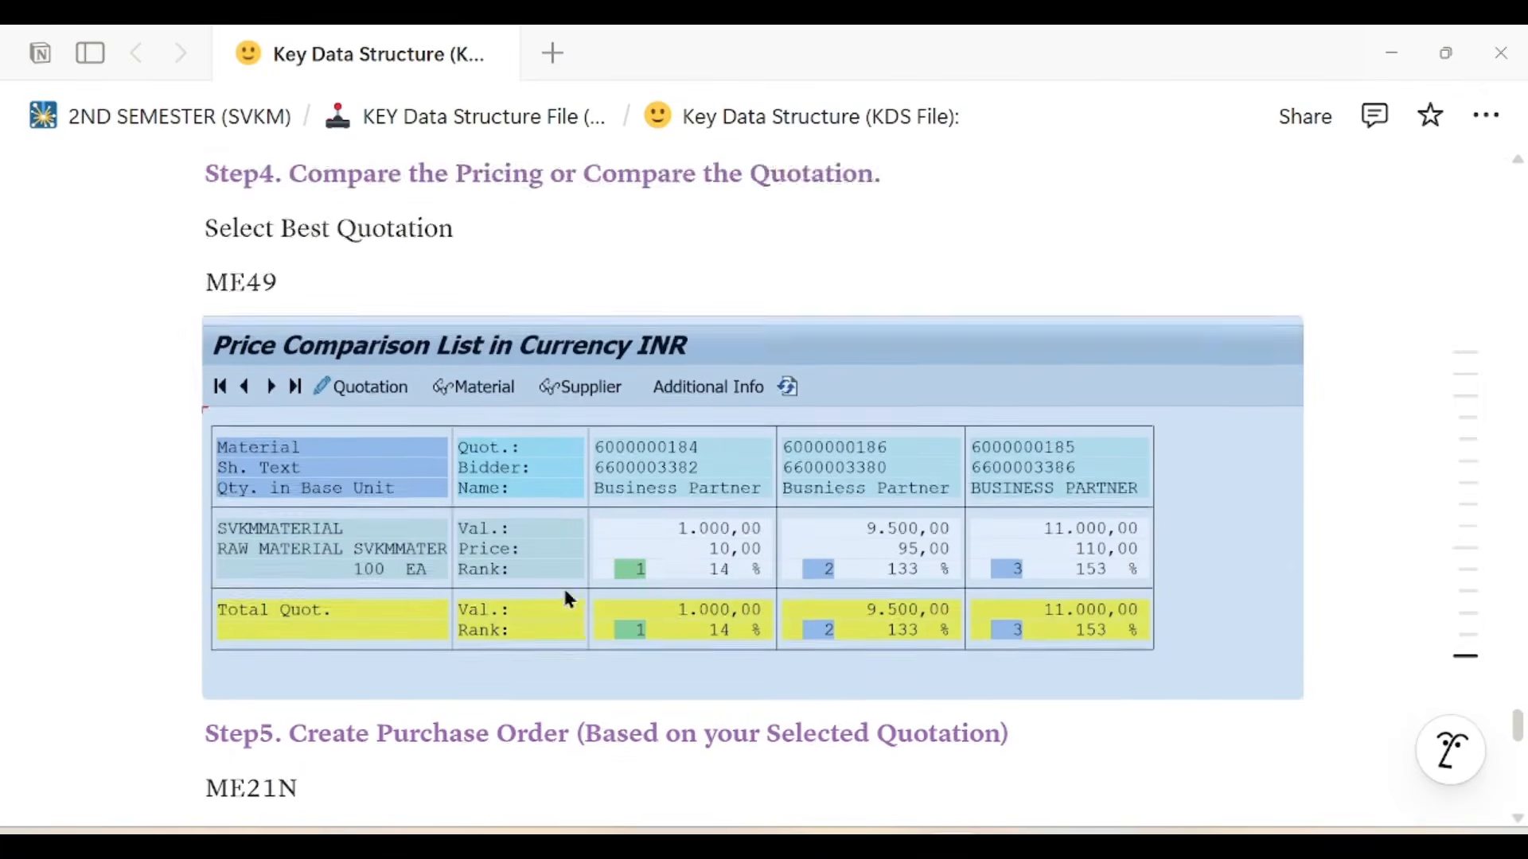
{"action": "scroll", "coordinate": [689, 376], "scroll_direction": "up", "scroll_amount": 6}
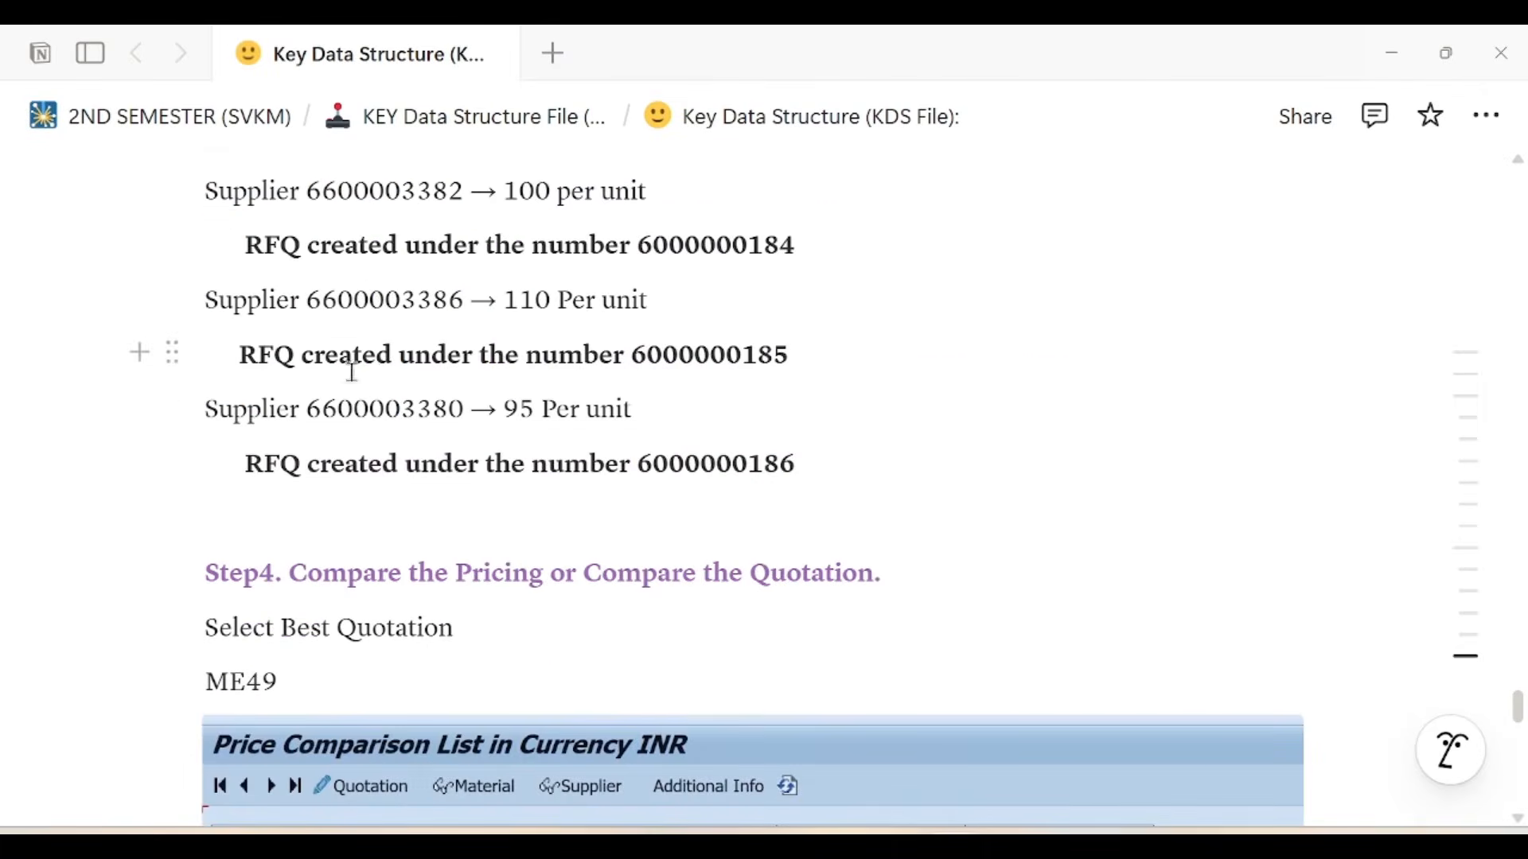
{"action": "left_click", "coordinate": [555, 191]}
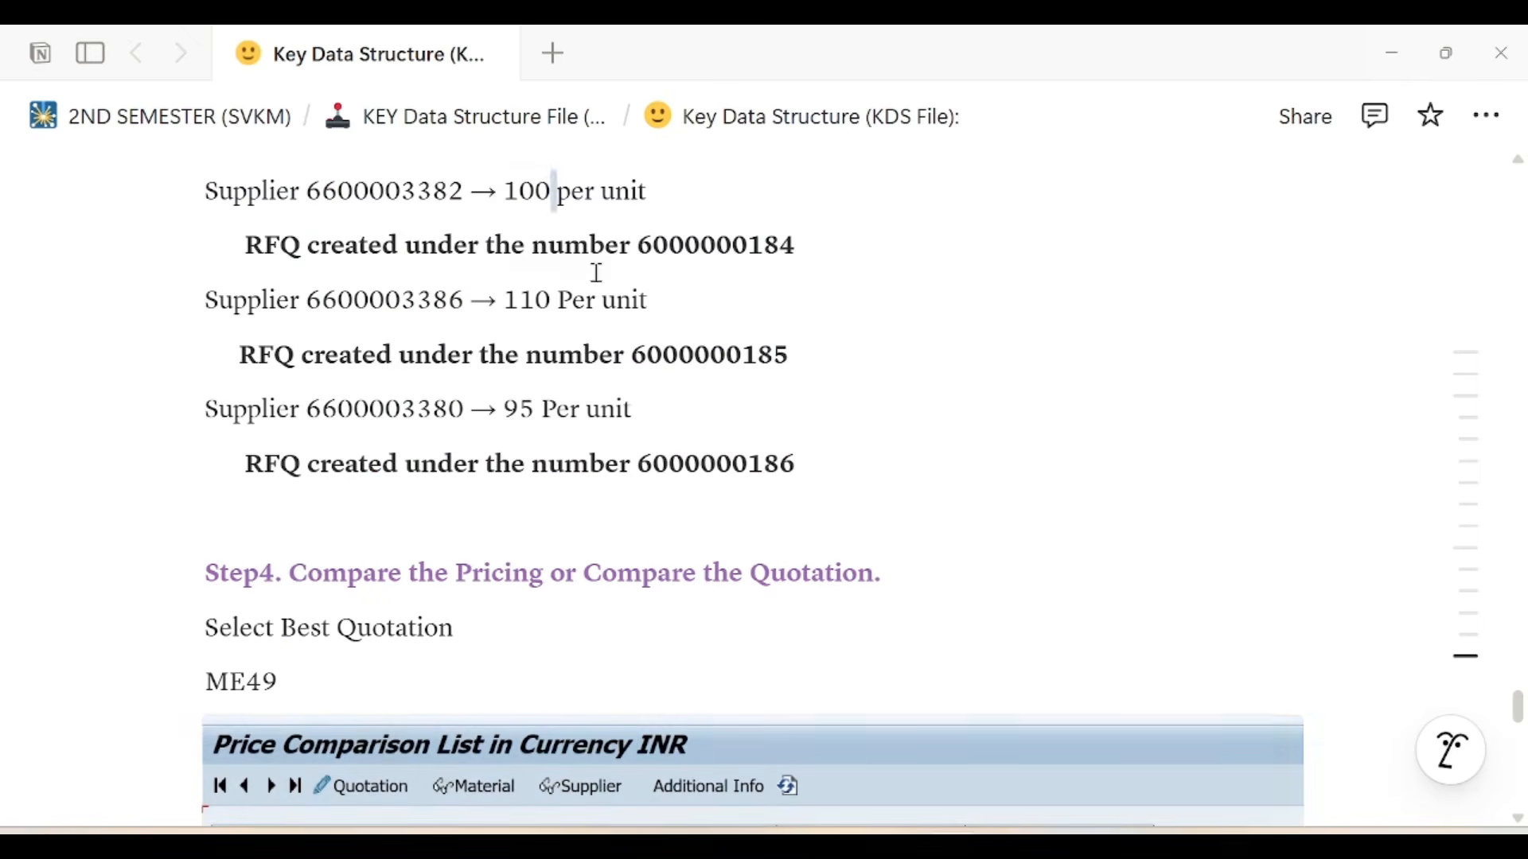
{"action": "key", "text": "BackSpace"}
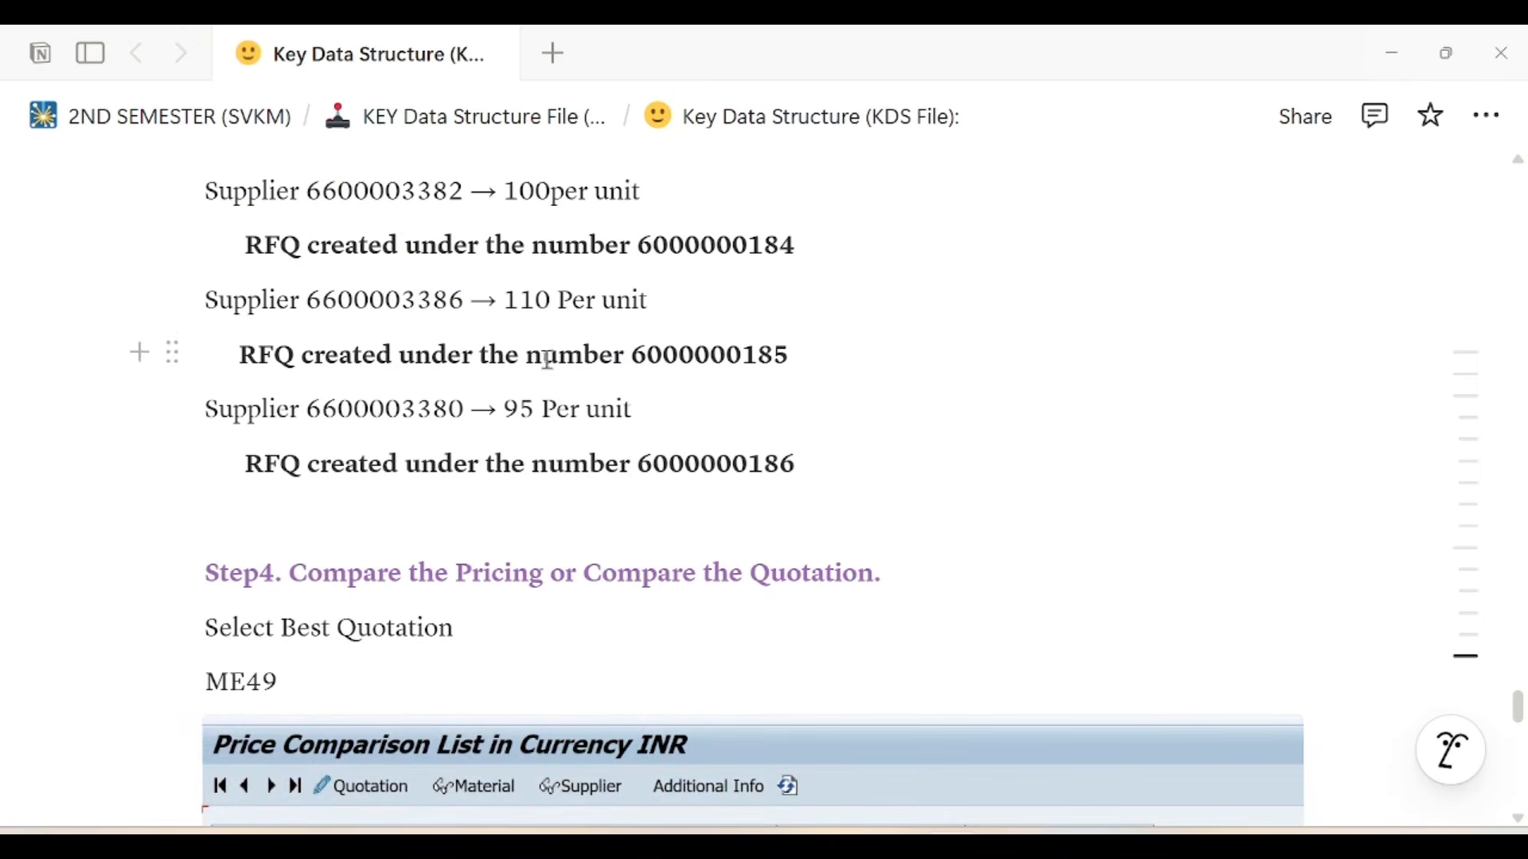
{"action": "key", "text": "BackSpace"}
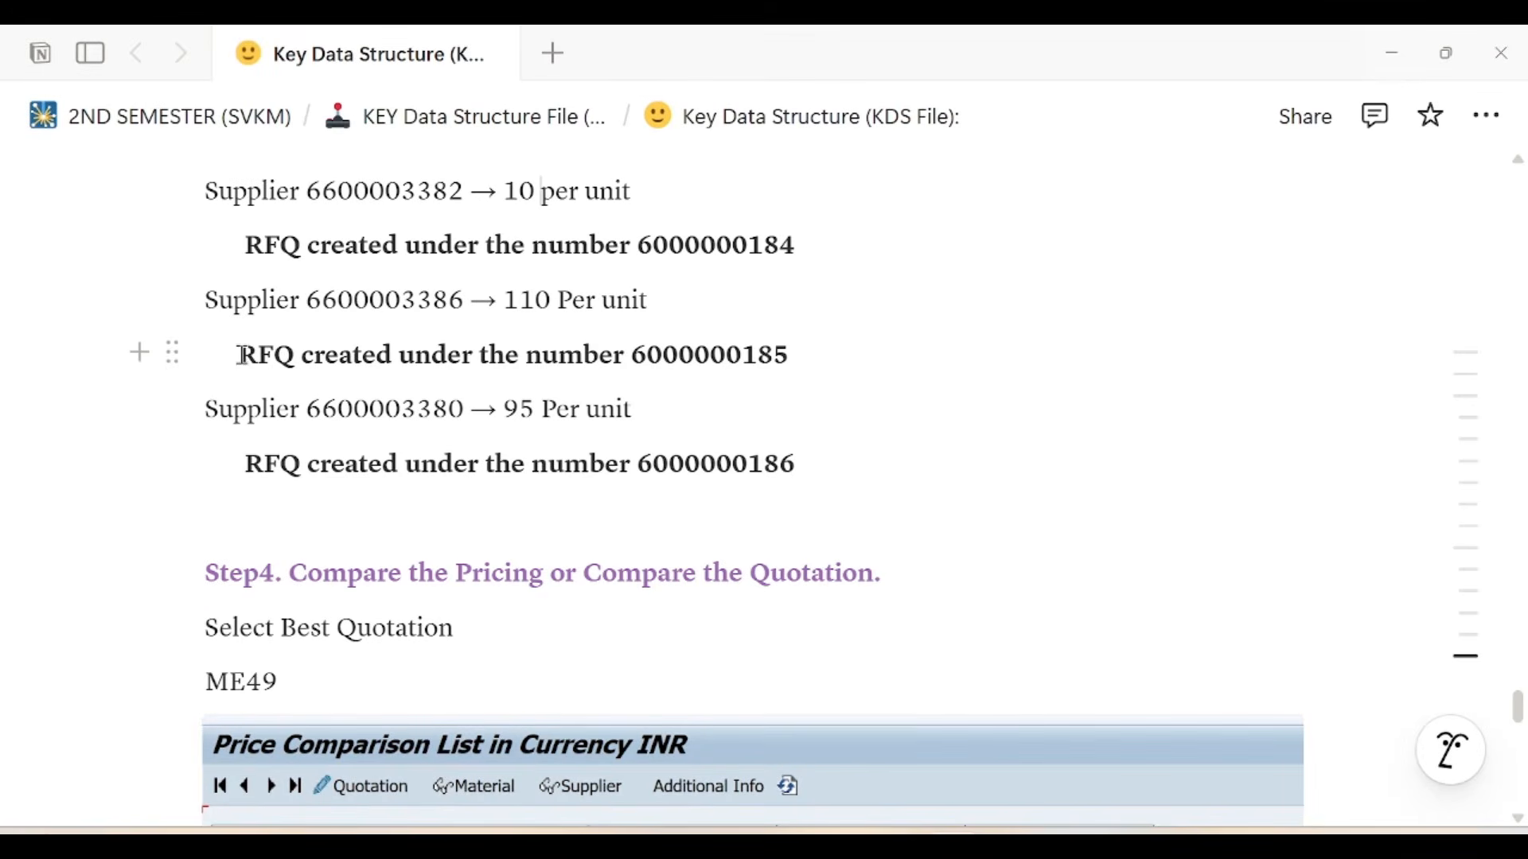
- Copy the supplier line priced at 110 per unit together with its RFQ line in the notes
{"action": "left_click_drag", "start_coordinate": [241, 355], "coordinate": [208, 296]}
{"action": "key", "text": "ctrl+c"}
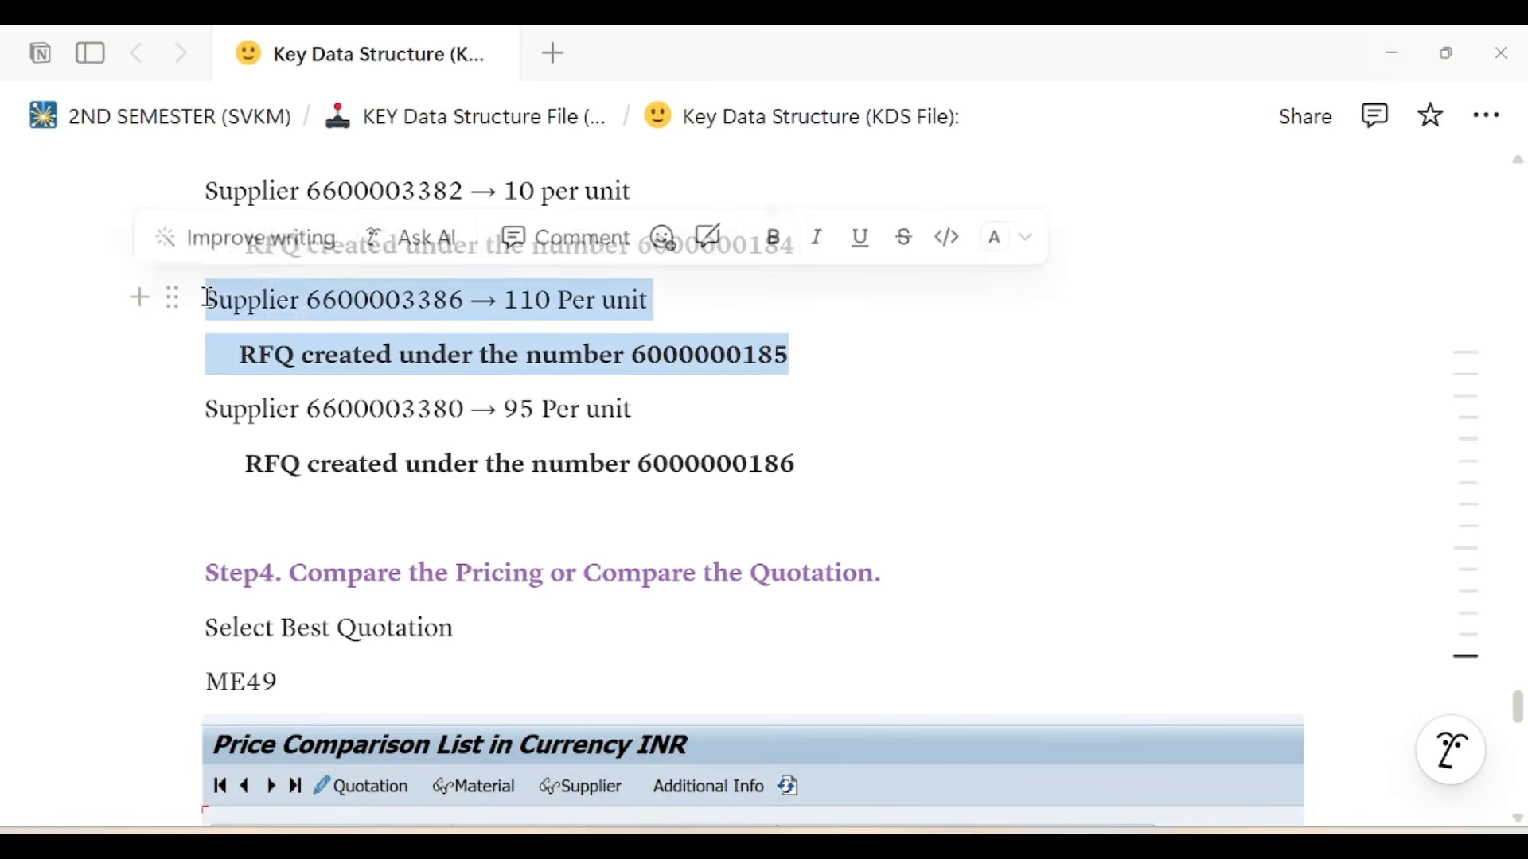
- Paste the copied supplier and RFQ lines beneath the Step 4 price comparison image and label them "Selected:"
{"action": "scroll", "coordinate": [392, 427], "scroll_direction": "down", "scroll_amount": 6}
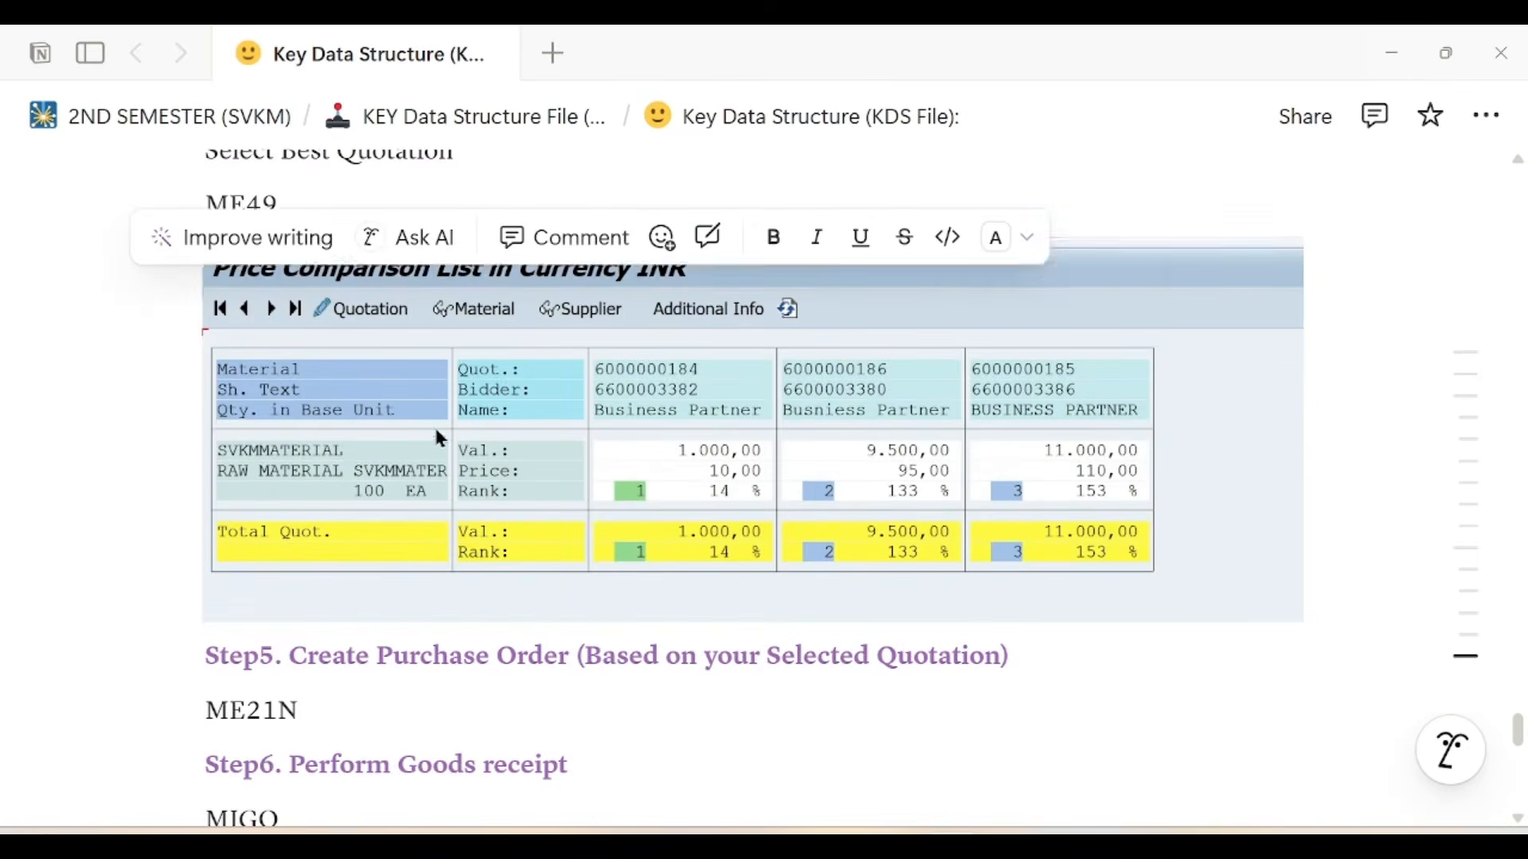
{"action": "left_click", "coordinate": [797, 513]}
{"action": "key", "text": "Return"}
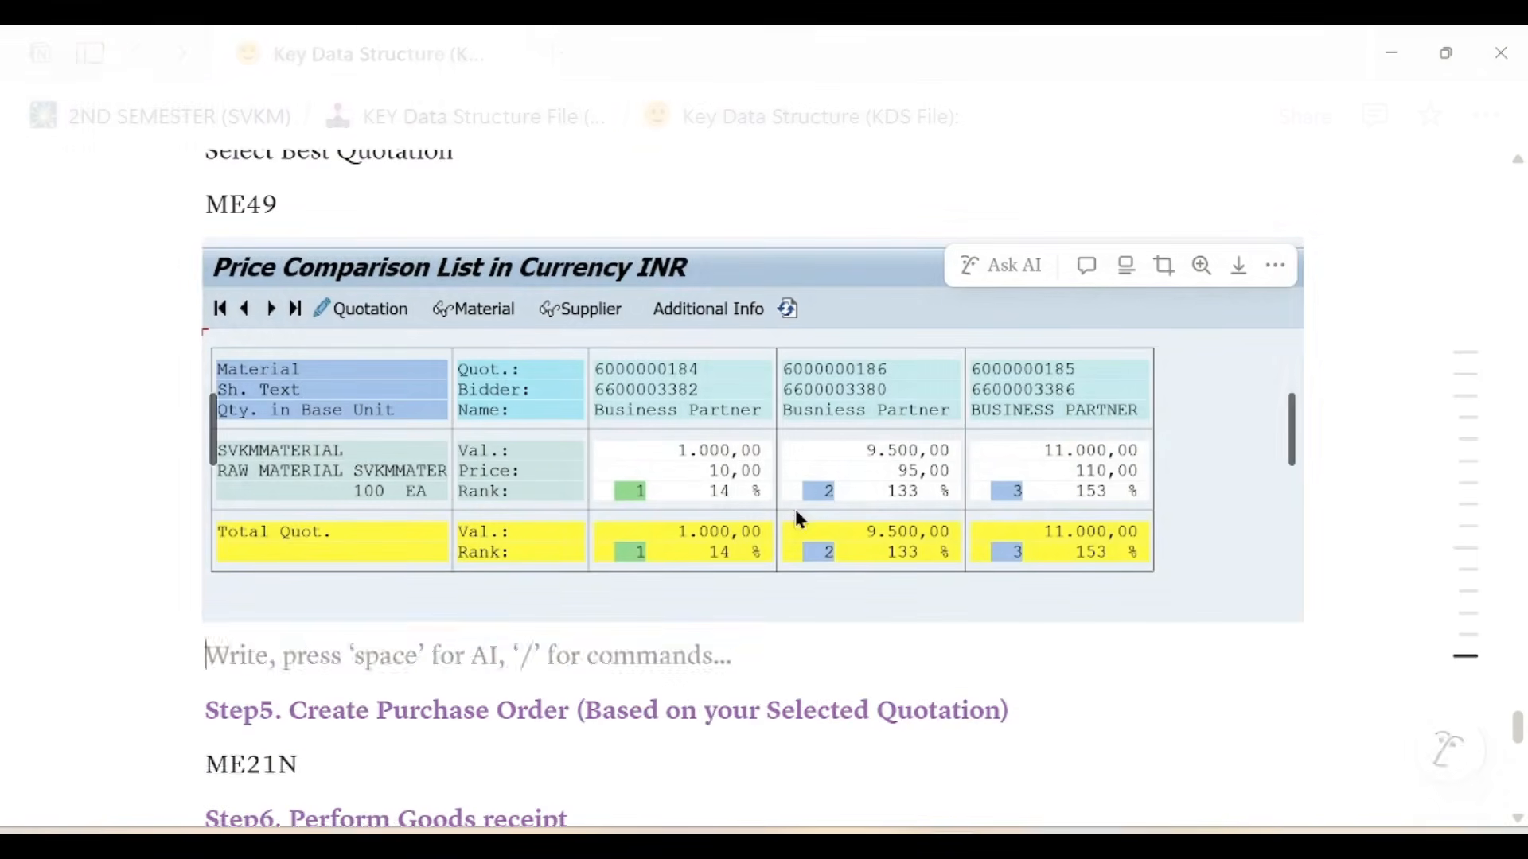
{"action": "key", "text": "ctrl+v"}
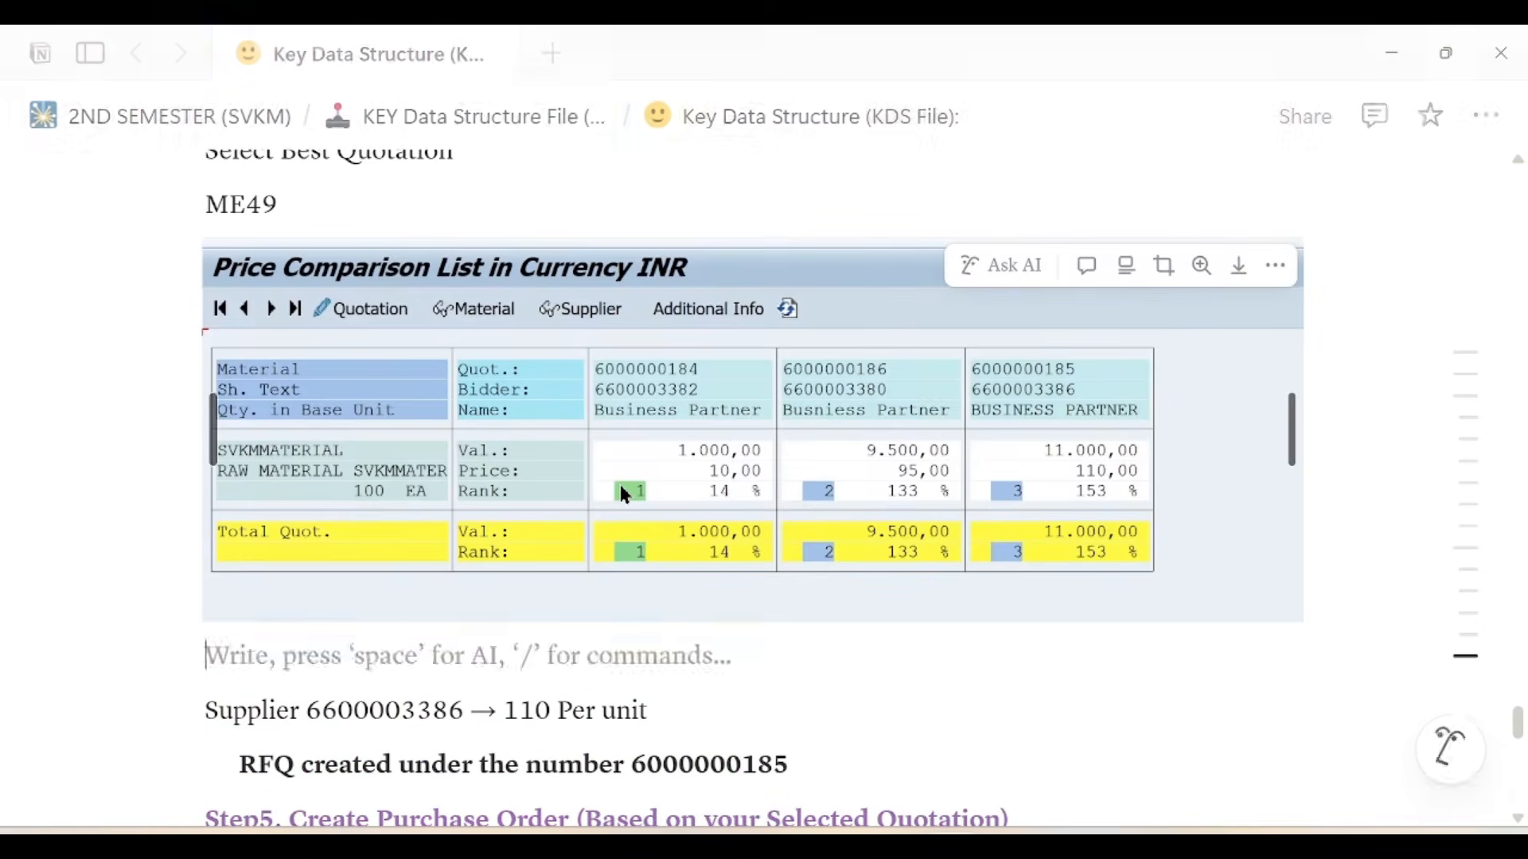
{"action": "type", "text": "Selected:"}
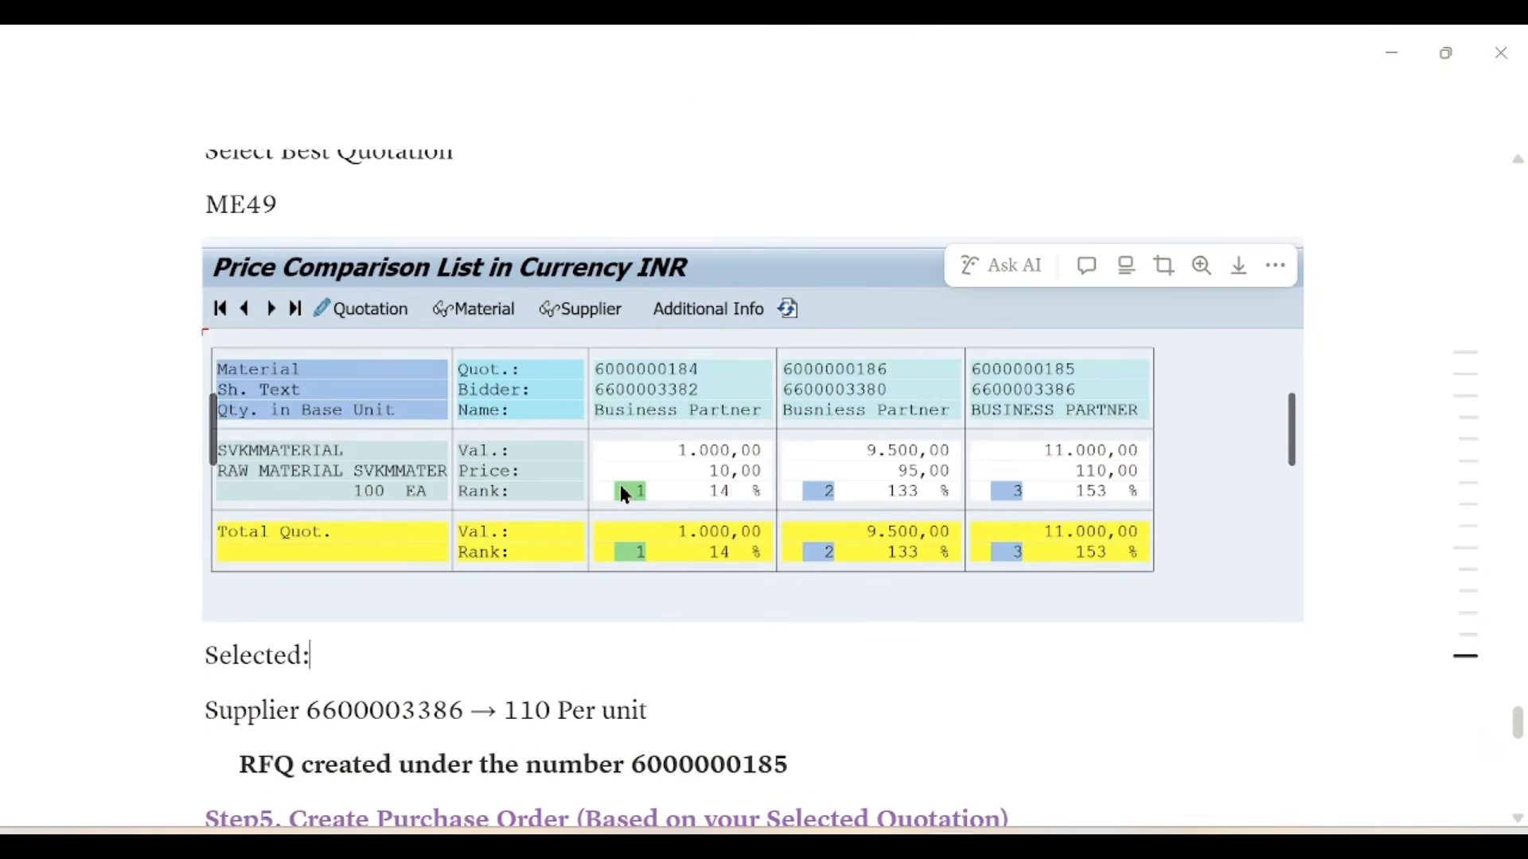
- Review the quotation notes, then switch to SAP and open Create Purchase Order with transaction ME21N
{"action": "scroll", "coordinate": [636, 501], "scroll_direction": "down", "scroll_amount": 3}
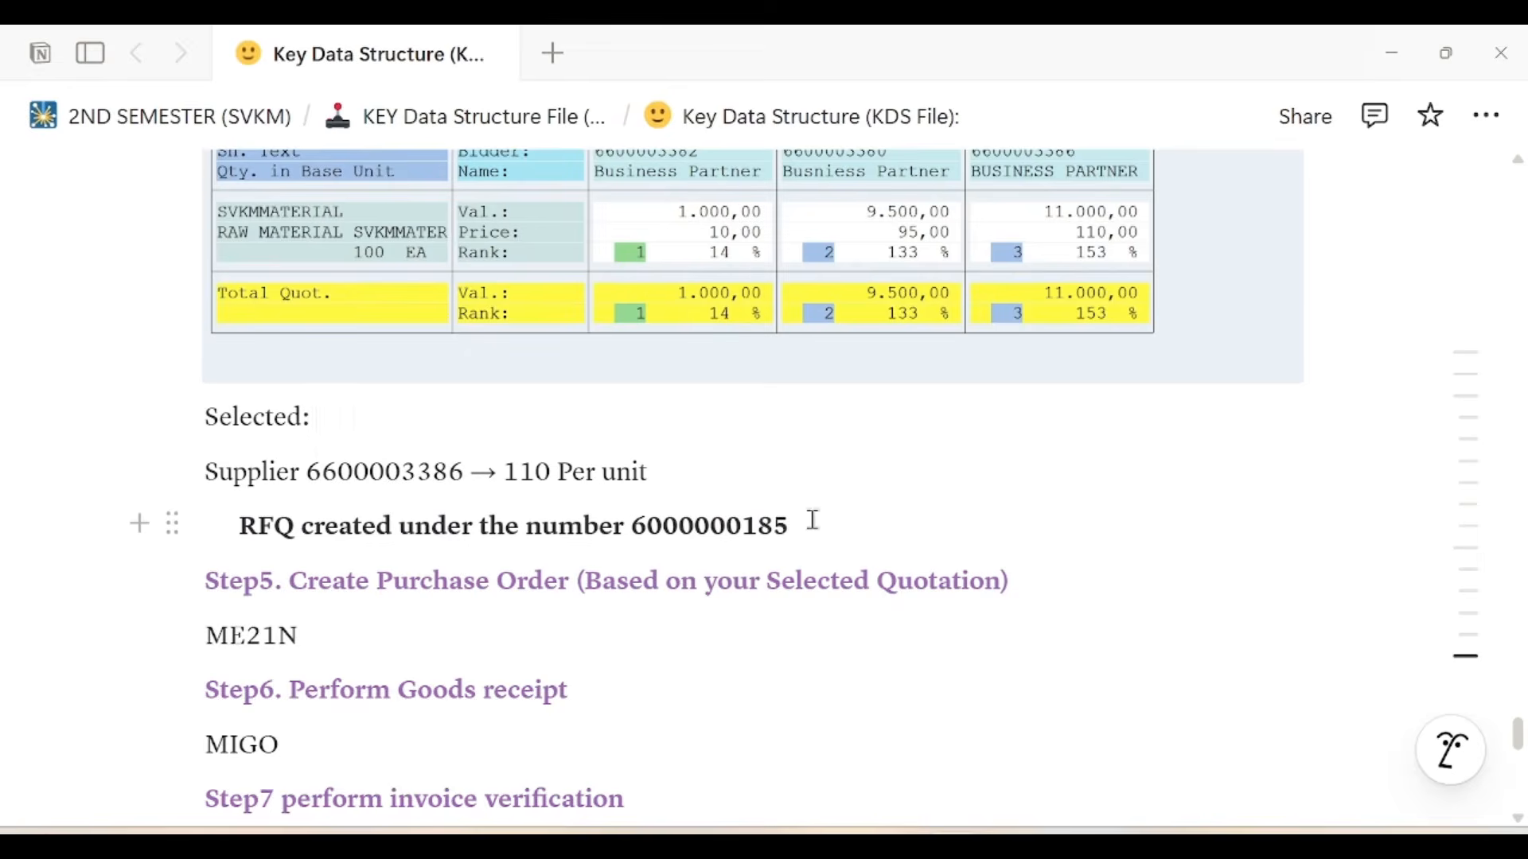
{"action": "scroll", "coordinate": [813, 521], "scroll_direction": "up", "scroll_amount": 9}
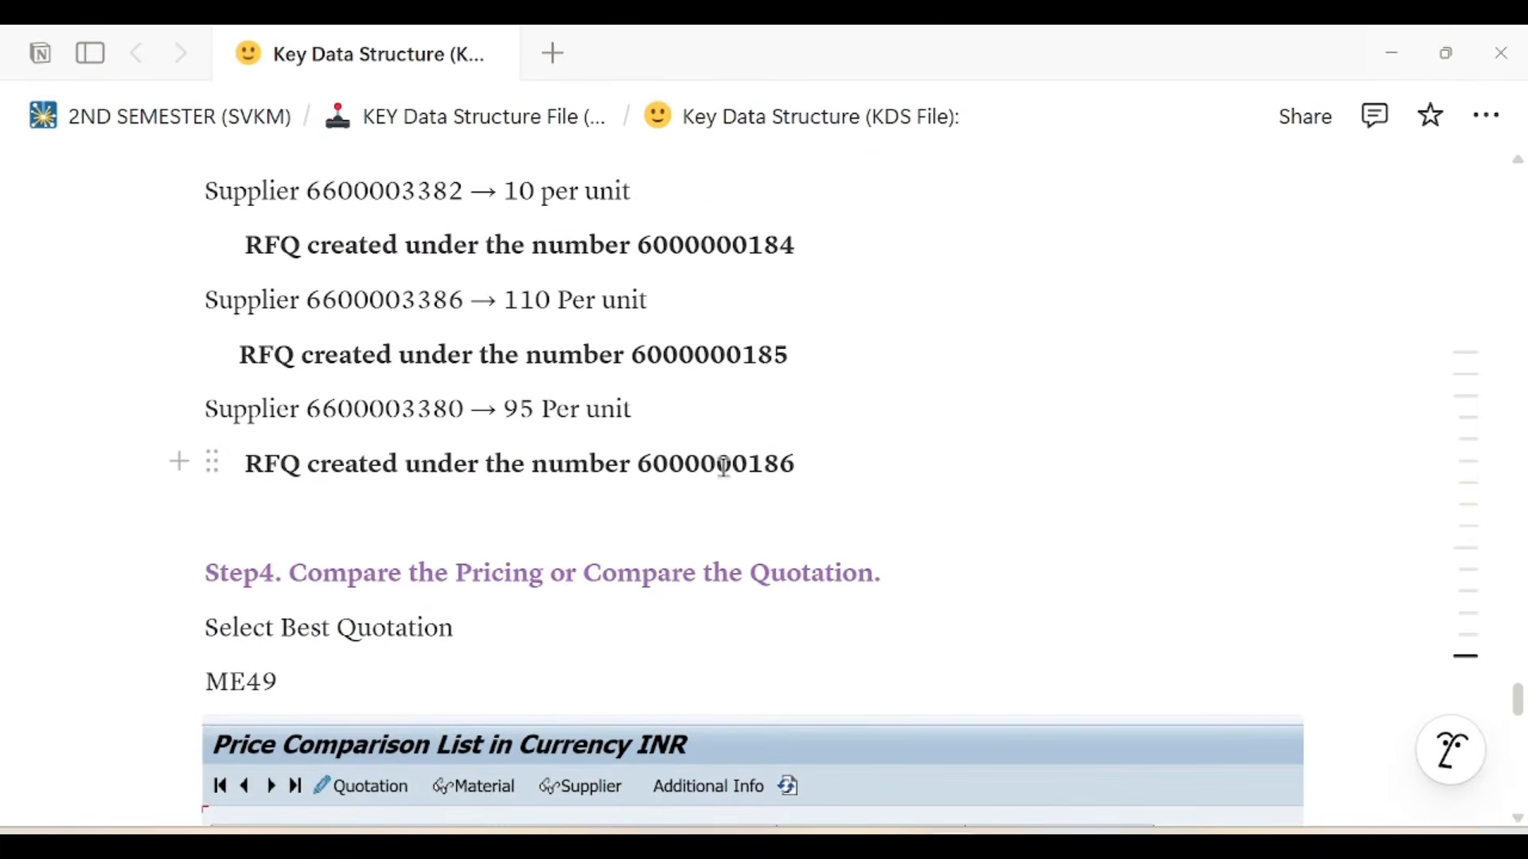
{"action": "scroll", "coordinate": [748, 482], "scroll_direction": "down", "scroll_amount": 9}
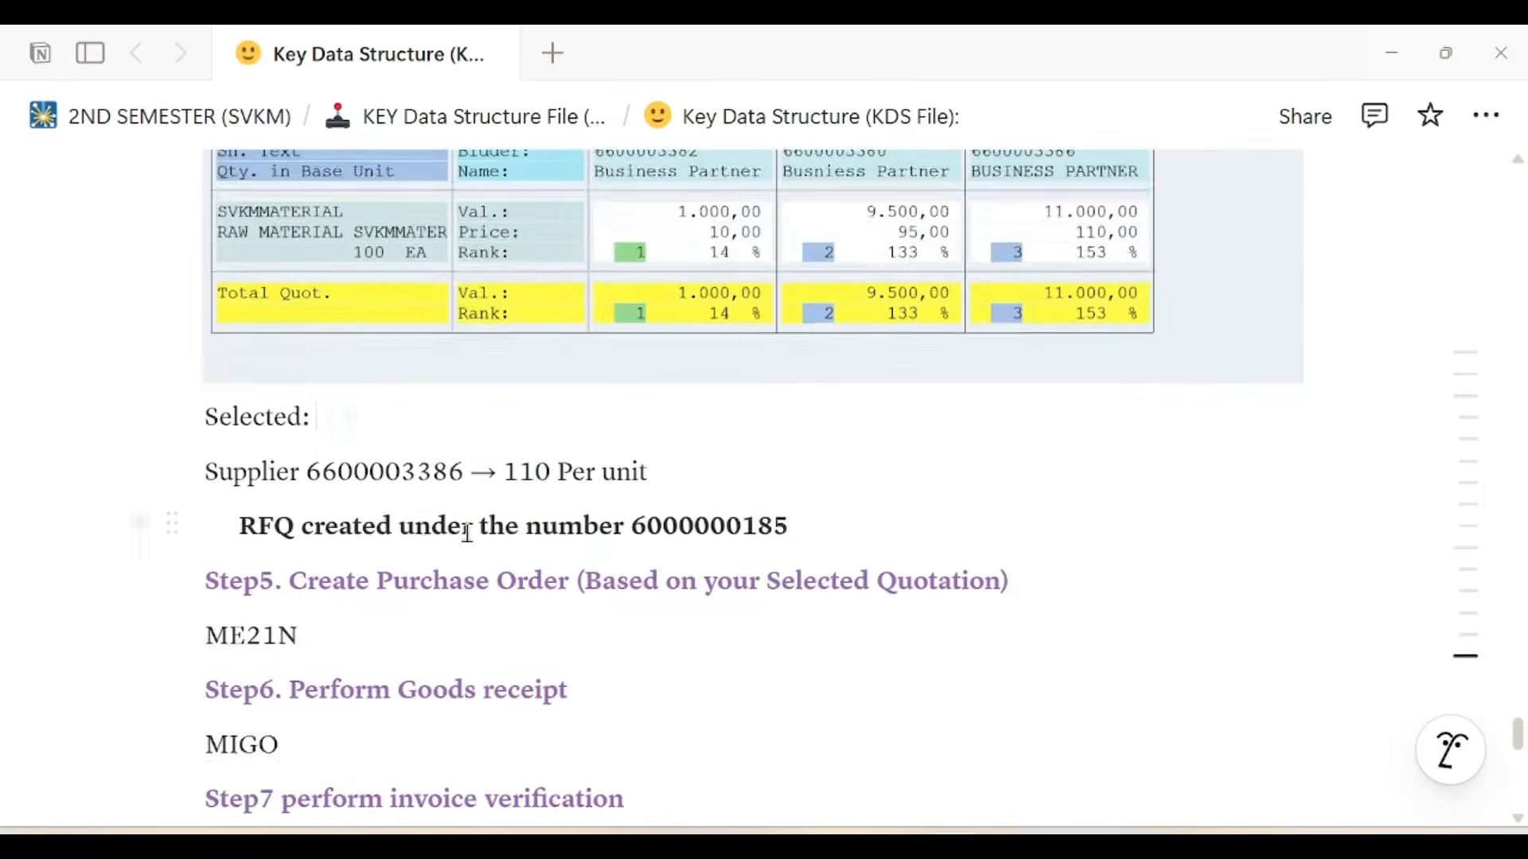
{"action": "scroll", "coordinate": [437, 508], "scroll_direction": "down", "scroll_amount": 2}
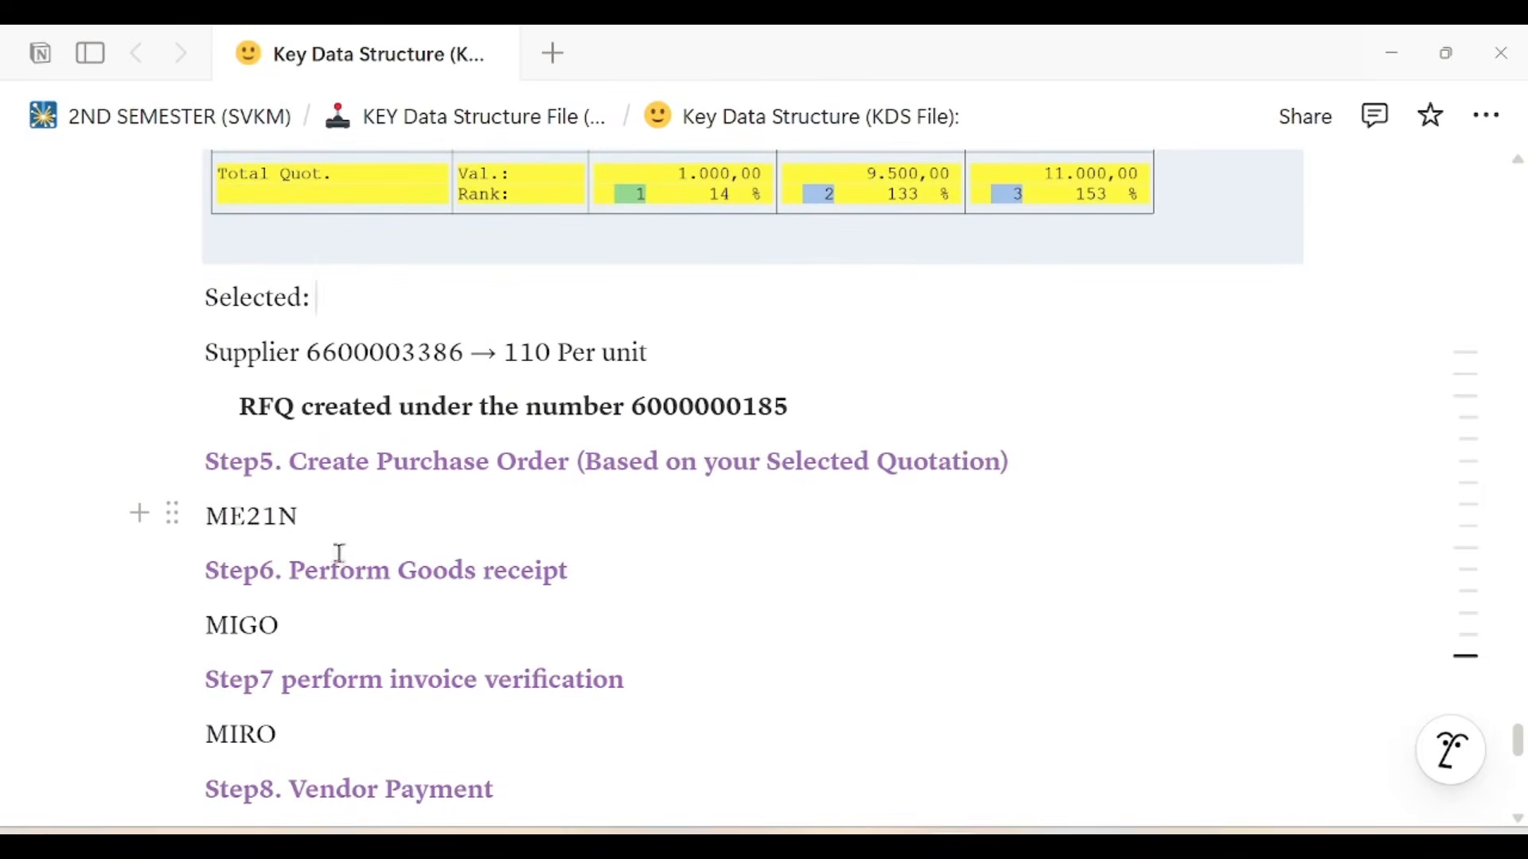
{"action": "key", "text": "alt+Tab"}
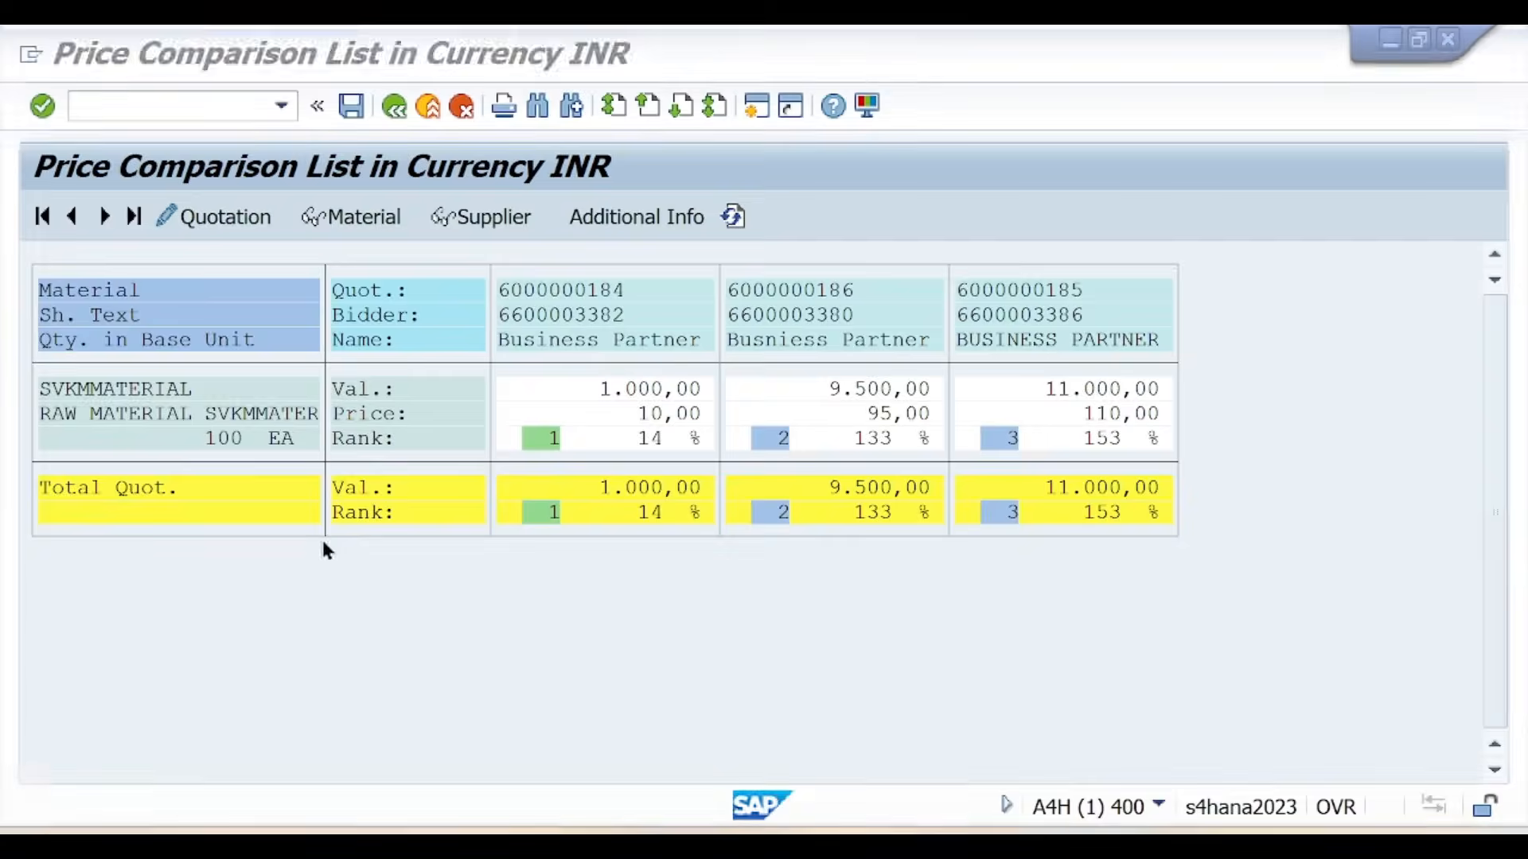
{"action": "left_click", "coordinate": [147, 110]}
{"action": "type", "text": "/nME21N"}
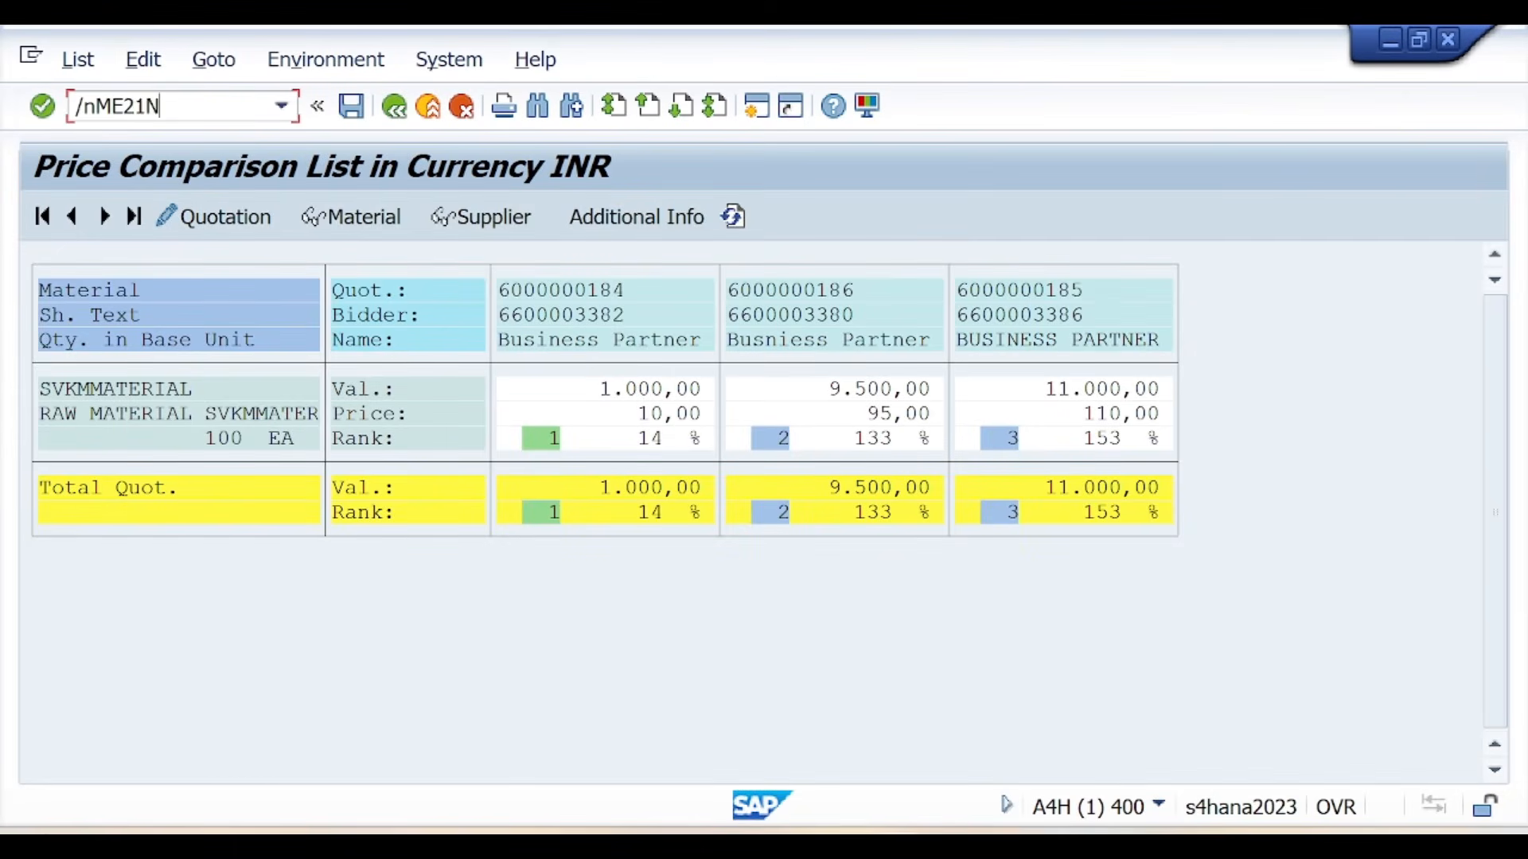
{"action": "key", "text": "Return"}
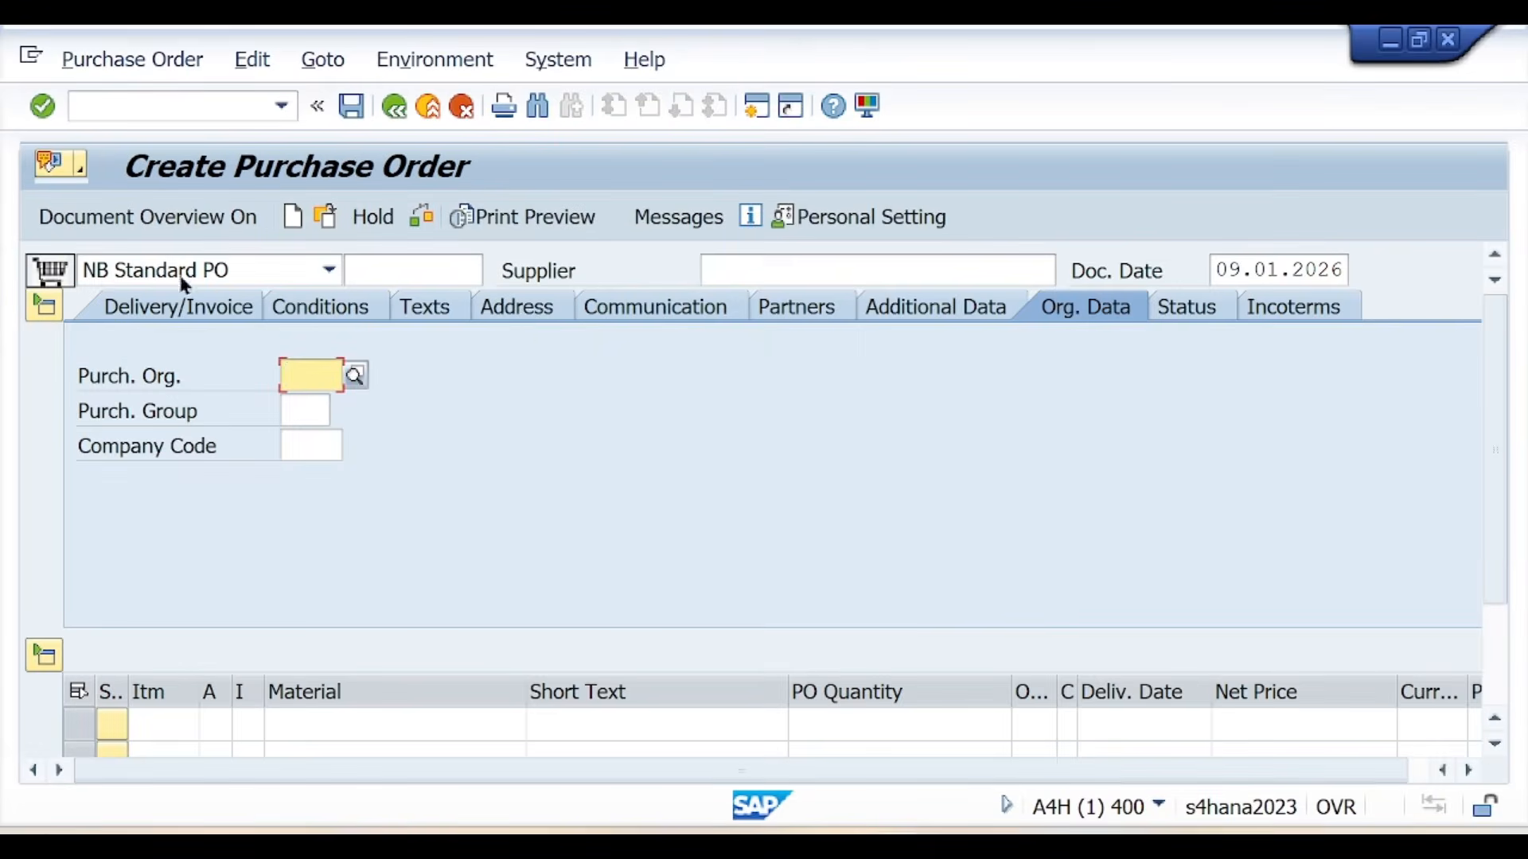
- Switch back to the notes and check the supplier and RFQ numbers of the 10 per unit quotation in Step 3
{"action": "left_click", "coordinate": [712, 268]}
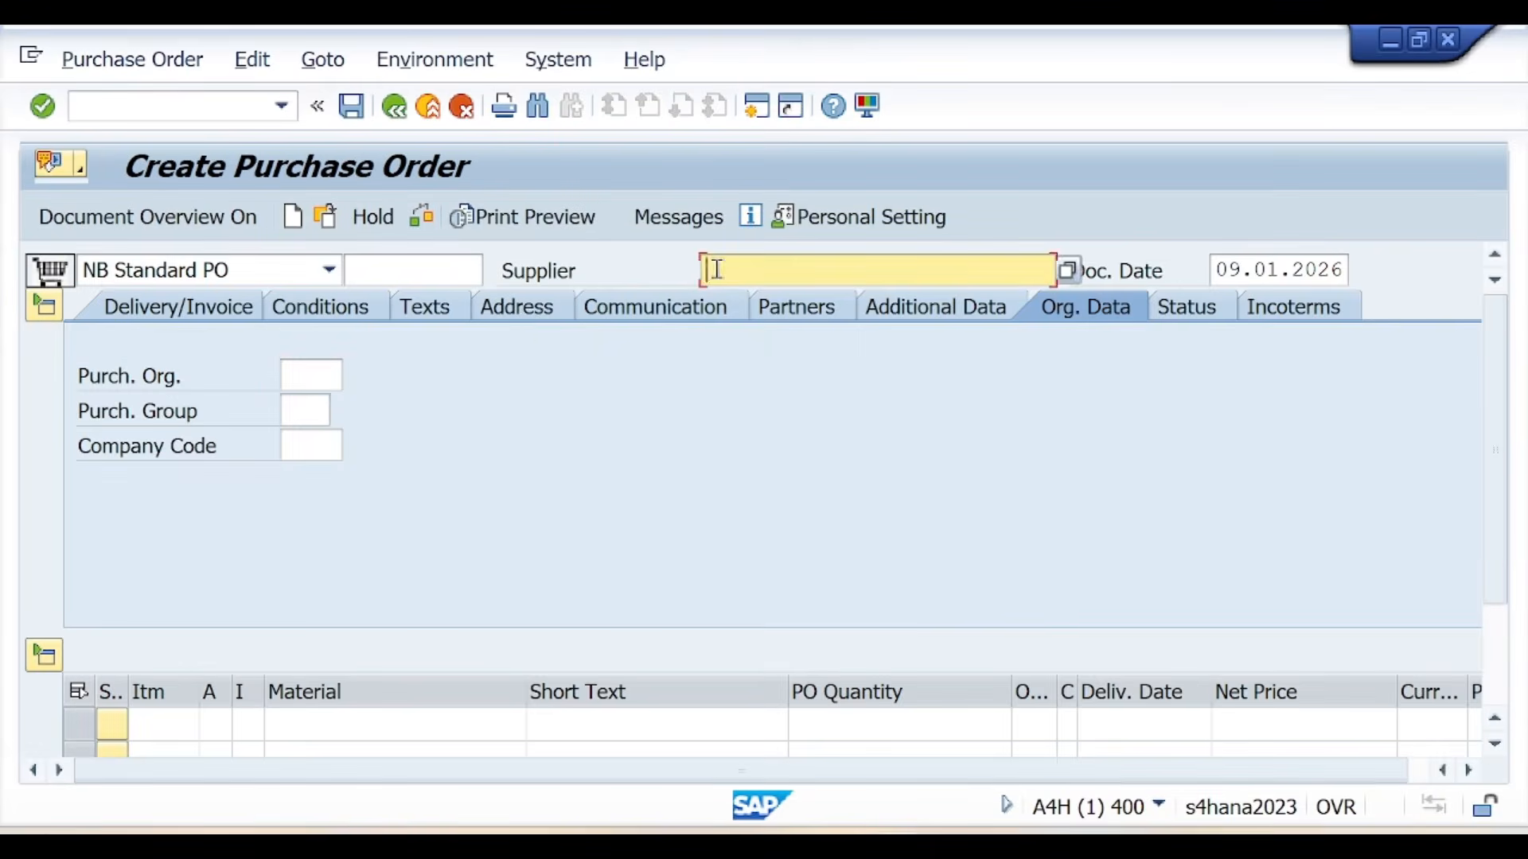
{"action": "key", "text": "alt+Tab"}
{"action": "scroll", "coordinate": [685, 470], "scroll_direction": "up", "scroll_amount": 3}
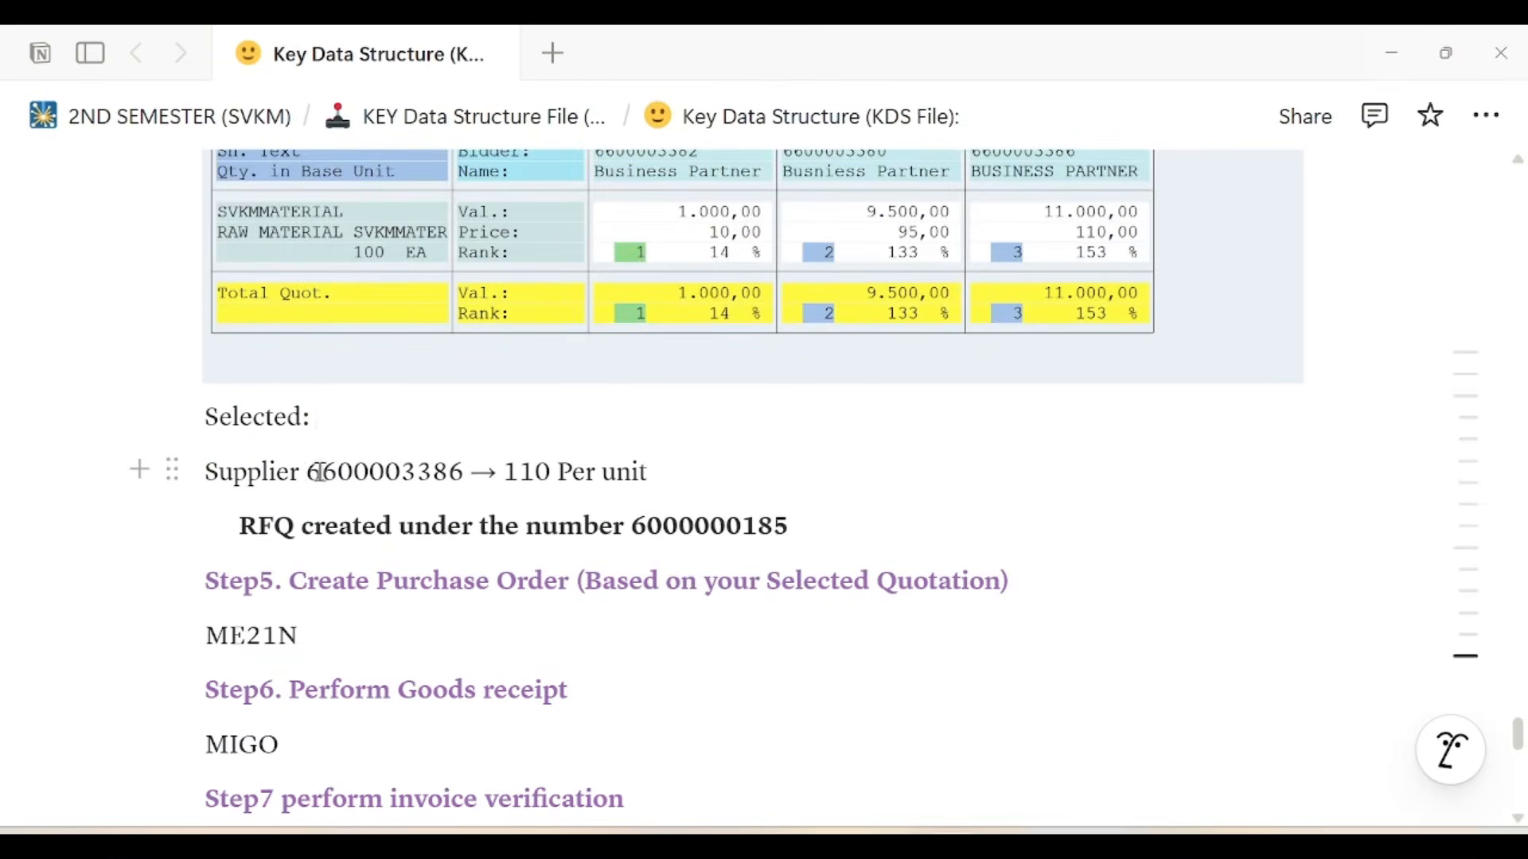
{"action": "scroll", "coordinate": [657, 463], "scroll_direction": "up", "scroll_amount": 10}
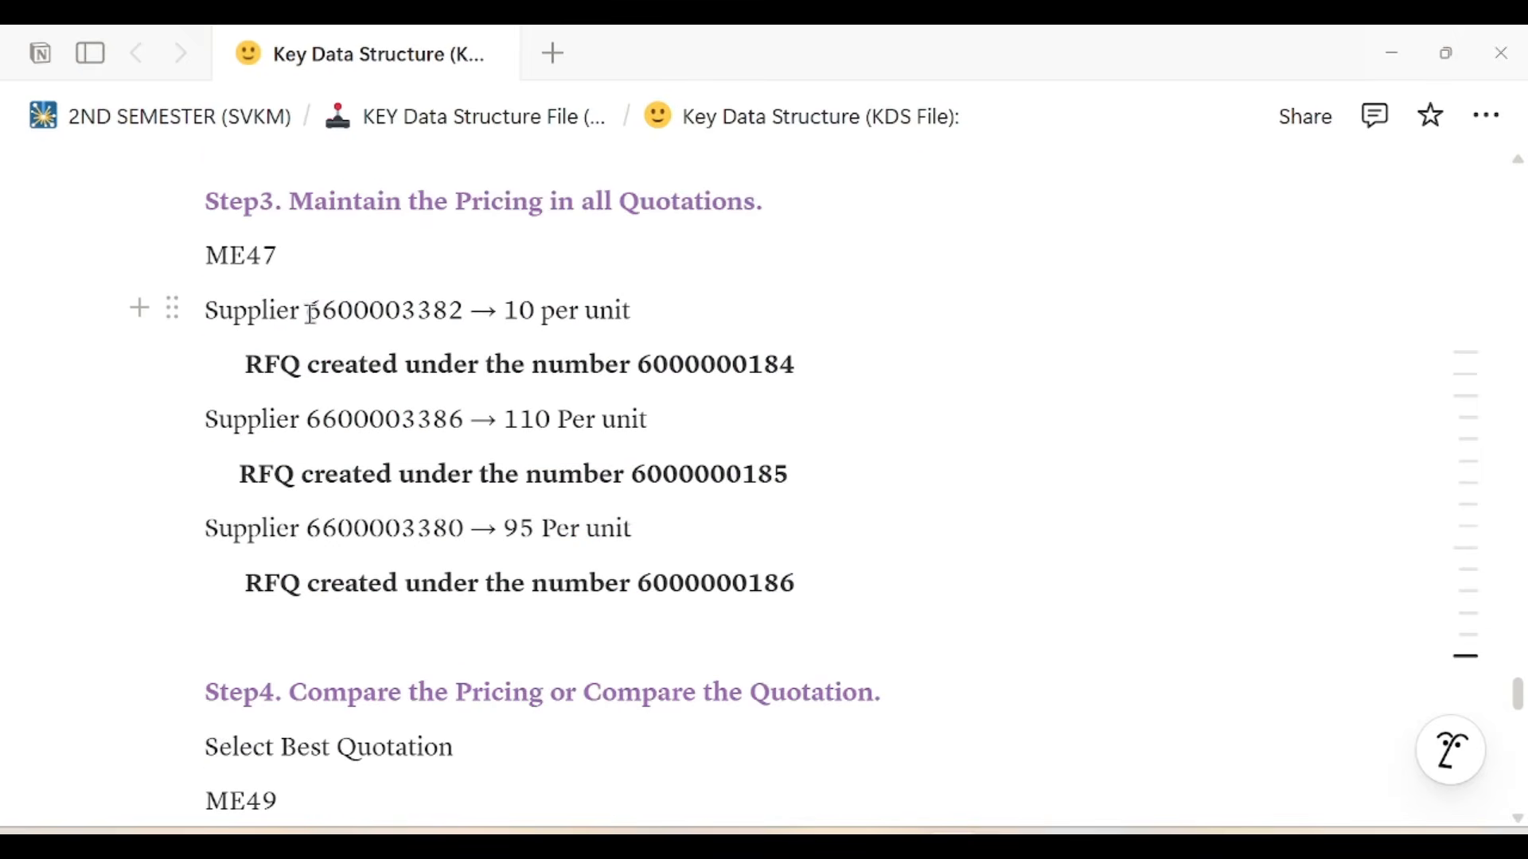
{"action": "left_click_drag", "start_coordinate": [312, 312], "coordinate": [350, 312]}
{"action": "left_click", "coordinate": [422, 364]}
{"action": "left_click_drag", "start_coordinate": [640, 365], "coordinate": [796, 366]}
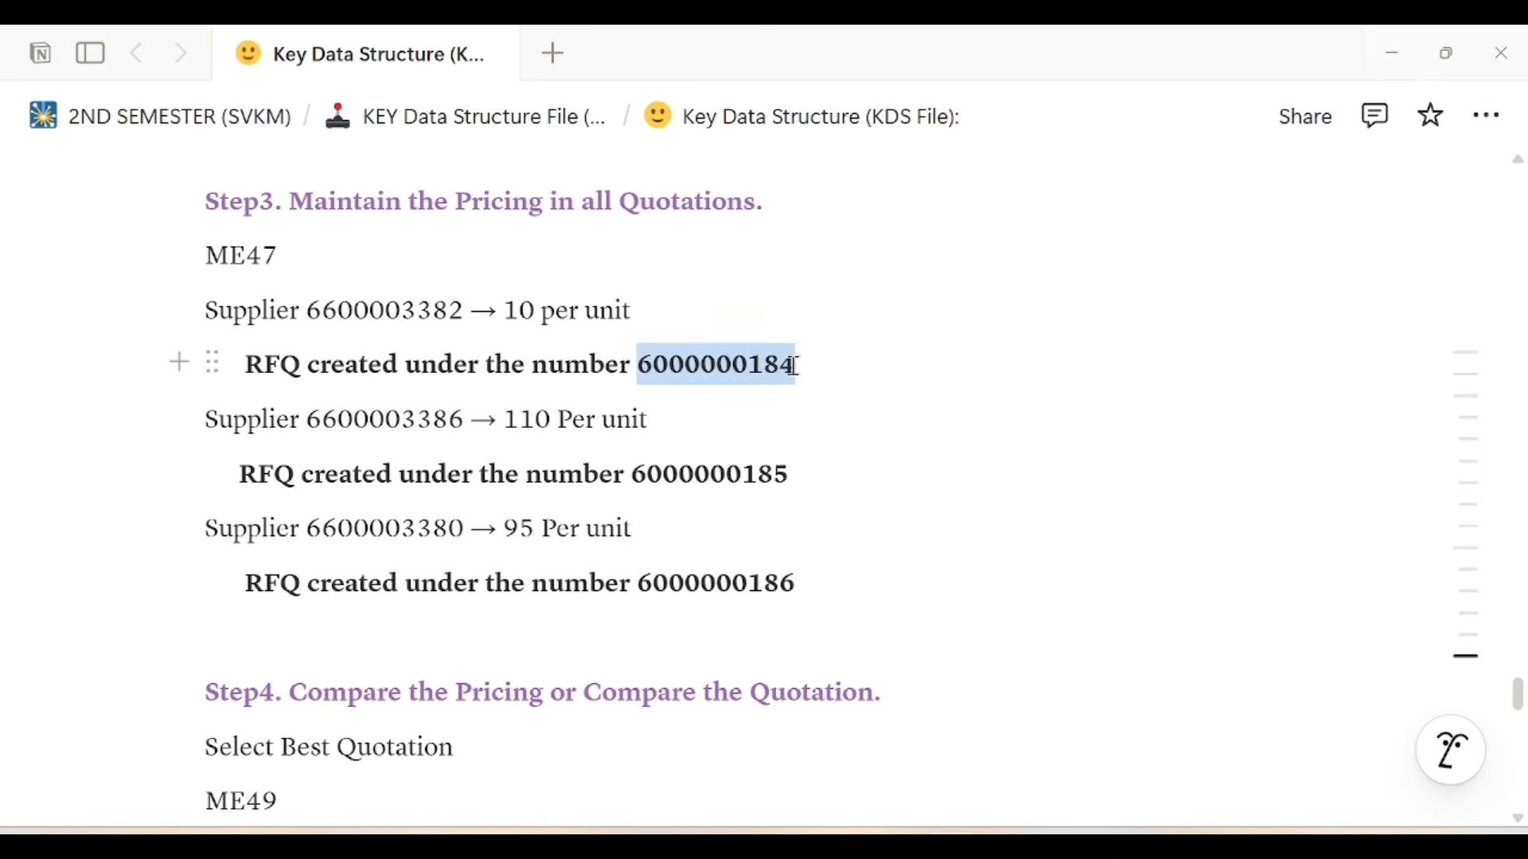
- Add the line "Reference → RFQ (Request for Quotation)" below ME21N under Step 5 in the notes
{"action": "scroll", "coordinate": [649, 494], "scroll_direction": "down", "scroll_amount": 13}
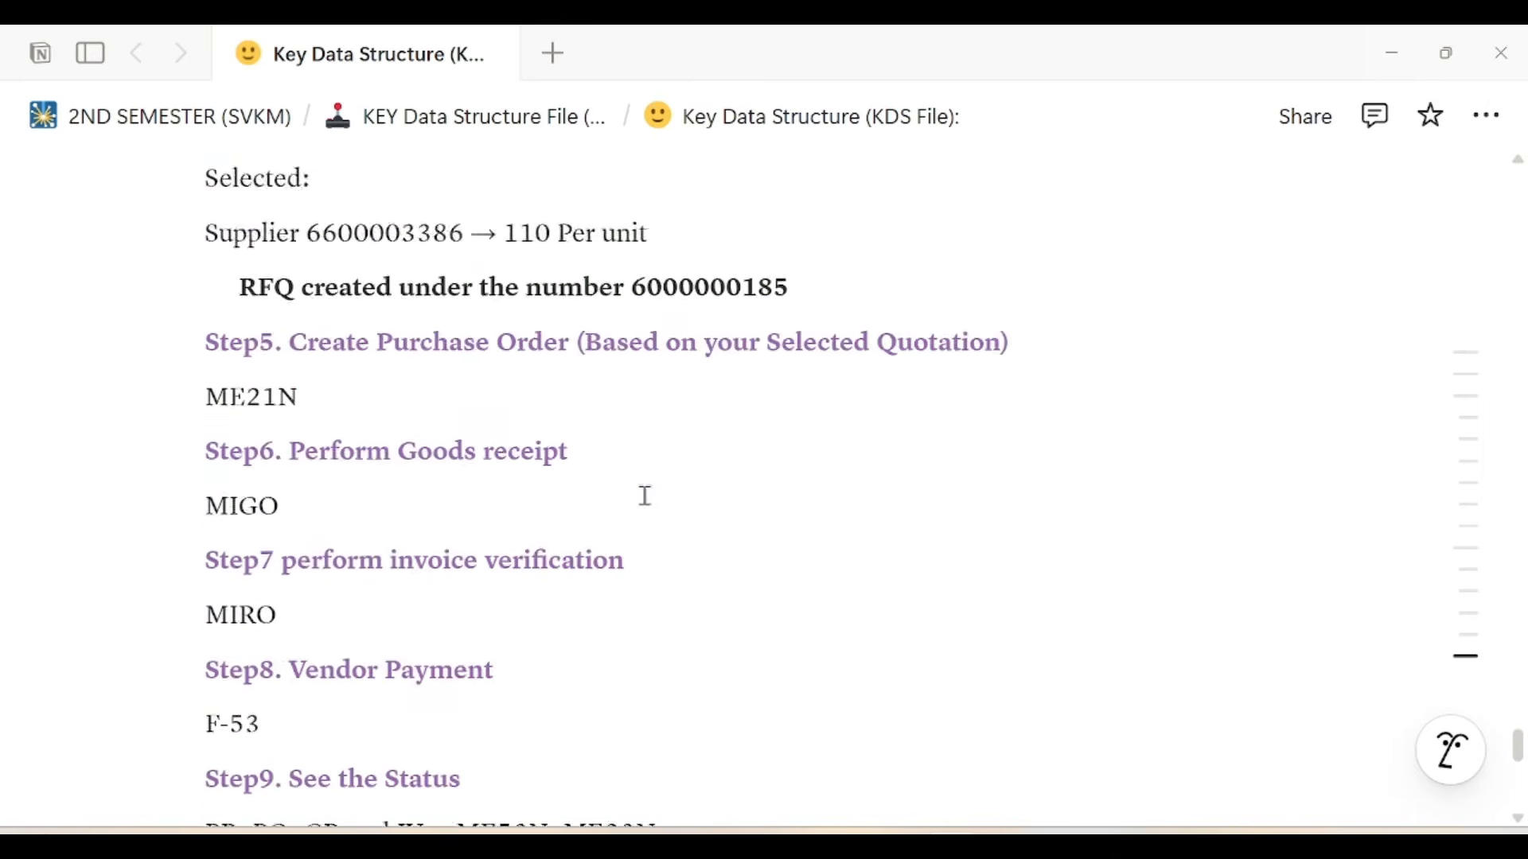
{"action": "scroll", "coordinate": [645, 495], "scroll_direction": "down", "scroll_amount": 2}
{"action": "scroll", "coordinate": [629, 487], "scroll_direction": "up", "scroll_amount": 2}
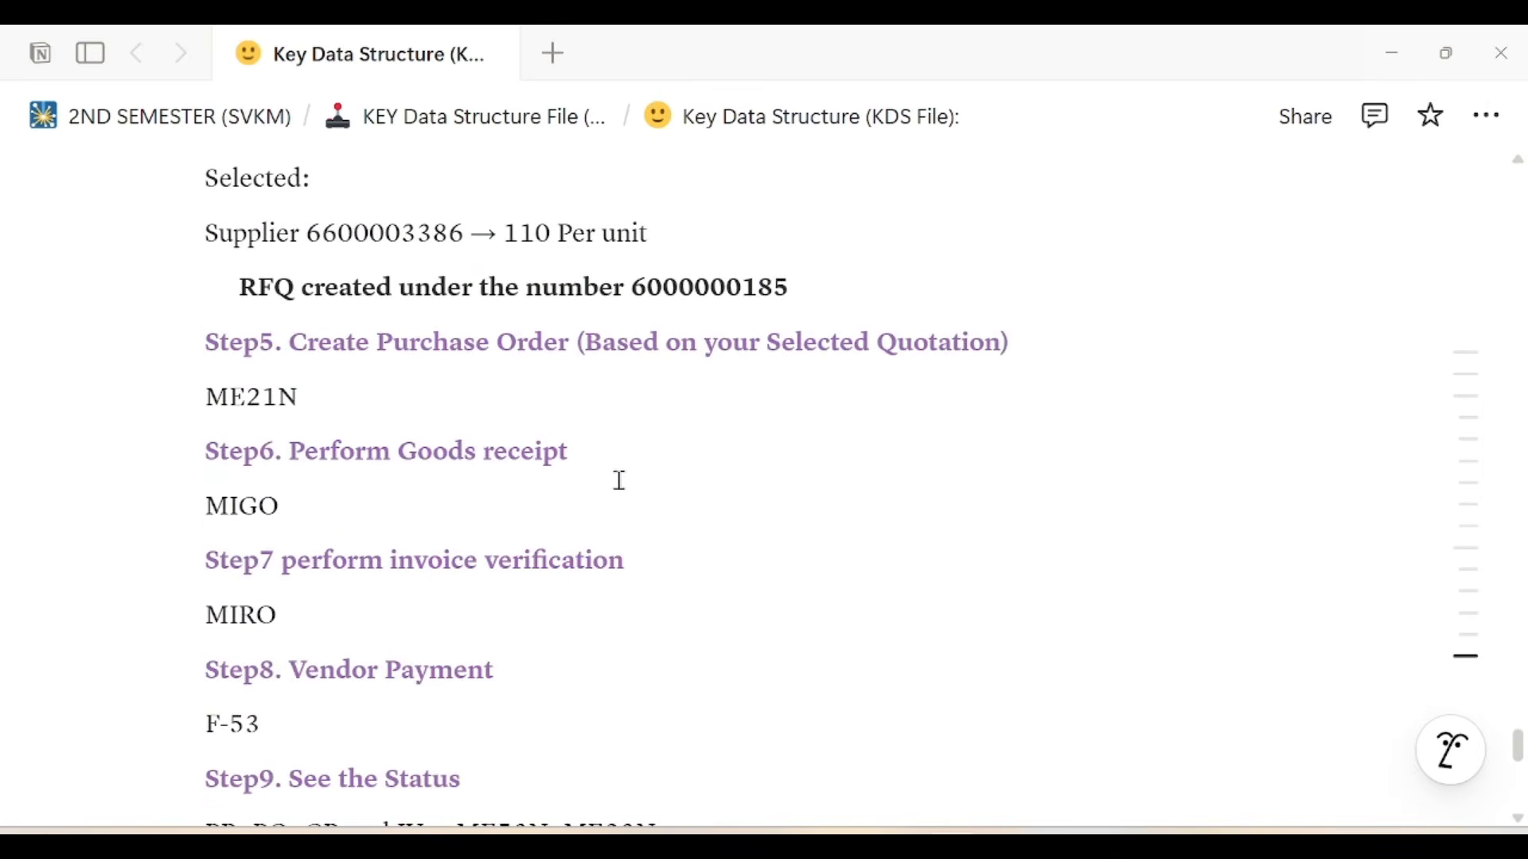
{"action": "left_click", "coordinate": [510, 406]}
{"action": "key", "text": "Return"}
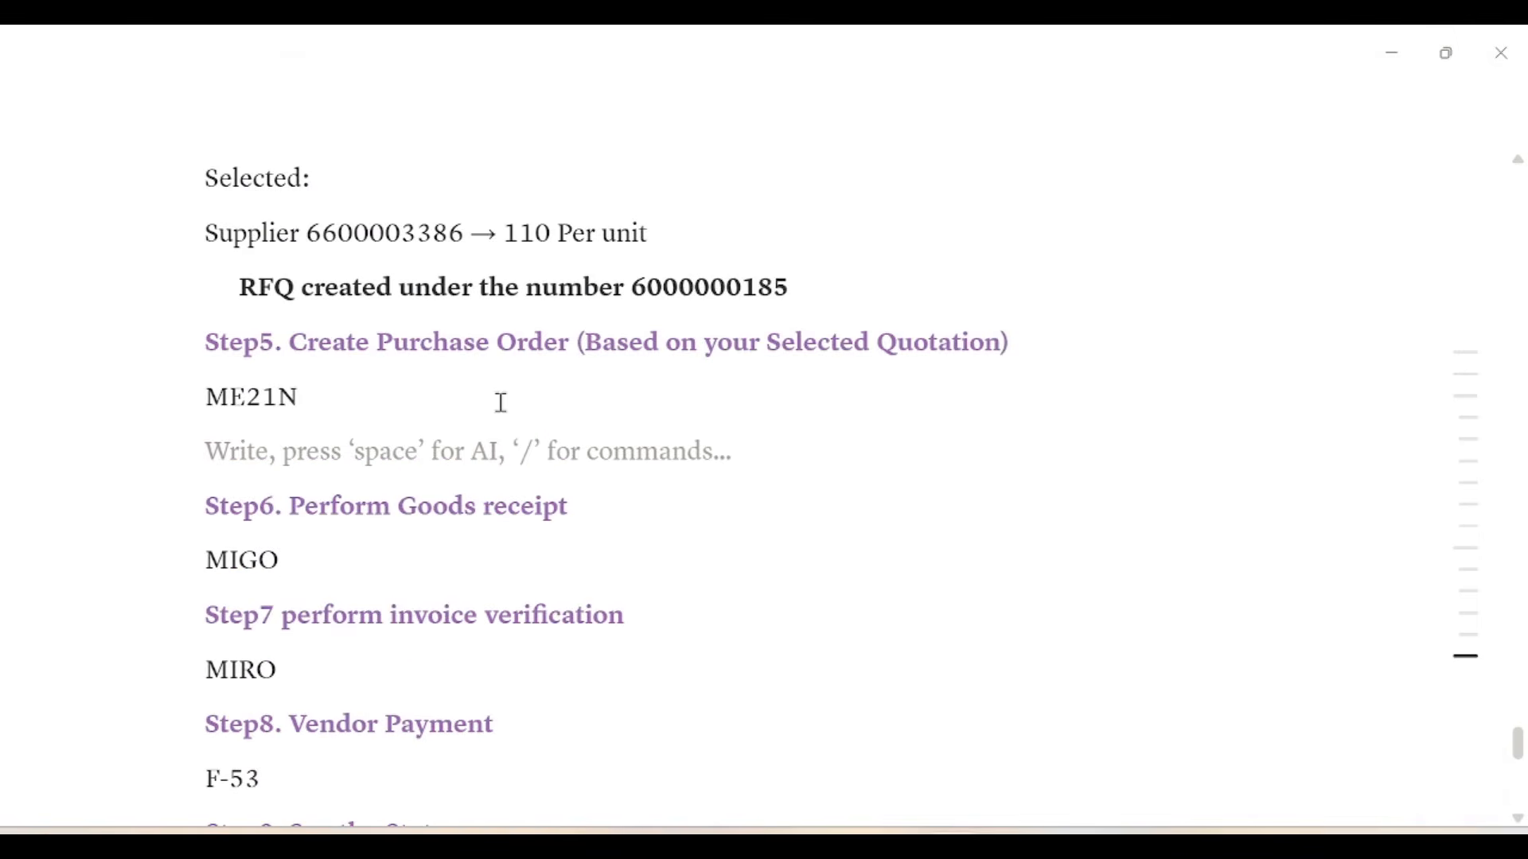
{"action": "type", "text": "Re"}
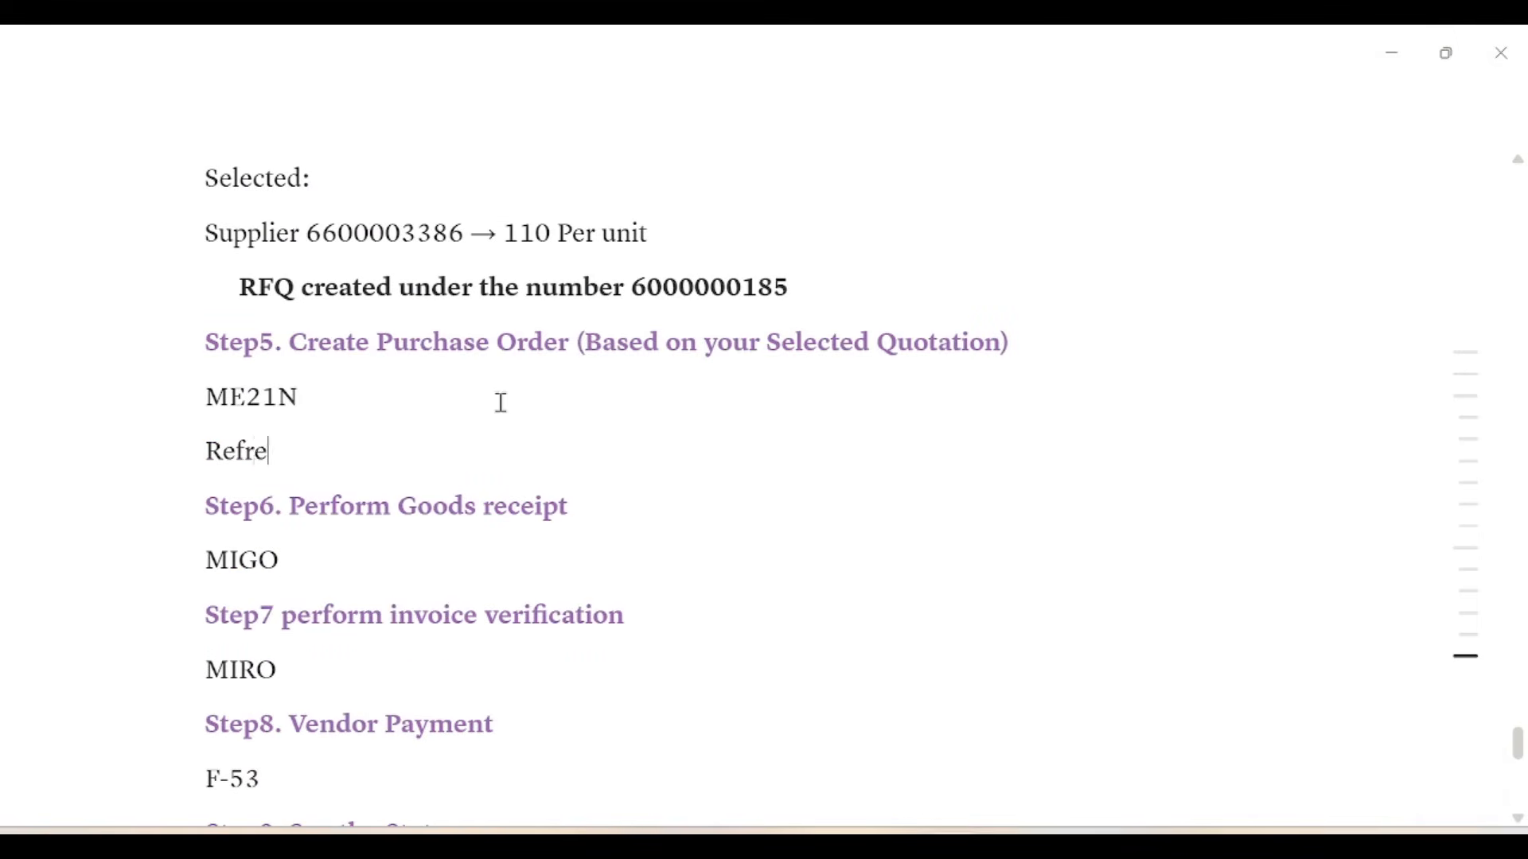
{"action": "type", "text": "ference → RF"}
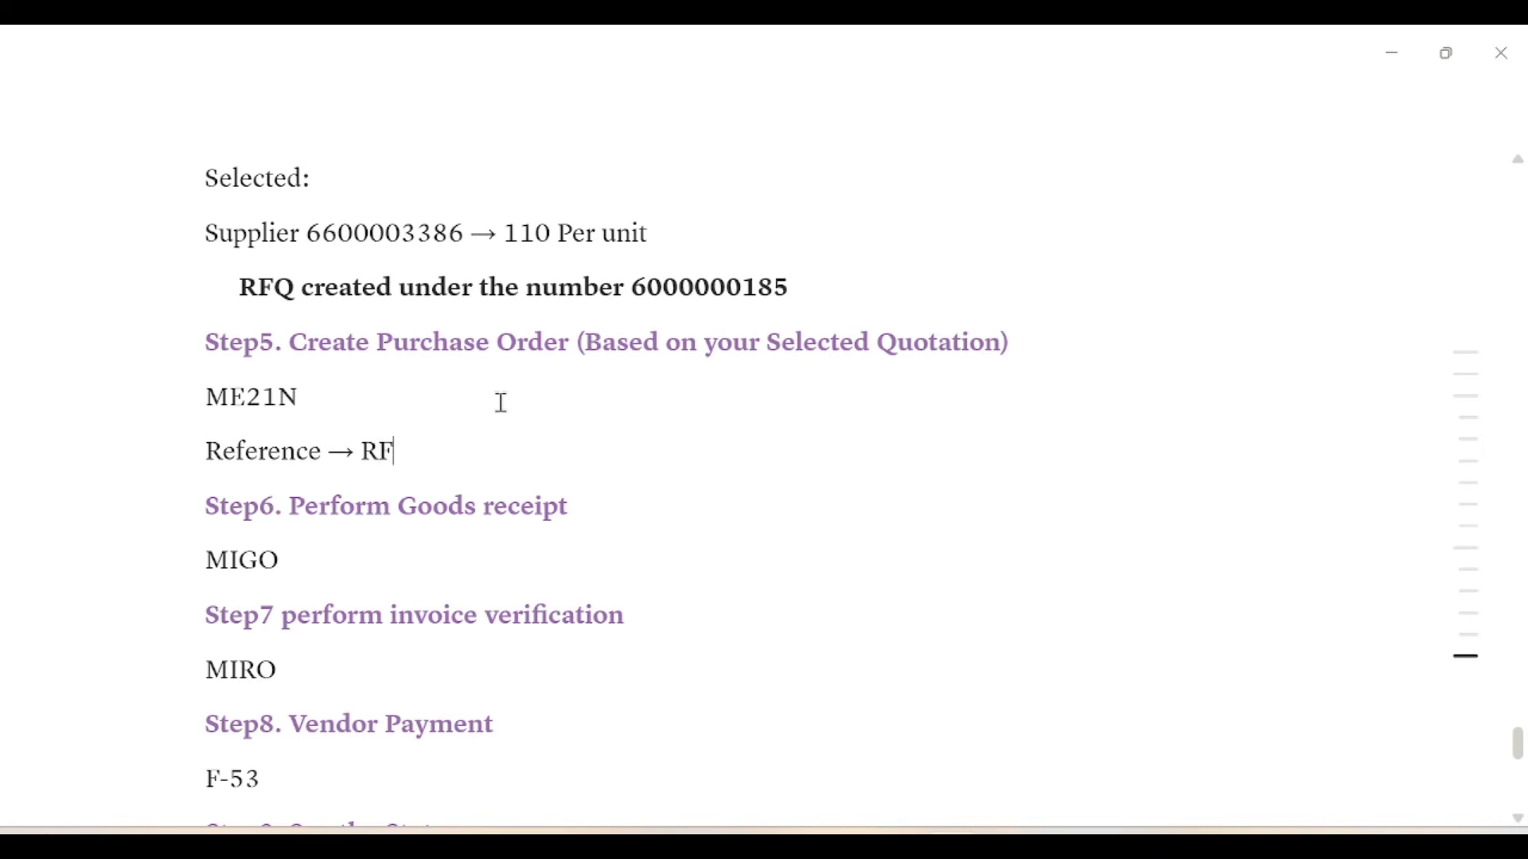
{"action": "type", "text": "Q (Request for Q"}
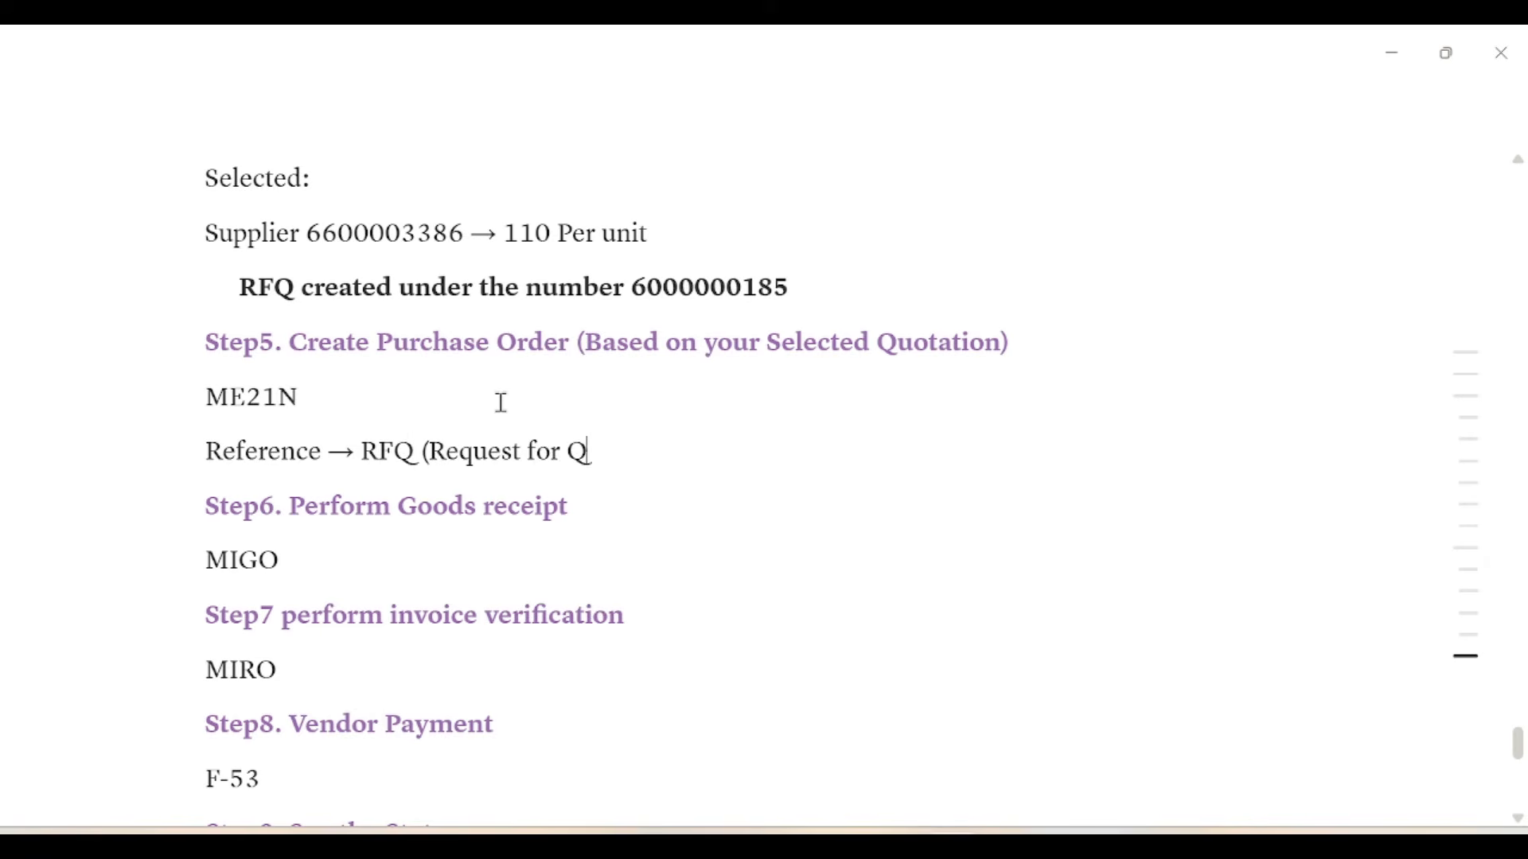
{"action": "type", "text": "uotation"}
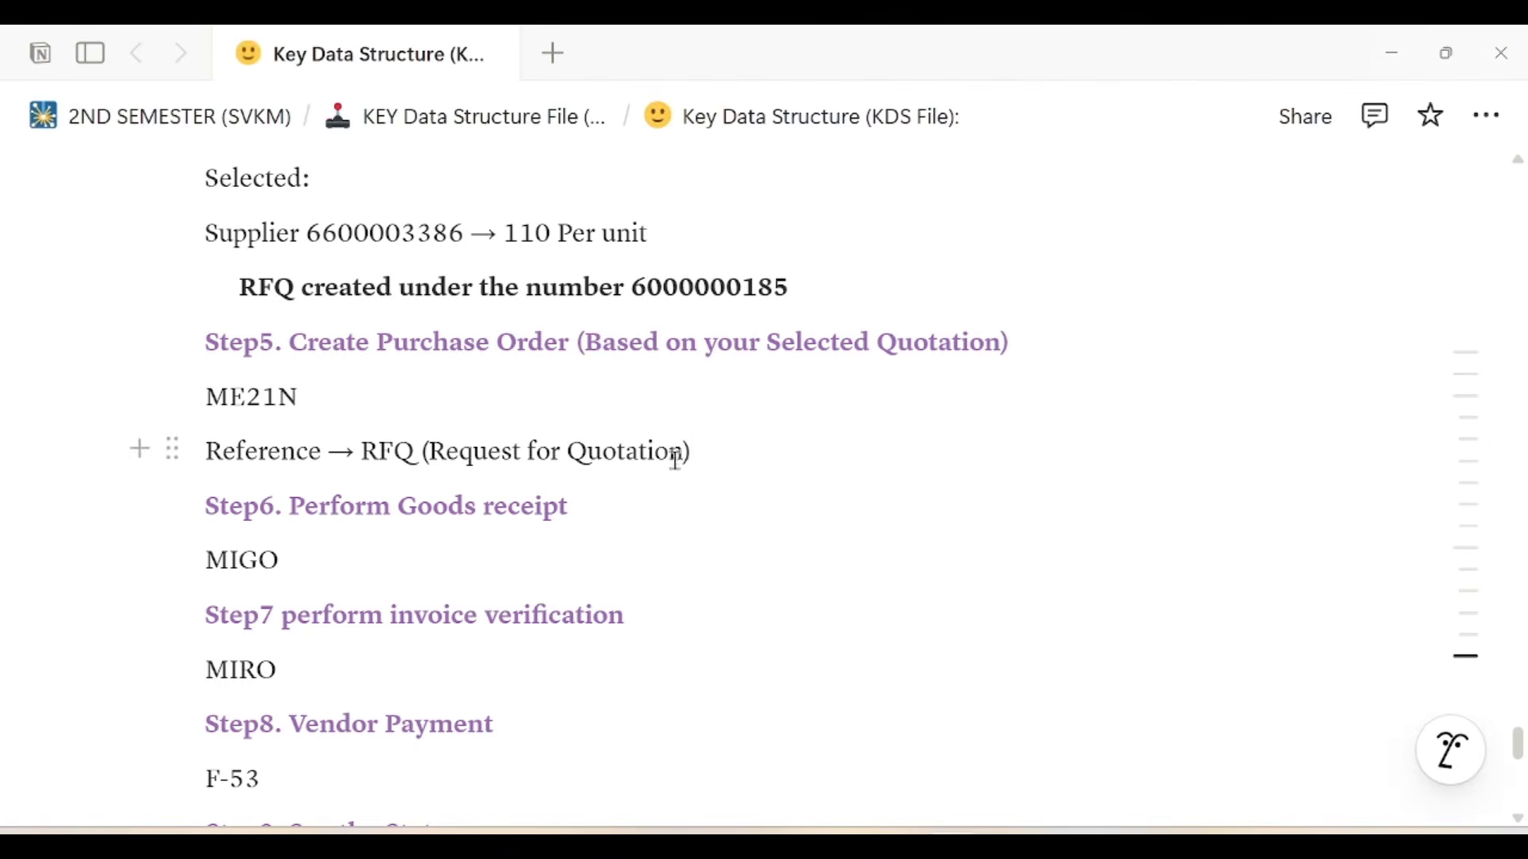
{"action": "key", "text": "Return"}
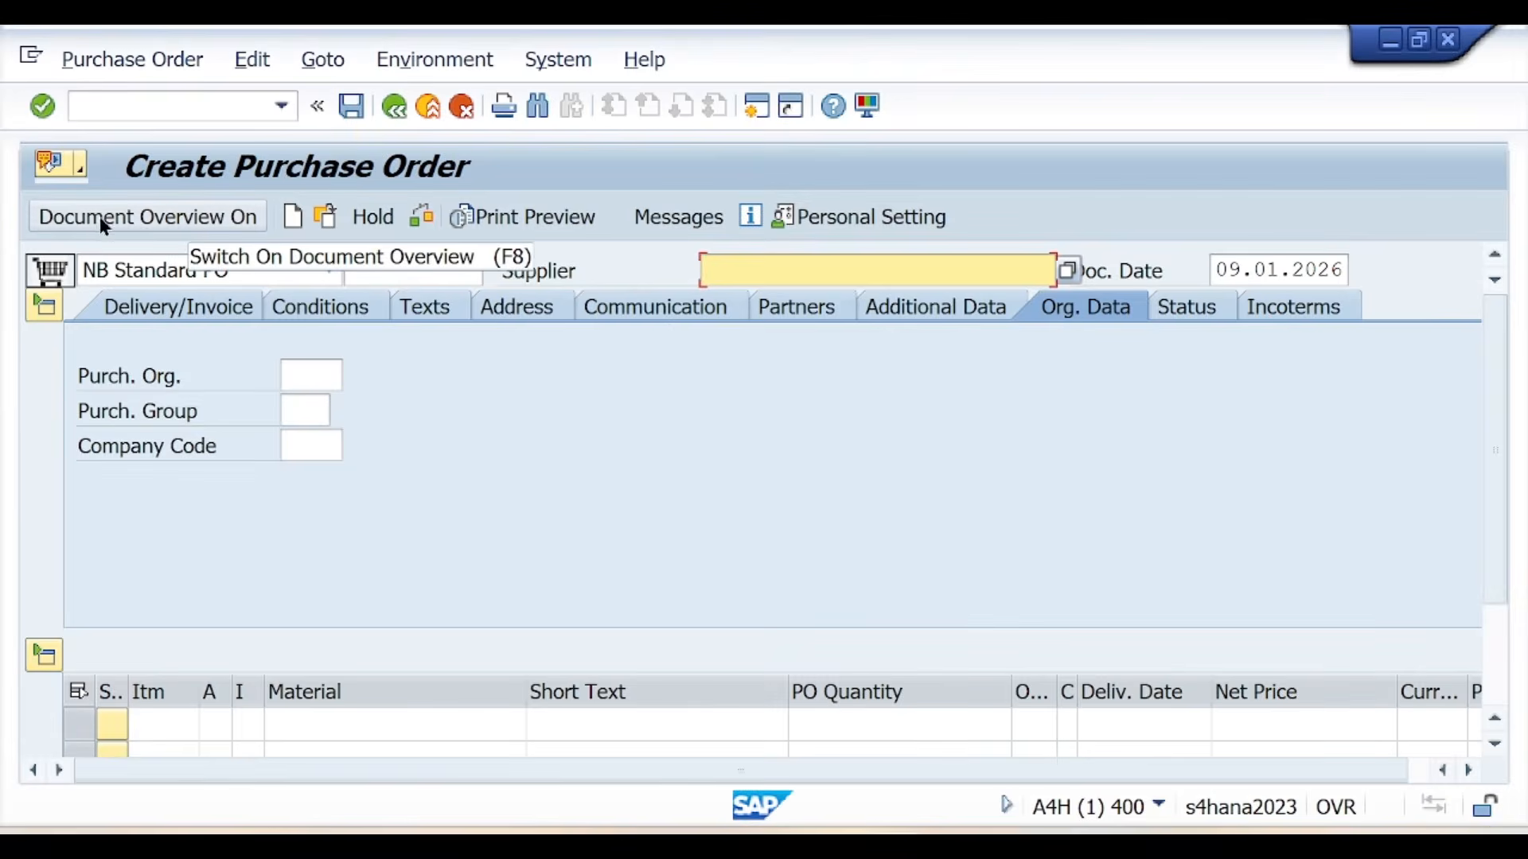
- Switch to SAP, turn on the purchase order's document overview and choose Requests for quotations as its selection variant
{"action": "left_click", "coordinate": [114, 216]}
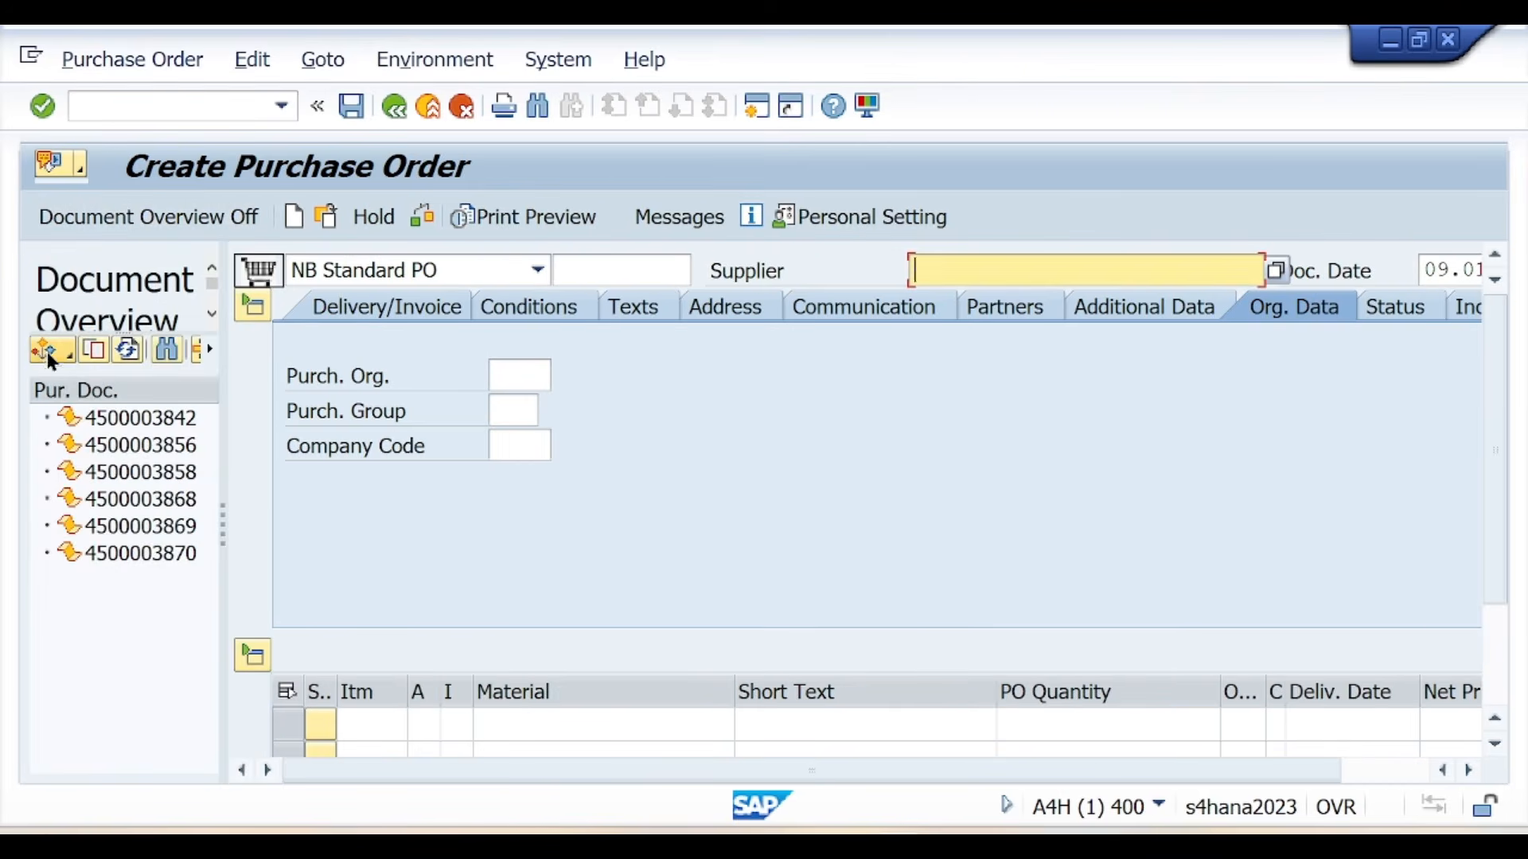
{"action": "left_click", "coordinate": [47, 350]}
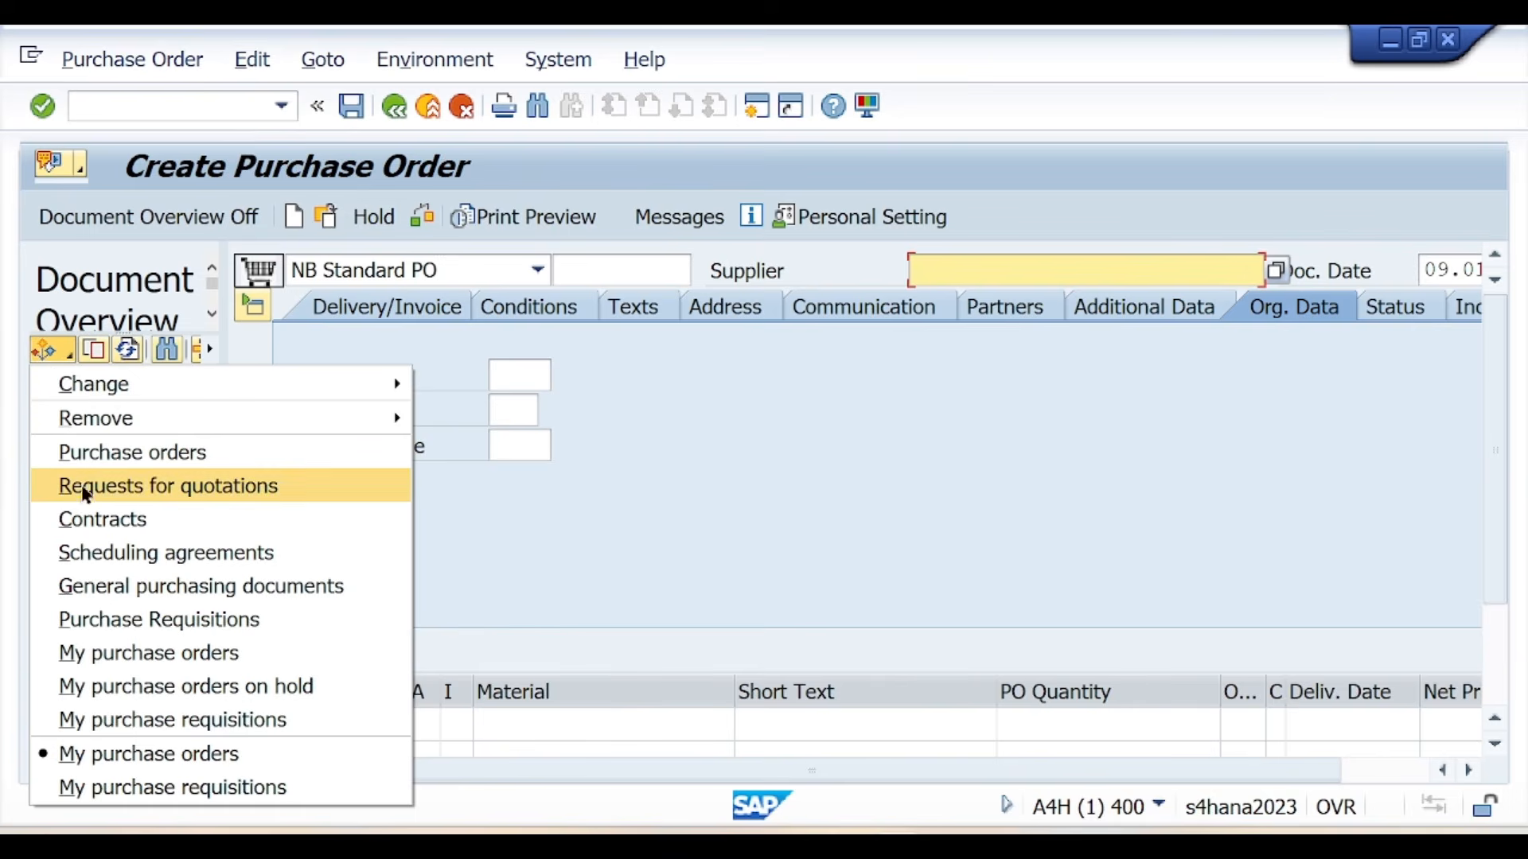
{"action": "left_click", "coordinate": [167, 488]}
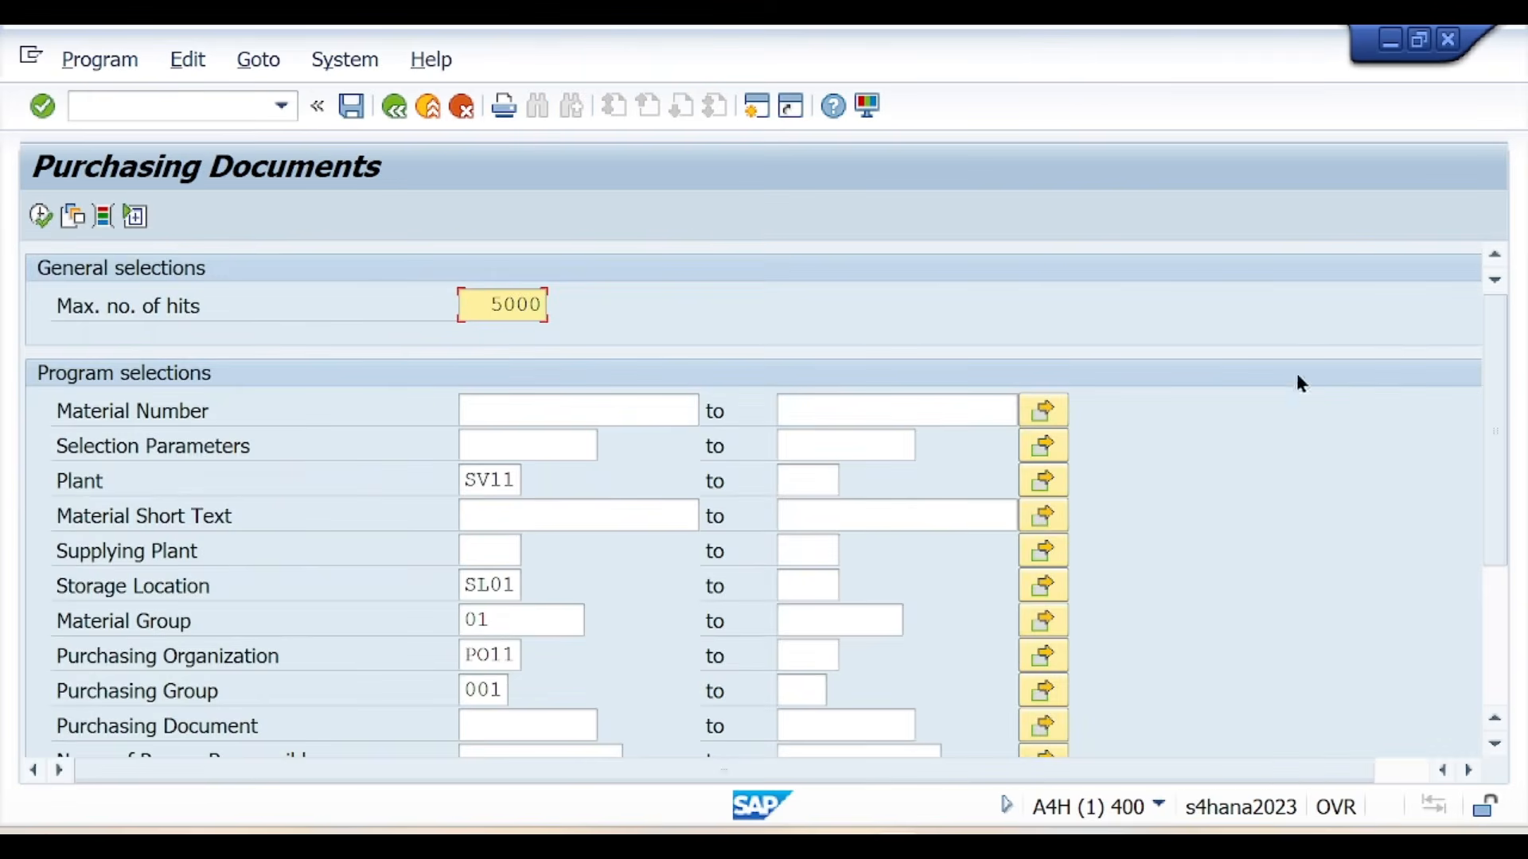
- Replace the Vendor filter with the number of the 10 per unit supplier copied from the notes, and run the purchasing document selection
{"action": "left_click_drag", "start_coordinate": [1496, 391], "coordinate": [1512, 480]}
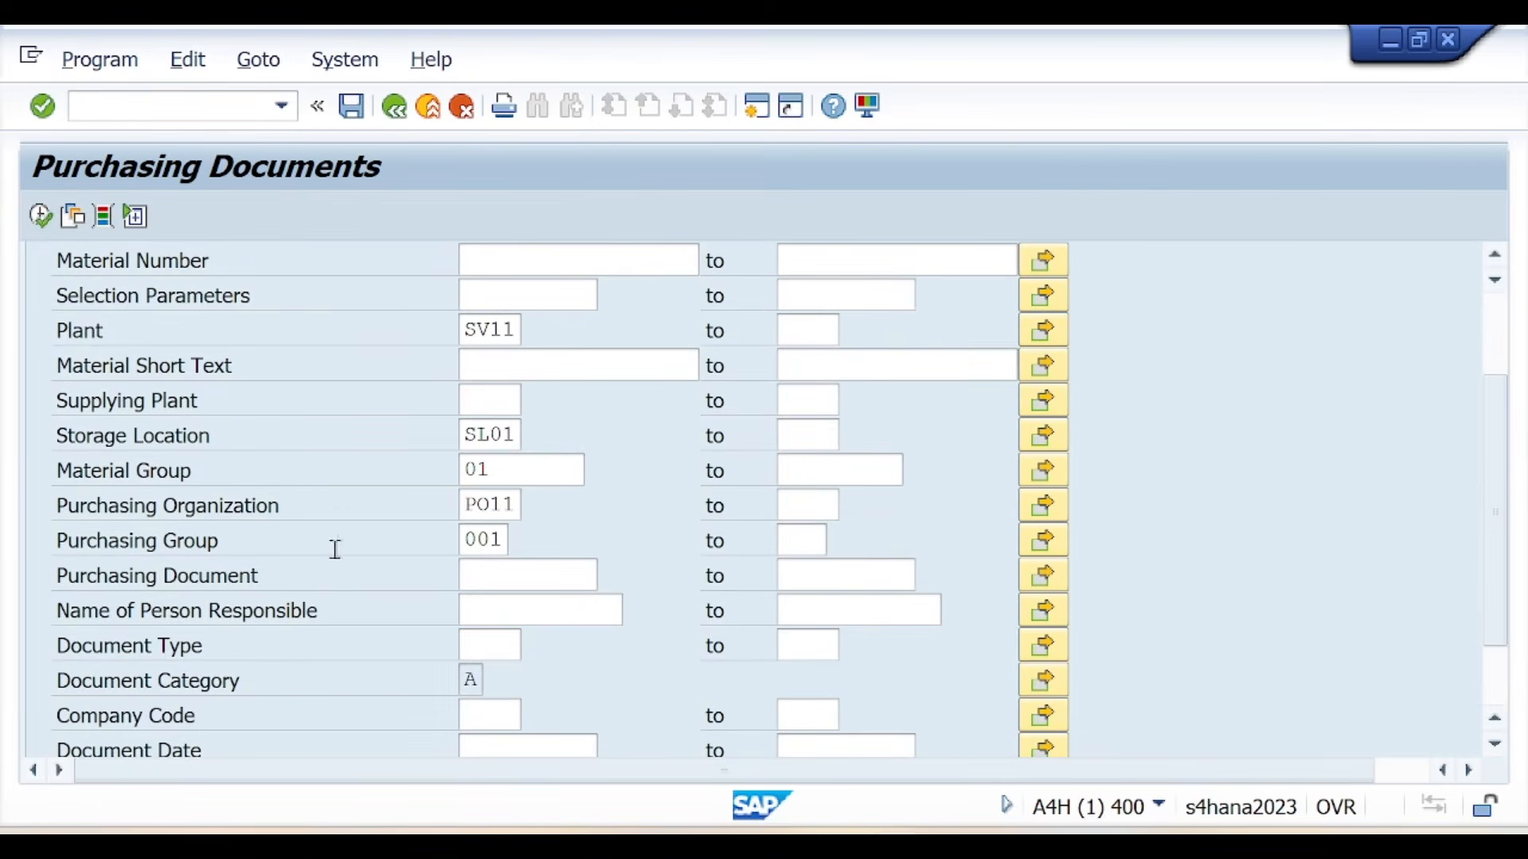
{"action": "left_click_drag", "start_coordinate": [1494, 512], "coordinate": [1504, 570]}
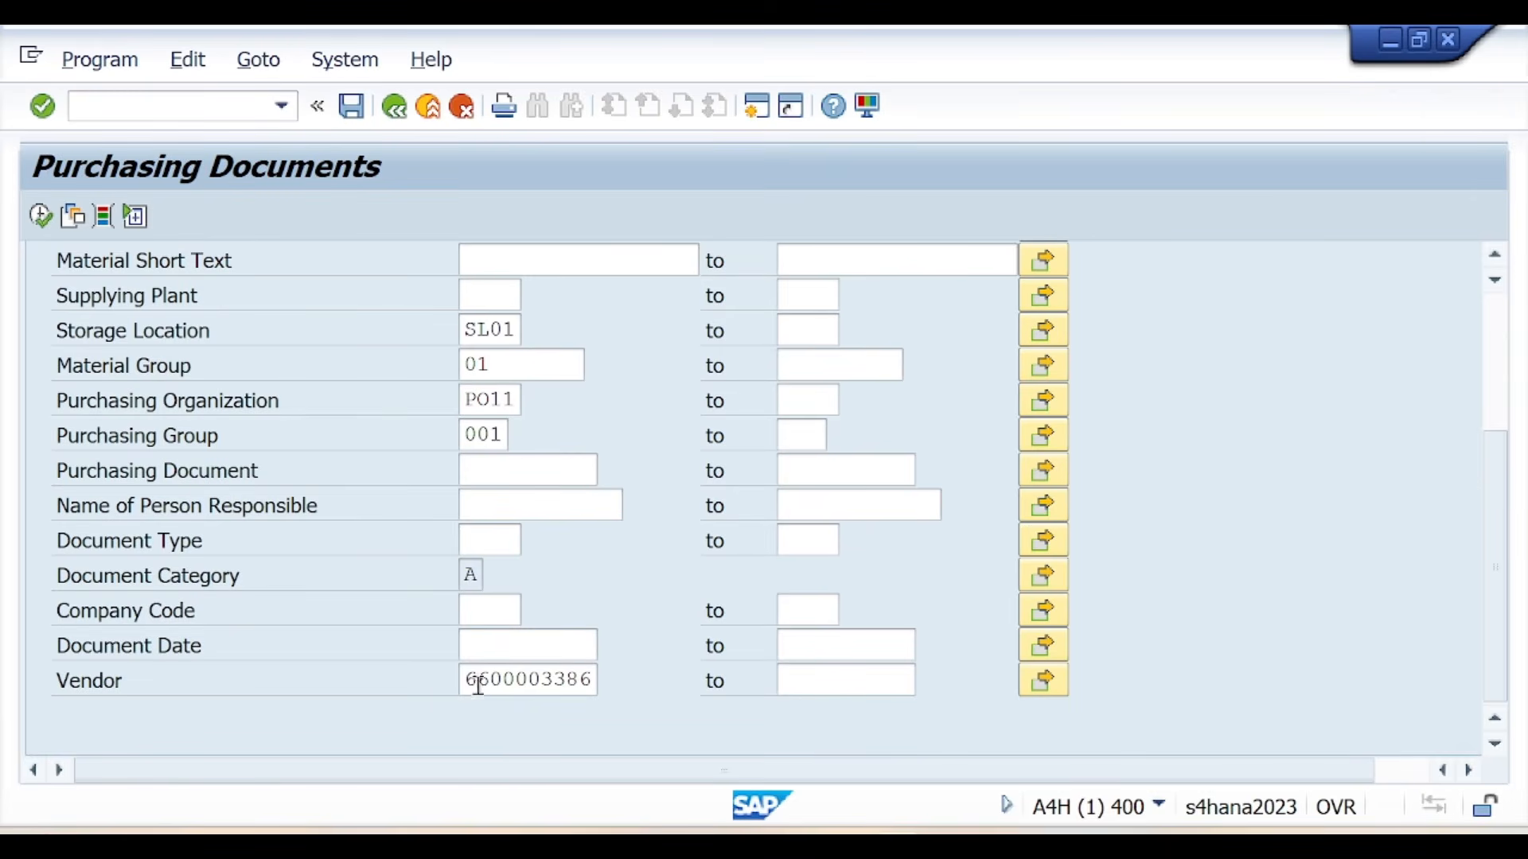
{"action": "left_click_drag", "start_coordinate": [469, 683], "coordinate": [600, 692]}
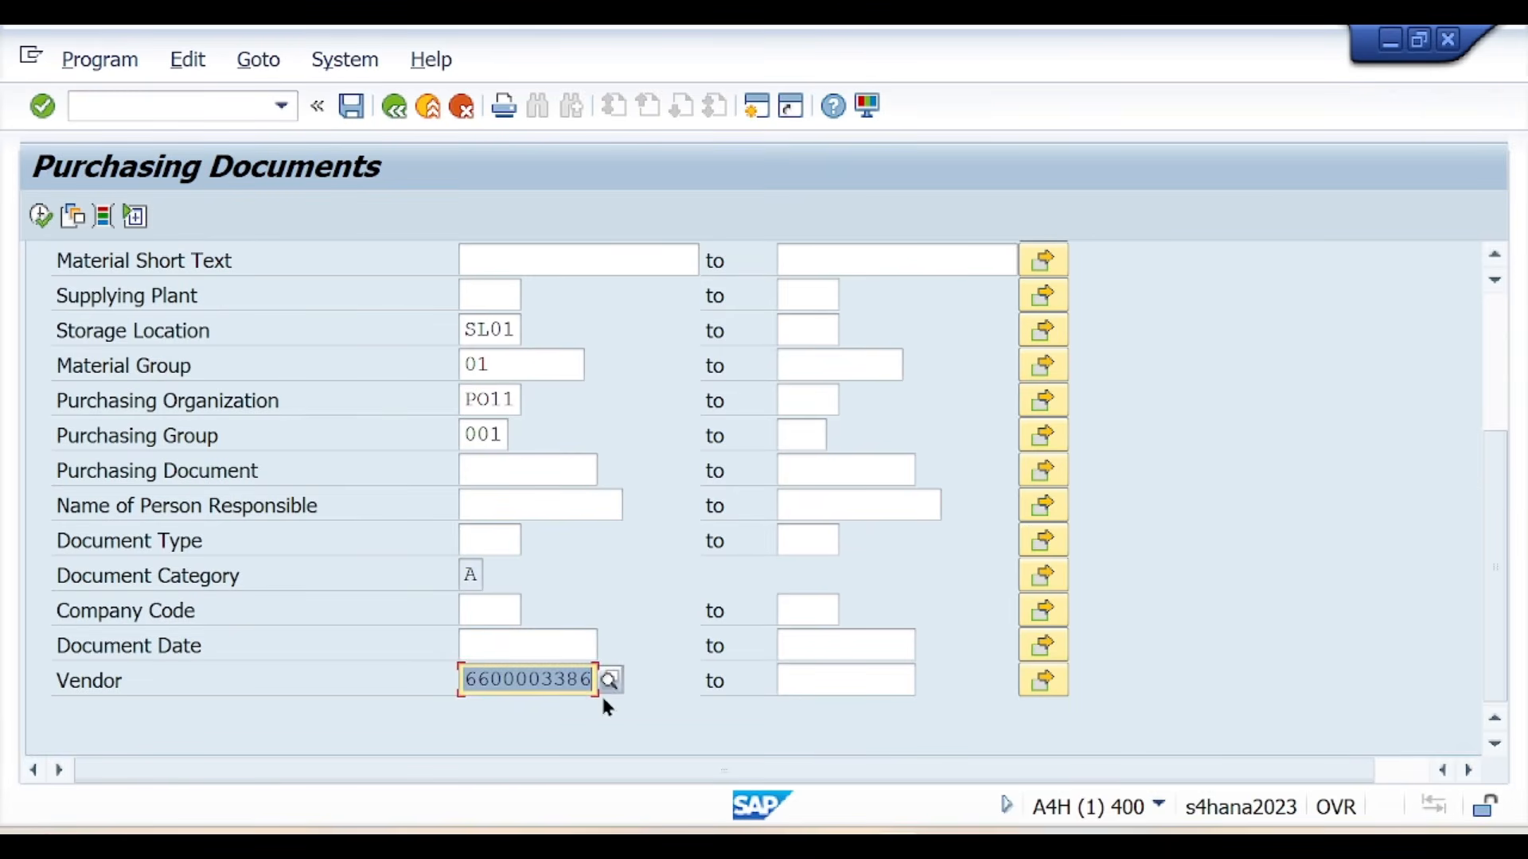
{"action": "key", "text": "alt+Tab"}
{"action": "scroll", "coordinate": [583, 612], "scroll_direction": "up", "scroll_amount": 3}
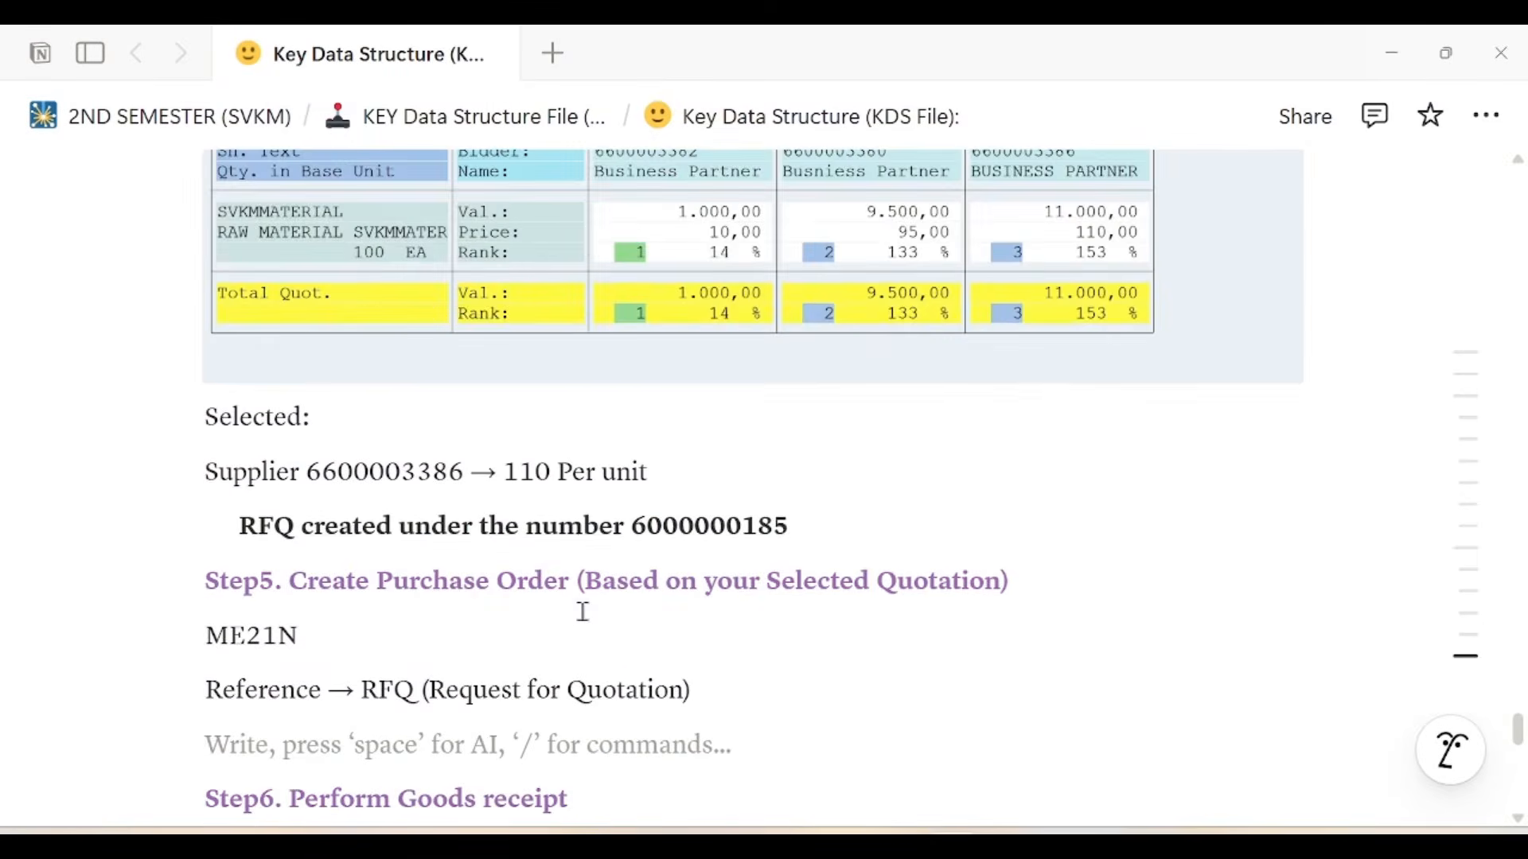
{"action": "scroll", "coordinate": [582, 612], "scroll_direction": "down", "scroll_amount": 3}
{"action": "scroll", "coordinate": [583, 612], "scroll_direction": "up", "scroll_amount": 9}
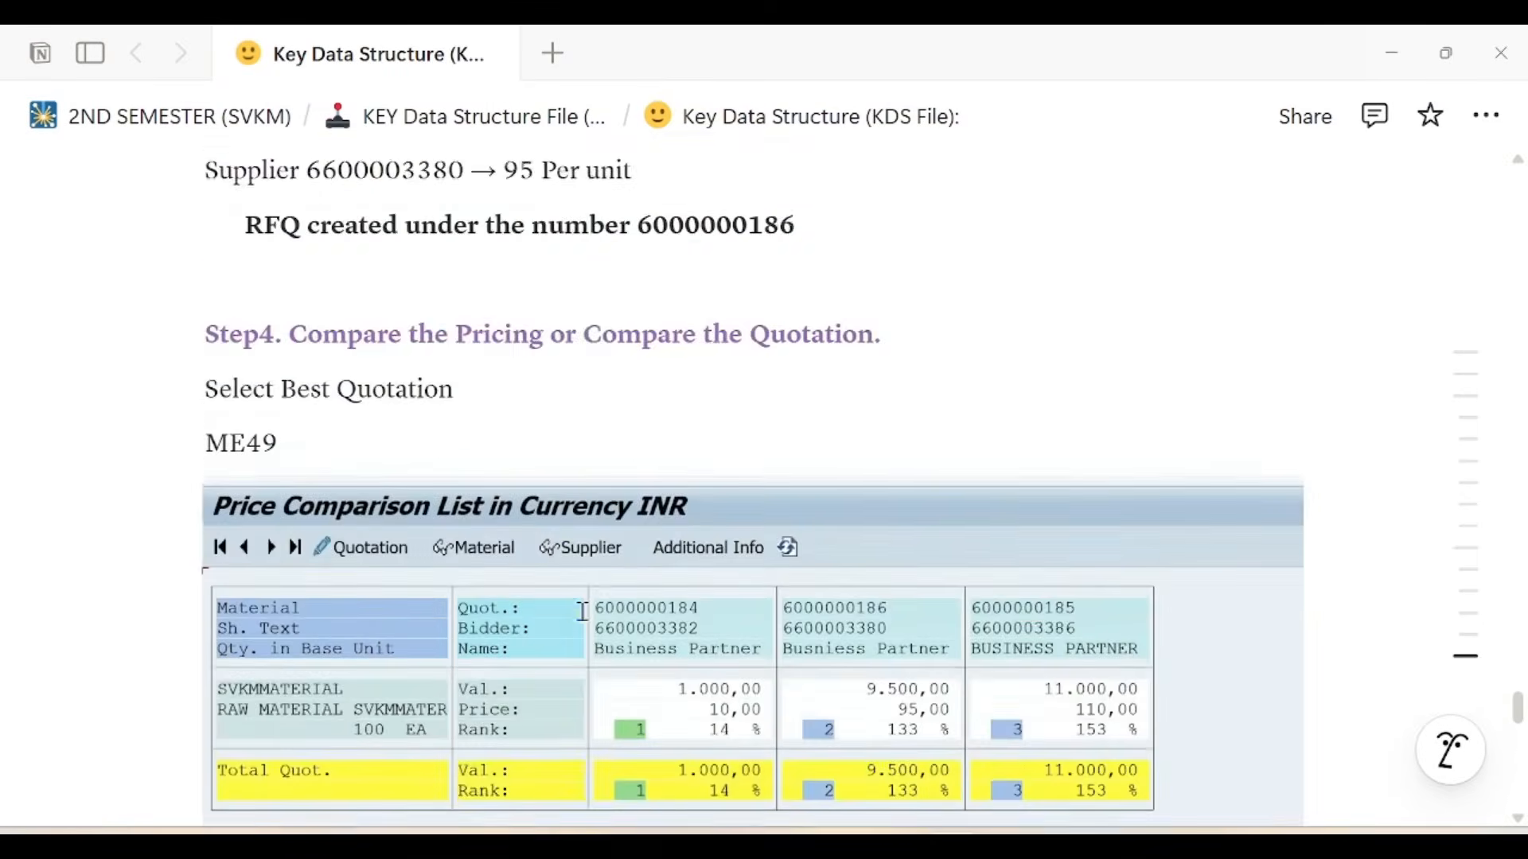
{"action": "scroll", "coordinate": [583, 612], "scroll_direction": "up", "scroll_amount": 5}
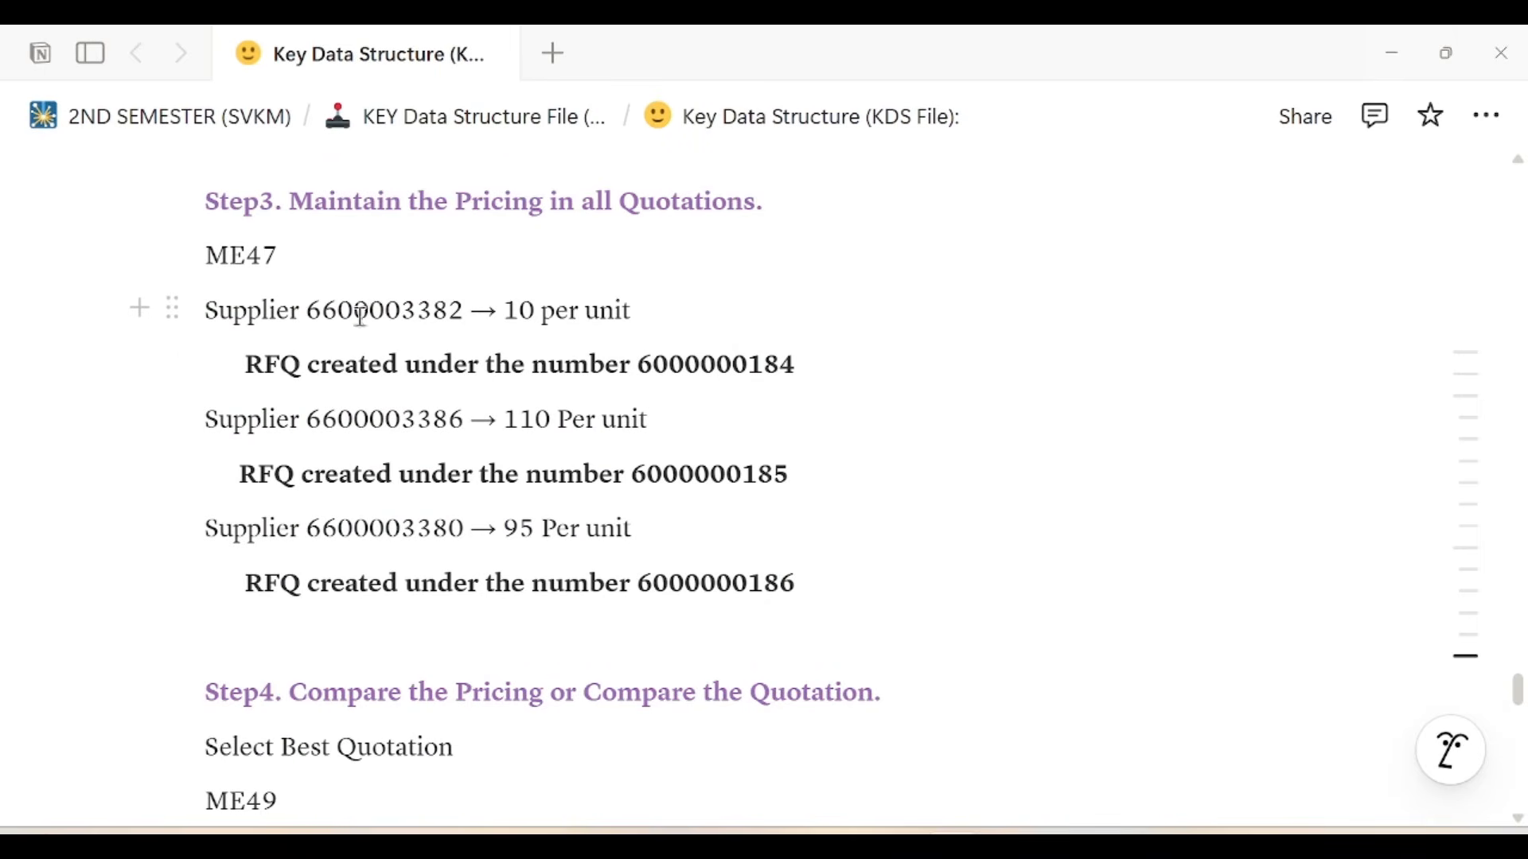
{"action": "left_click_drag", "start_coordinate": [312, 305], "coordinate": [464, 310]}
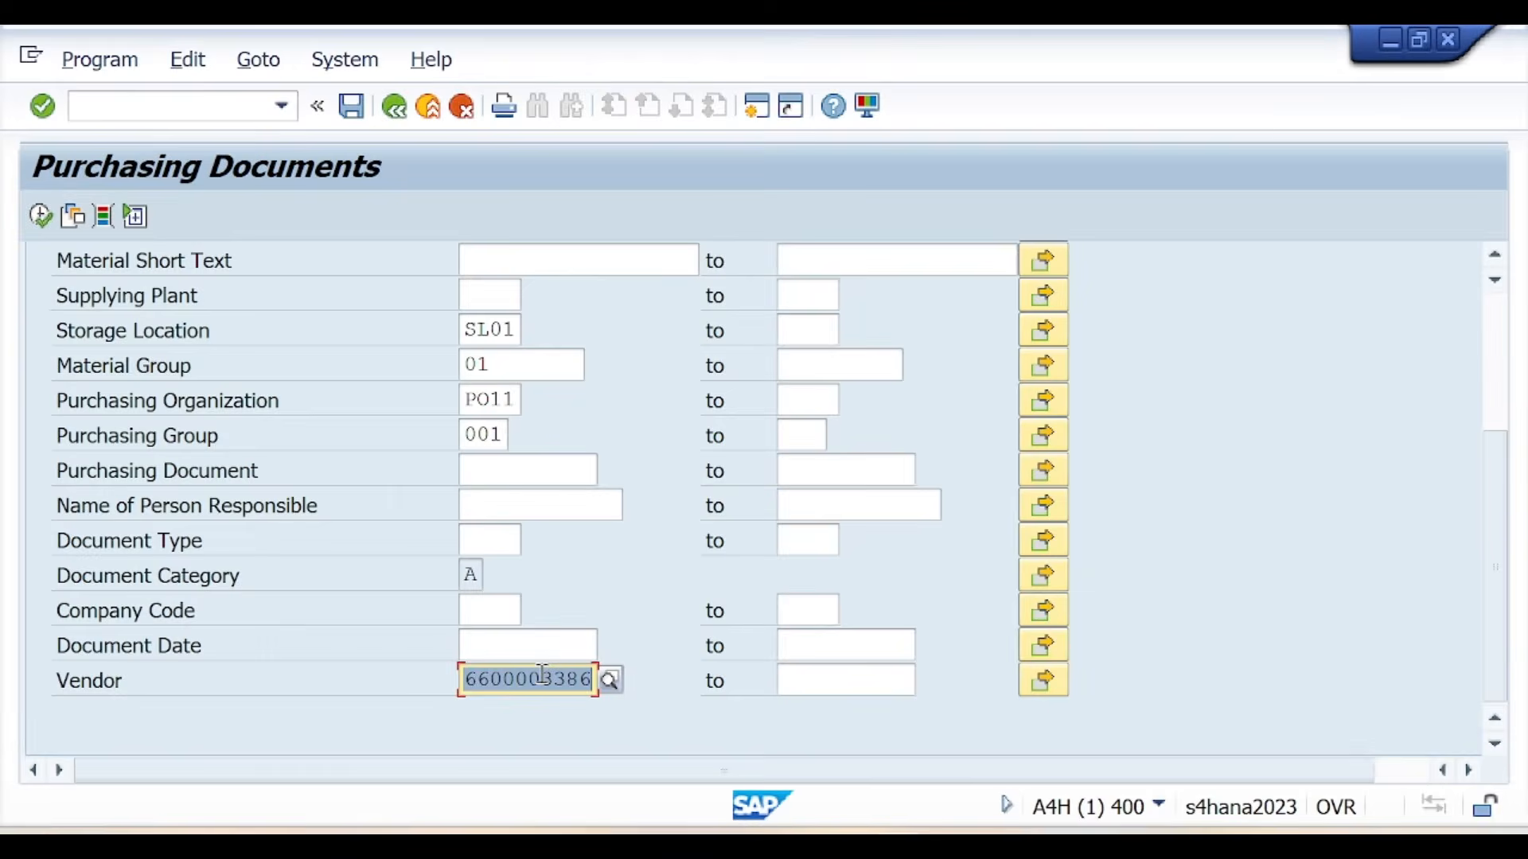
{"action": "key", "text": "ctrl+v"}
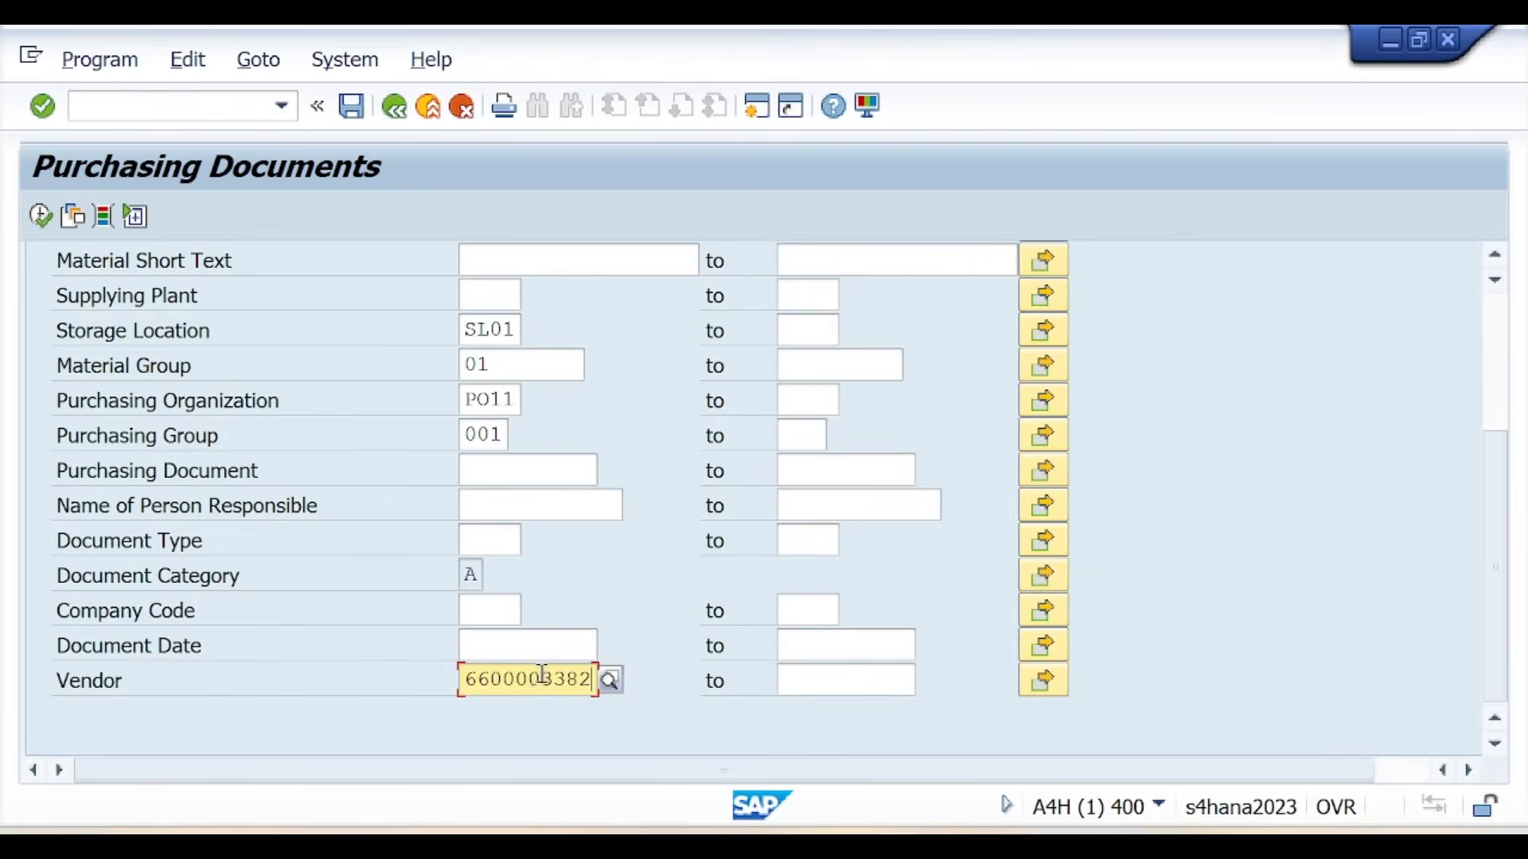
{"action": "left_click", "coordinate": [39, 216]}
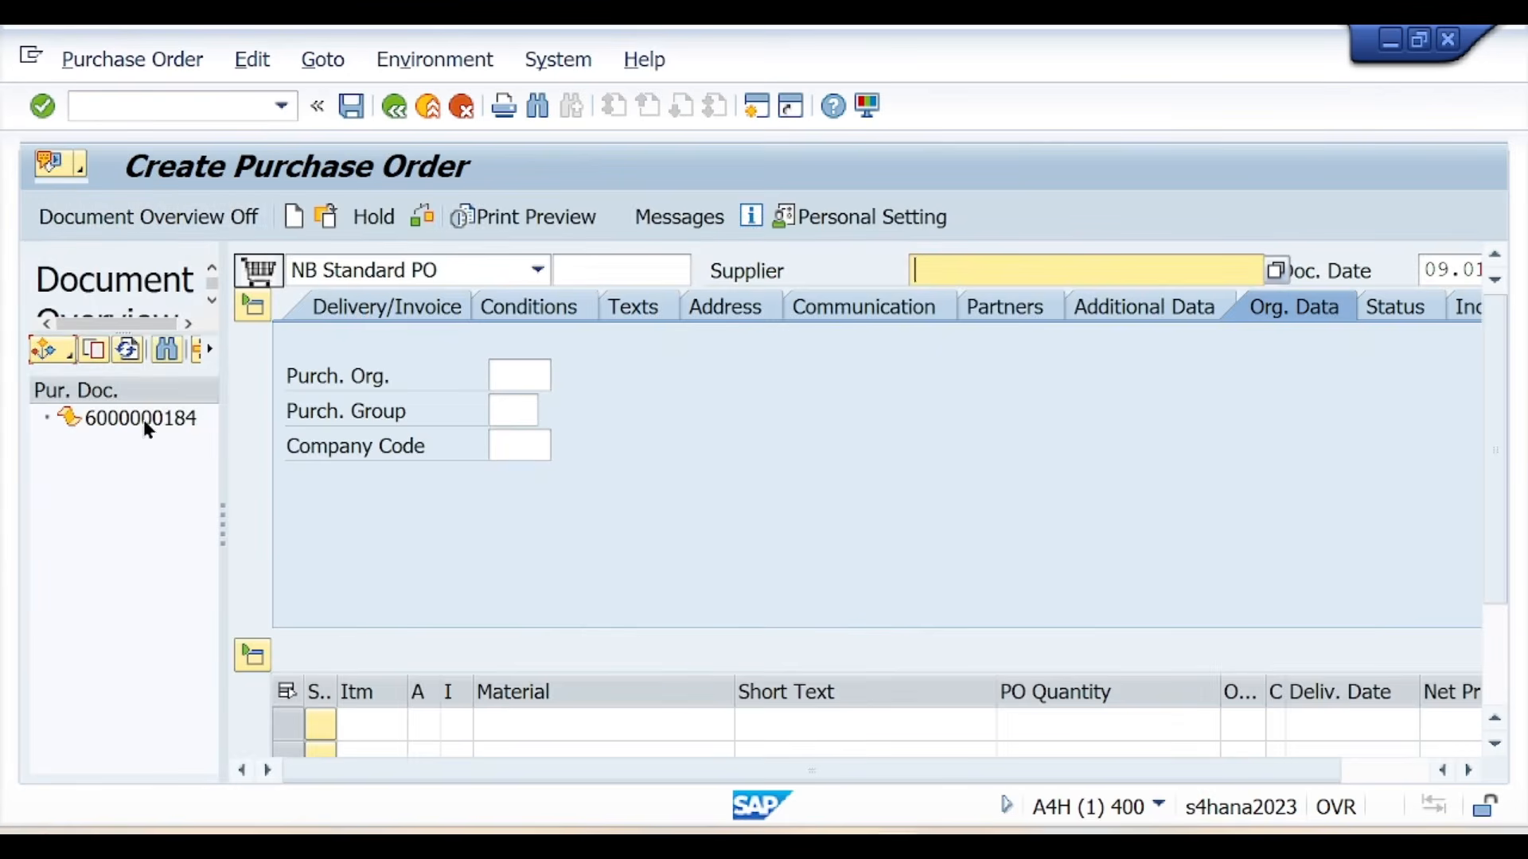
- Adopt the listed RFQ of the 10 per unit supplier into the purchase order
{"action": "left_click", "coordinate": [113, 430]}
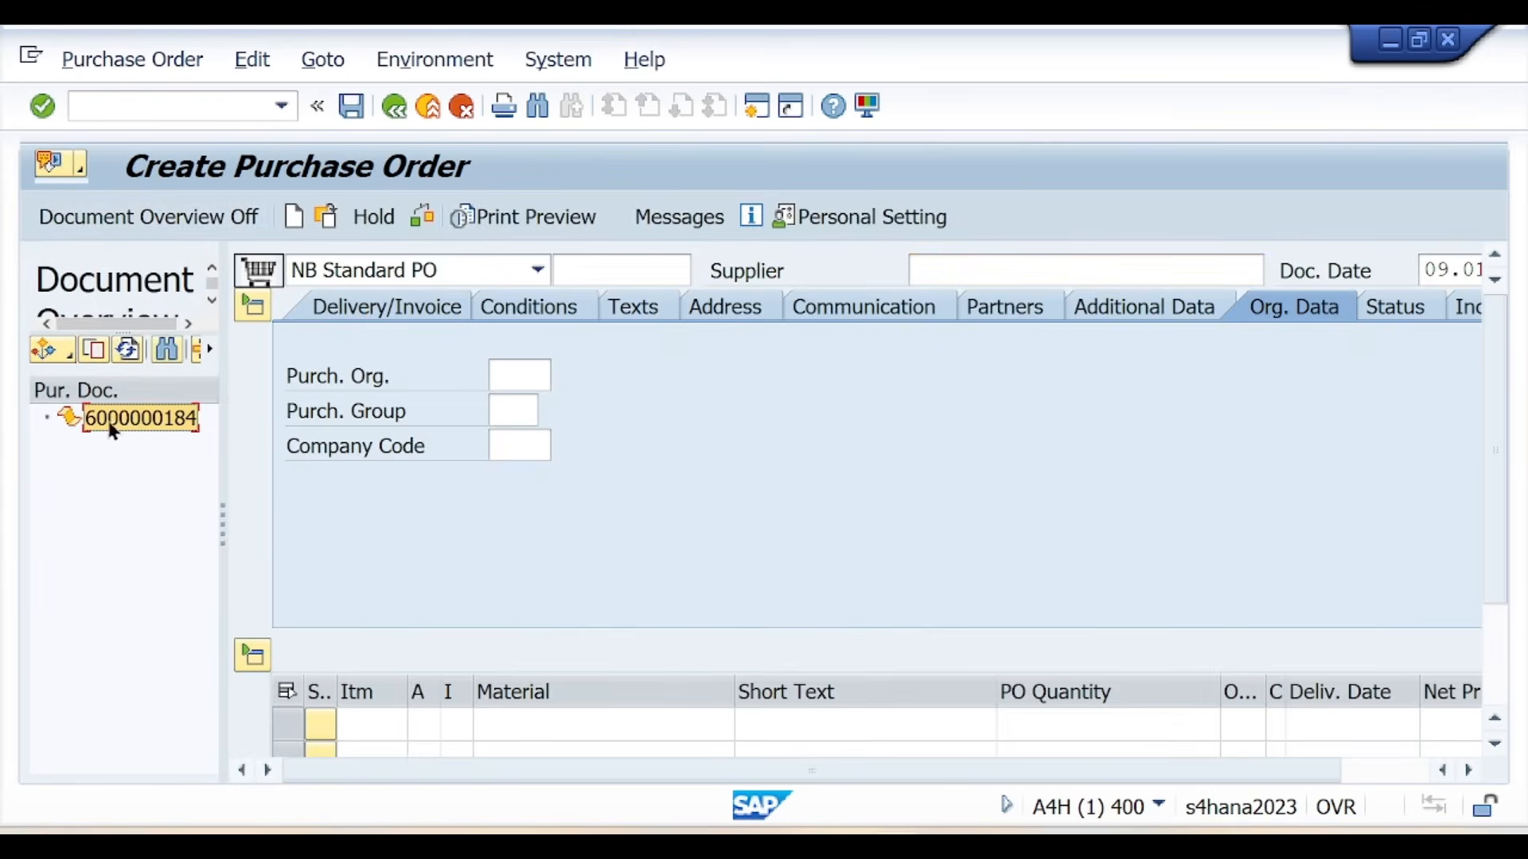
{"action": "left_click", "coordinate": [93, 350]}
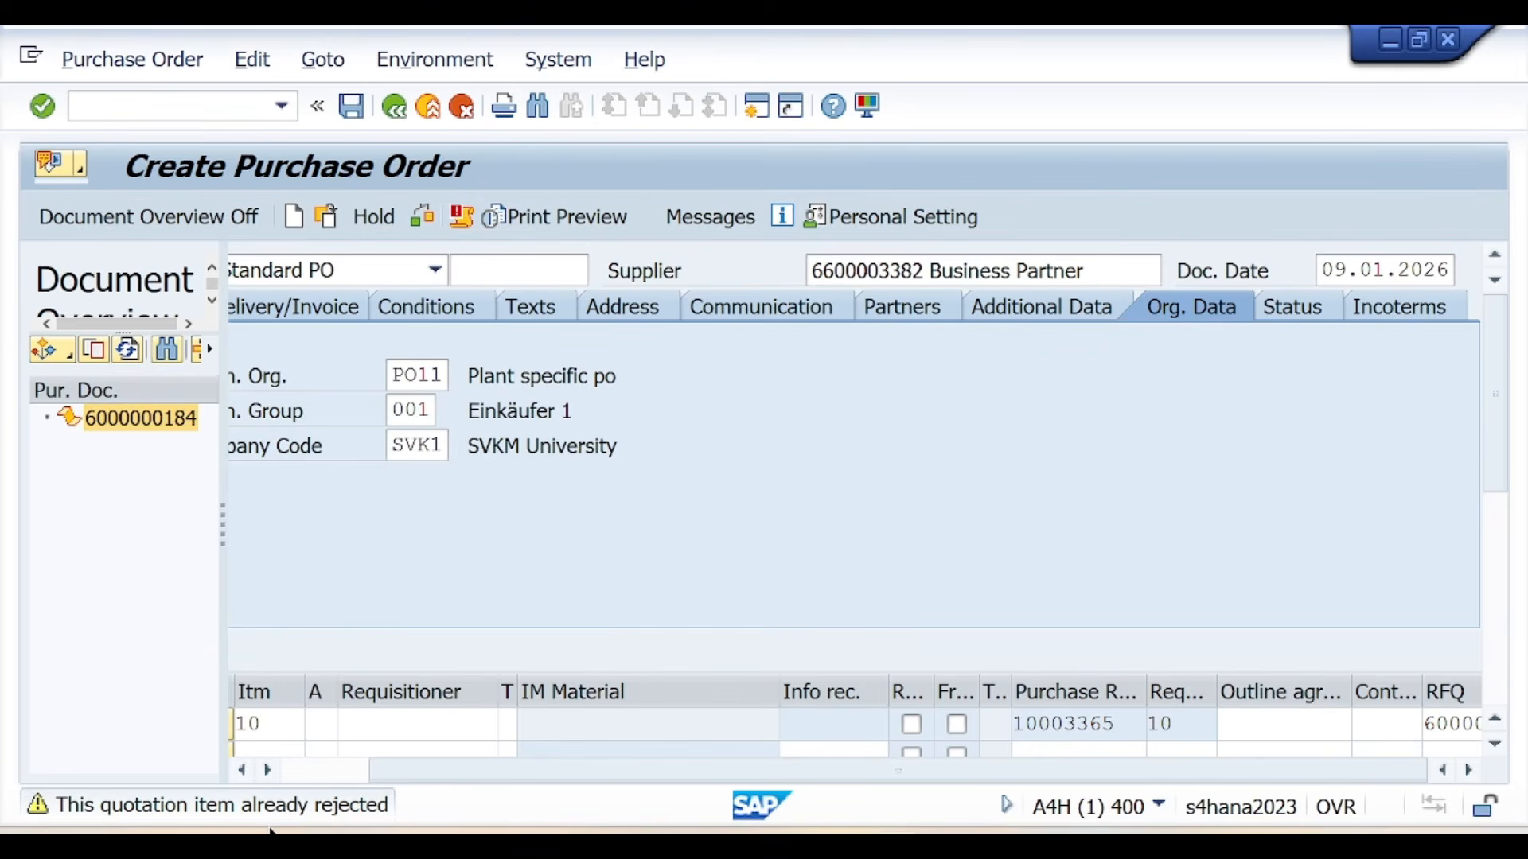
- Switch to the notes and append "→ Rejected" to the RFQ lines of the 10 and 95 per unit suppliers under Step 3
{"action": "key", "text": "alt+Tab"}
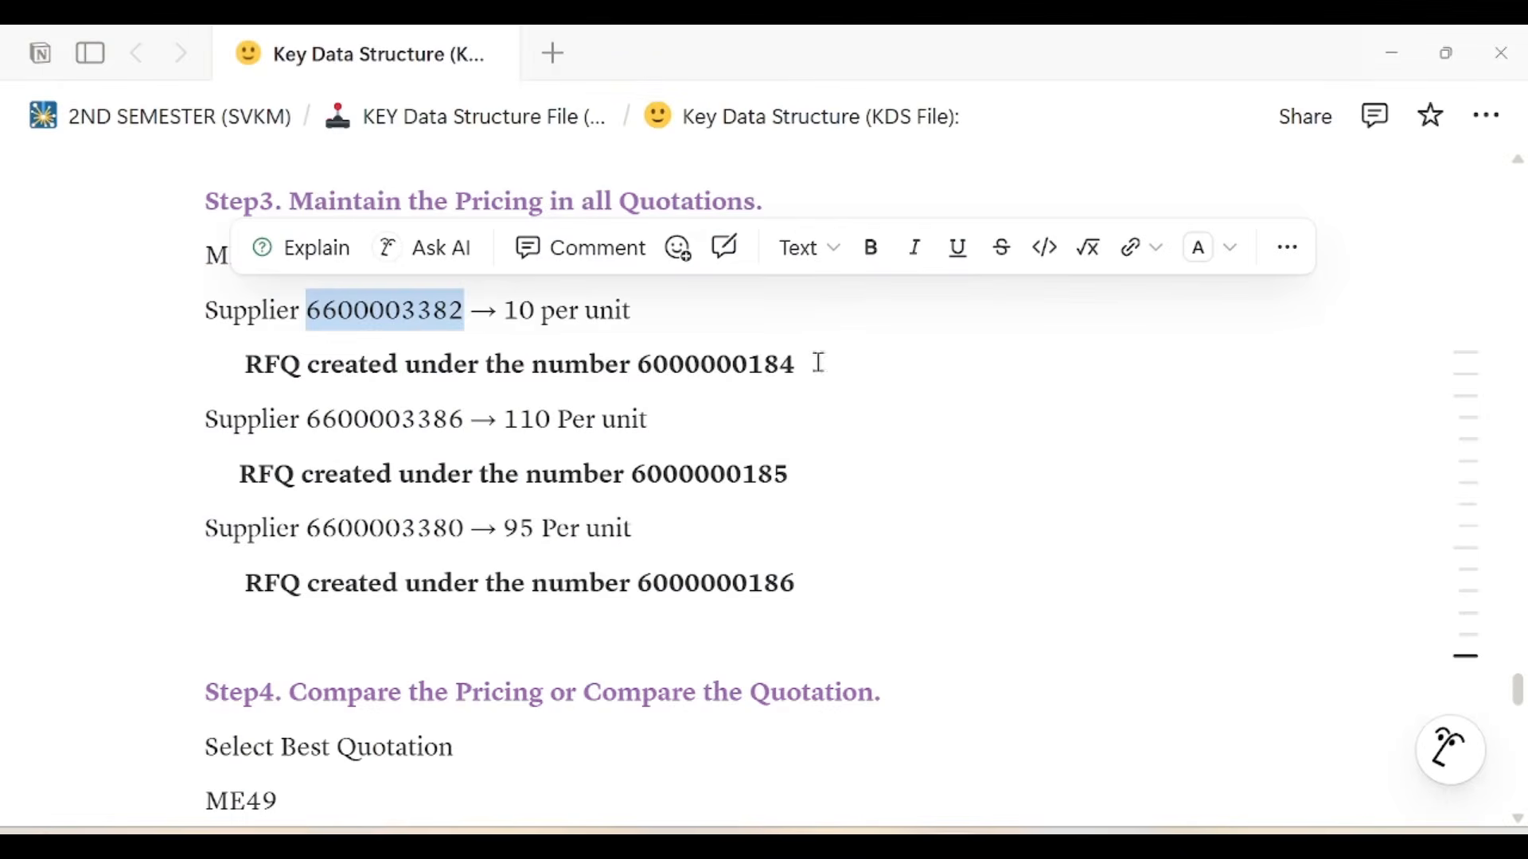
{"action": "left_click", "coordinate": [814, 363]}
{"action": "type", "text": "->"}
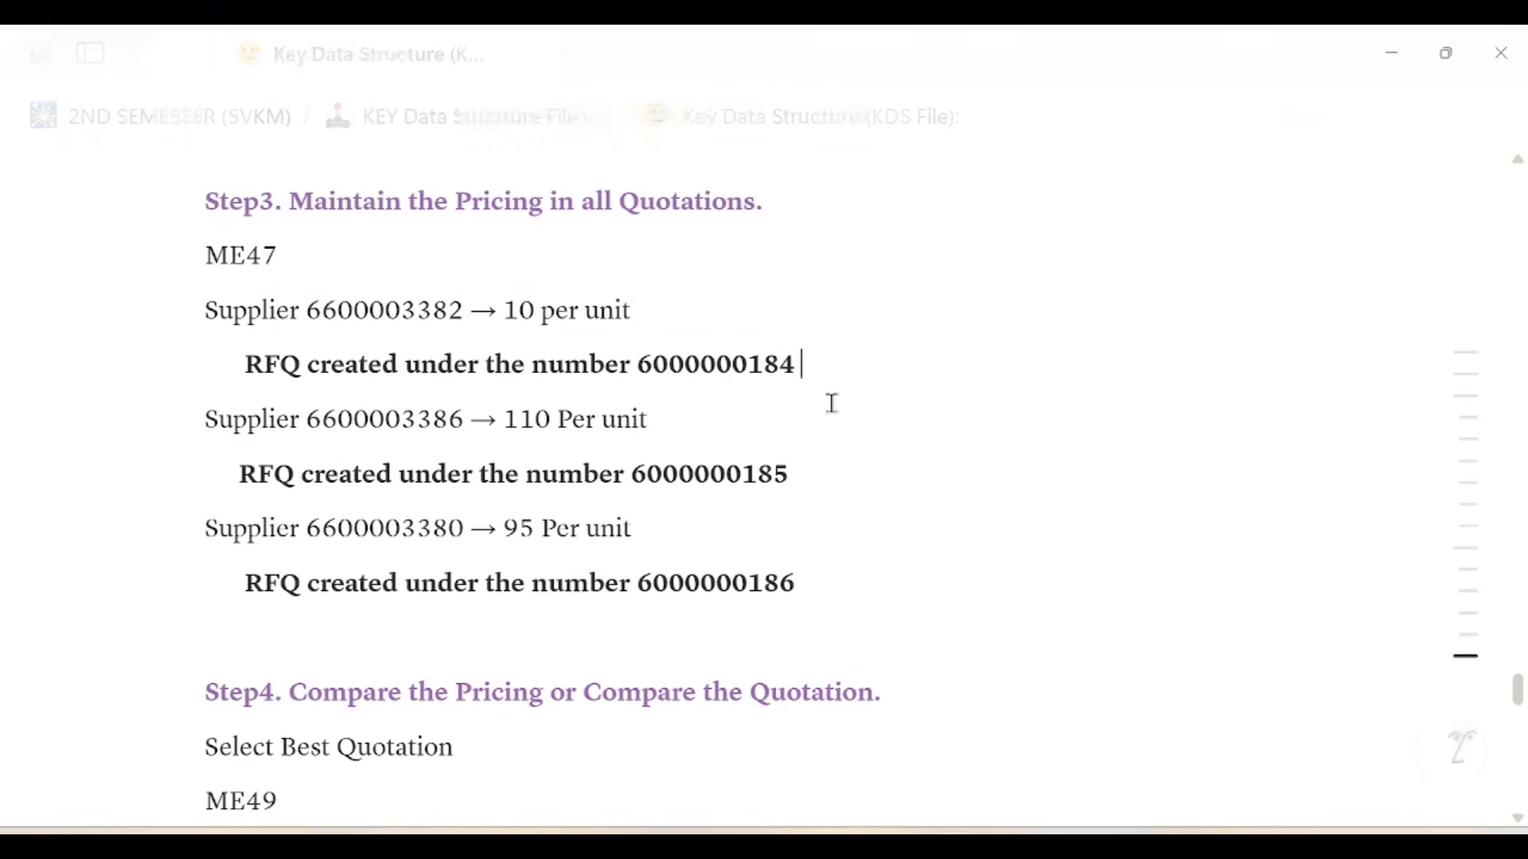
{"action": "type", "text": " R"}
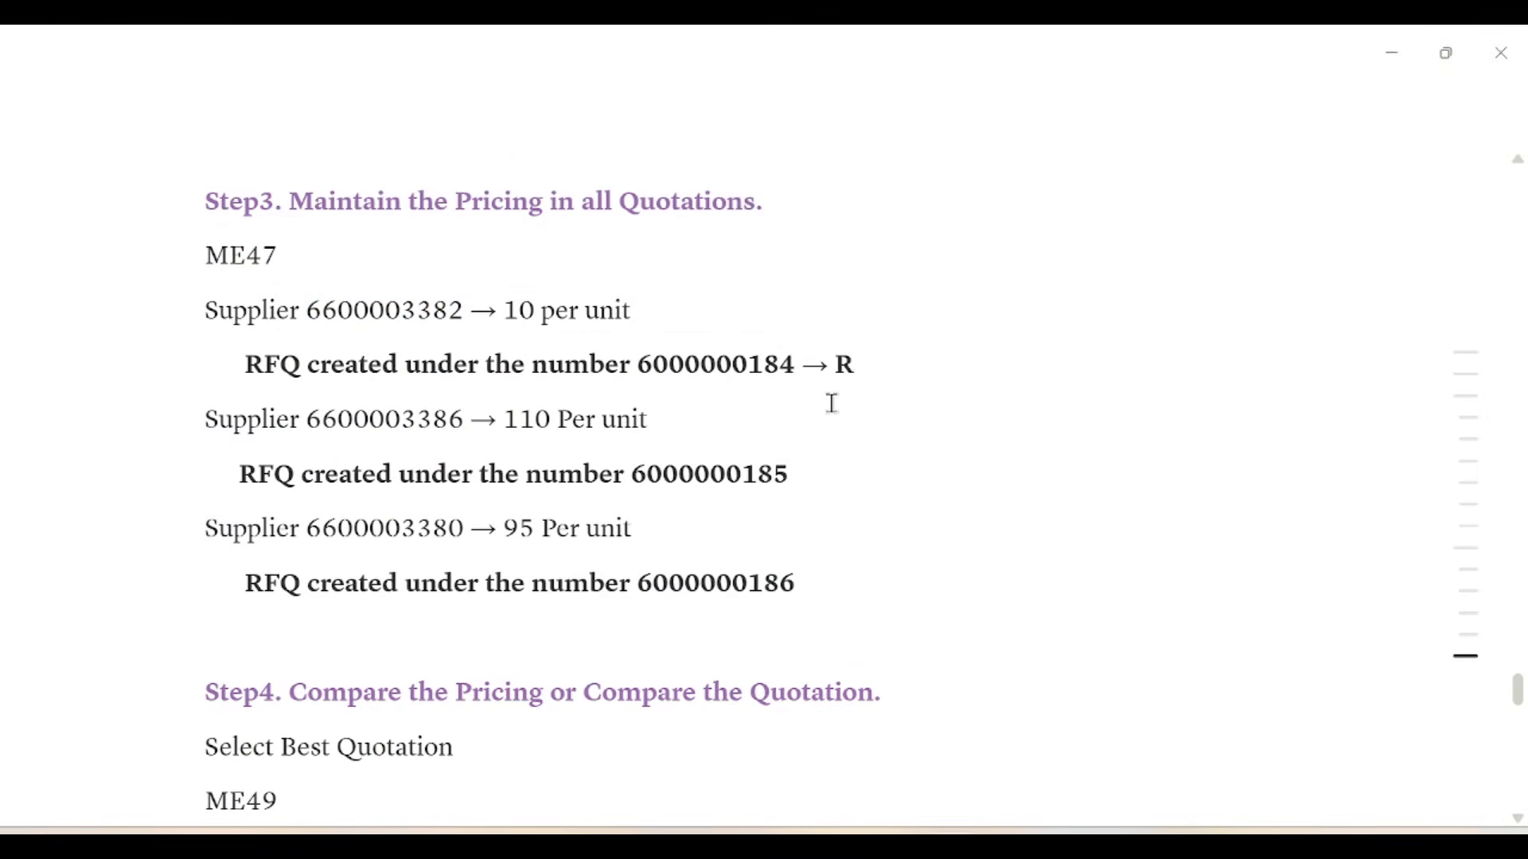
{"action": "type", "text": "ejected"}
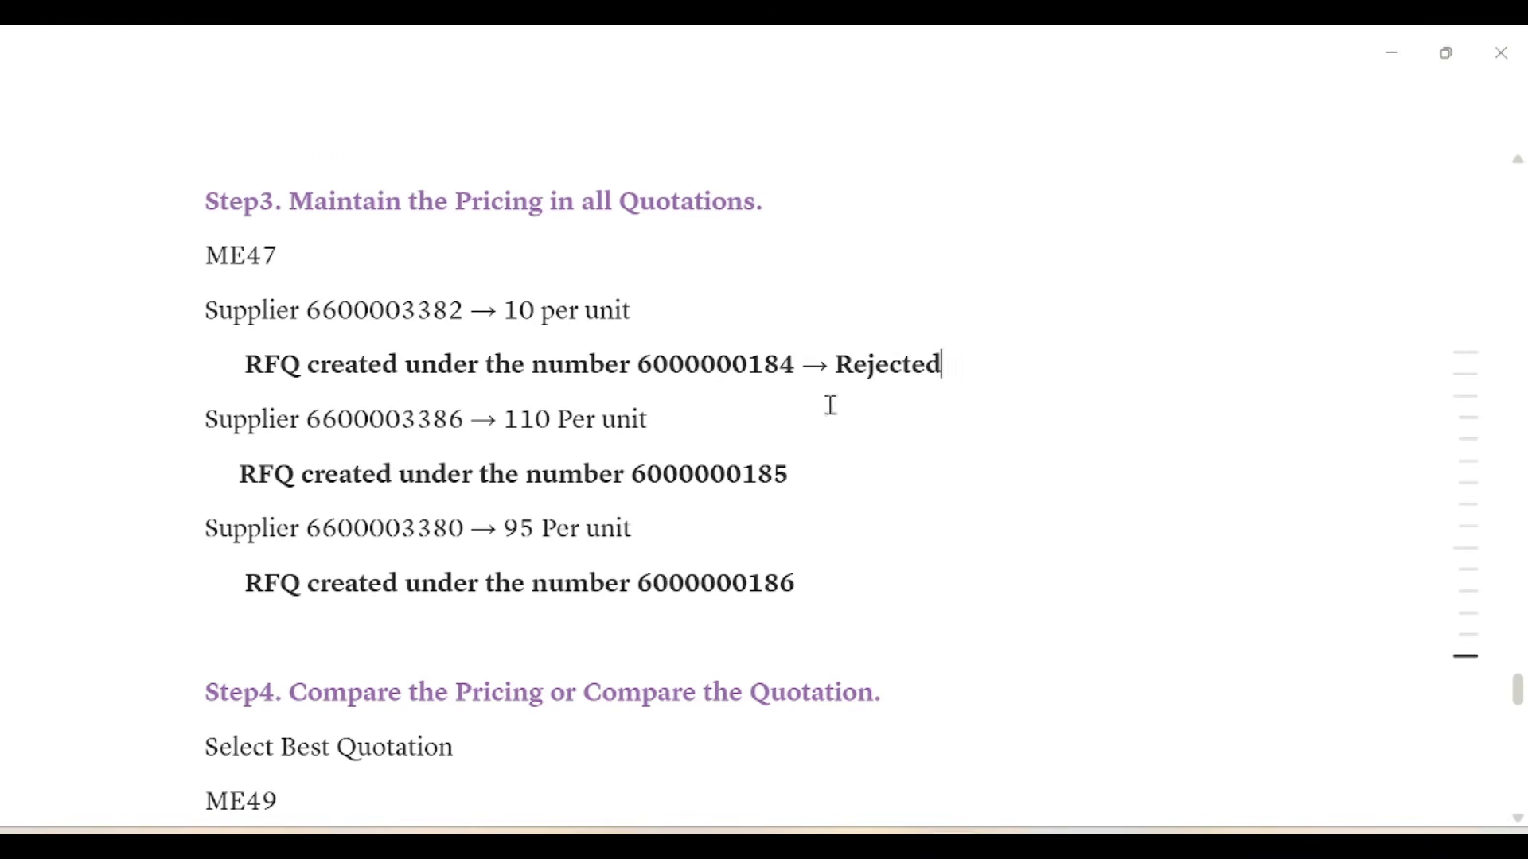
{"action": "left_click", "coordinate": [872, 579]}
{"action": "type", "text": "-"}
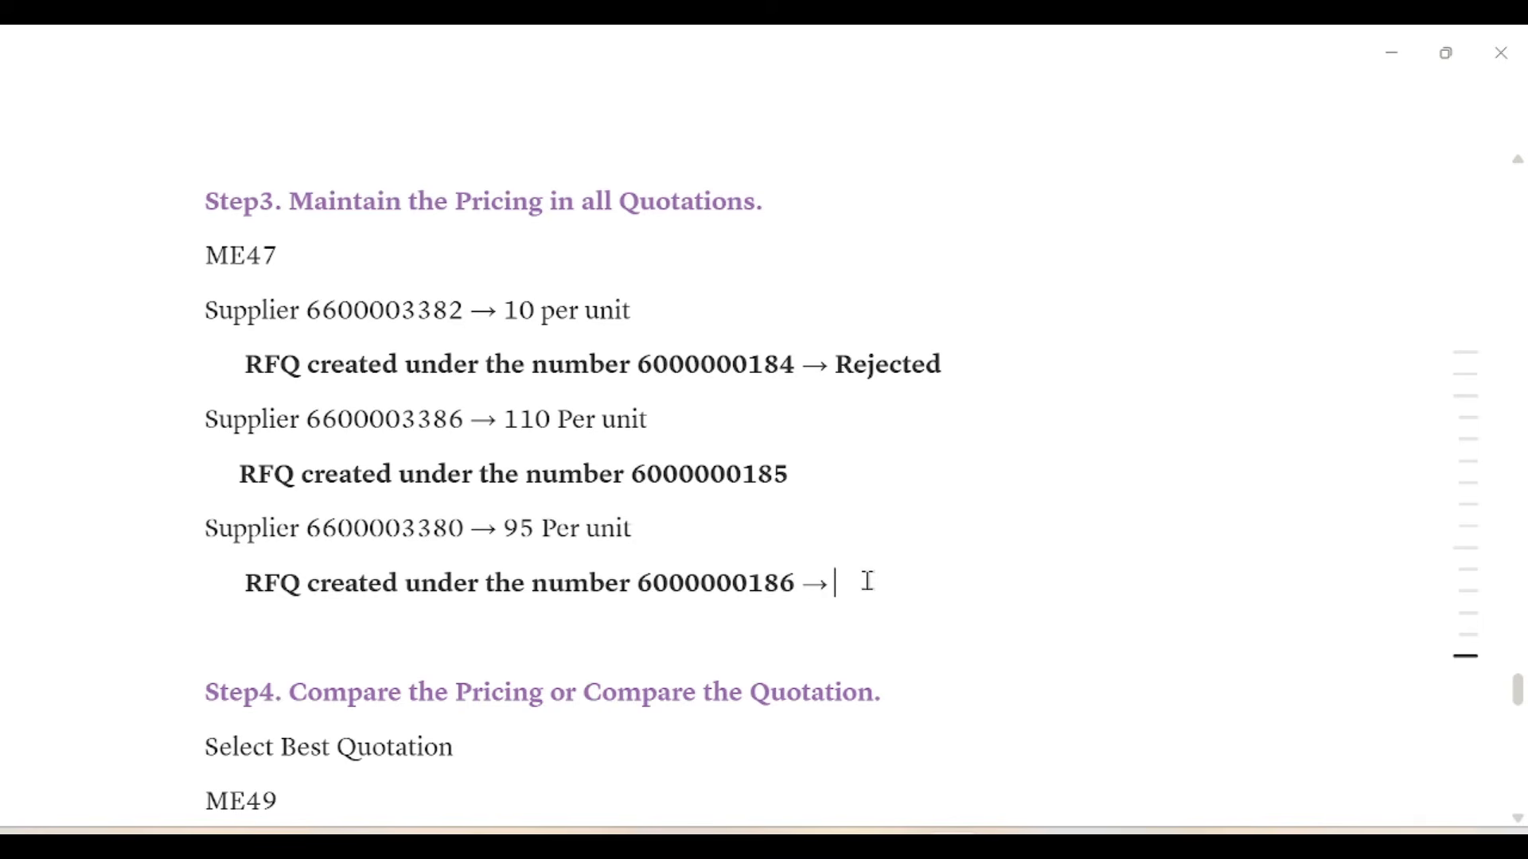
{"action": "type", "text": "> Rejected"}
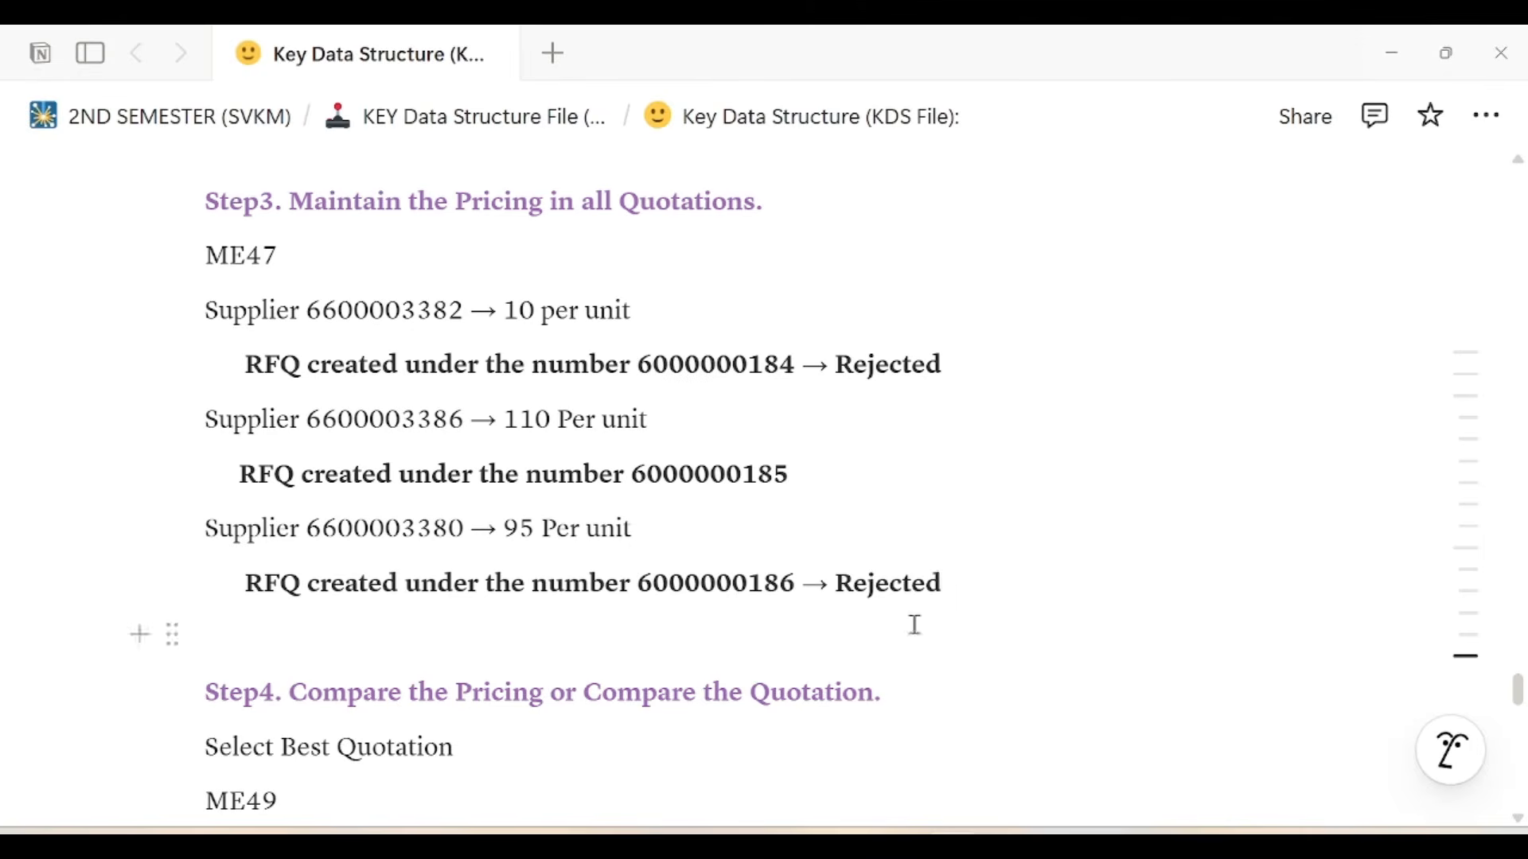
- Switch to SAP, restart ME21N and choose Requests for quotations as the document overview's selection variant
{"action": "key", "text": "alt"}
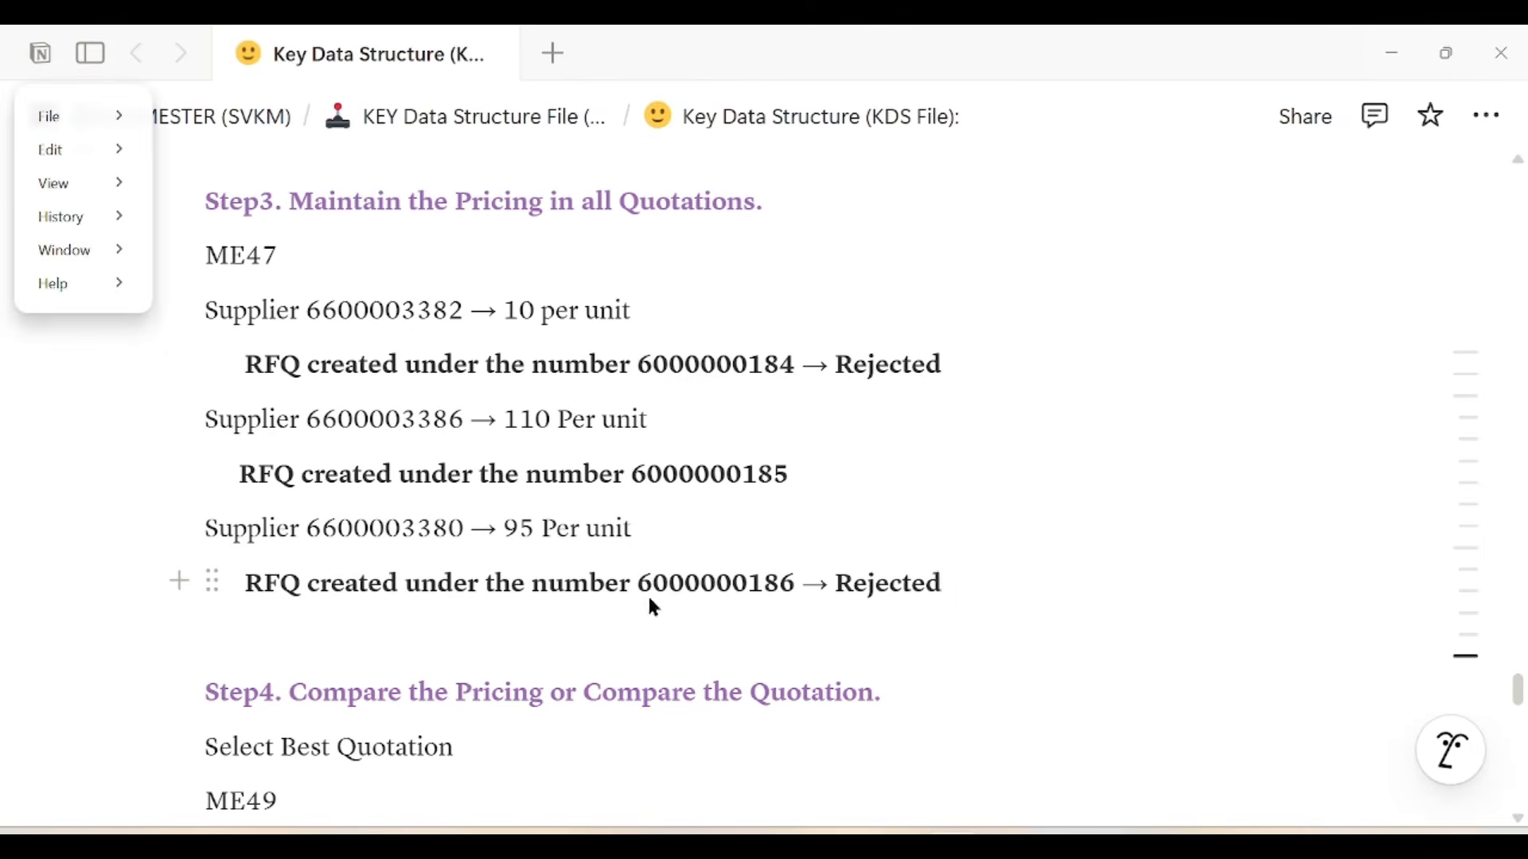
{"action": "left_click", "coordinate": [644, 590]}
{"action": "left_click_drag", "start_coordinate": [639, 588], "coordinate": [798, 589]}
{"action": "key", "text": "alt+Tab"}
{"action": "left_click", "coordinate": [182, 109]}
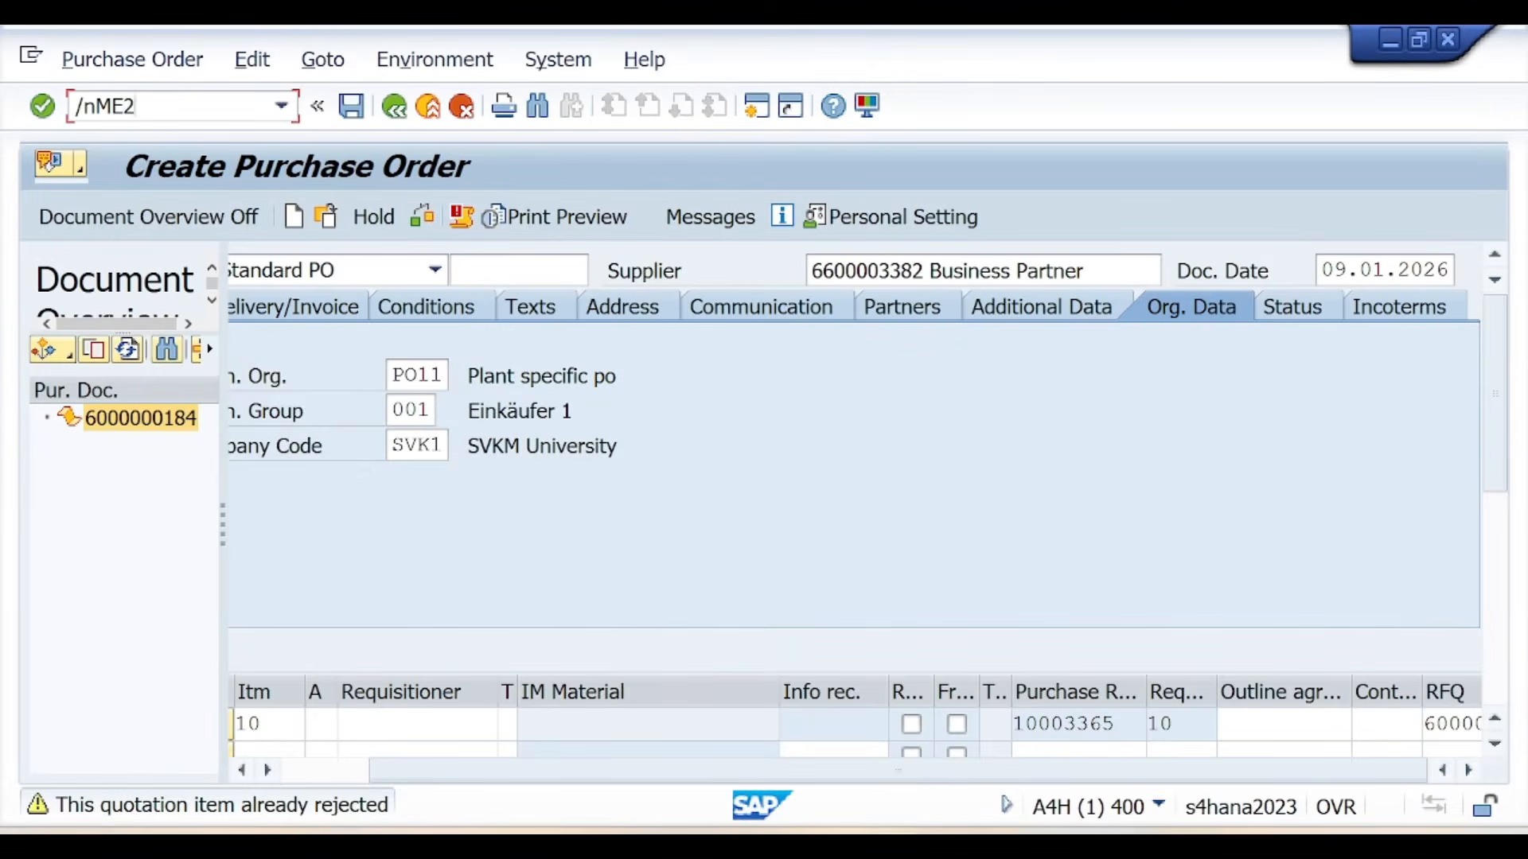
{"action": "type", "text": "/nME21N"}
{"action": "key", "text": "Return"}
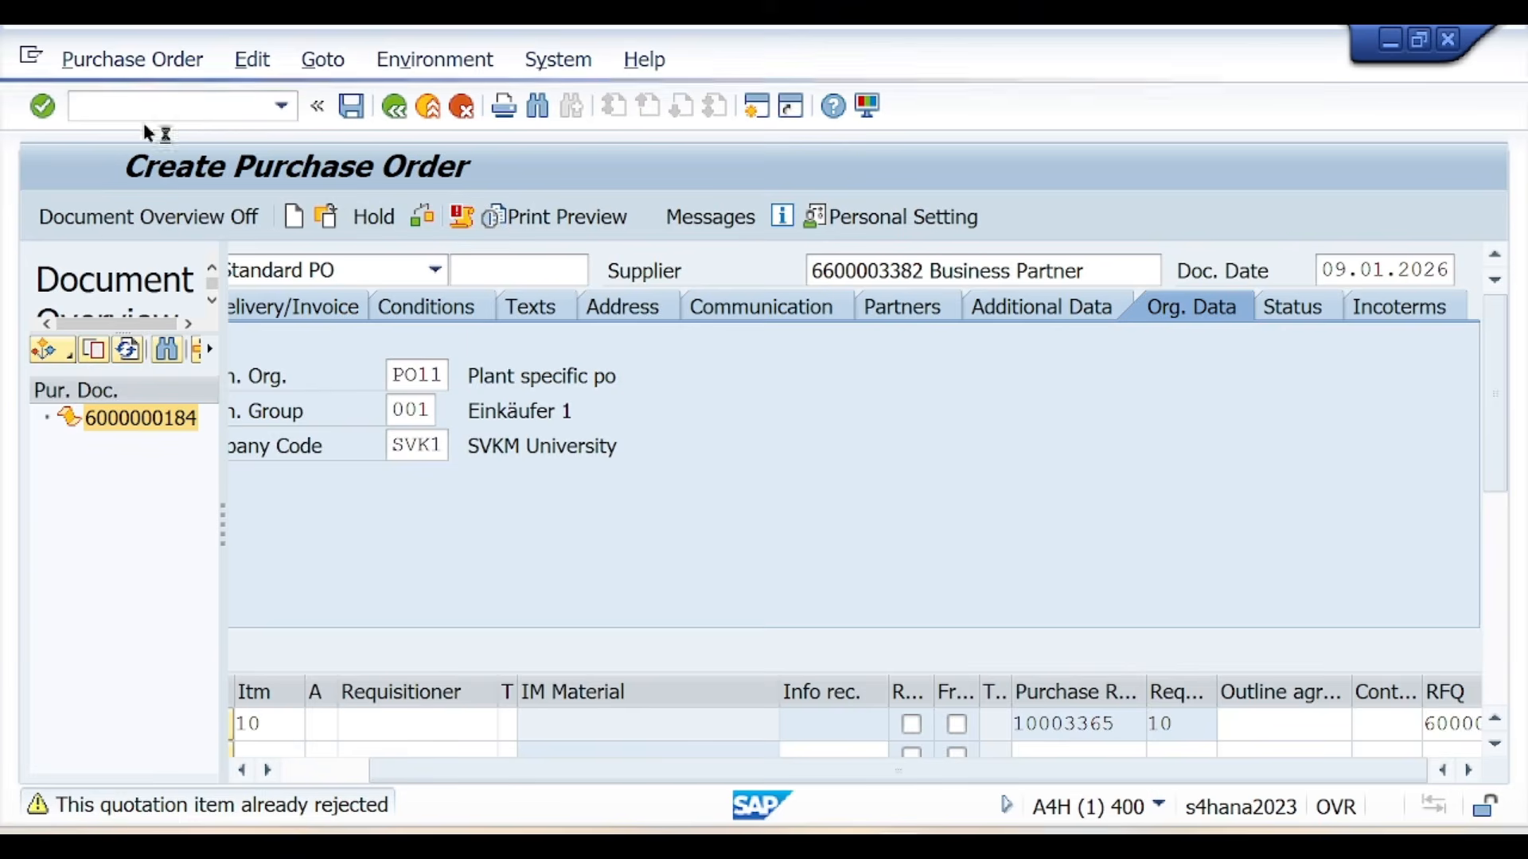
{"action": "left_click", "coordinate": [126, 212]}
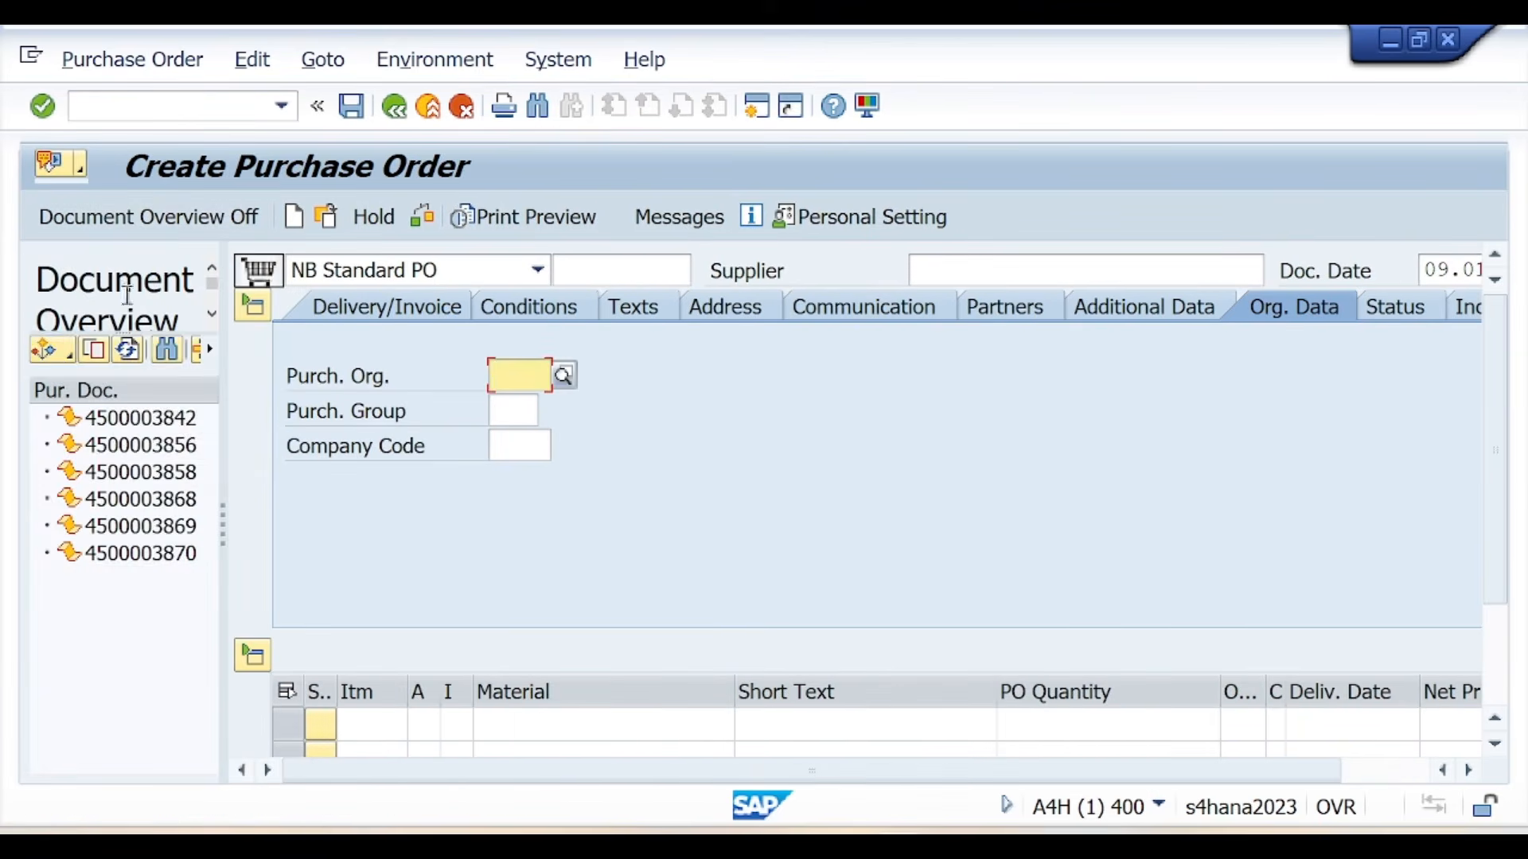
{"action": "left_click", "coordinate": [55, 358]}
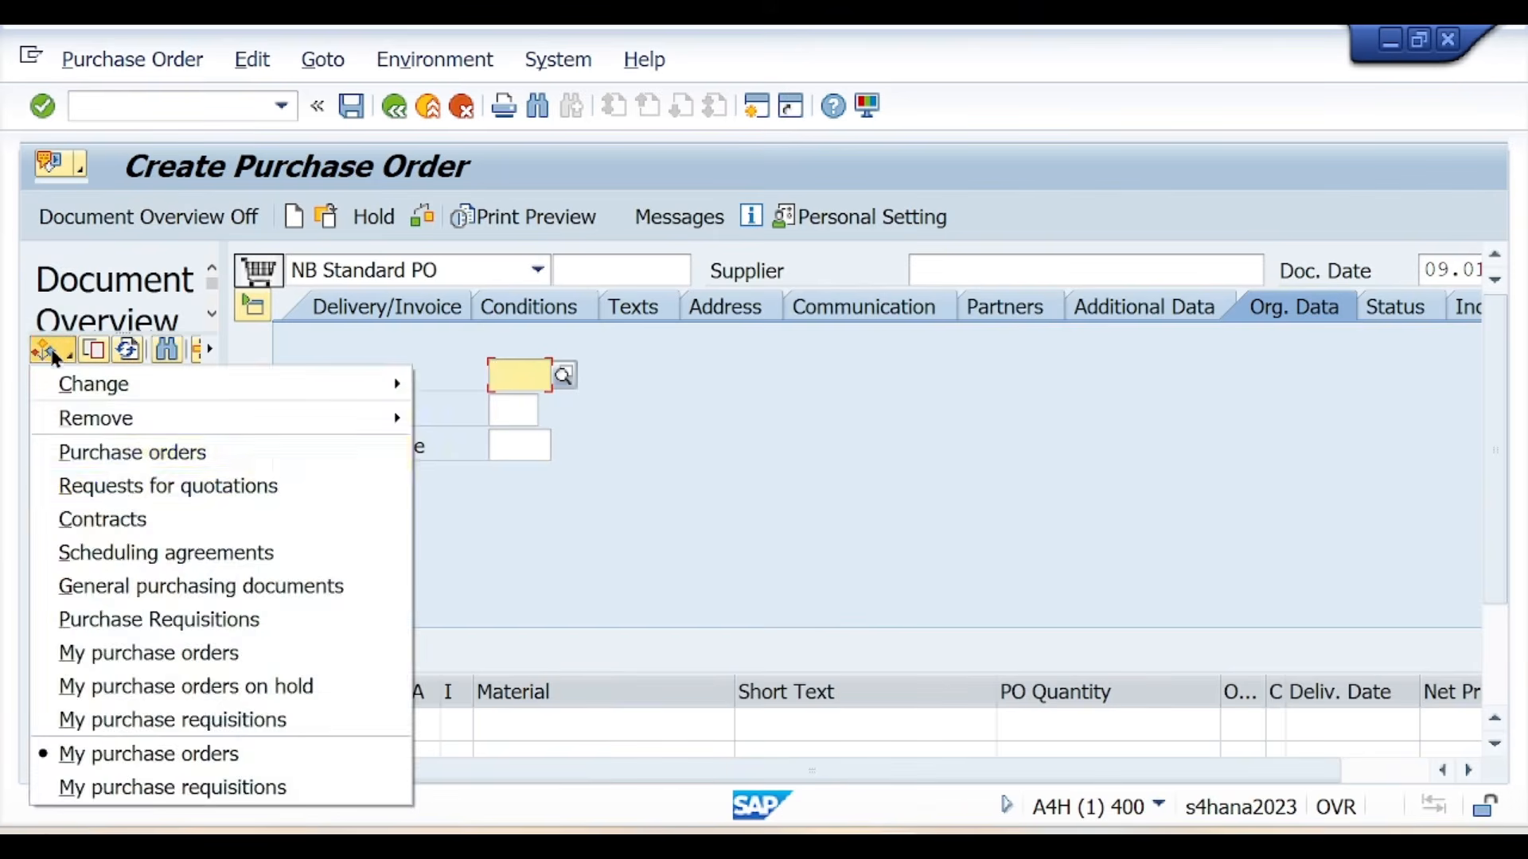
{"action": "left_click", "coordinate": [126, 484]}
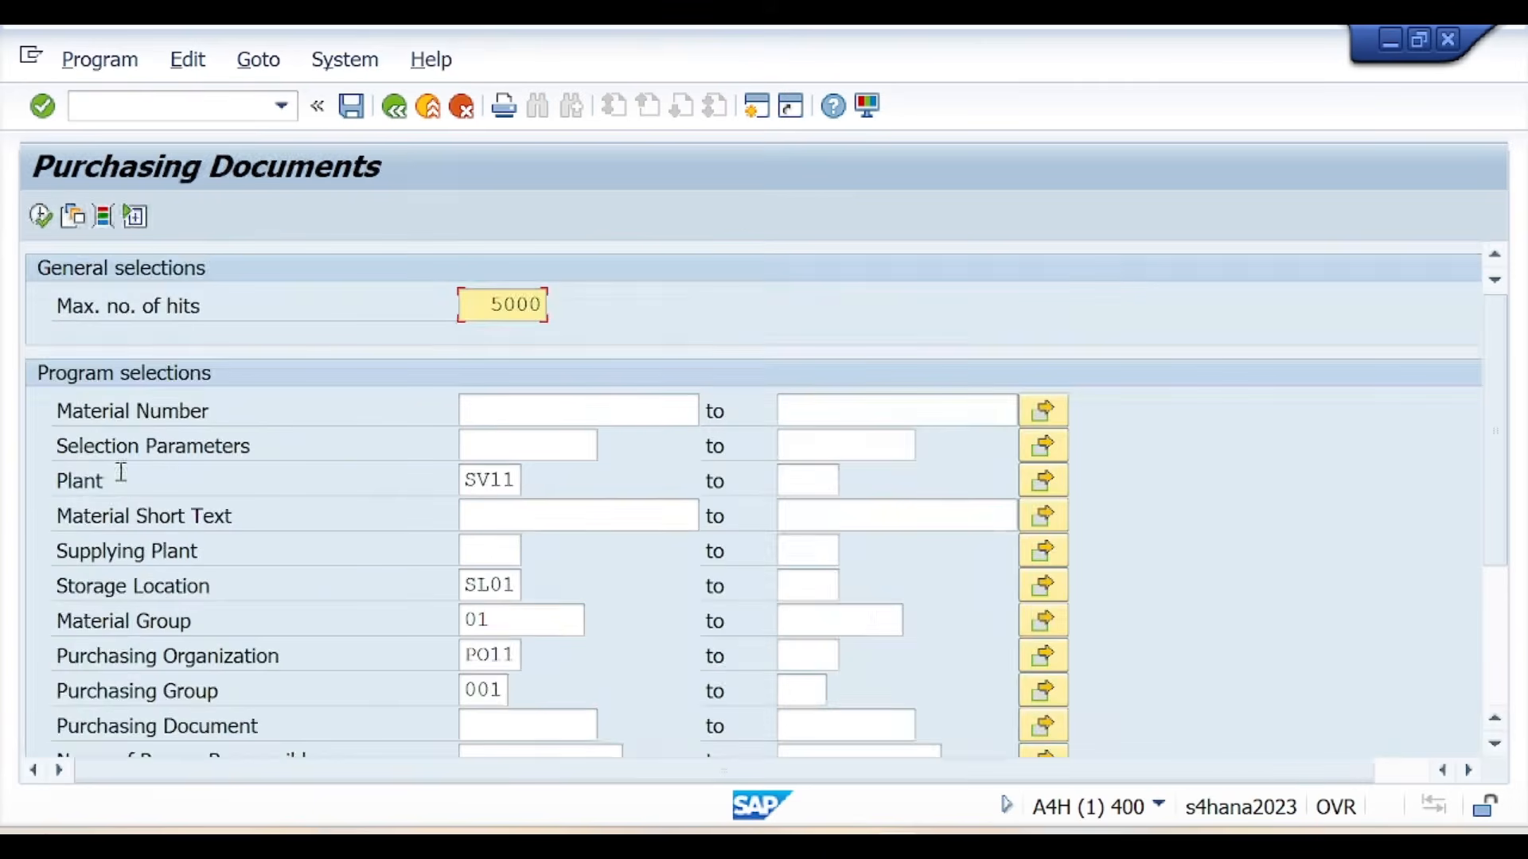
- Replace the Vendor filter with the number of the 95 per unit supplier copied from the notes
{"action": "scroll", "coordinate": [1504, 539], "scroll_direction": "down", "scroll_amount": 3}
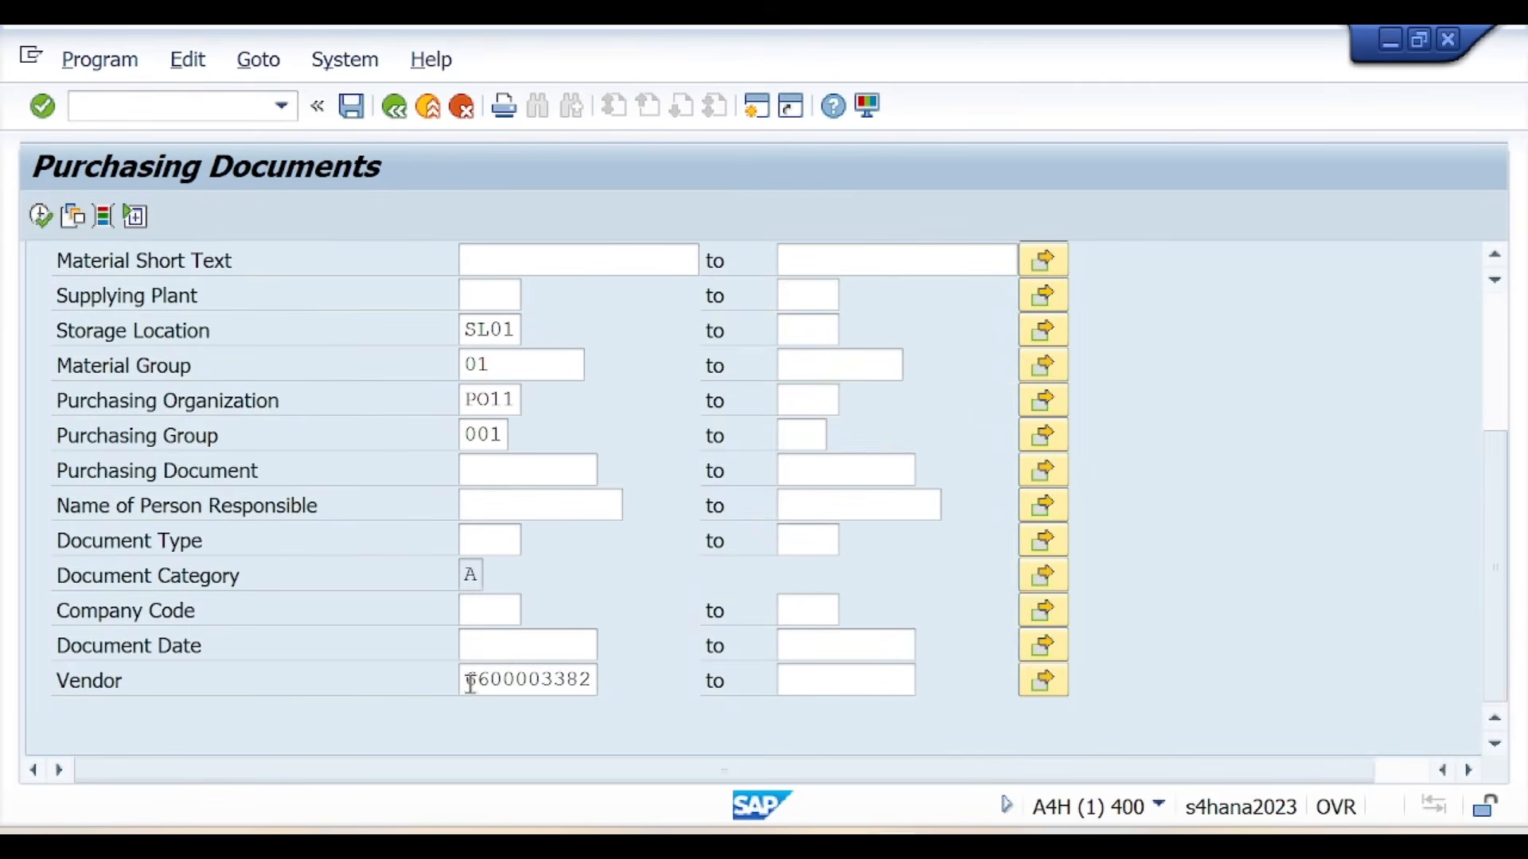
{"action": "left_click_drag", "start_coordinate": [468, 685], "coordinate": [647, 693]}
{"action": "key", "text": "alt+Tab"}
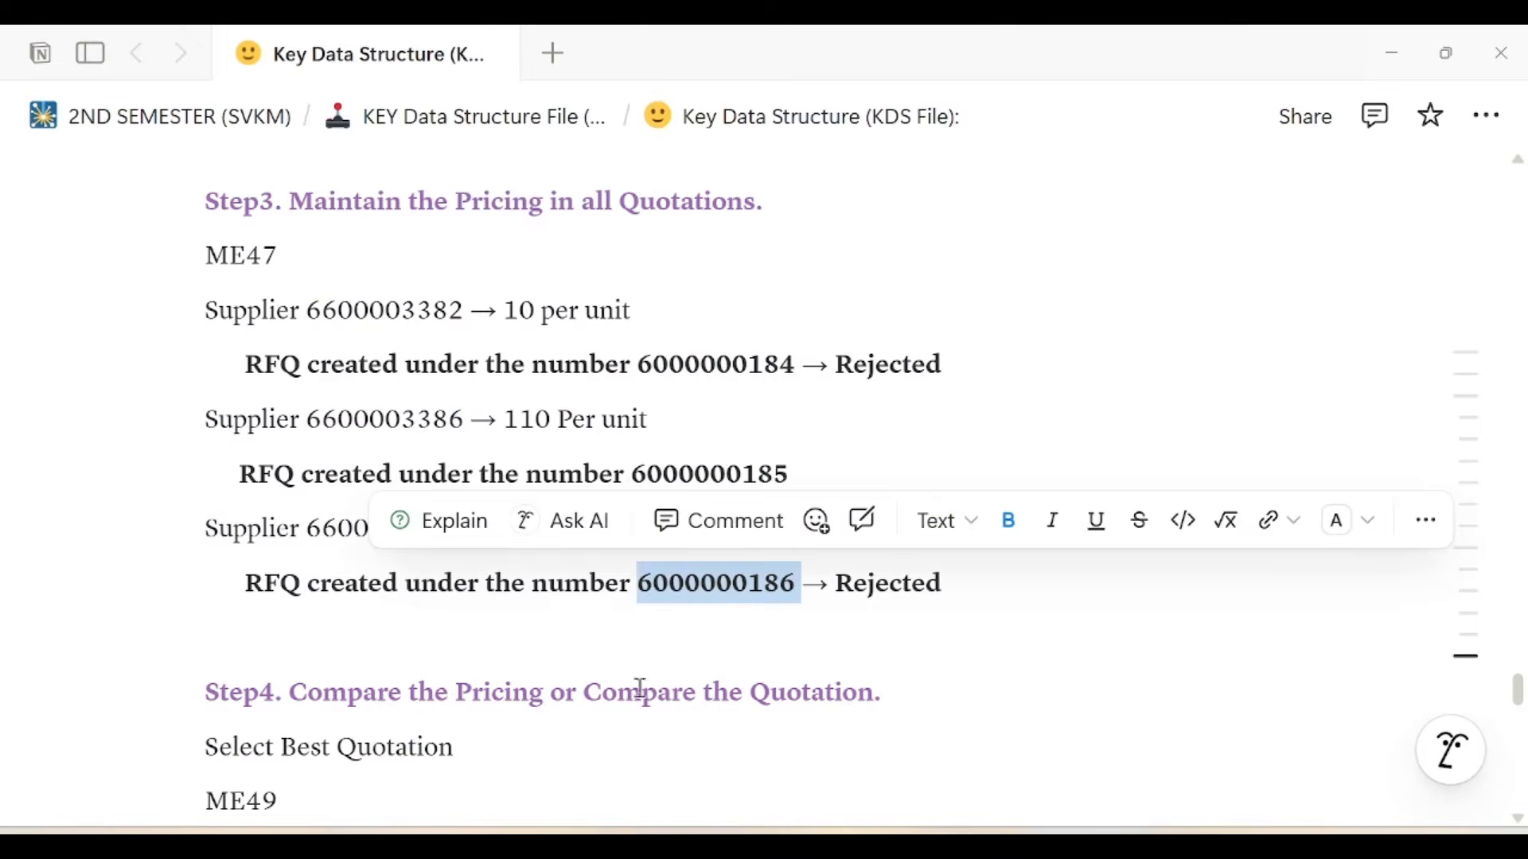
{"action": "left_click", "coordinate": [638, 613]}
{"action": "scroll", "coordinate": [639, 611], "scroll_direction": "down", "scroll_amount": 1}
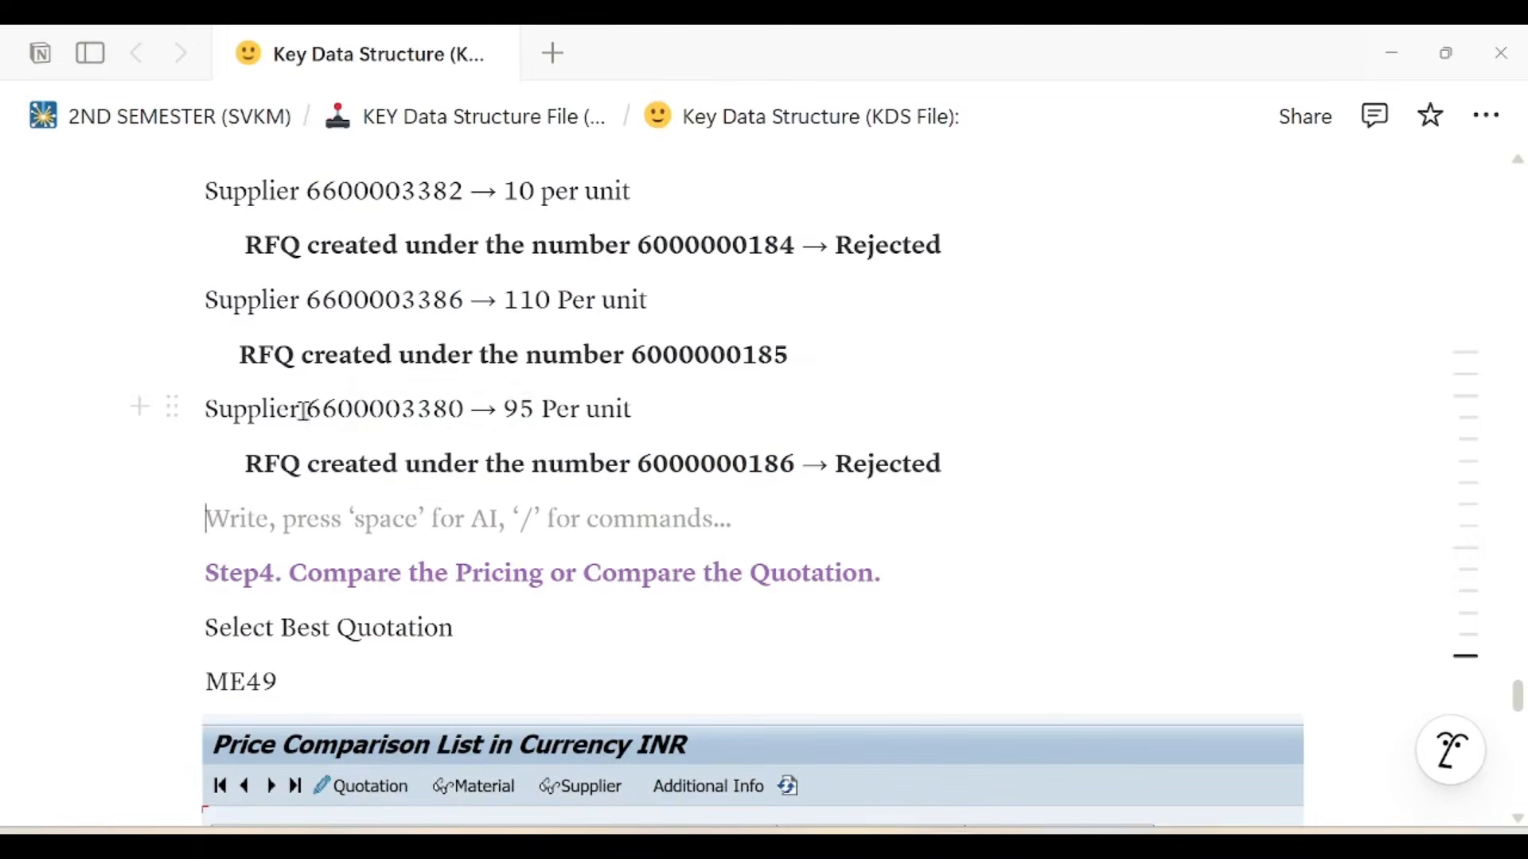
{"action": "left_click_drag", "start_coordinate": [310, 410], "coordinate": [465, 411]}
{"action": "key", "text": "ctrl+c"}
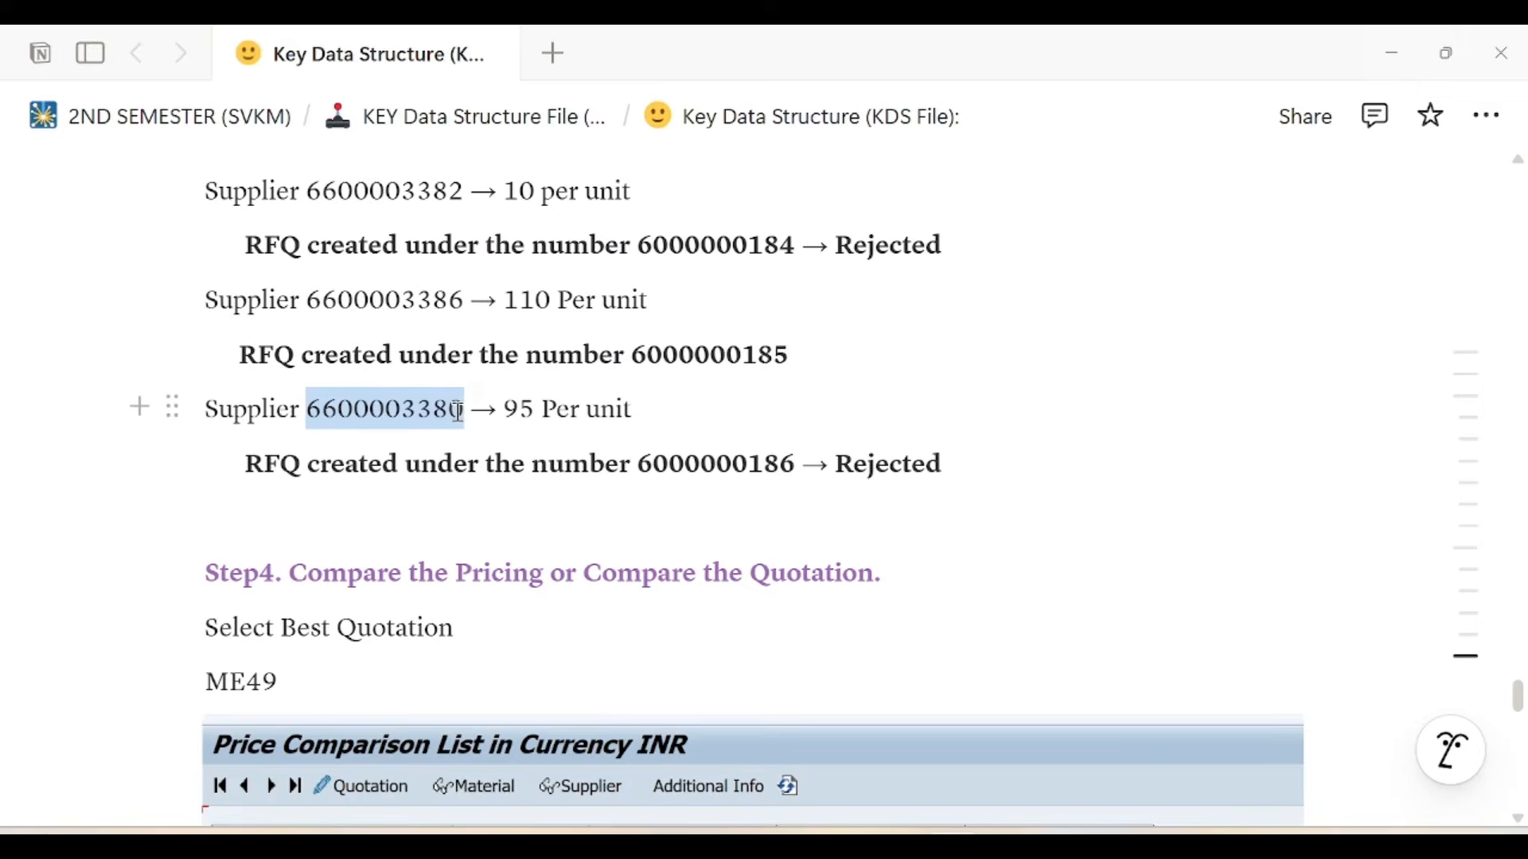
{"action": "key", "text": "alt+Tab"}
{"action": "key", "text": "ctrl+v"}
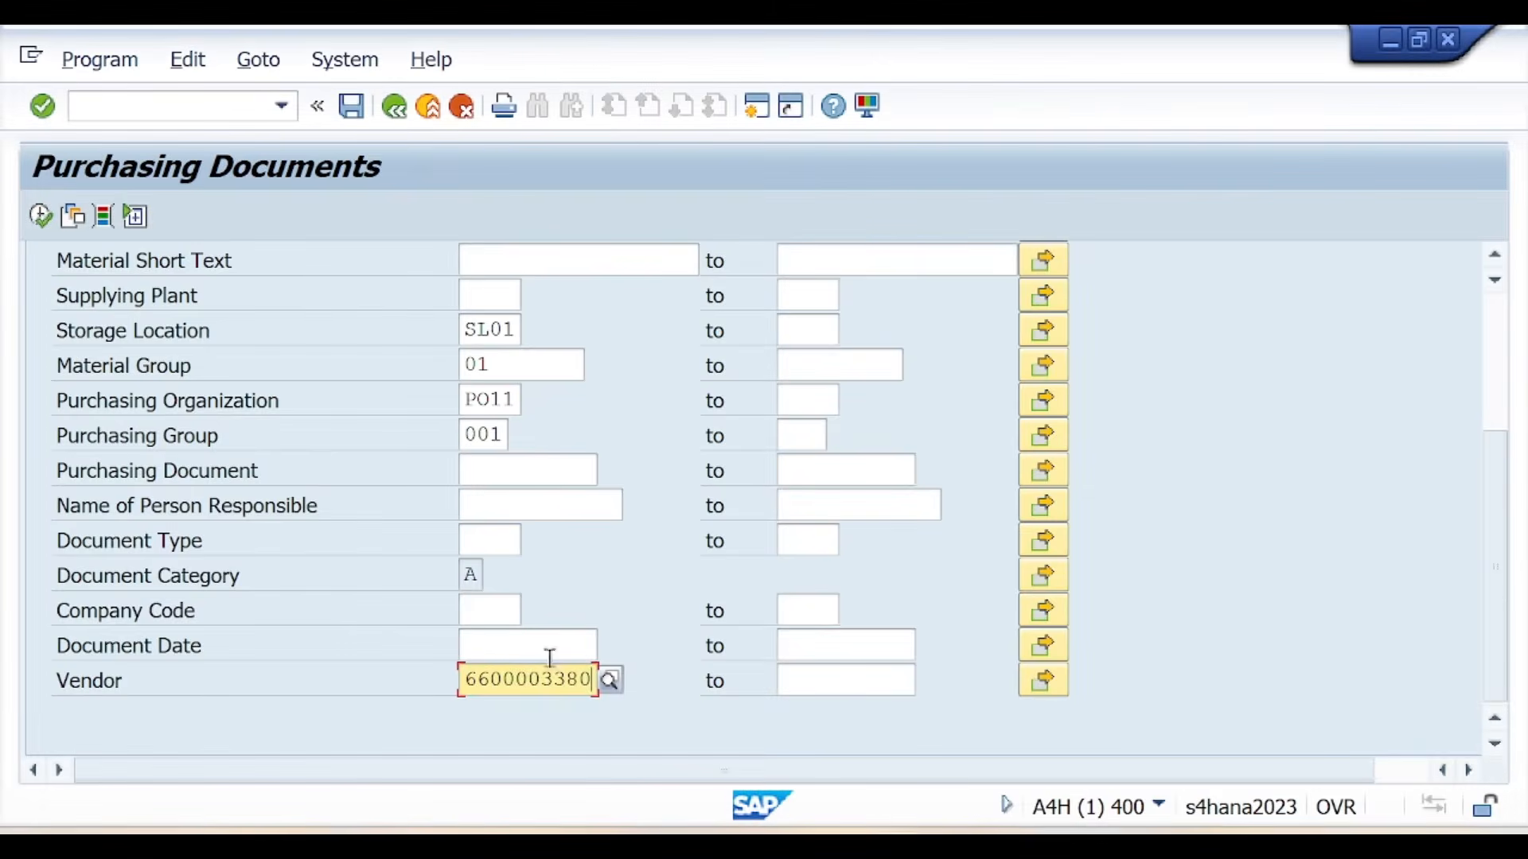
- Run the purchasing document selection and adopt the 95 per unit supplier's RFQ into the purchase order
{"action": "left_click", "coordinate": [35, 215]}
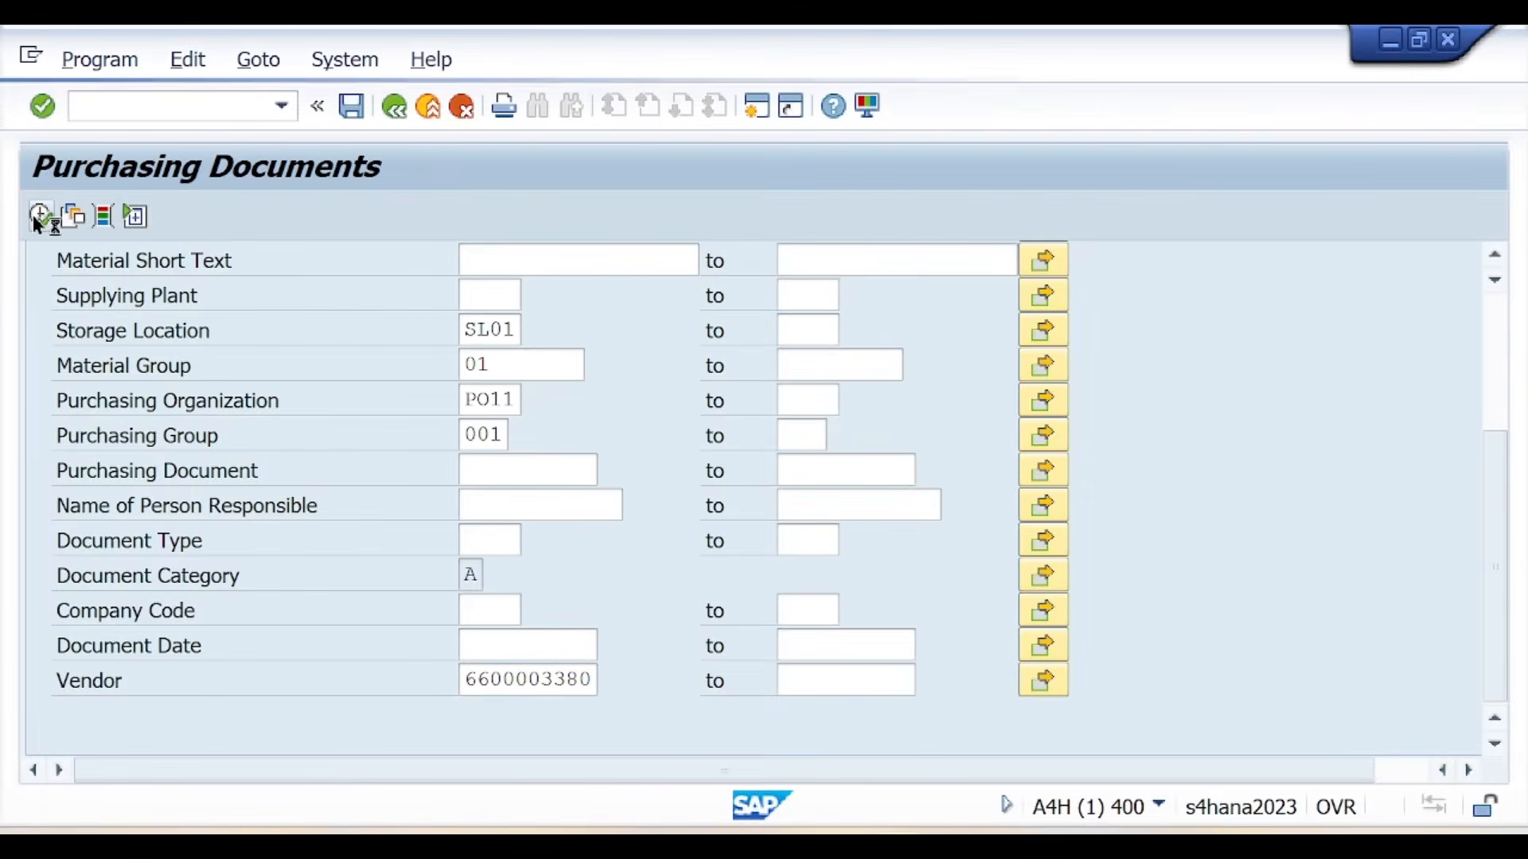
{"action": "left_click", "coordinate": [145, 421]}
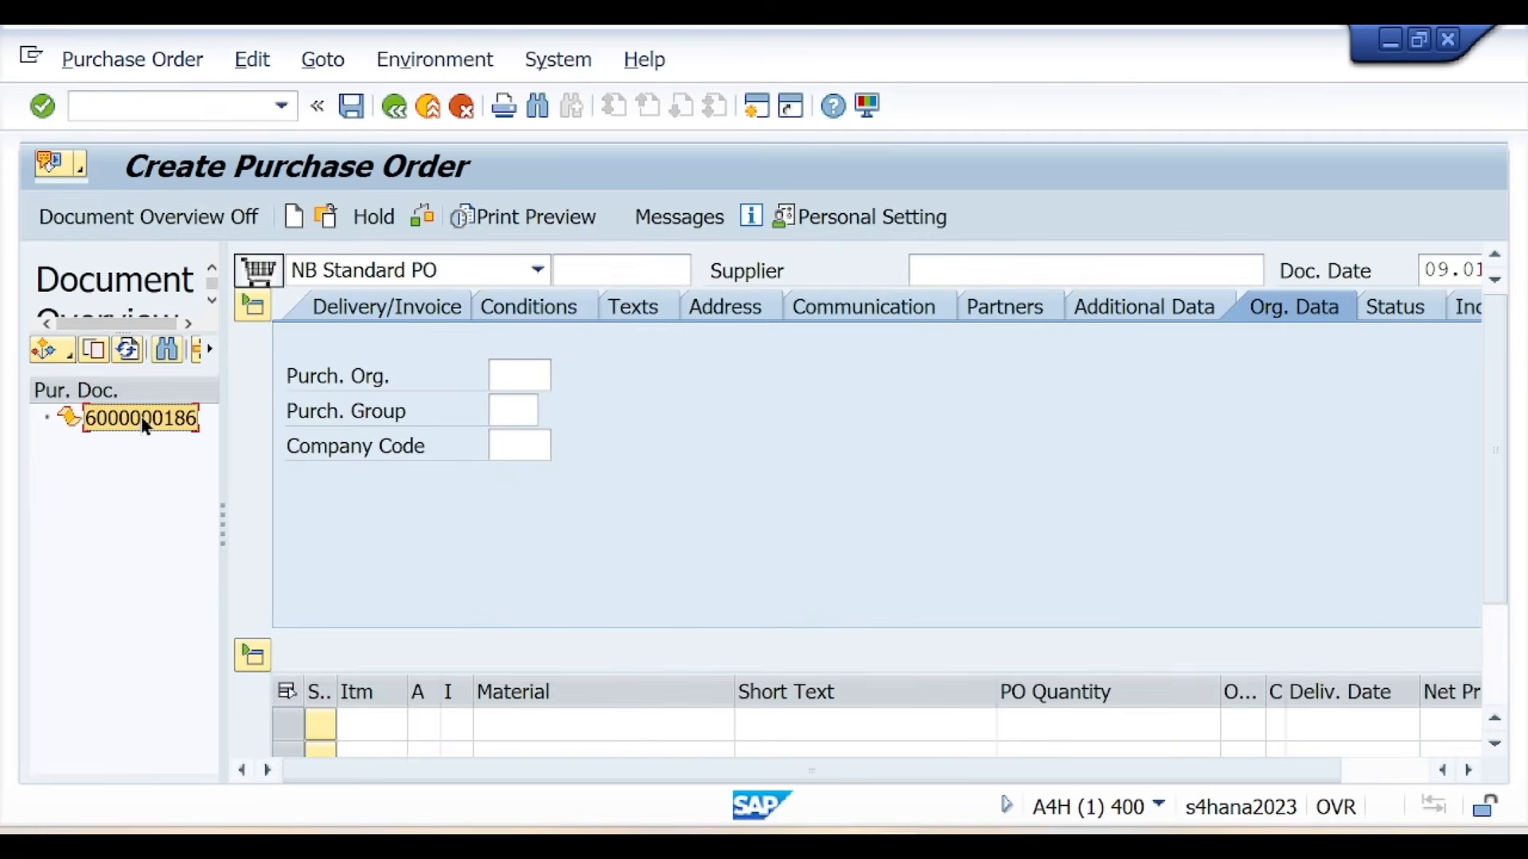
{"action": "left_click", "coordinate": [94, 348]}
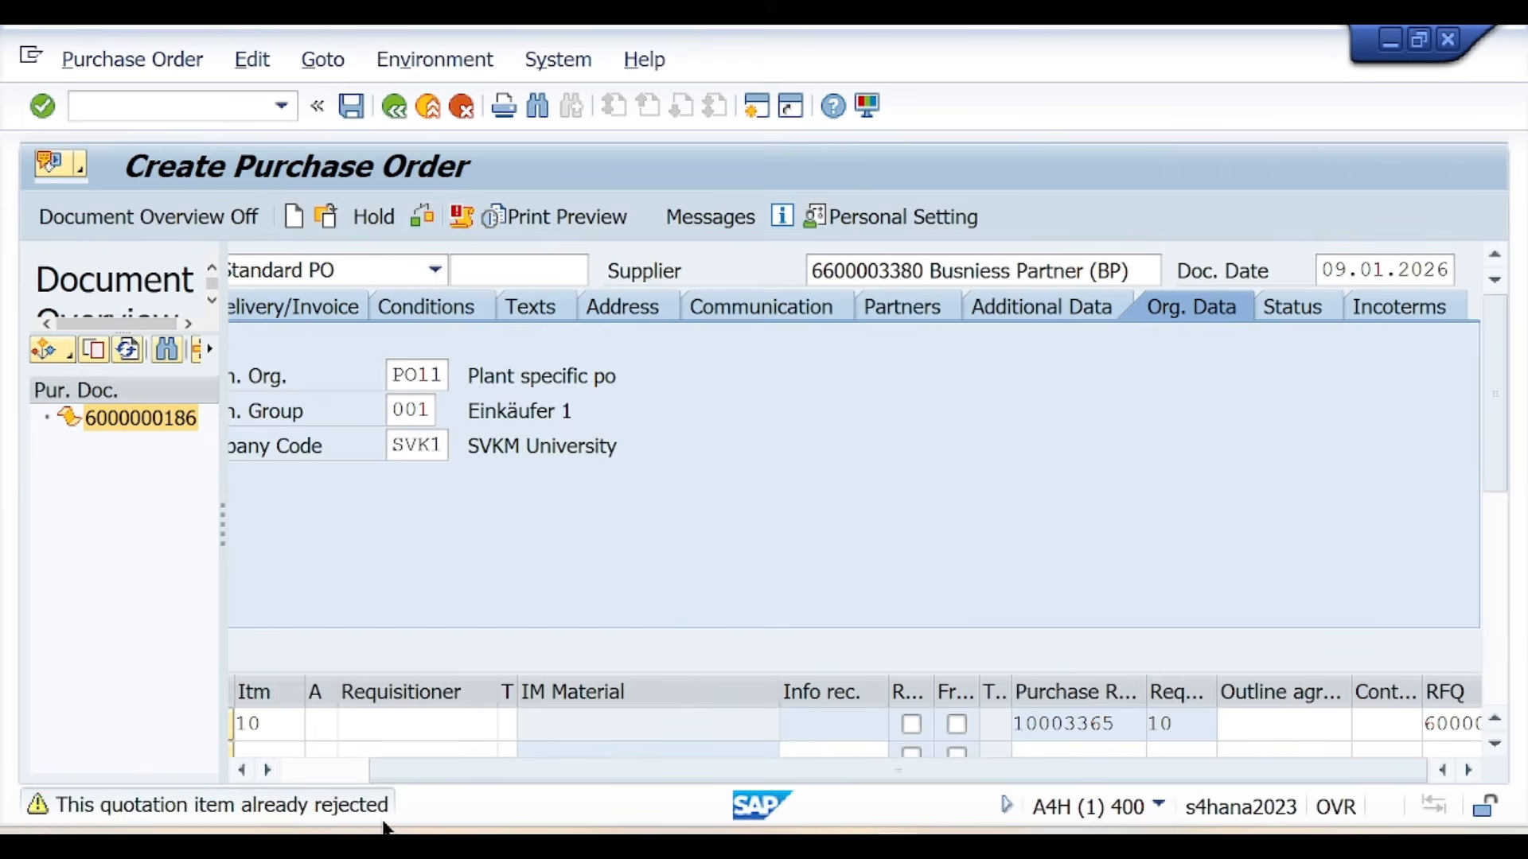
- Switch to the notes and copy the number of the 110 per unit supplier listed under Selected in Step 4
{"action": "key", "text": "alt+Tab"}
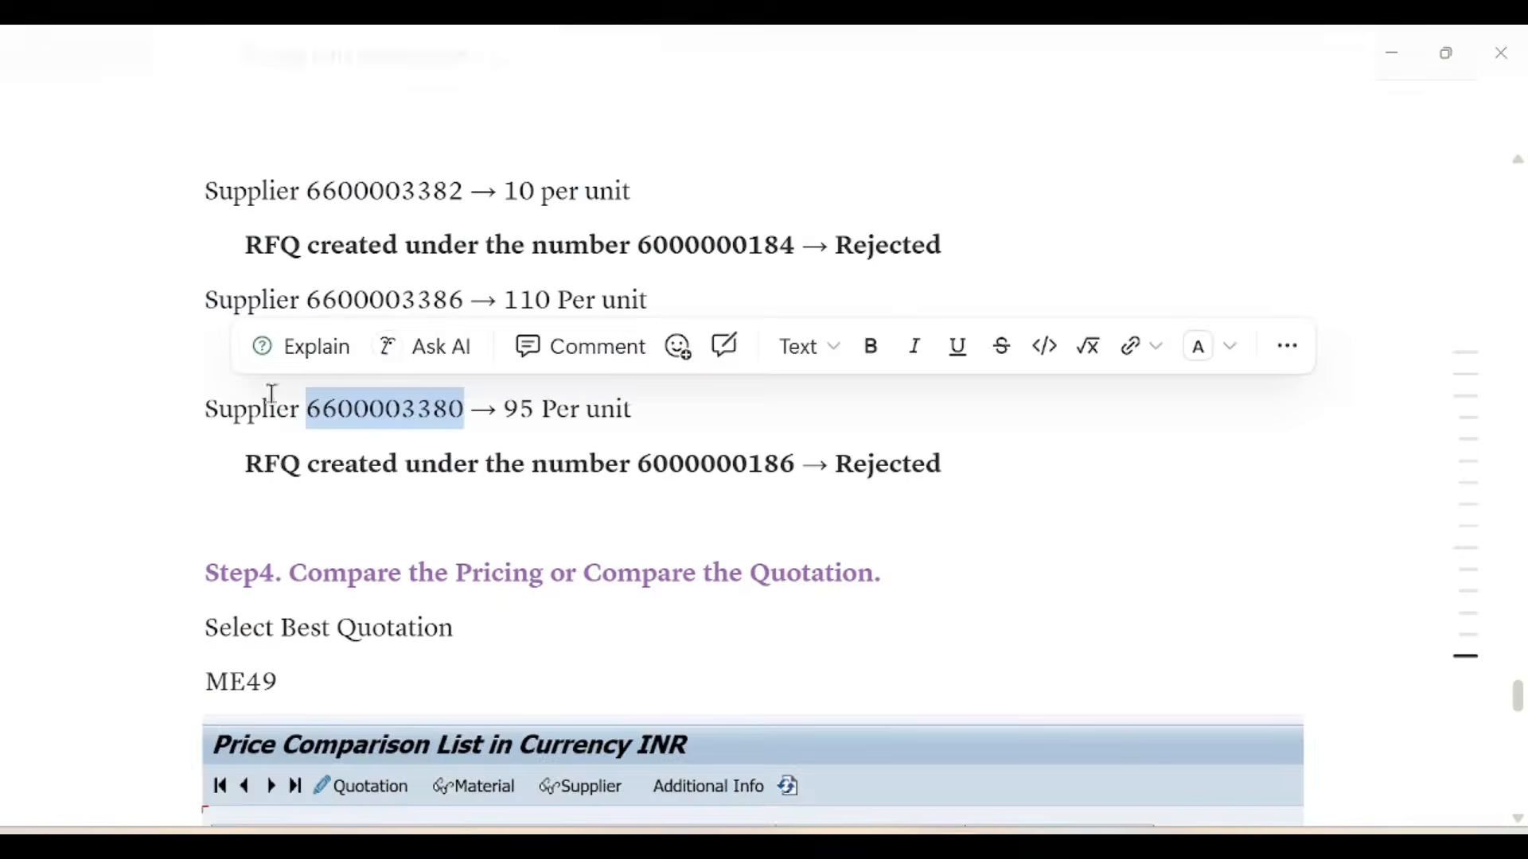
{"action": "left_click", "coordinate": [666, 527]}
{"action": "scroll", "coordinate": [557, 493], "scroll_direction": "up", "scroll_amount": 2}
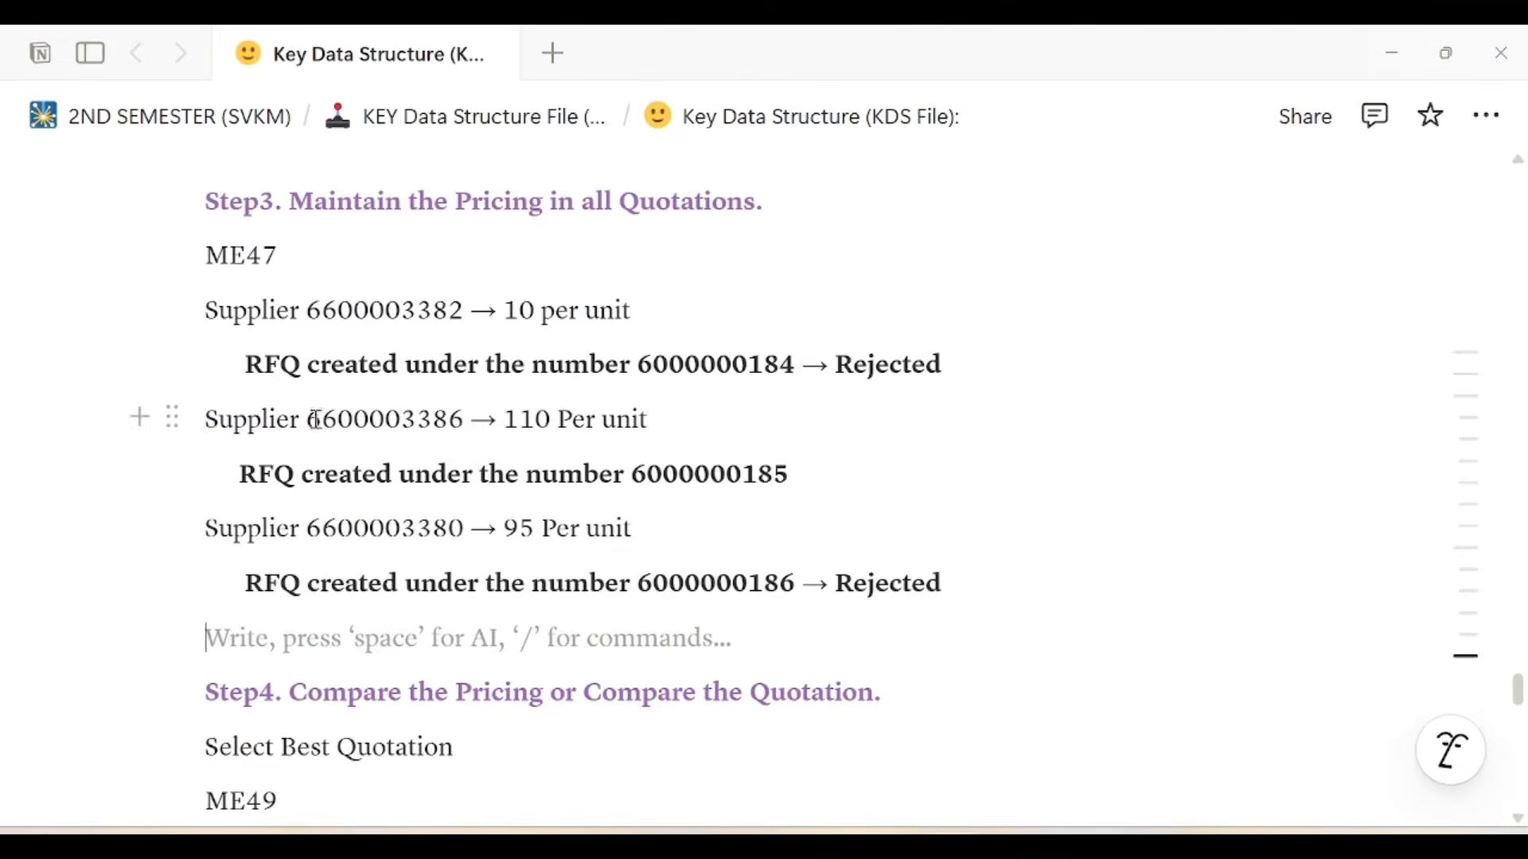
{"action": "left_click_drag", "start_coordinate": [310, 419], "coordinate": [634, 474]}
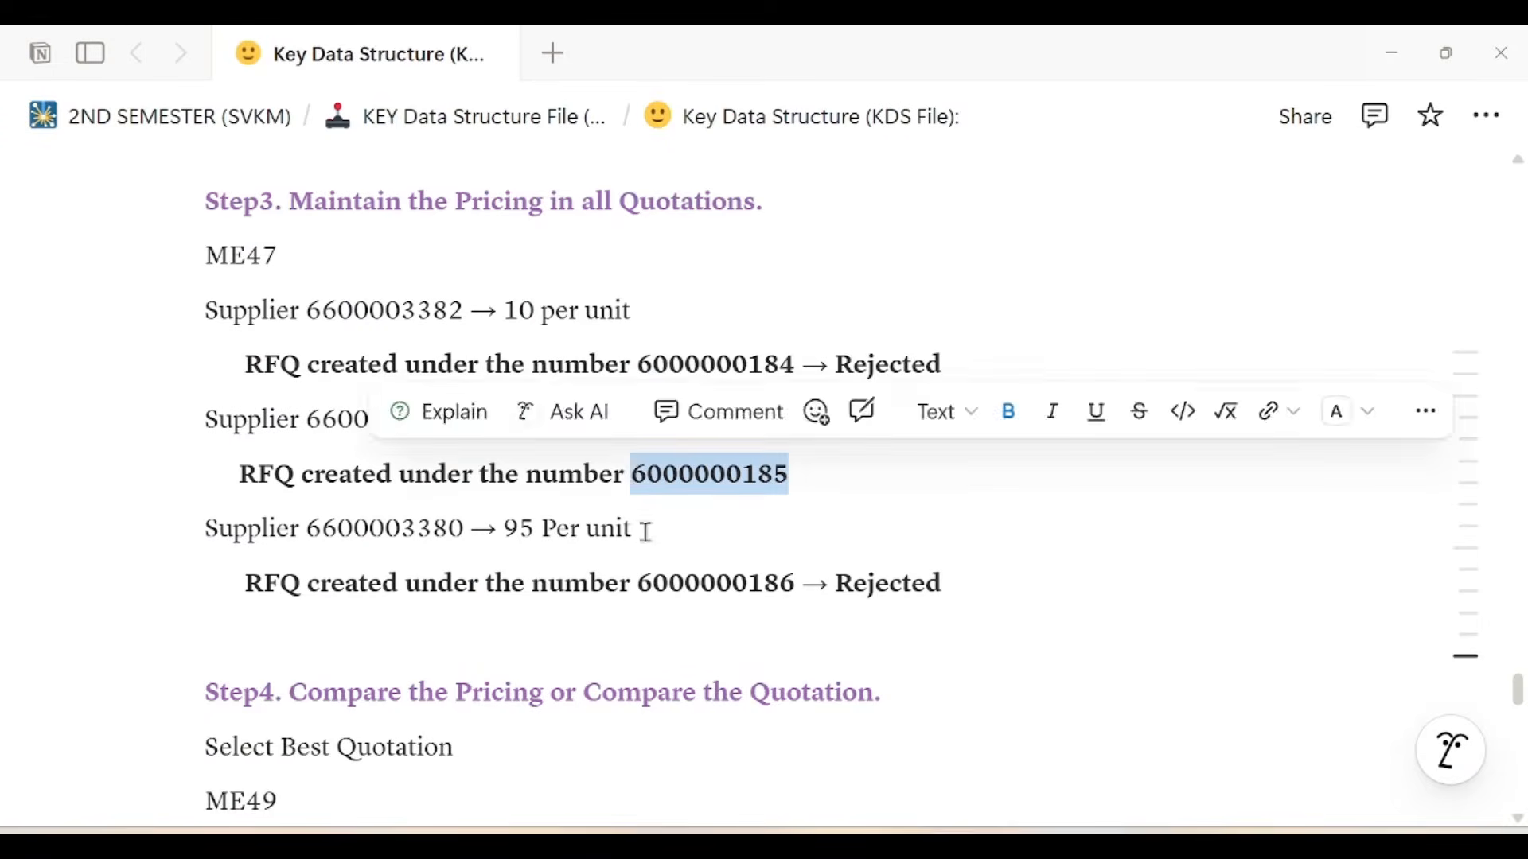
{"action": "scroll", "coordinate": [646, 530], "scroll_direction": "down", "scroll_amount": 10}
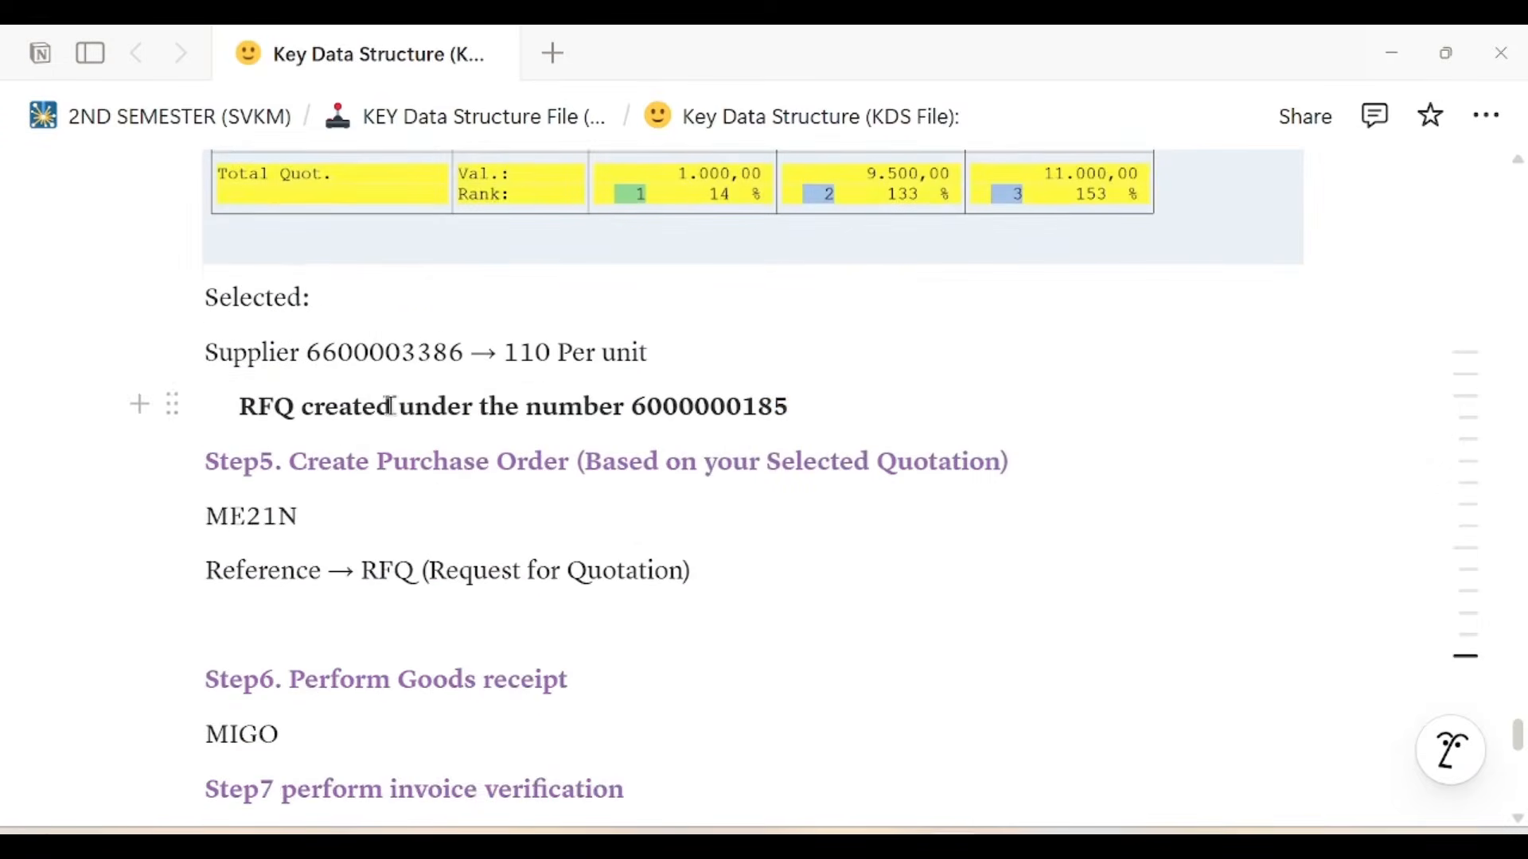
{"action": "scroll", "coordinate": [390, 406], "scroll_direction": "up", "scroll_amount": 2}
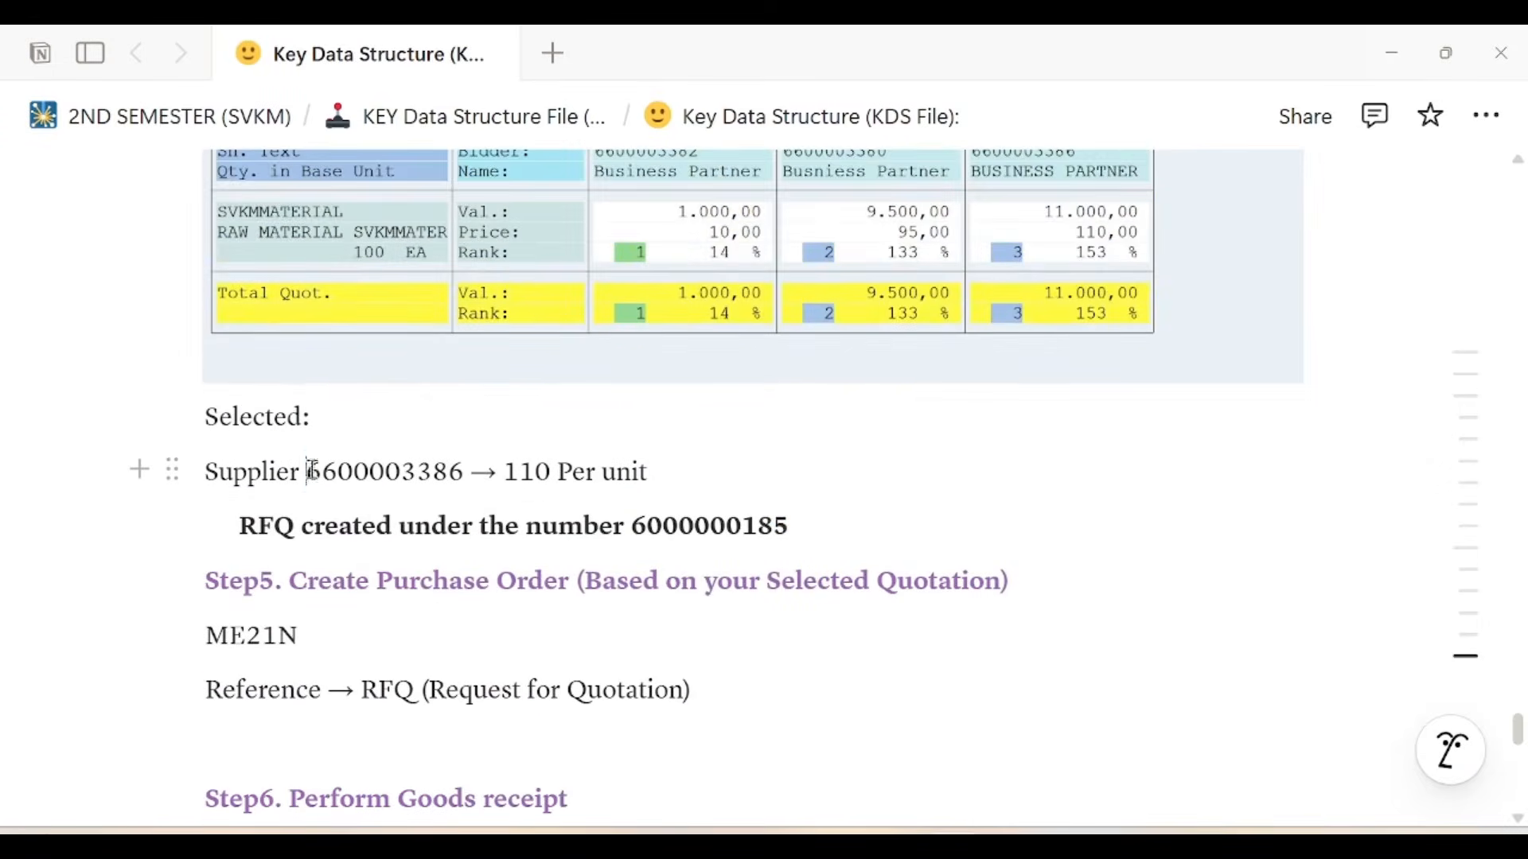
{"action": "left_click_drag", "start_coordinate": [312, 470], "coordinate": [458, 476]}
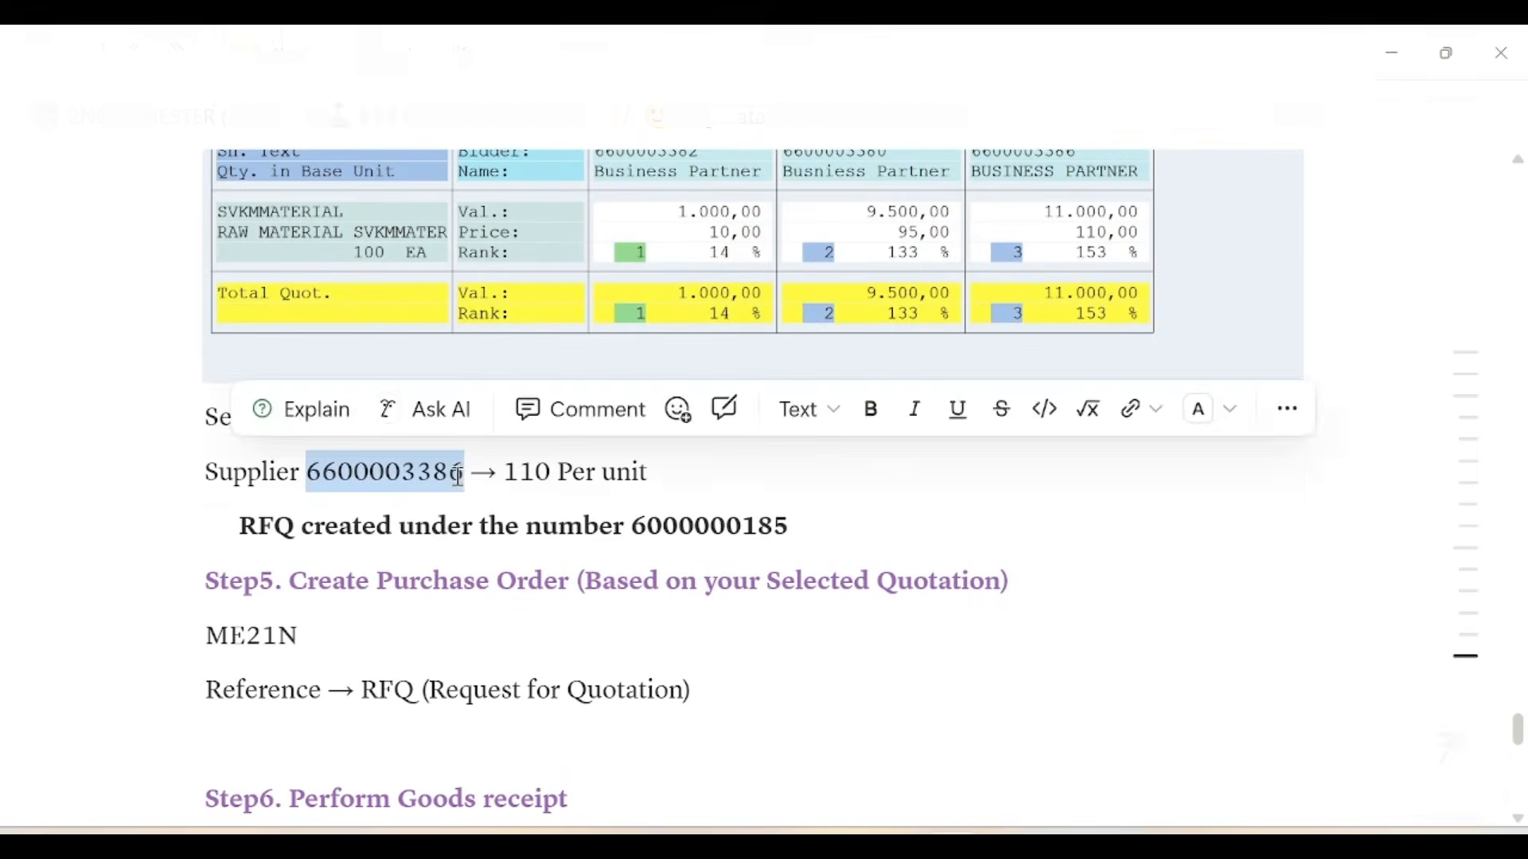
- Return to SAP, start a fresh purchase order with /nME21N and open the Requests for quotations selection from the document overview
{"action": "key", "text": "alt+Tab"}
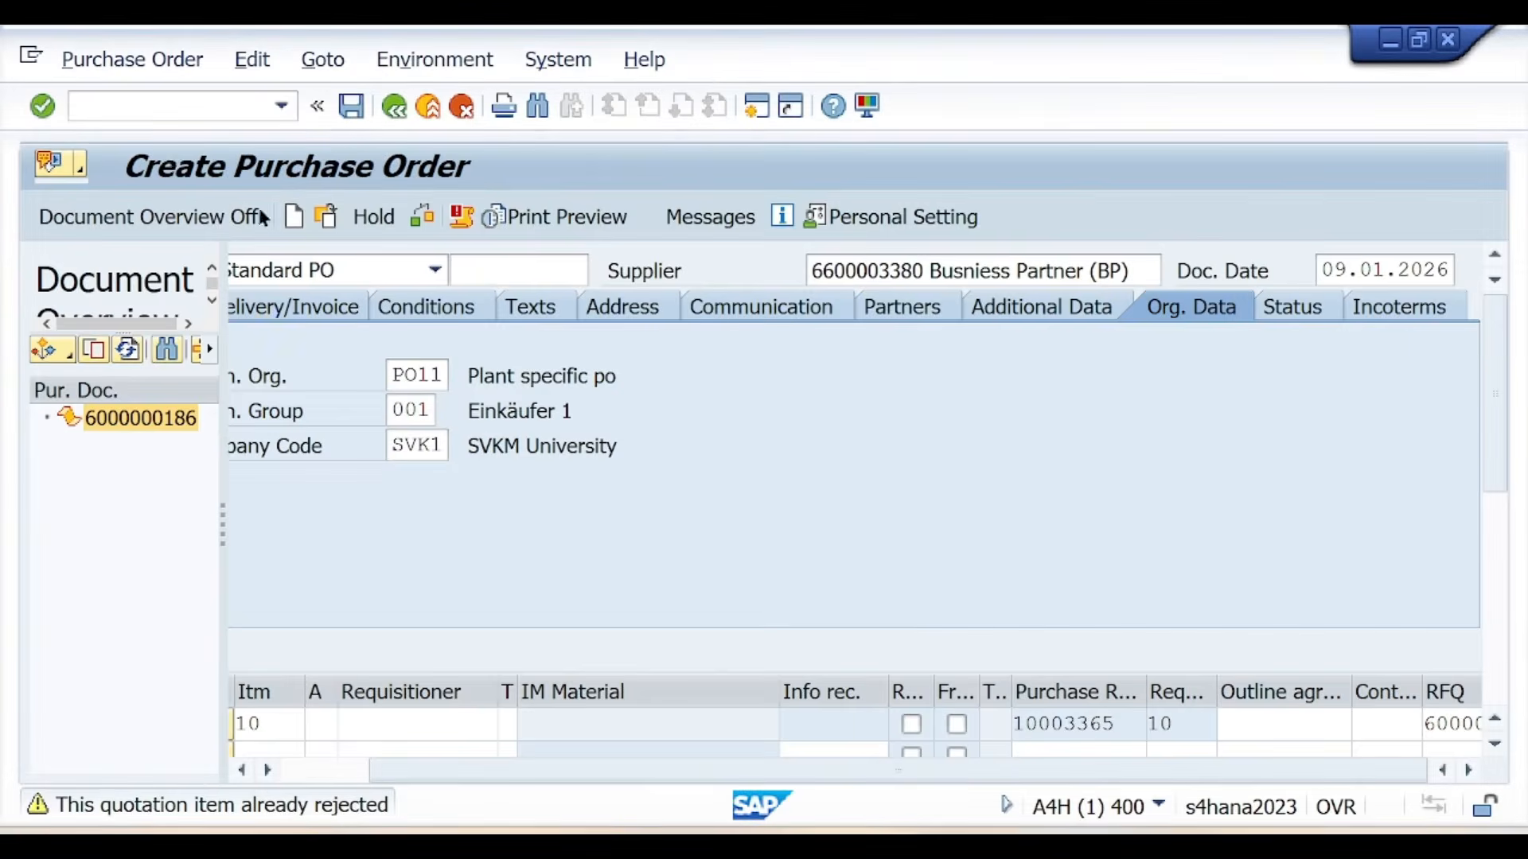
{"action": "left_click", "coordinate": [152, 96]}
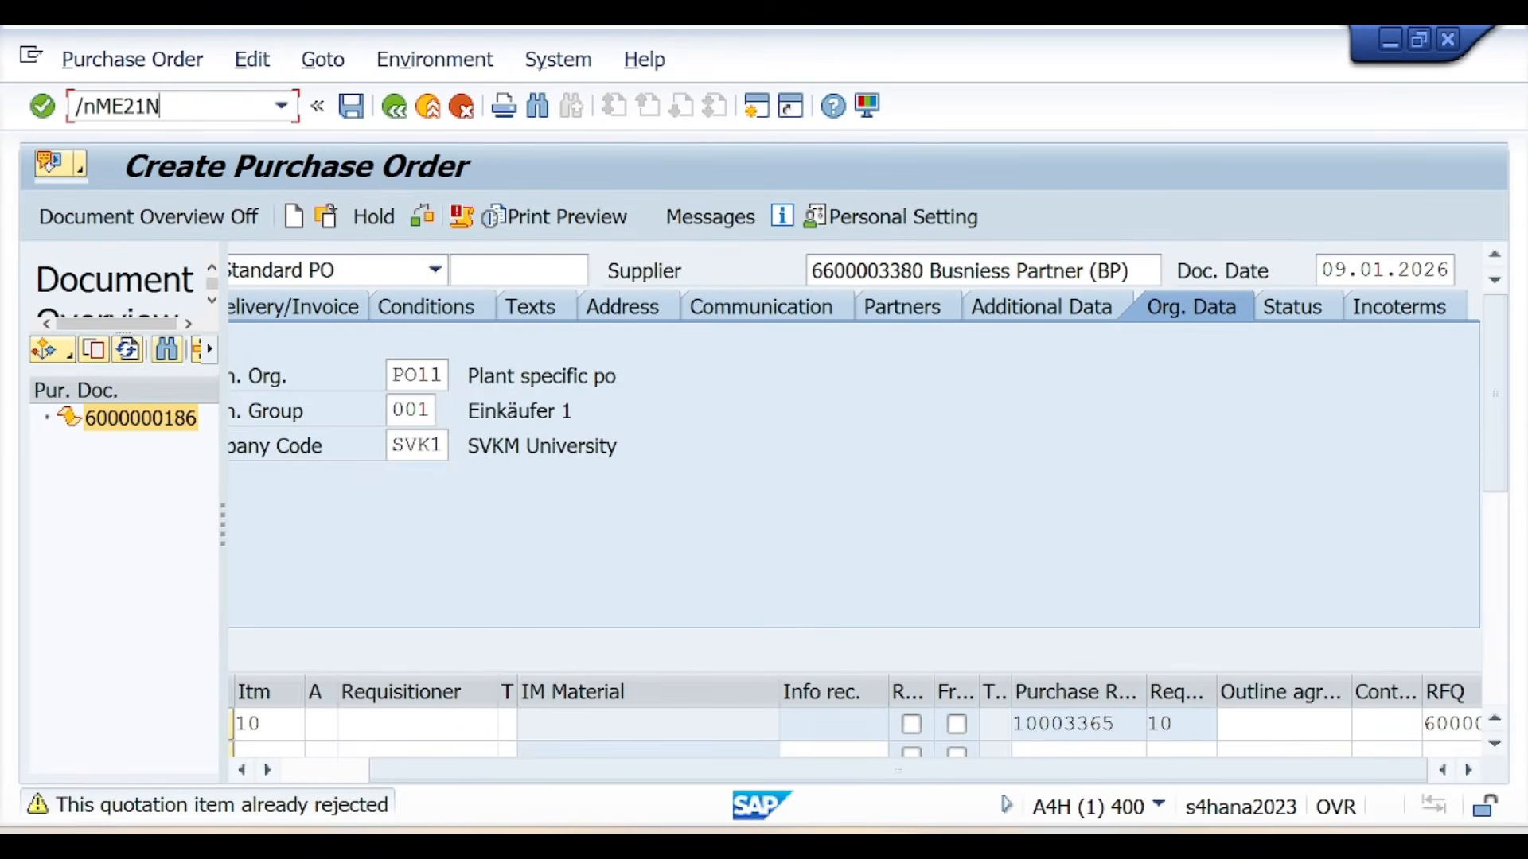
{"action": "key", "text": "Return"}
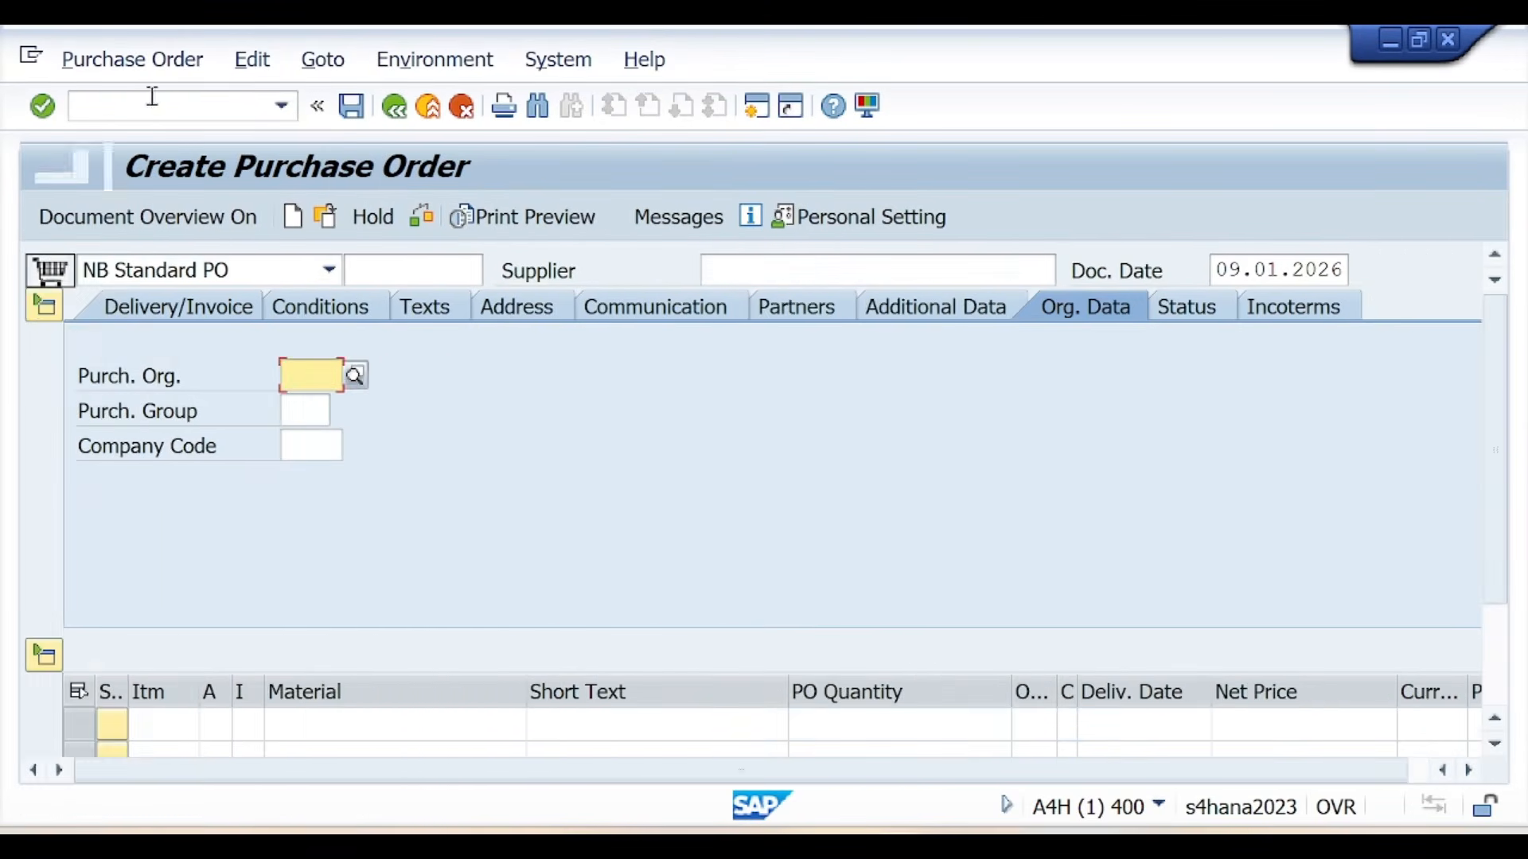
{"action": "left_click", "coordinate": [130, 217]}
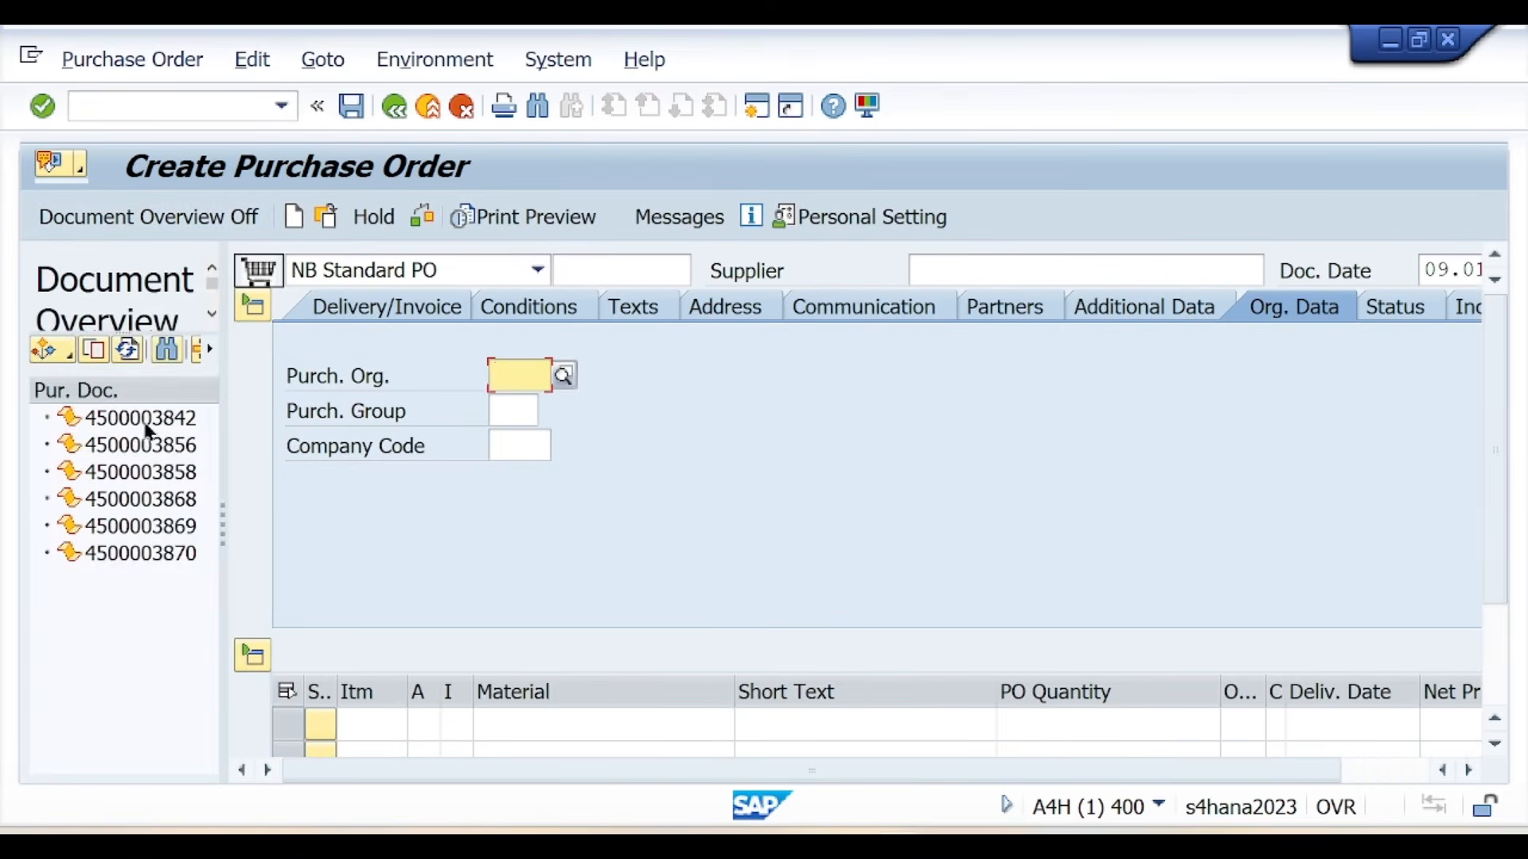
{"action": "left_click", "coordinate": [55, 350]}
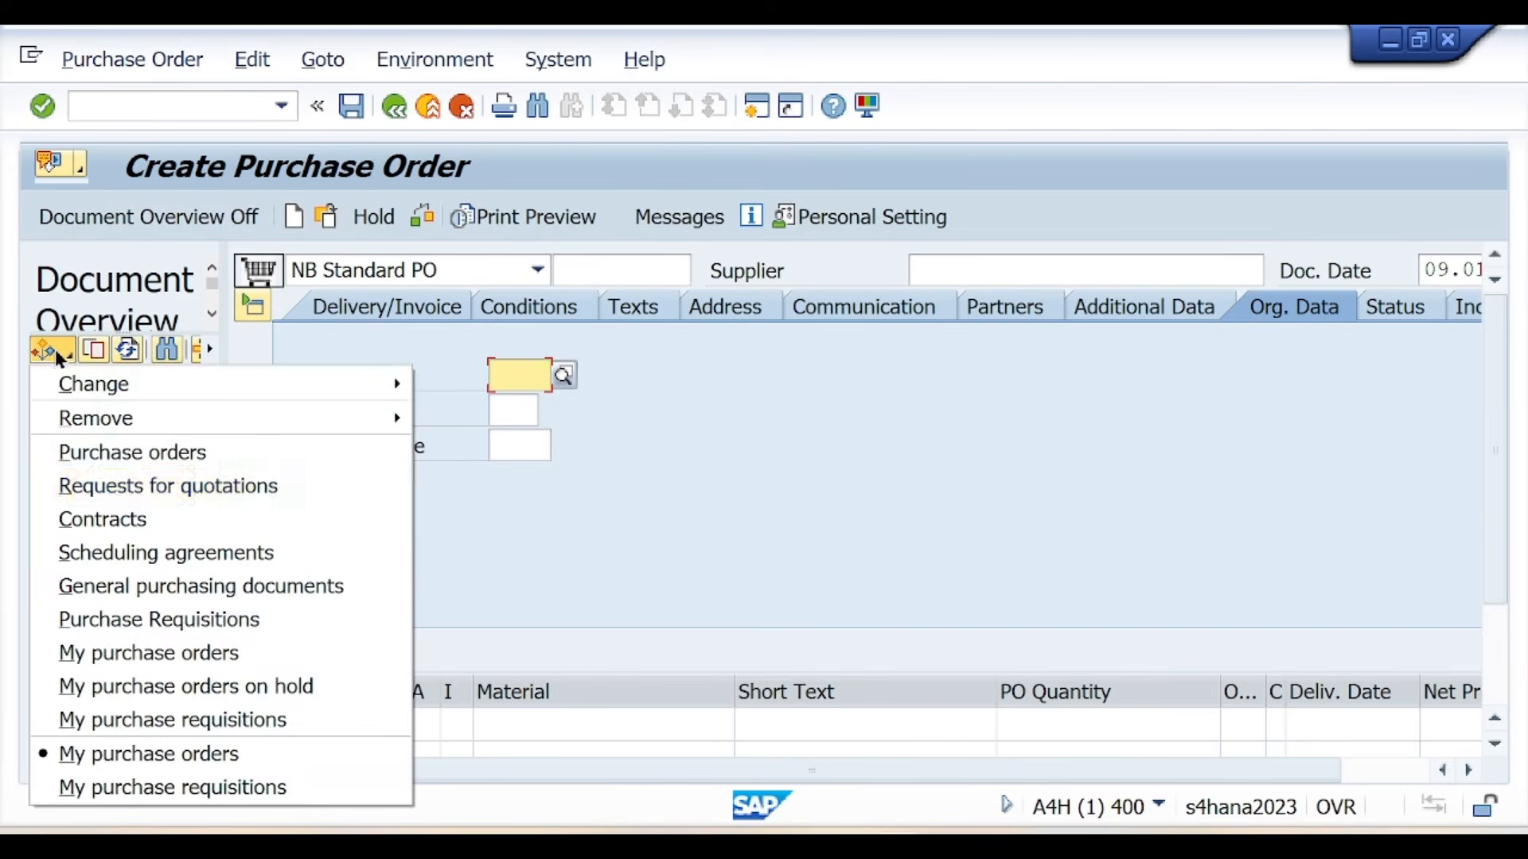
{"action": "left_click", "coordinate": [143, 500]}
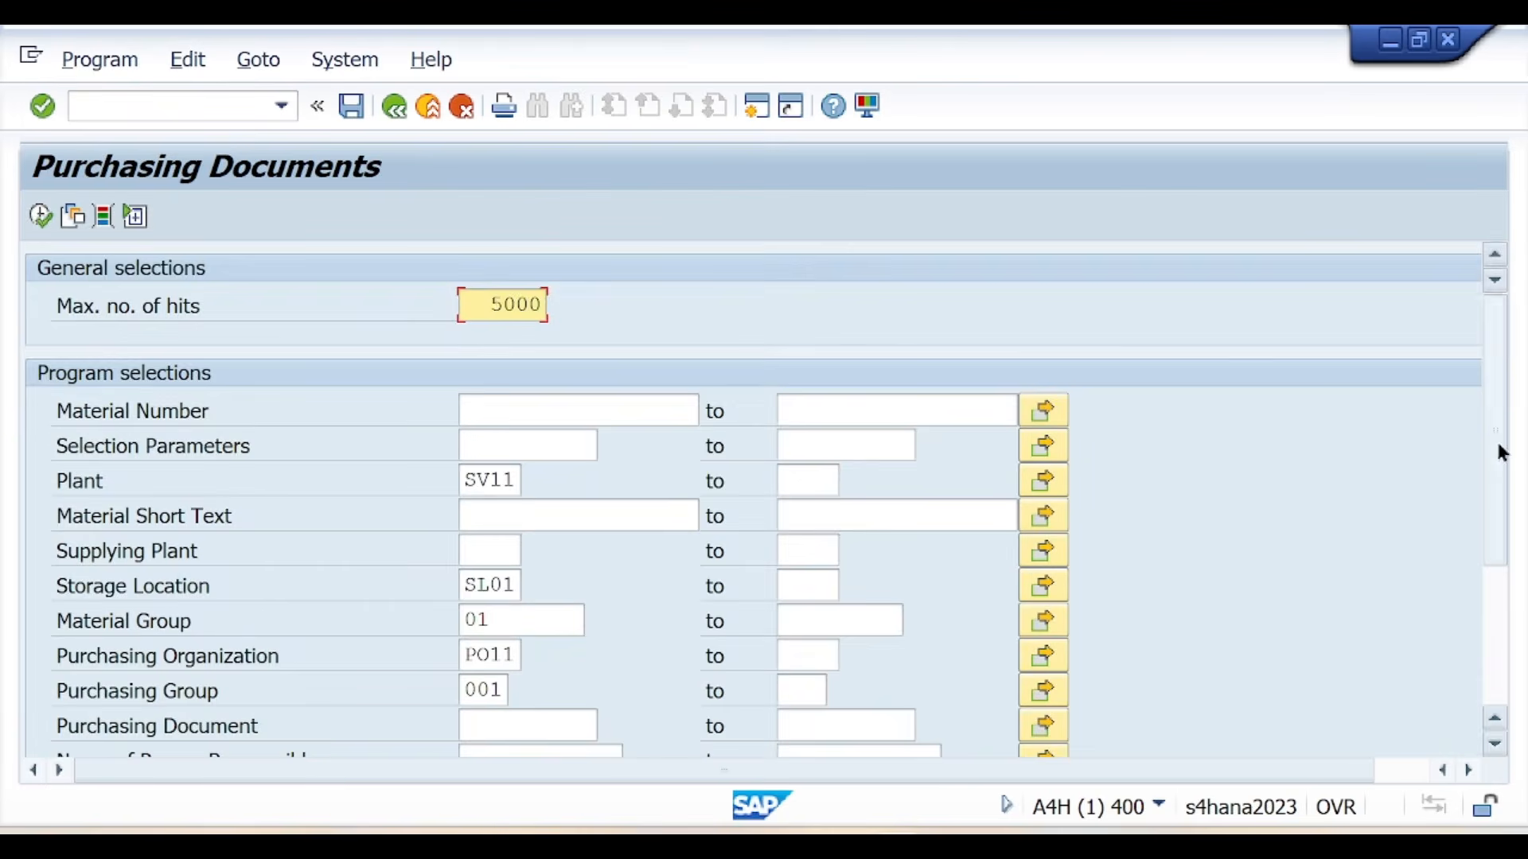
- Replace the Vendor filter with the copied number of the selected 110 per unit supplier
{"action": "left_click_drag", "start_coordinate": [1496, 446], "coordinate": [1496, 580]}
{"action": "left_click_drag", "start_coordinate": [464, 678], "coordinate": [627, 682]}
{"action": "key", "text": "ctrl+v"}
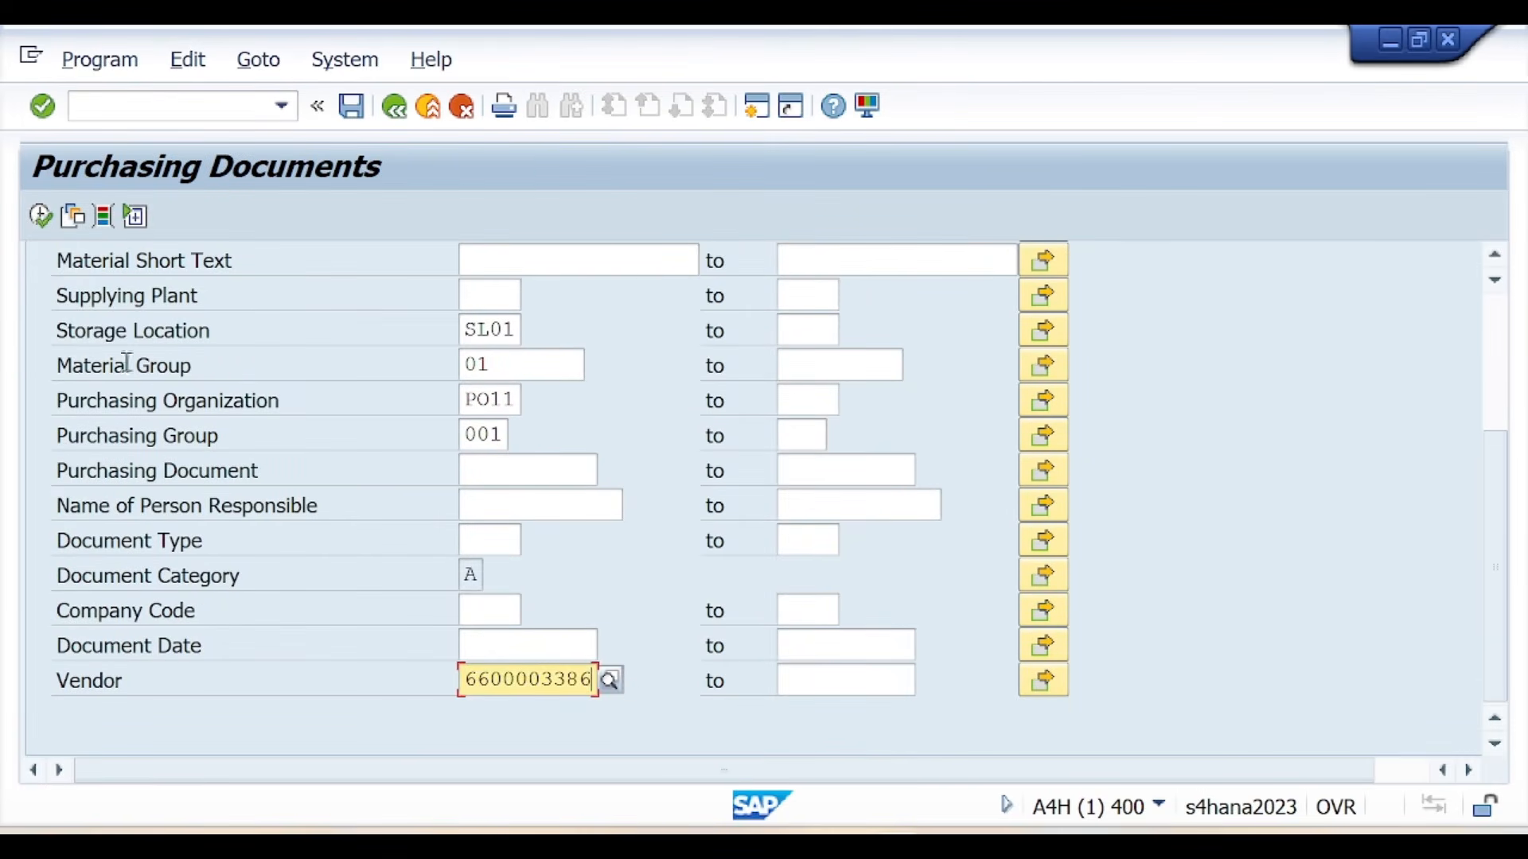
- Run the purchasing document selection and adopt the 110 per unit supplier's RFQ into the purchase order
{"action": "left_click", "coordinate": [39, 215]}
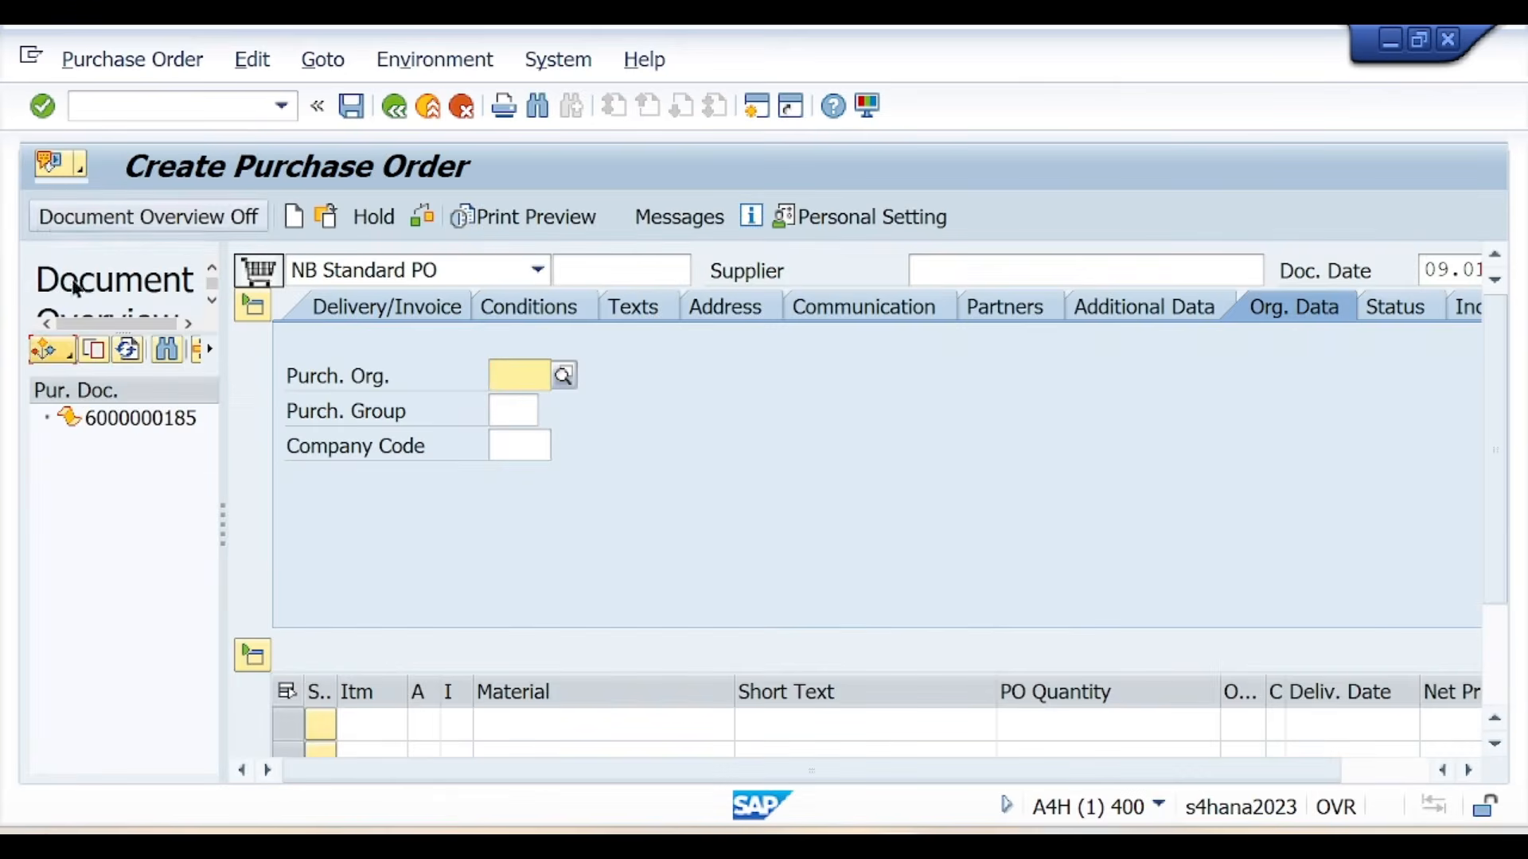
{"action": "left_click", "coordinate": [136, 430]}
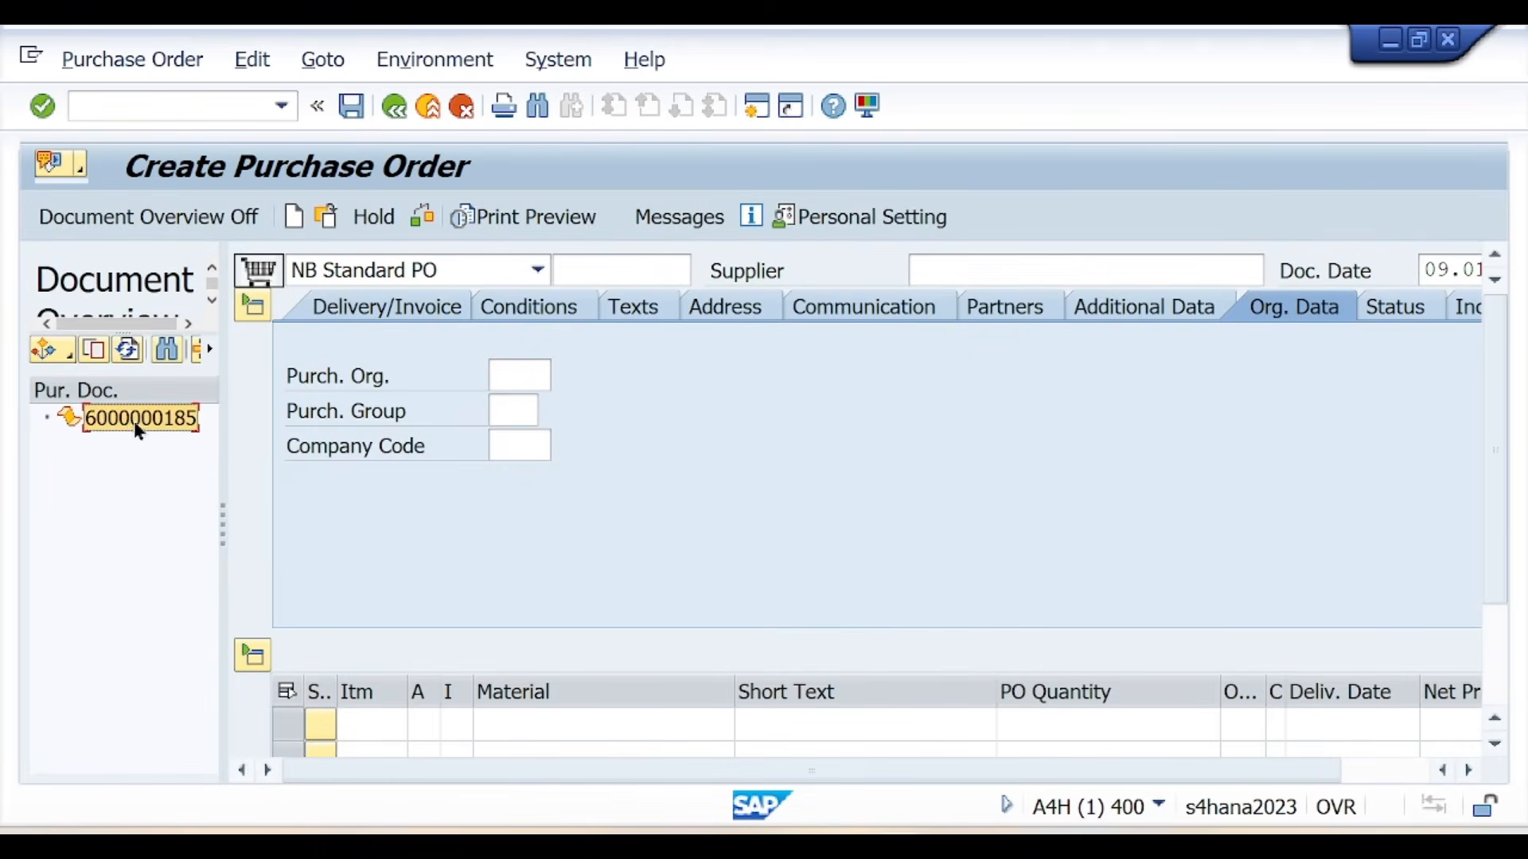
{"action": "left_click", "coordinate": [102, 345]}
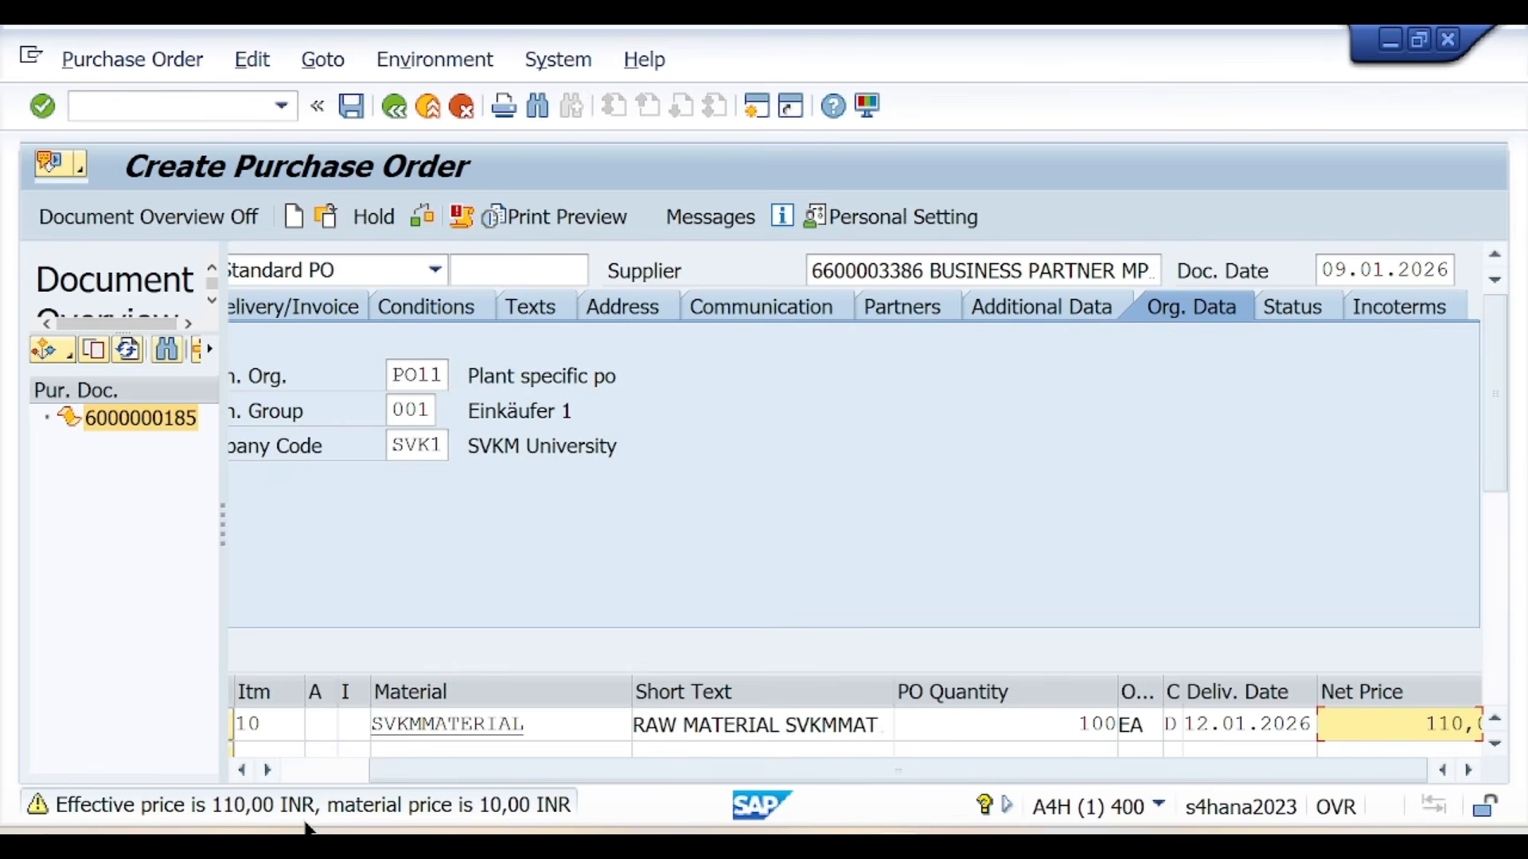
- Check the purchase order for system messages and review its header and item data
{"action": "left_click", "coordinate": [429, 220]}
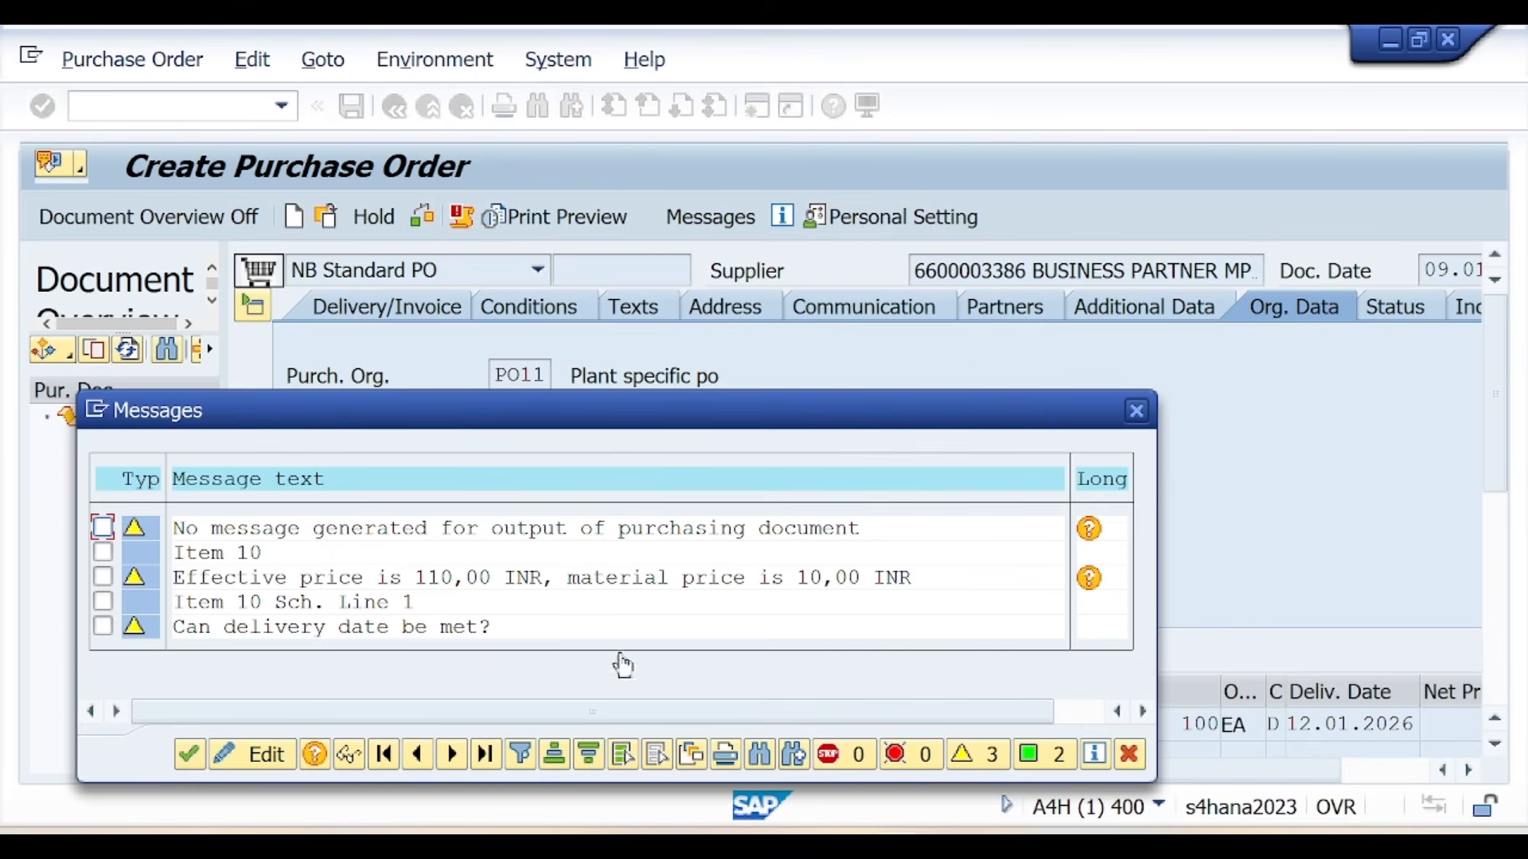
{"action": "left_click", "coordinate": [188, 752]}
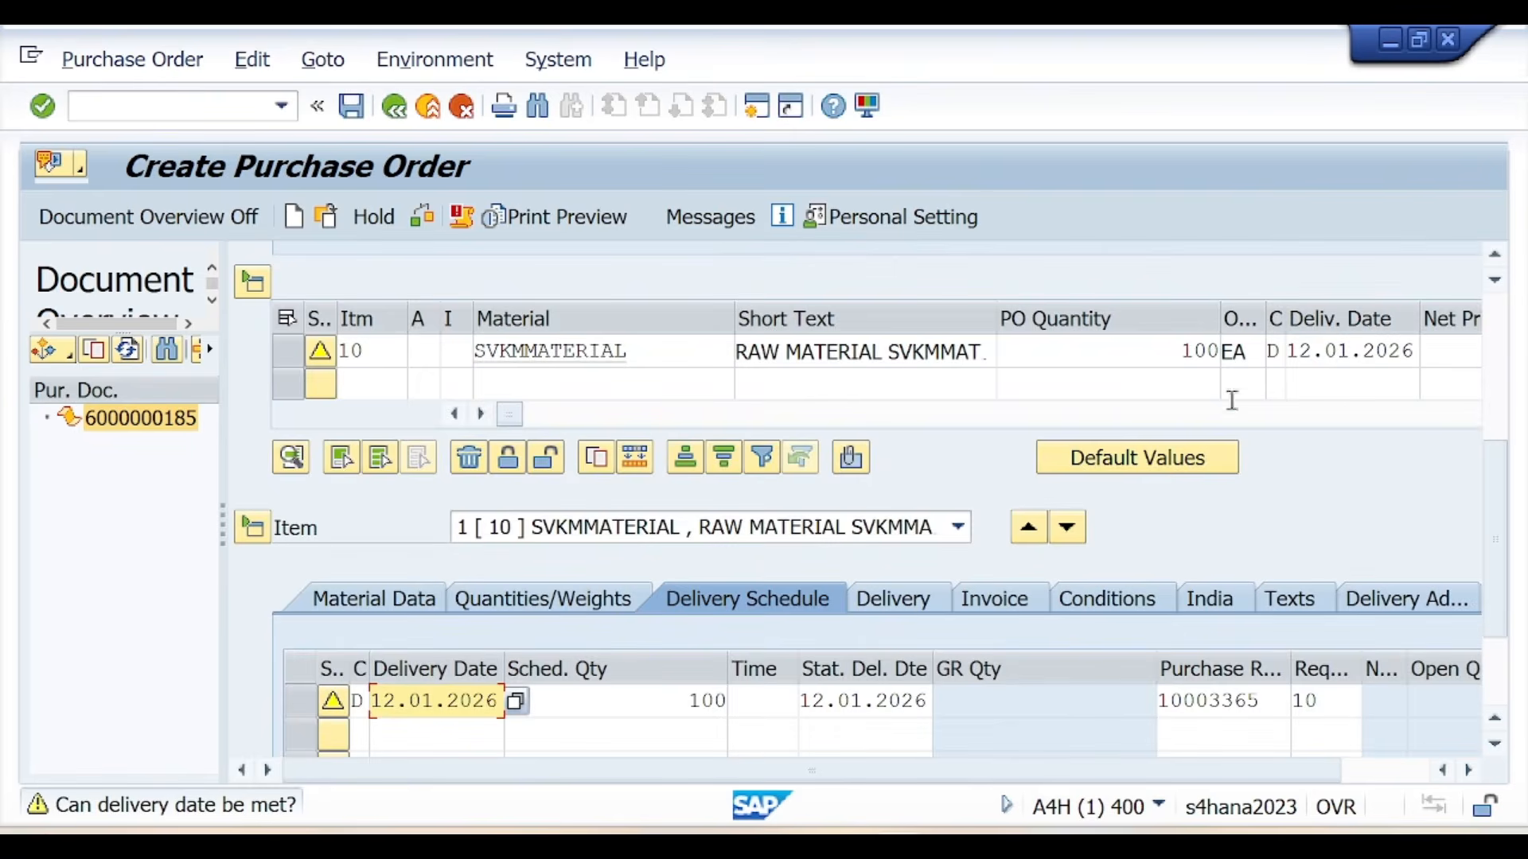
{"action": "scroll", "coordinate": [833, 498], "scroll_direction": "up", "scroll_amount": 3}
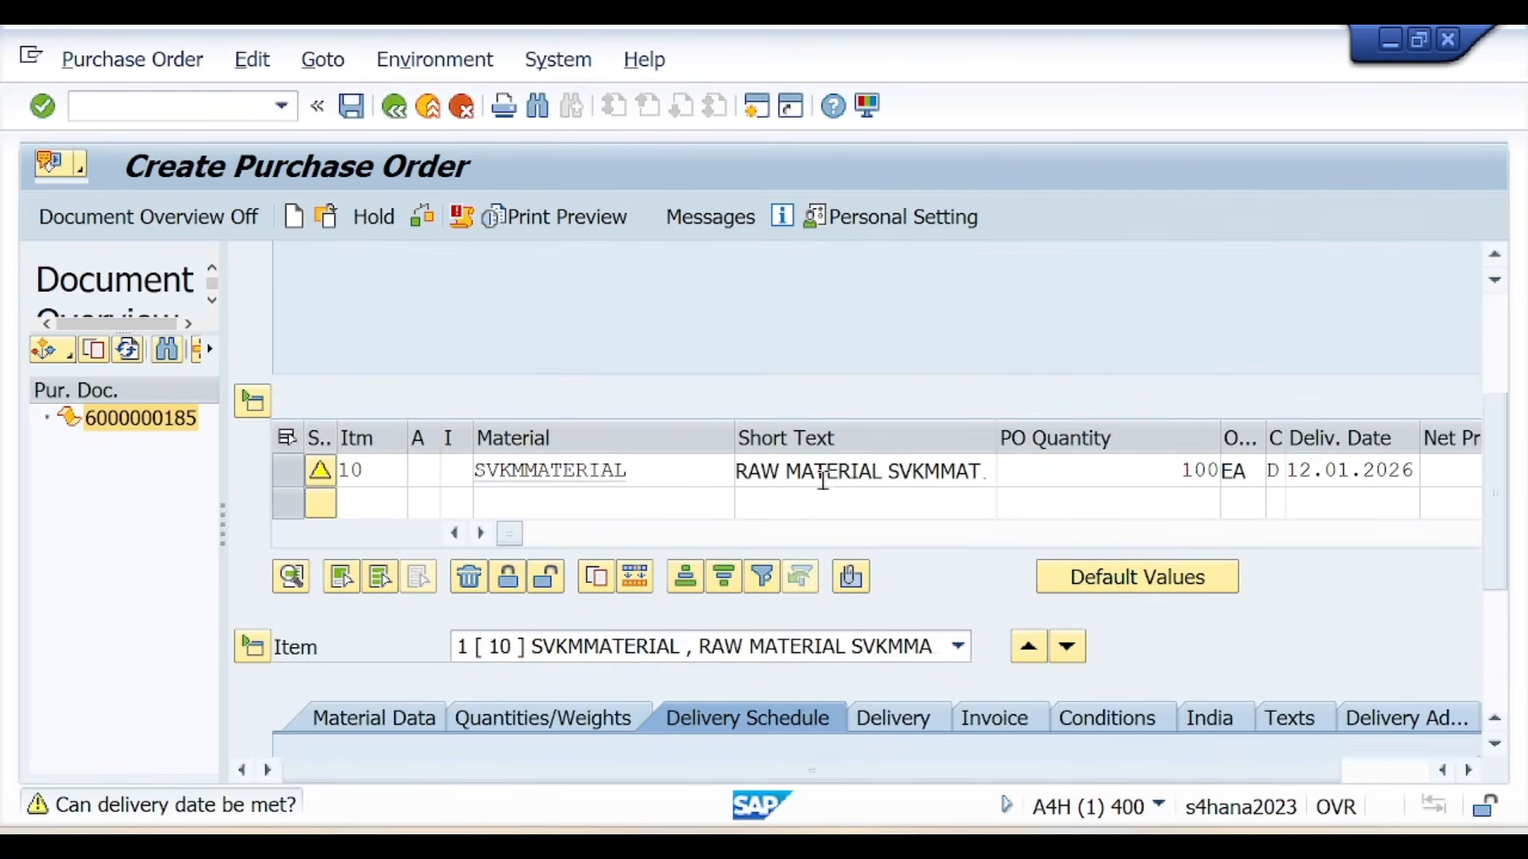
{"action": "scroll", "coordinate": [823, 480], "scroll_direction": "up", "scroll_amount": 5}
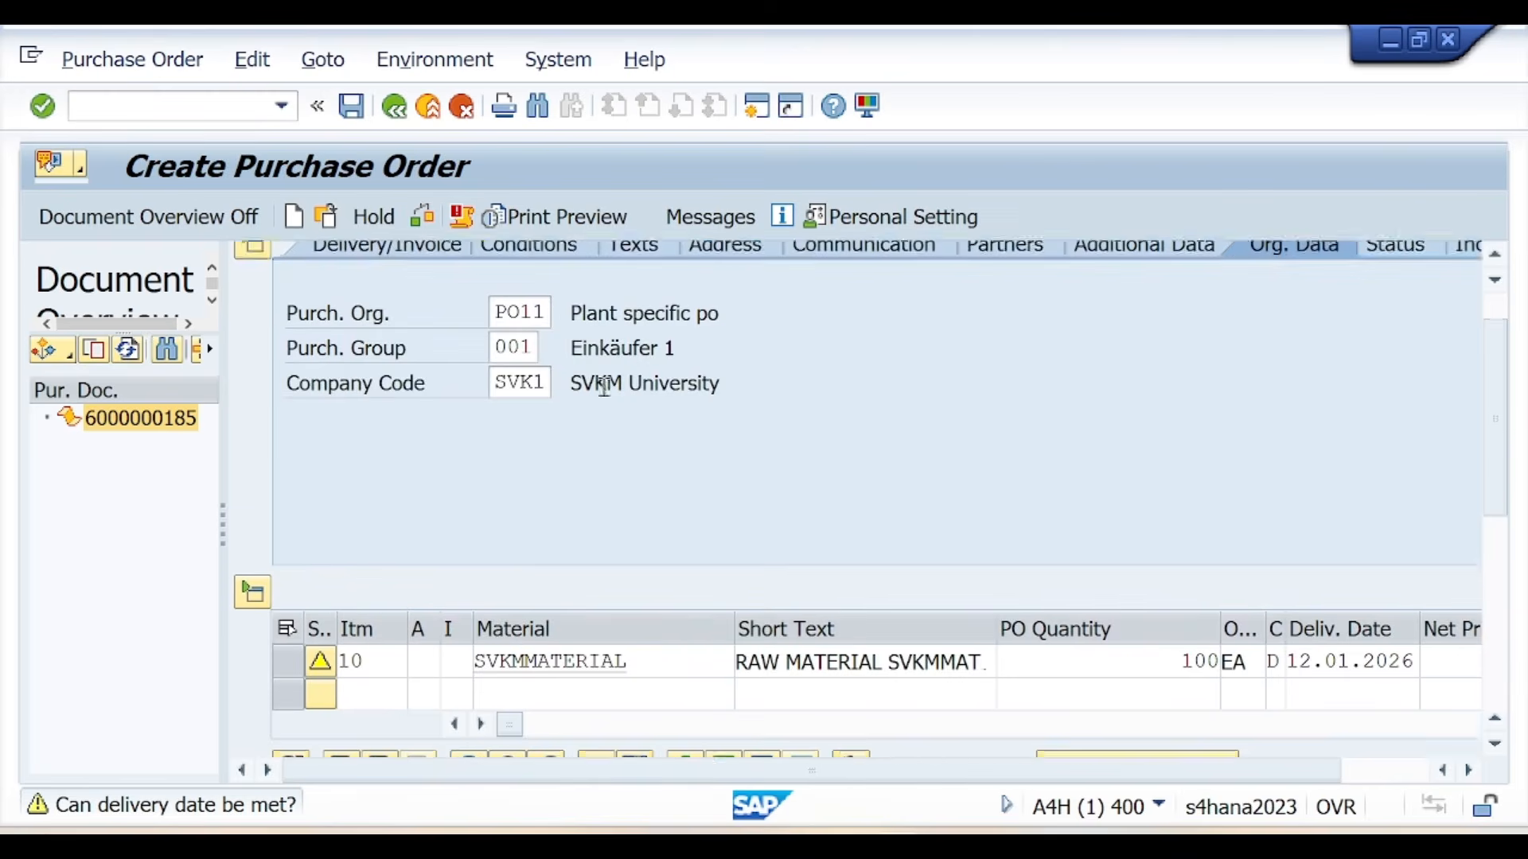
{"action": "scroll", "coordinate": [604, 388], "scroll_direction": "up", "scroll_amount": 2}
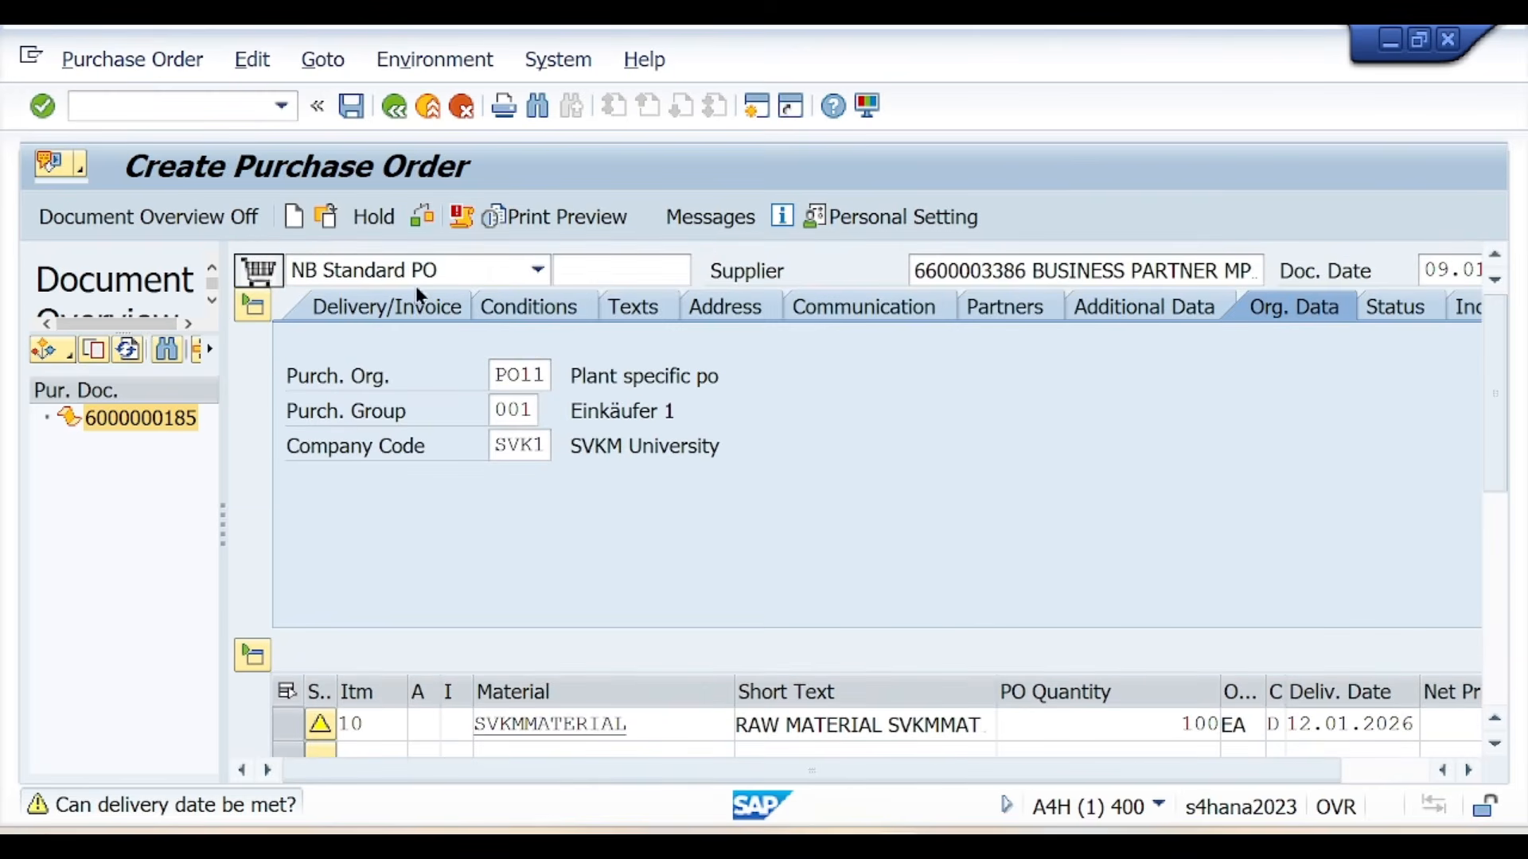
{"action": "left_click", "coordinate": [422, 217]}
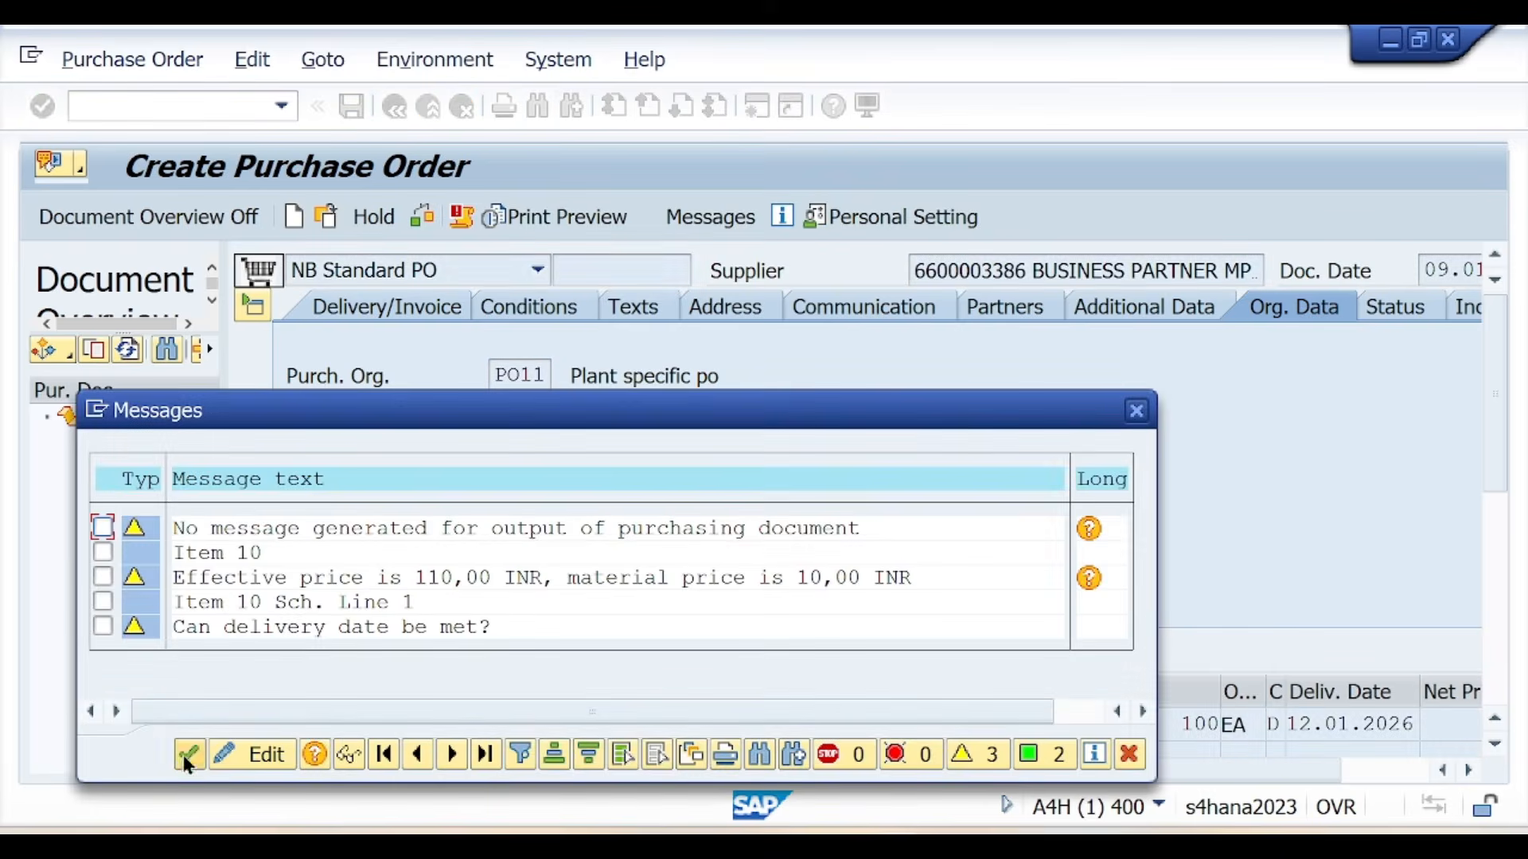
{"action": "left_click", "coordinate": [178, 746]}
{"action": "left_click", "coordinate": [353, 108]}
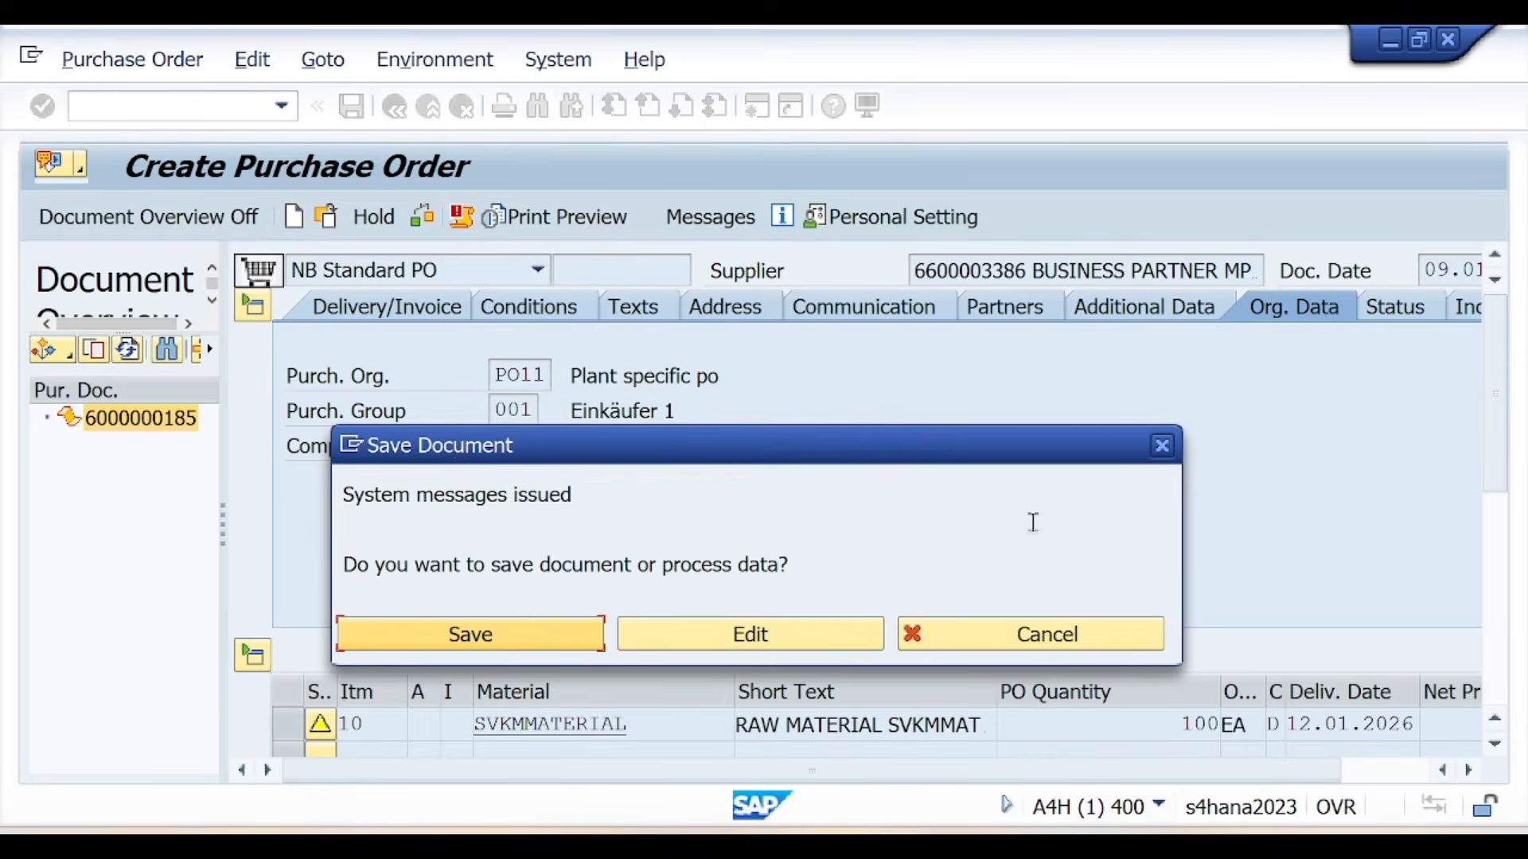
{"action": "left_click", "coordinate": [1162, 447]}
- Set the tax code to T0 in the invoice details of item 10, SVKMMATERIAL
{"action": "scroll", "coordinate": [1492, 450], "scroll_direction": "down", "scroll_amount": 3}
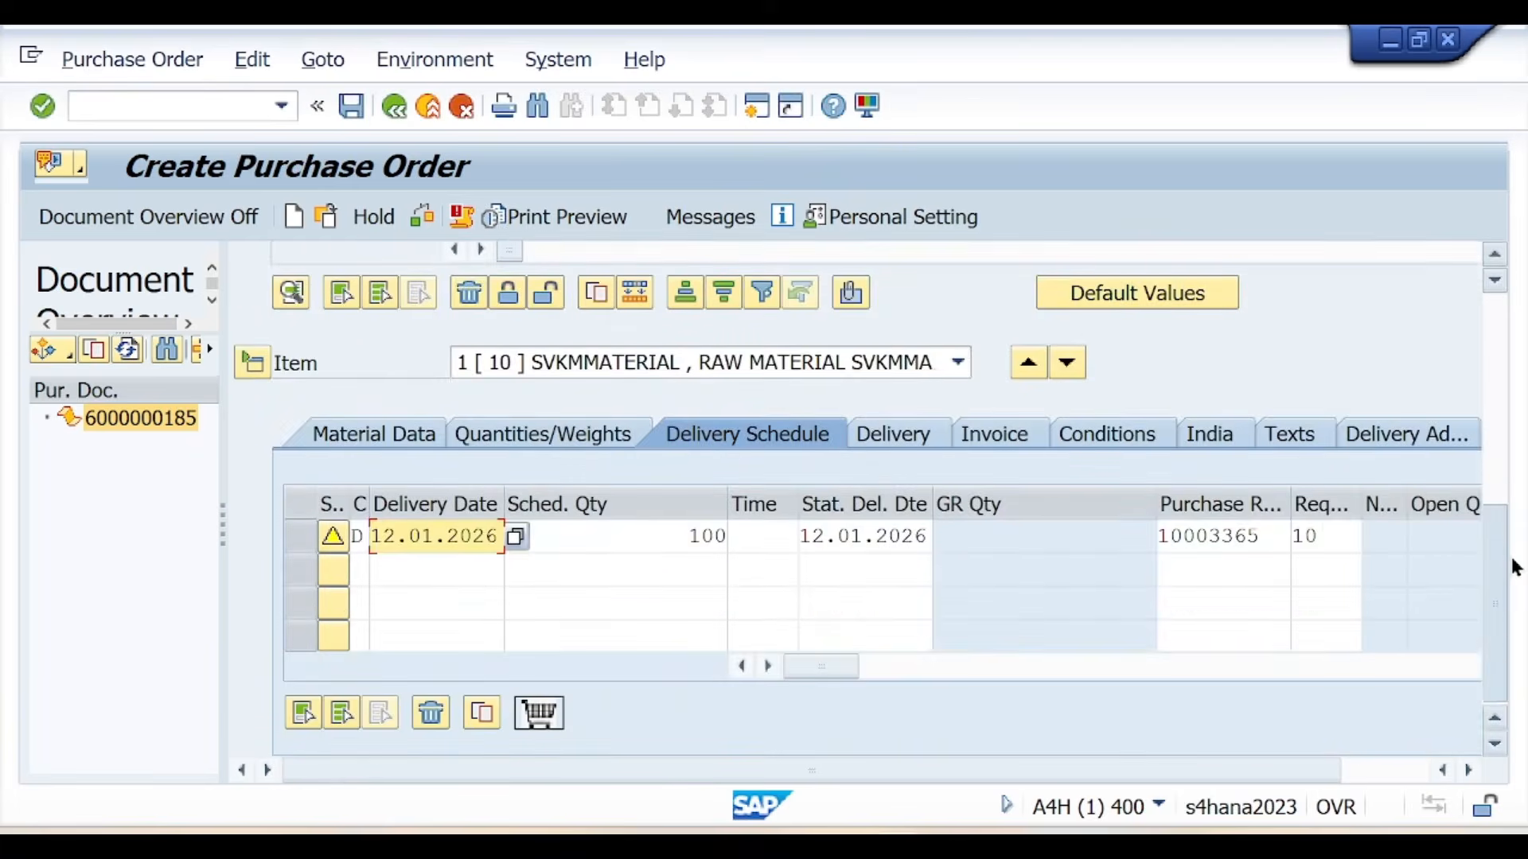
{"action": "left_click", "coordinate": [1016, 437]}
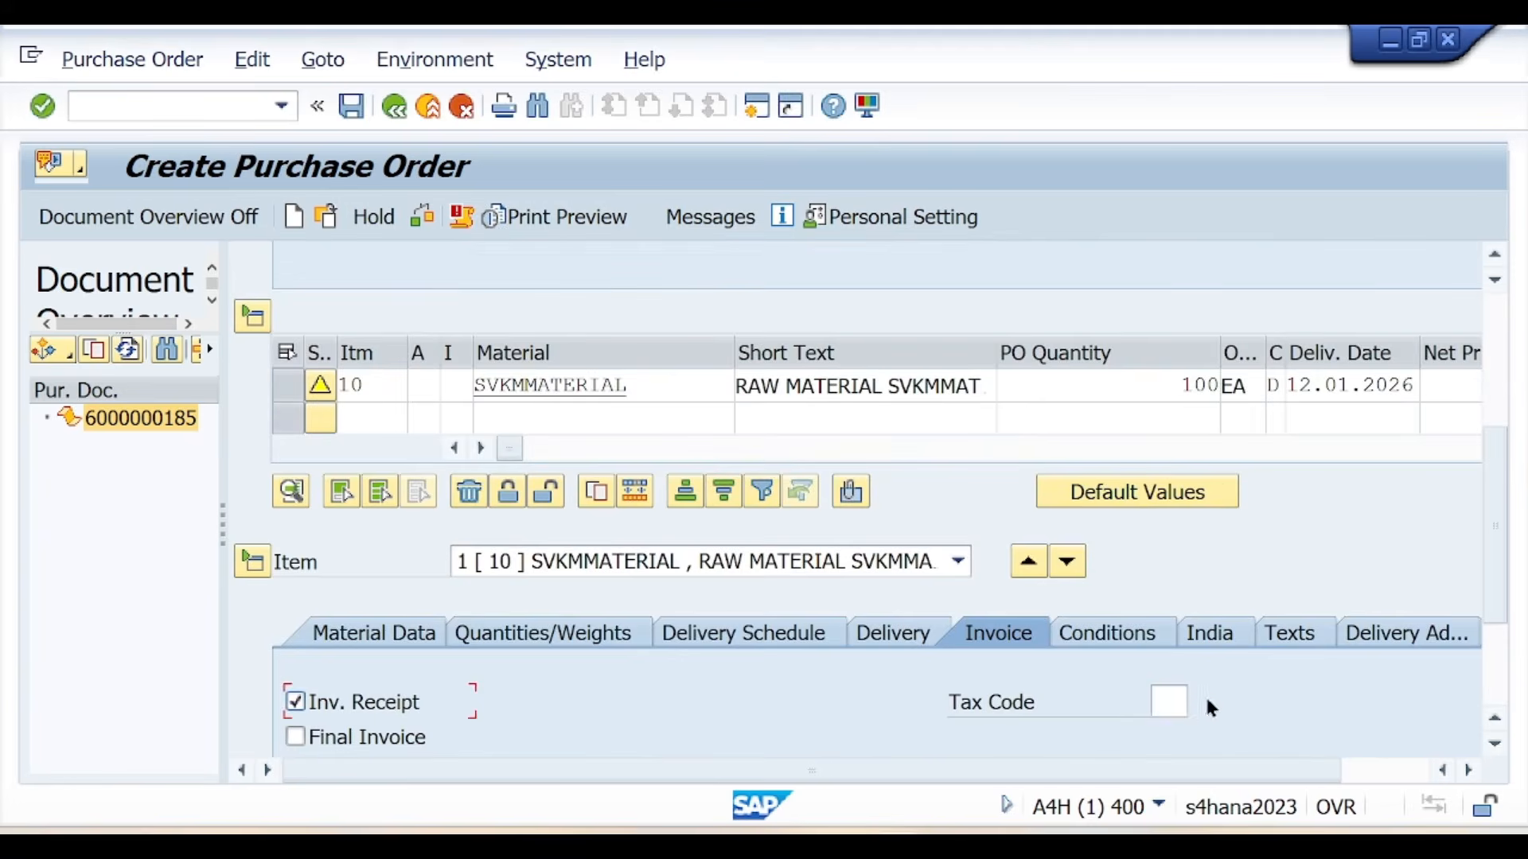
{"action": "left_click", "coordinate": [1170, 703]}
{"action": "left_click", "coordinate": [1201, 702]}
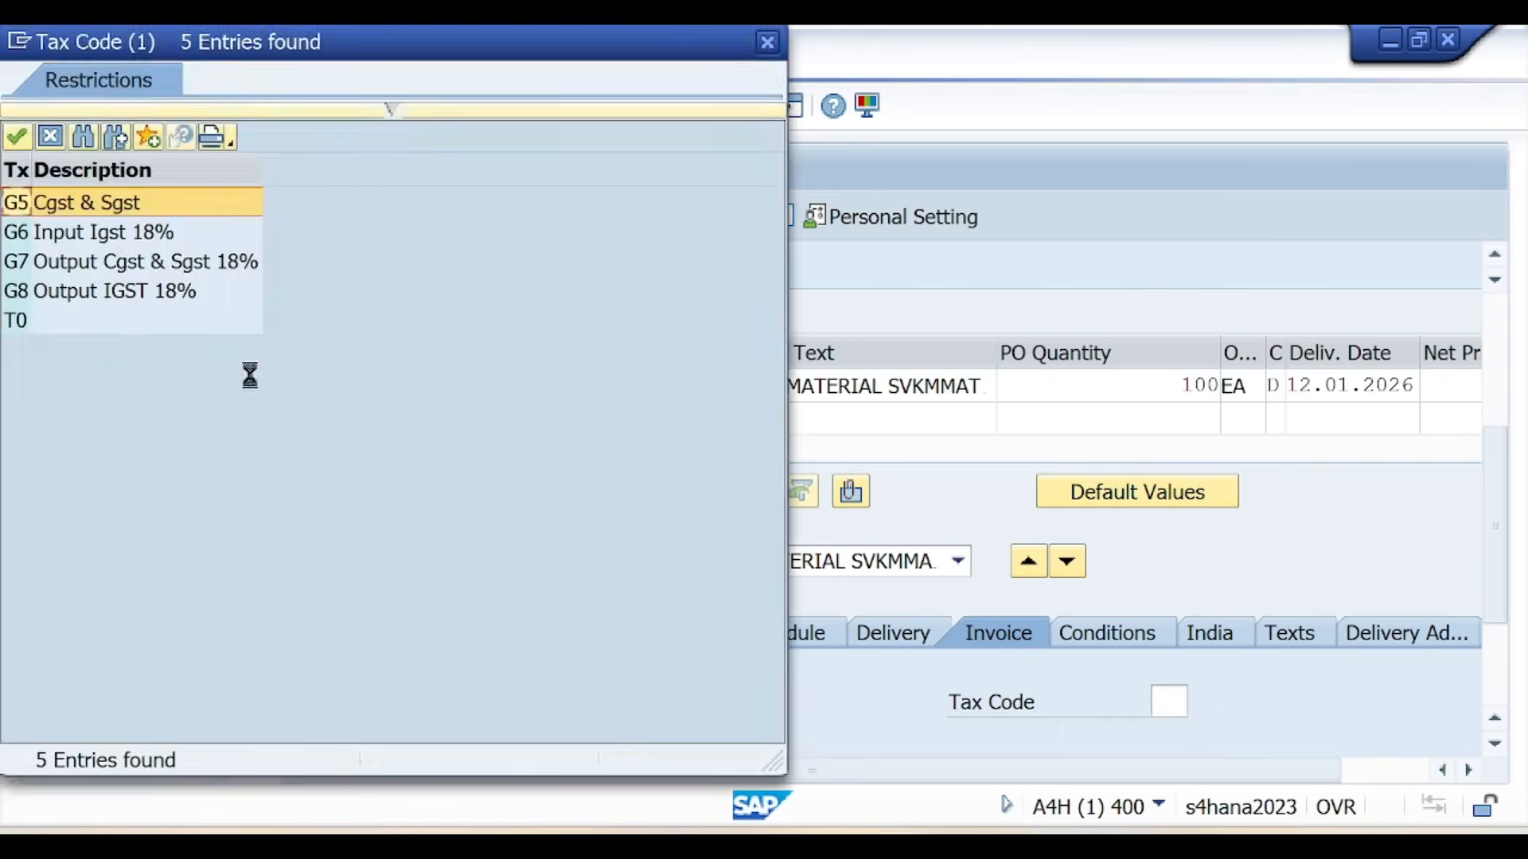
{"action": "double_click", "coordinate": [103, 319]}
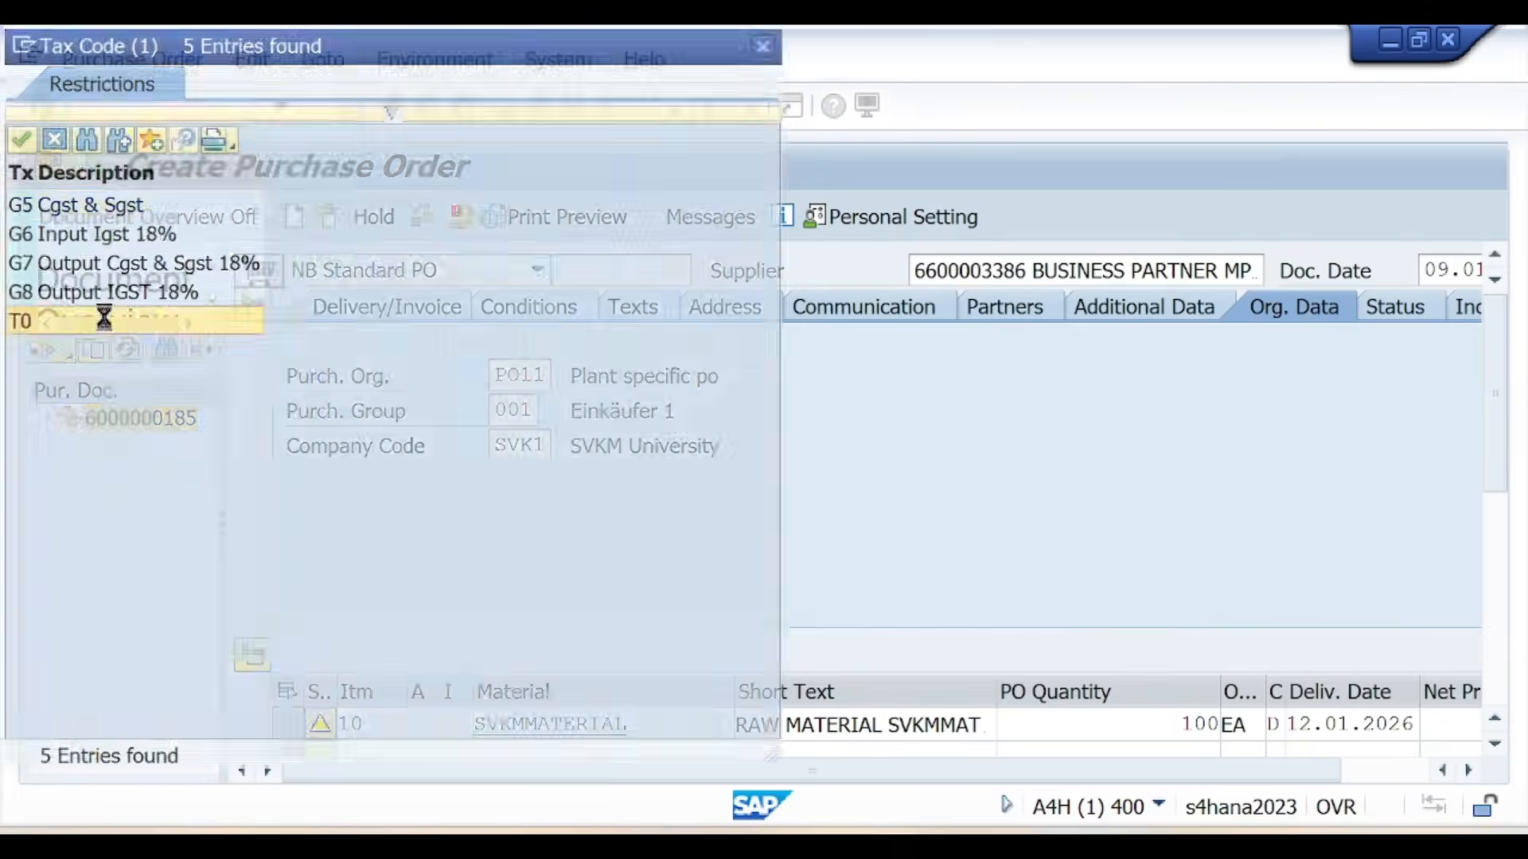
{"action": "key", "text": "Return"}
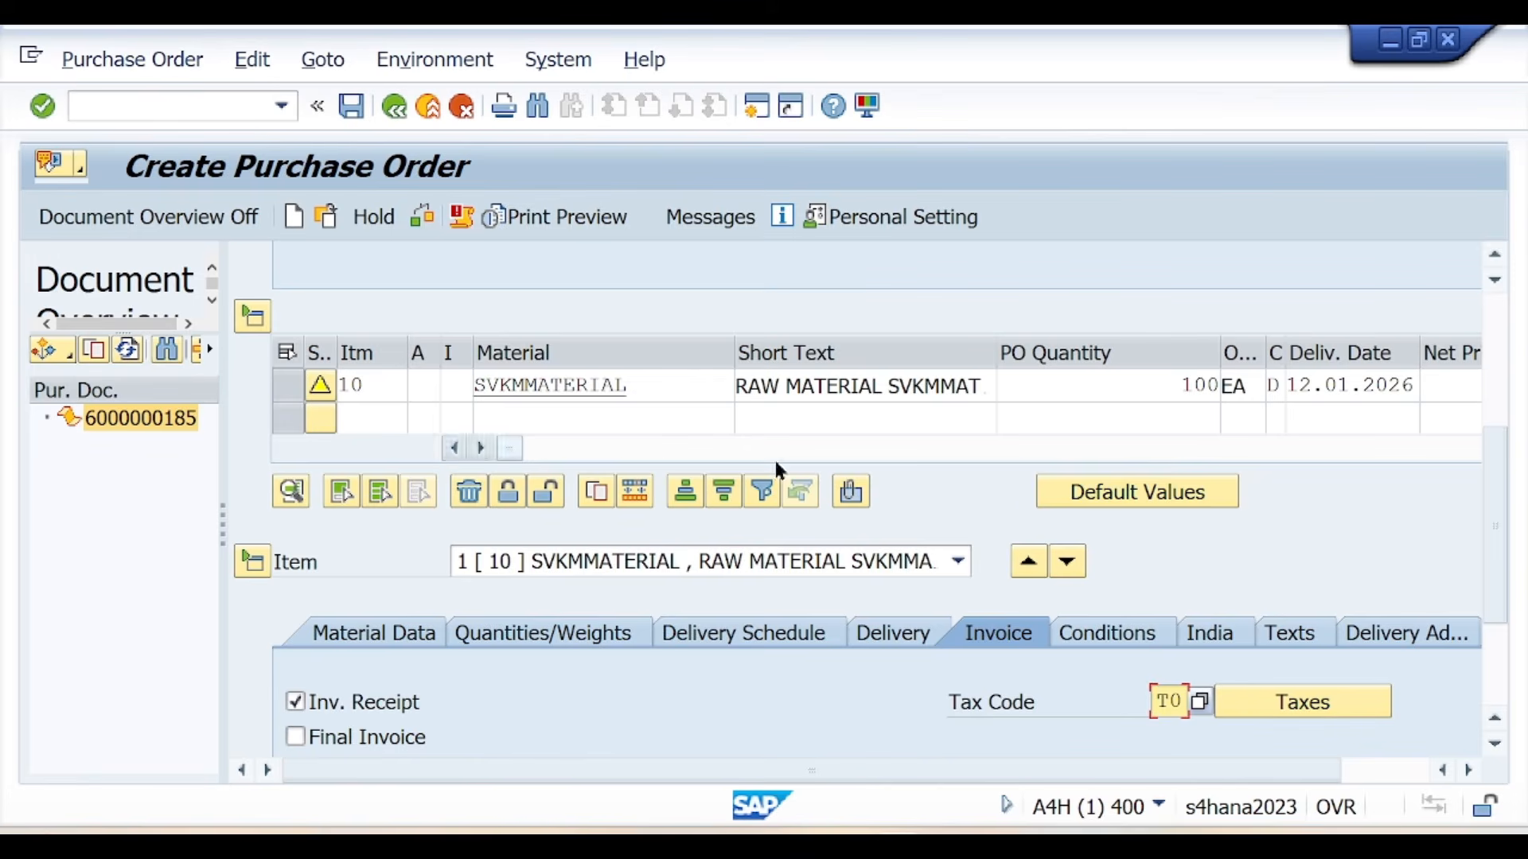
- Check the item's net price and the order's messages, and save the purchase order despite the warnings
{"action": "left_click_drag", "start_coordinate": [511, 472], "coordinate": [600, 472]}
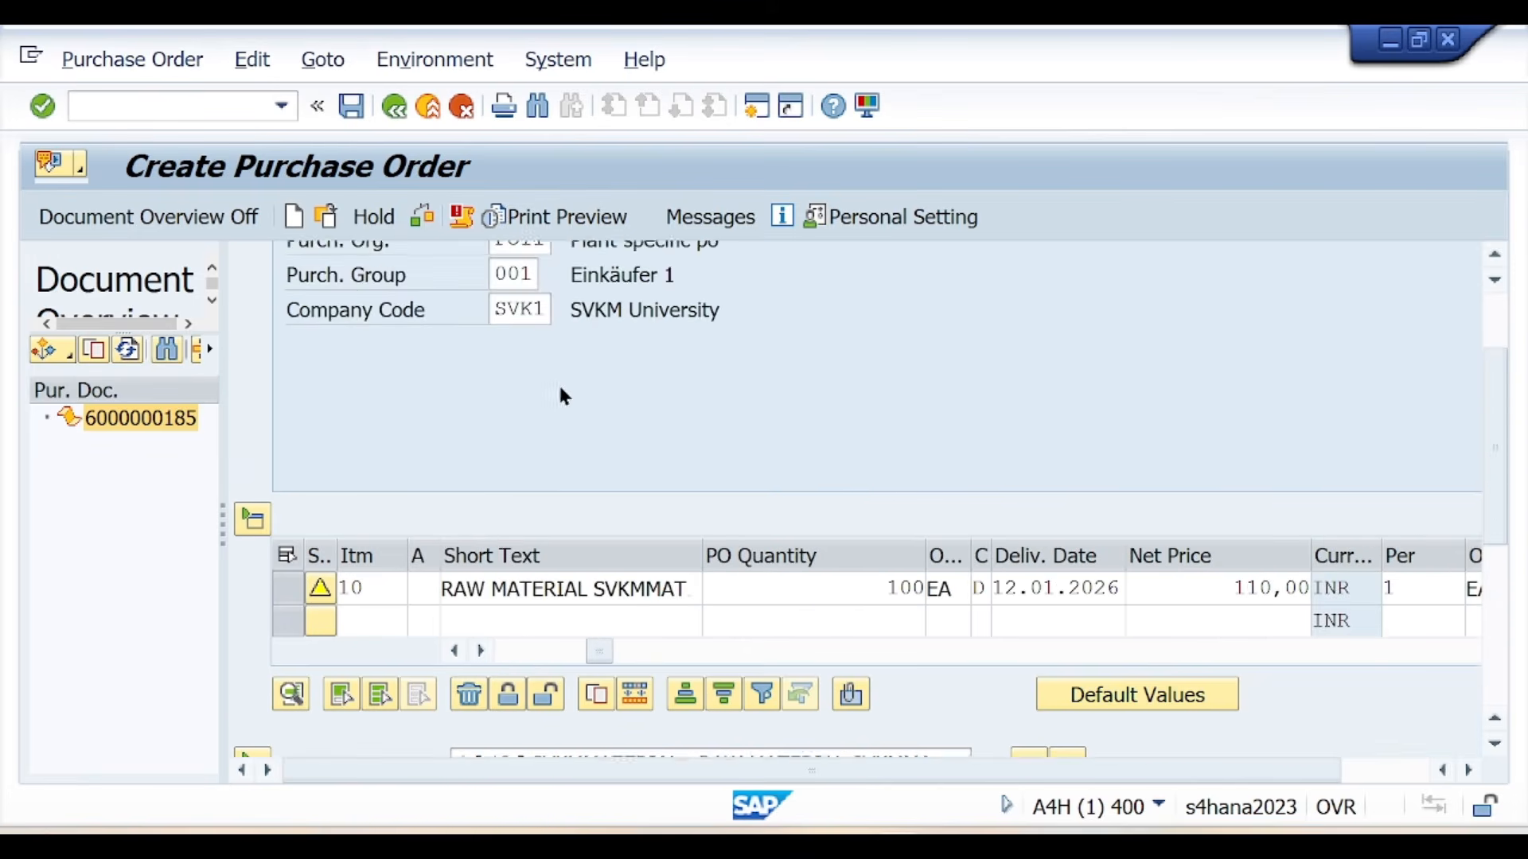
{"action": "left_click", "coordinate": [422, 217]}
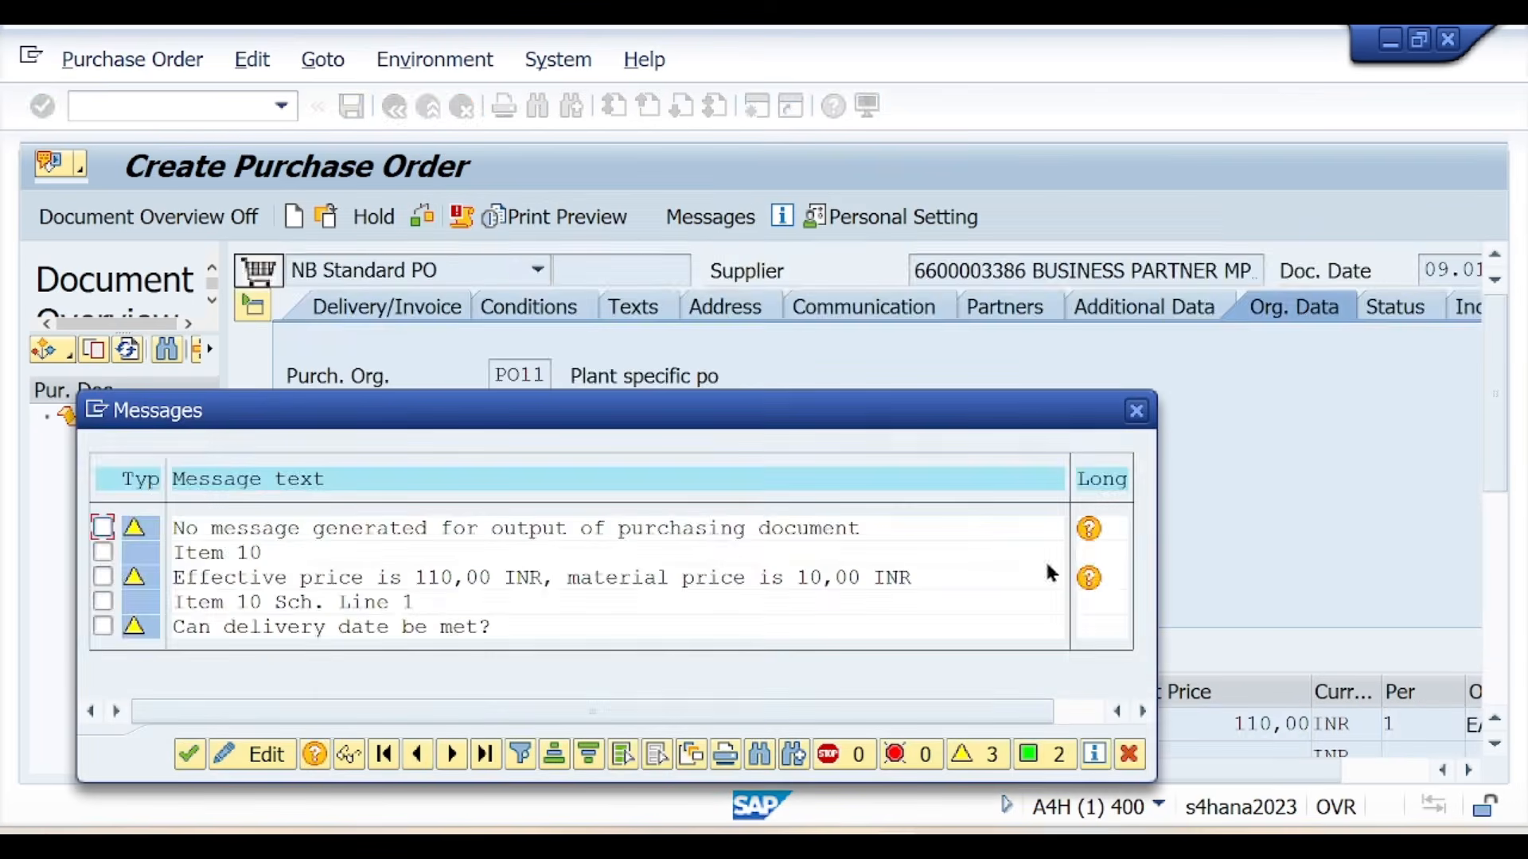
{"action": "left_click", "coordinate": [188, 752]}
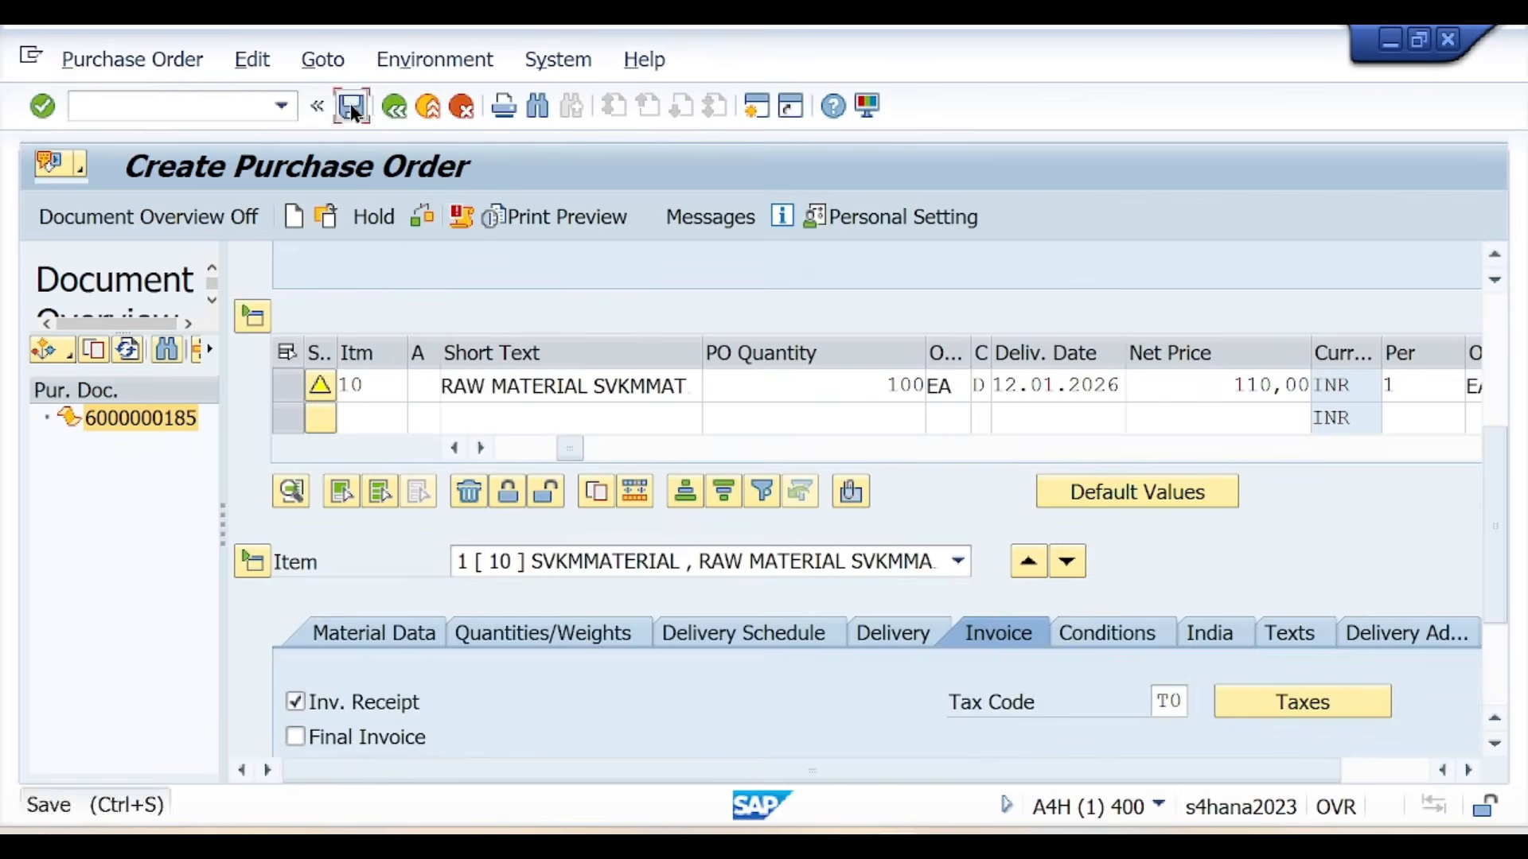
{"action": "left_click", "coordinate": [351, 106]}
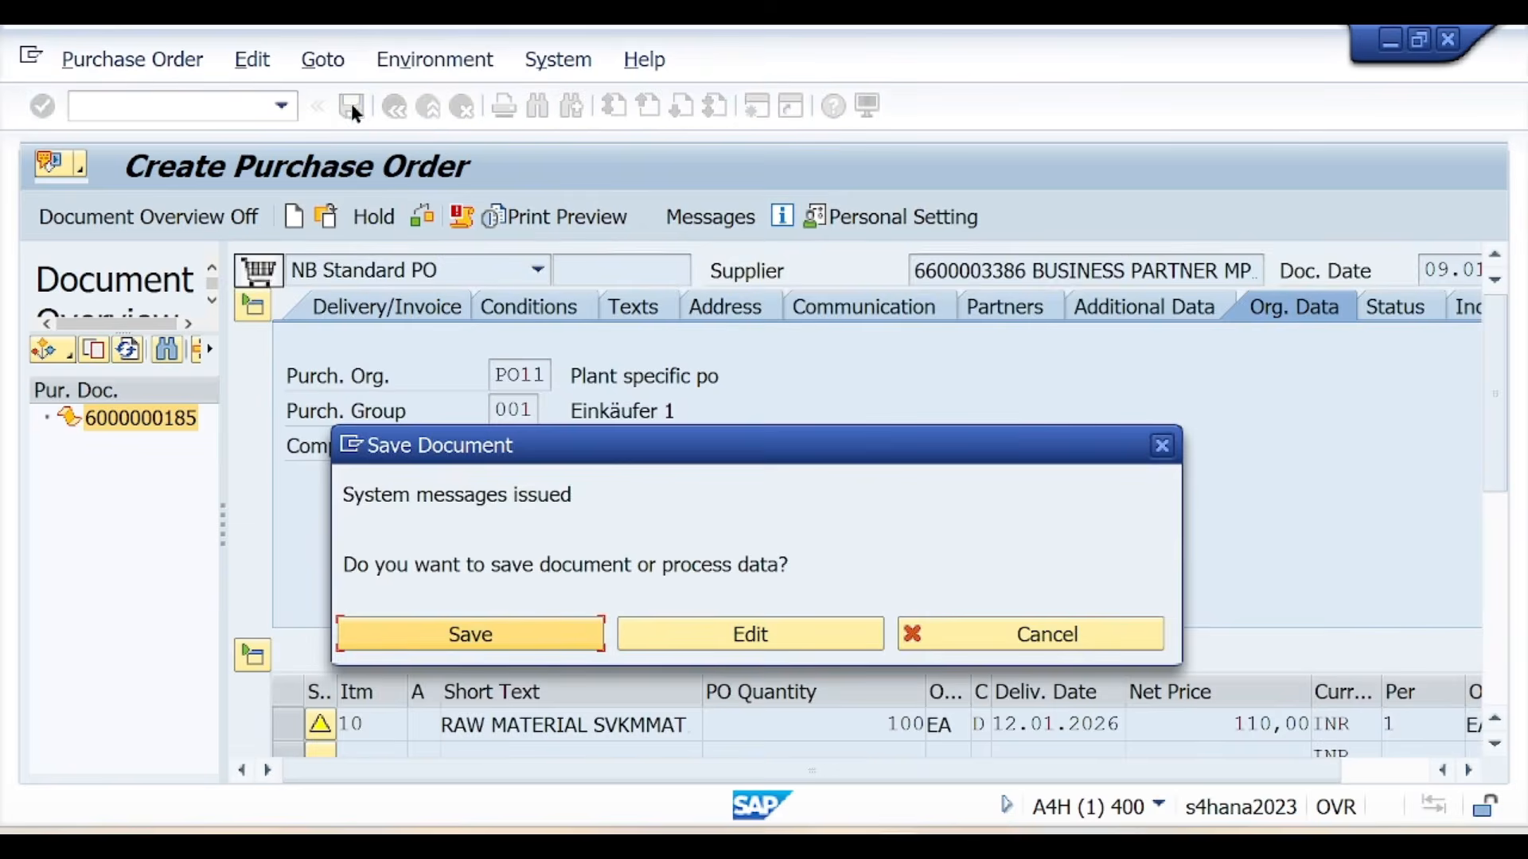
{"action": "left_click", "coordinate": [483, 636]}
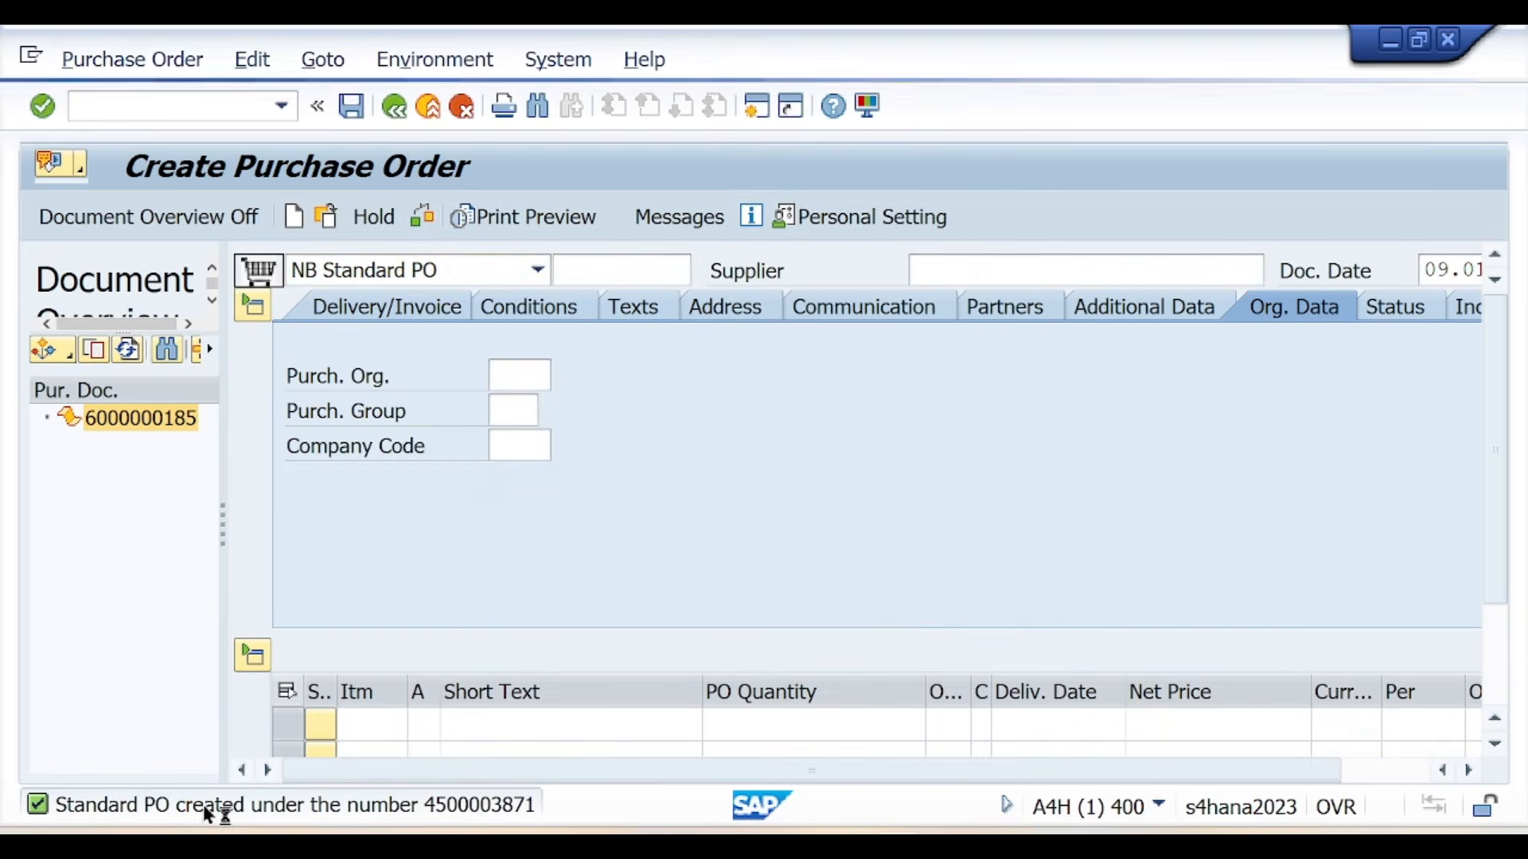
- Open the details of the order creation message and copy its full text
{"action": "double_click", "coordinate": [203, 804]}
{"action": "left_click_drag", "start_coordinate": [689, 623], "coordinate": [253, 626]}
{"action": "key", "text": "ctrl+c"}
{"action": "left_click", "coordinate": [1034, 549]}
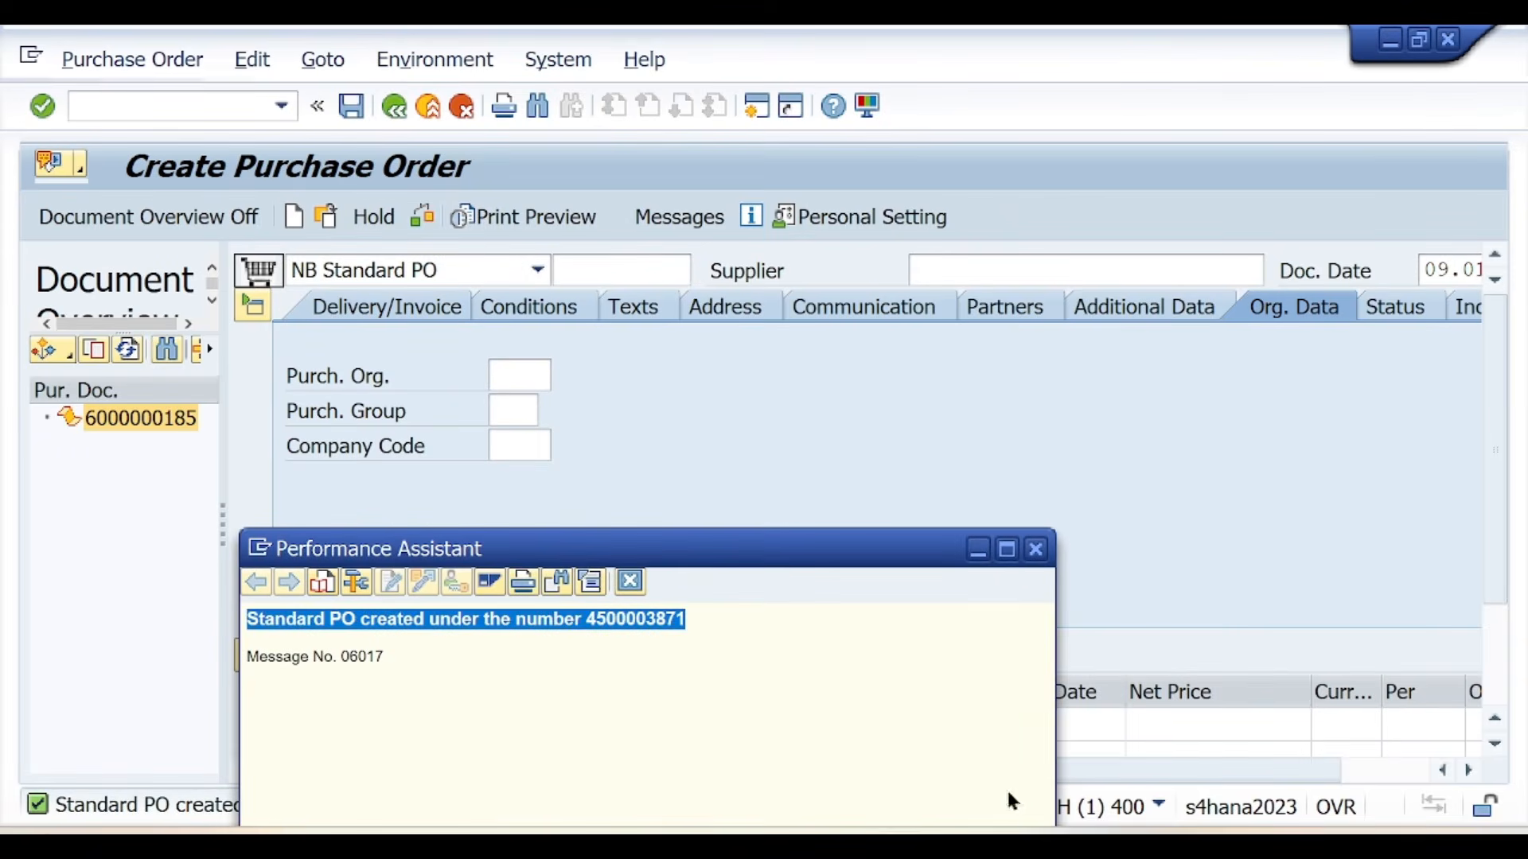
- Switch to the notes and paste the creation message below the Reference line of Step5
{"action": "left_click", "coordinate": [557, 845]}
{"action": "scroll", "coordinate": [488, 700], "scroll_direction": "down", "scroll_amount": 1}
{"action": "scroll", "coordinate": [488, 699], "scroll_direction": "down", "scroll_amount": 1}
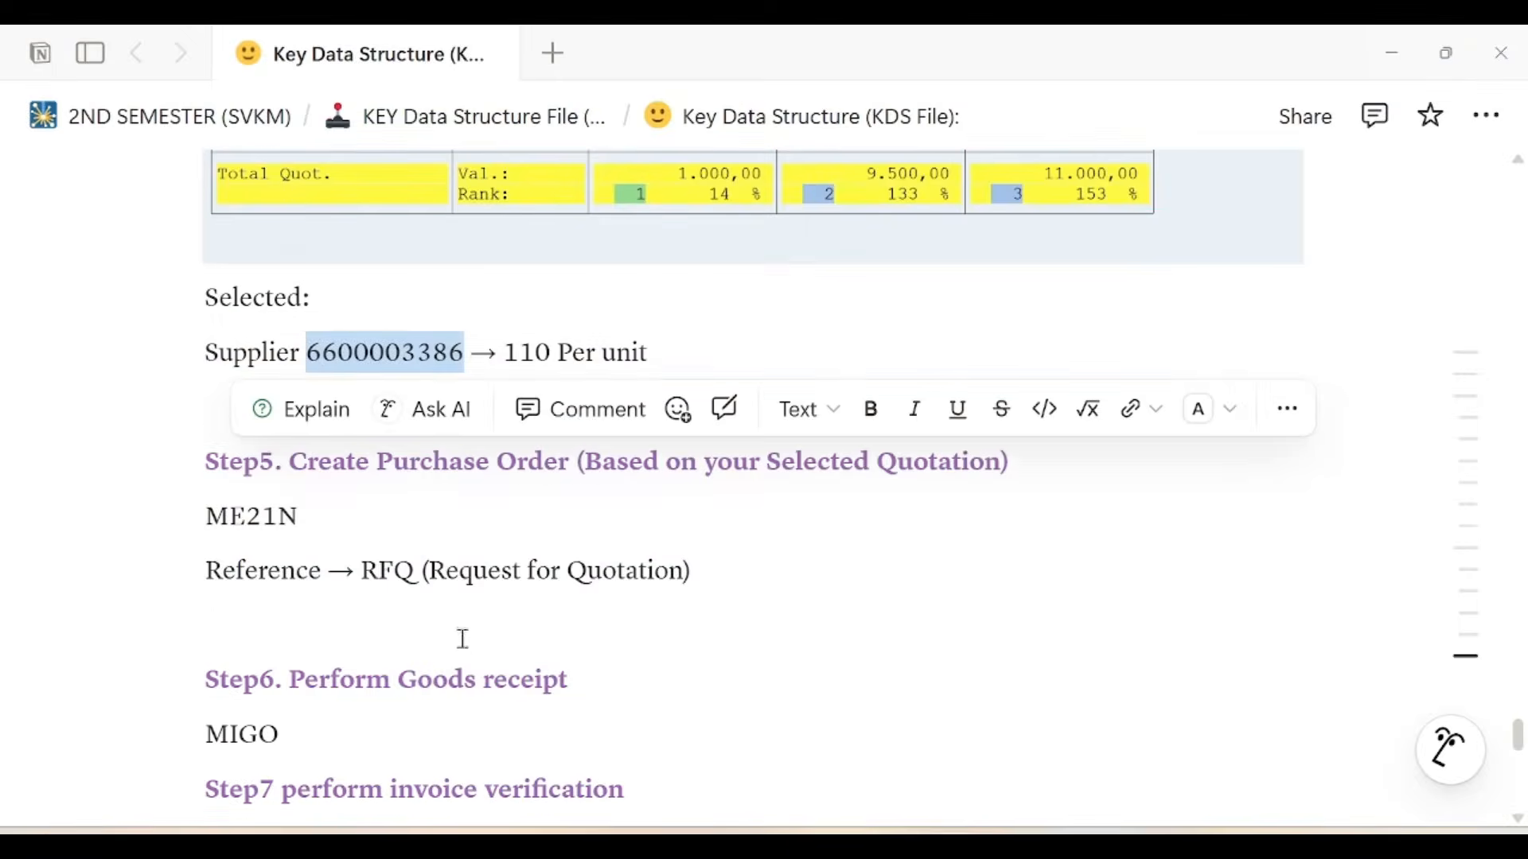
{"action": "left_click", "coordinate": [462, 637]}
{"action": "key", "text": "ctrl+v"}
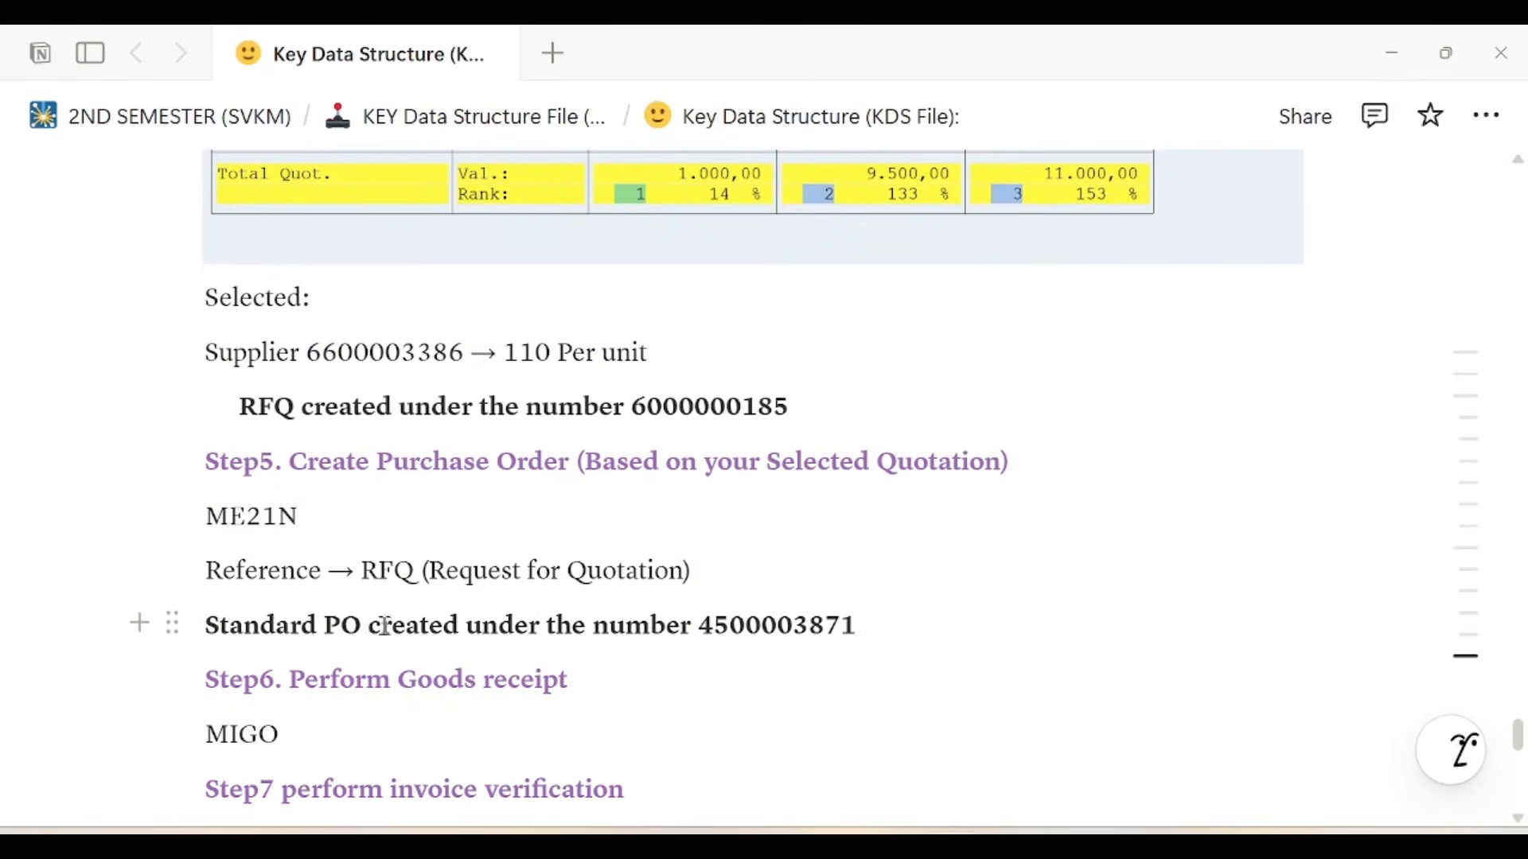
- Shorten the pasted message to "Standard PO →" followed by the purchase order number
{"action": "left_click_drag", "start_coordinate": [371, 632], "coordinate": [686, 644]}
{"action": "type", "text": "->"}
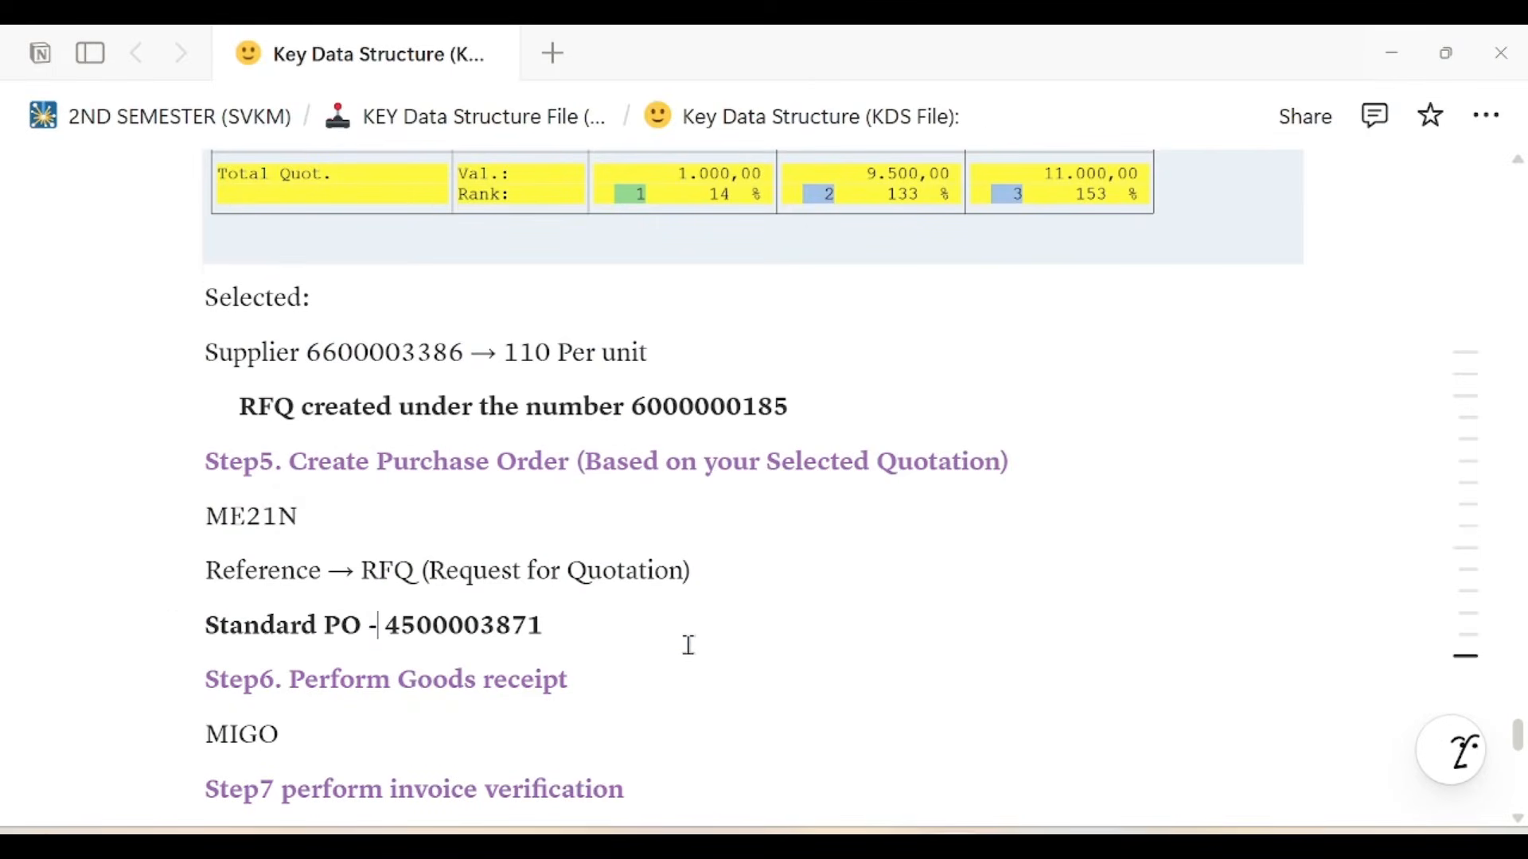
{"action": "key", "text": "BackSpace"}
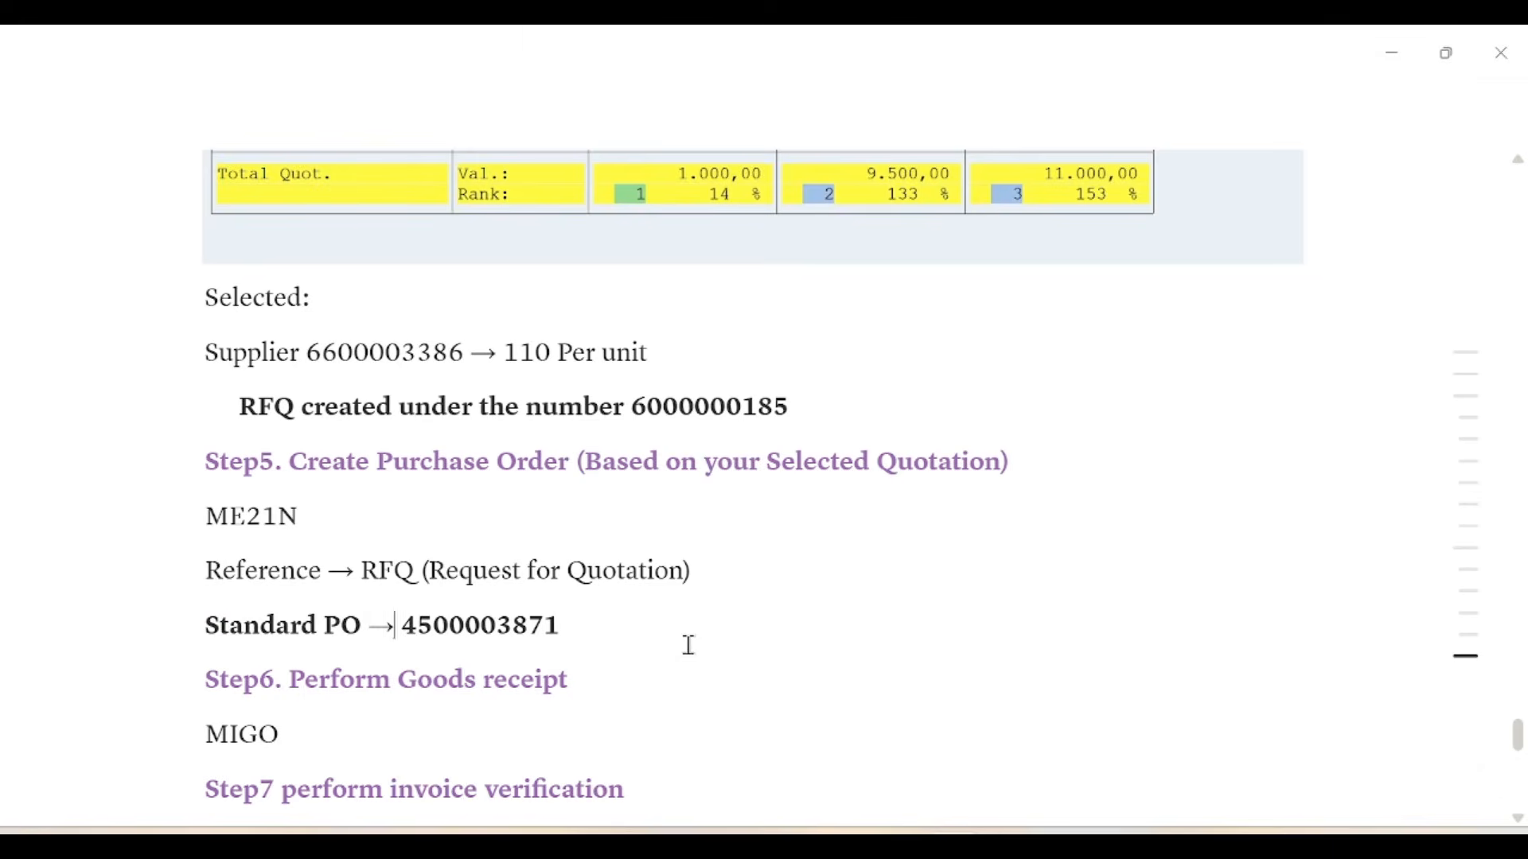
- Add an empty line below MIGO under Step6, Perform Goods receipt
{"action": "scroll", "coordinate": [641, 609], "scroll_direction": "down", "scroll_amount": 3}
{"action": "left_click", "coordinate": [503, 476]}
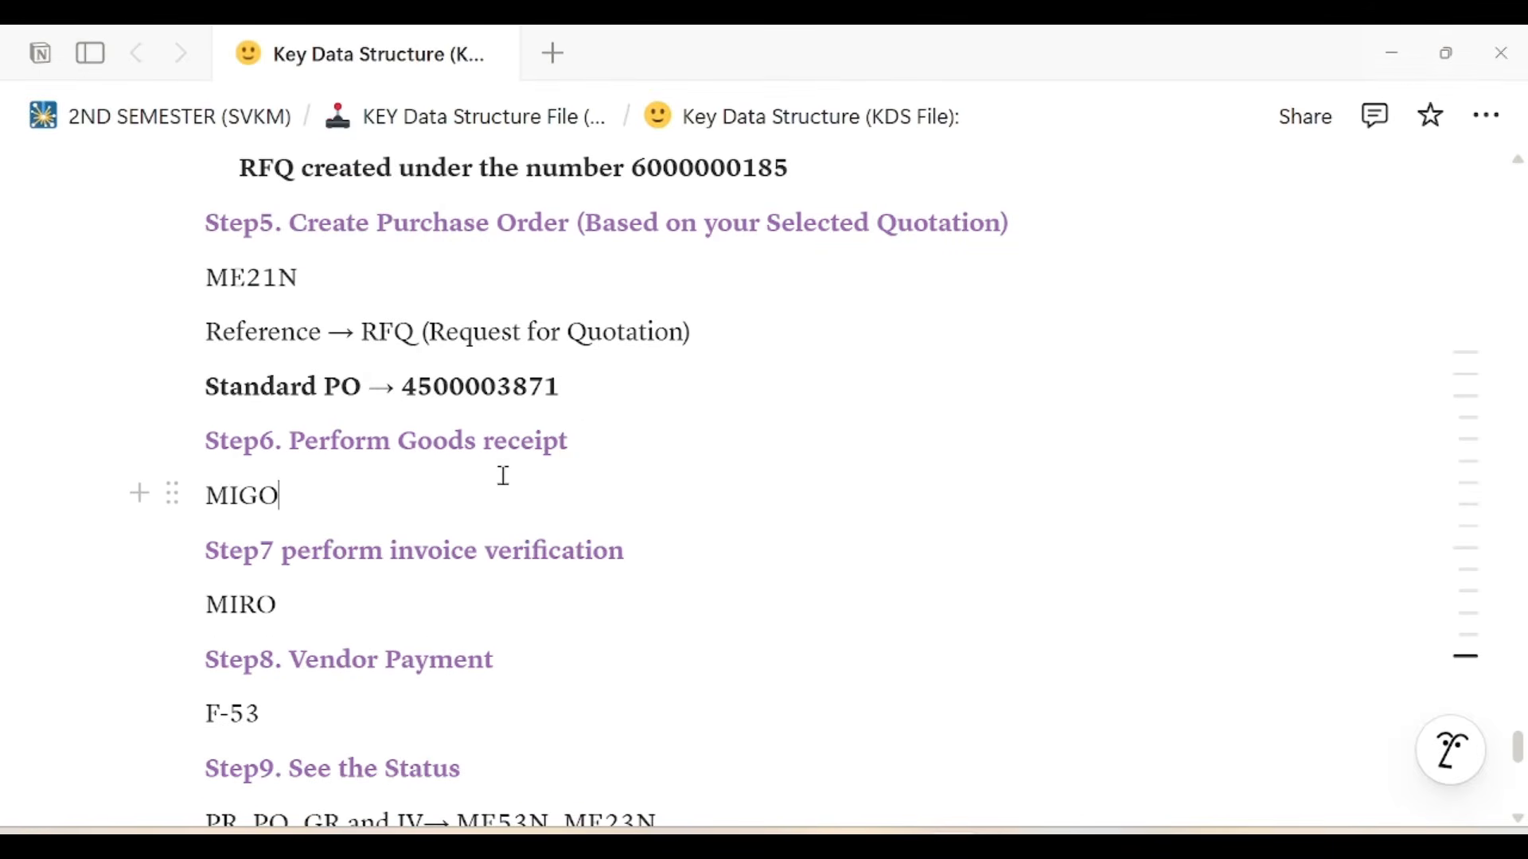
{"action": "key", "text": "Return"}
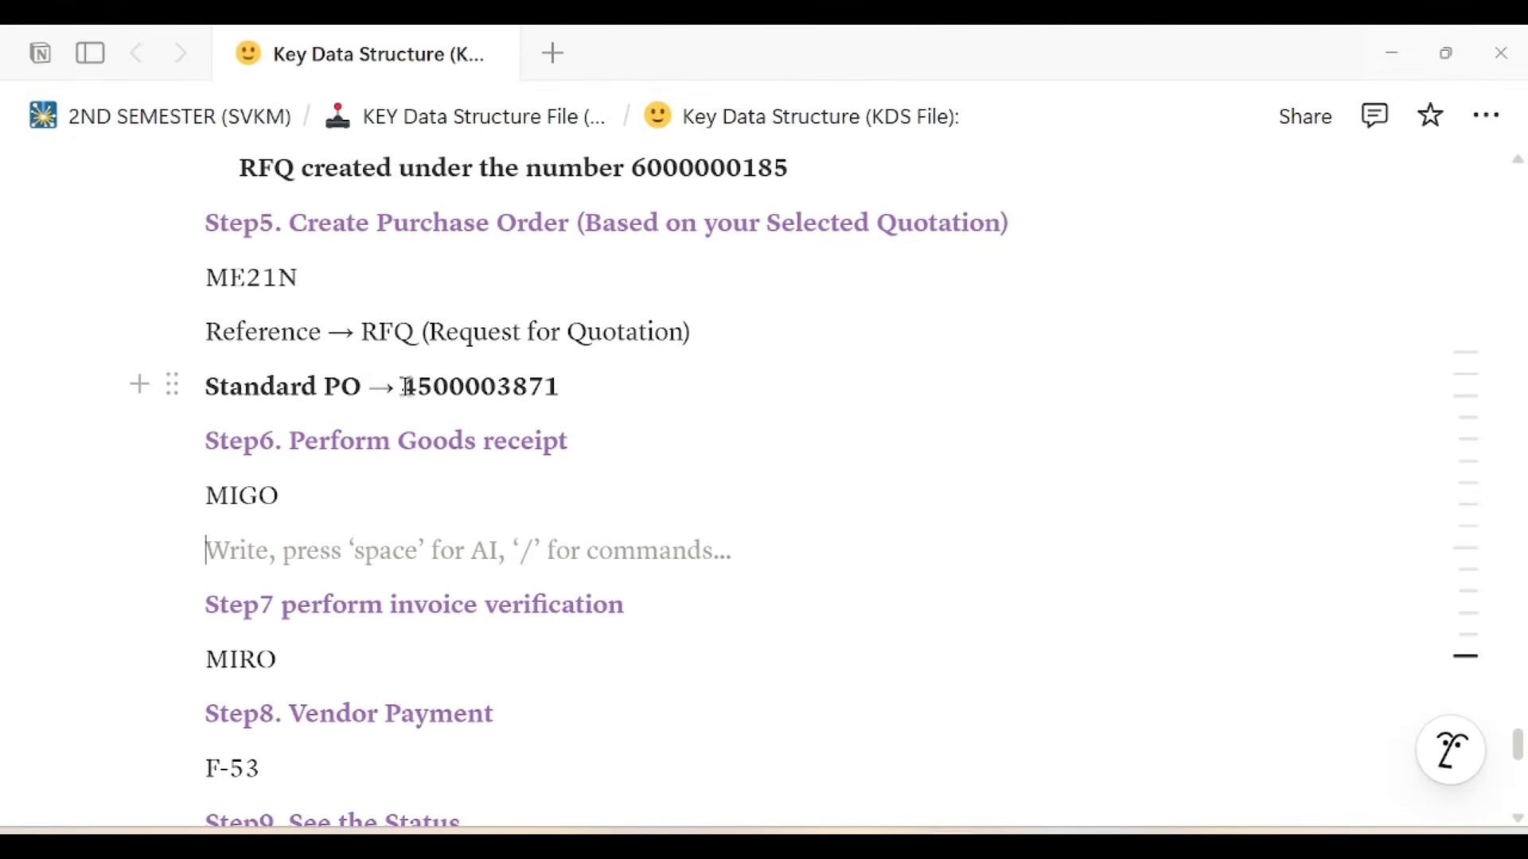
- Copy the purchase order number from the notes and enter it in SAP's goods receipt transaction, opened with /nMIGO
{"action": "left_click_drag", "start_coordinate": [406, 387], "coordinate": [563, 382]}
{"action": "key", "text": "ctrl+c"}
{"action": "key", "text": "alt+Tab"}
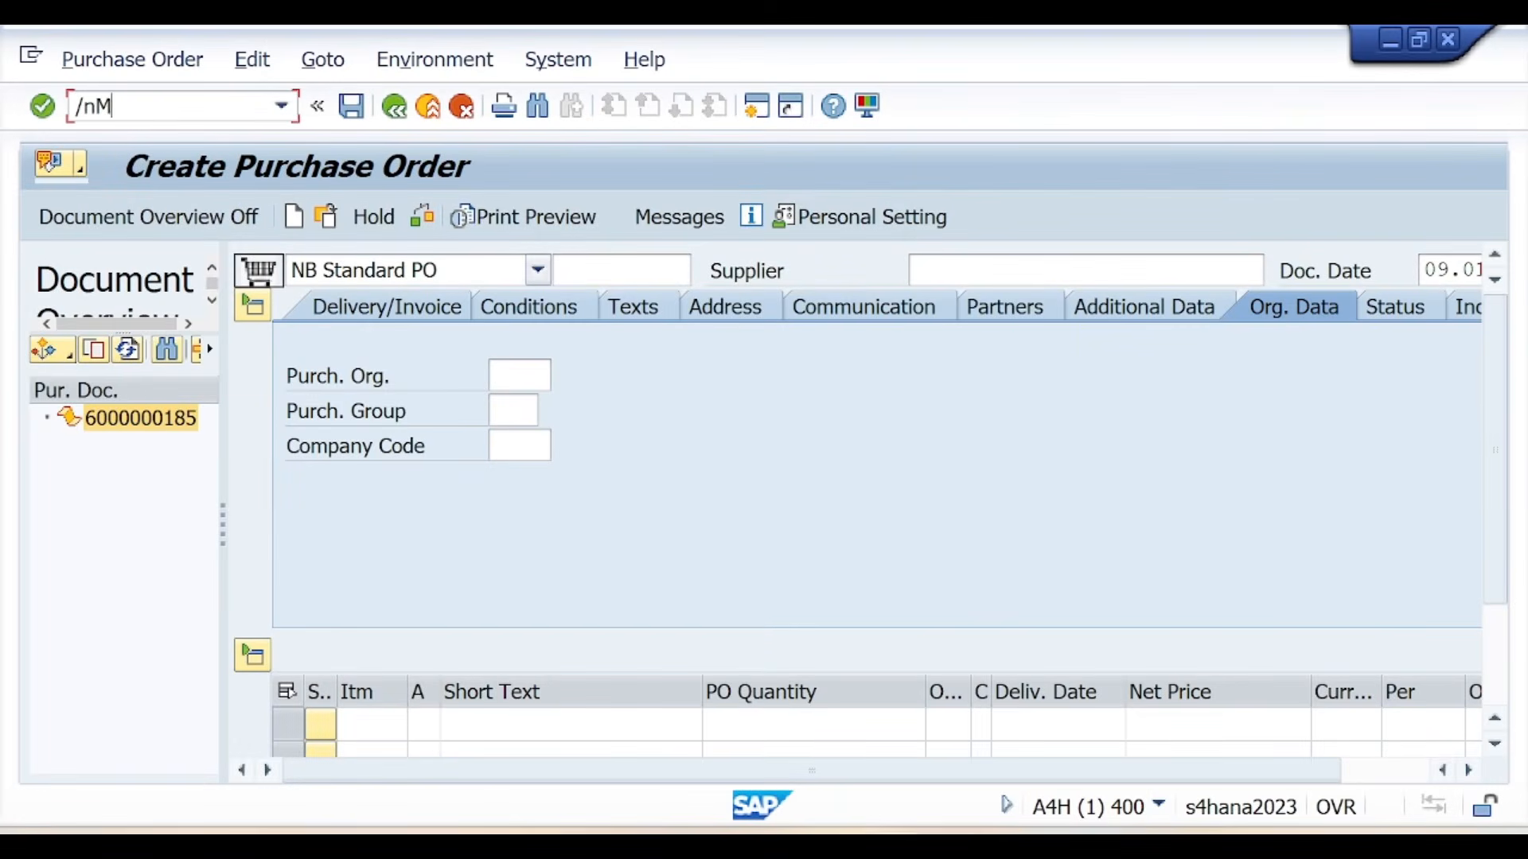
{"action": "type", "text": "/nMIGO"}
{"action": "key", "text": "Return"}
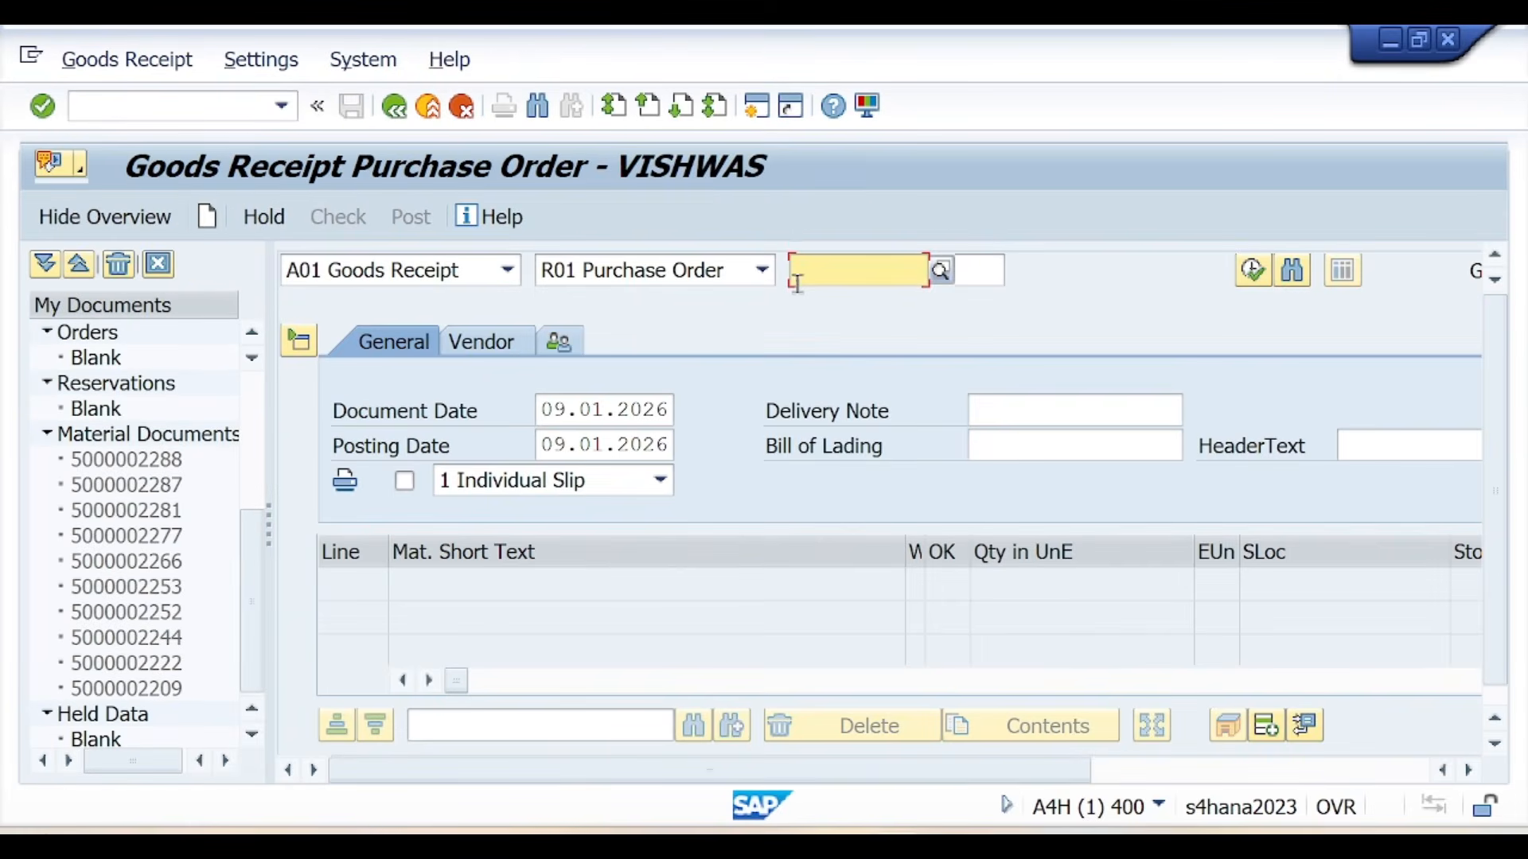
{"action": "key", "text": "ctrl+v"}
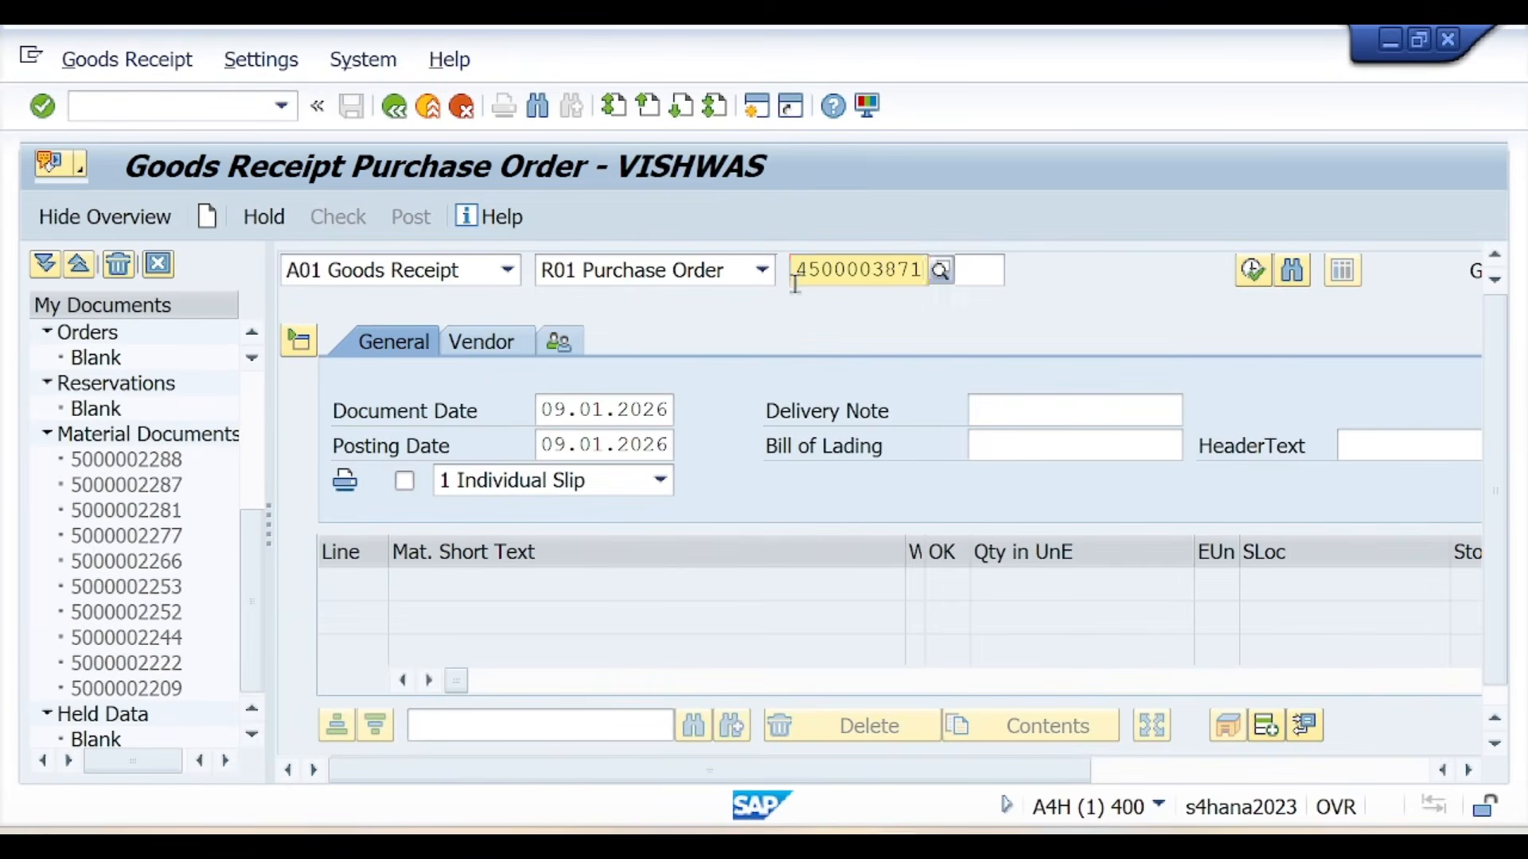
- Return to the notes and copy the Standard PO line from Step5 into the empty line below MIGO
{"action": "key", "text": "alt+Tab"}
{"action": "left_click", "coordinate": [465, 464]}
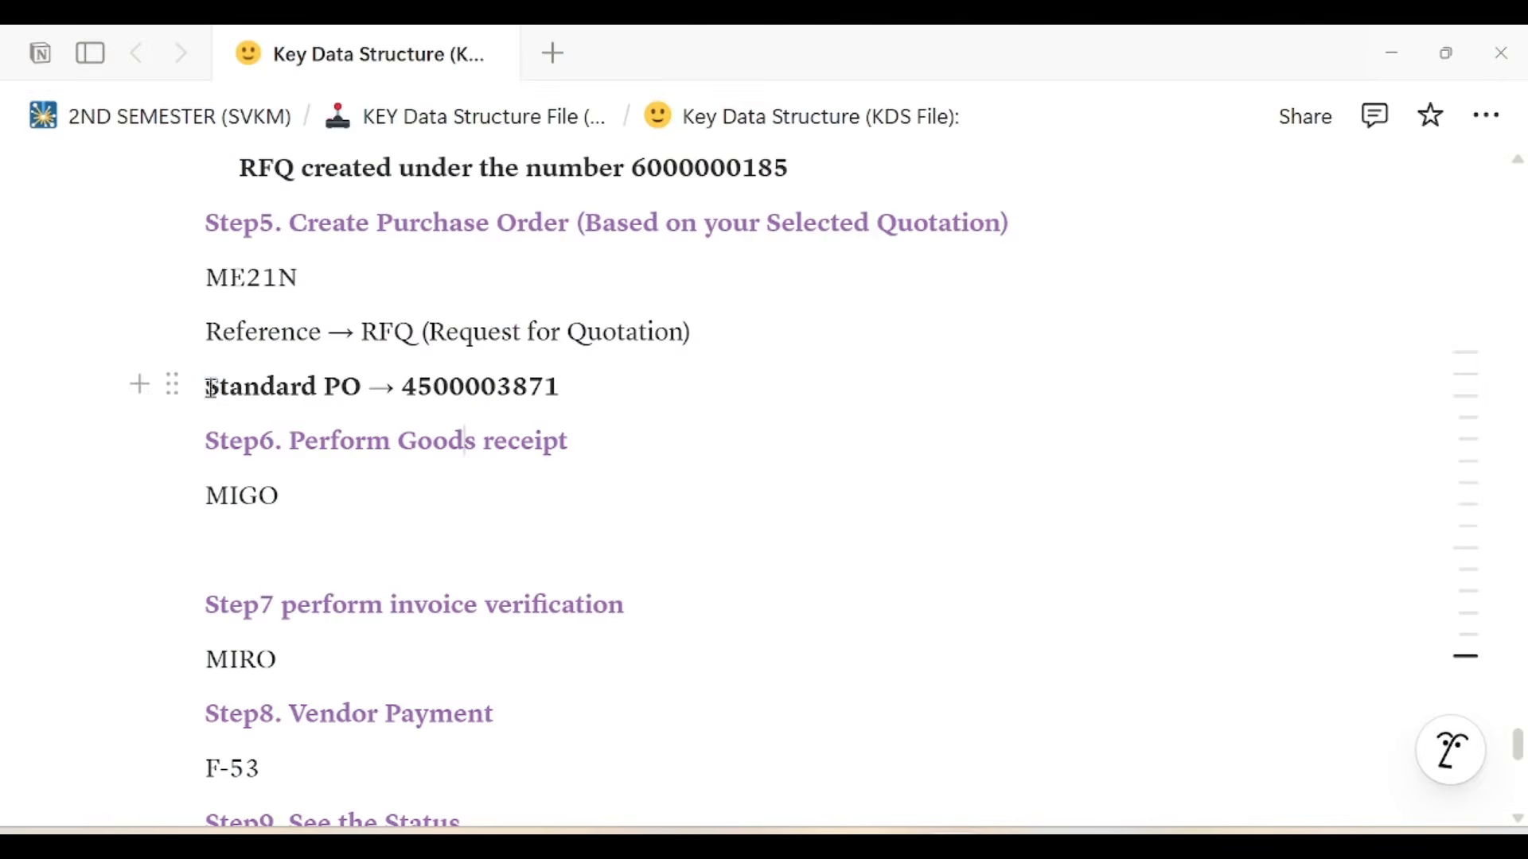
{"action": "left_click_drag", "start_coordinate": [212, 389], "coordinate": [661, 385]}
{"action": "key", "text": "ctrl+c"}
{"action": "left_click", "coordinate": [294, 549]}
{"action": "key", "text": "ctrl+v"}
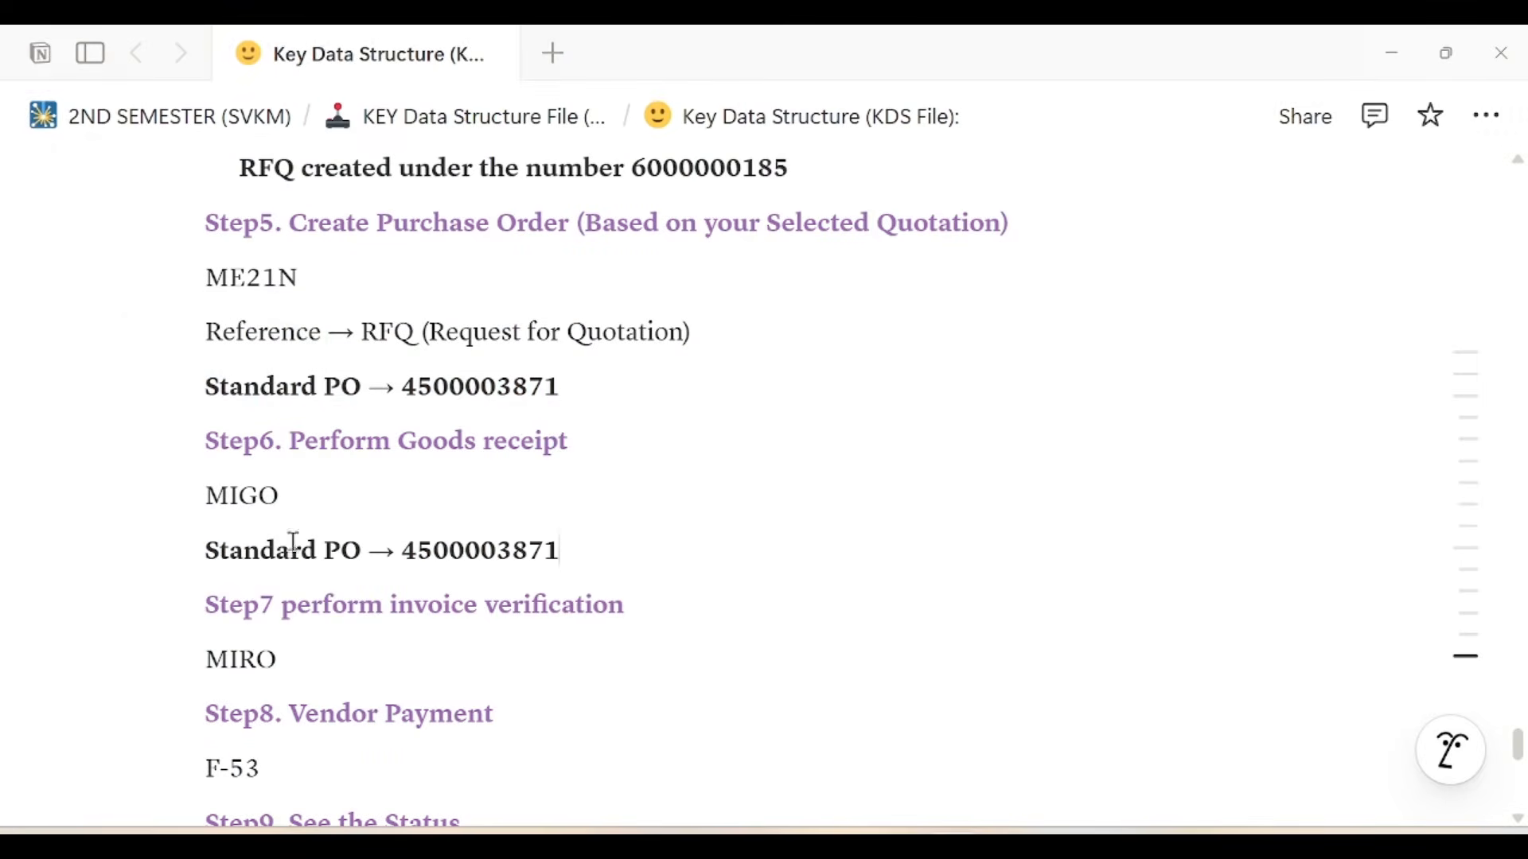
- Copy the word Reference from Step5 to the start of the Standard PO line in Step6, followed by a colon
{"action": "left_click_drag", "start_coordinate": [328, 332], "coordinate": [211, 333]}
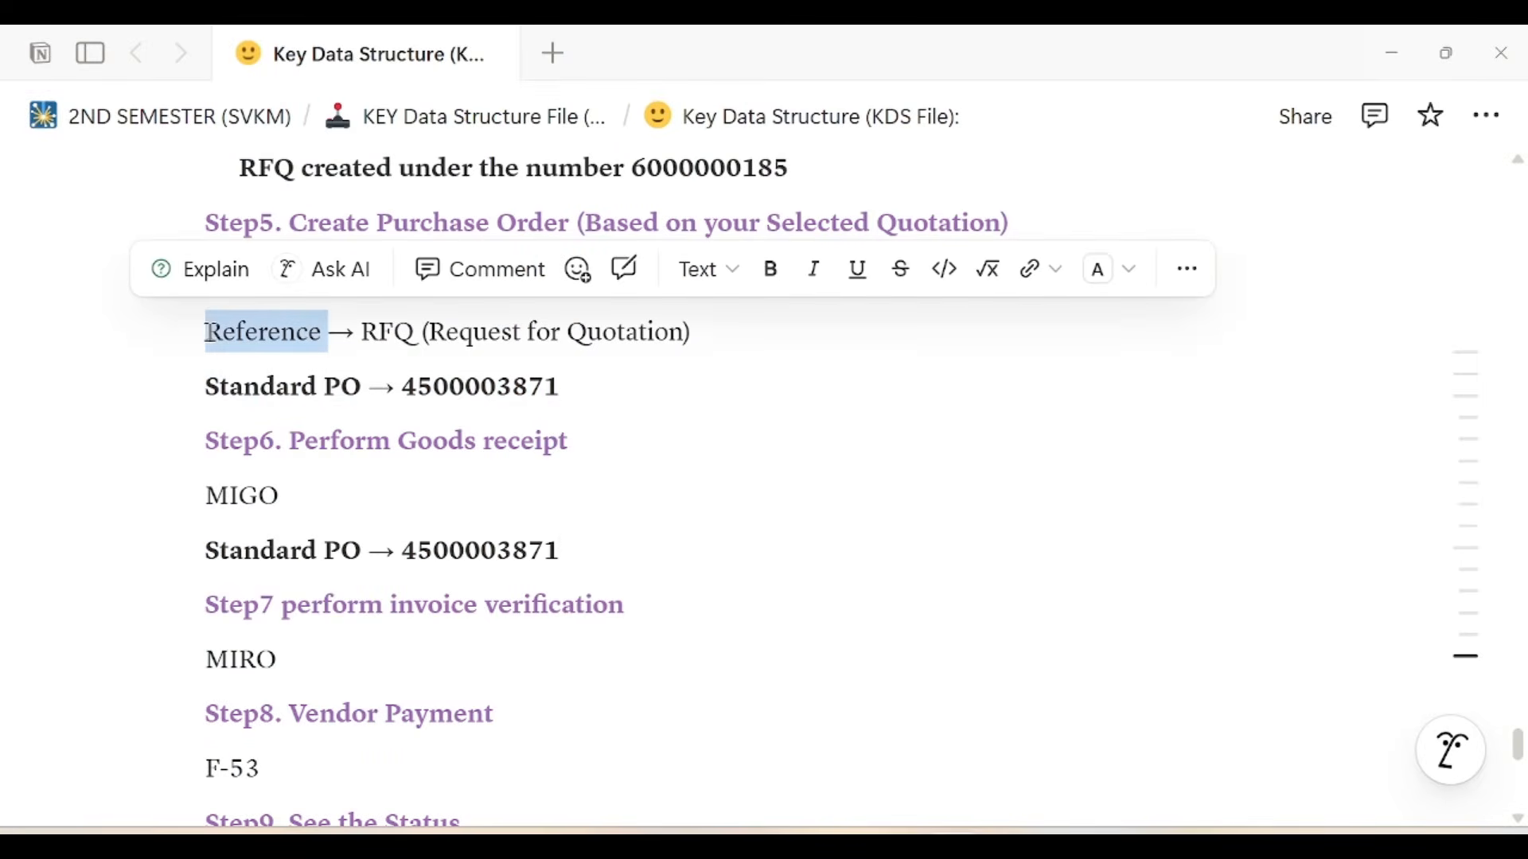
{"action": "key", "text": "ctrl+c"}
{"action": "left_click", "coordinate": [208, 549]}
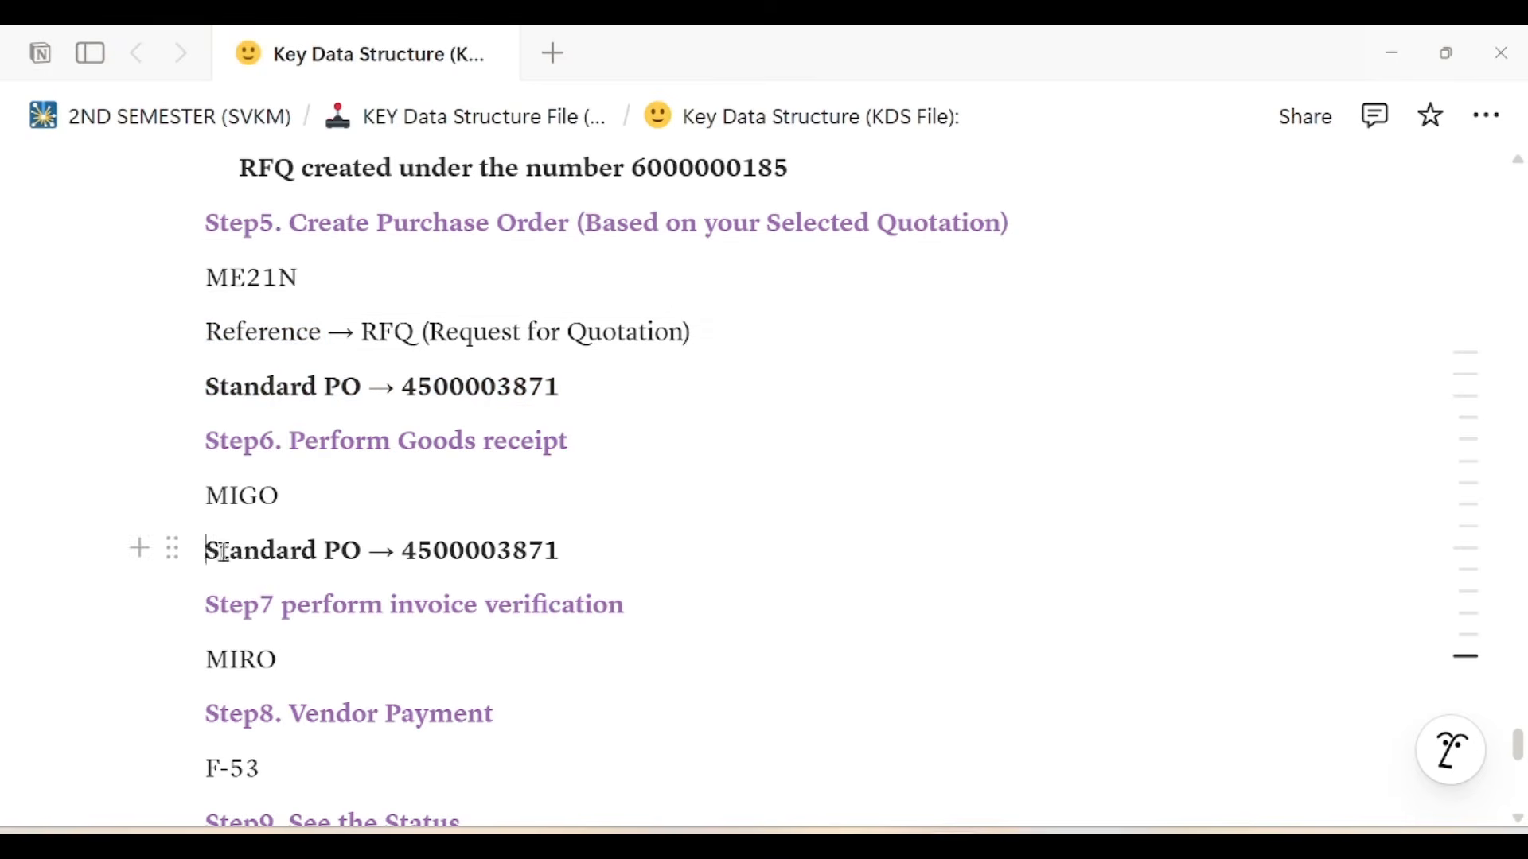
{"action": "key", "text": "ctrl+v"}
{"action": "type", "text": ":"}
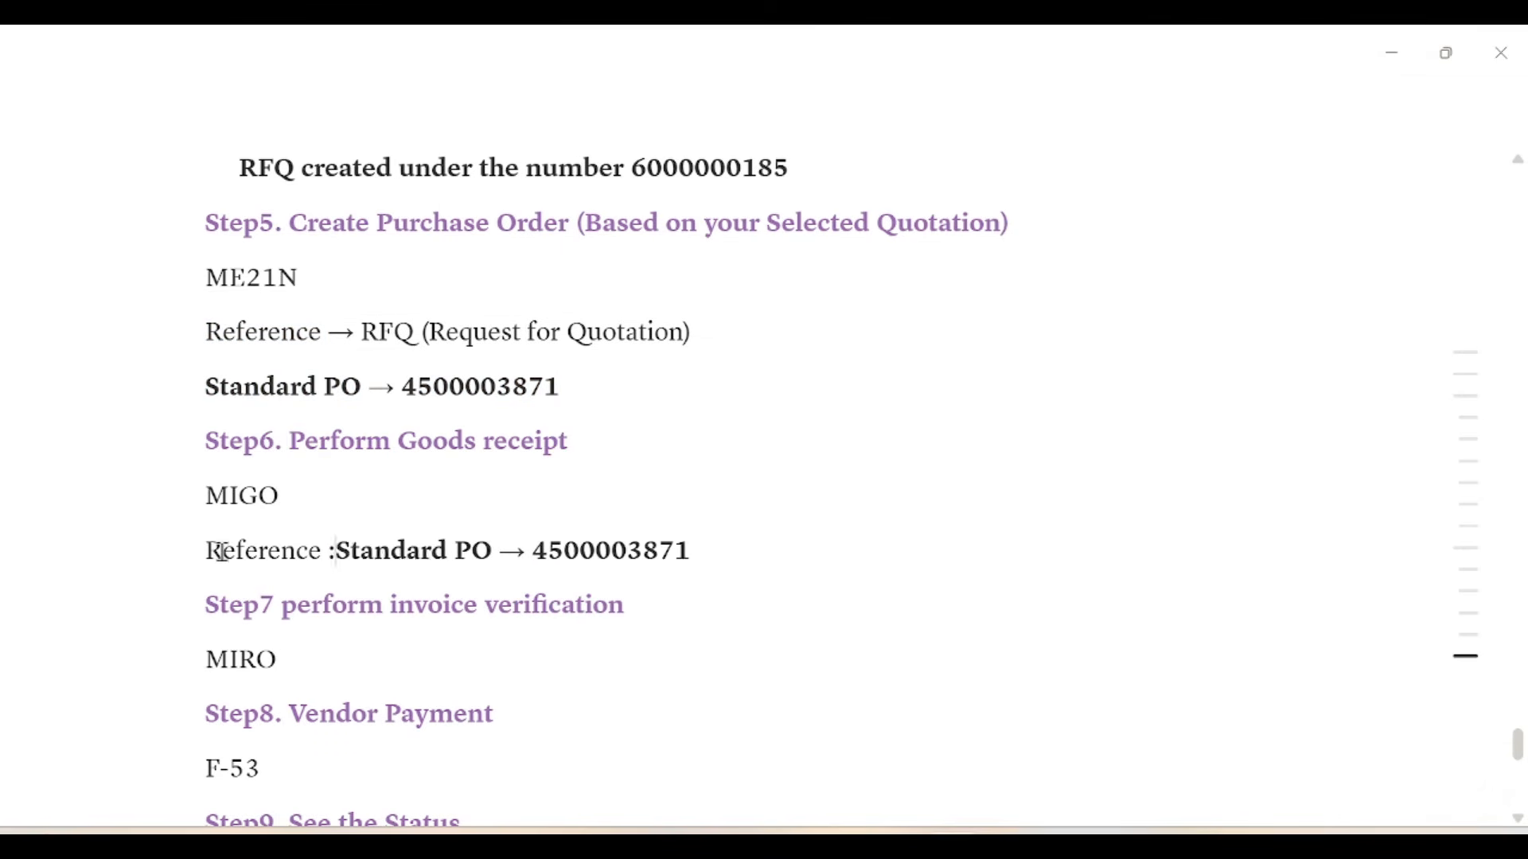
- Copy the full Reference : Standard PO line from Step6 below MIRO in Step7, and add an empty line beneath the Step6 line
{"action": "left_click_drag", "start_coordinate": [750, 564], "coordinate": [204, 557]}
{"action": "key", "text": "ctrl+c"}
{"action": "left_click", "coordinate": [327, 660]}
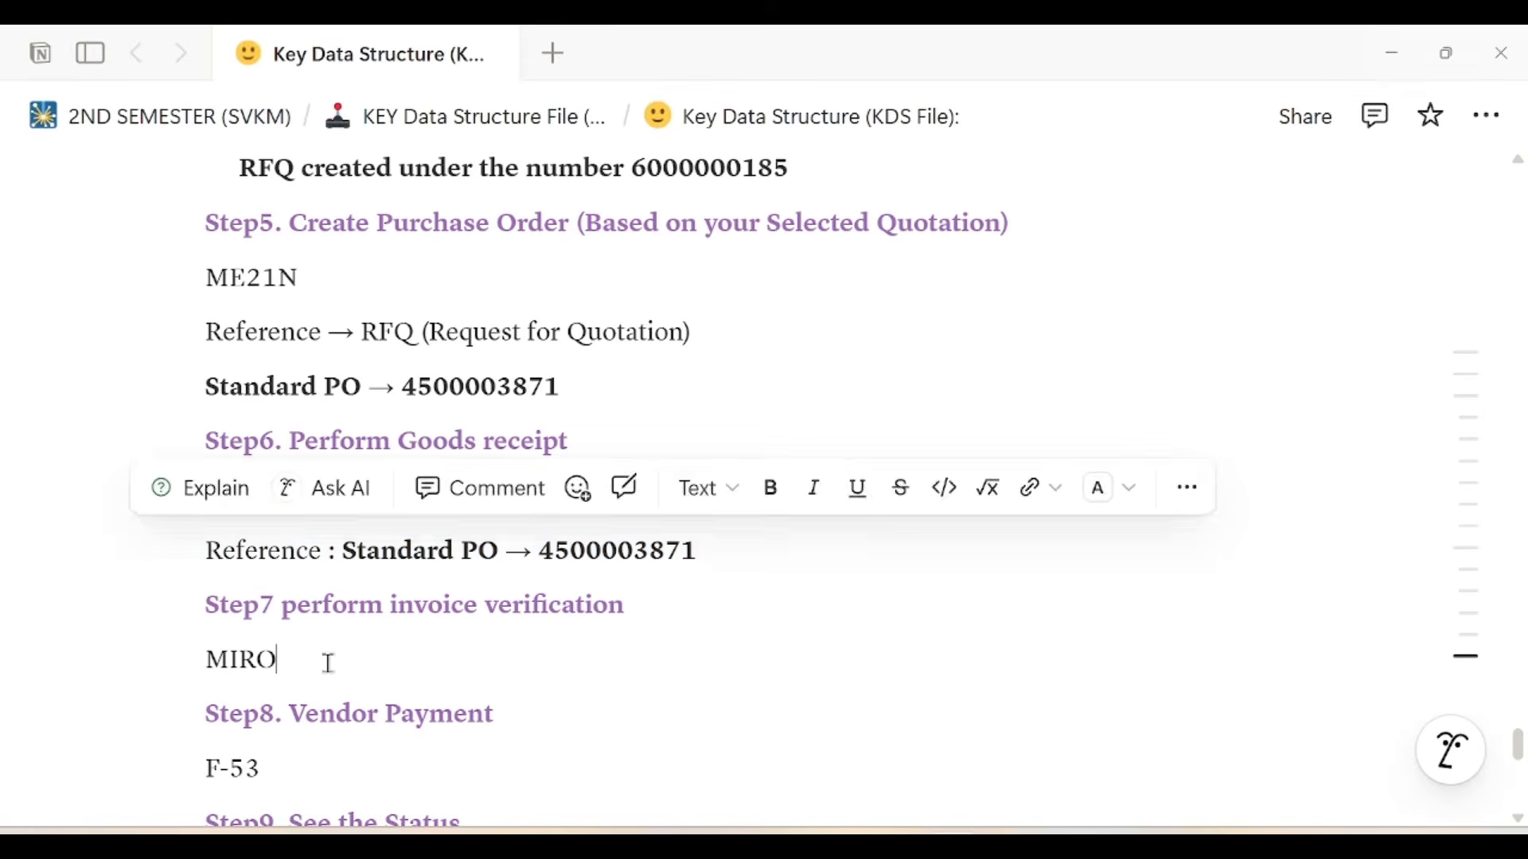
{"action": "key", "text": "Return"}
{"action": "key", "text": "ctrl+v"}
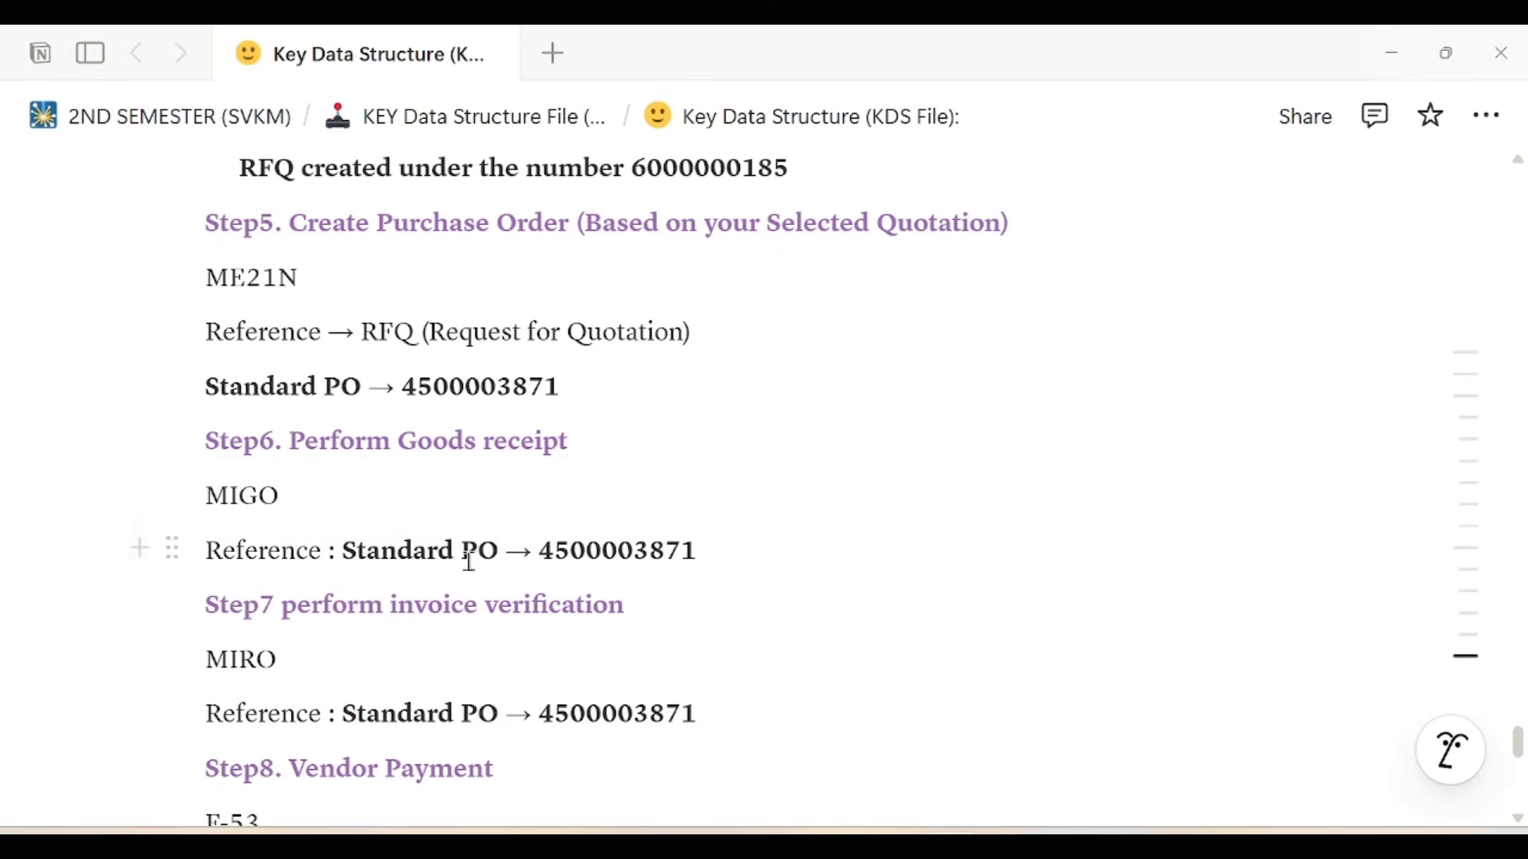
{"action": "key", "text": "Return"}
- Switch to SAP, load the purchase order into the goods receipt, and mark line 1 as Item OK
{"action": "key", "text": "alt+Tab"}
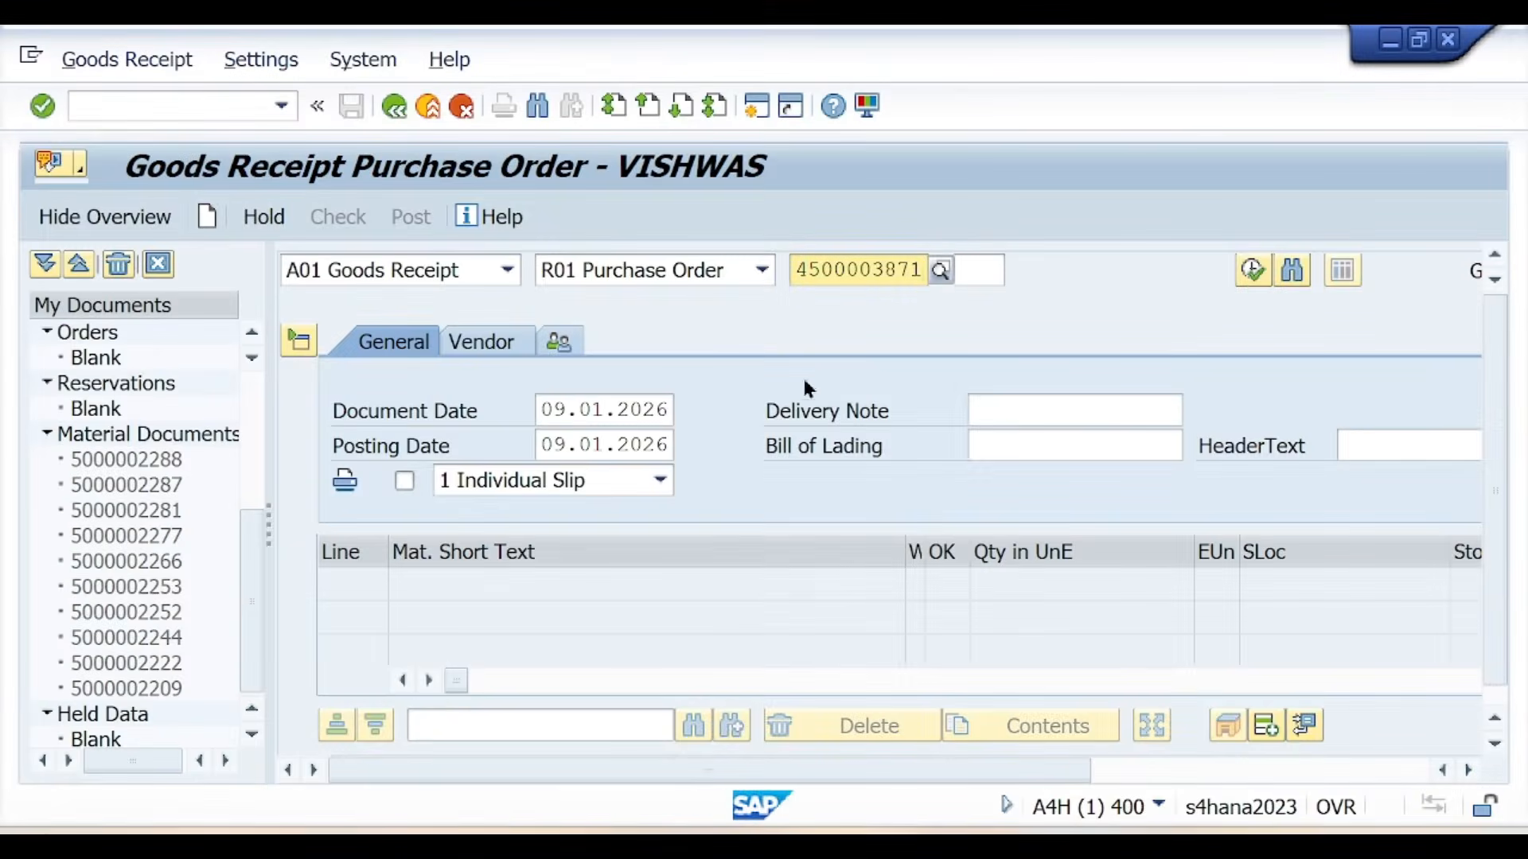
{"action": "key", "text": "Return"}
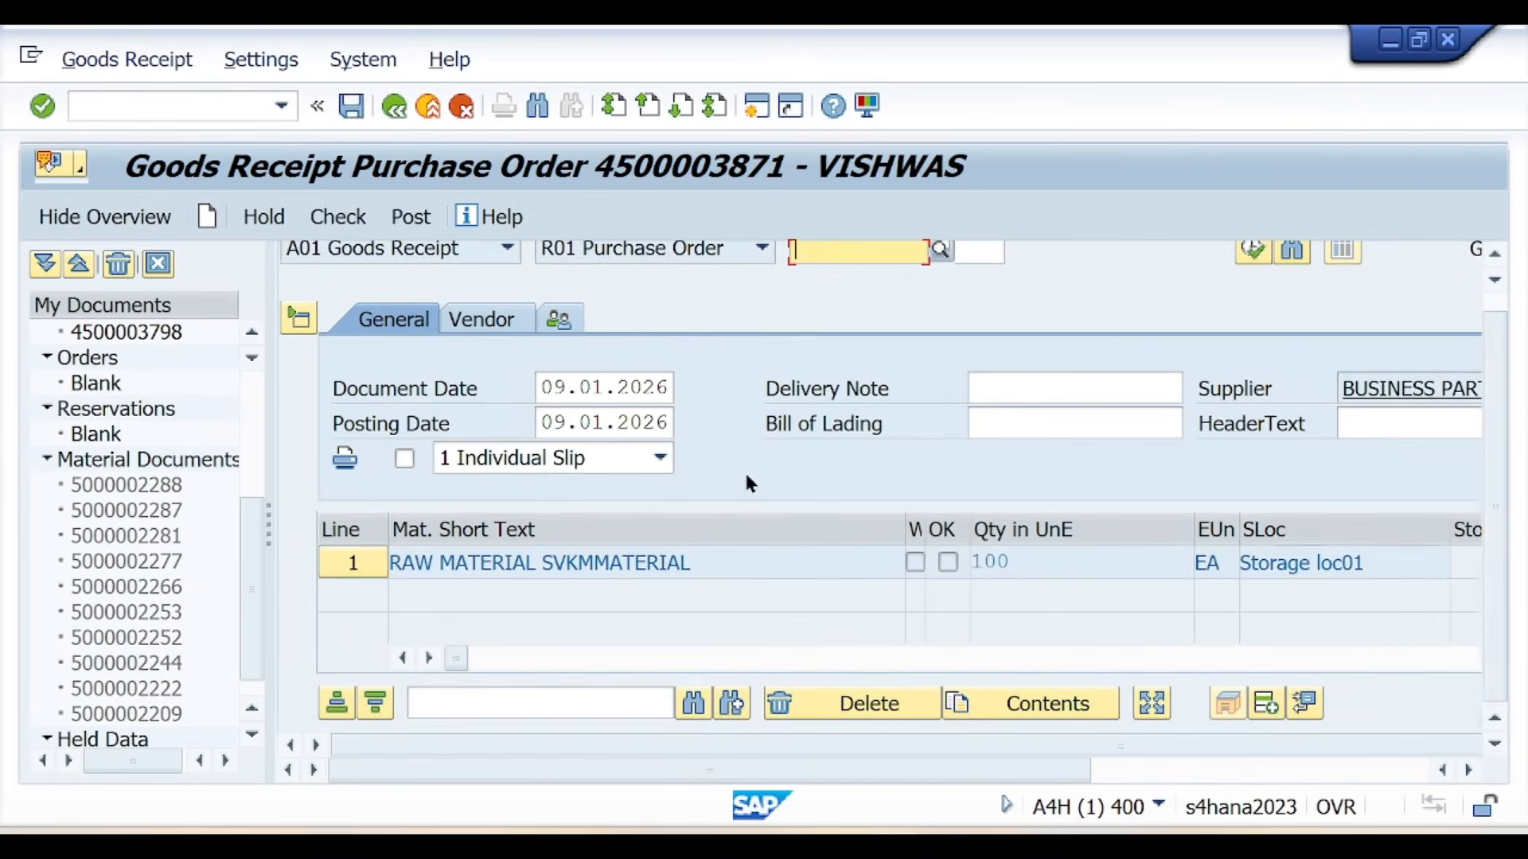
{"action": "scroll", "coordinate": [743, 473], "scroll_direction": "down", "scroll_amount": 5}
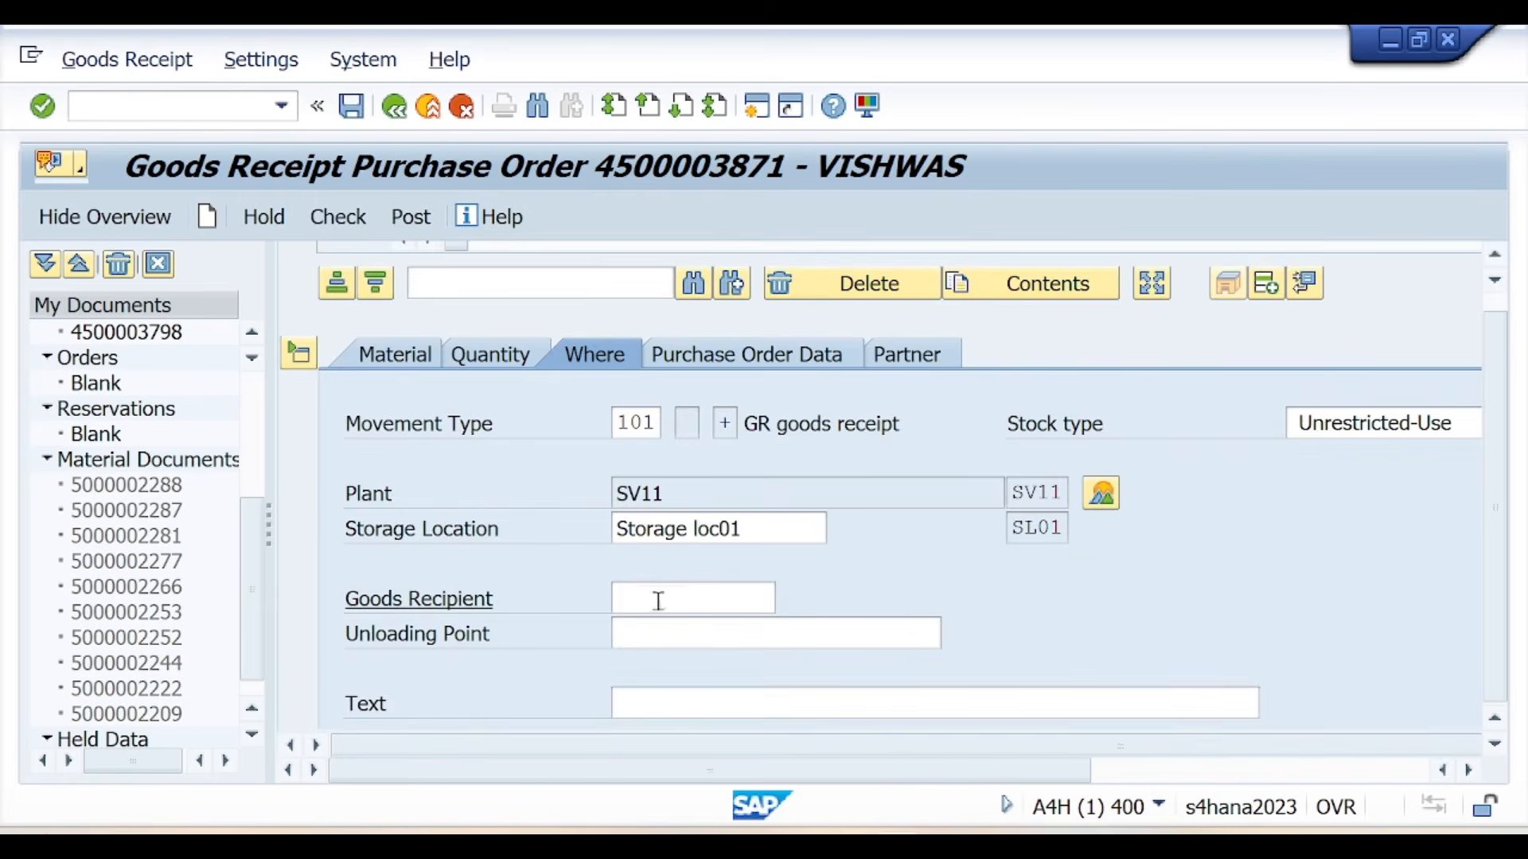
{"action": "scroll", "coordinate": [658, 605], "scroll_direction": "down", "scroll_amount": 2}
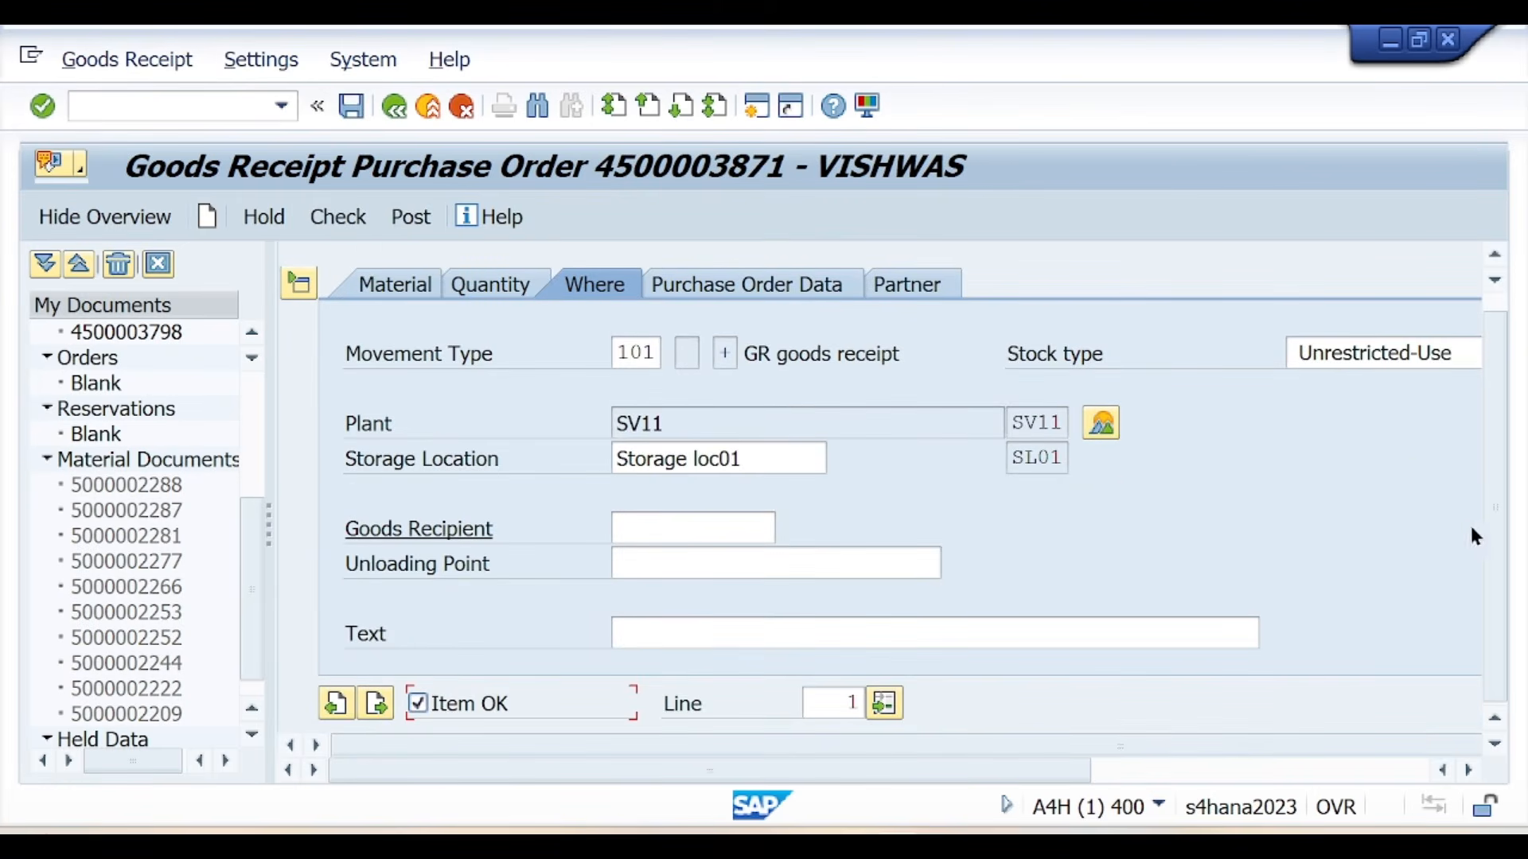
{"action": "scroll", "coordinate": [1488, 470], "scroll_direction": "up", "scroll_amount": 1}
{"action": "scroll", "coordinate": [764, 457], "scroll_direction": "up", "scroll_amount": 8}
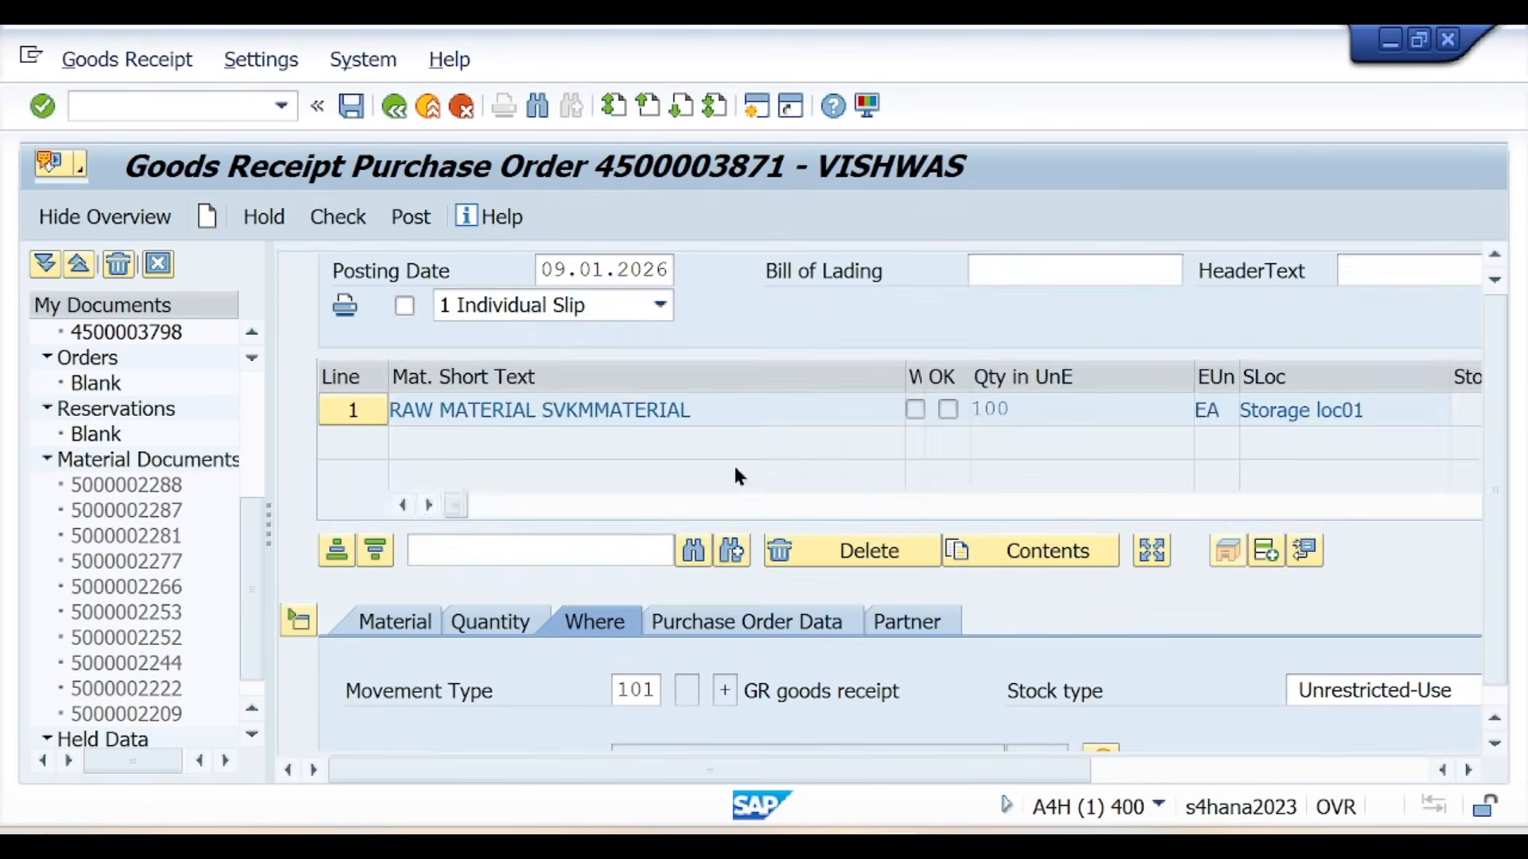
- Check the goods receipt for the purchase order and post it
{"action": "mouse_move", "coordinate": [459, 506]}
{"action": "left_mouse_down"}
{"action": "mouse_move", "coordinate": [1038, 534]}
{"action": "mouse_move", "coordinate": [1067, 519]}
{"action": "mouse_move", "coordinate": [455, 506]}
{"action": "left_mouse_up"}
{"action": "left_click", "coordinate": [329, 220]}
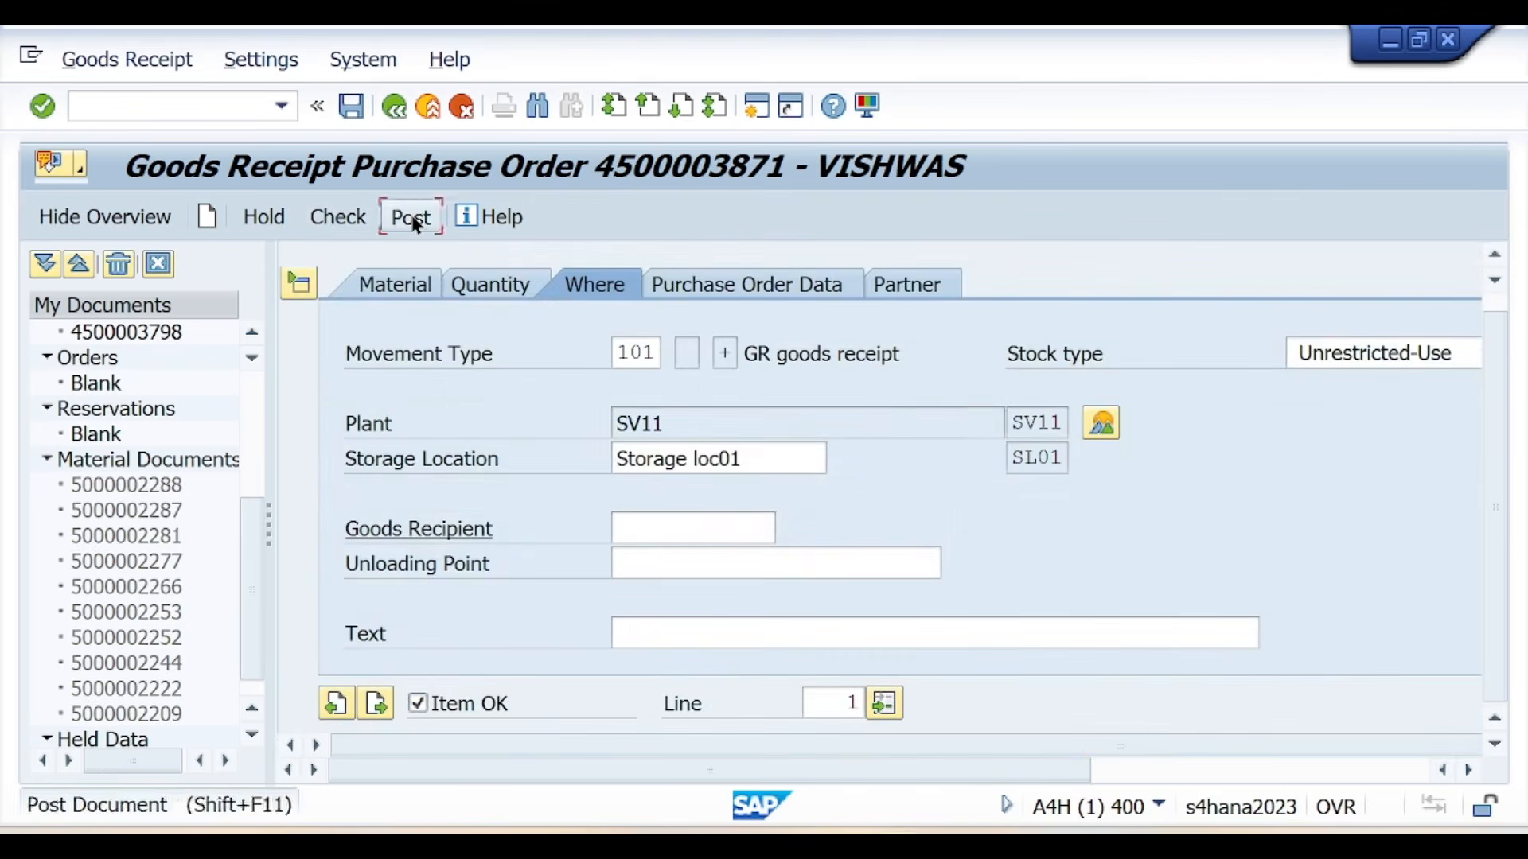
{"action": "left_click", "coordinate": [413, 220]}
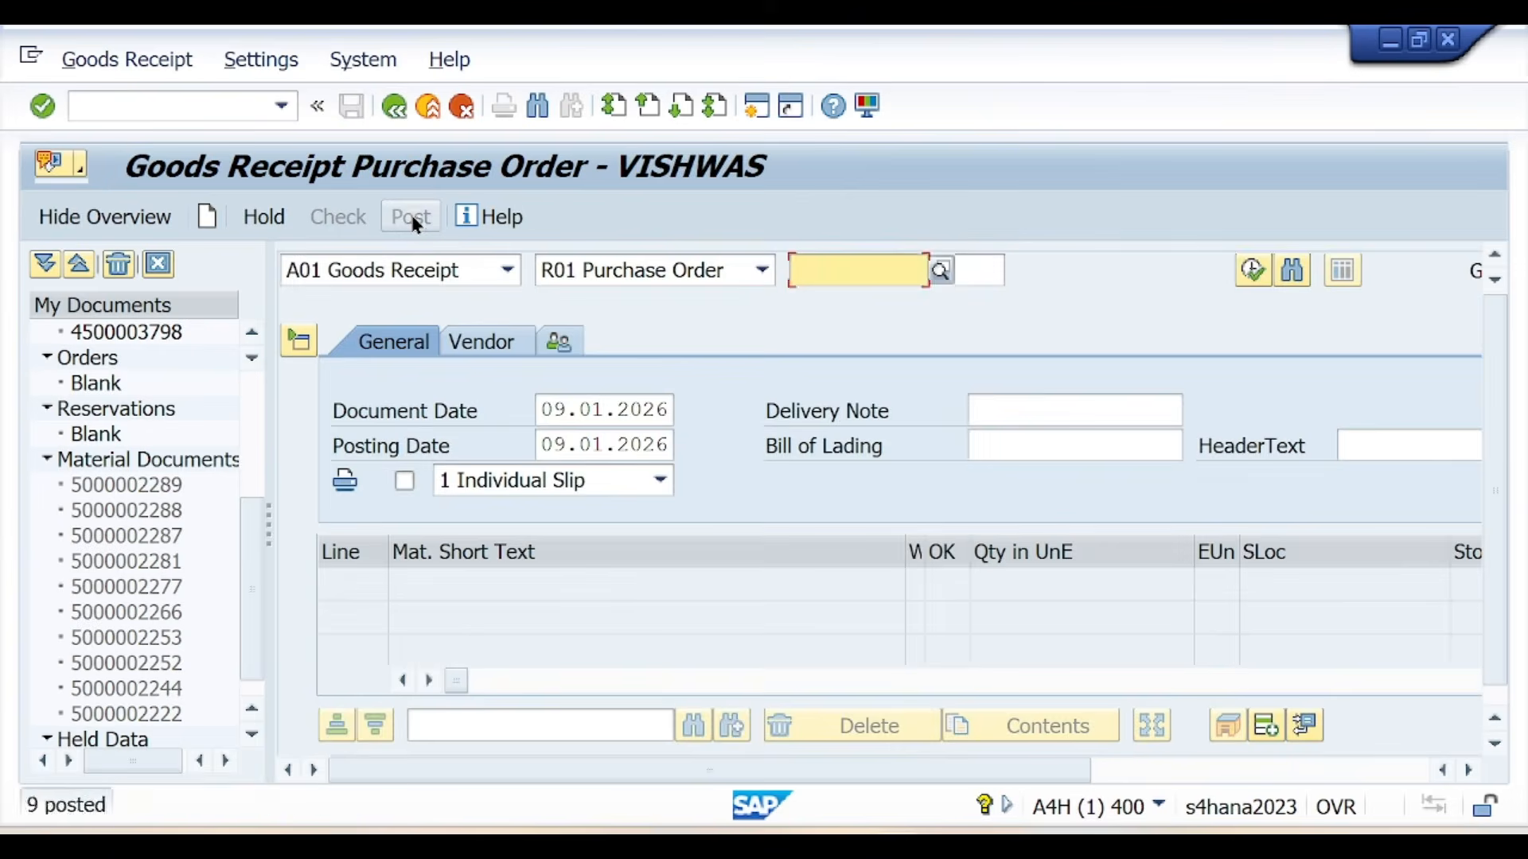
- Copy the material document number from the posting message's details into the empty line under Step6 in the notes
{"action": "double_click", "coordinate": [195, 805]}
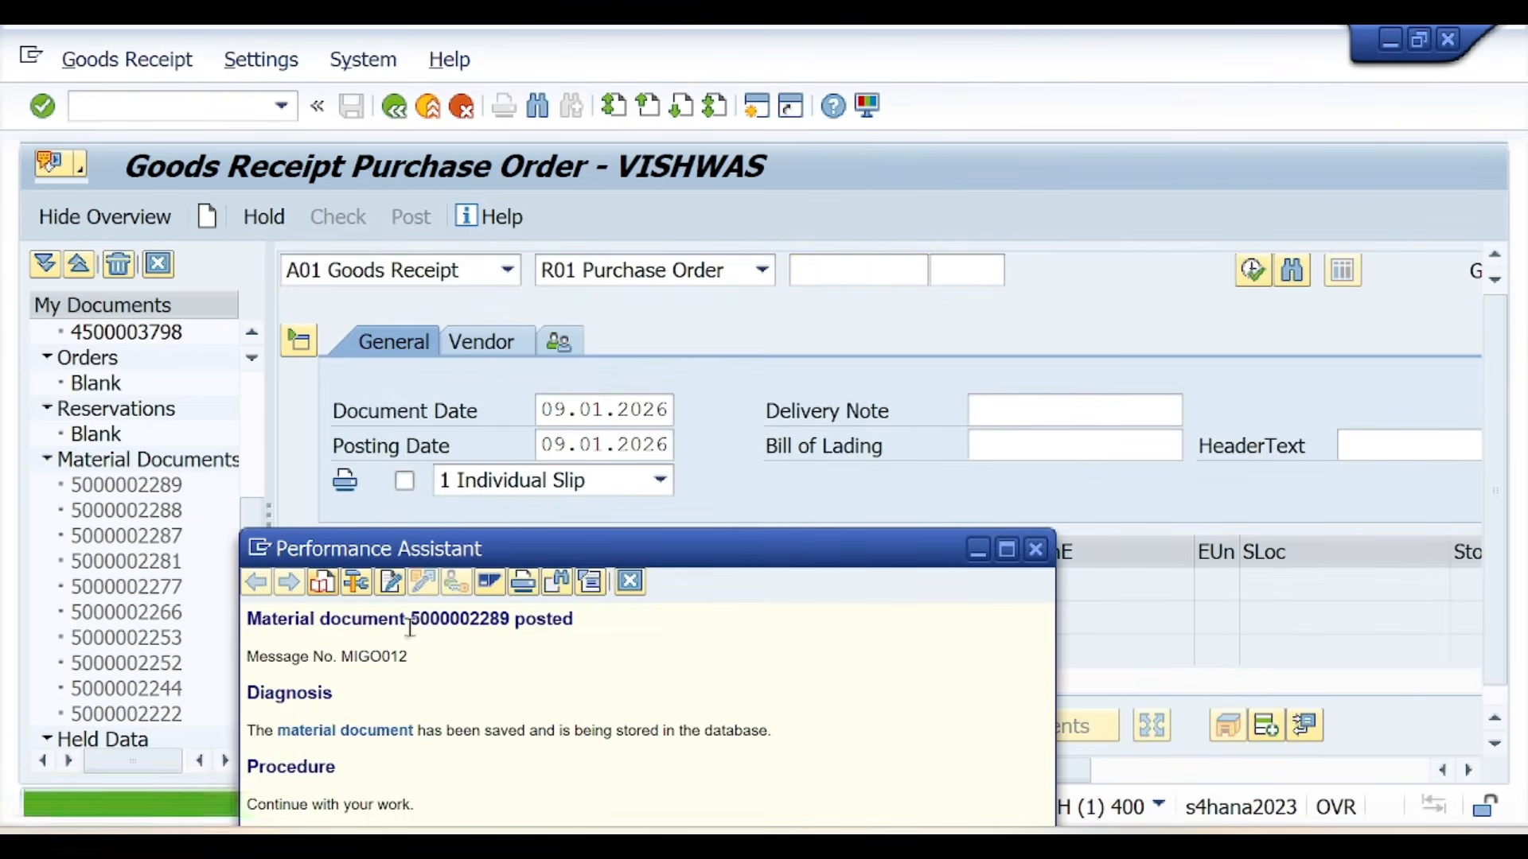
{"action": "left_click_drag", "start_coordinate": [411, 620], "coordinate": [510, 621]}
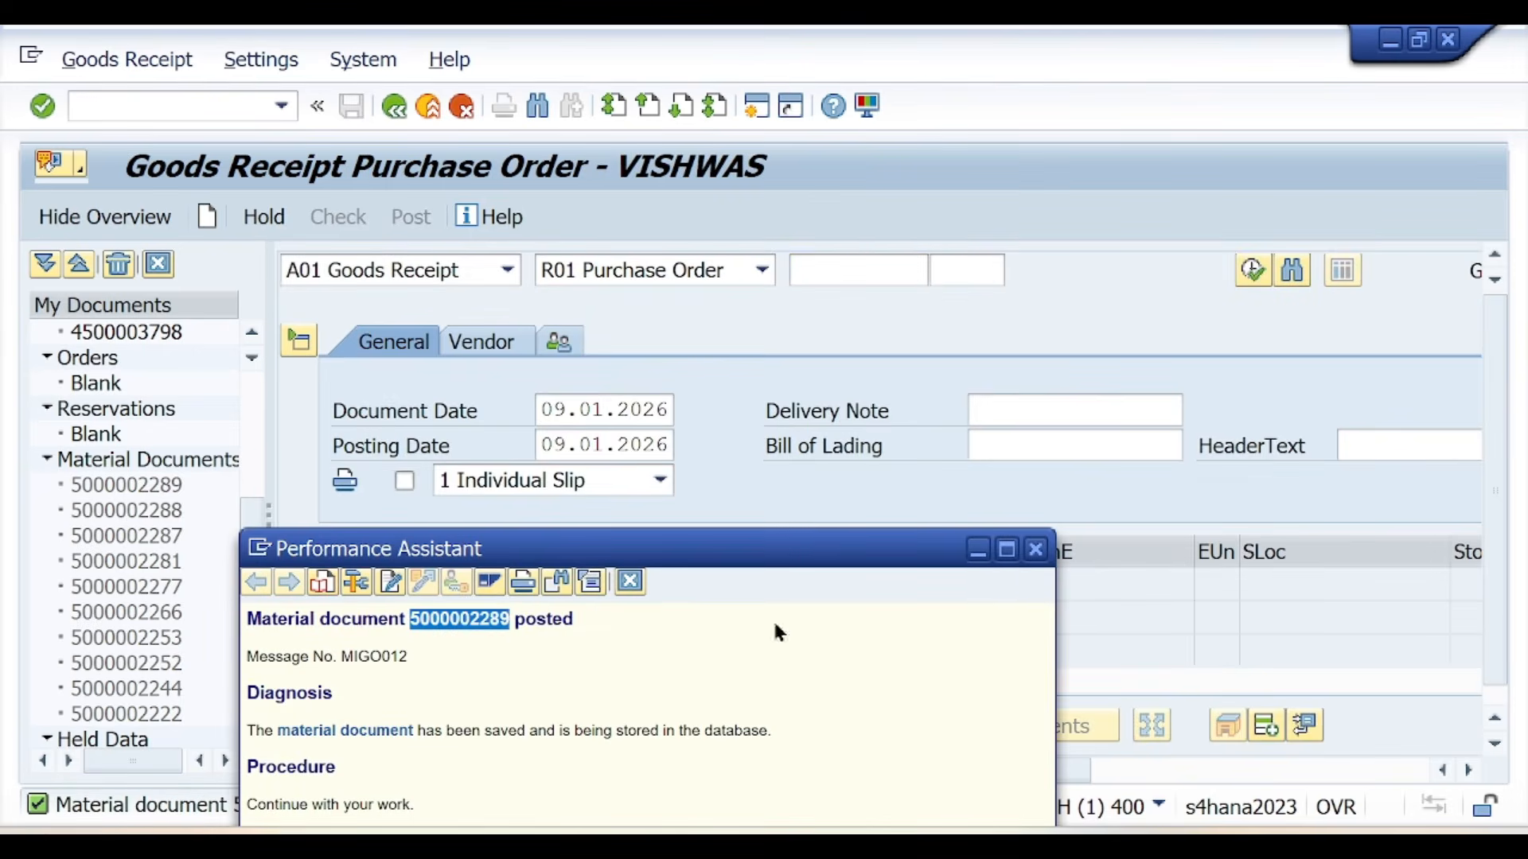
{"action": "left_click", "coordinate": [1035, 550]}
{"action": "left_click", "coordinate": [941, 844]}
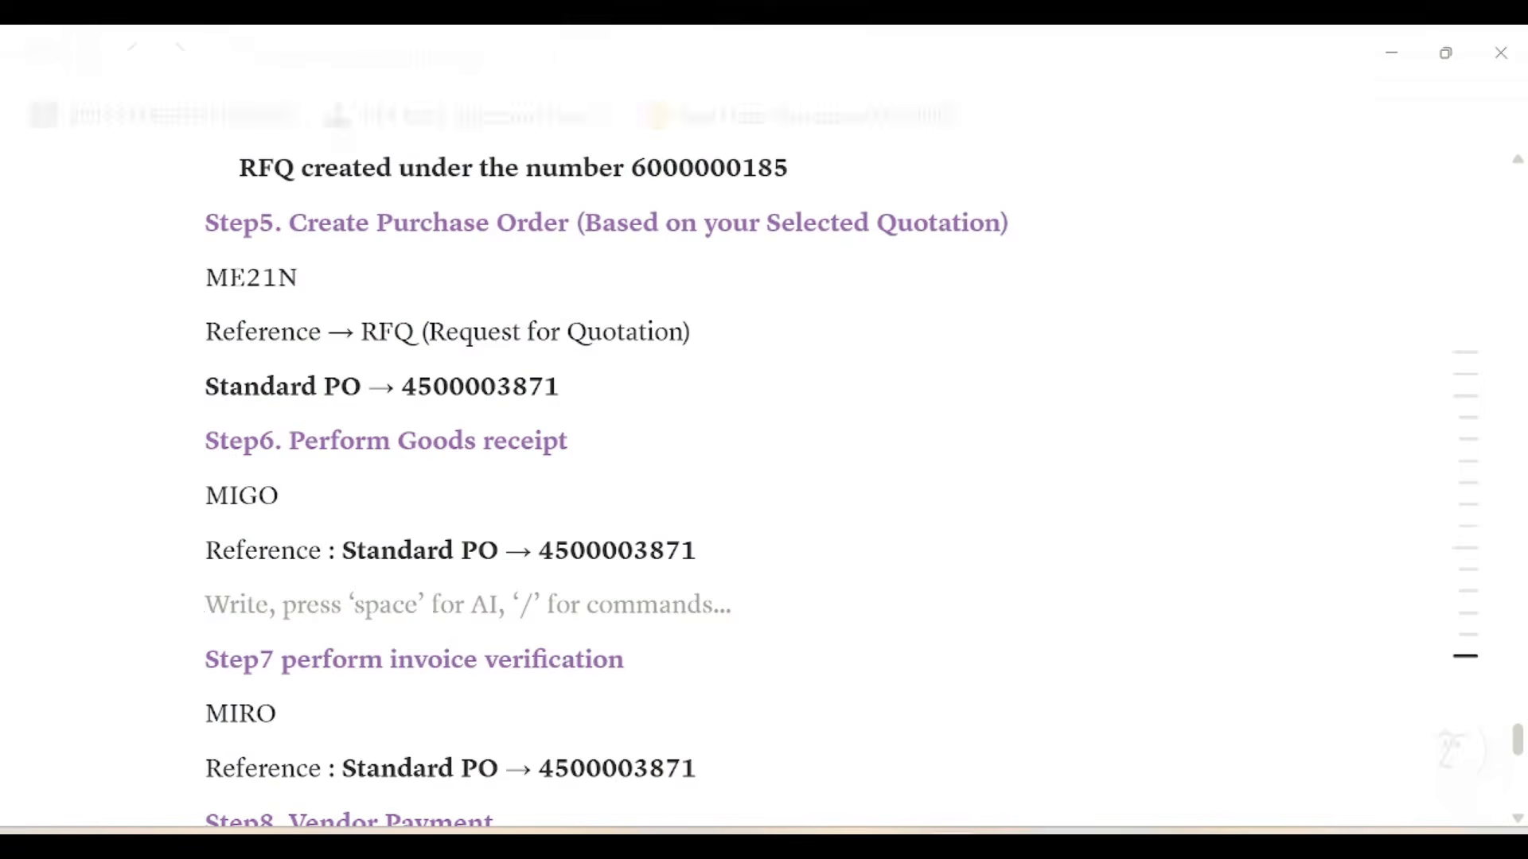
{"action": "key", "text": "ctrl+v"}
- Label the material document number with Goods receipt copied from the Step6 heading plus "_>", and add an empty line below Step7's Reference line
{"action": "left_click_drag", "start_coordinate": [402, 440], "coordinate": [591, 444]}
{"action": "key", "text": "ctrl+c"}
{"action": "left_click", "coordinate": [210, 608]}
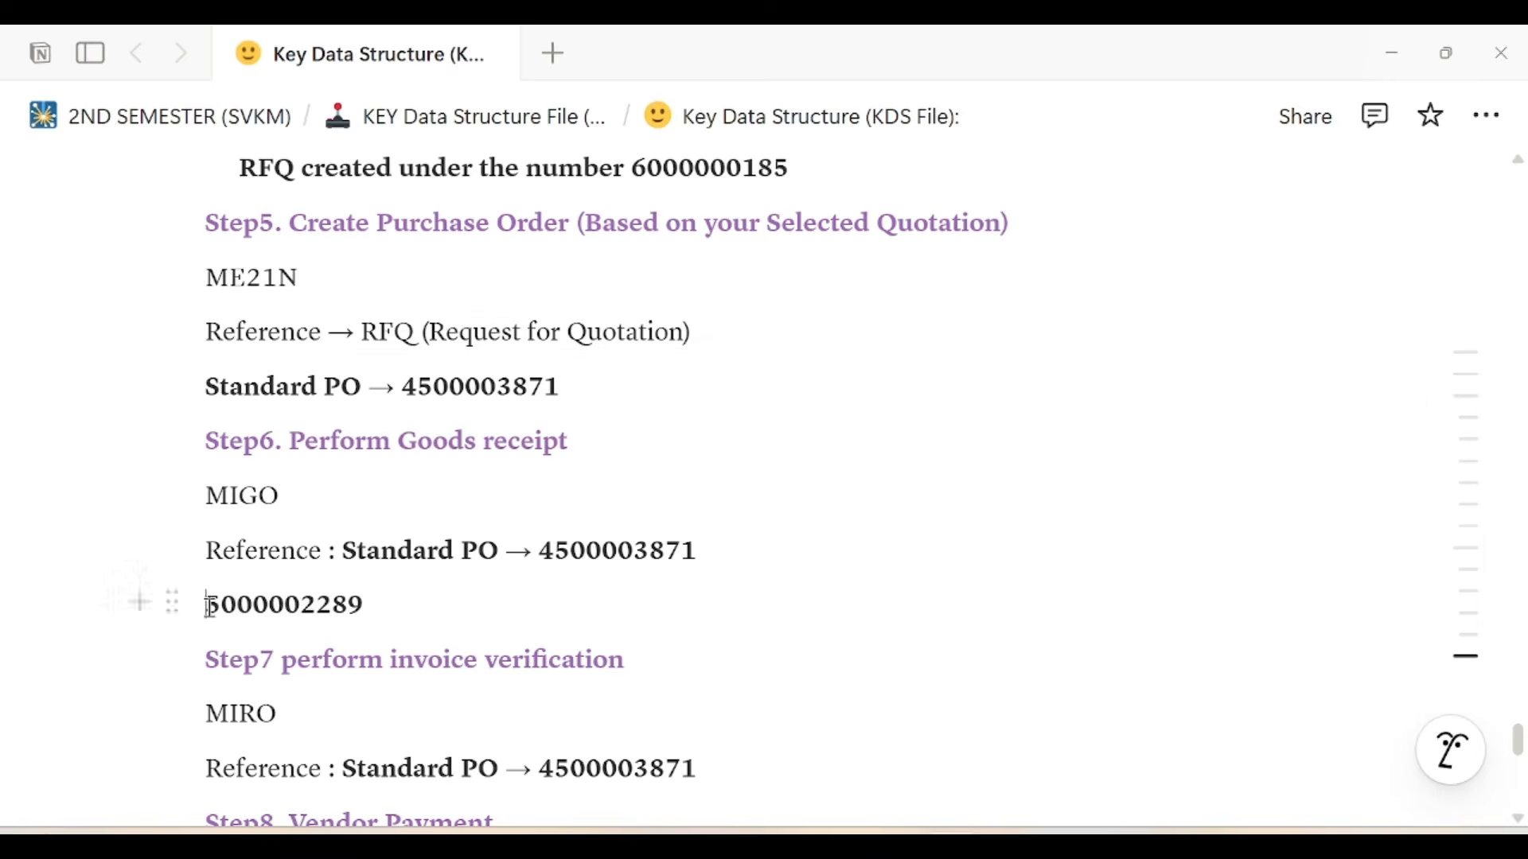
{"action": "key", "text": "ctrl+v"}
{"action": "type", "text": "_>"}
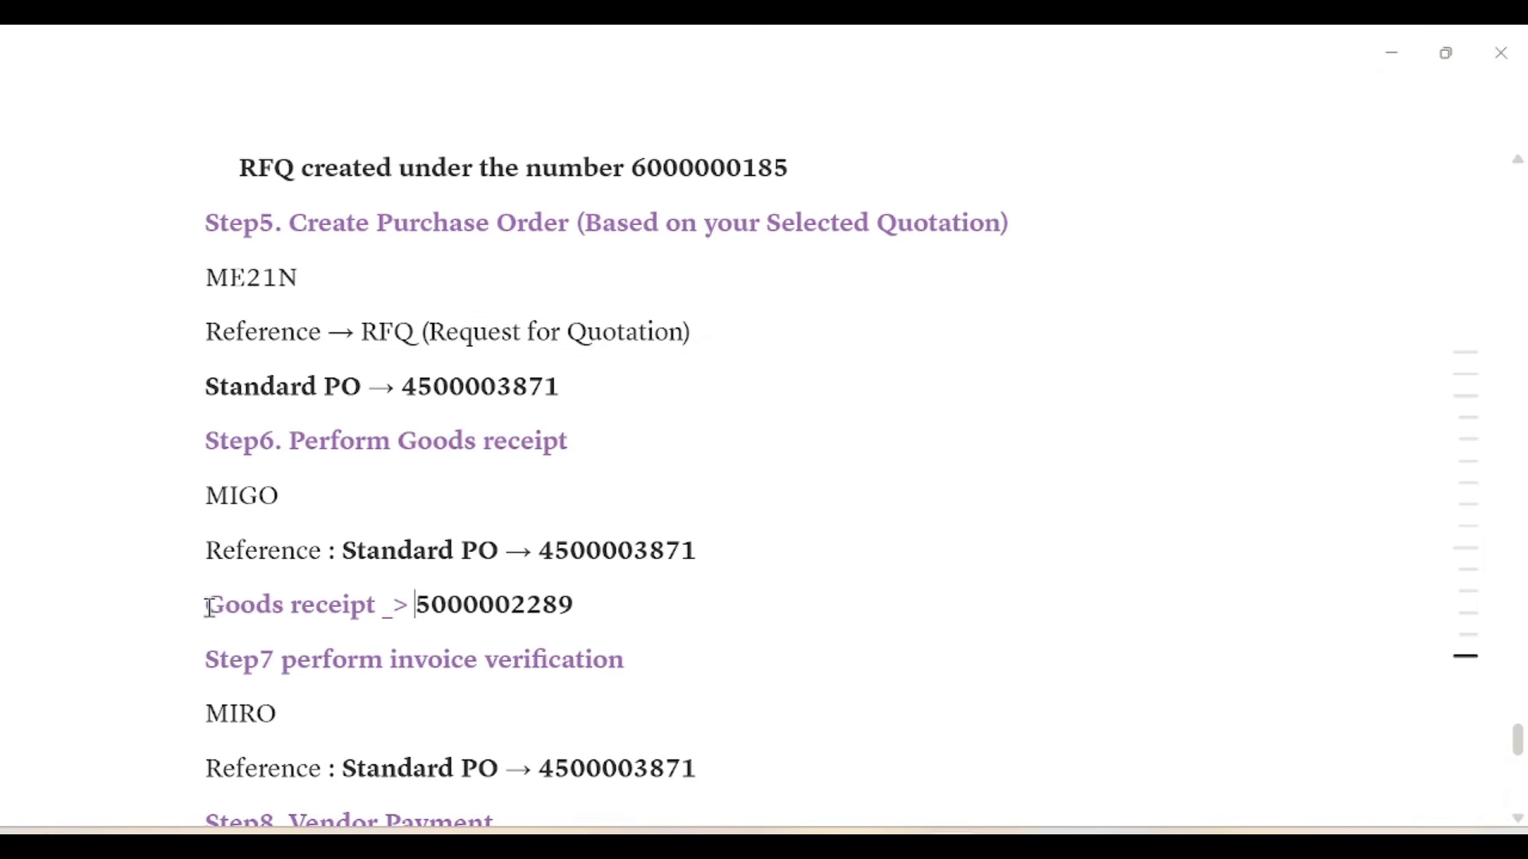
{"action": "scroll", "coordinate": [334, 633], "scroll_direction": "down", "scroll_amount": 3}
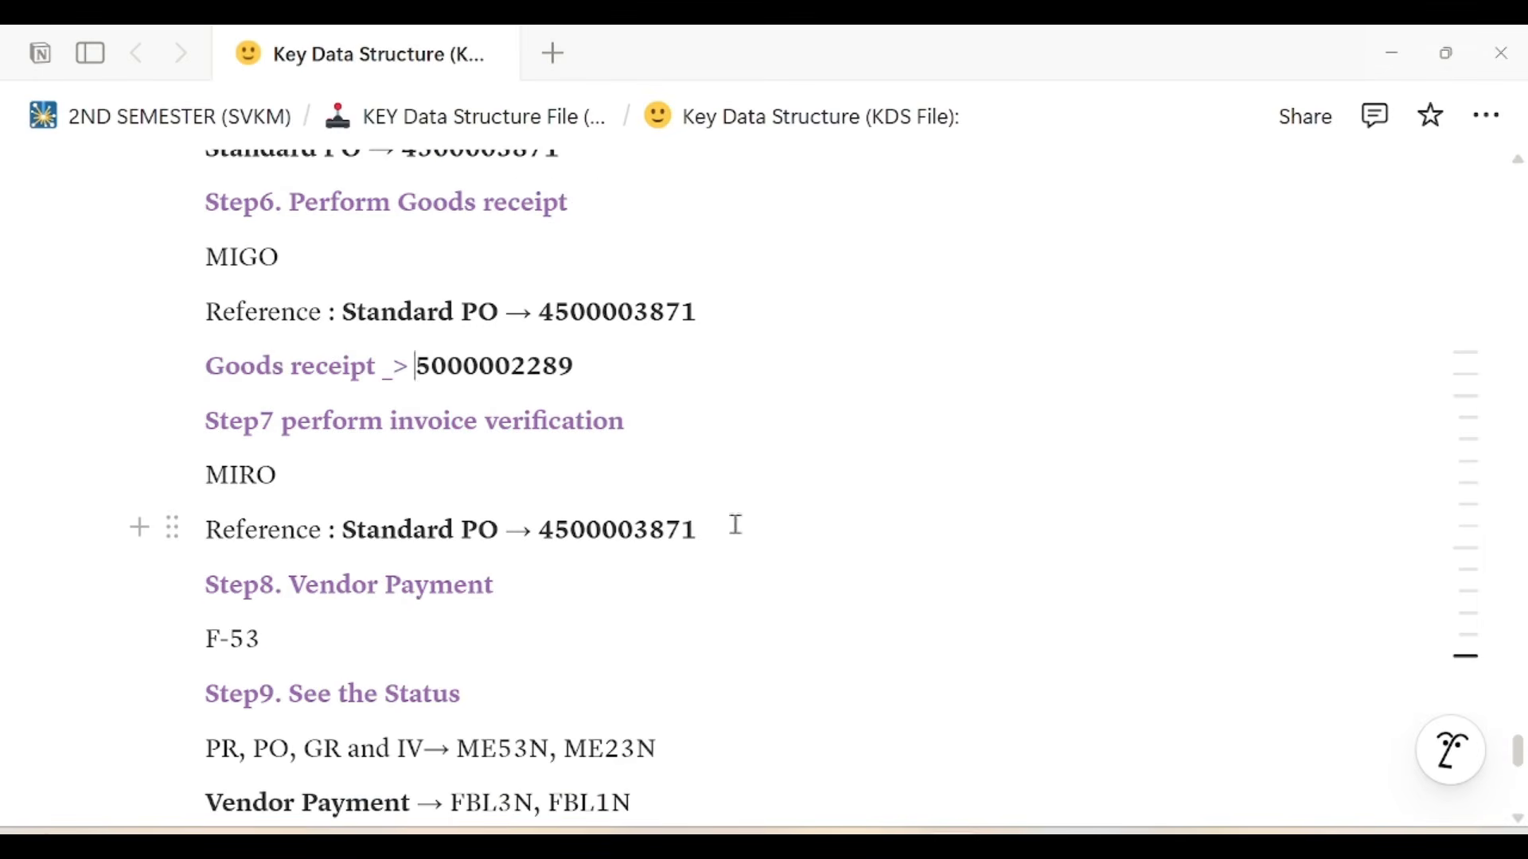
{"action": "key", "text": "Return"}
- Switch to SAP and open the incoming invoice transaction with /nMIRO for company code SVK1
{"action": "key", "text": "alt+Tab"}
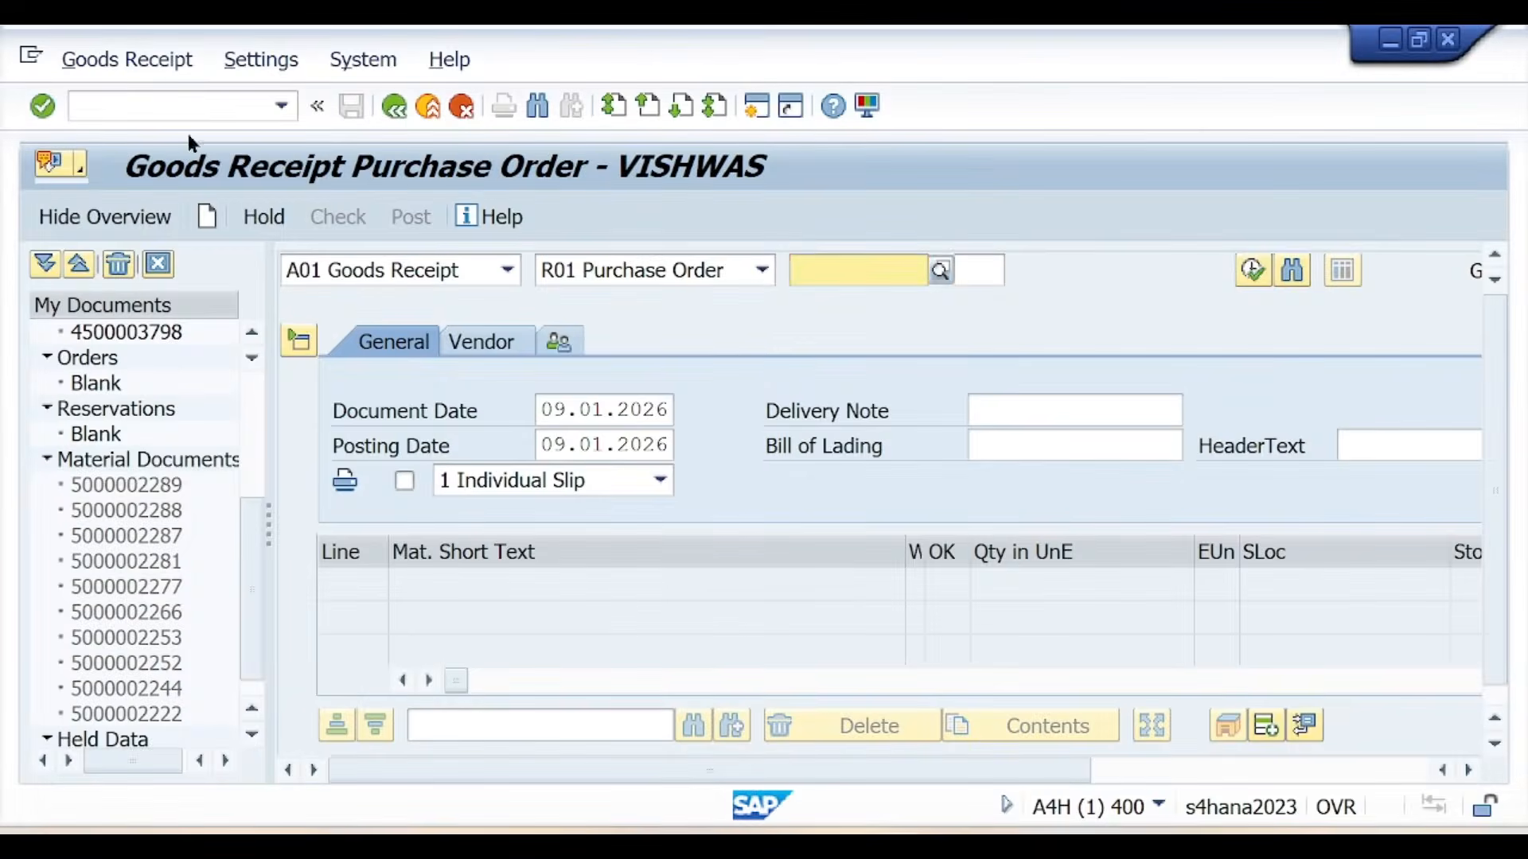
{"action": "left_click", "coordinate": [213, 104]}
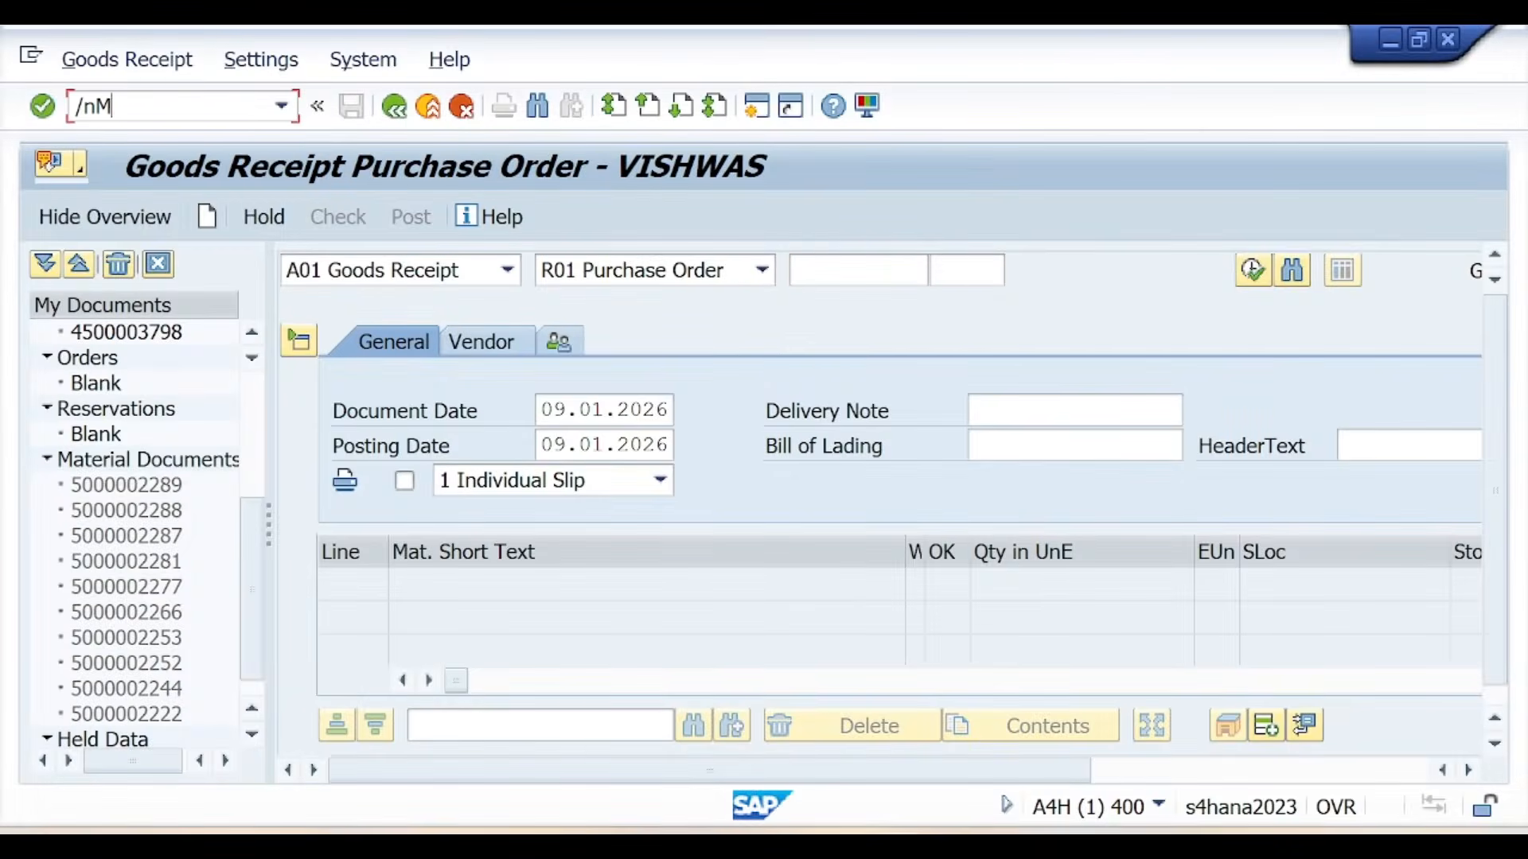
{"action": "type", "text": "/nMIRO"}
{"action": "key", "text": "Return"}
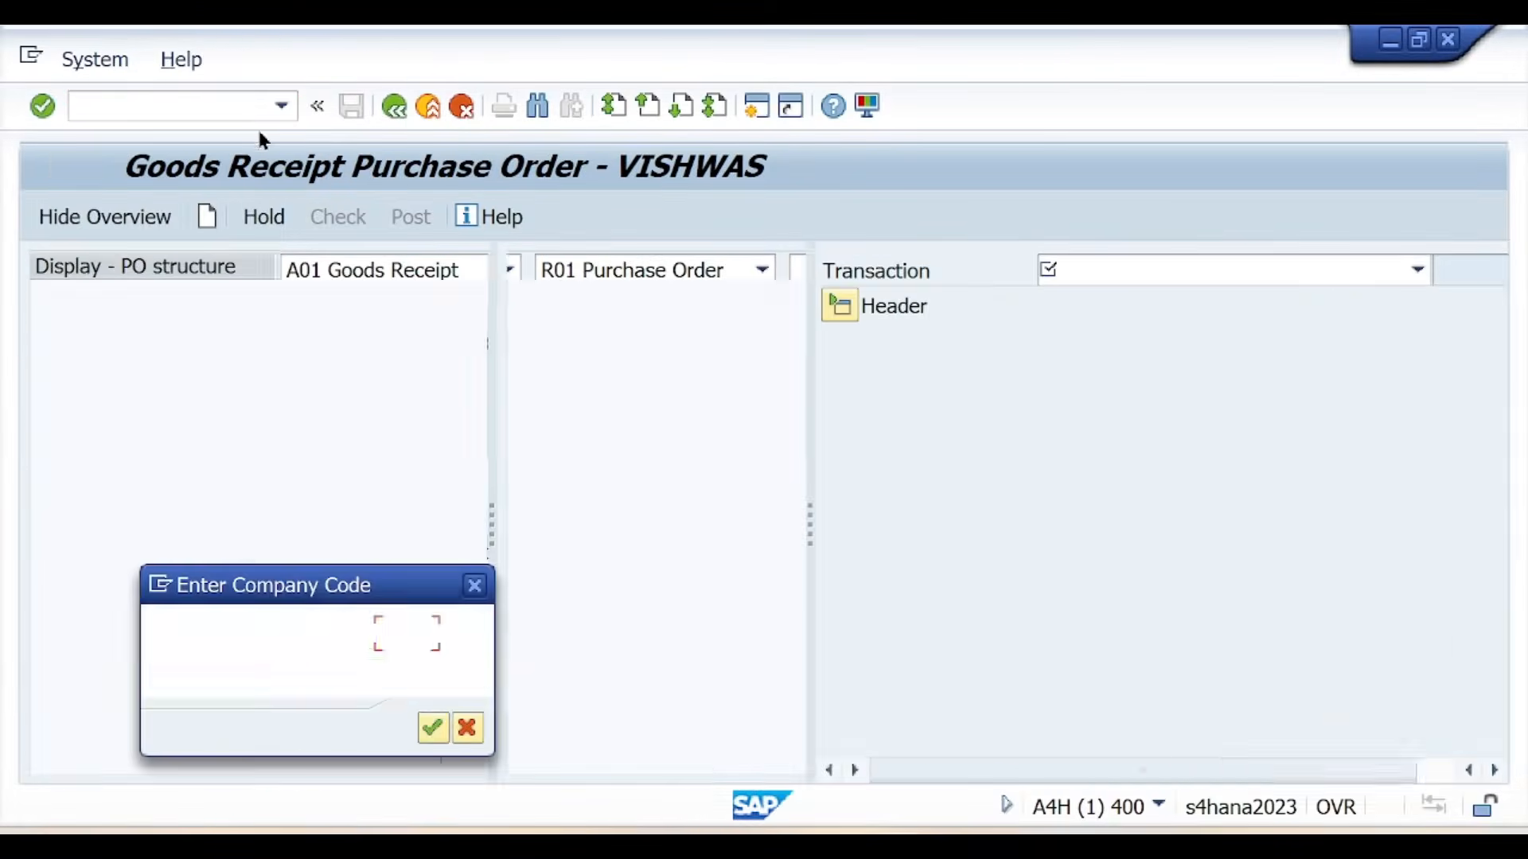
{"action": "type", "text": "SVk1"}
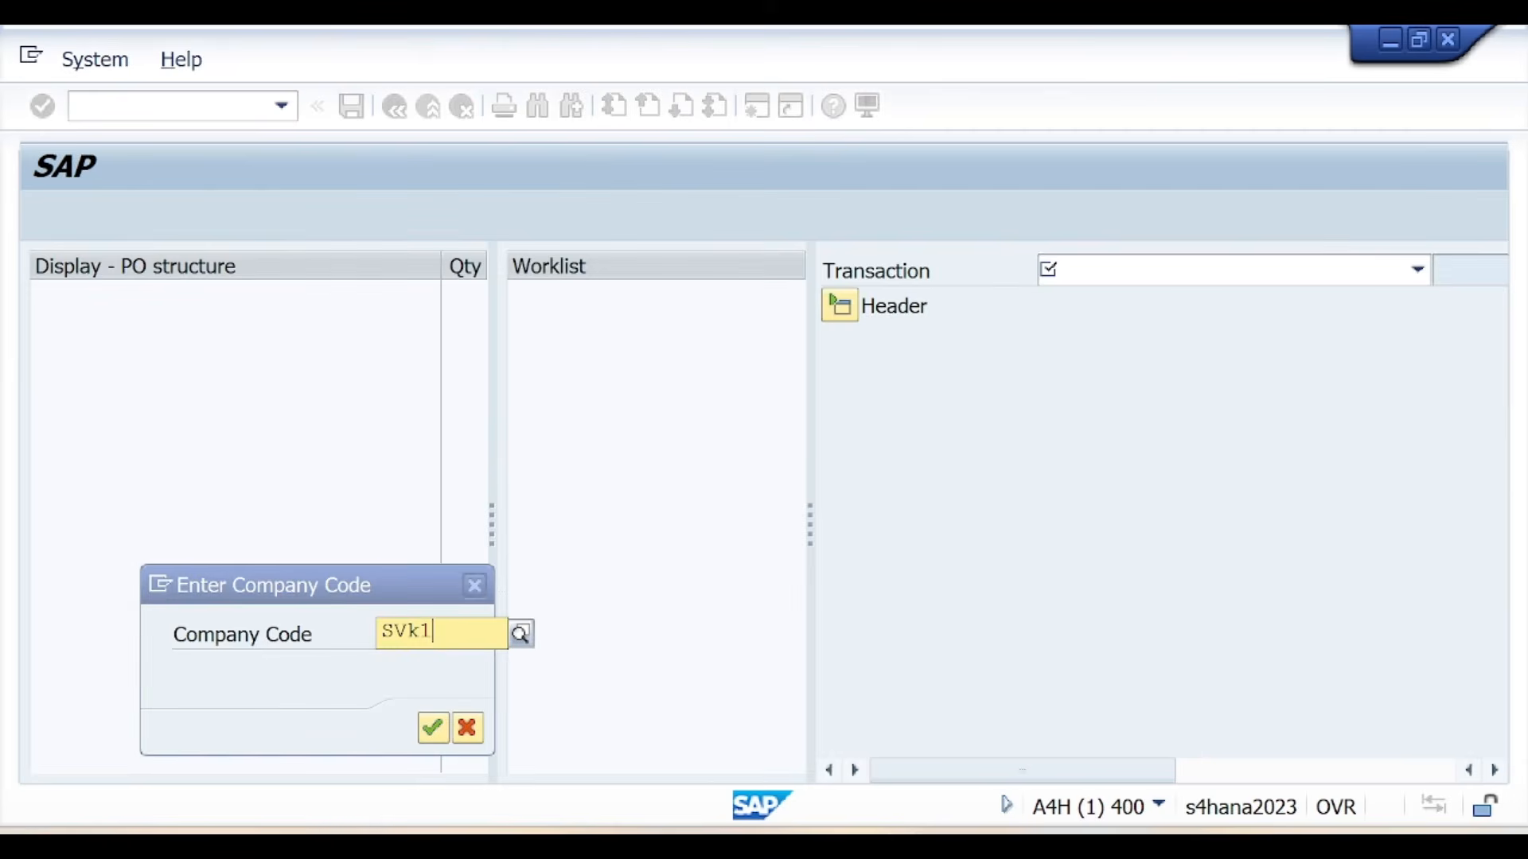
{"action": "left_click", "coordinate": [408, 695]}
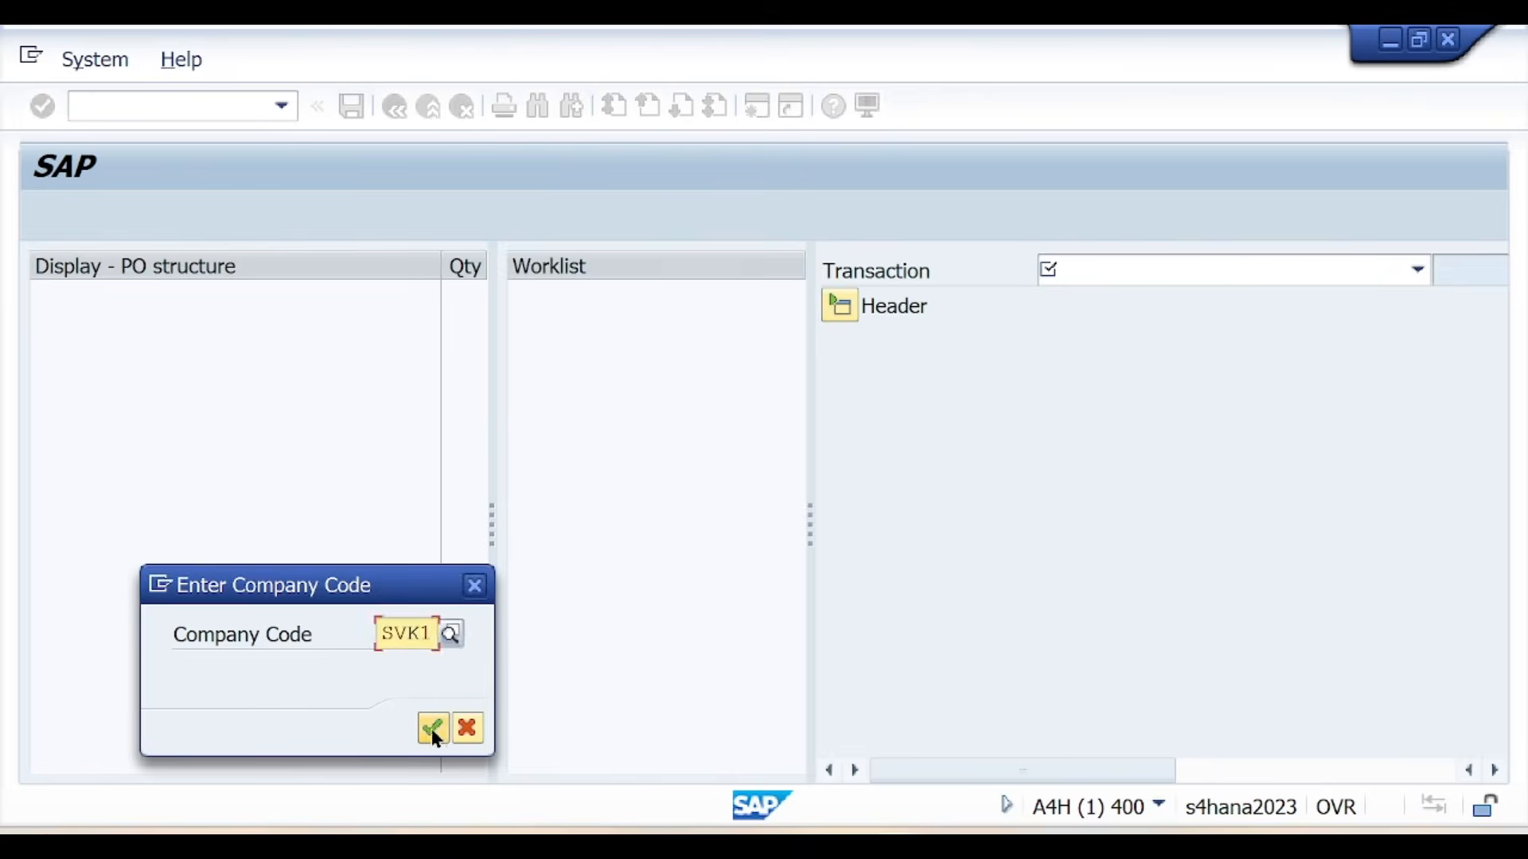
{"action": "left_click", "coordinate": [431, 727]}
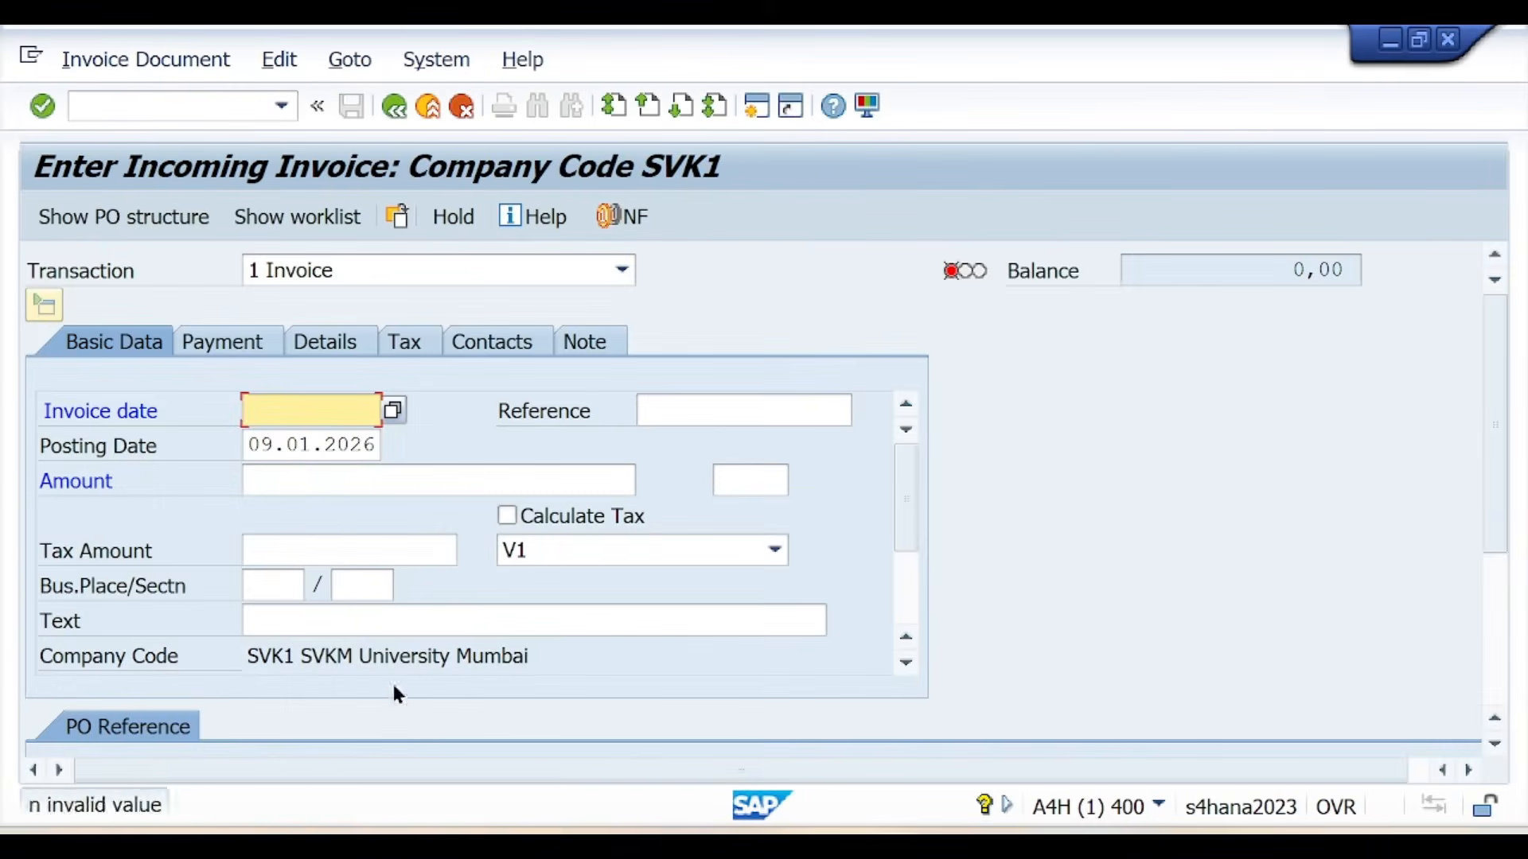
- Set the invoice date to 09.01.2026 and enable Calculate Tax with tax code T0
{"action": "type", "text": "09"}
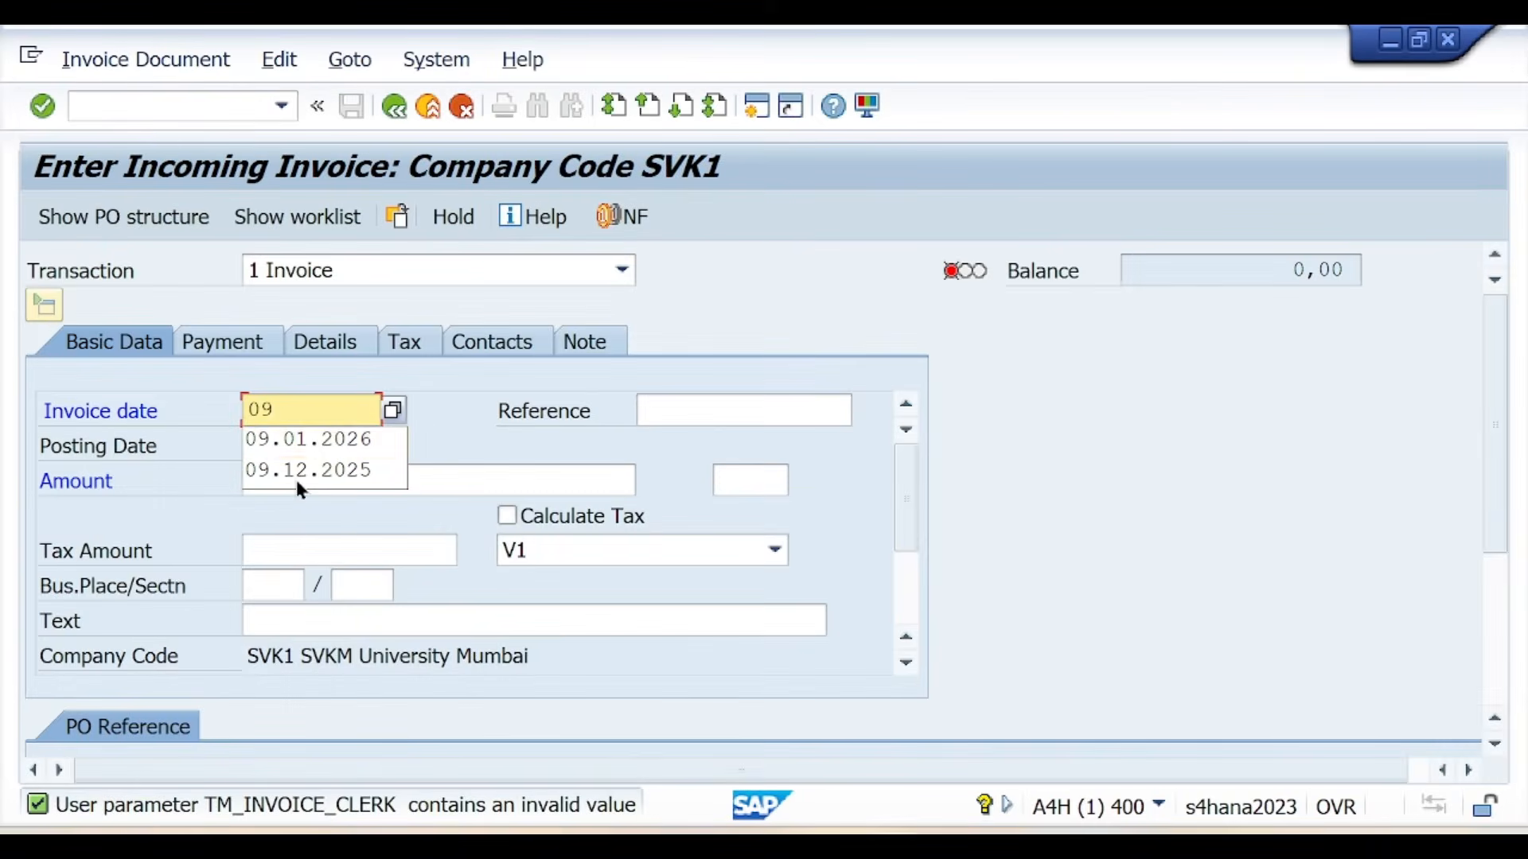
{"action": "left_click", "coordinate": [329, 444]}
{"action": "left_click", "coordinate": [507, 515]}
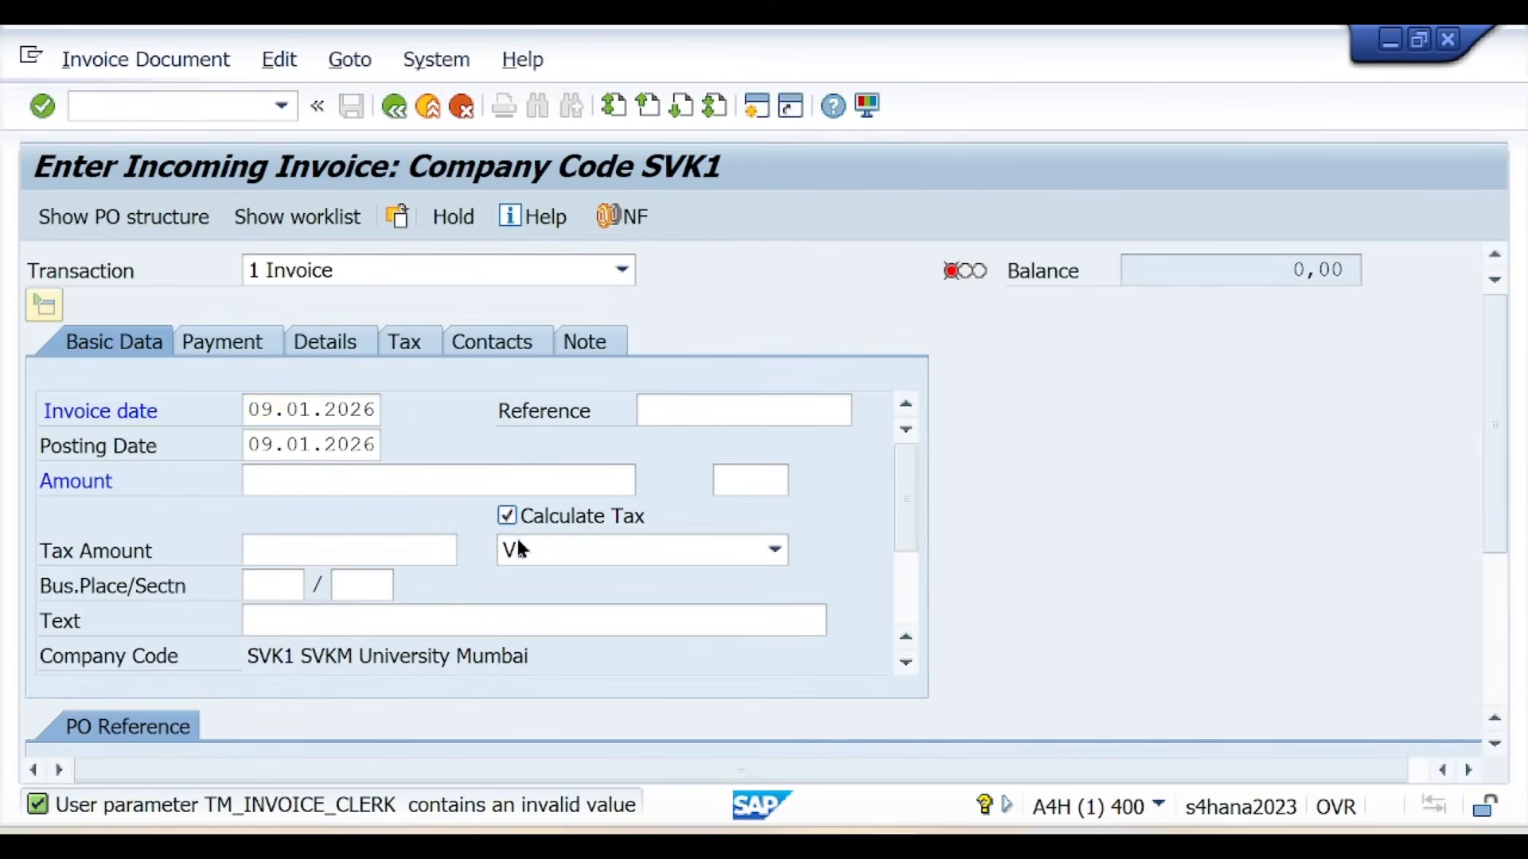
{"action": "left_click", "coordinate": [532, 551]}
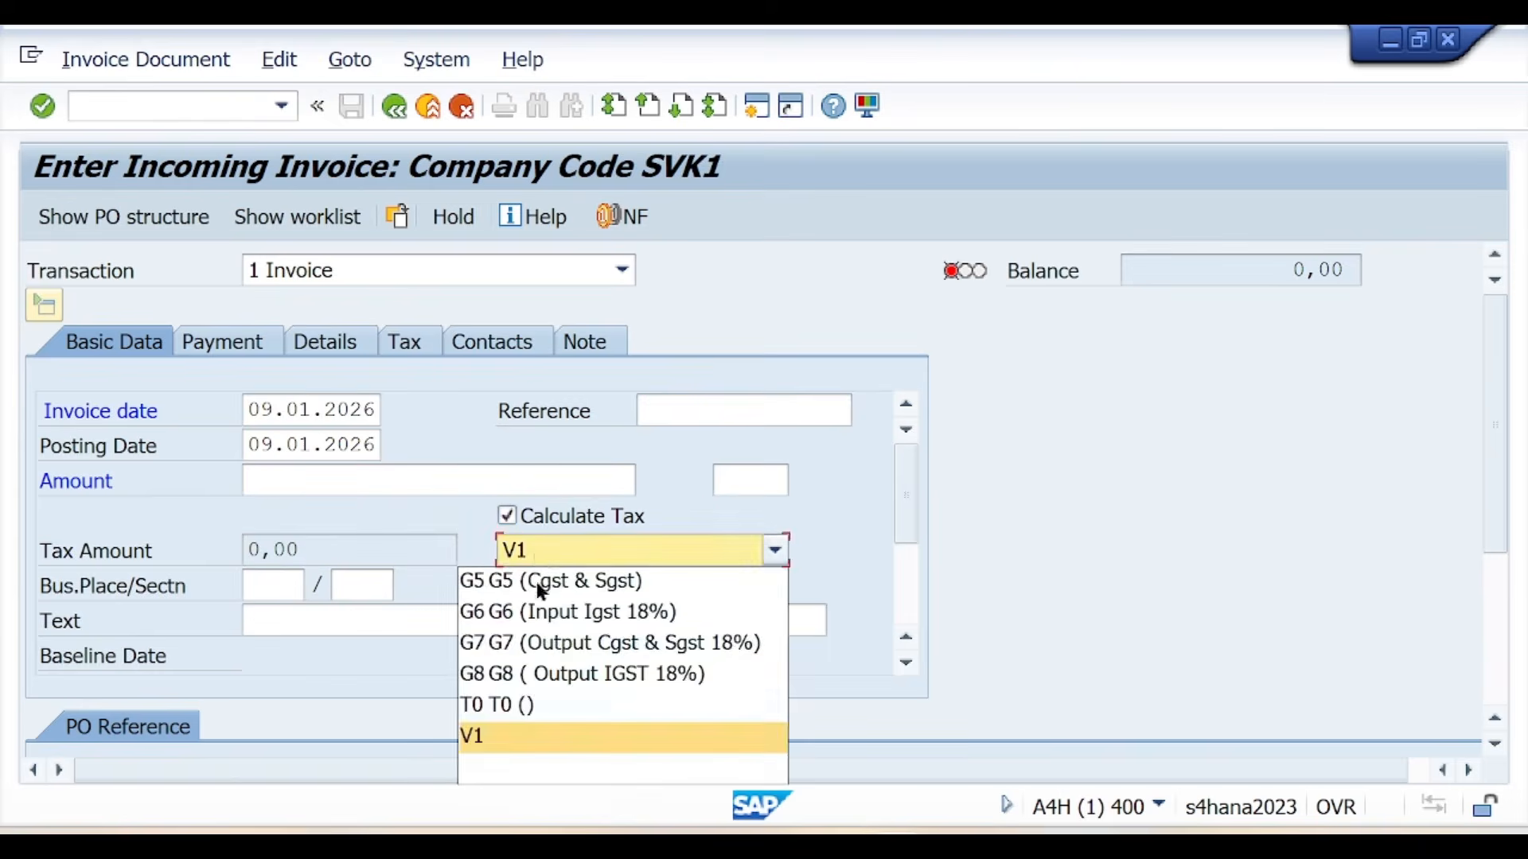
{"action": "left_click", "coordinate": [532, 707]}
- Set the invoice's business place to SVK1 from its value list
{"action": "left_click", "coordinate": [272, 585]}
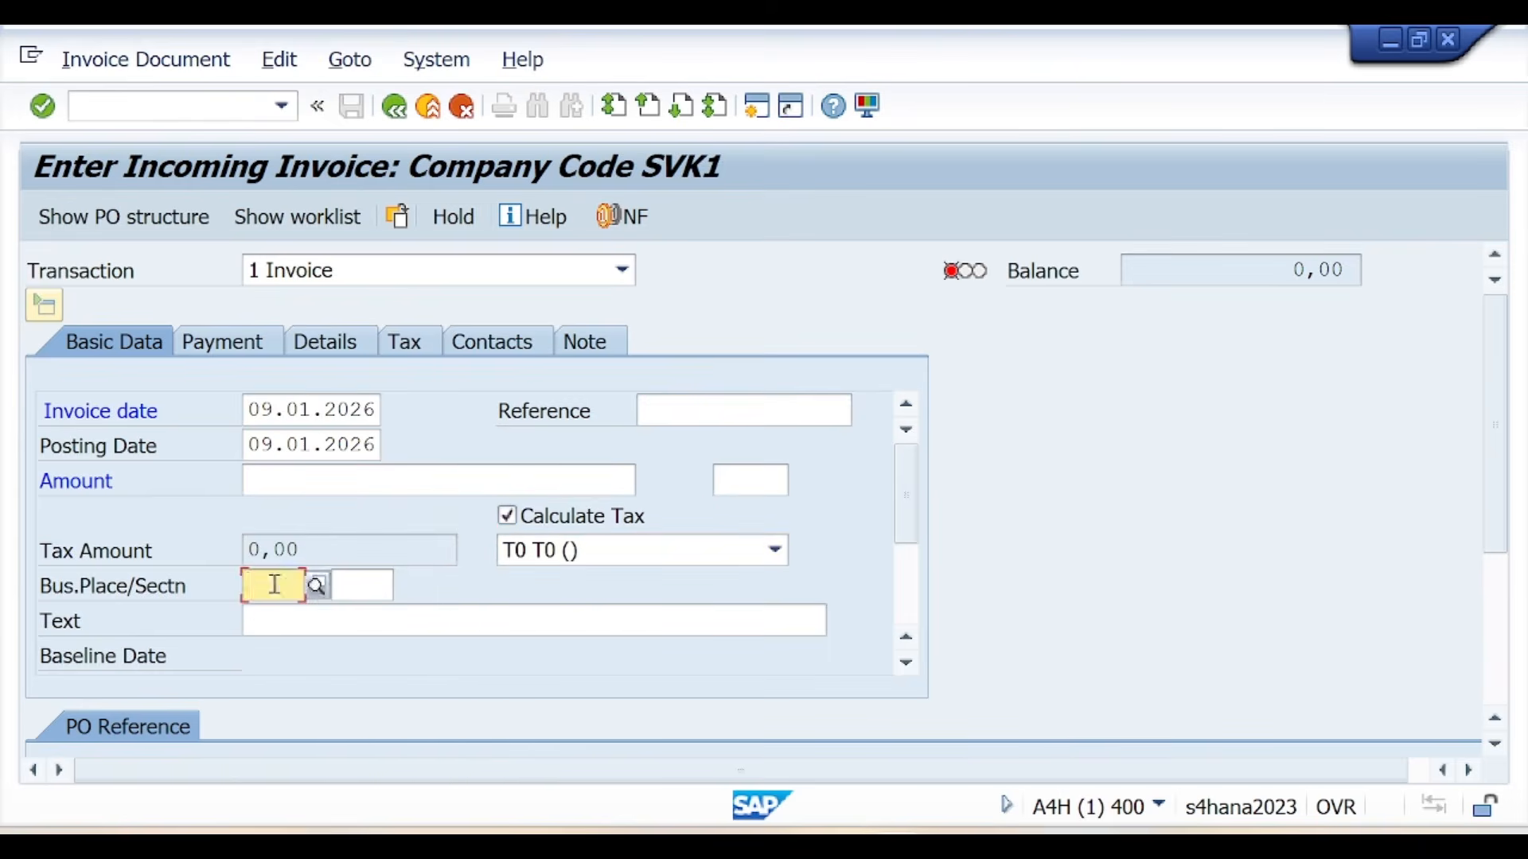
{"action": "left_click", "coordinate": [316, 589]}
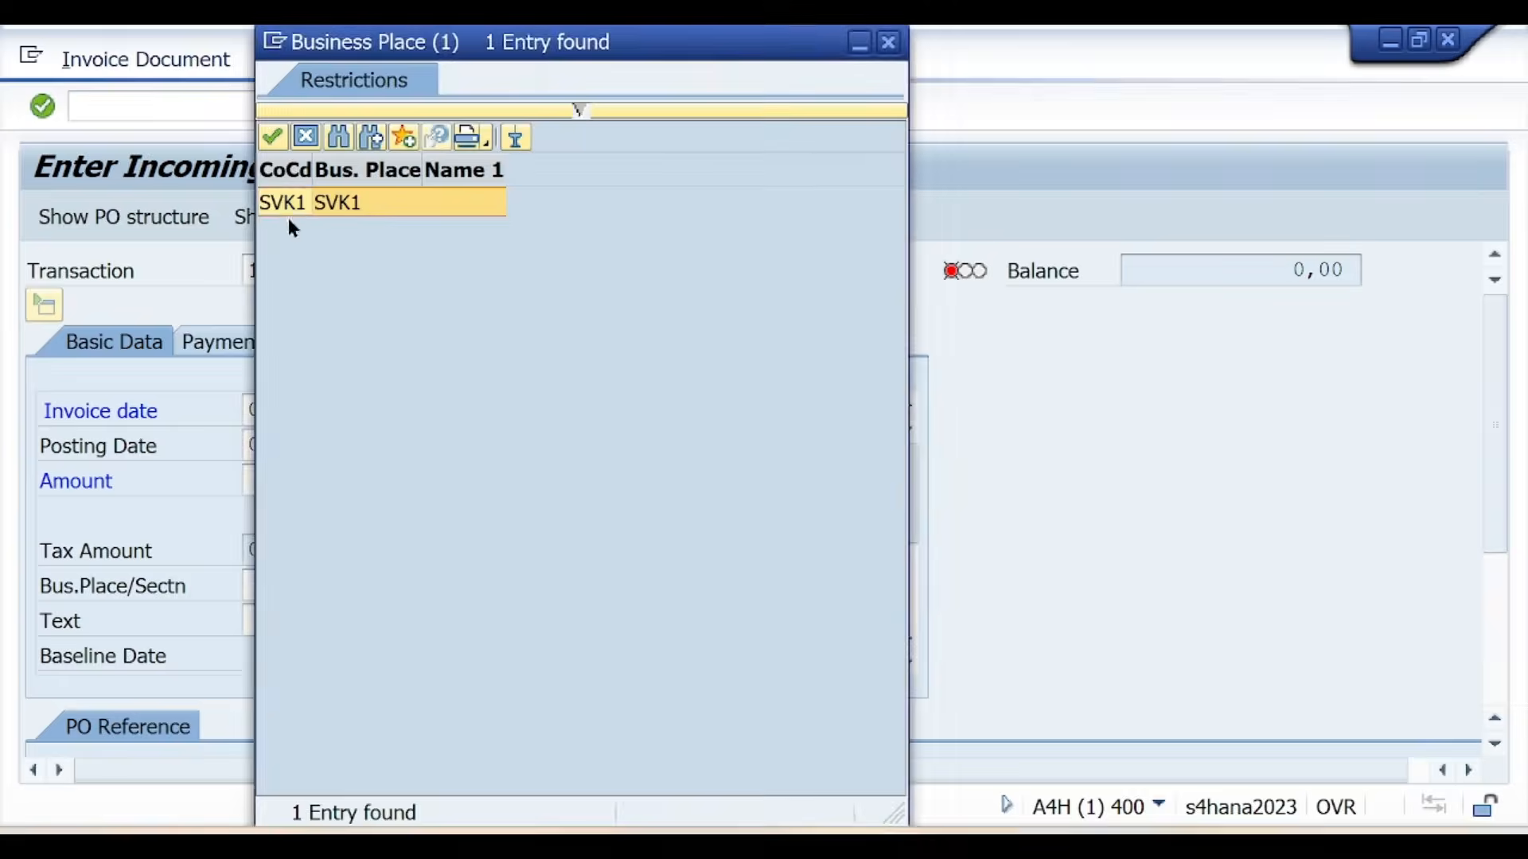
{"action": "left_click", "coordinate": [286, 204]}
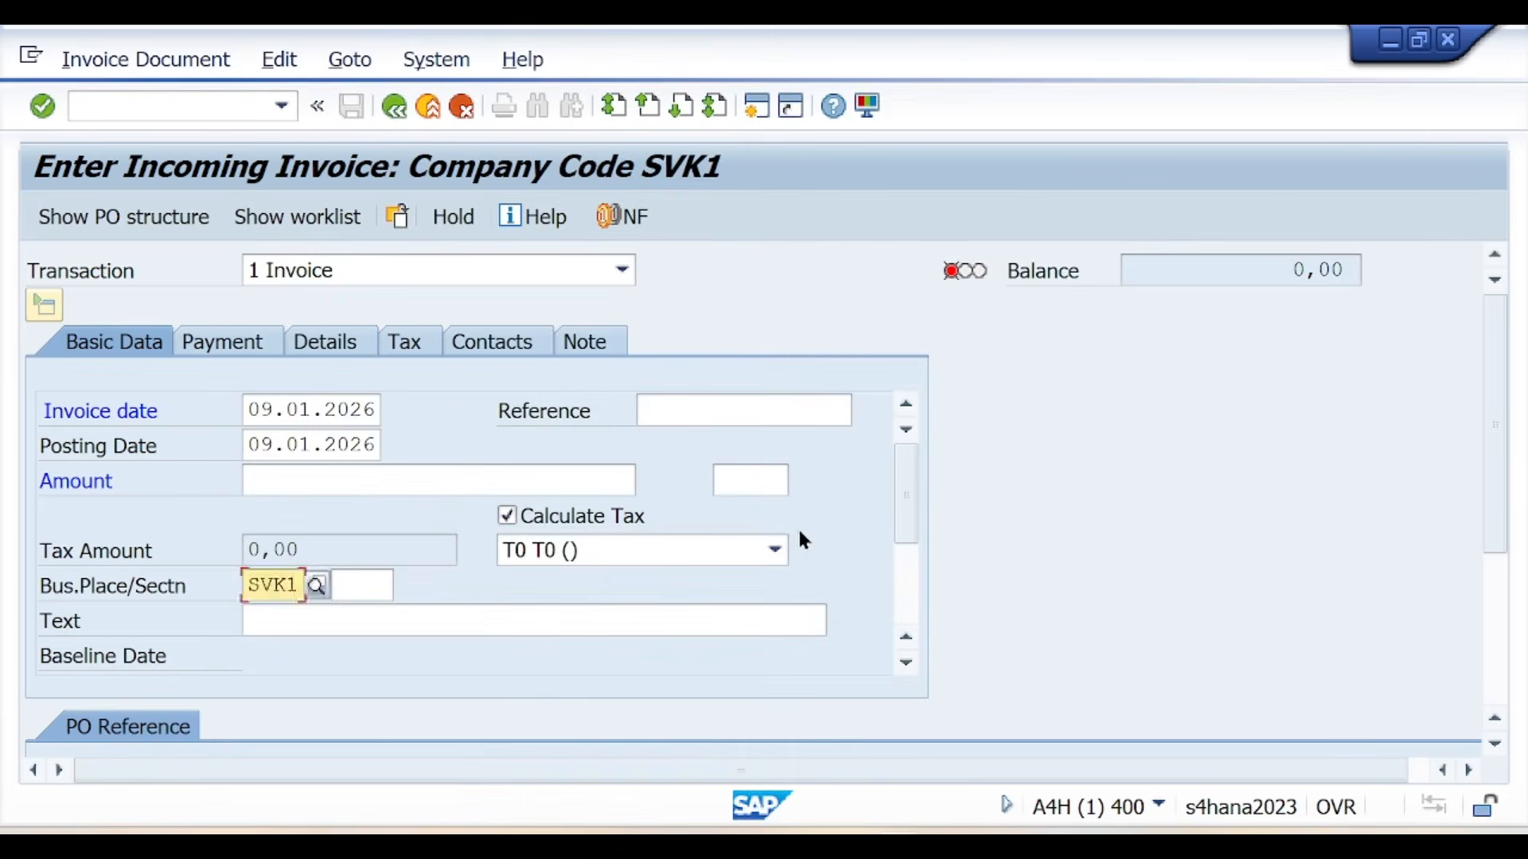
- Copy the purchase order number from Step7 in the notes and load it as the invoice's PO reference in SAP
{"action": "scroll", "coordinate": [797, 527], "scroll_direction": "down", "scroll_amount": 10}
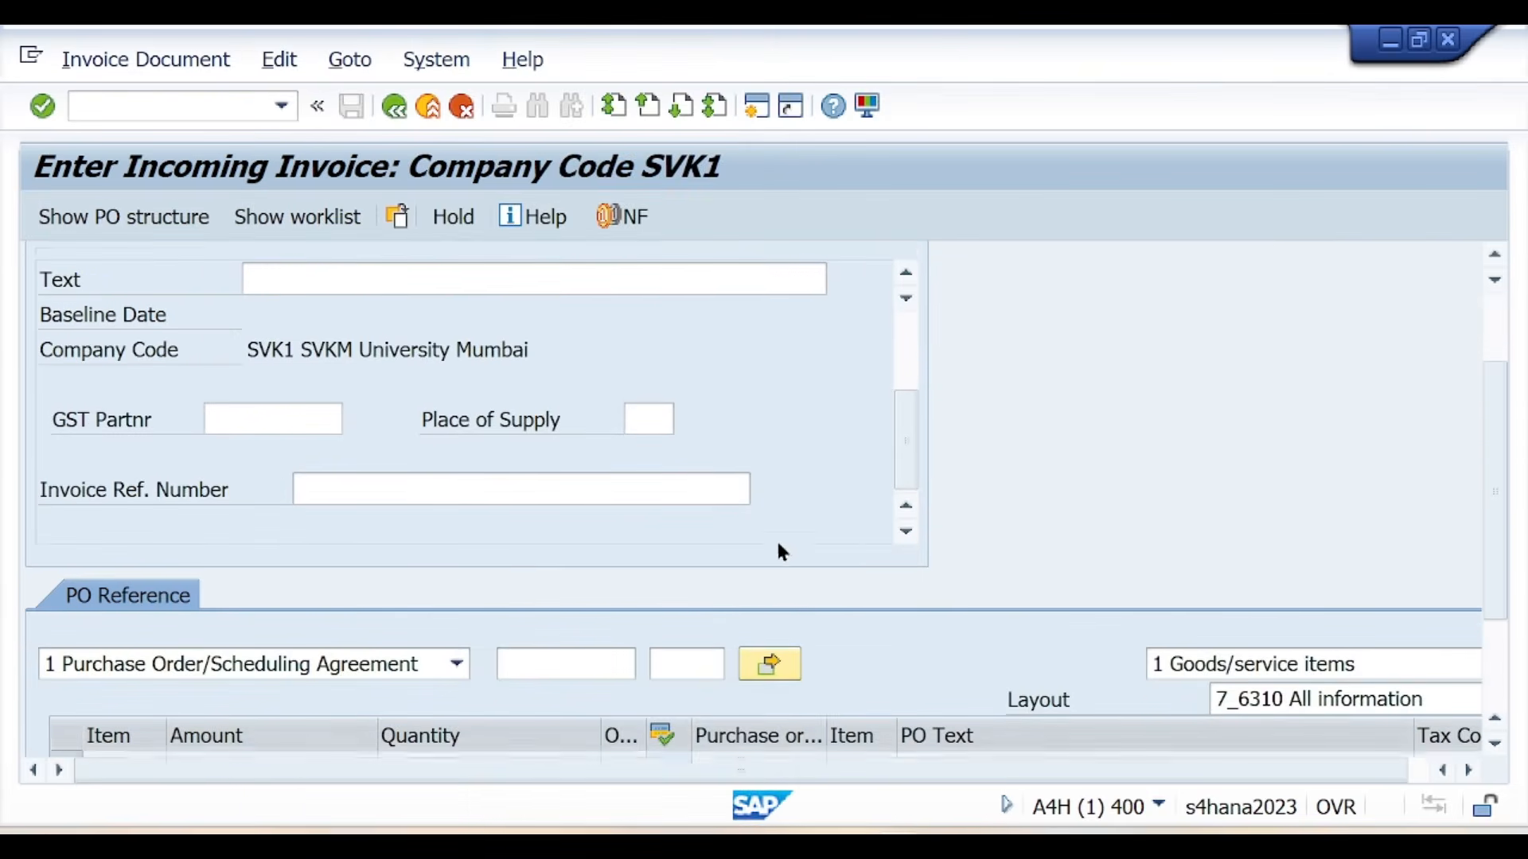
{"action": "scroll", "coordinate": [782, 552], "scroll_direction": "down", "scroll_amount": 1}
{"action": "key", "text": "alt+Tab"}
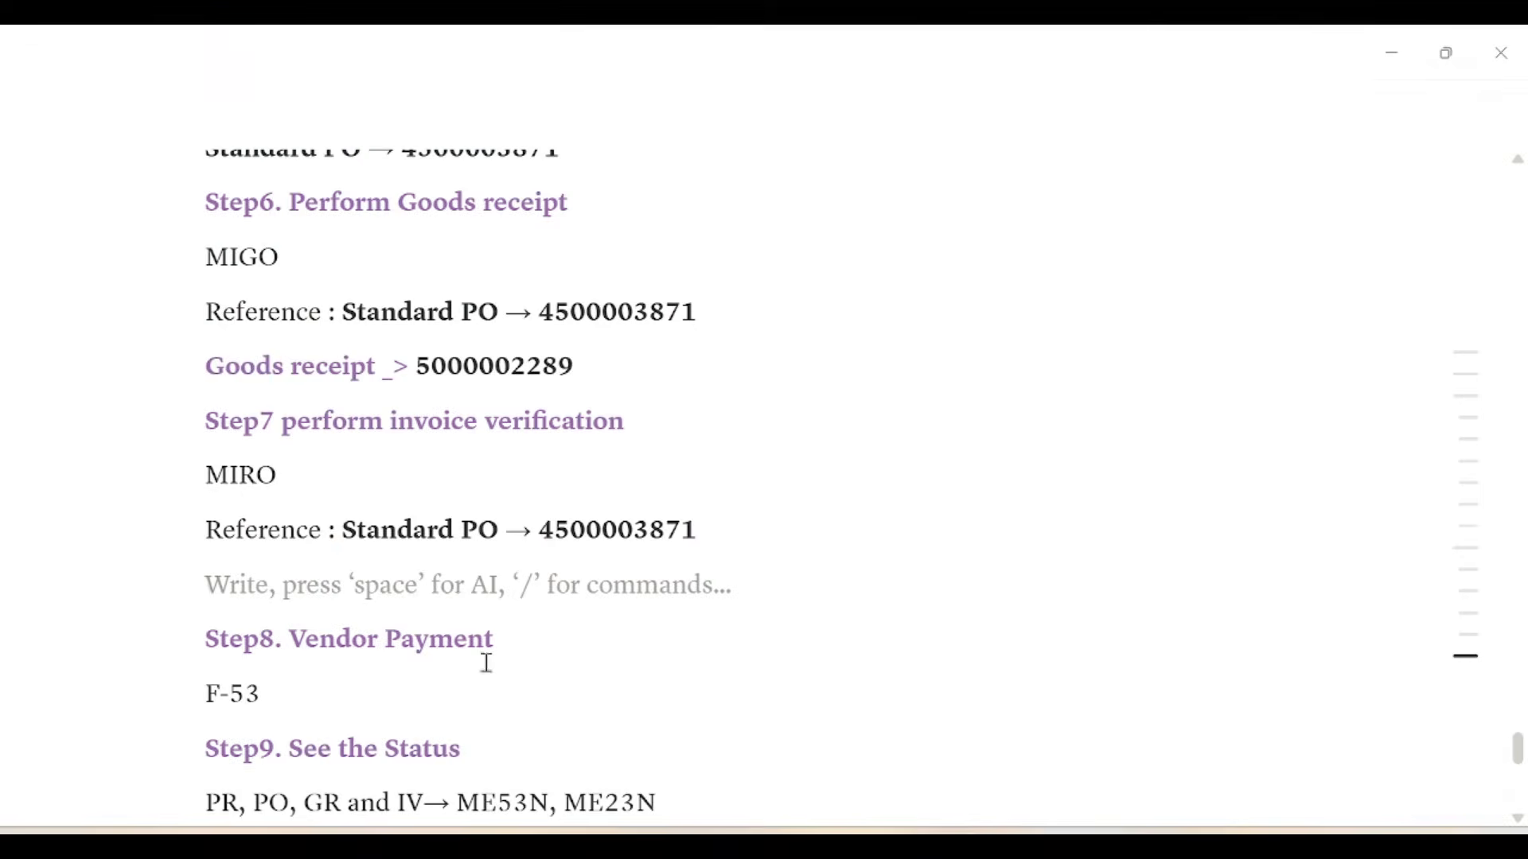
{"action": "left_click_drag", "start_coordinate": [546, 529], "coordinate": [690, 533]}
{"action": "key", "text": "ctrl+c"}
{"action": "key", "text": "alt+Tab"}
{"action": "left_click", "coordinate": [568, 649]}
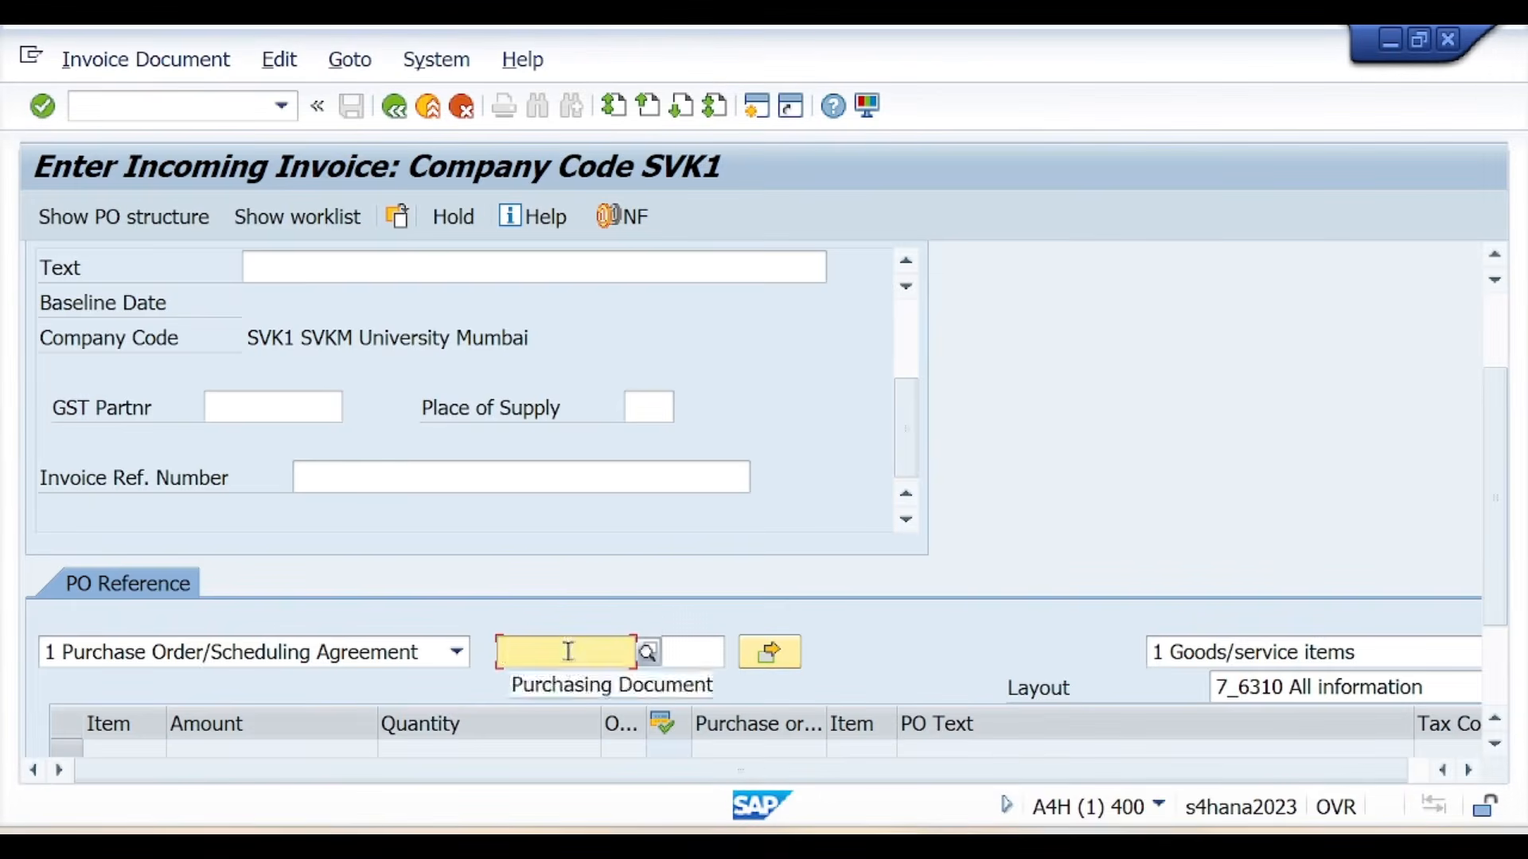
{"action": "key", "text": "ctrl+v"}
{"action": "key", "text": "Return"}
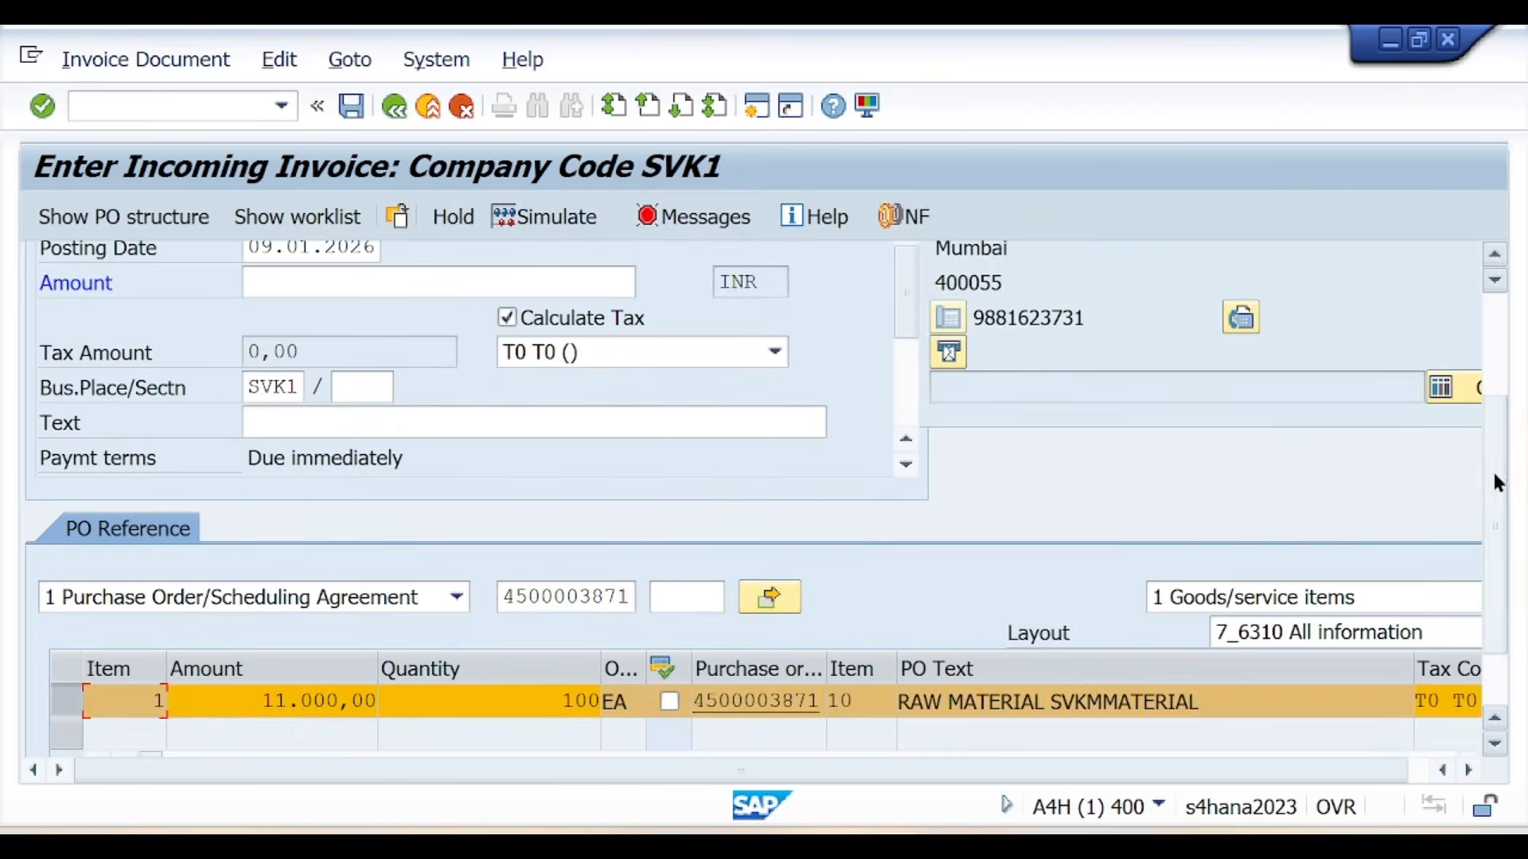
- Set the invoice amount to 11000 INR in the basic data to match the balance
{"action": "left_click_drag", "start_coordinate": [1492, 470], "coordinate": [1501, 330]}
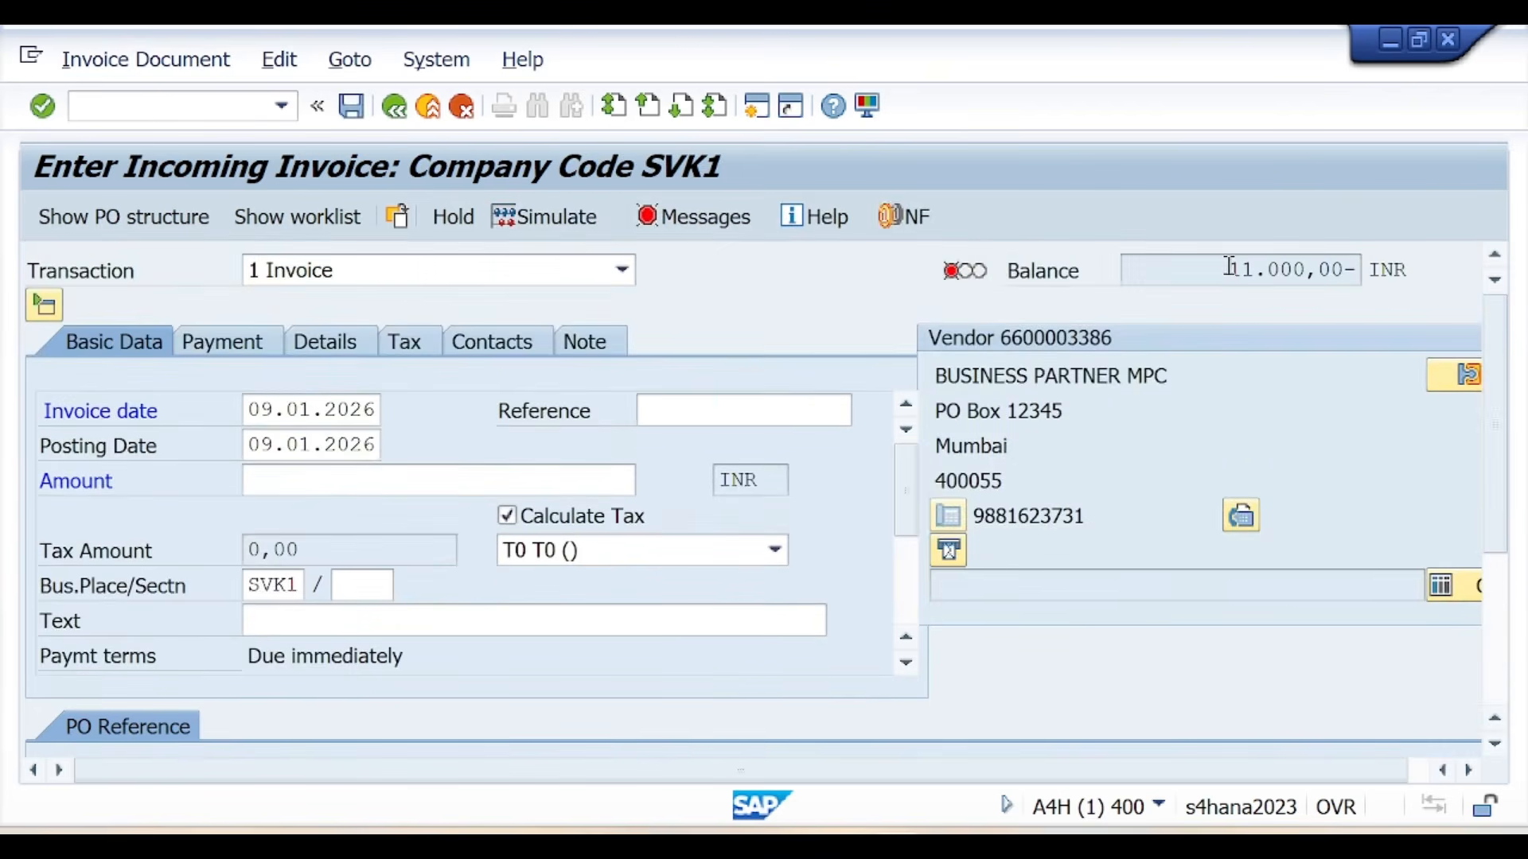
{"action": "left_click_drag", "start_coordinate": [1228, 271], "coordinate": [1301, 248]}
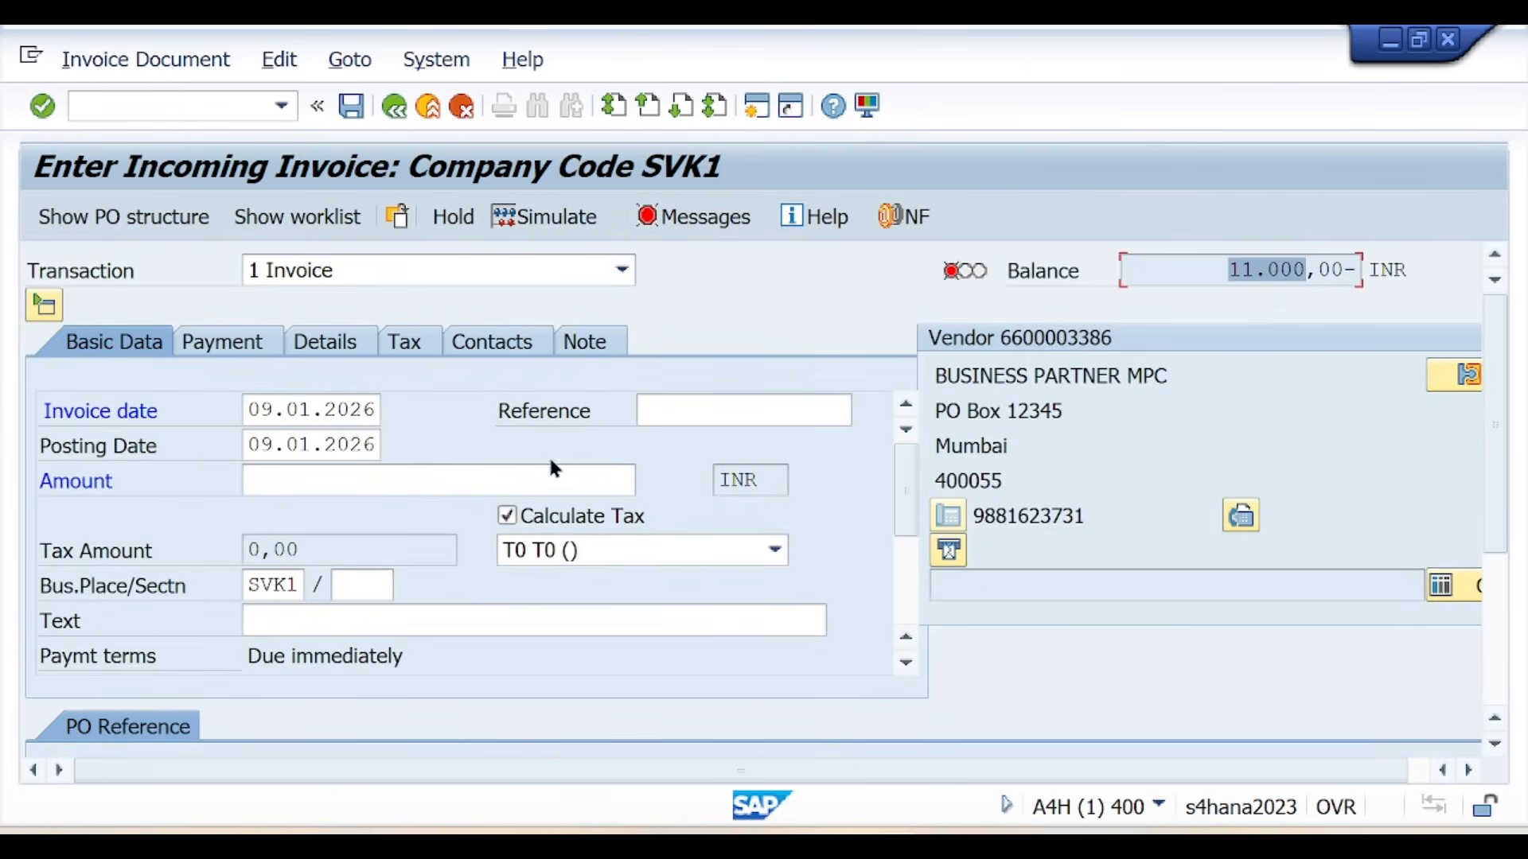
{"action": "left_click", "coordinate": [512, 471]}
{"action": "type", "text": "11000"}
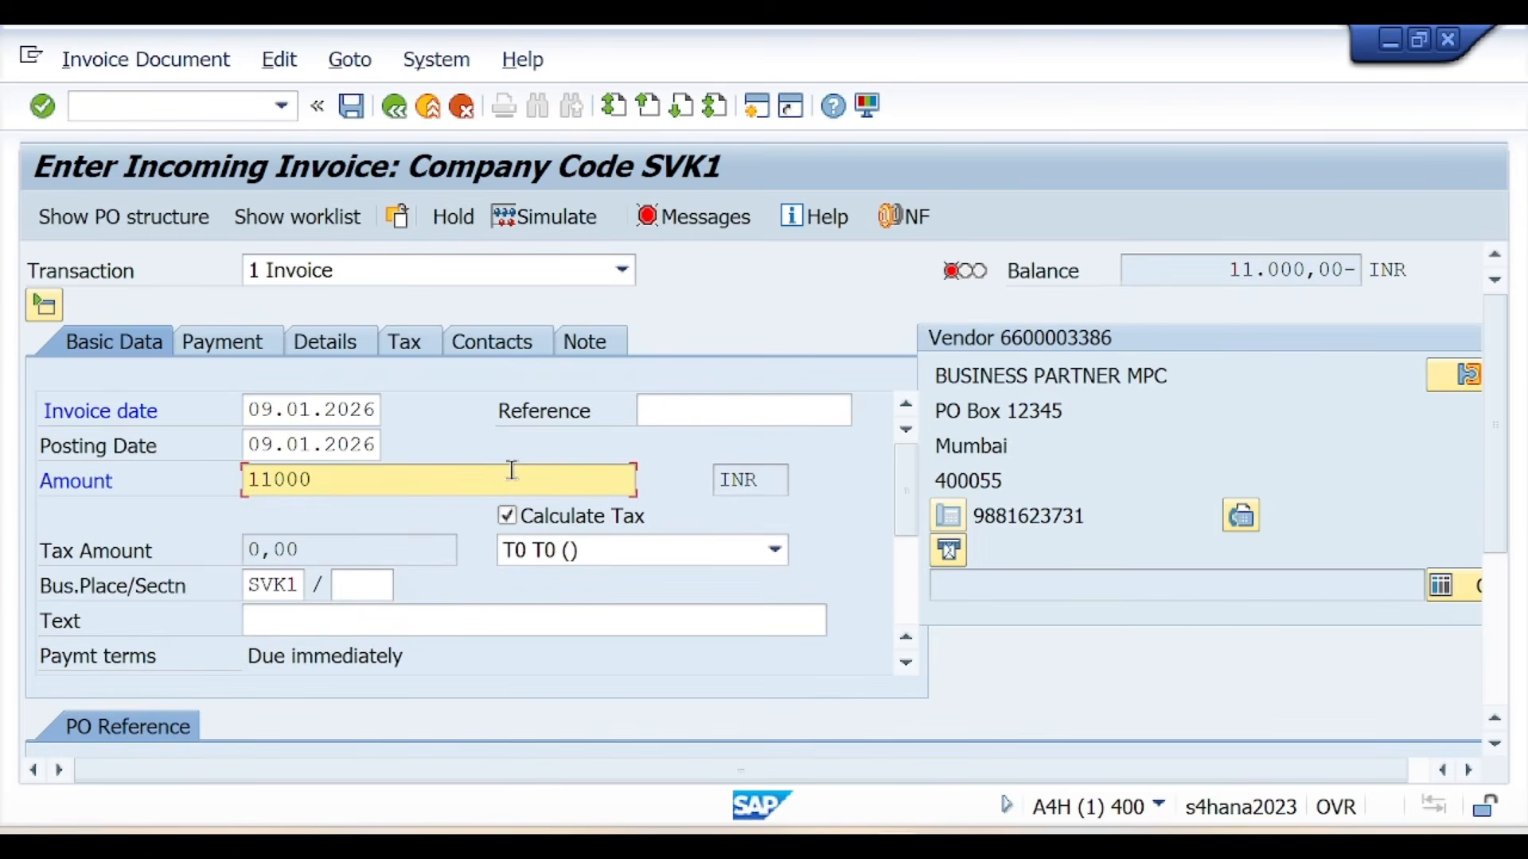
{"action": "key", "text": "Return"}
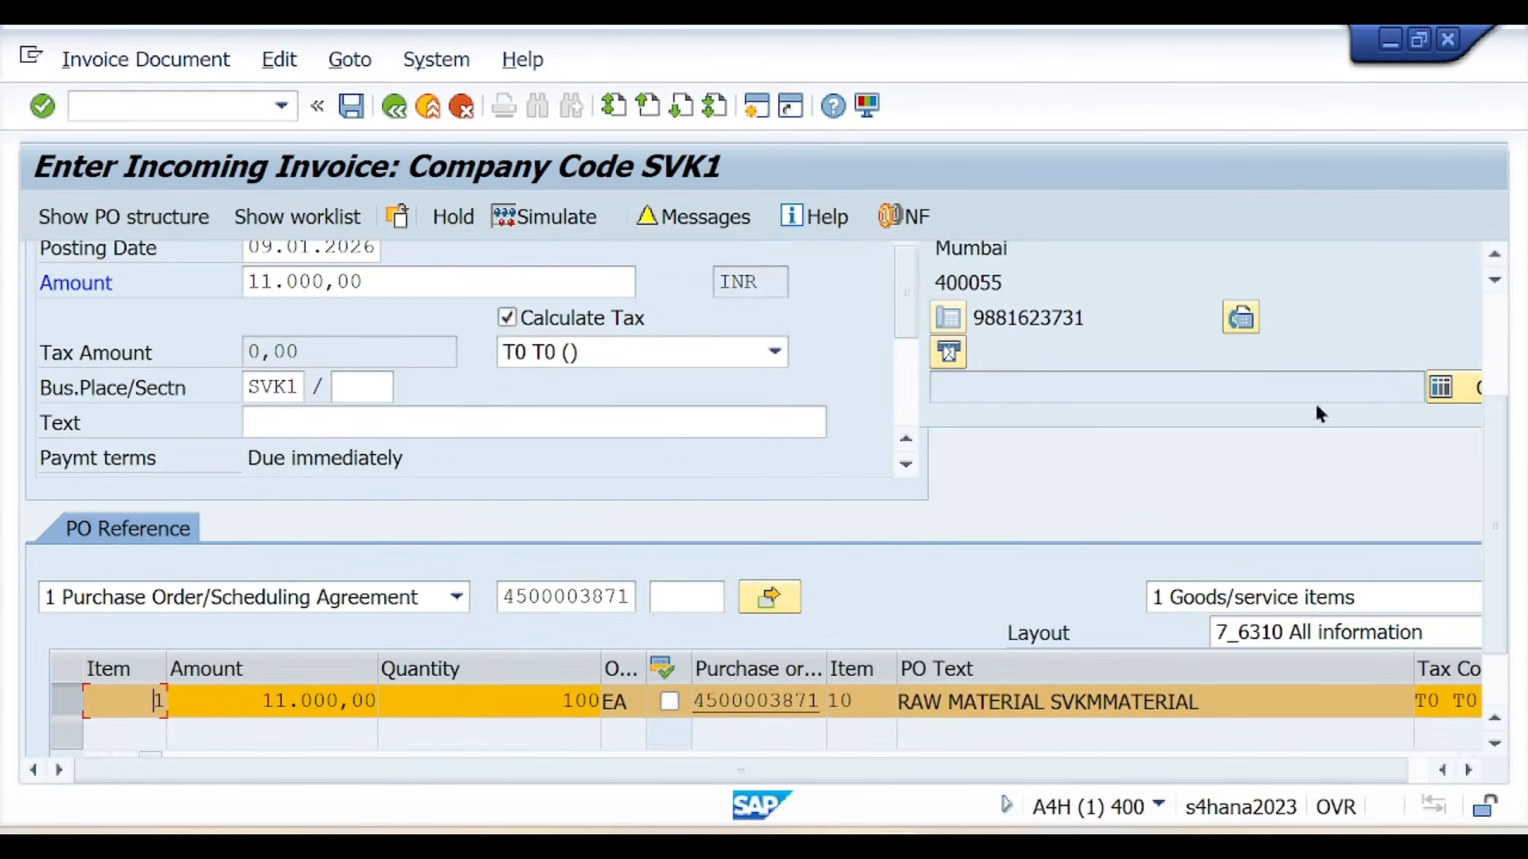
- Simulate the incoming invoice to review its account postings and post the document
{"action": "scroll", "coordinate": [1509, 462], "scroll_direction": "up", "scroll_amount": 5}
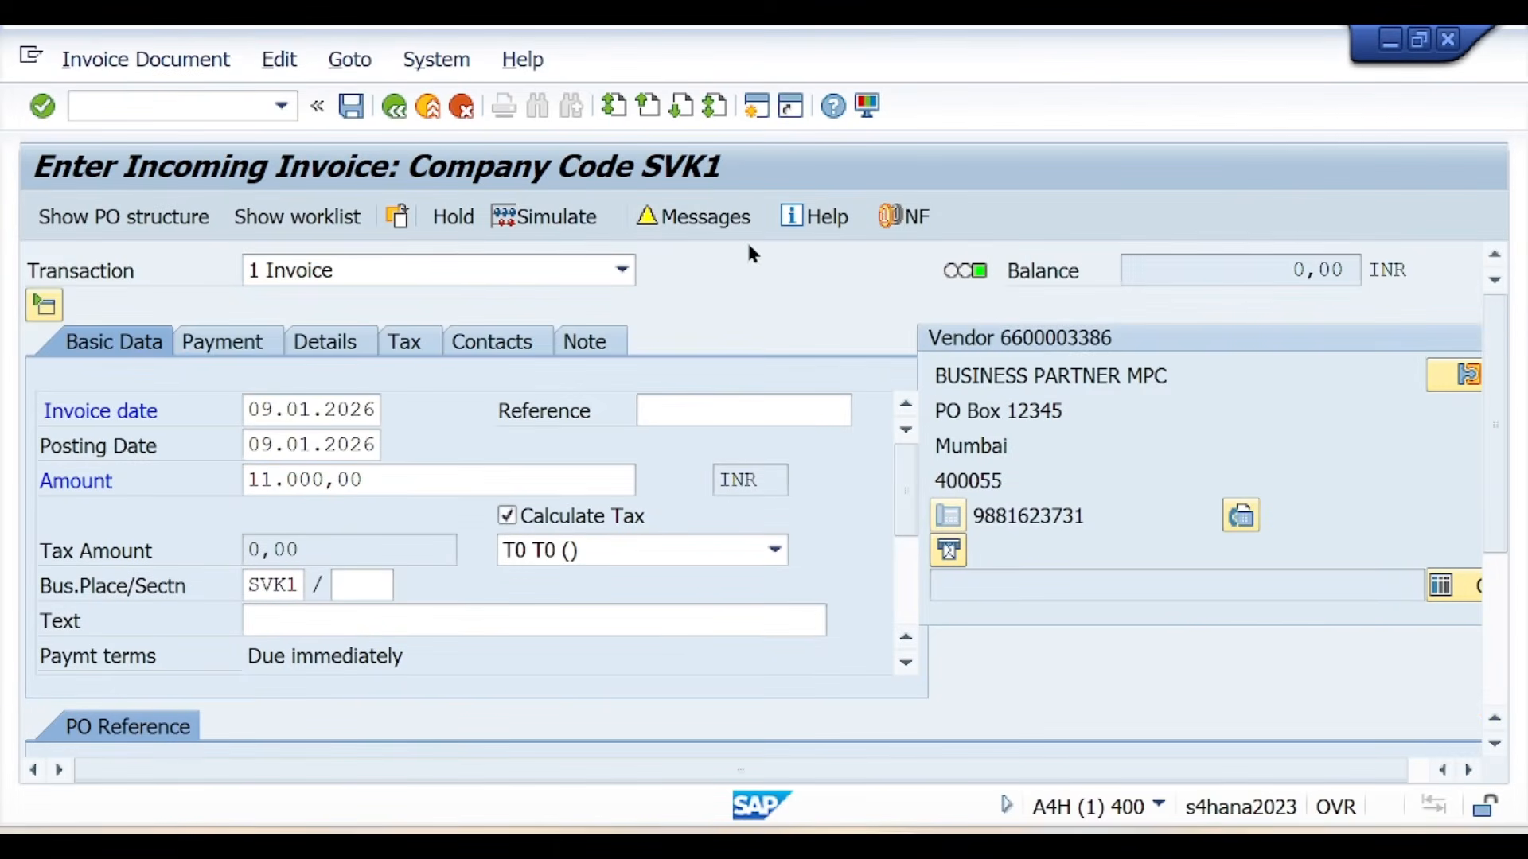
{"action": "left_click", "coordinate": [561, 217]}
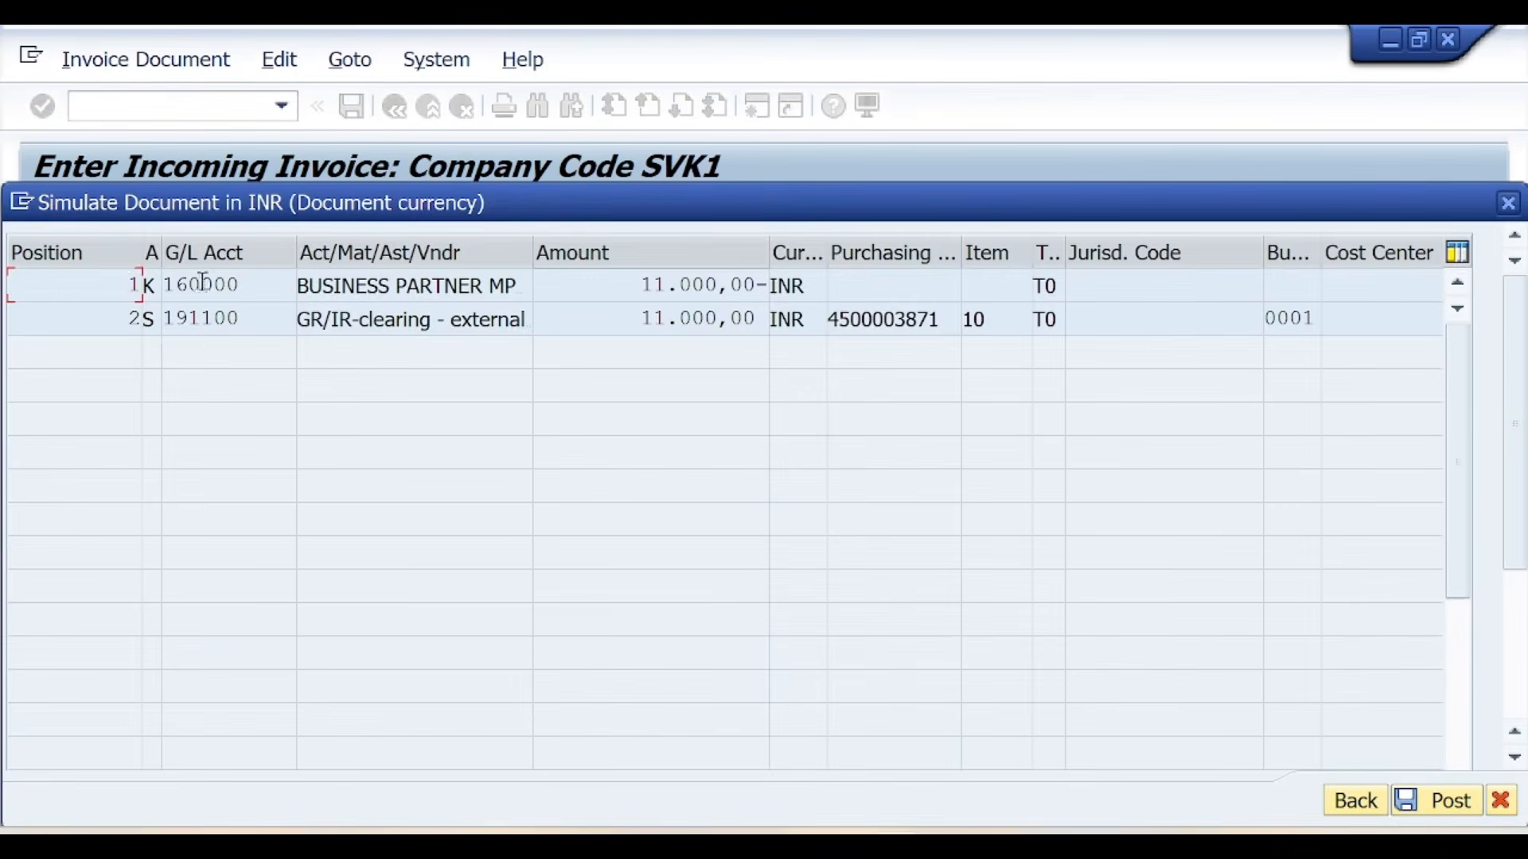
{"action": "left_click_drag", "start_coordinate": [628, 284], "coordinate": [814, 282]}
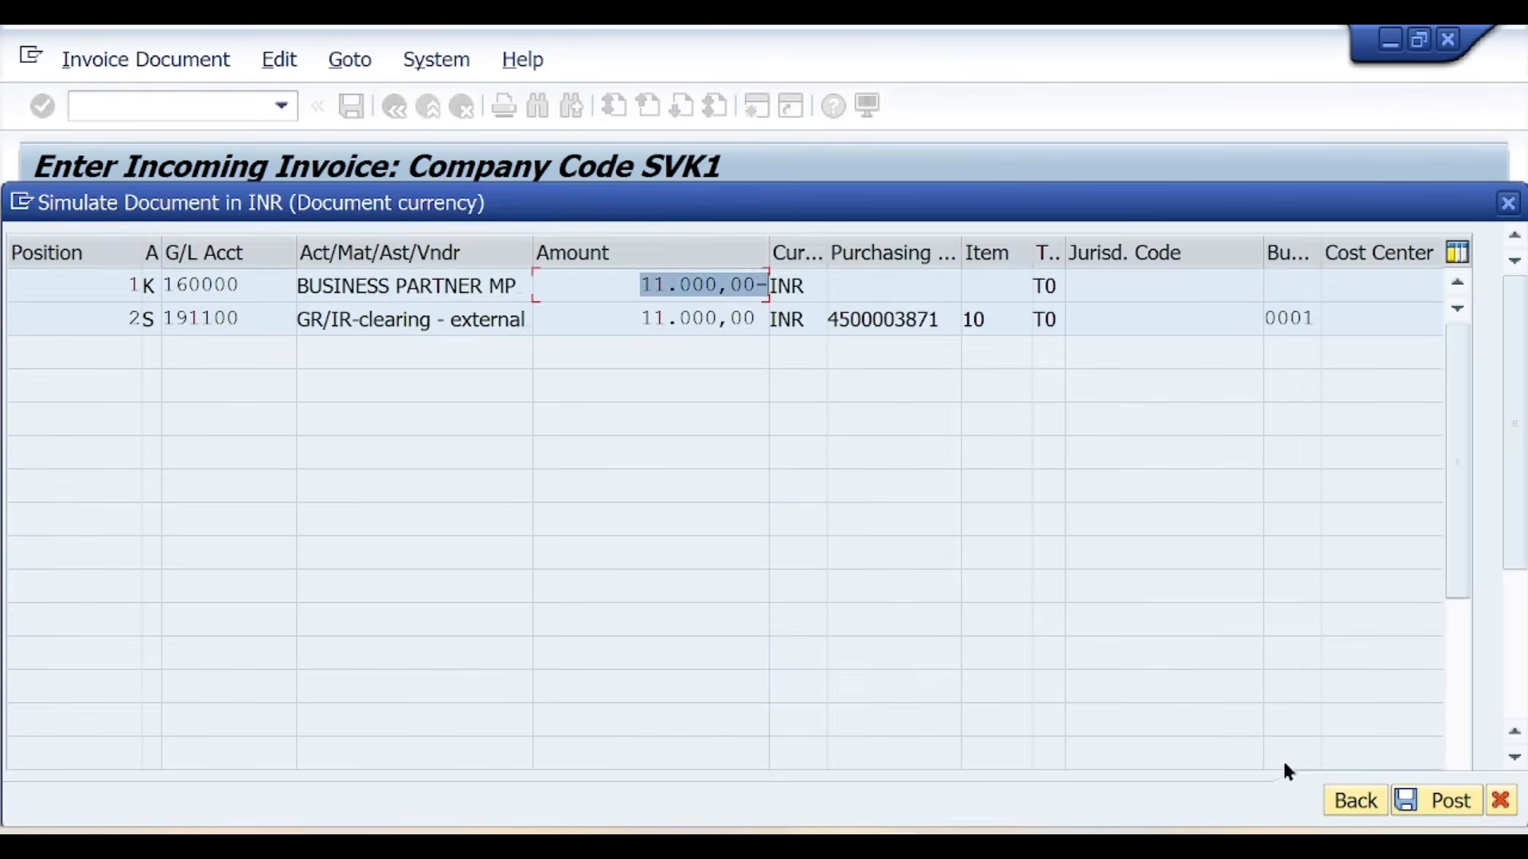
{"action": "left_click", "coordinate": [1440, 799]}
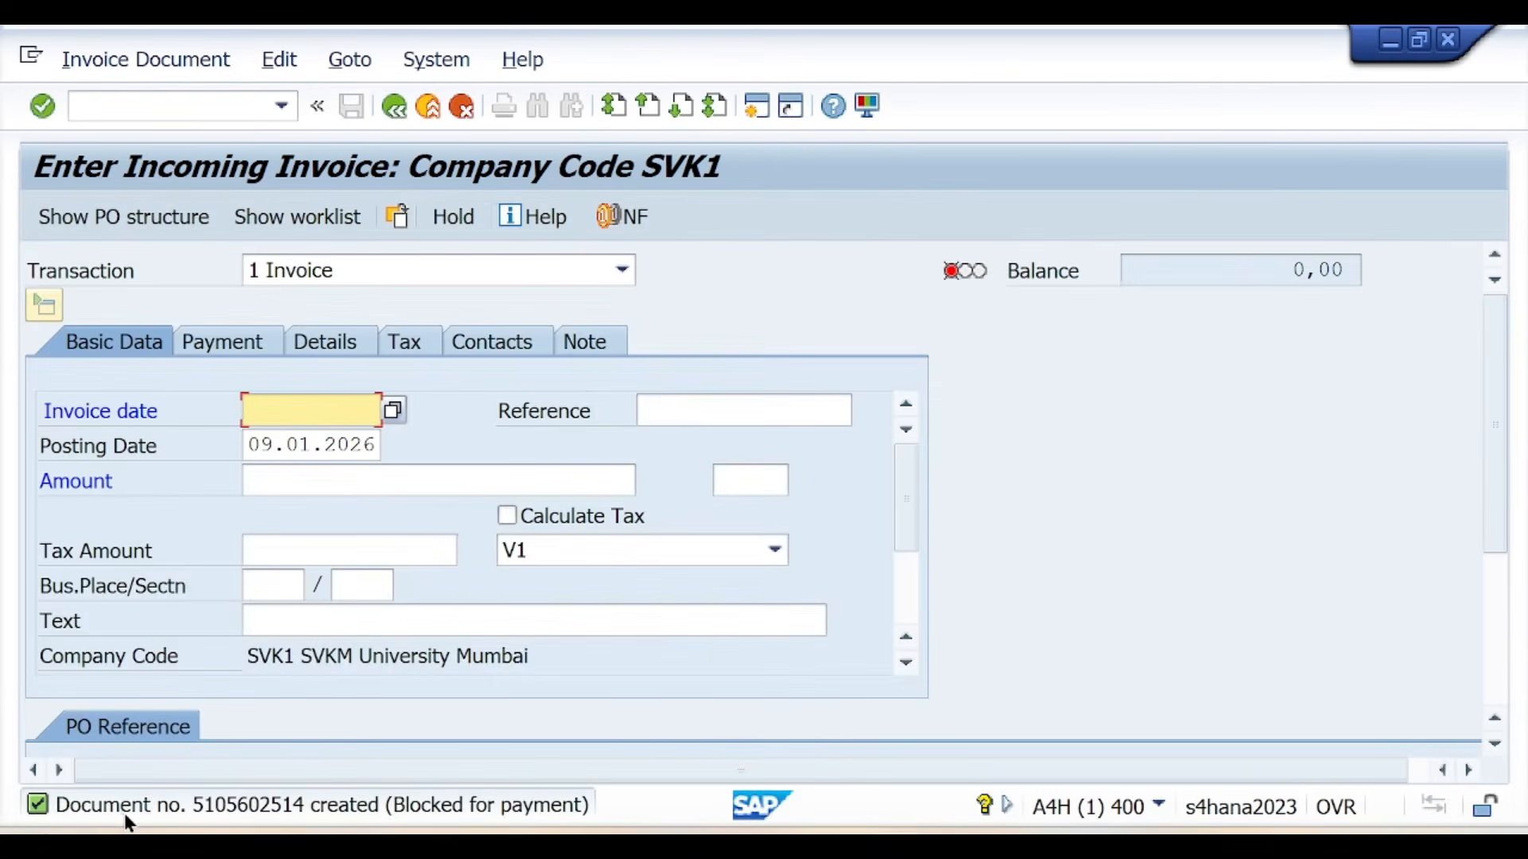
- Copy the posted invoice's document message from its message details and paste it below the PO reference under Step7 in the notes
{"action": "double_click", "coordinate": [126, 817]}
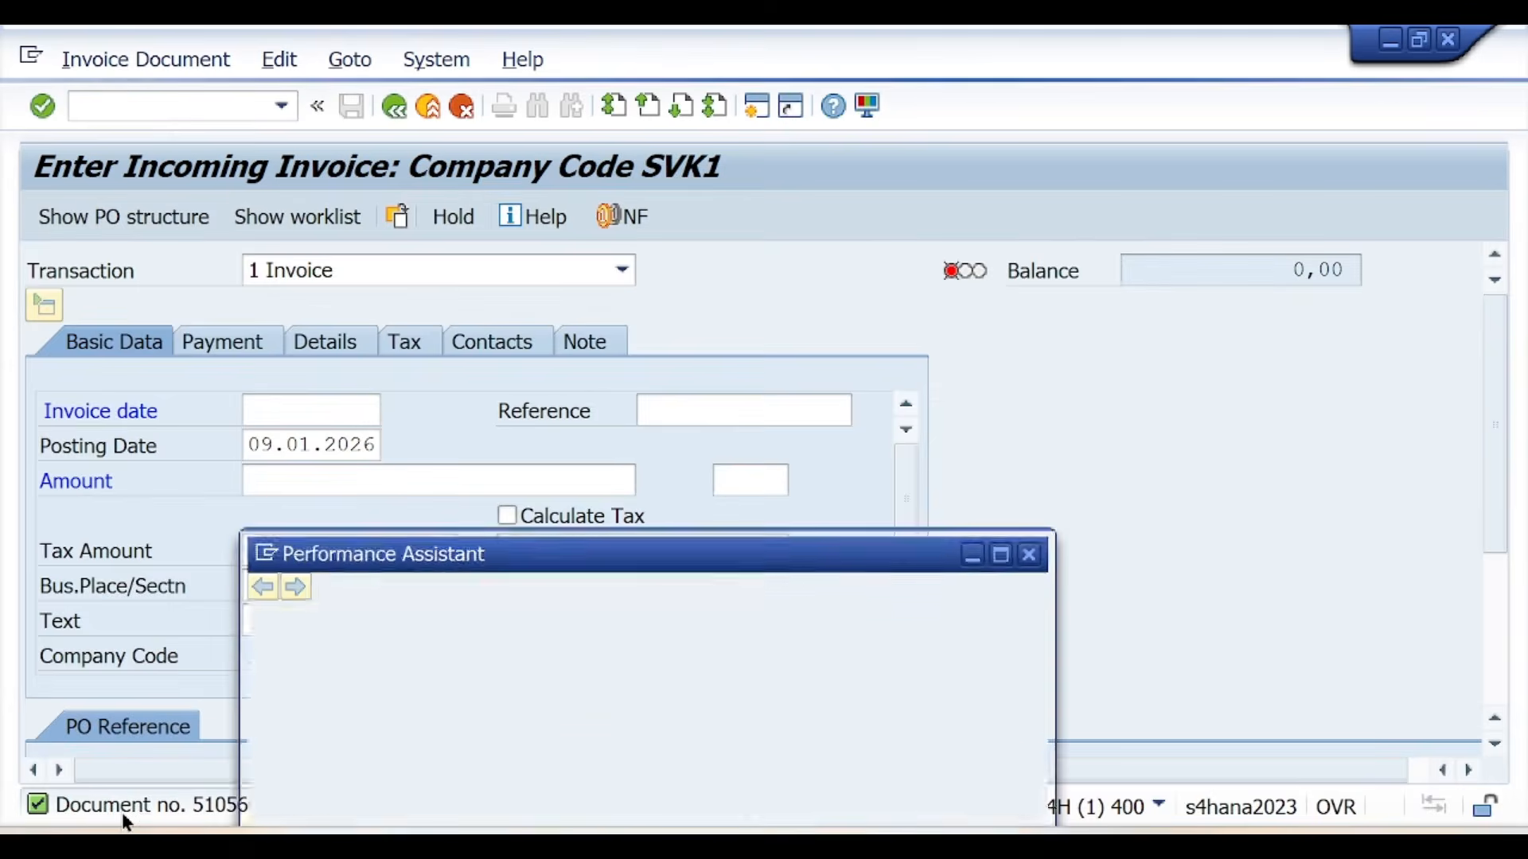
{"action": "left_click_drag", "start_coordinate": [250, 620], "coordinate": [748, 627]}
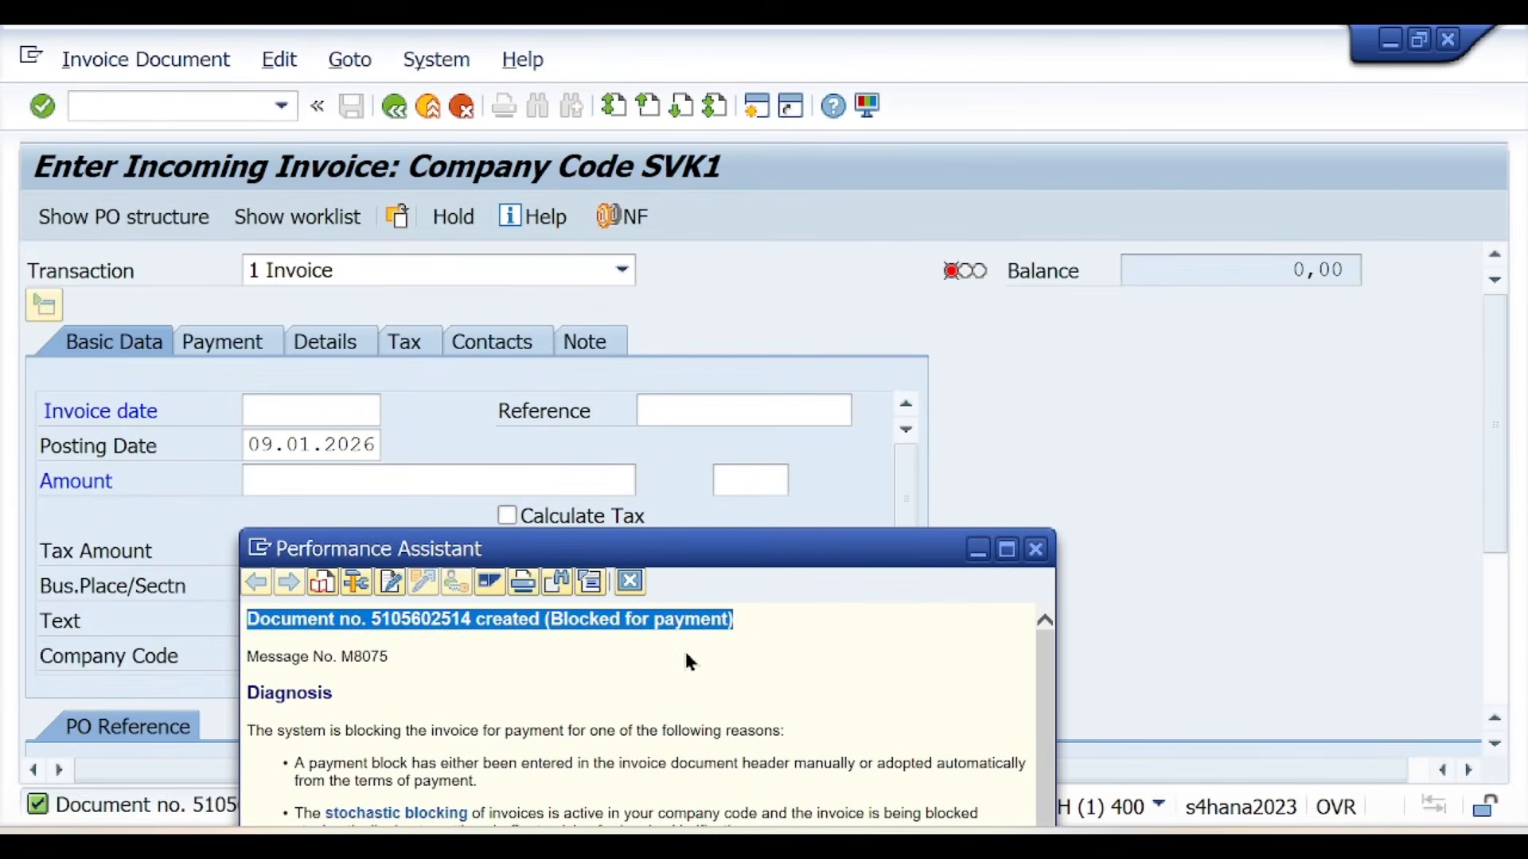
{"action": "left_click", "coordinate": [1036, 549]}
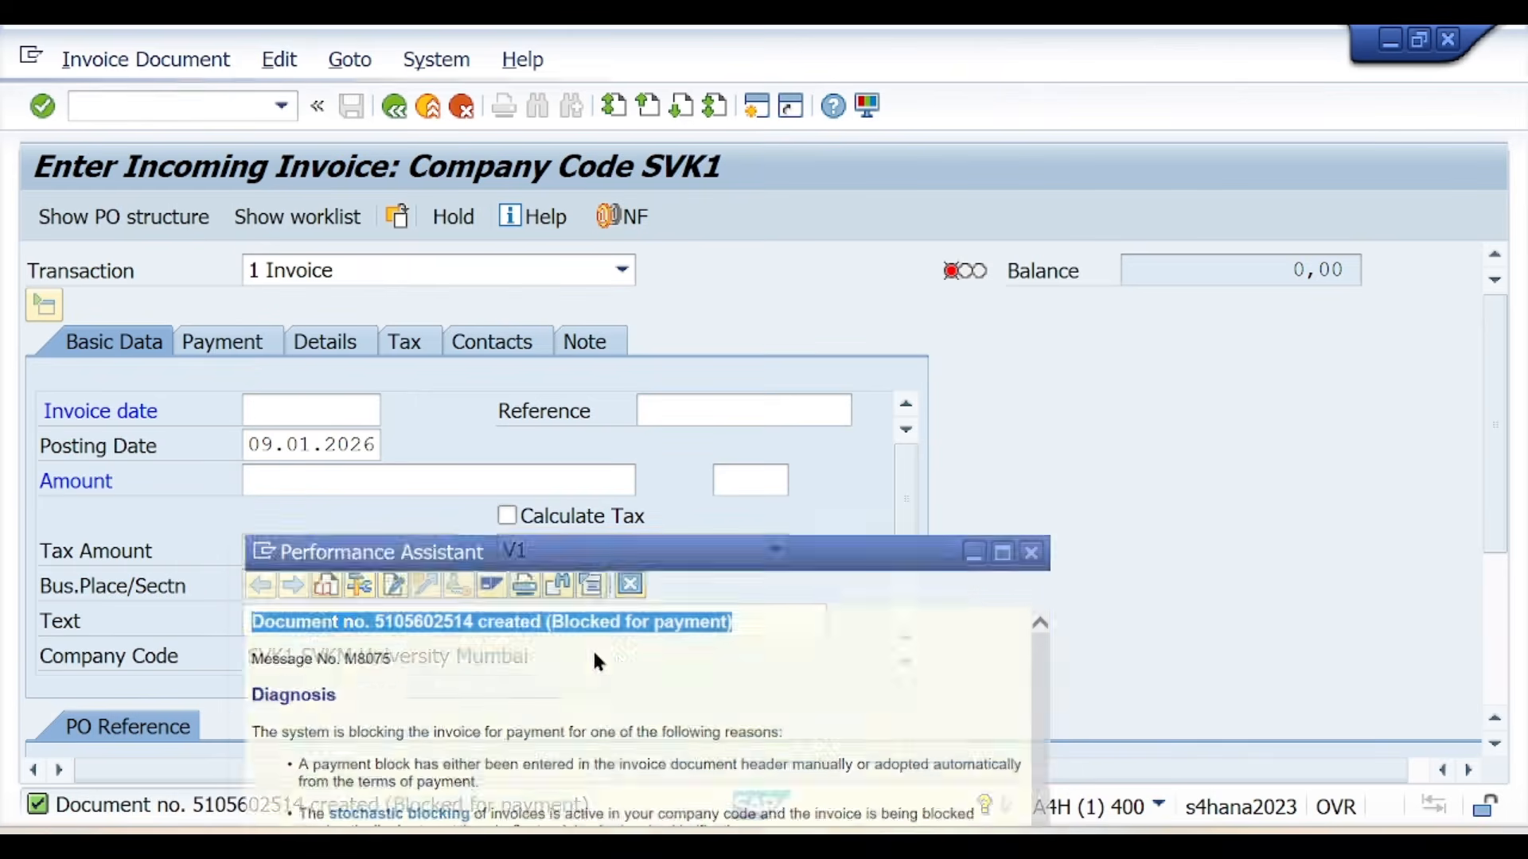
{"action": "key", "text": "alt+Tab"}
{"action": "left_click", "coordinate": [481, 587]}
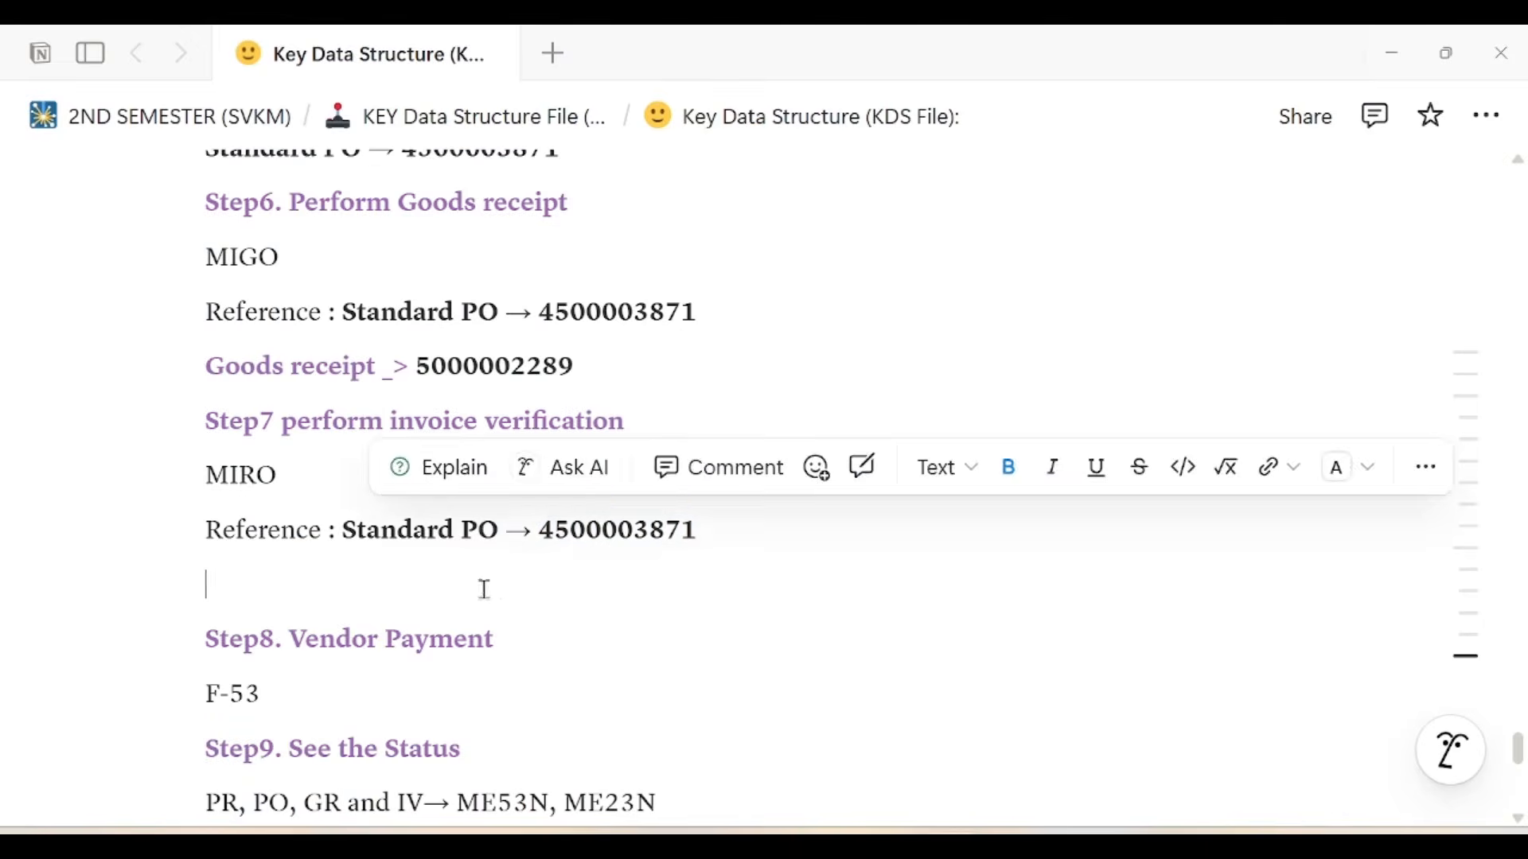
{"action": "key", "text": "ctrl+v"}
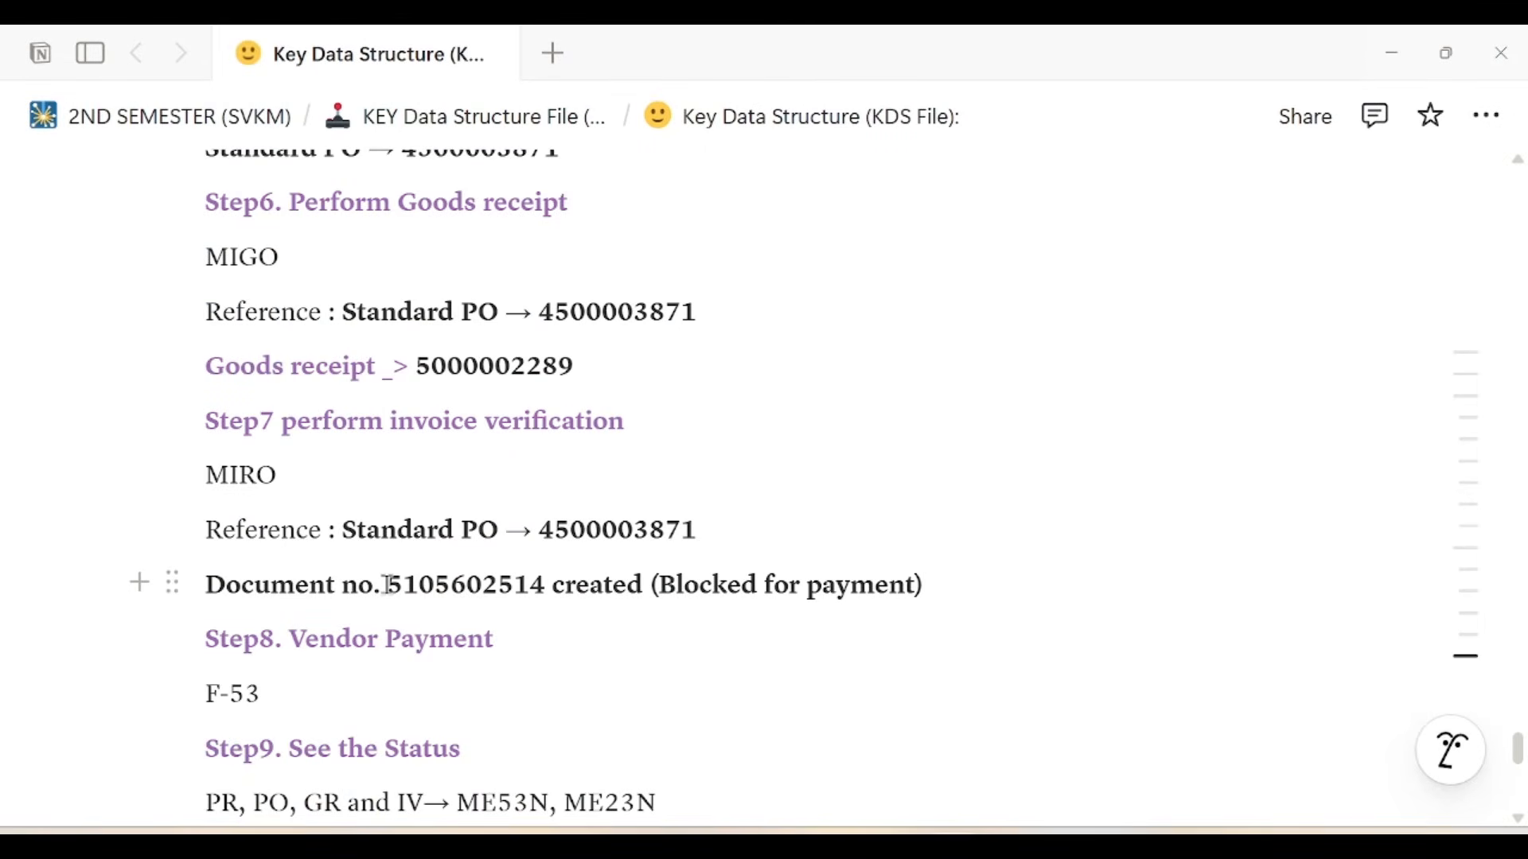
{"action": "left_click", "coordinate": [650, 619]}
{"action": "left_click_drag", "start_coordinate": [666, 588], "coordinate": [919, 587]}
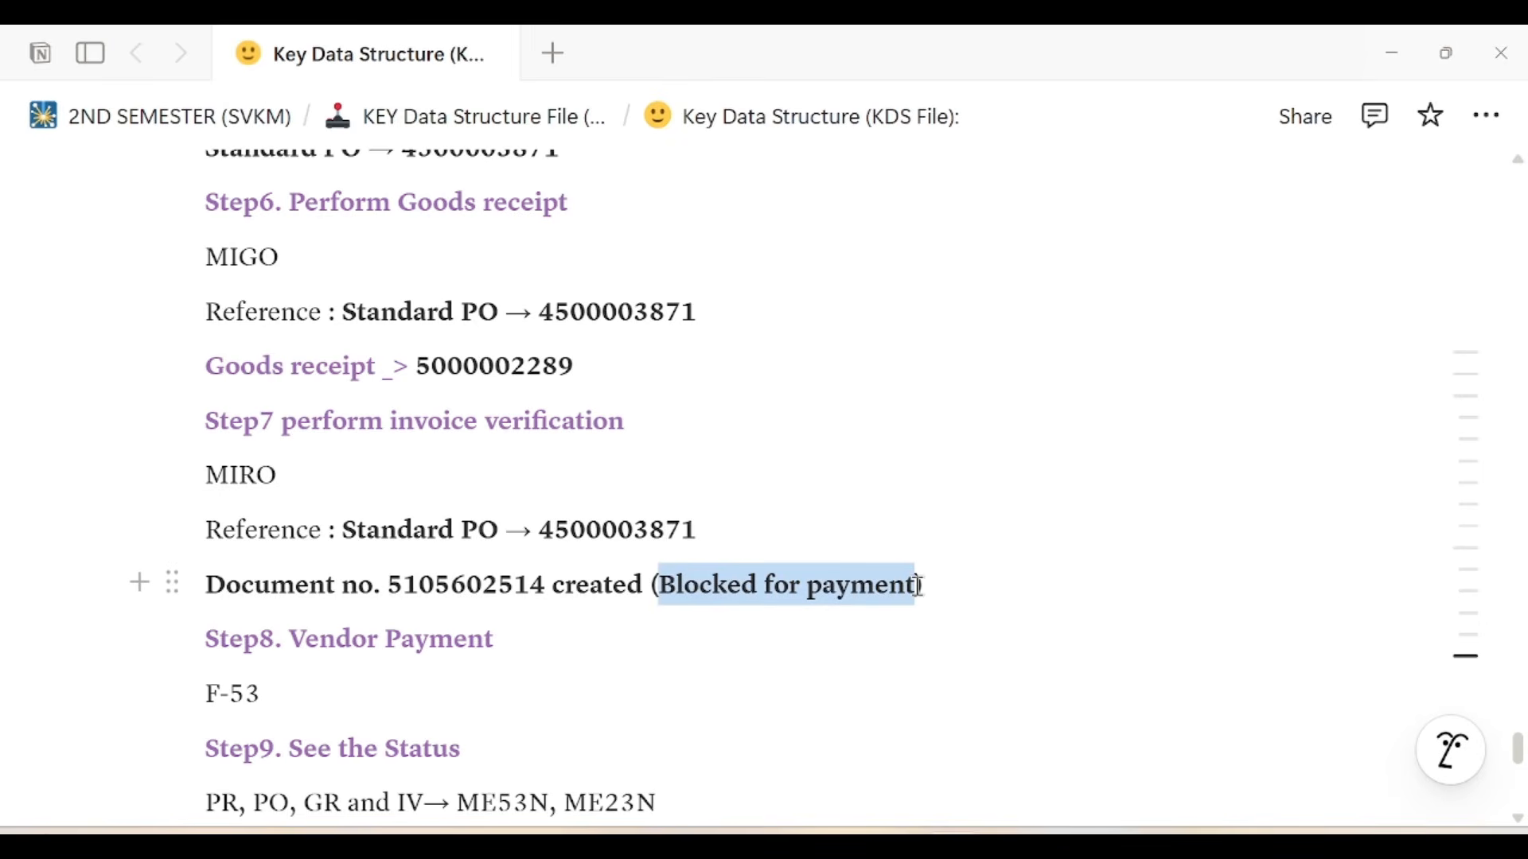
{"action": "left_click", "coordinate": [919, 587]}
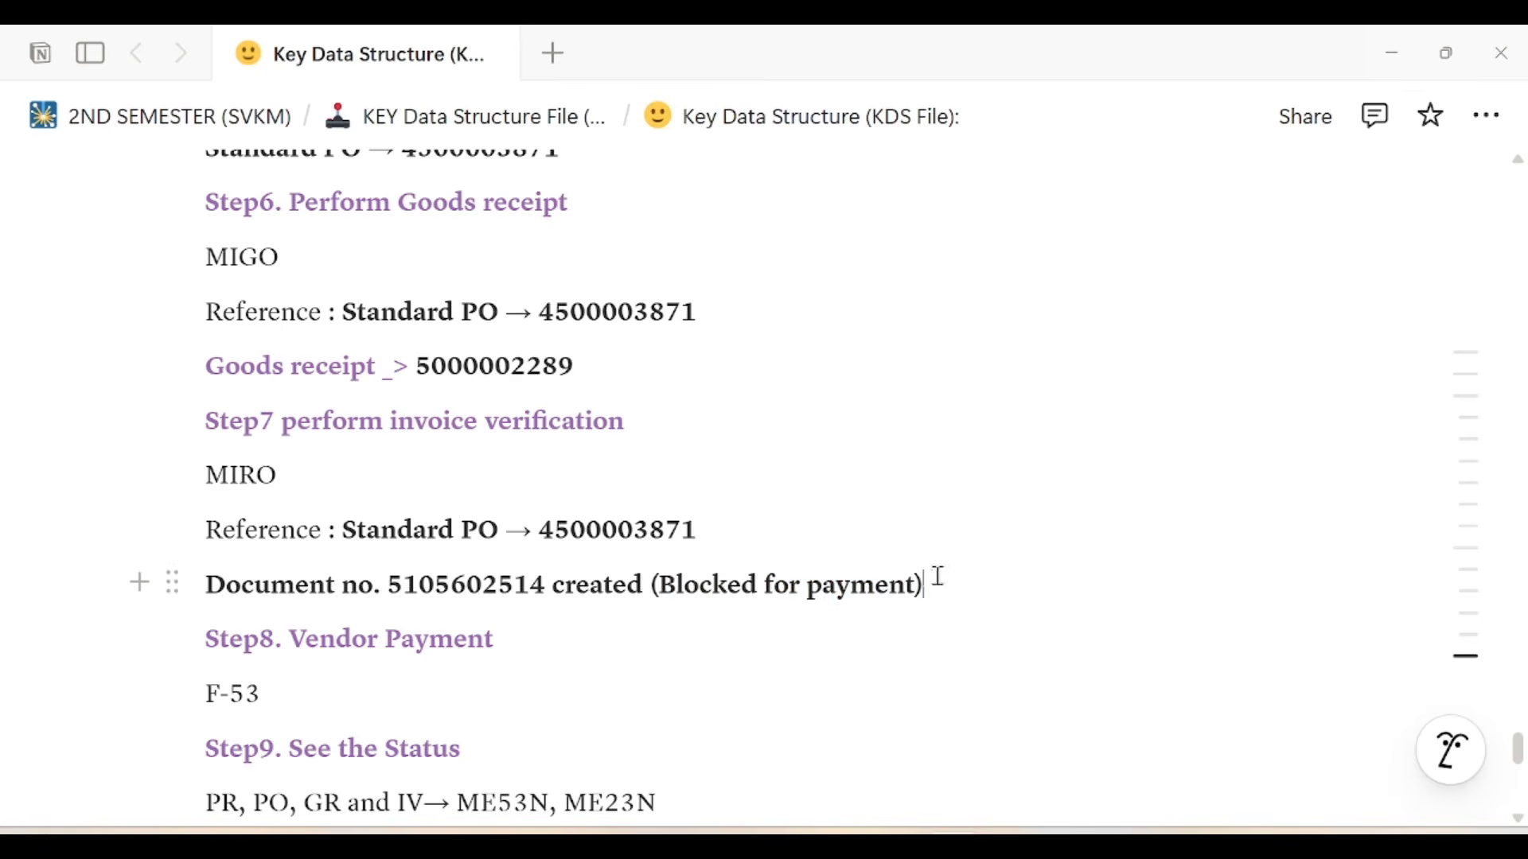
{"action": "left_click_drag", "start_coordinate": [939, 577], "coordinate": [652, 586]}
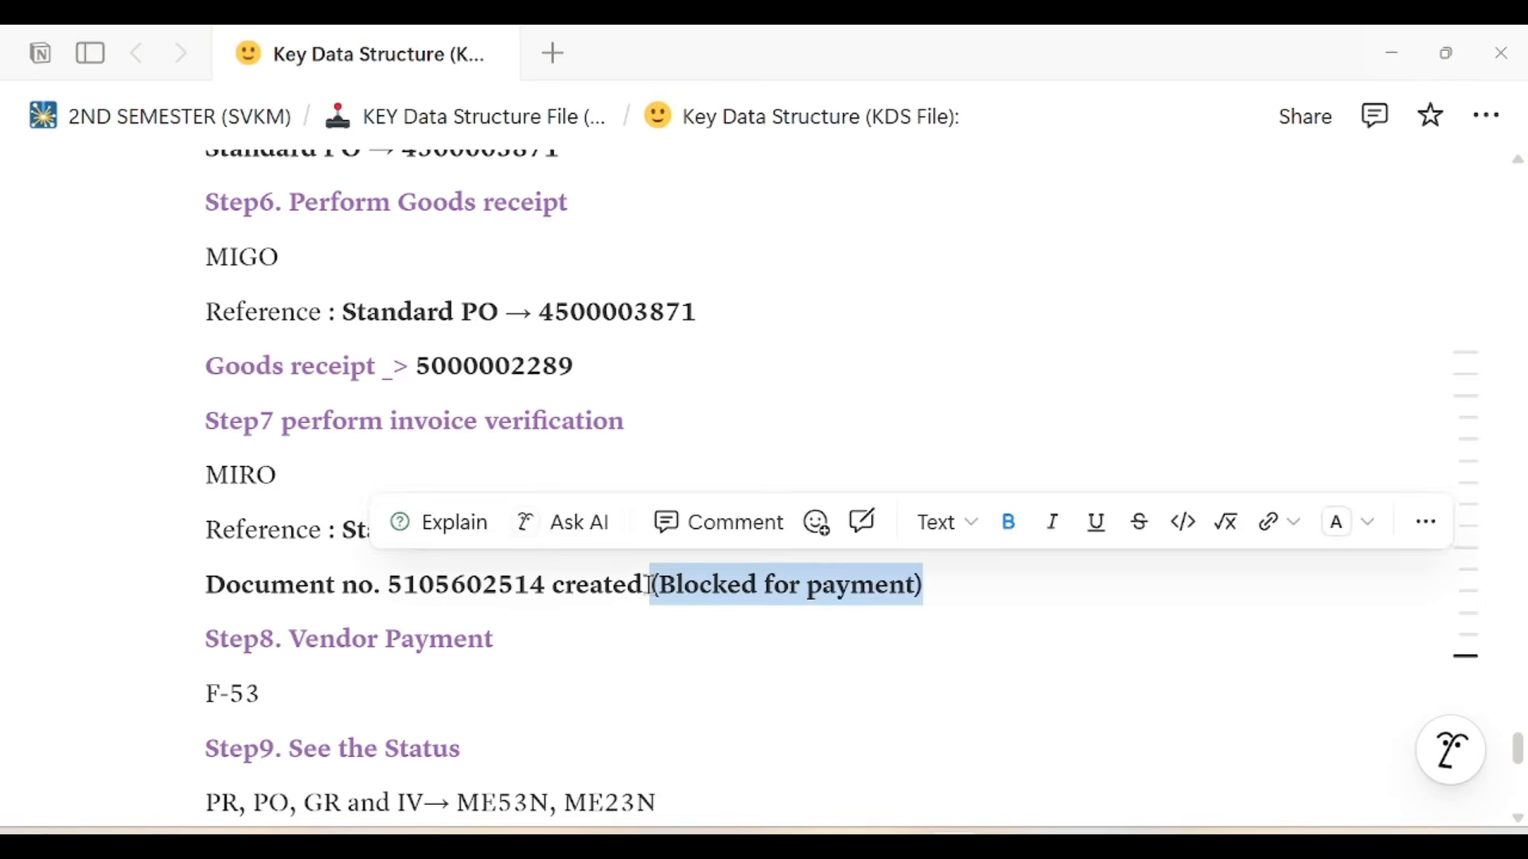
{"action": "left_click", "coordinate": [939, 603]}
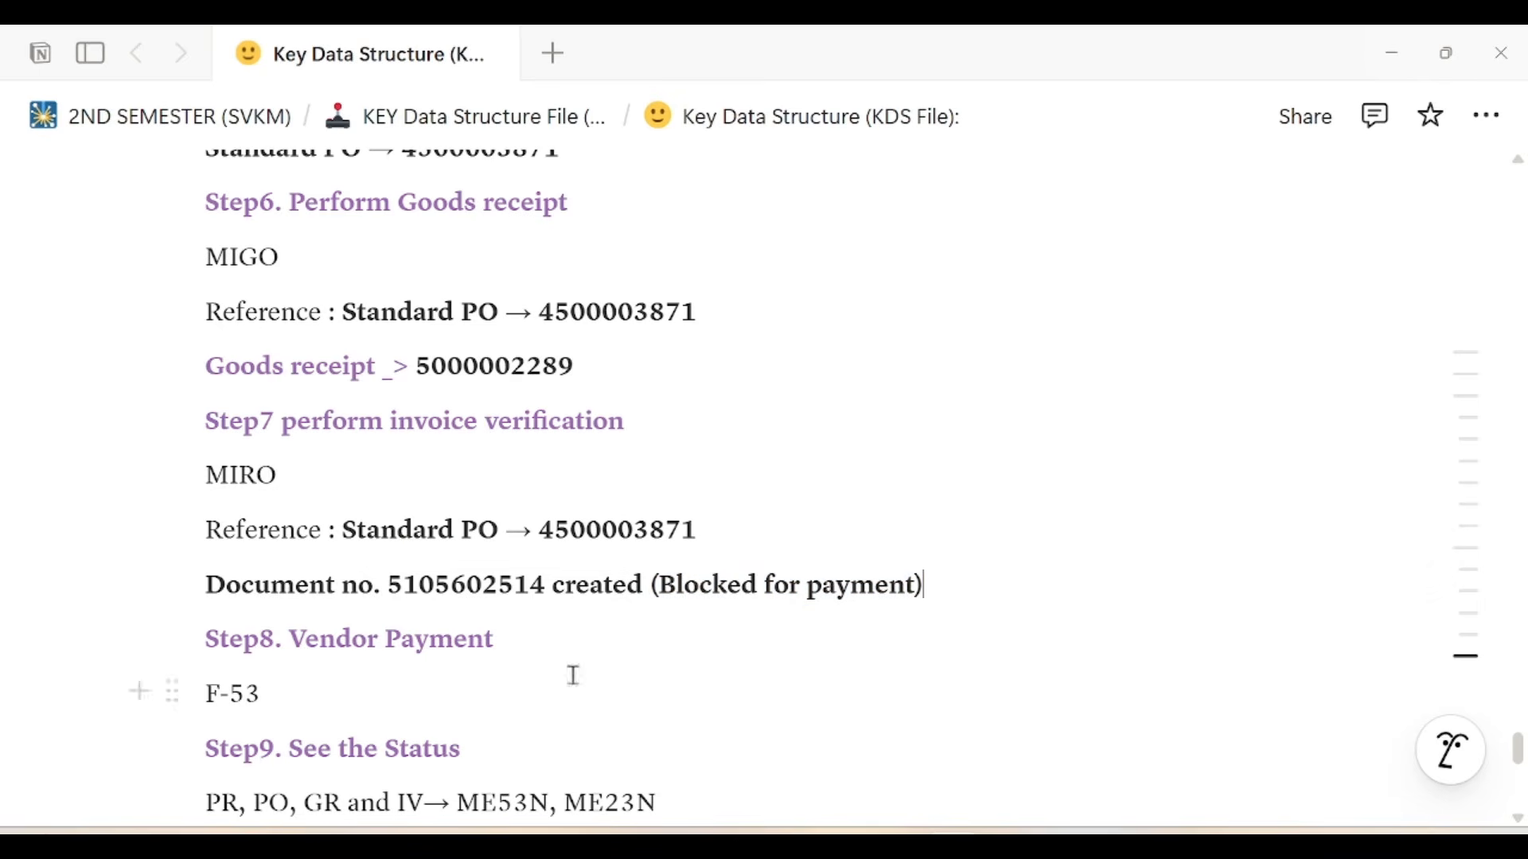
- Add an empty line below F-53 under the Step8 Vendor Payment heading in the notes
{"action": "scroll", "coordinate": [573, 671], "scroll_direction": "down", "scroll_amount": 2}
{"action": "left_click", "coordinate": [318, 578]}
{"action": "key", "text": "Return"}
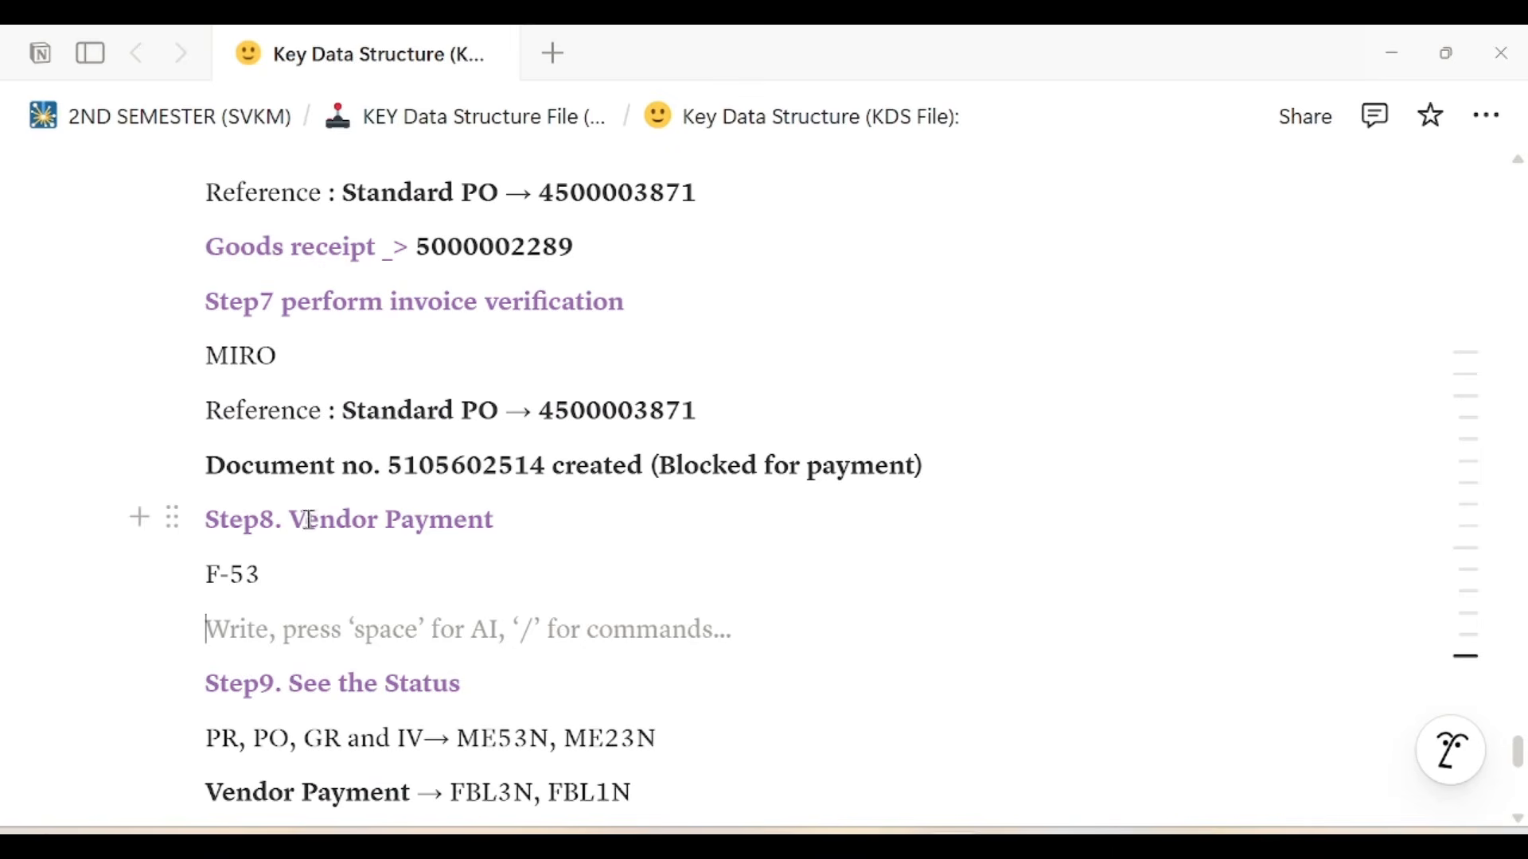
- Switch to SAP, open transaction F-53 and set the outgoing payment's document date to 09.01.2026
{"action": "key", "text": "alt+Tab"}
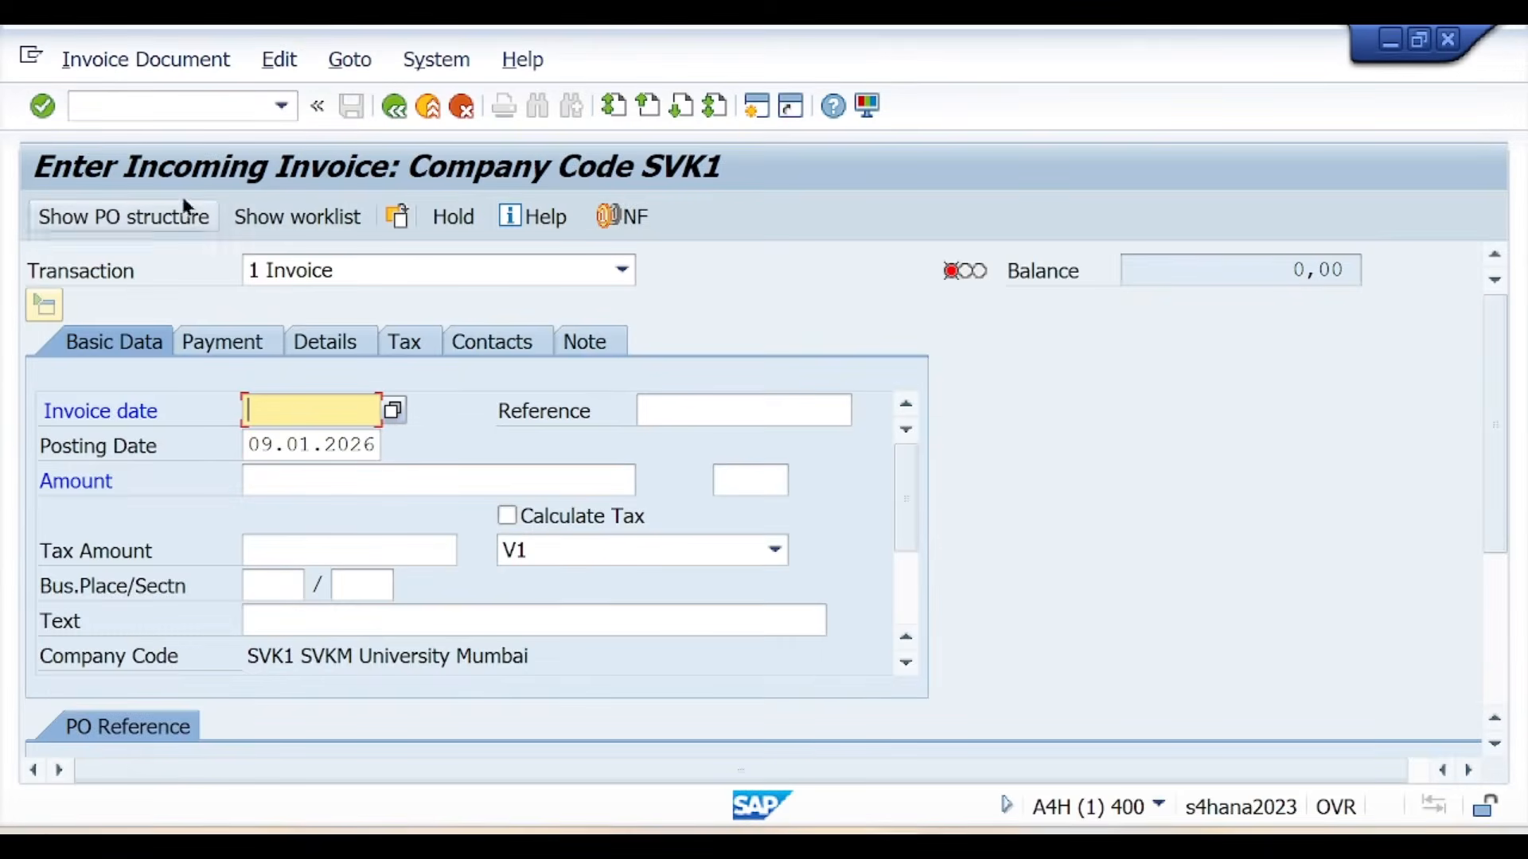
{"action": "left_click", "coordinate": [120, 97]}
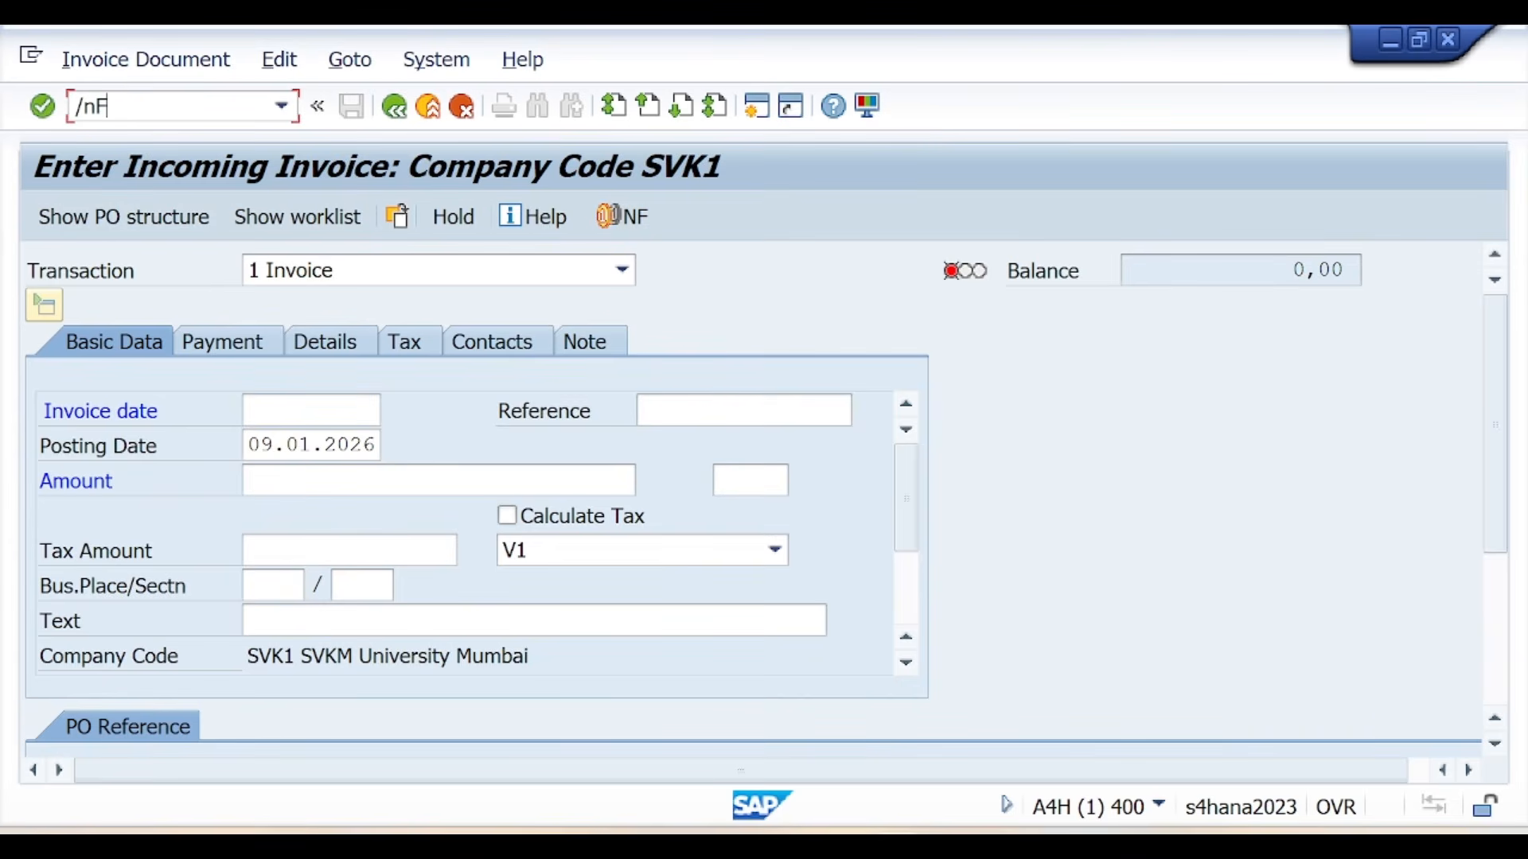
{"action": "type", "text": "/nF-53"}
{"action": "key", "text": "Return"}
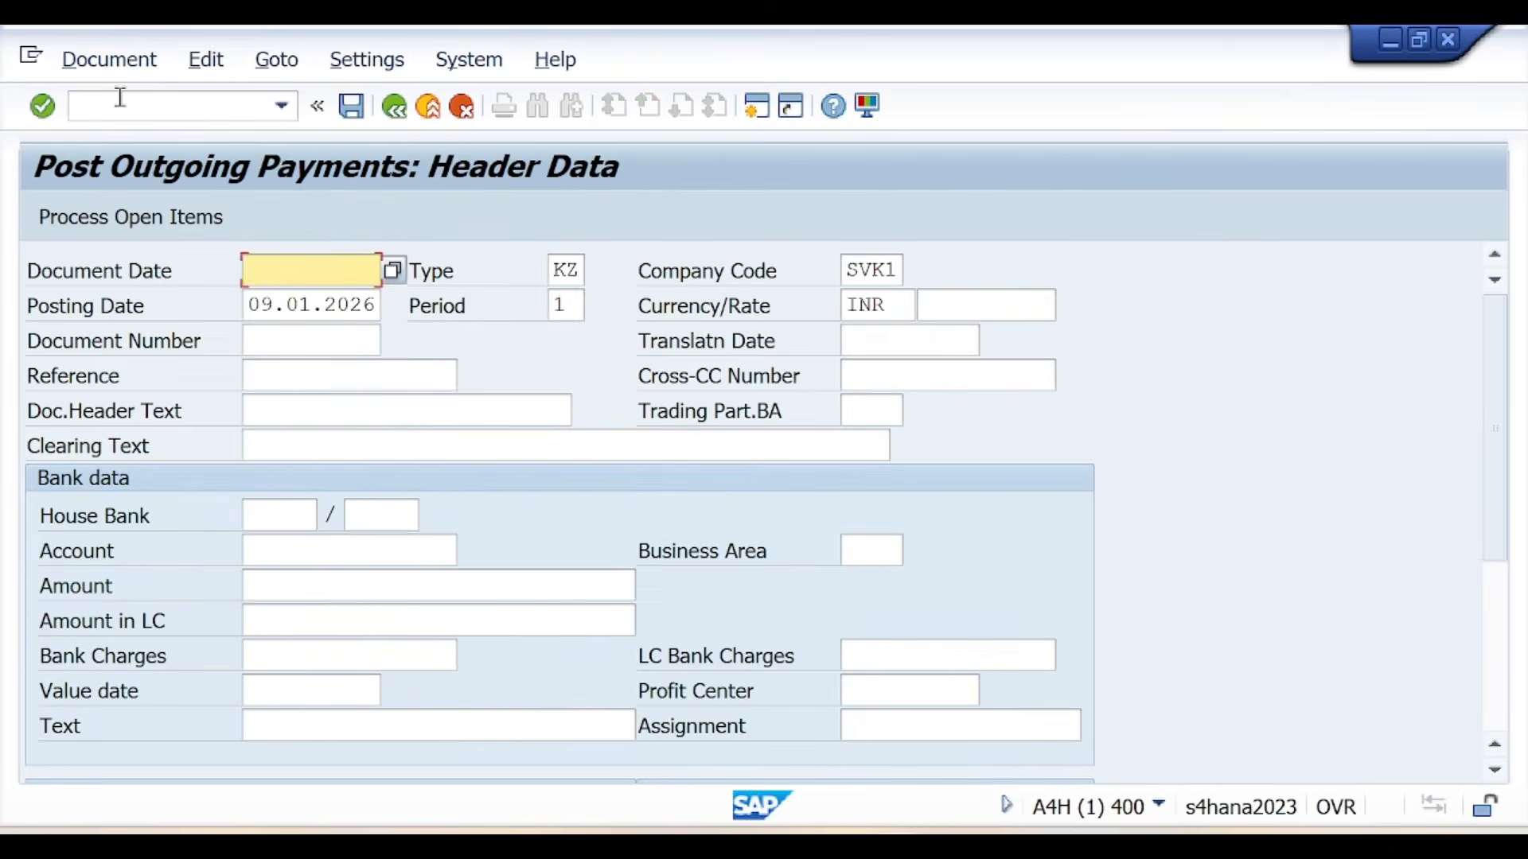
{"action": "type", "text": "09"}
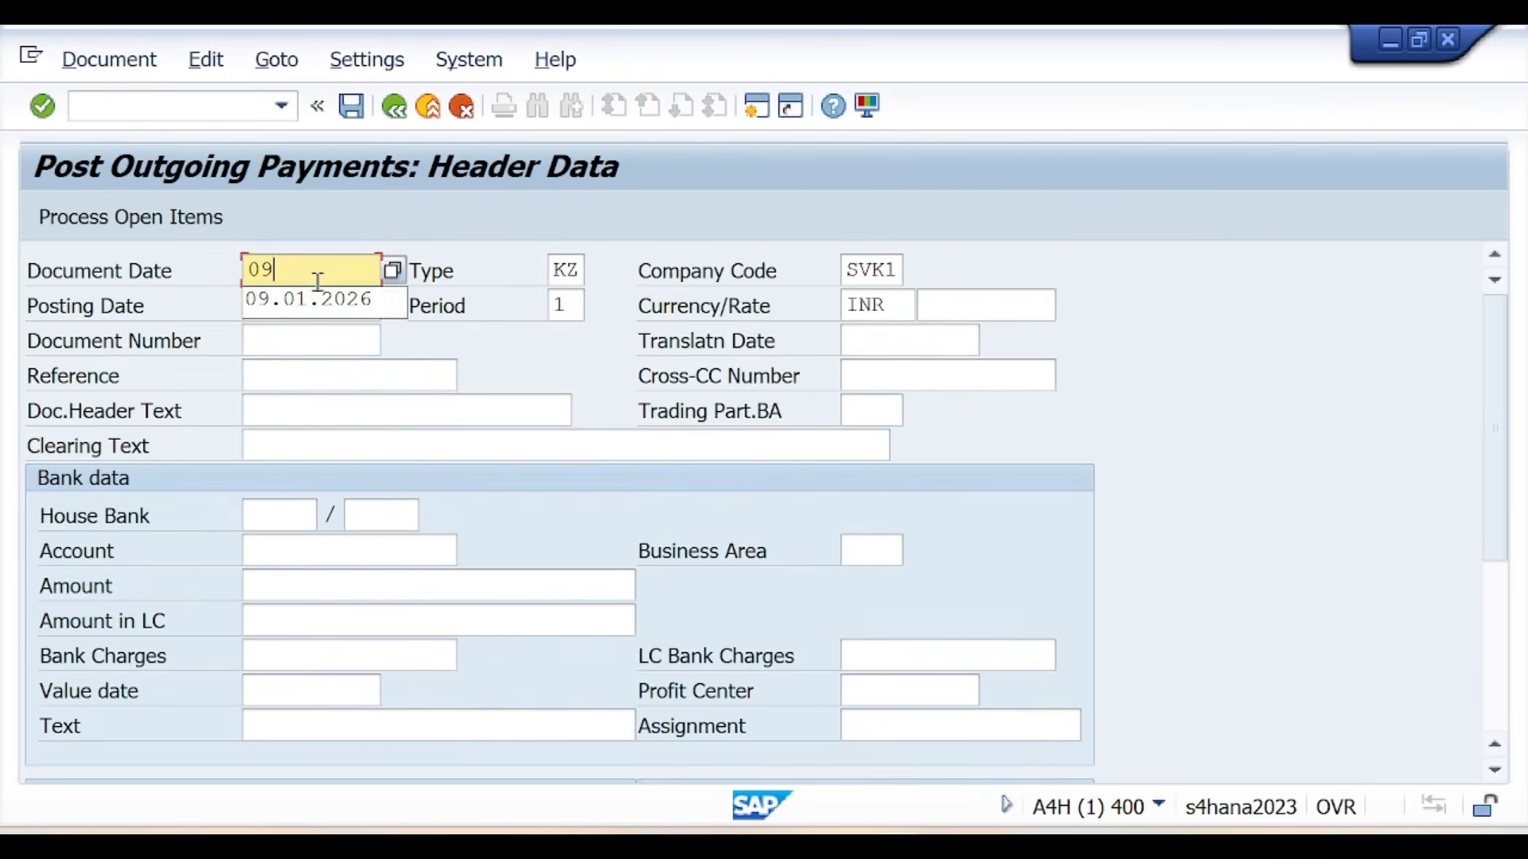
{"action": "left_click", "coordinate": [323, 299]}
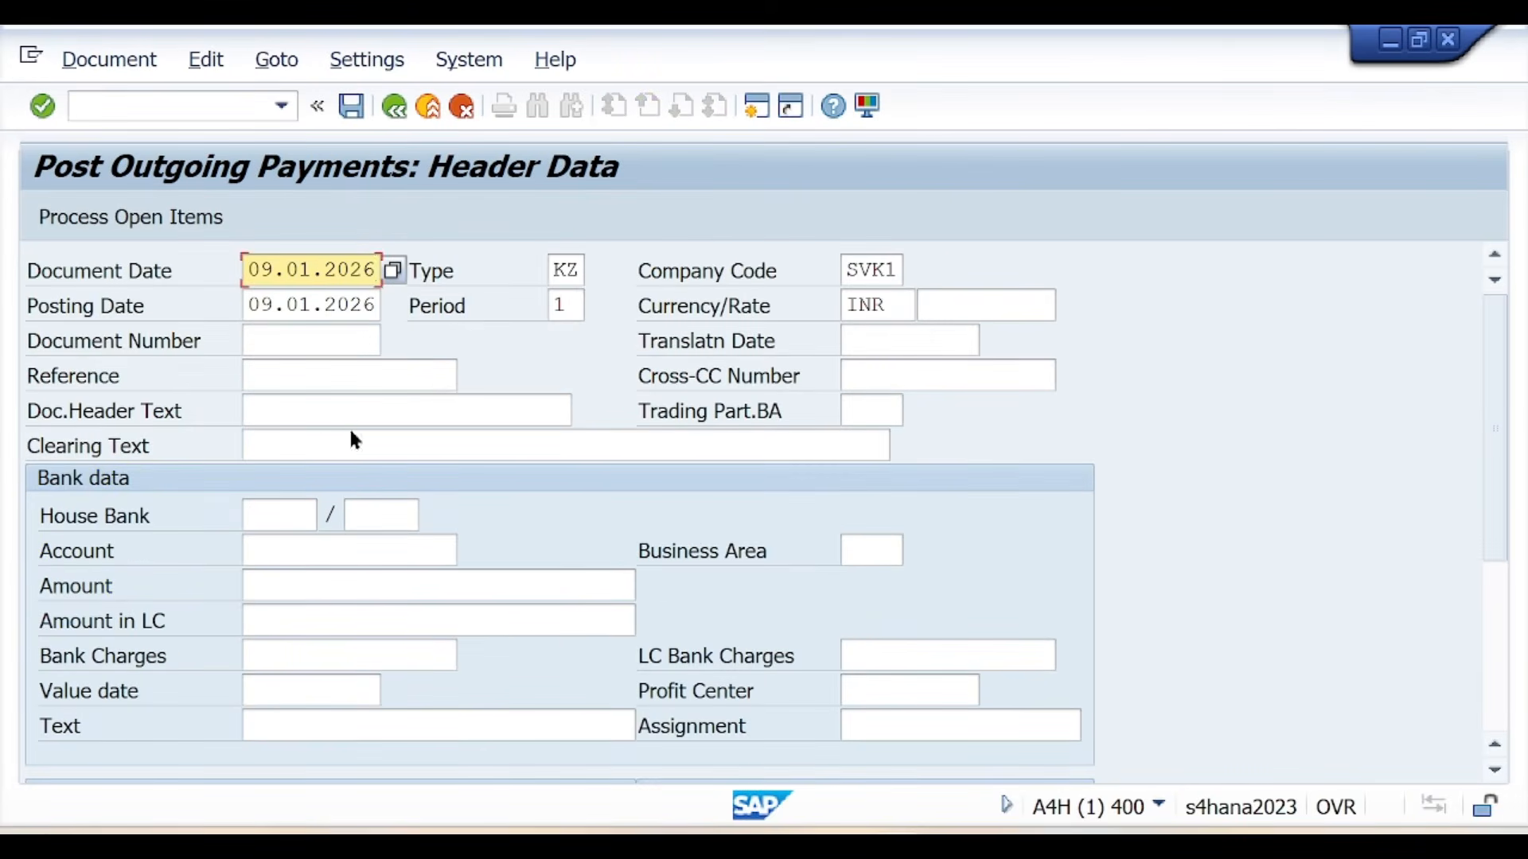
- Set the payment's clearing text to "Vendor Payment SVKM RFQ", adapting the earlier "Vendor Payment SVKM Source List" entry
{"action": "left_click", "coordinate": [299, 435]}
{"action": "type", "text": "Vendo"}
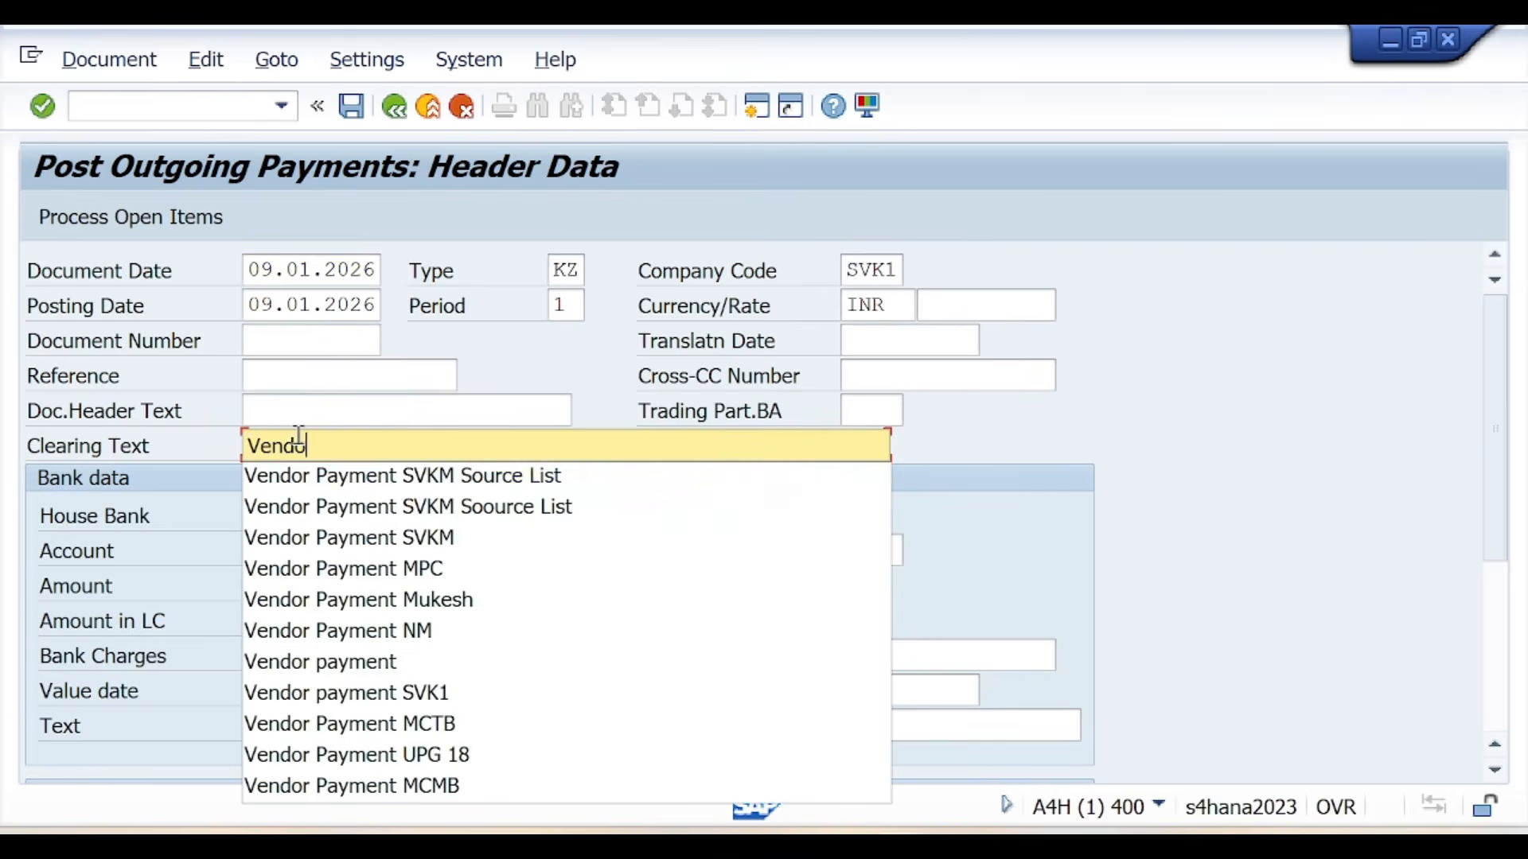
{"action": "left_click", "coordinate": [476, 483]}
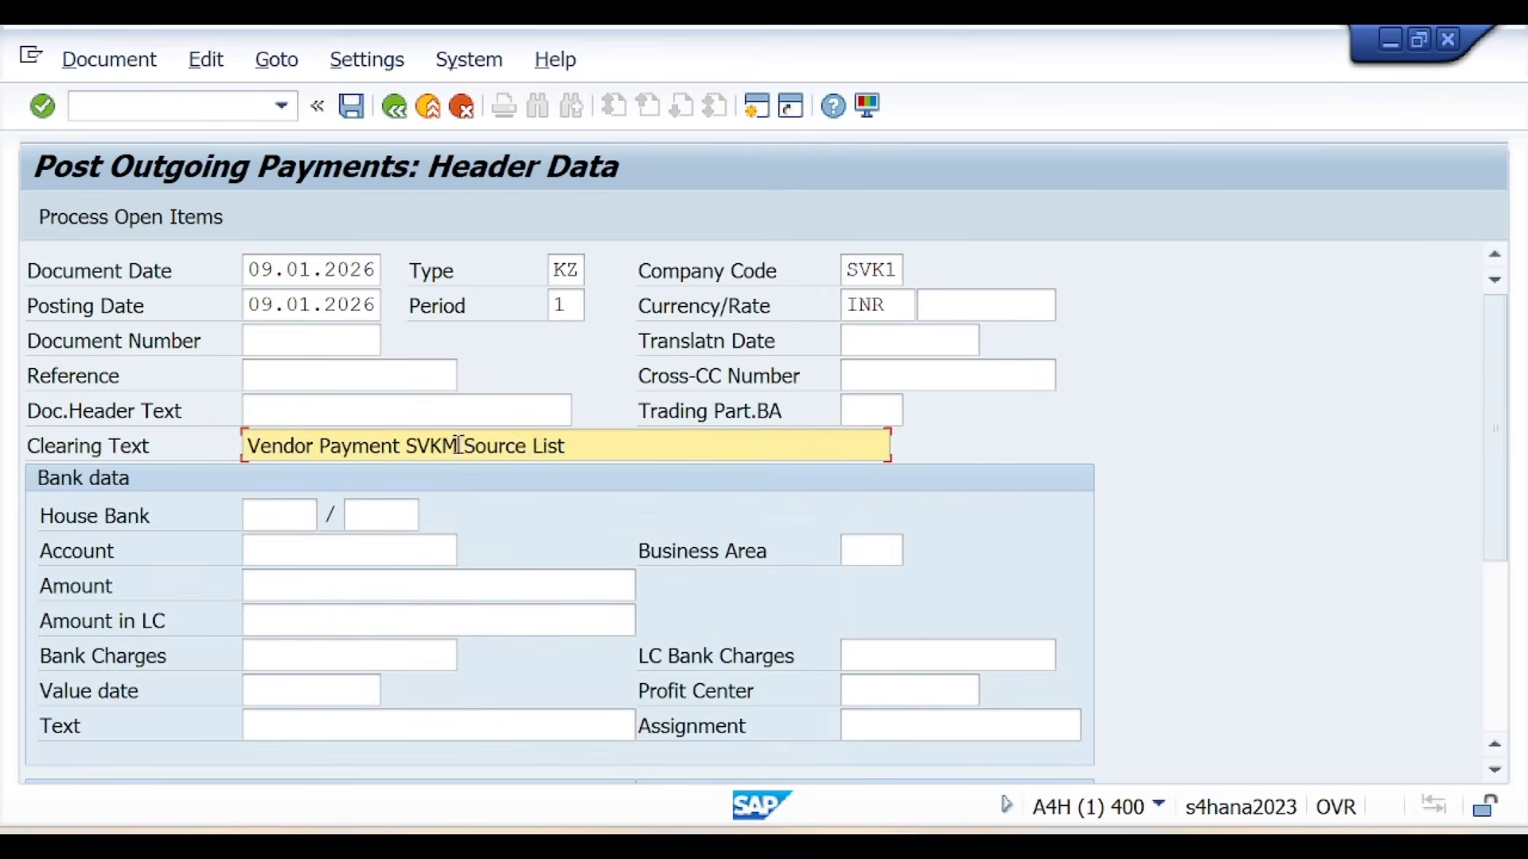
{"action": "left_click_drag", "start_coordinate": [471, 444], "coordinate": [575, 444]}
{"action": "type", "text": "RFQ"}
- Fill in the bank data with the bank G/L account number, amount 11000 and value date 09.01.2026
{"action": "left_click", "coordinate": [311, 552]}
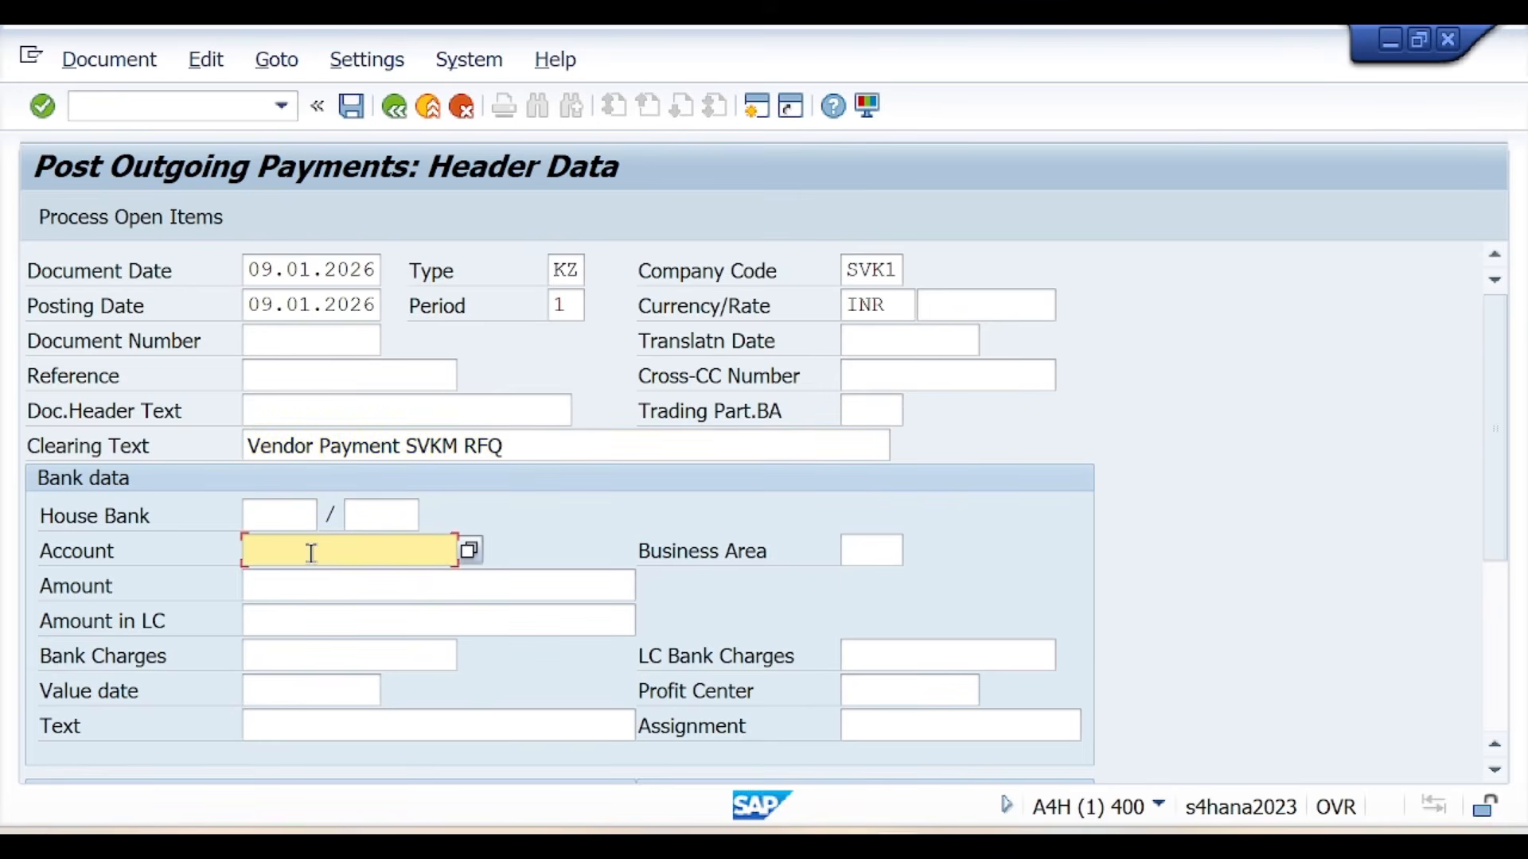
{"action": "type", "text": "127"}
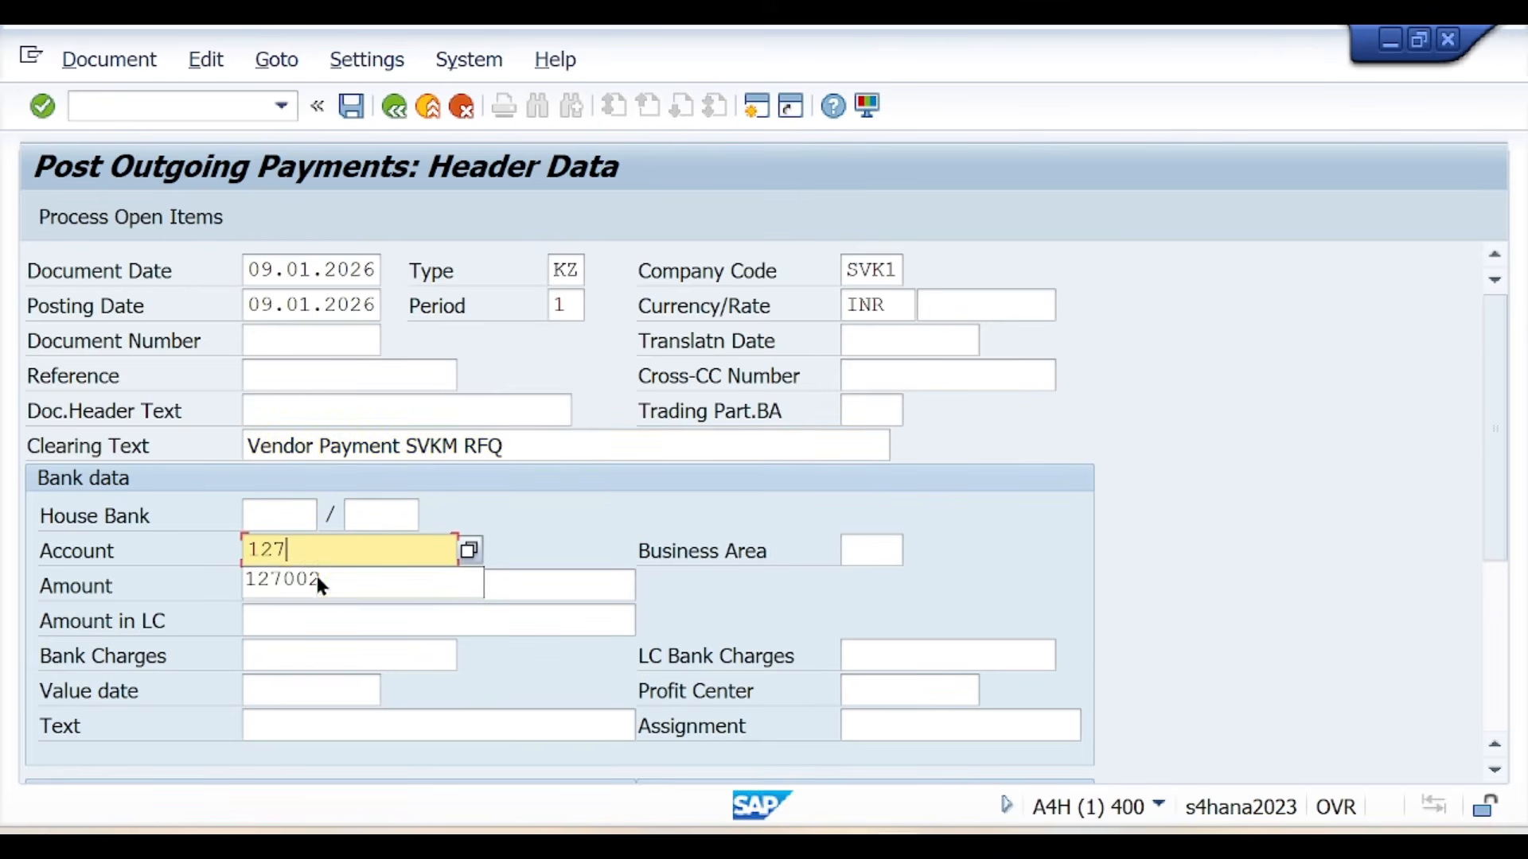
{"action": "left_click", "coordinate": [317, 580]}
{"action": "left_click", "coordinate": [310, 587]}
{"action": "type", "text": "11000"}
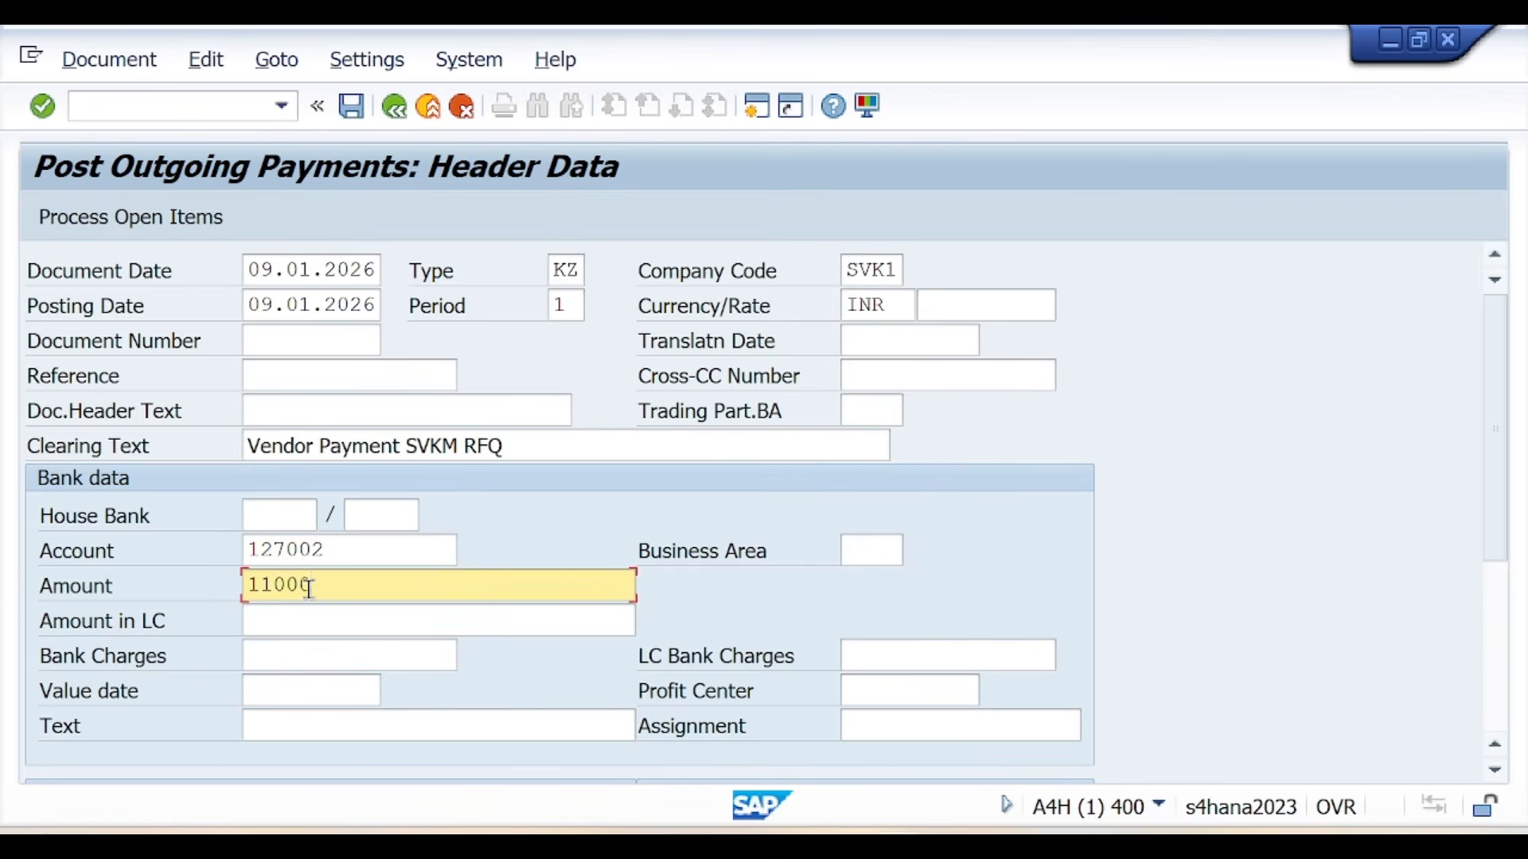
{"action": "left_click", "coordinate": [318, 694]}
{"action": "left_click", "coordinate": [387, 688]}
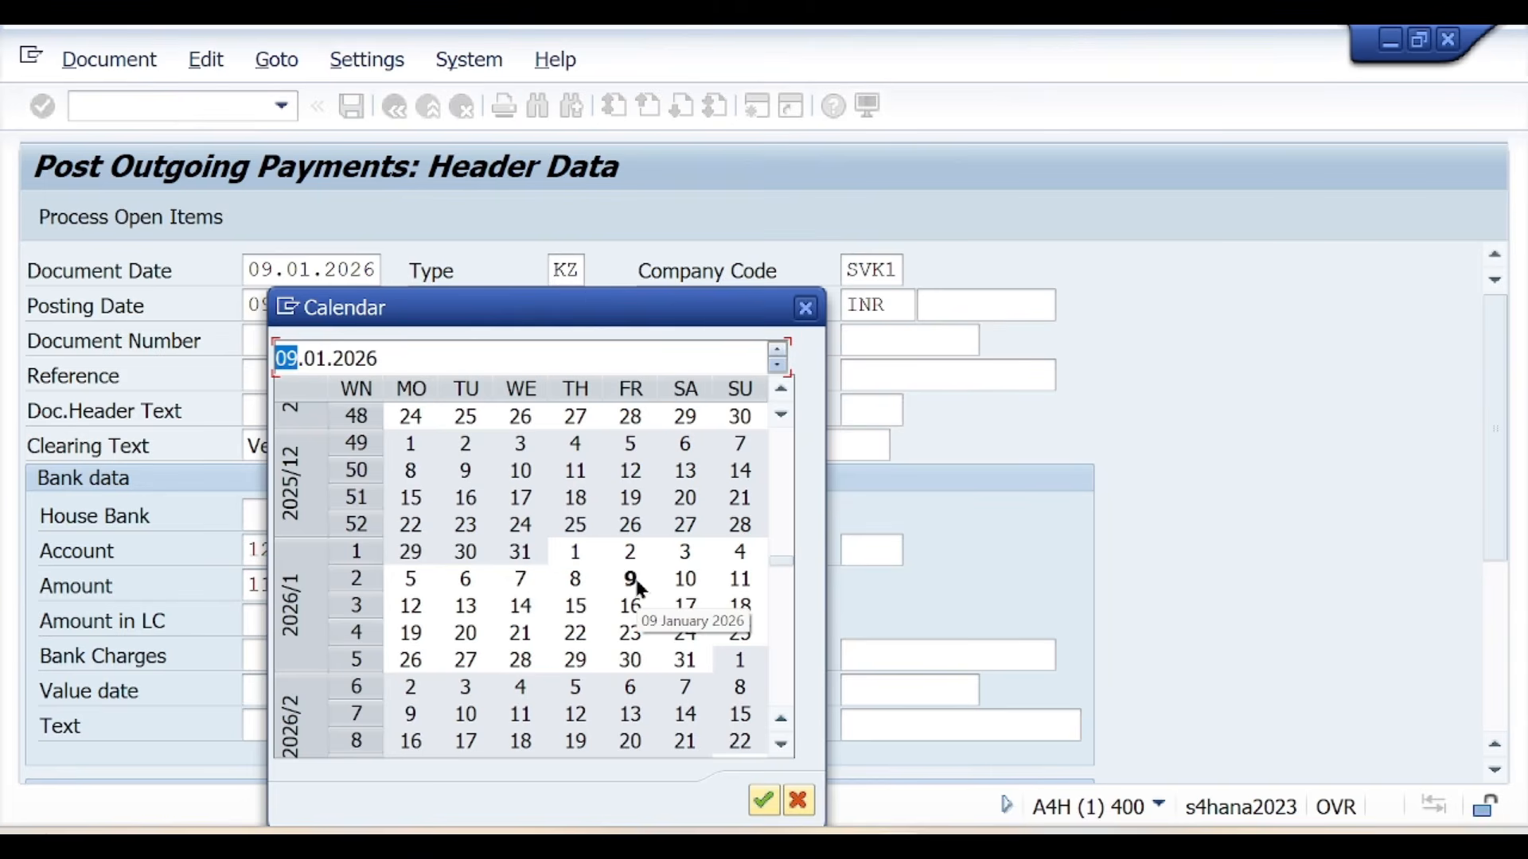
{"action": "double_click", "coordinate": [631, 580]}
- Copy the clearing text "Vendor Payment SVKM RFQ" into the bank data's text
{"action": "left_click", "coordinate": [280, 716]}
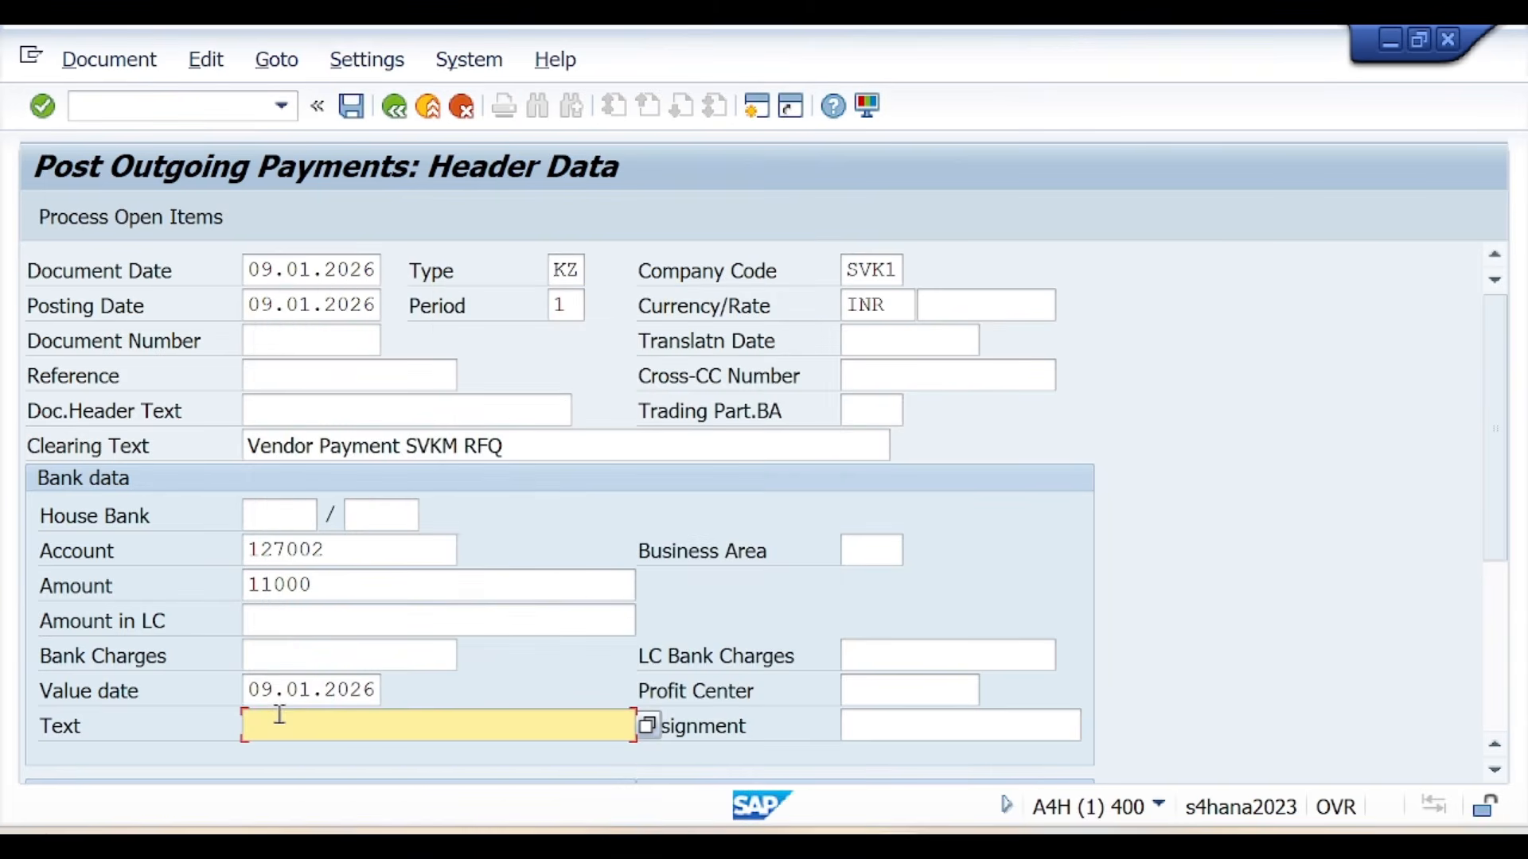
{"action": "left_click_drag", "start_coordinate": [519, 442], "coordinate": [236, 439]}
{"action": "key", "text": "ctrl+c"}
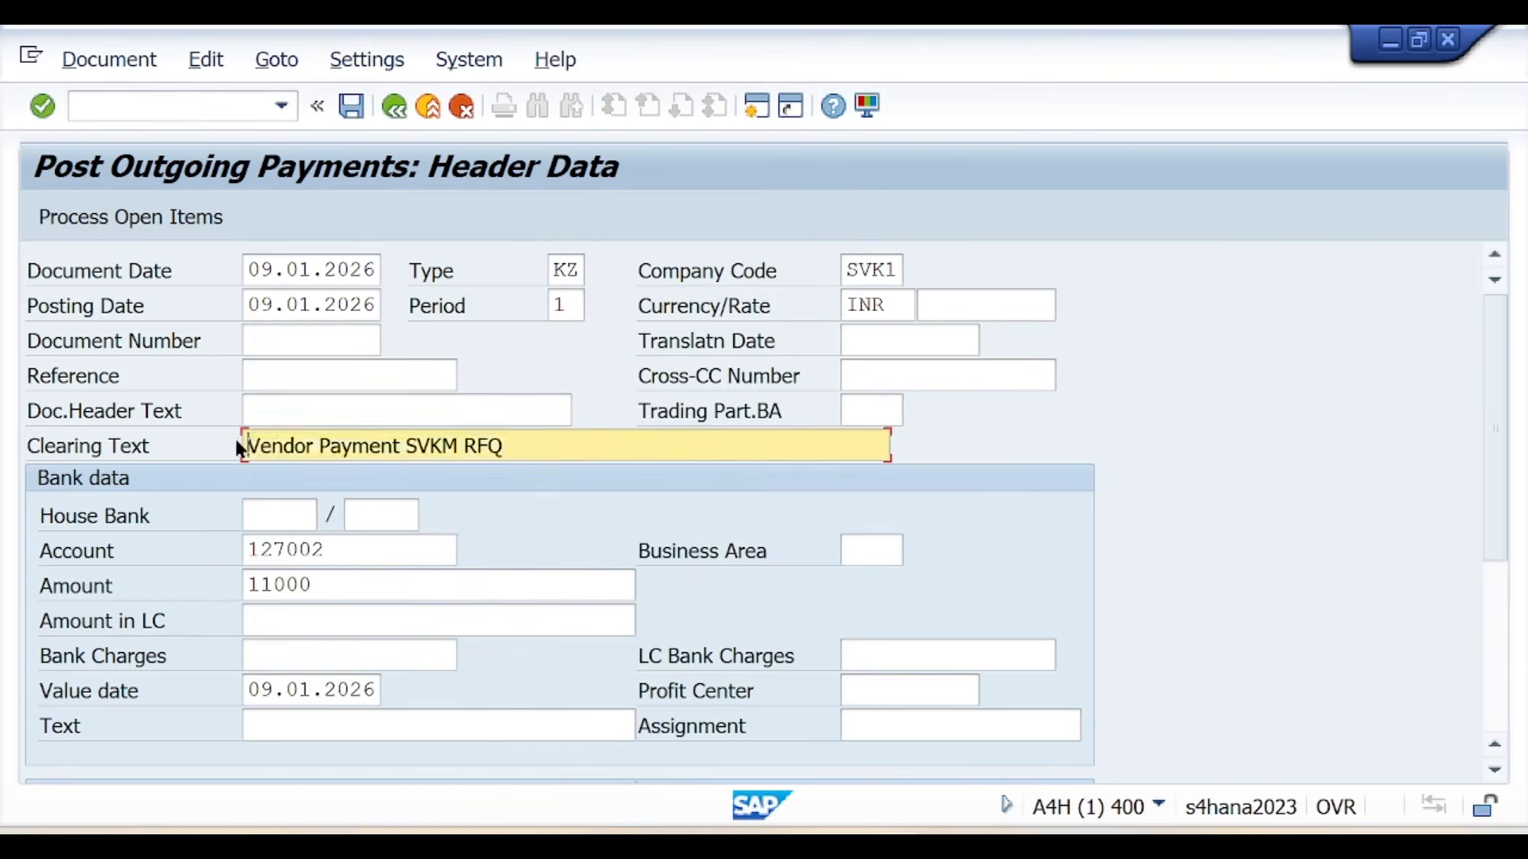
{"action": "left_click", "coordinate": [335, 728]}
{"action": "key", "text": "ctrl+v"}
- Copy the selected supplier's number from the notes and enter it as the account for the open item selection in SAP
{"action": "scroll", "coordinate": [557, 682], "scroll_direction": "down", "scroll_amount": 4}
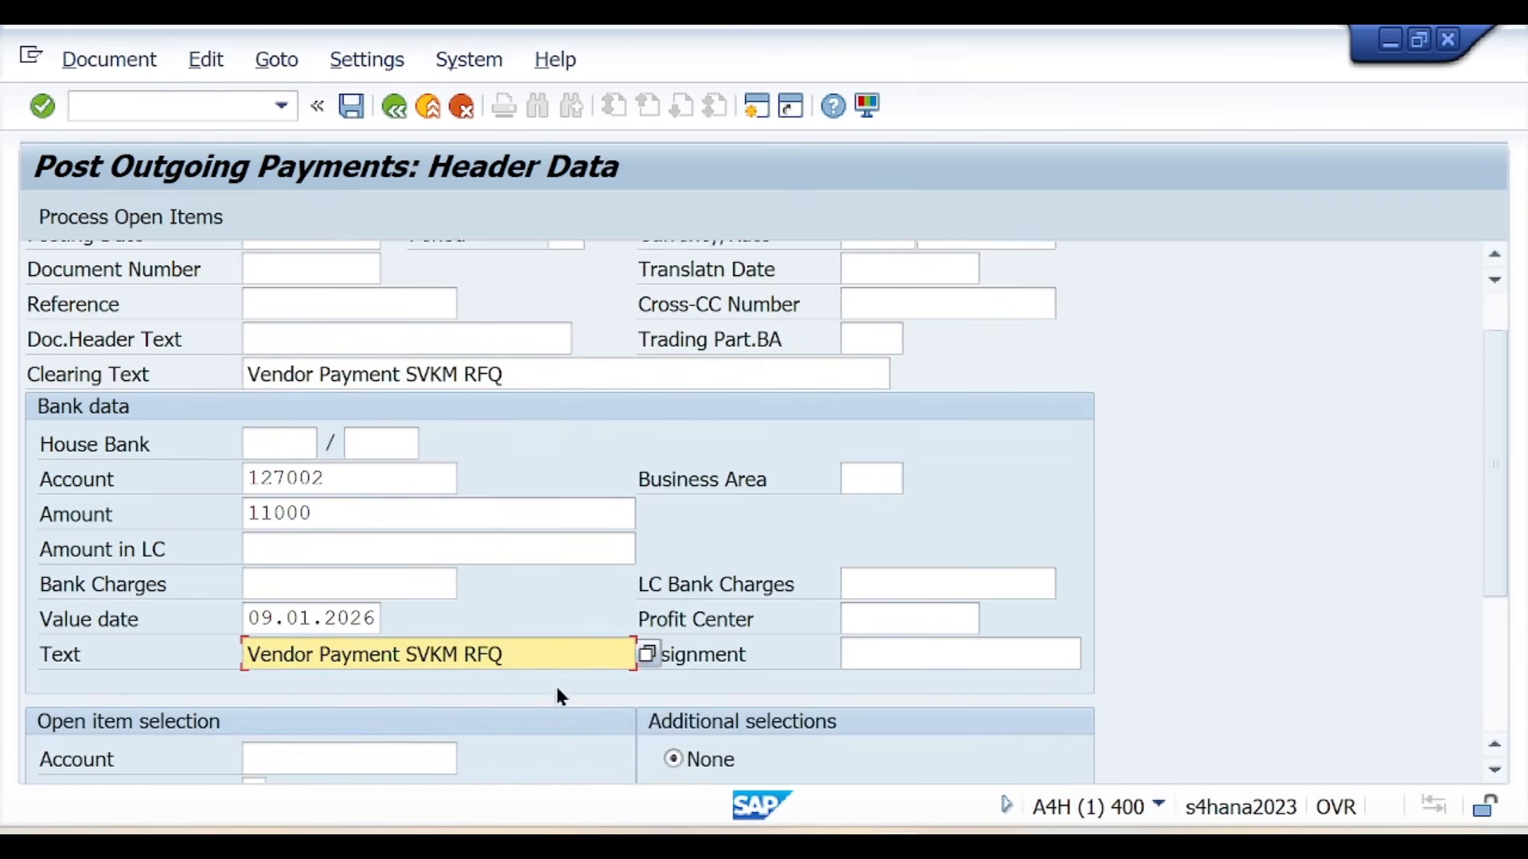
{"action": "left_click", "coordinate": [344, 605]}
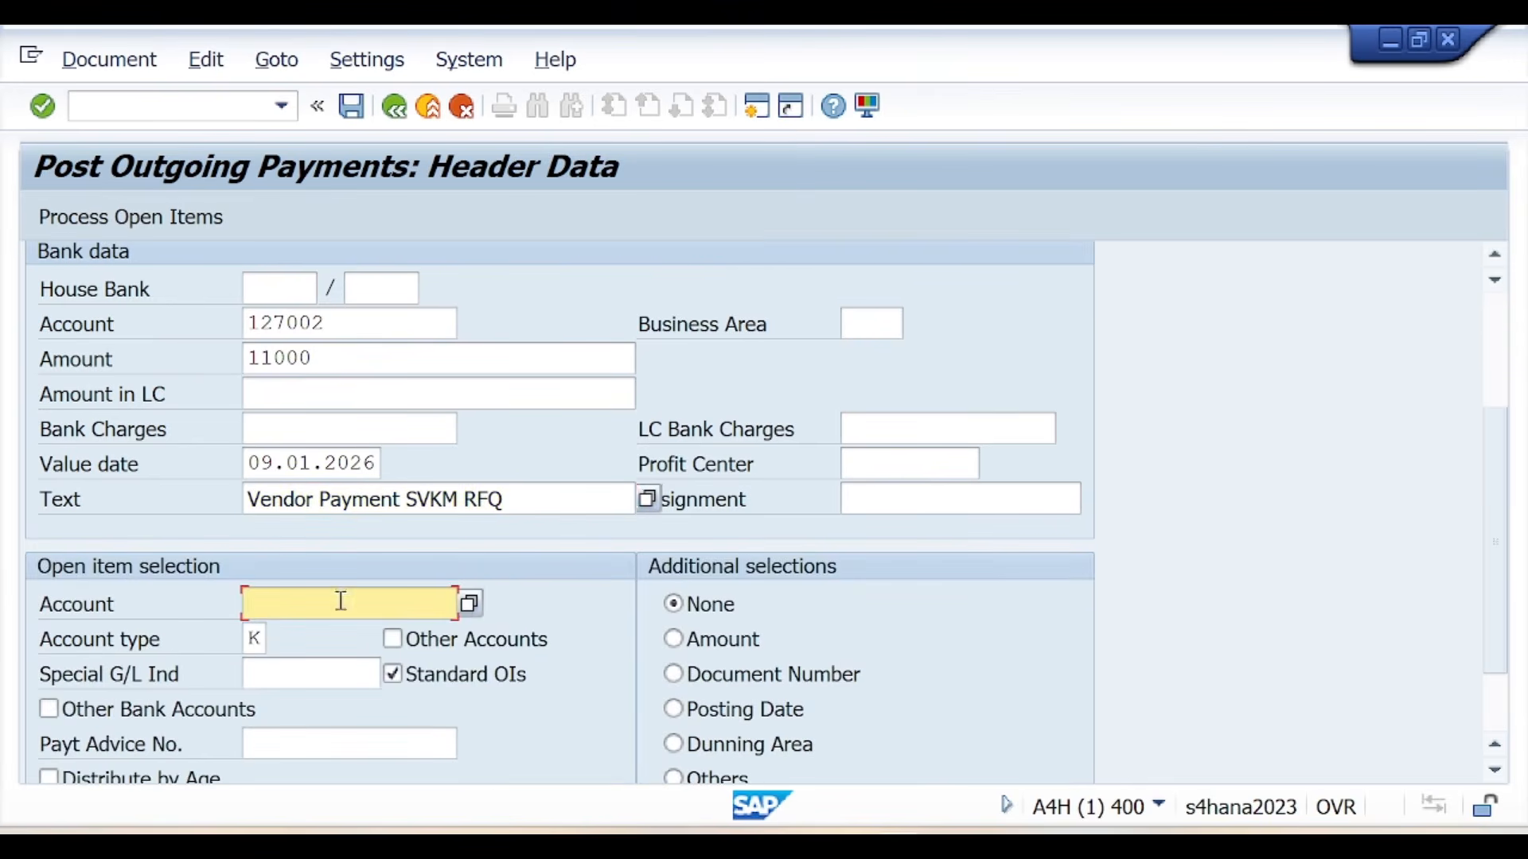
{"action": "left_click", "coordinate": [468, 604]}
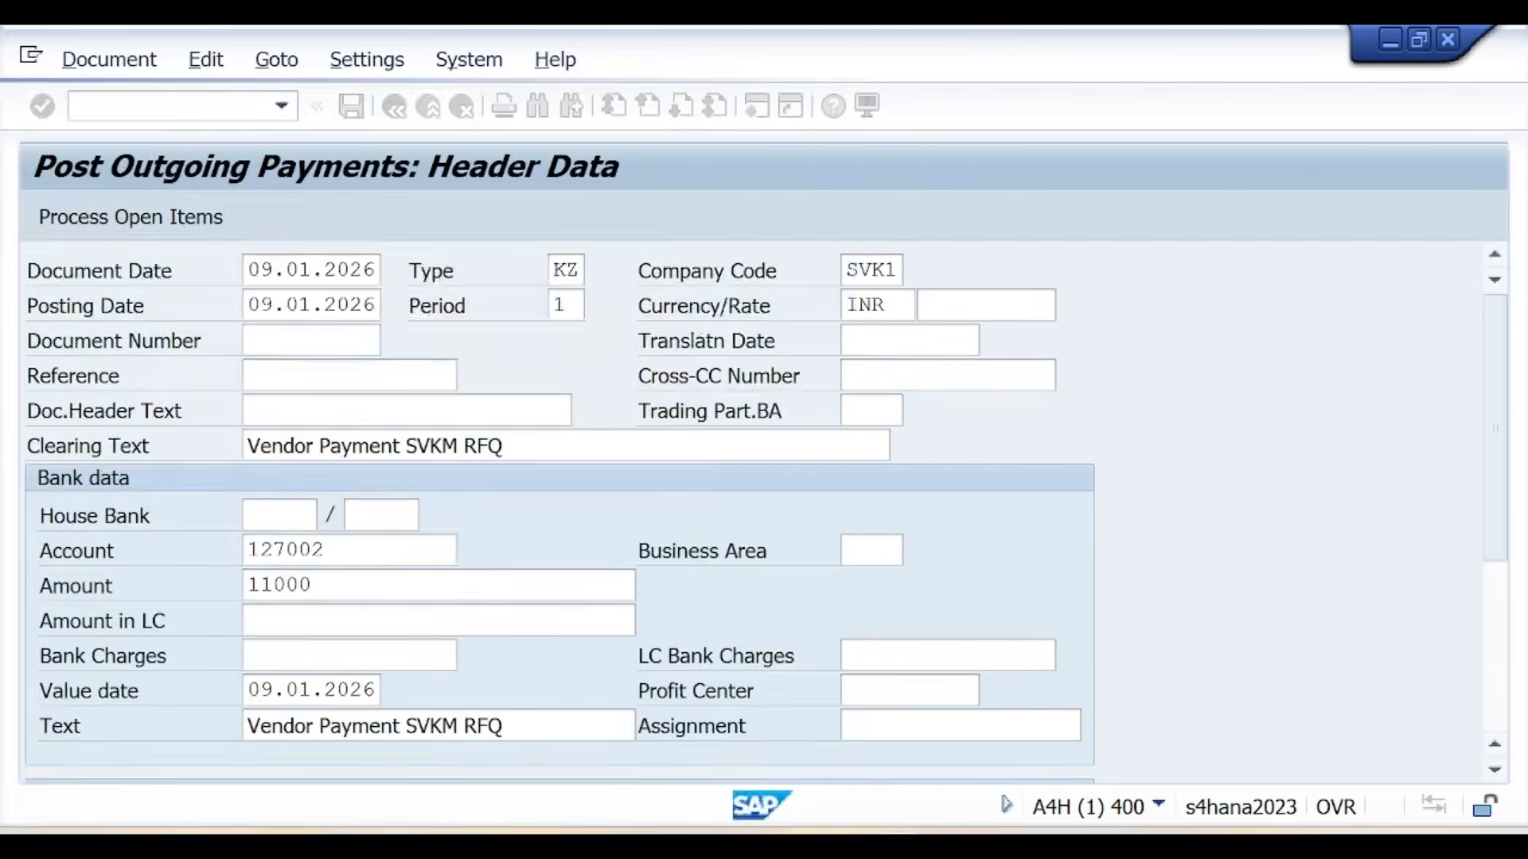
{"action": "key", "text": "alt+Tab"}
{"action": "scroll", "coordinate": [547, 584], "scroll_direction": "up", "scroll_amount": 3}
{"action": "scroll", "coordinate": [548, 583], "scroll_direction": "up", "scroll_amount": 3}
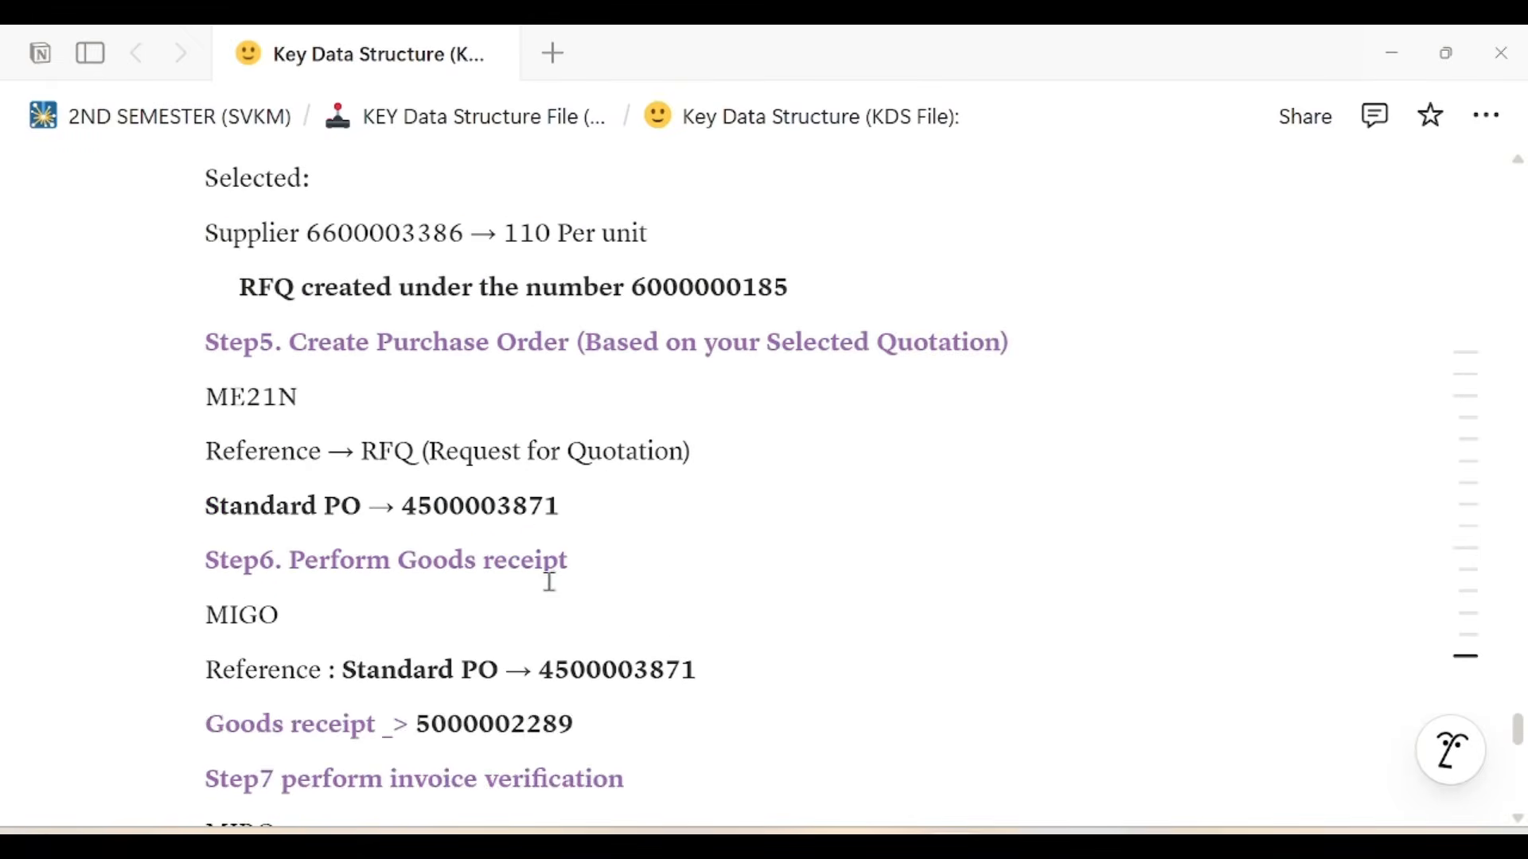
{"action": "scroll", "coordinate": [546, 583], "scroll_direction": "up", "scroll_amount": 3}
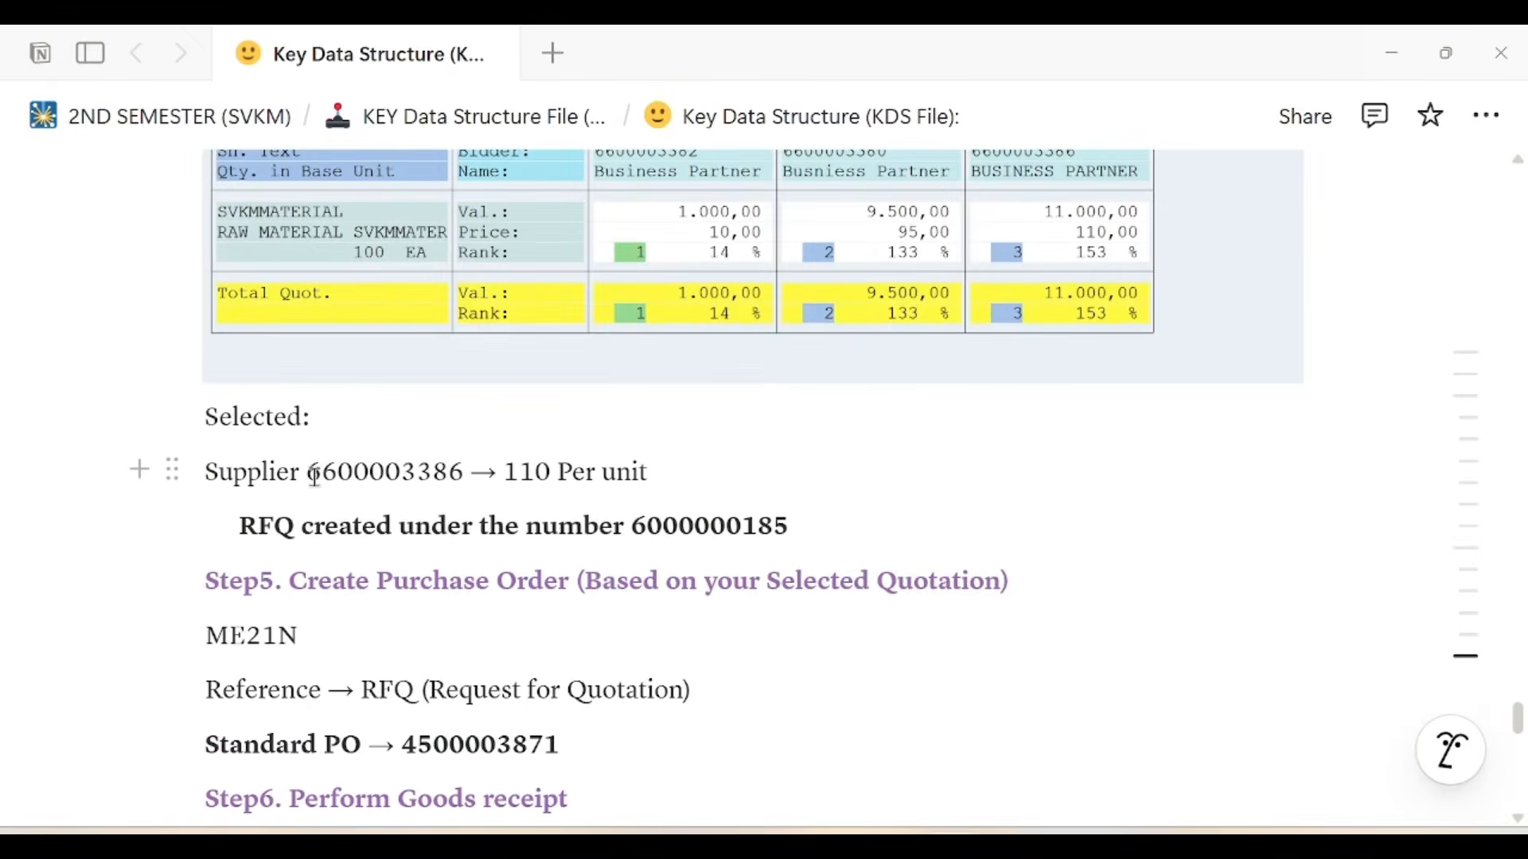
{"action": "scroll", "coordinate": [390, 500], "scroll_direction": "up", "scroll_amount": 2}
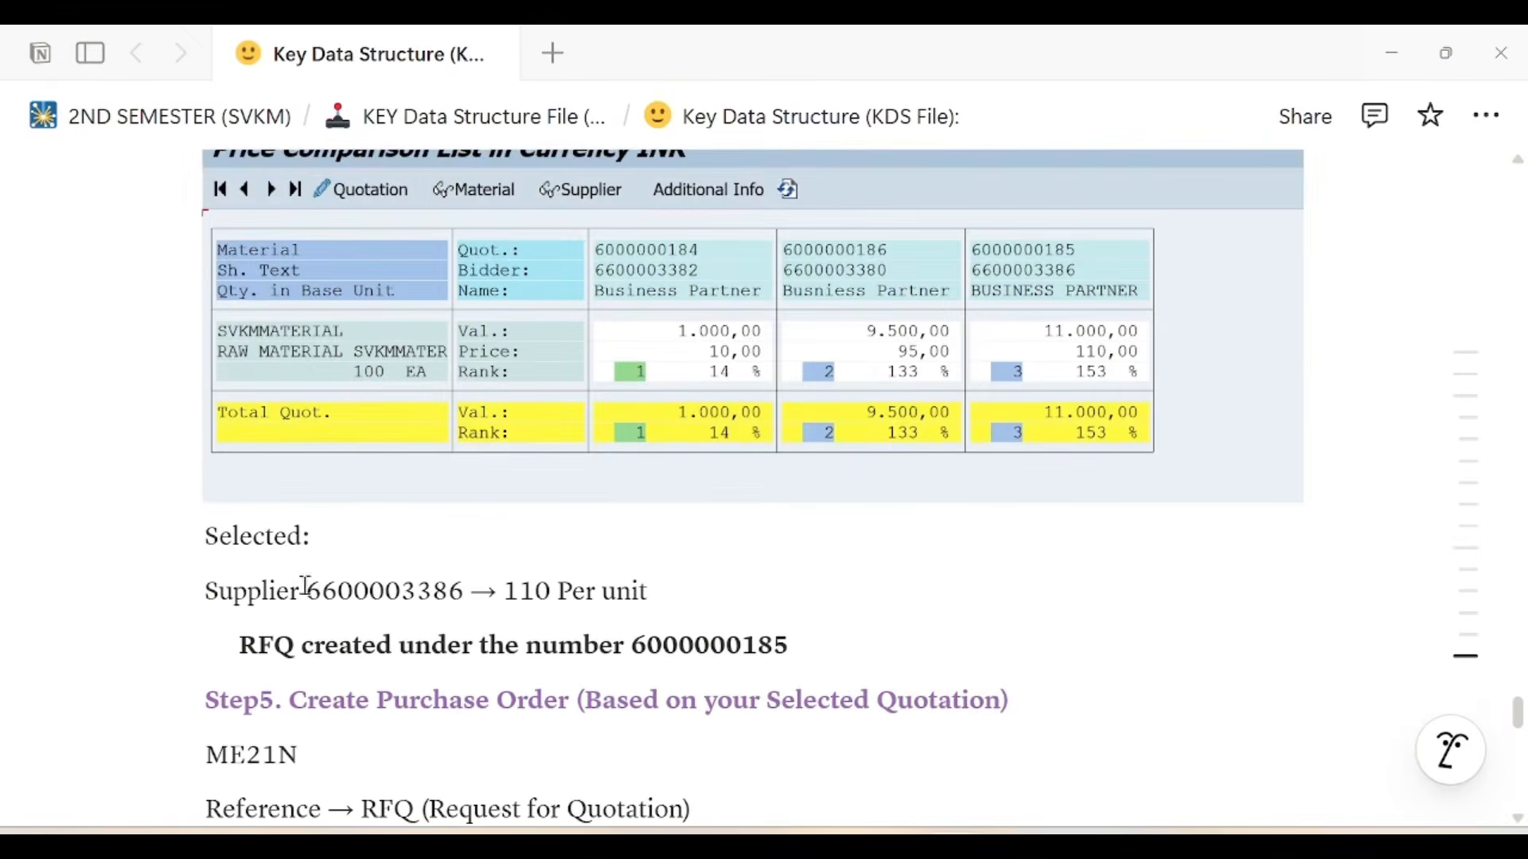
{"action": "left_click_drag", "start_coordinate": [308, 590], "coordinate": [461, 587]}
{"action": "key", "text": "ctrl+c"}
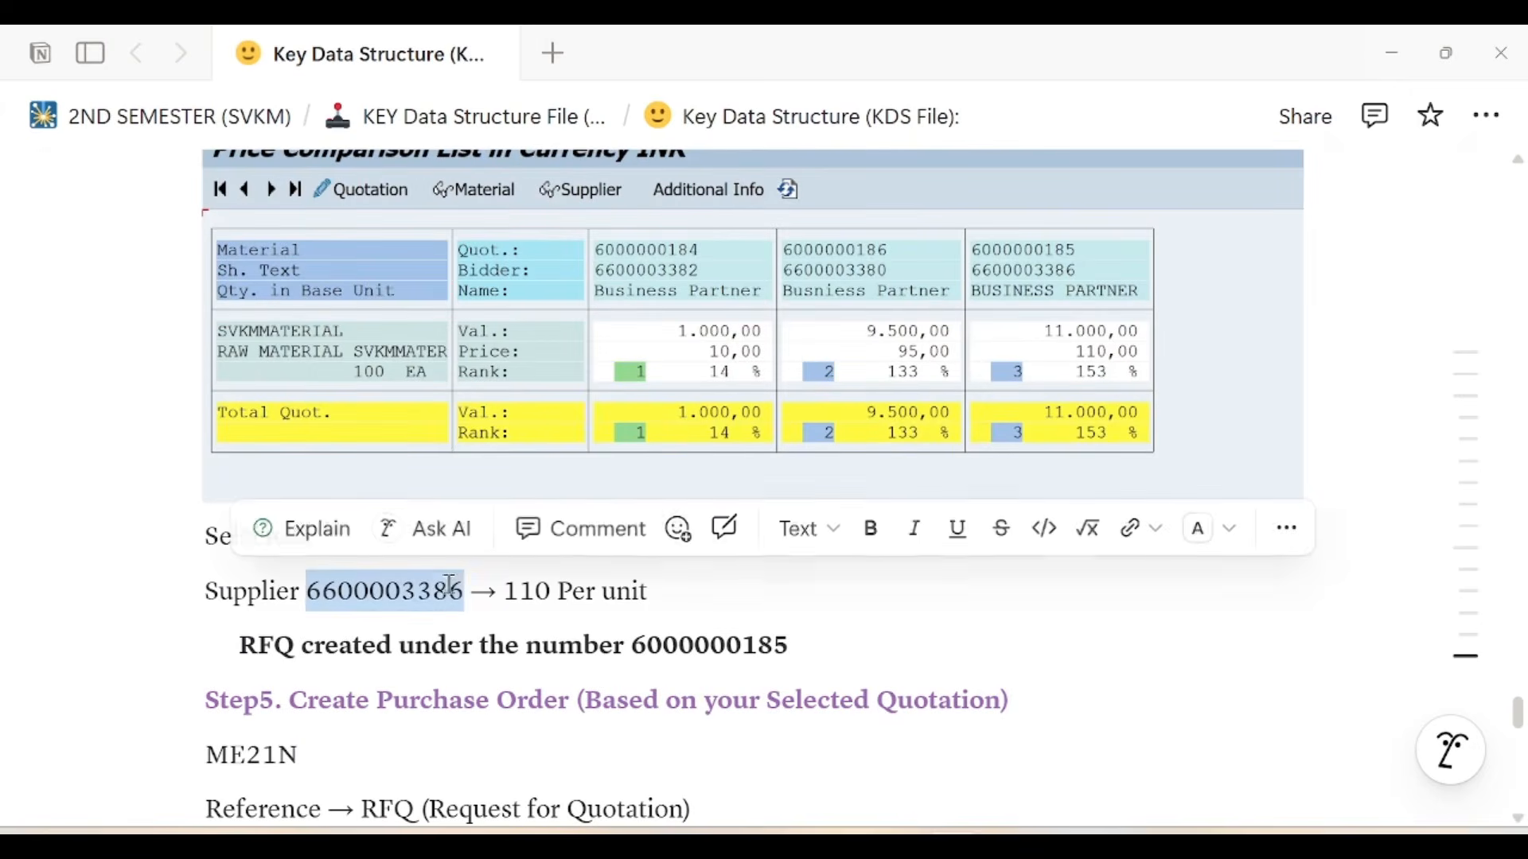
{"action": "key", "text": "alt+Tab"}
{"action": "key", "text": "ctrl+v"}
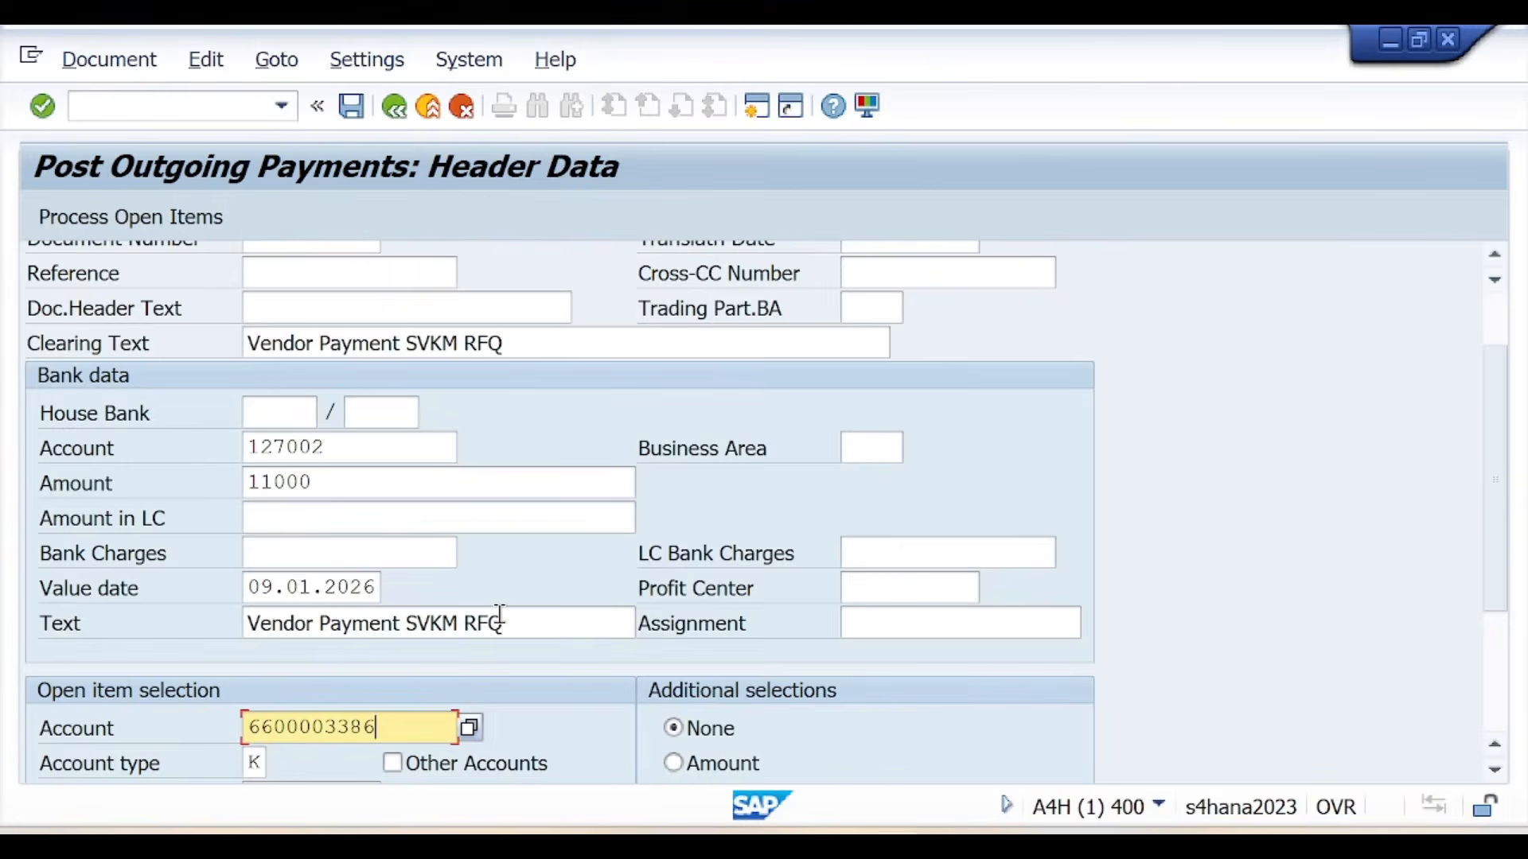
- Process the supplier's open invoice item for the outgoing payment, simulating the payment document and posting it
{"action": "key", "text": "shift+F4"}
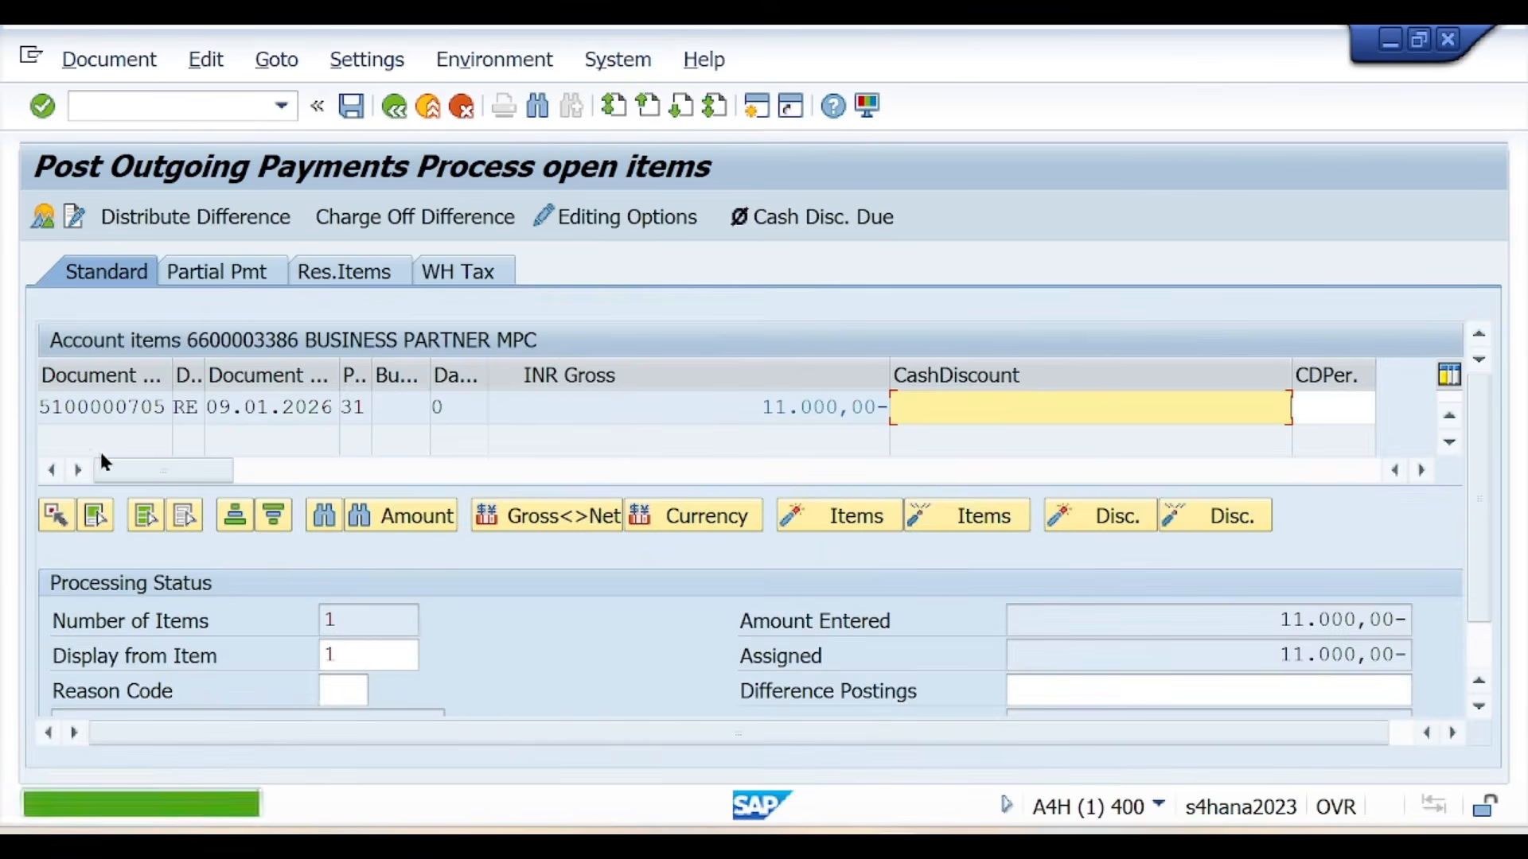
{"action": "left_click_drag", "start_coordinate": [757, 411], "coordinate": [893, 412]}
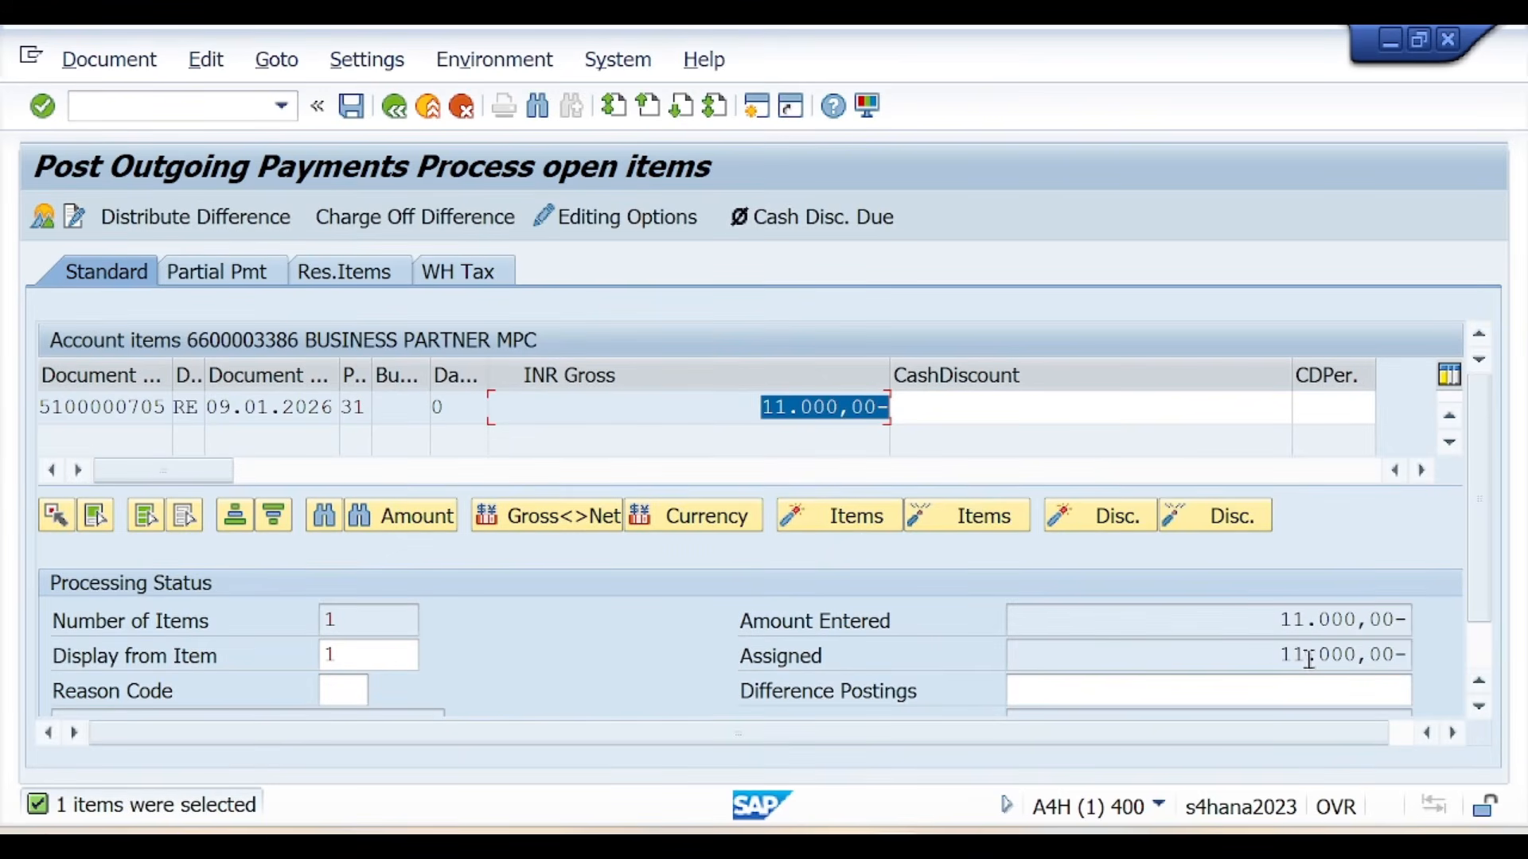
{"action": "left_click", "coordinate": [106, 64]}
{"action": "left_click", "coordinate": [113, 127]}
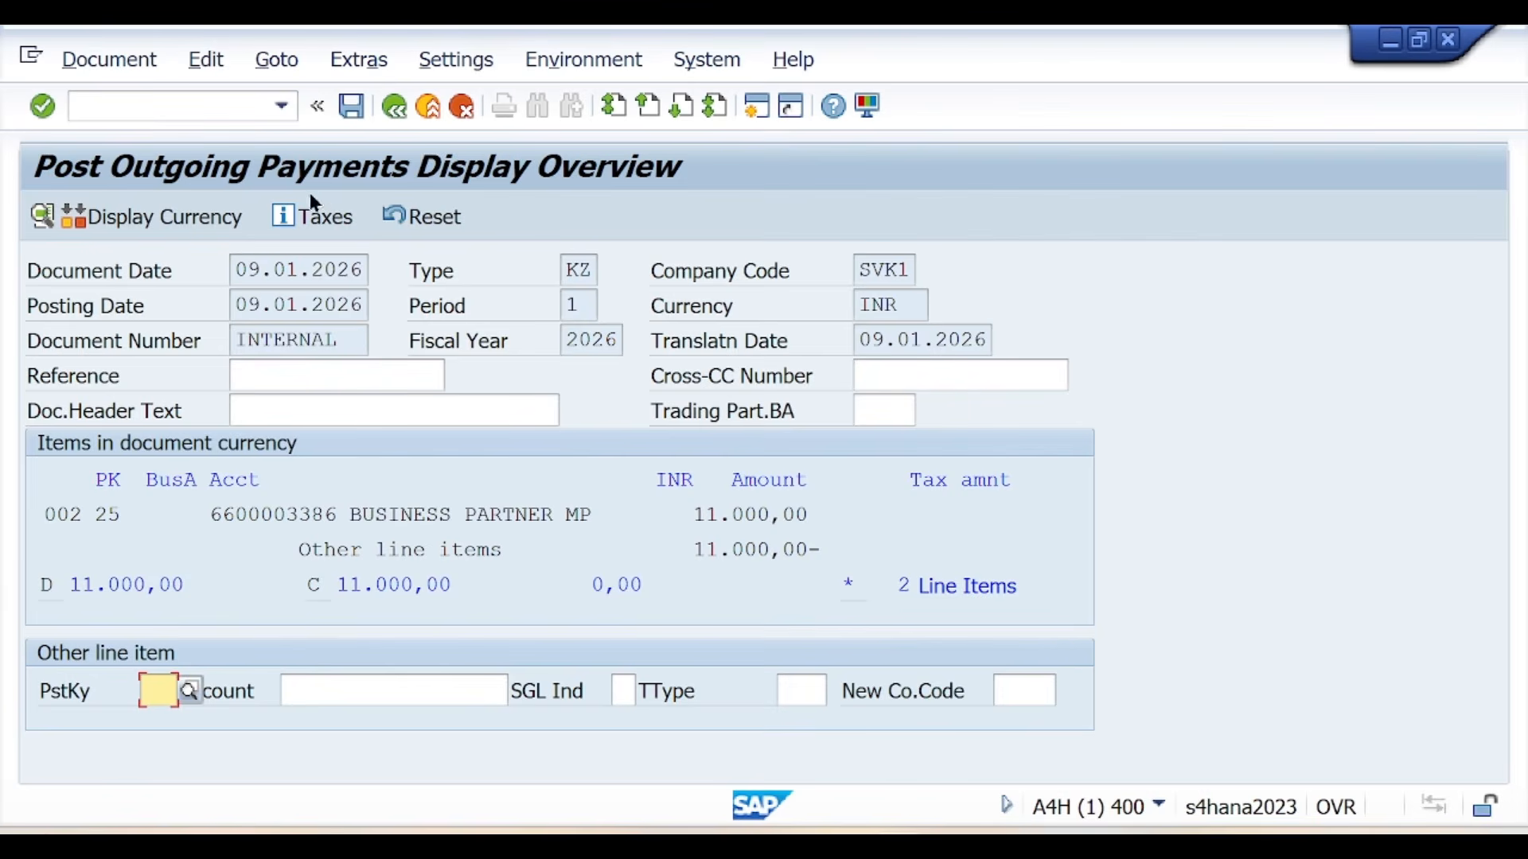
{"action": "left_click", "coordinate": [358, 108]}
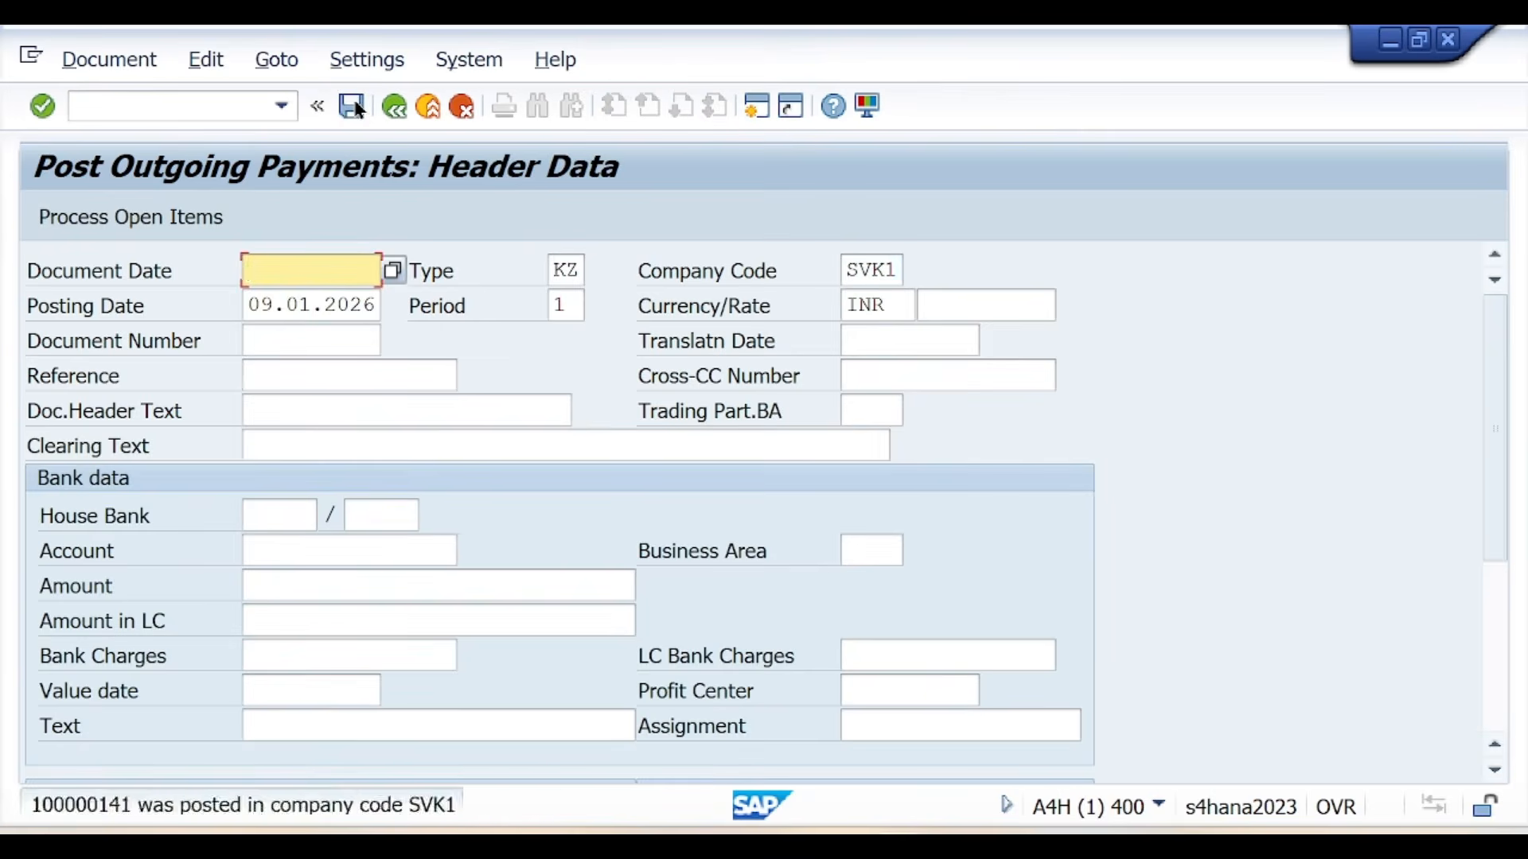
- Copy the posted payment's document number from the message details into the empty line under F-53 in the notes
{"action": "double_click", "coordinate": [183, 805]}
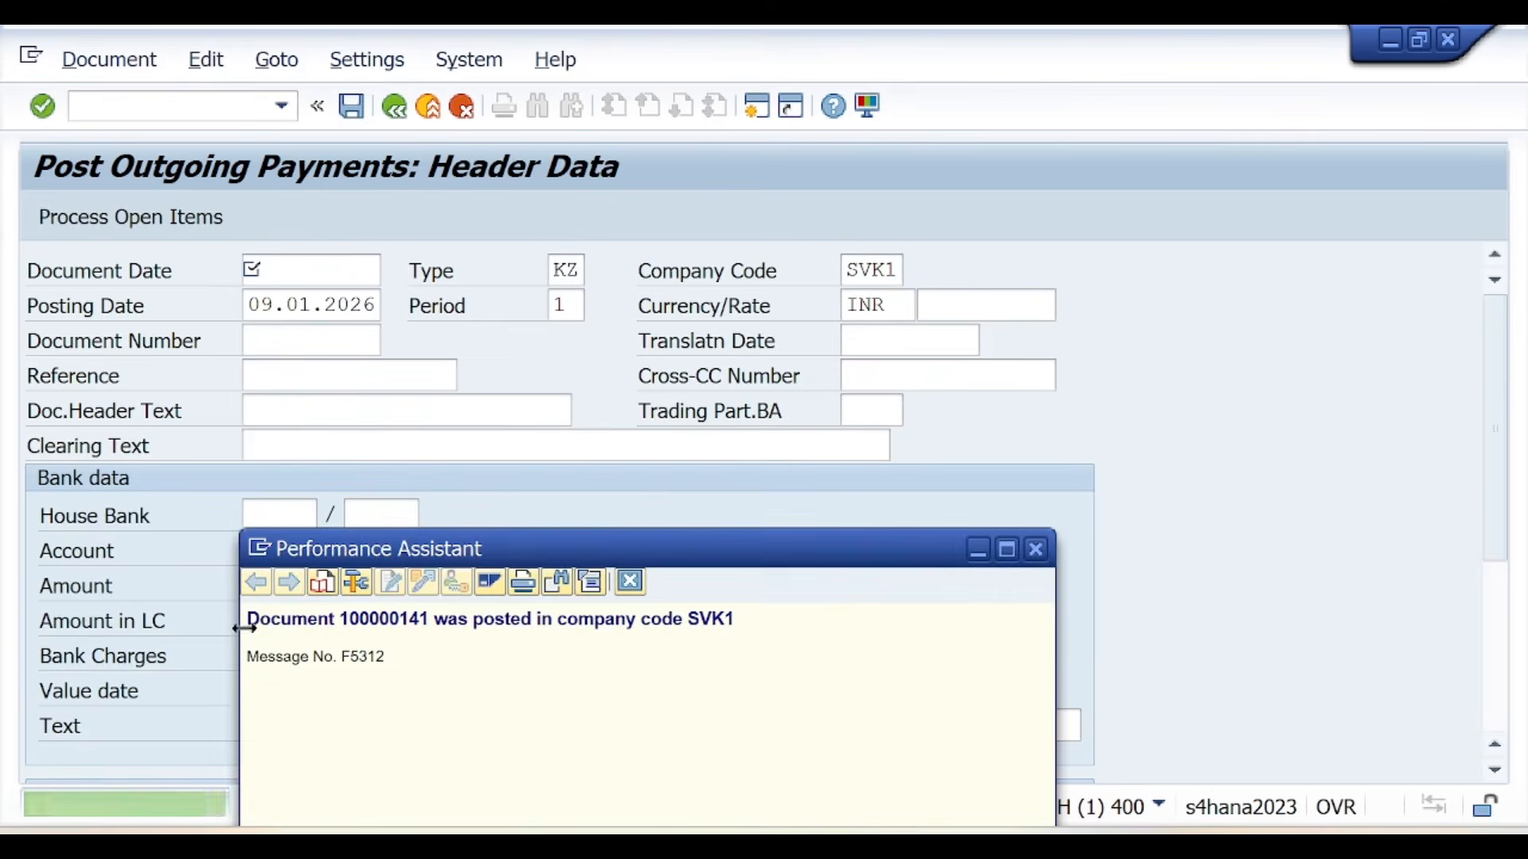
{"action": "left_click_drag", "start_coordinate": [251, 625], "coordinate": [423, 605]}
{"action": "key", "text": "ctrl+c"}
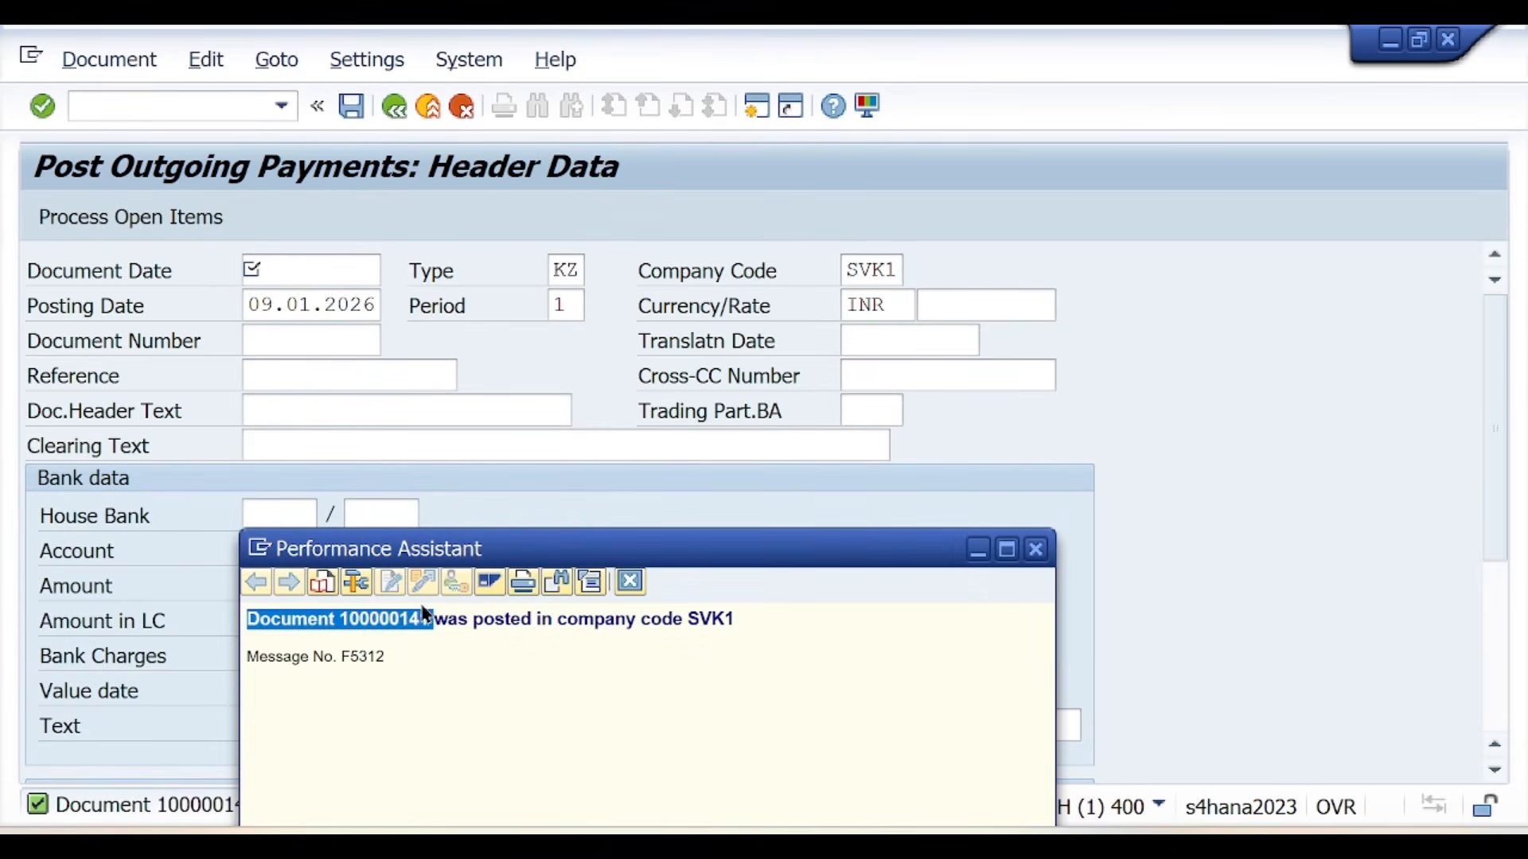
{"action": "left_click", "coordinate": [1035, 549]}
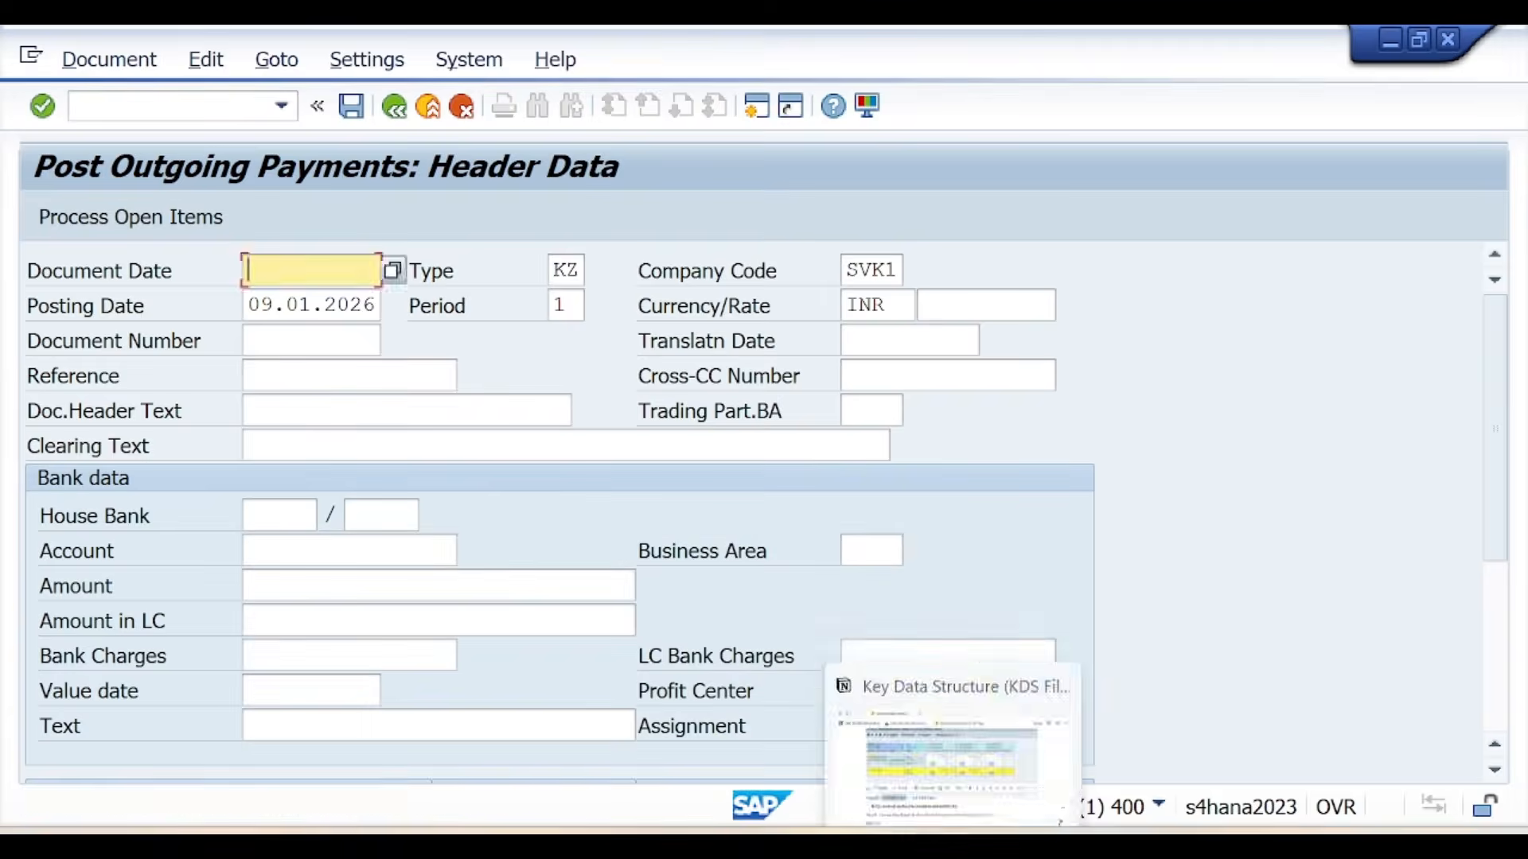
{"action": "left_click", "coordinate": [954, 736]}
{"action": "scroll", "coordinate": [390, 759], "scroll_direction": "down", "scroll_amount": 9}
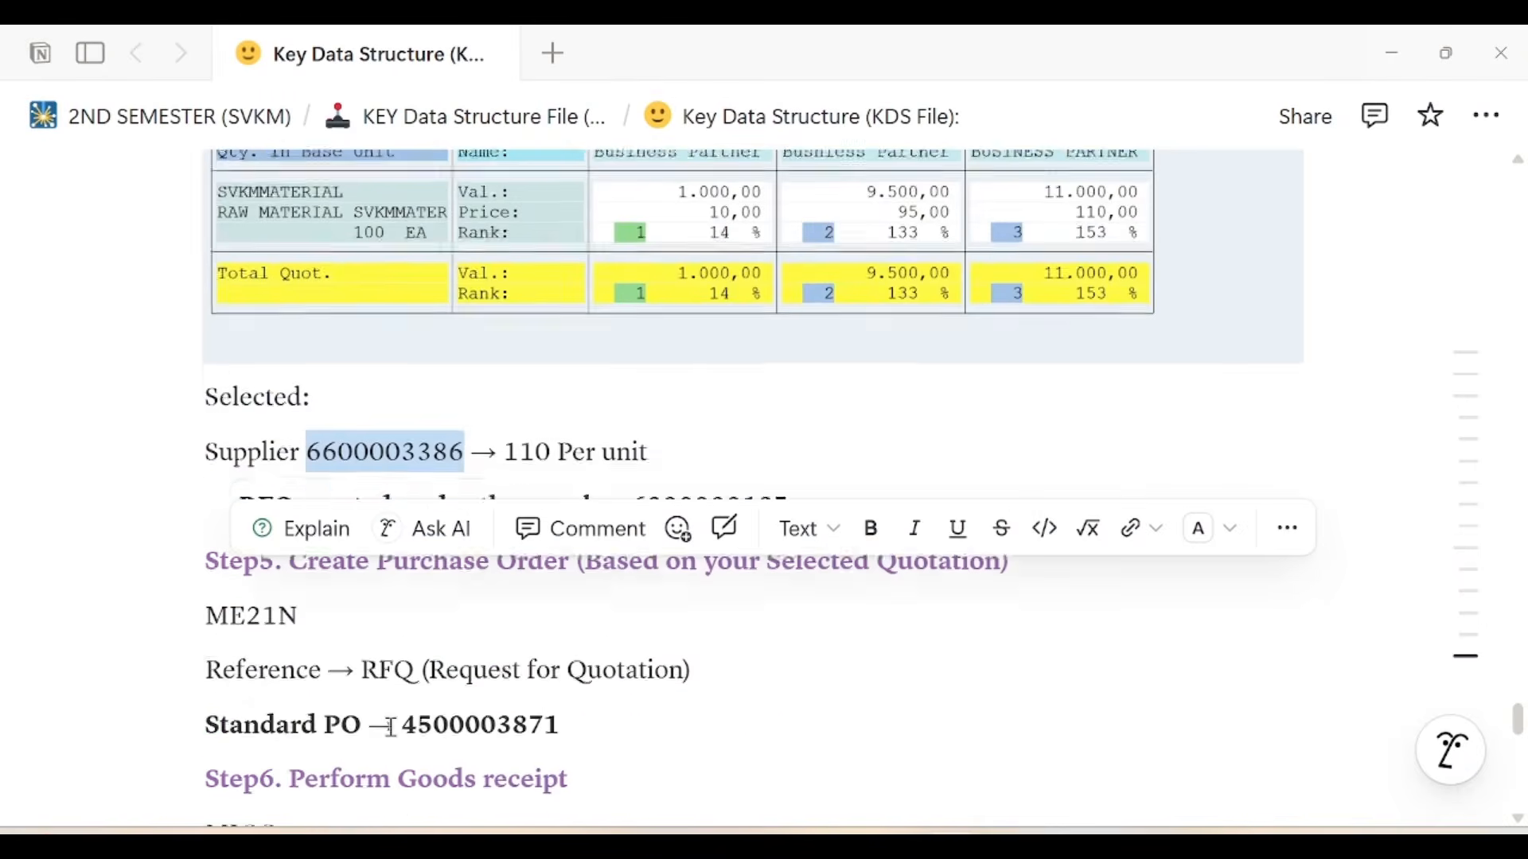
{"action": "left_click", "coordinate": [287, 740]}
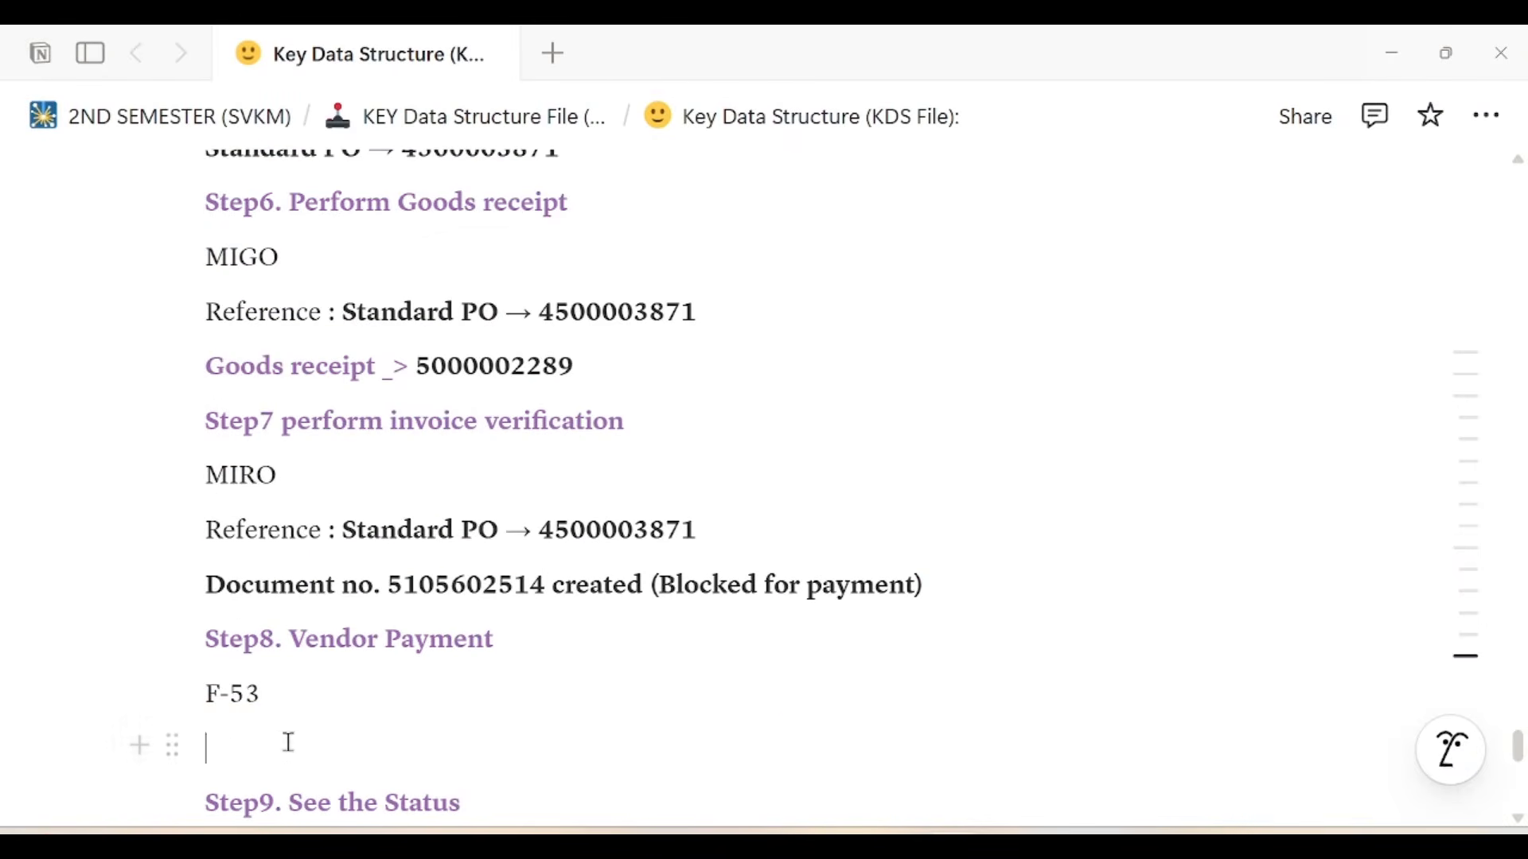
{"action": "key", "text": "ctrl+v"}
- Prefix the payment document entry in the notes with the label "Vendor Payment →", copied from the Step8 heading
{"action": "scroll", "coordinate": [297, 626], "scroll_direction": "down", "scroll_amount": 2}
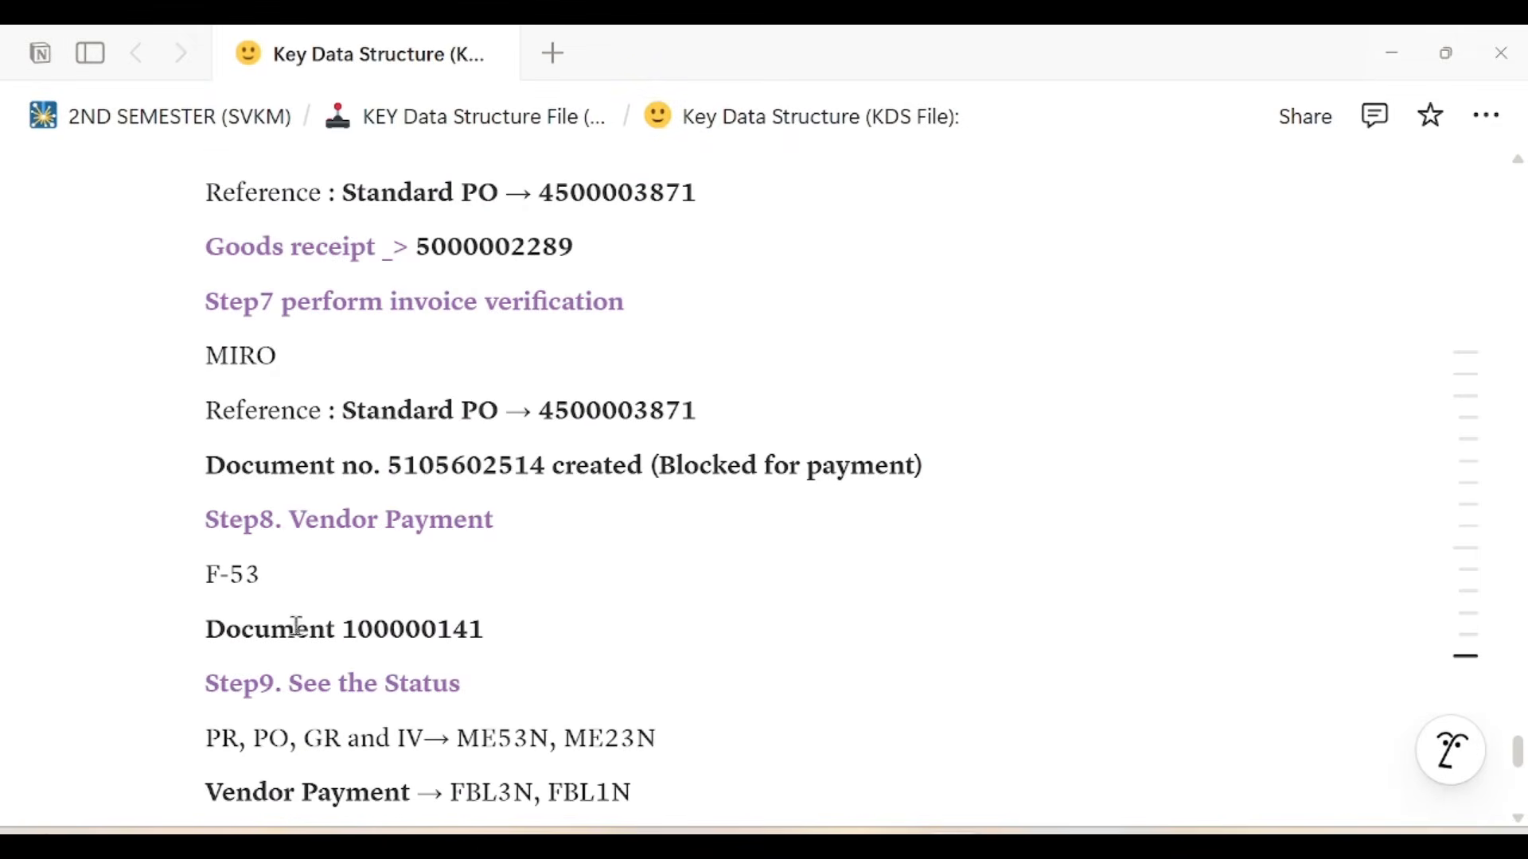
{"action": "left_click_drag", "start_coordinate": [306, 519], "coordinate": [509, 518]}
{"action": "left_click", "coordinate": [308, 521]}
{"action": "left_click_drag", "start_coordinate": [293, 518], "coordinate": [535, 521]}
{"action": "key", "text": "ctrl+c"}
{"action": "left_click", "coordinate": [210, 628]}
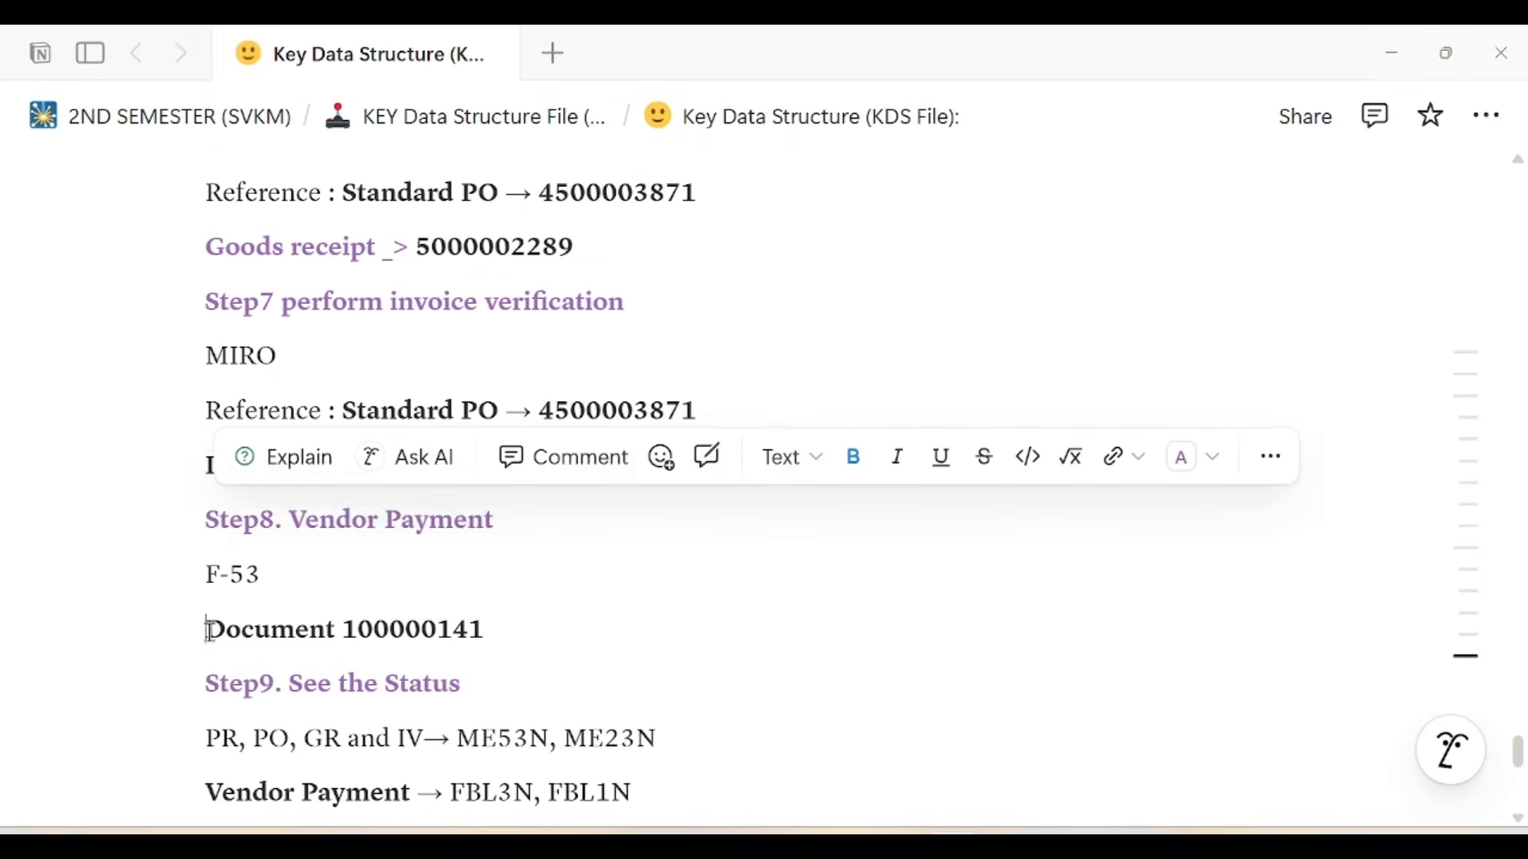
{"action": "key", "text": "ctrl+v"}
{"action": "type", "text": "->"}
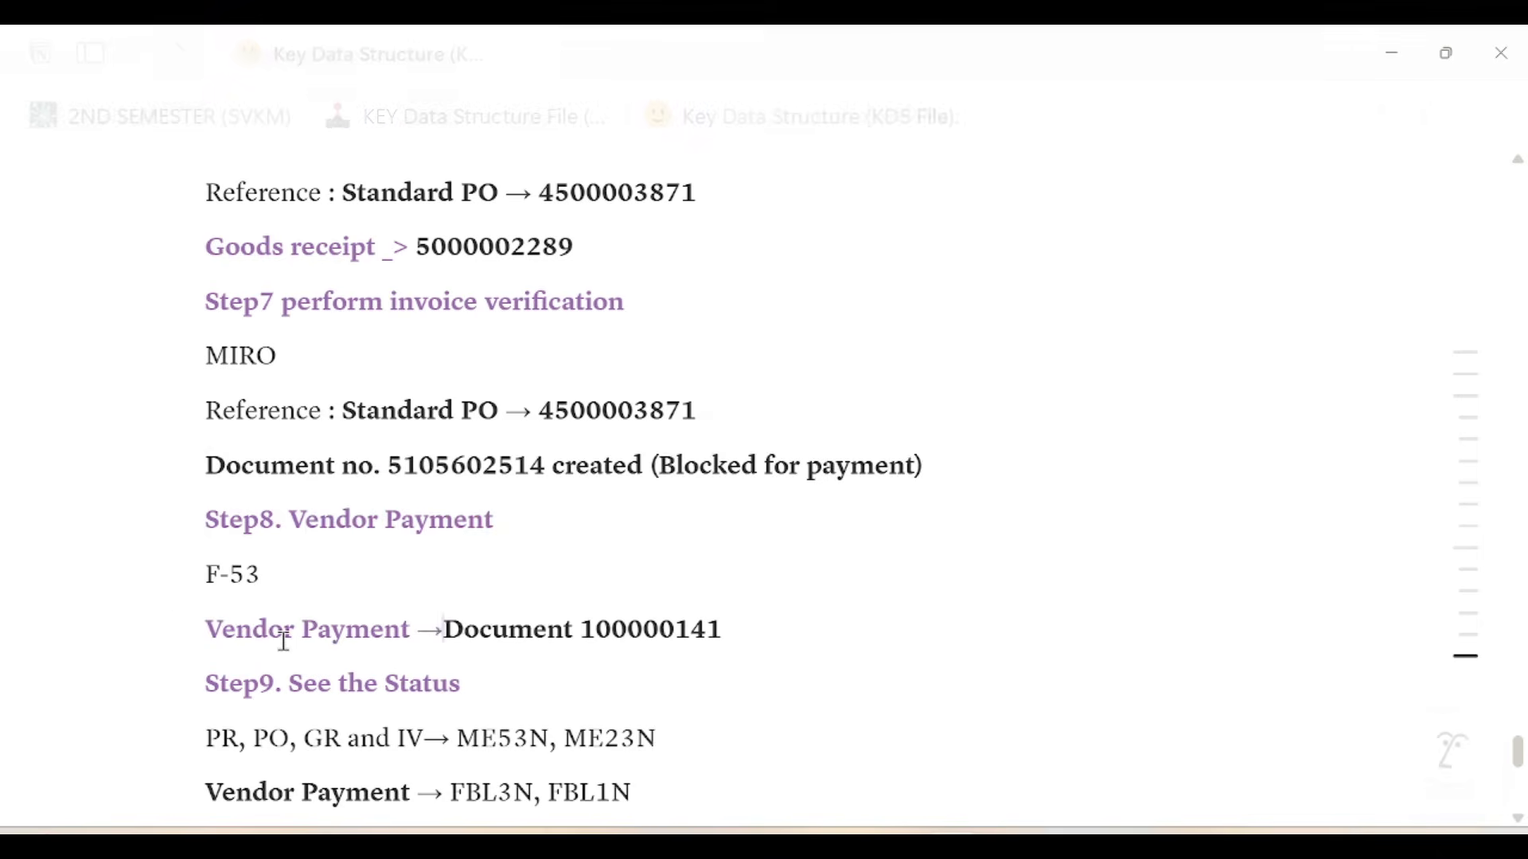
{"action": "scroll", "coordinate": [334, 634], "scroll_direction": "down", "scroll_amount": 3}
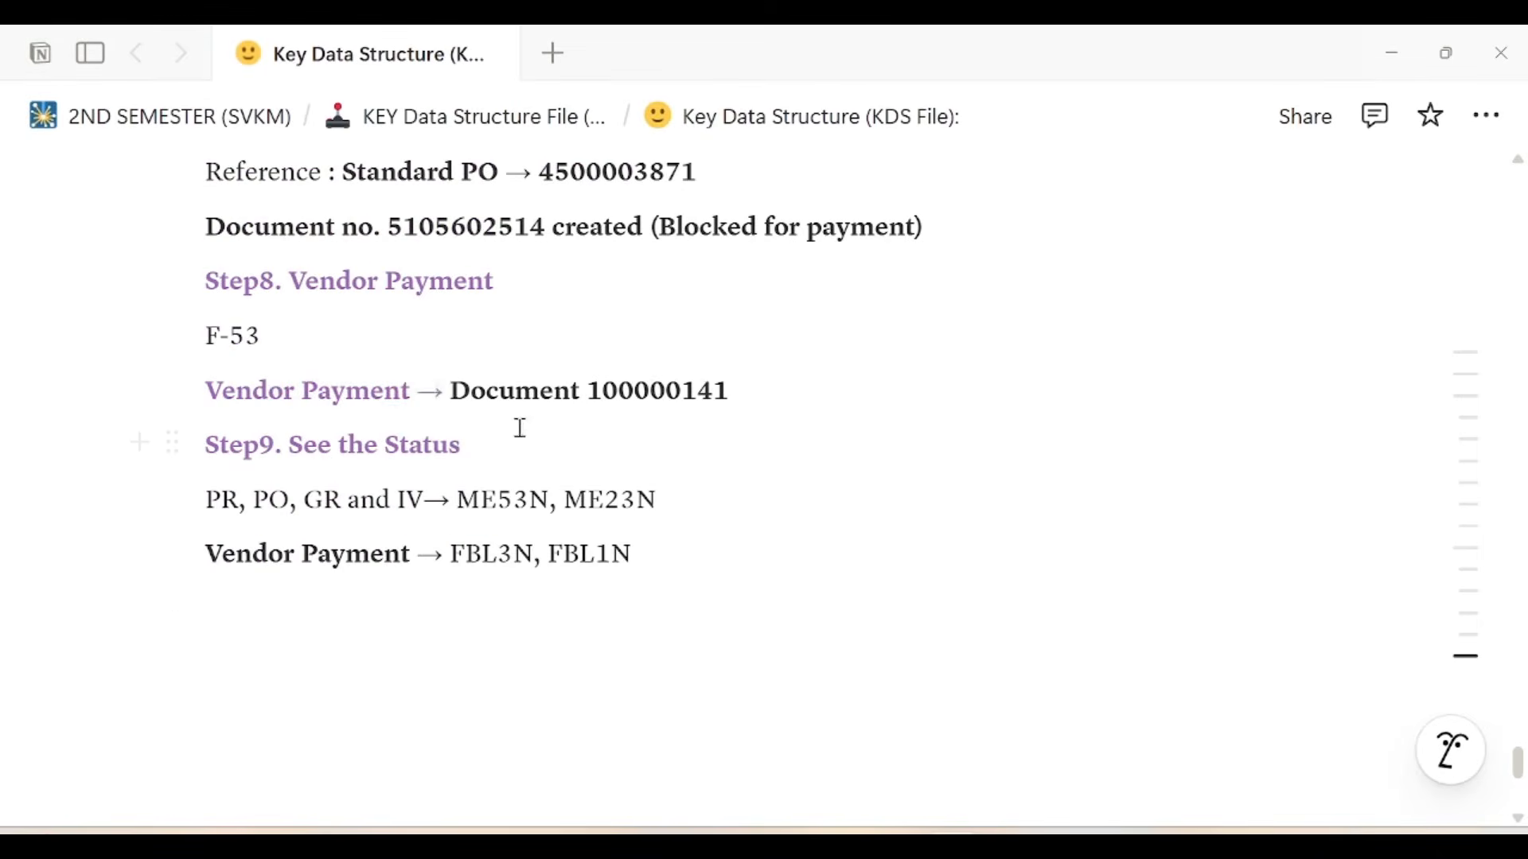
- Remove the bold from the "Vendor Payment →" label and insert an empty line below the payment document entry
{"action": "mouse_move", "coordinate": [452, 390]}
{"action": "left_mouse_down"}
{"action": "mouse_move", "coordinate": [208, 387]}
{"action": "mouse_move", "coordinate": [438, 391]}
{"action": "left_mouse_up"}
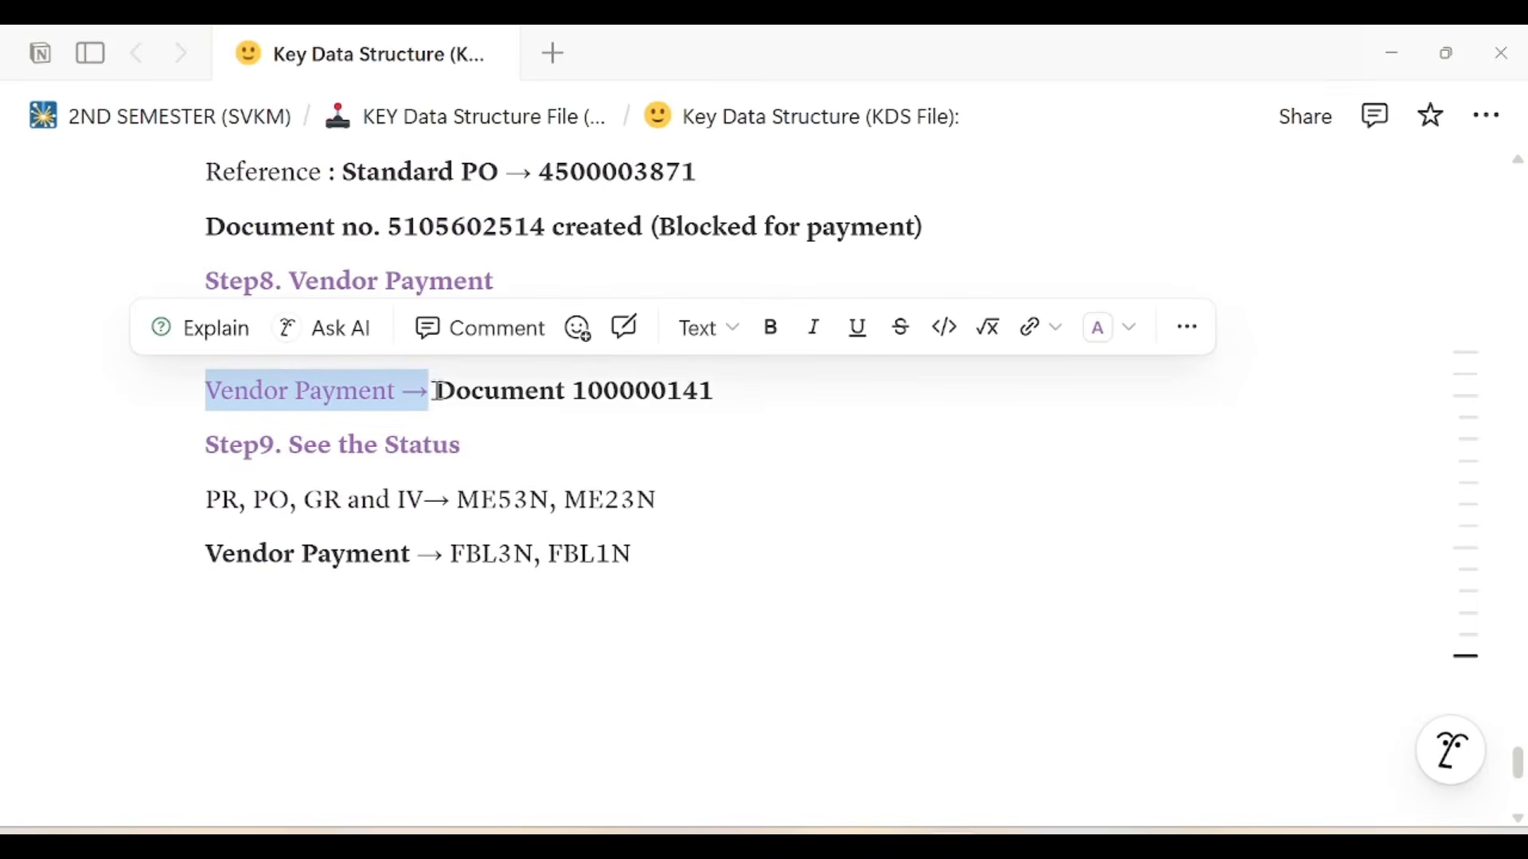
{"action": "left_click", "coordinate": [502, 450]}
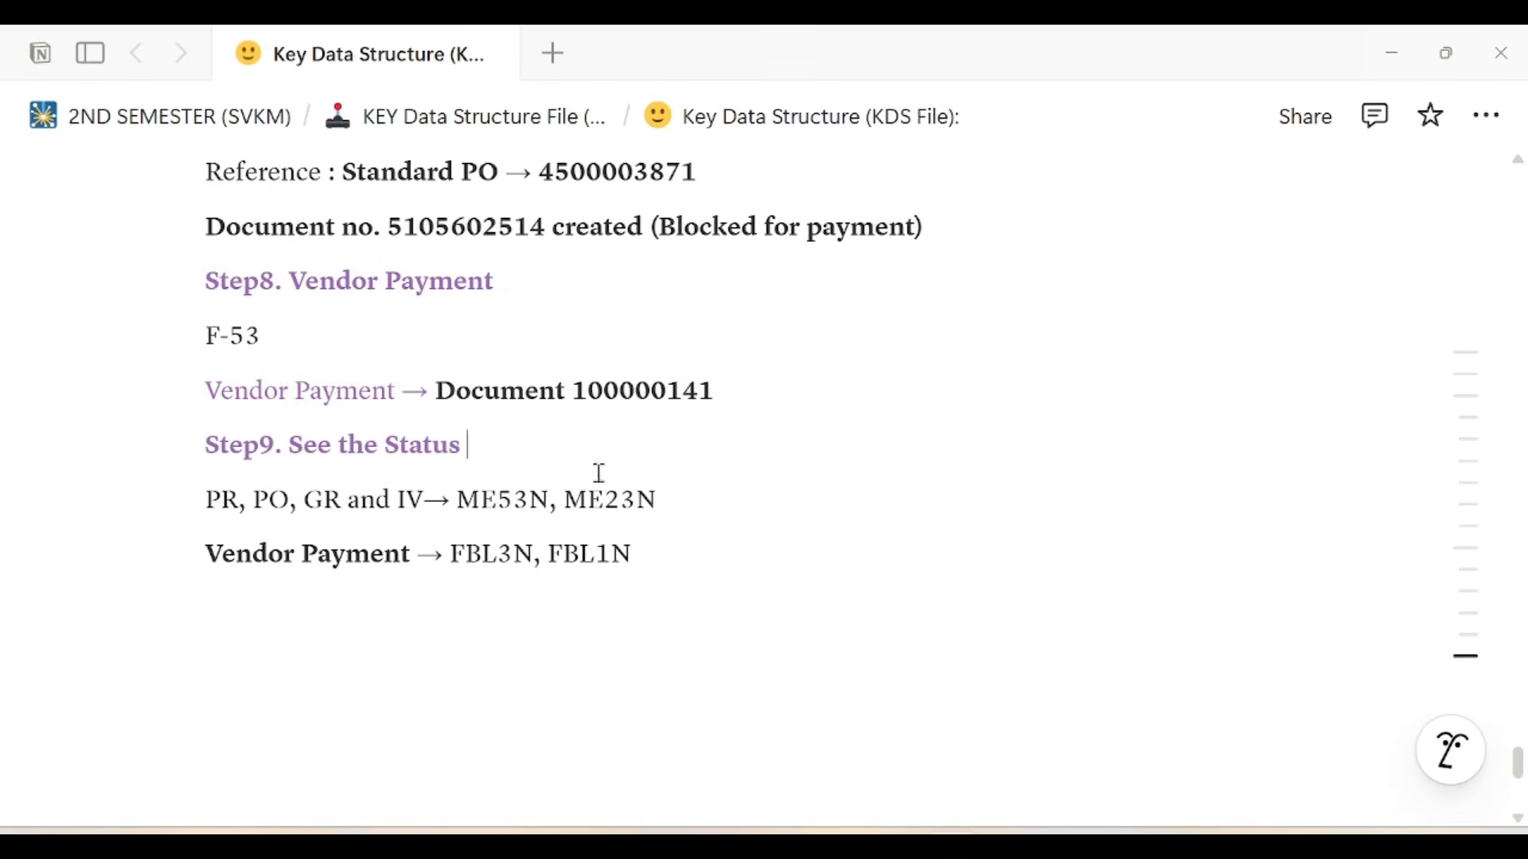
{"action": "left_click", "coordinate": [778, 392]}
{"action": "key", "text": "Return"}
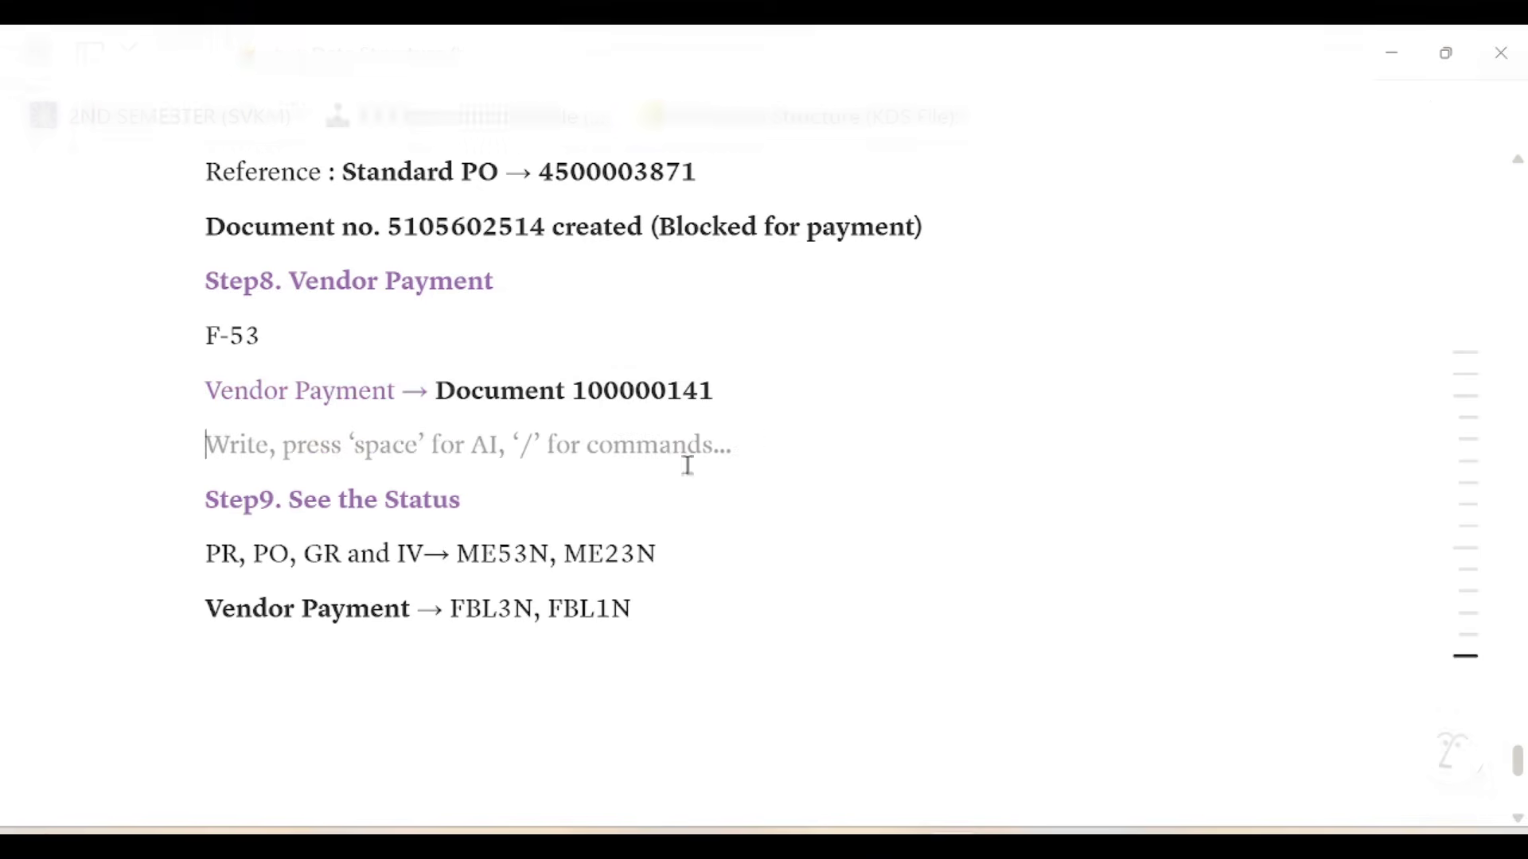
- Switch to SAP and open the purchase requisition display with transaction code /nME53N
{"action": "left_click_drag", "start_coordinate": [468, 557], "coordinate": [537, 555]}
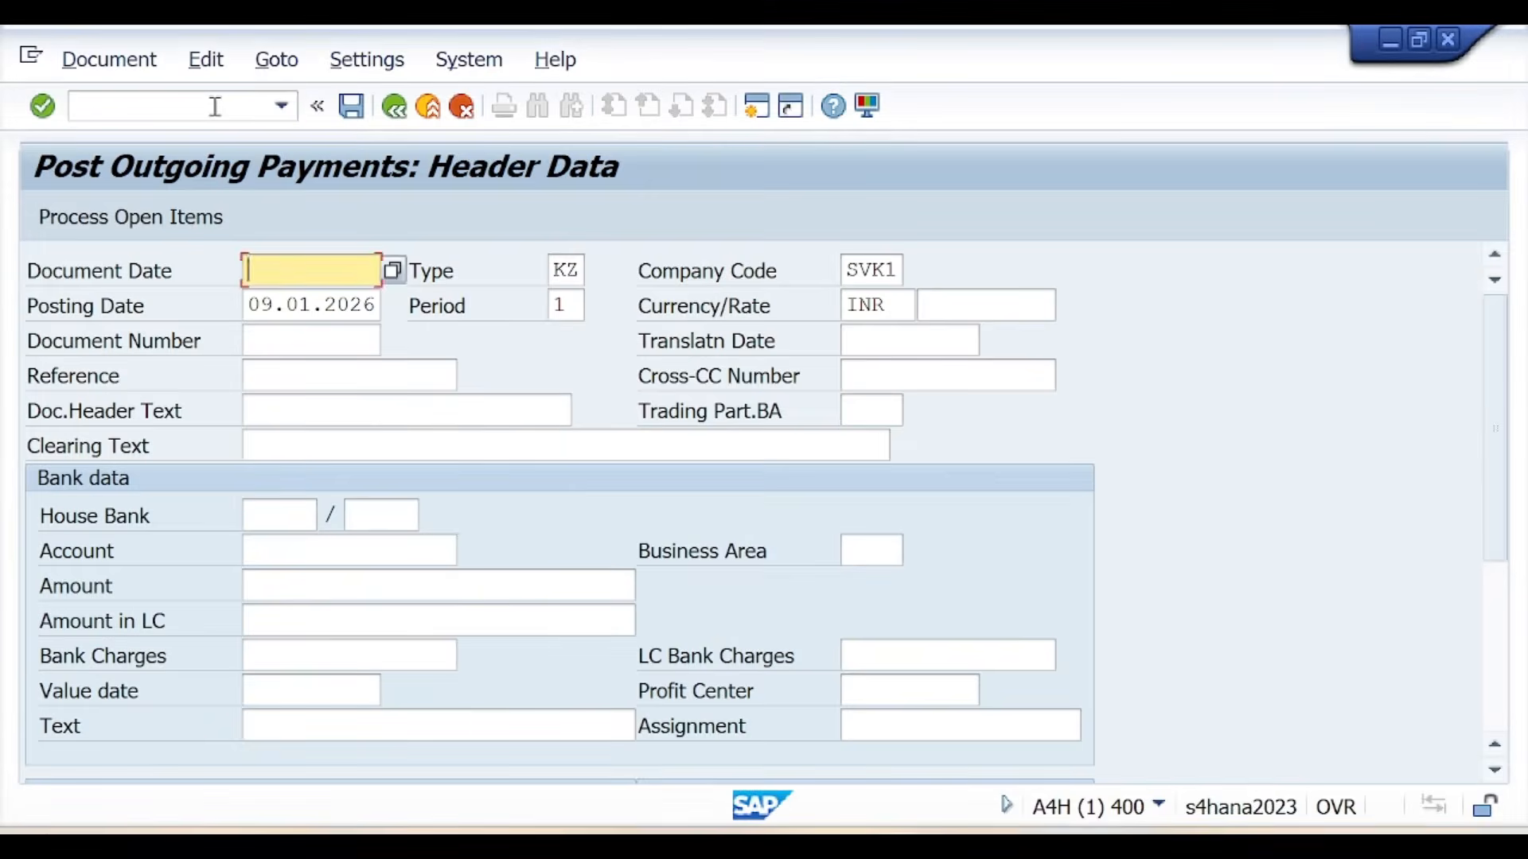
{"action": "left_click", "coordinate": [215, 105]}
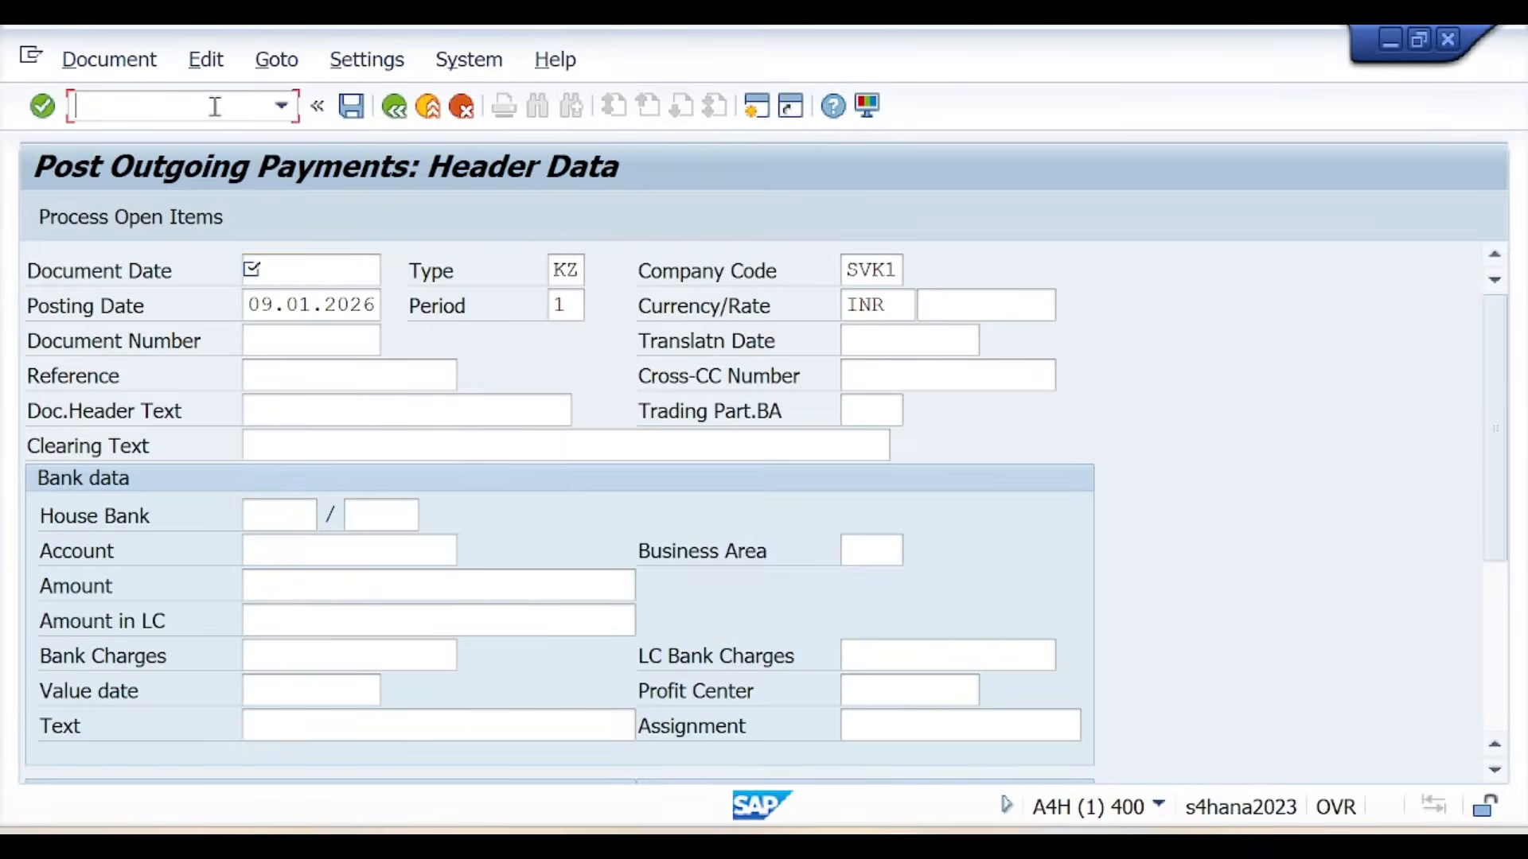
{"action": "type", "text": "/nME53N"}
{"action": "key", "text": "Return"}
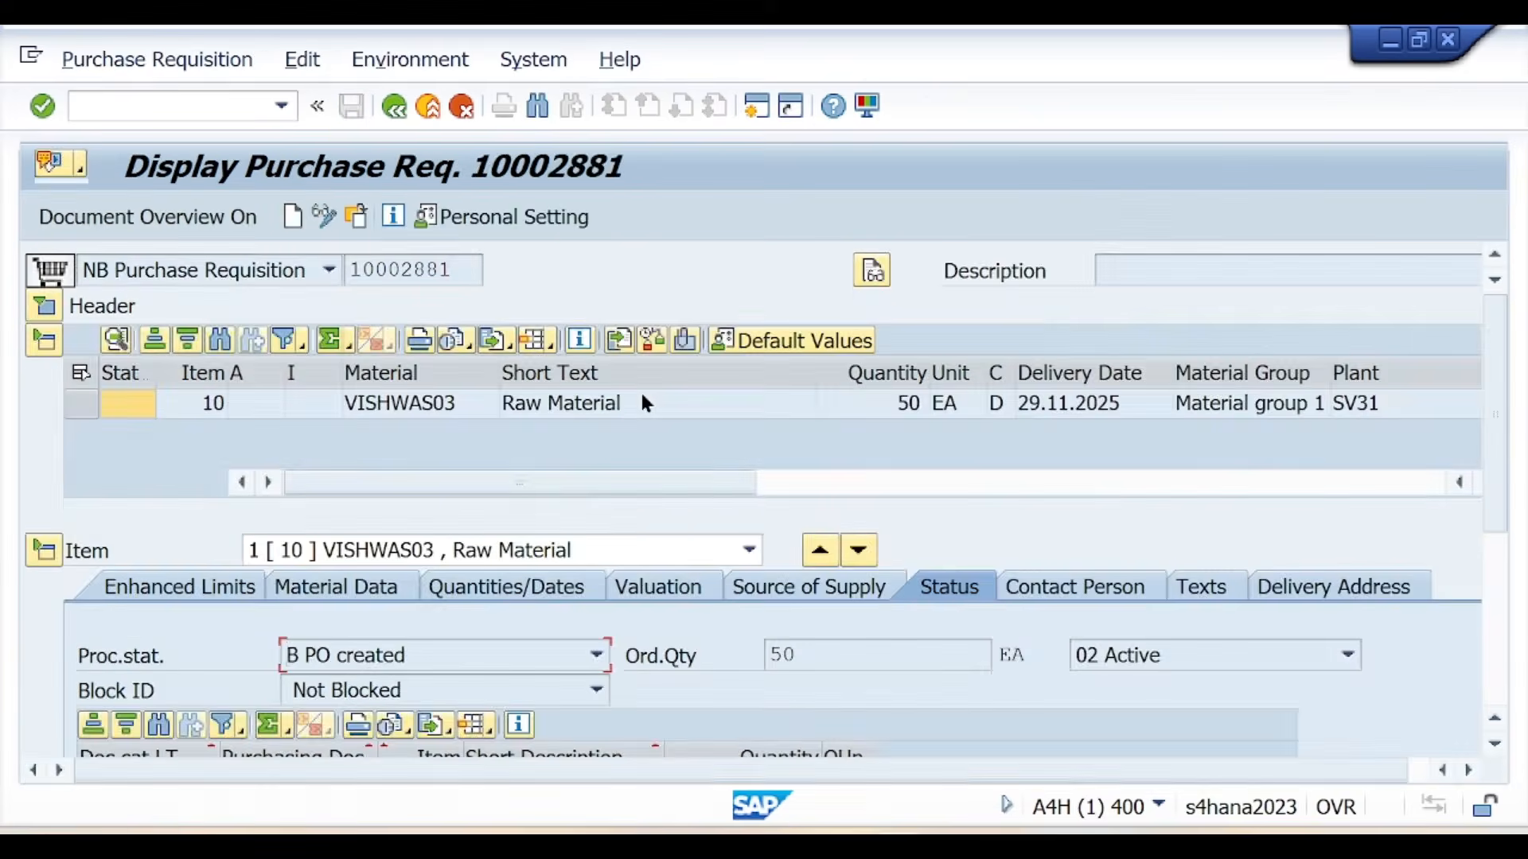
- Copy the purchase requisition number from the reference line of Step2 in the notes
{"action": "key", "text": "alt+Tab"}
{"action": "scroll", "coordinate": [785, 549], "scroll_direction": "up", "scroll_amount": 15}
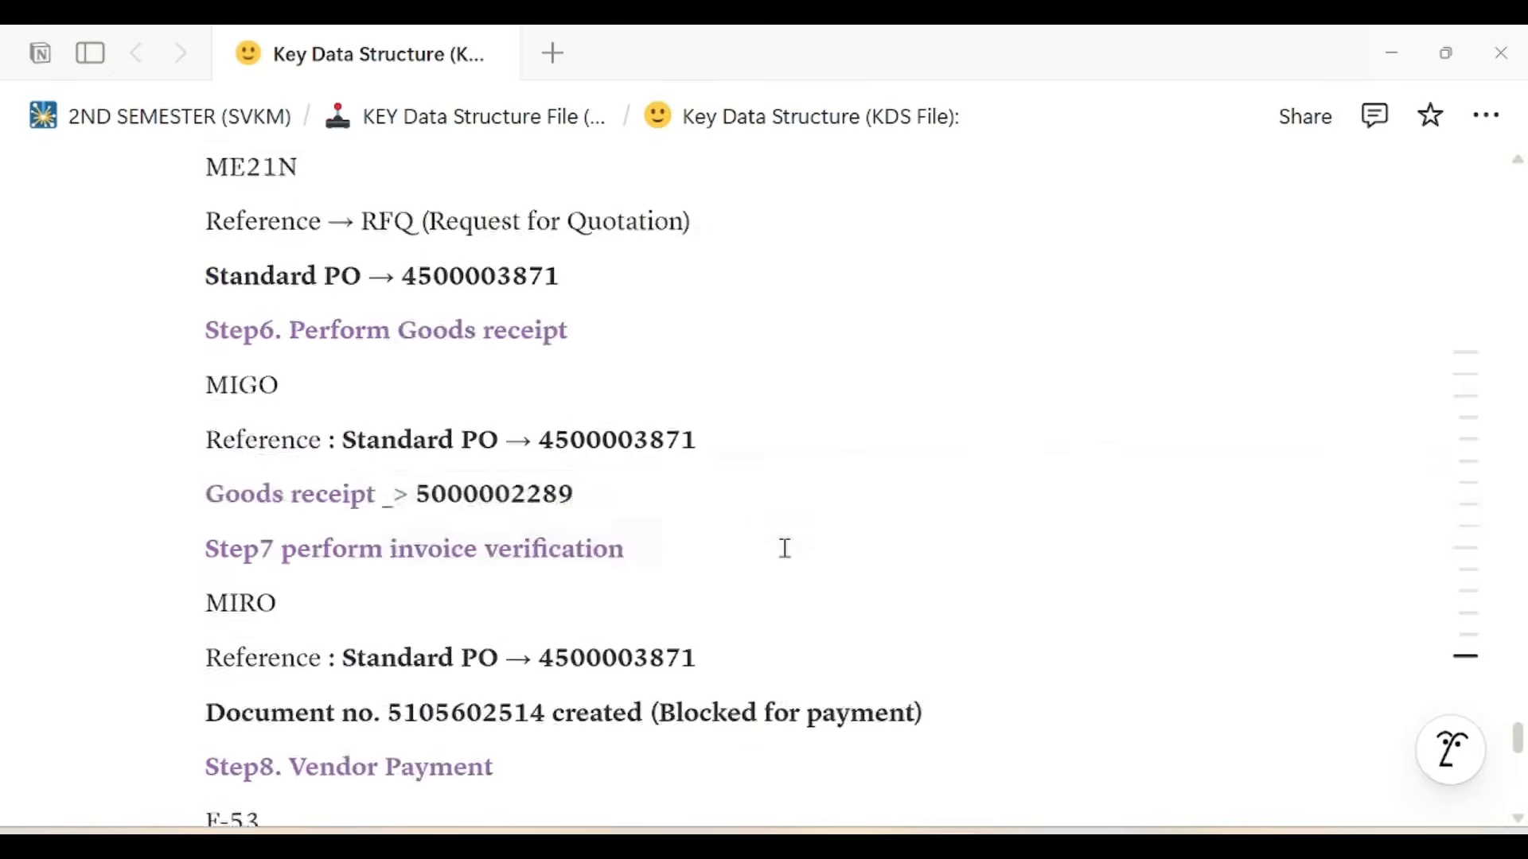
{"action": "scroll", "coordinate": [784, 549], "scroll_direction": "up", "scroll_amount": 15}
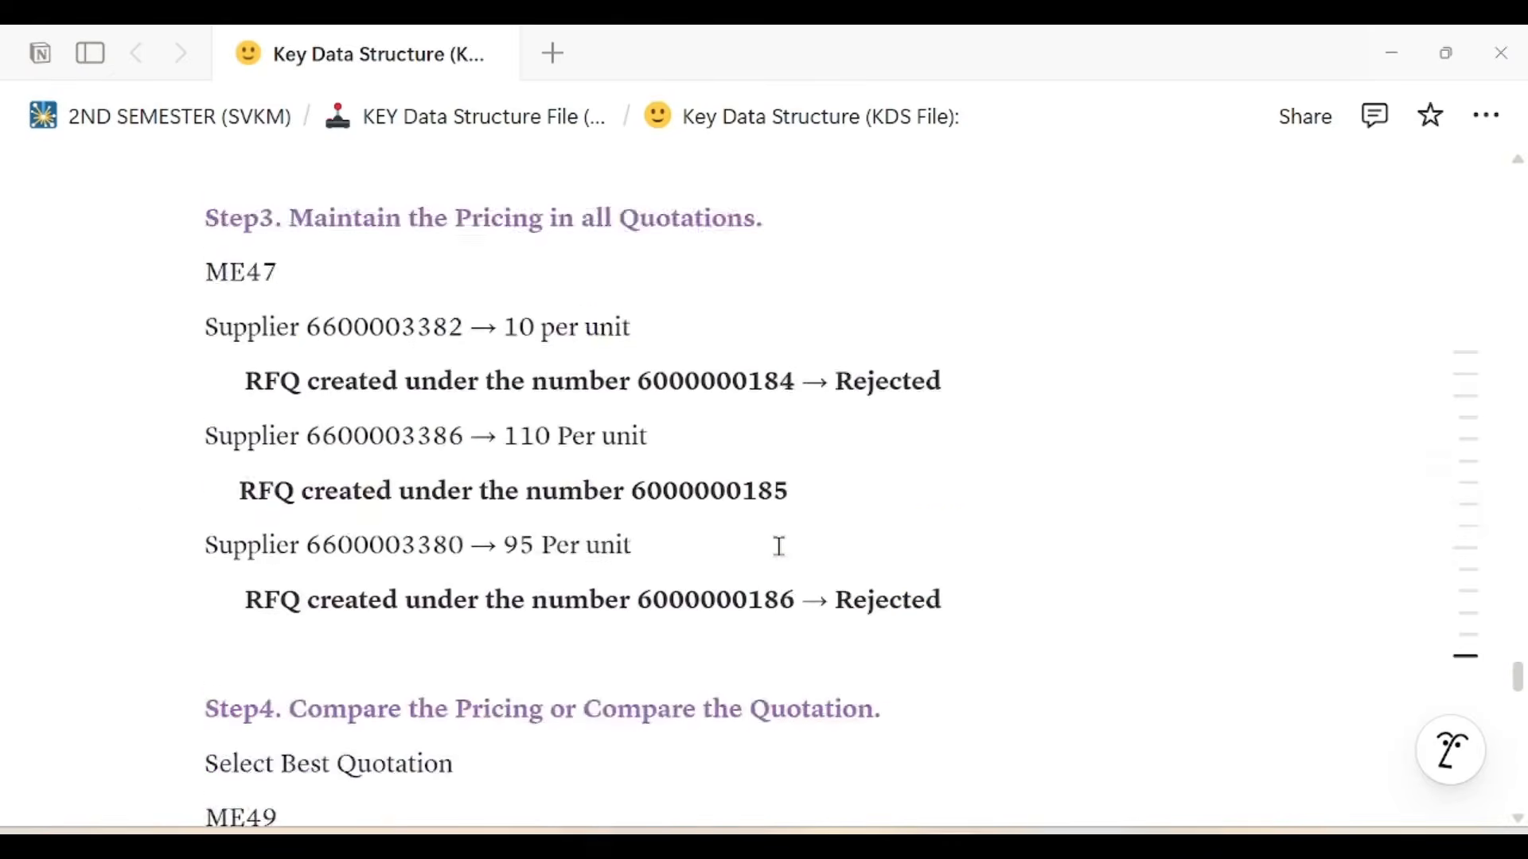
{"action": "scroll", "coordinate": [781, 547], "scroll_direction": "up", "scroll_amount": 5}
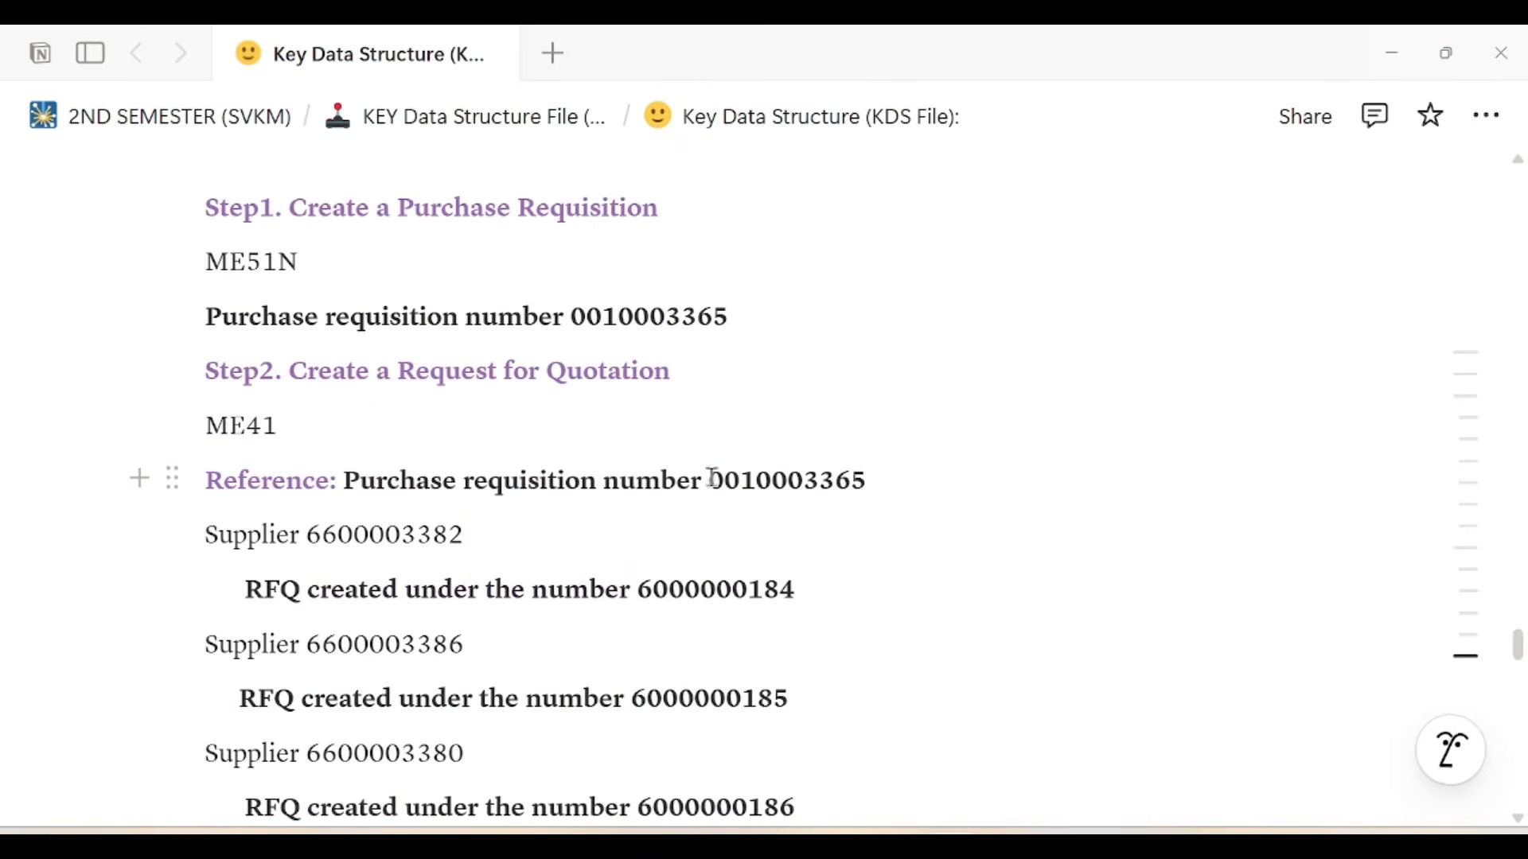
{"action": "left_click_drag", "start_coordinate": [711, 481], "coordinate": [886, 492]}
{"action": "key", "text": "ctrl+c"}
- Display the purchase requisition in SAP by selecting another document with the copied requisition number
{"action": "key", "text": "alt+Tab"}
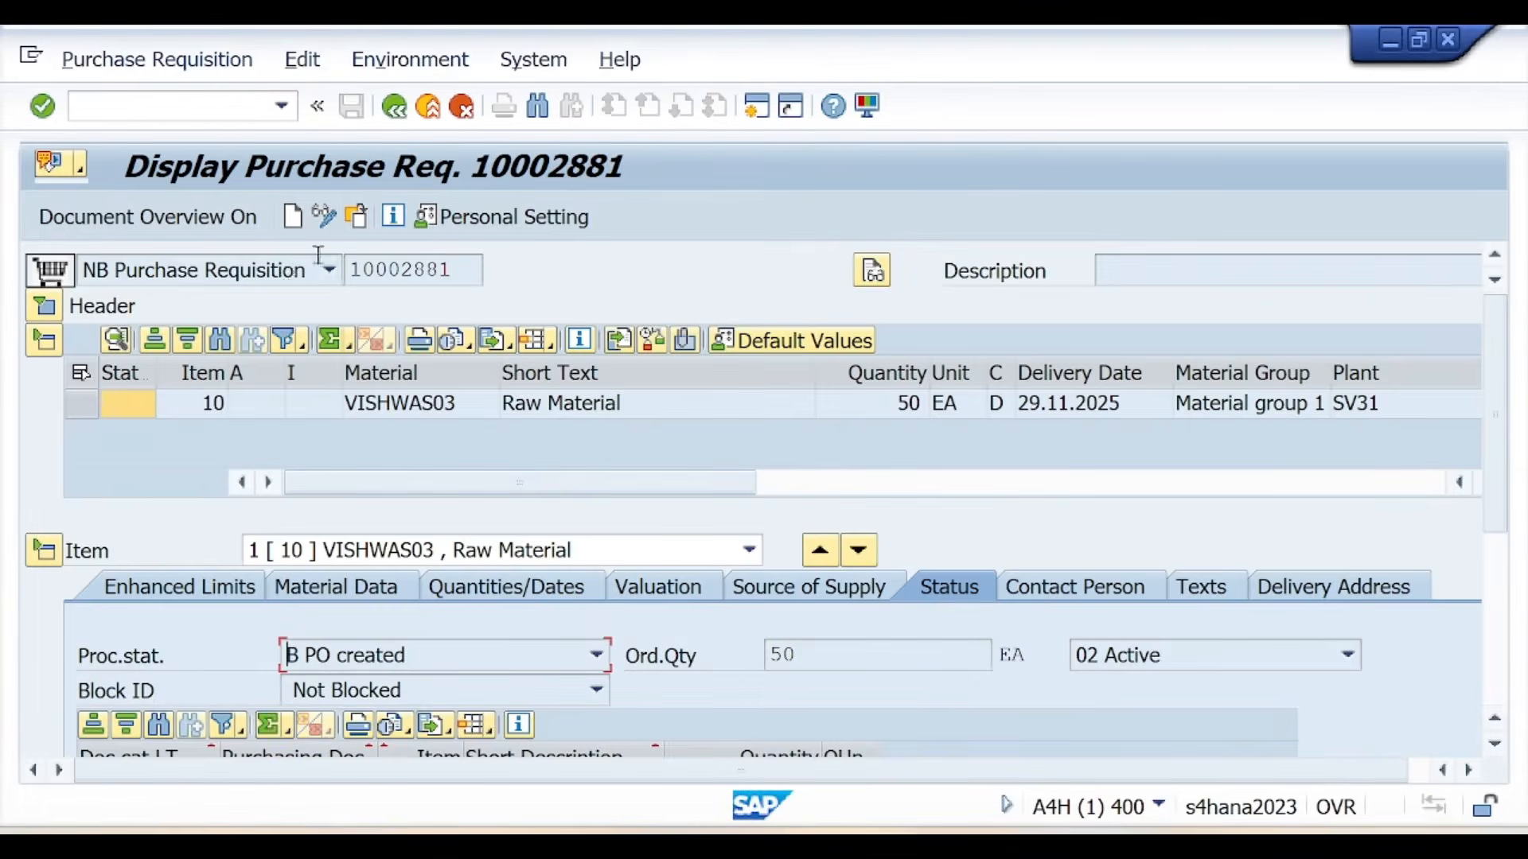
{"action": "left_click", "coordinate": [355, 218]}
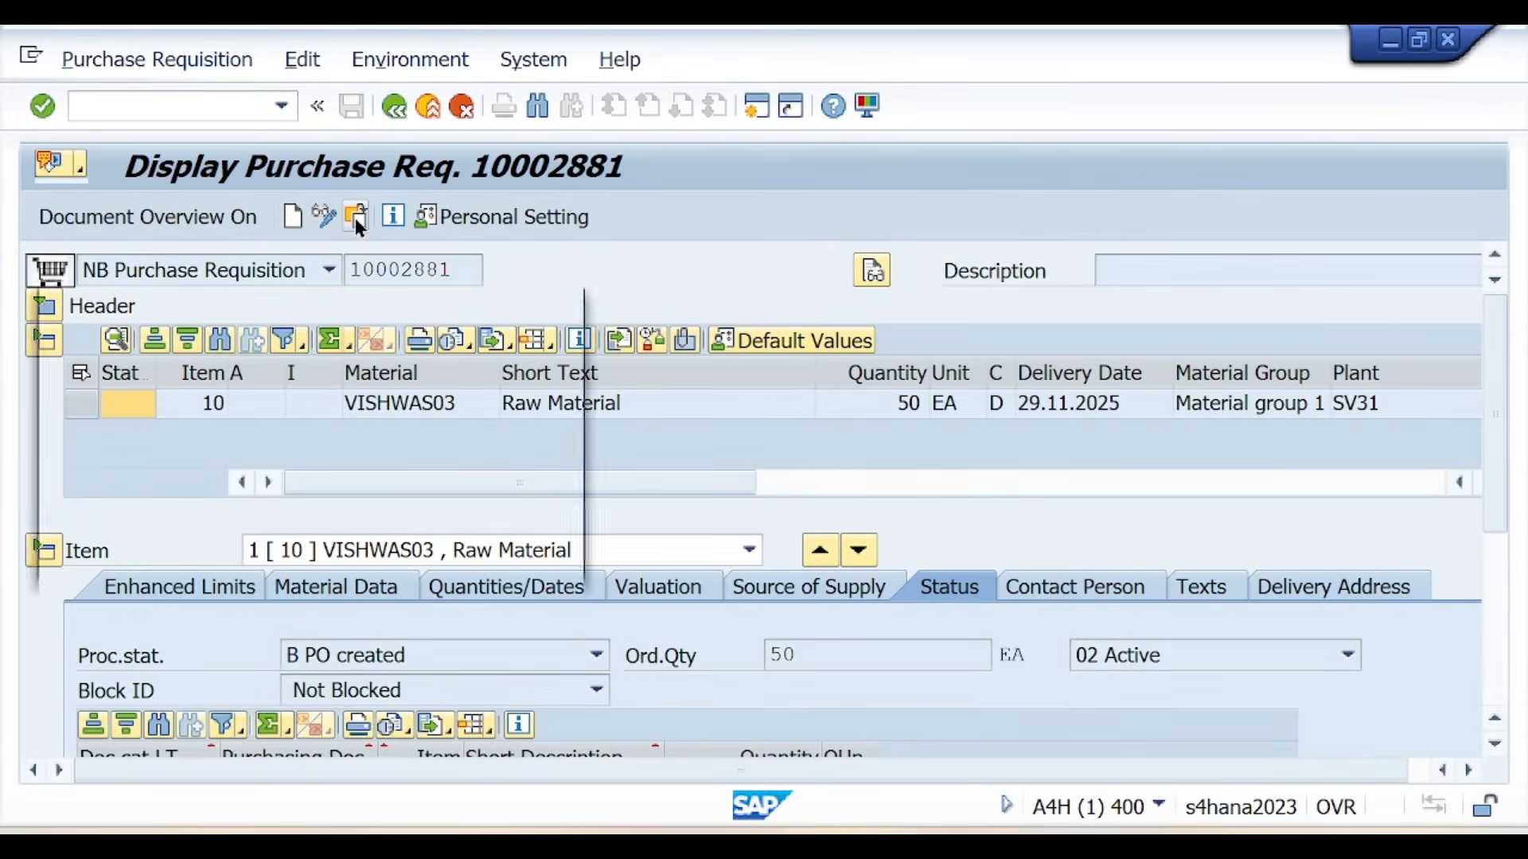
{"action": "left_click_drag", "start_coordinate": [443, 353], "coordinate": [261, 350]}
{"action": "key", "text": "ctrl+v"}
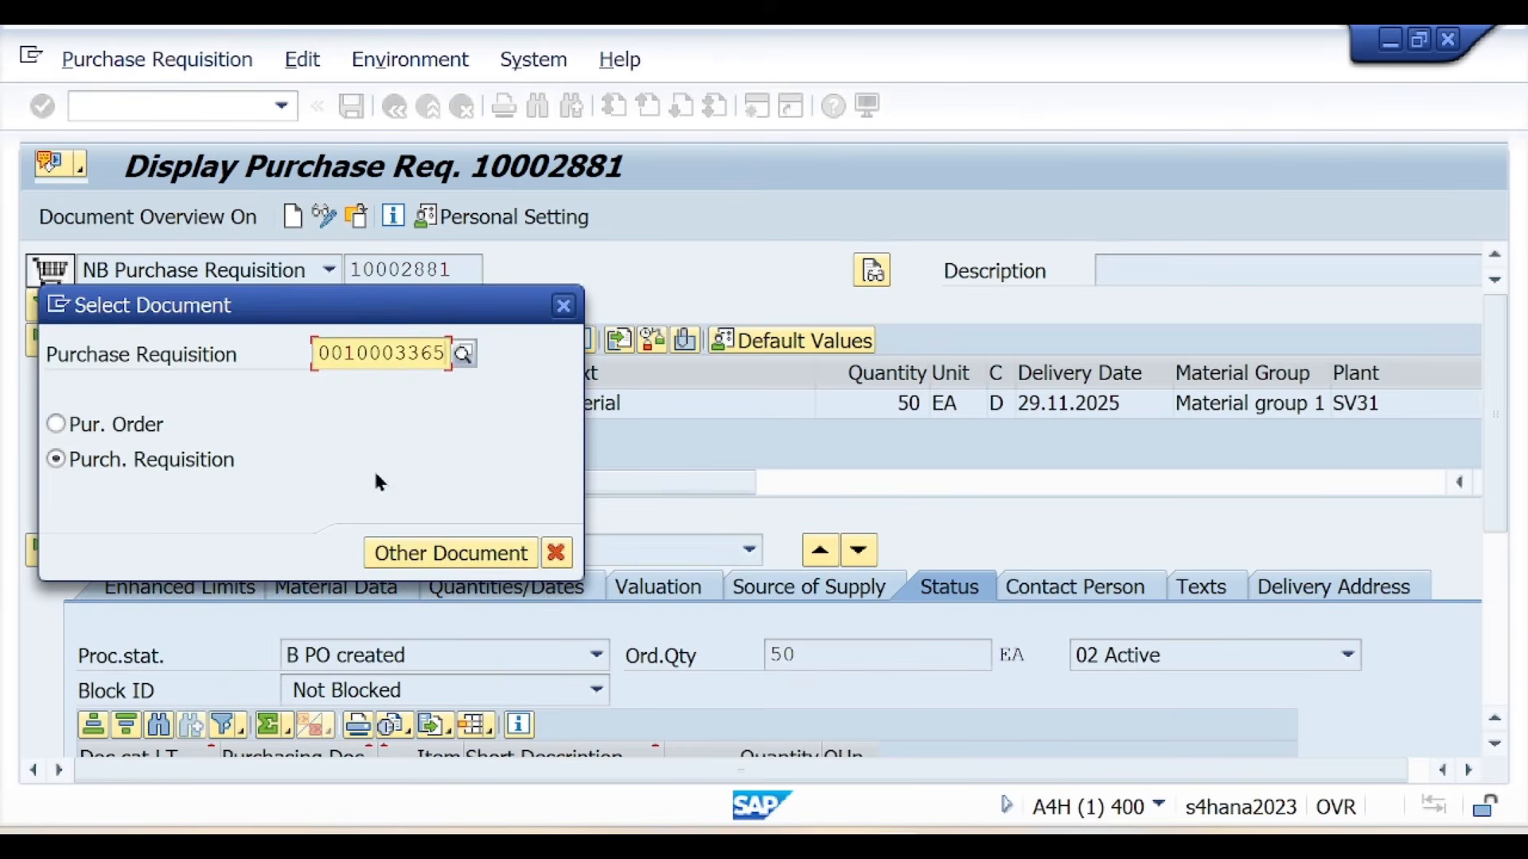
{"action": "left_click", "coordinate": [451, 555]}
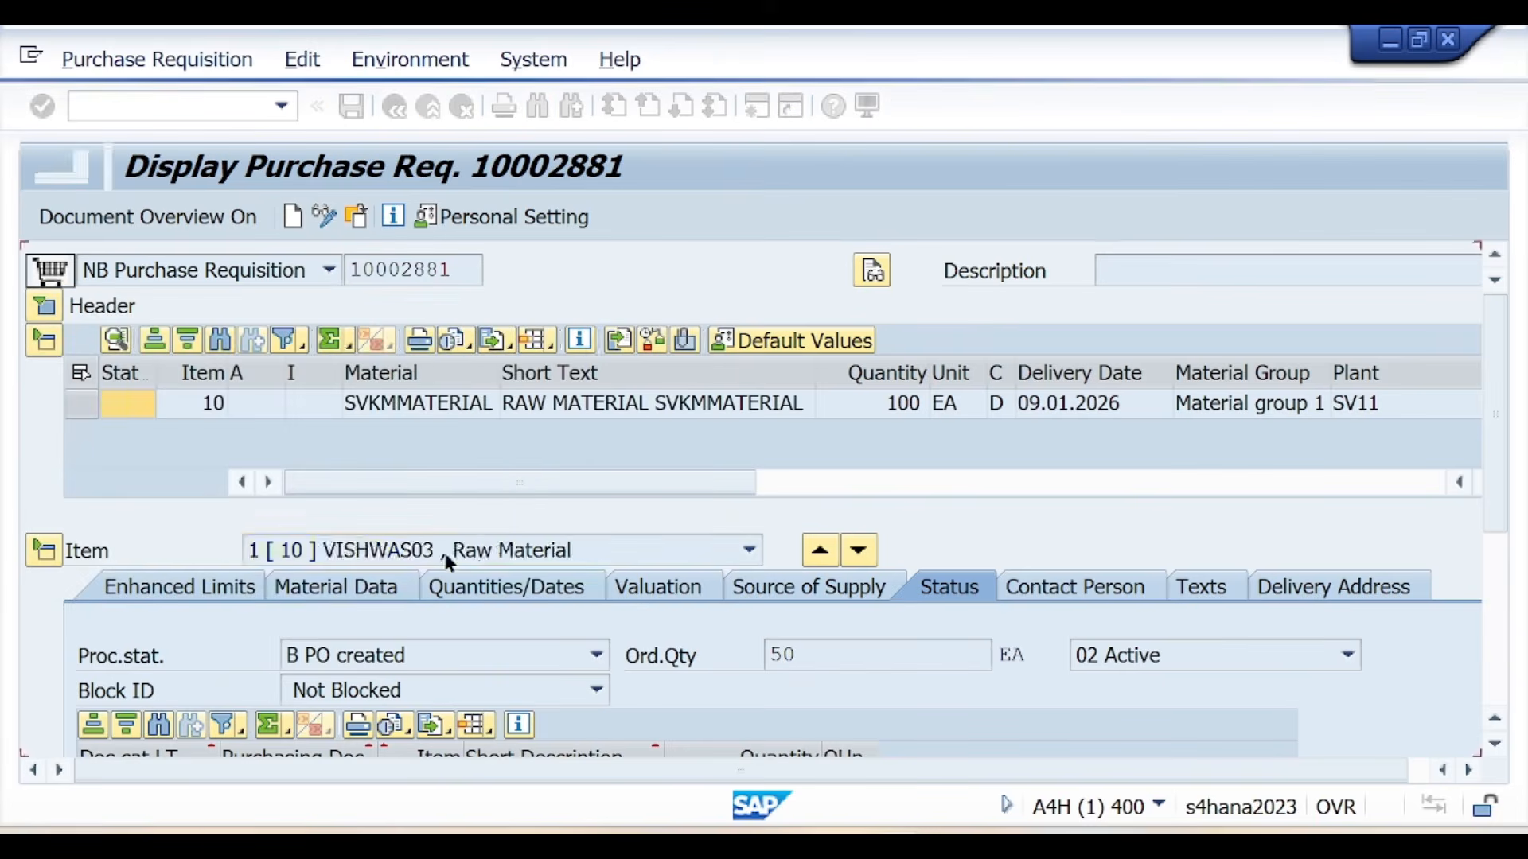
- Examine the requisition item's status list for its purchase order, quotations, goods receipt and invoice receipt
{"action": "scroll", "coordinate": [768, 545], "scroll_direction": "down", "scroll_amount": 1}
{"action": "scroll", "coordinate": [769, 548], "scroll_direction": "down", "scroll_amount": 3}
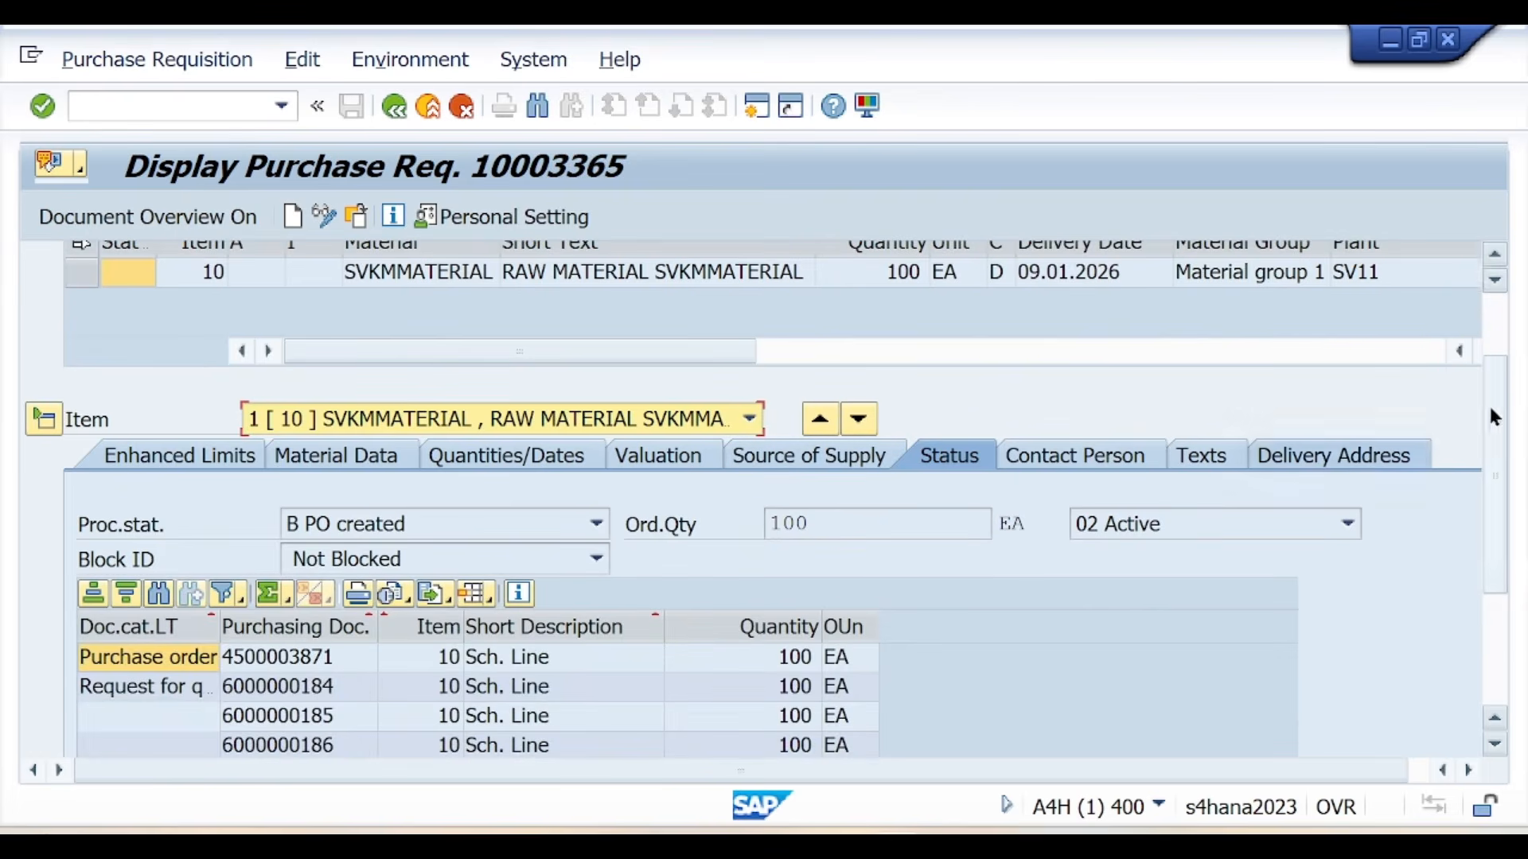
{"action": "left_click_drag", "start_coordinate": [1490, 416], "coordinate": [1430, 509]}
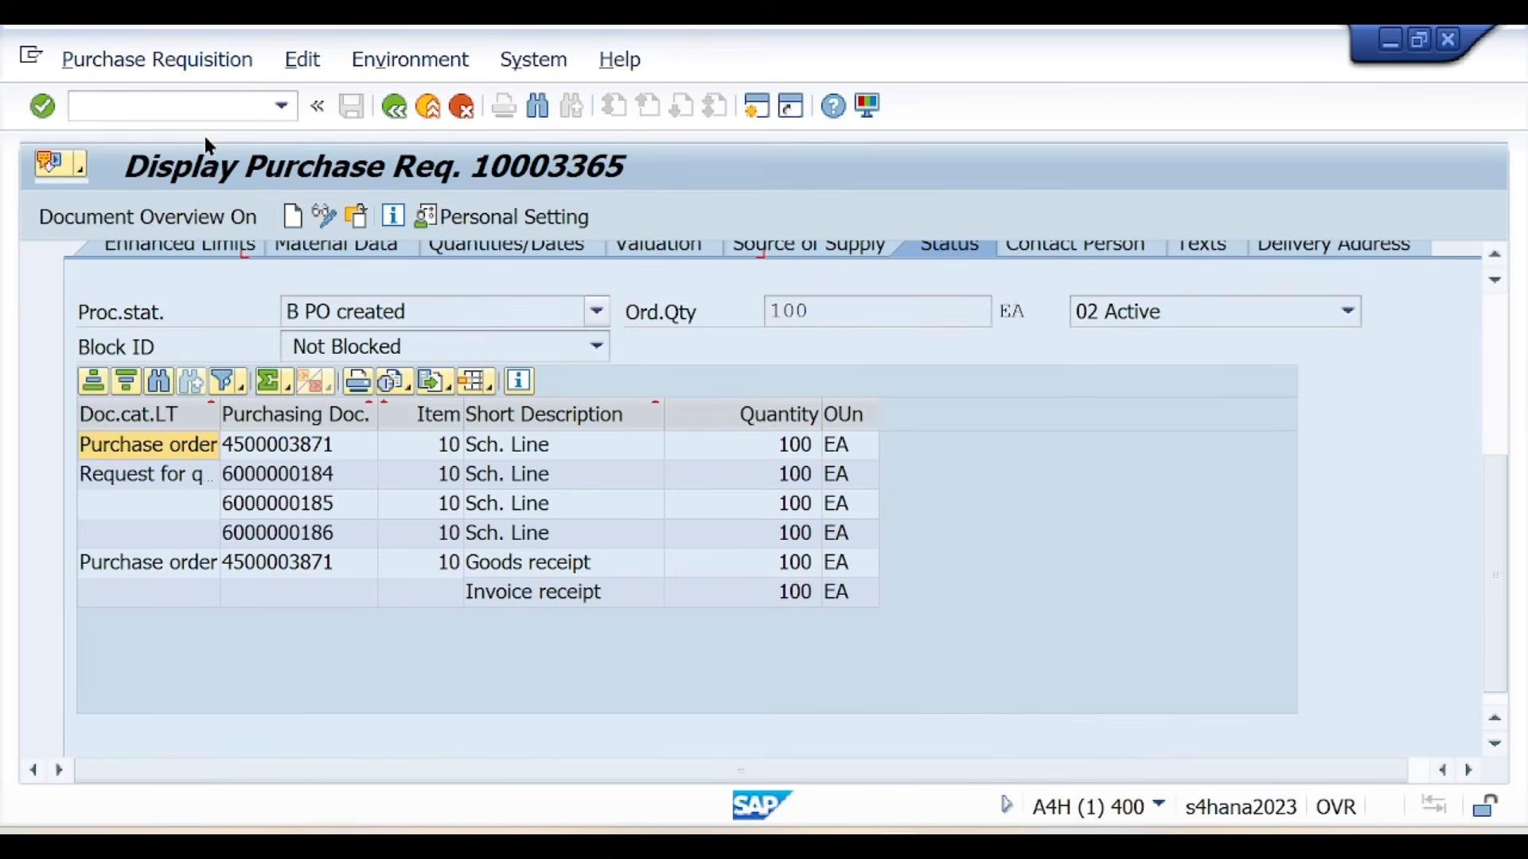
- Open the purchase order display with transaction ME23N and call up the selection of another document
{"action": "left_click", "coordinate": [199, 114]}
{"action": "key", "text": "Return"}
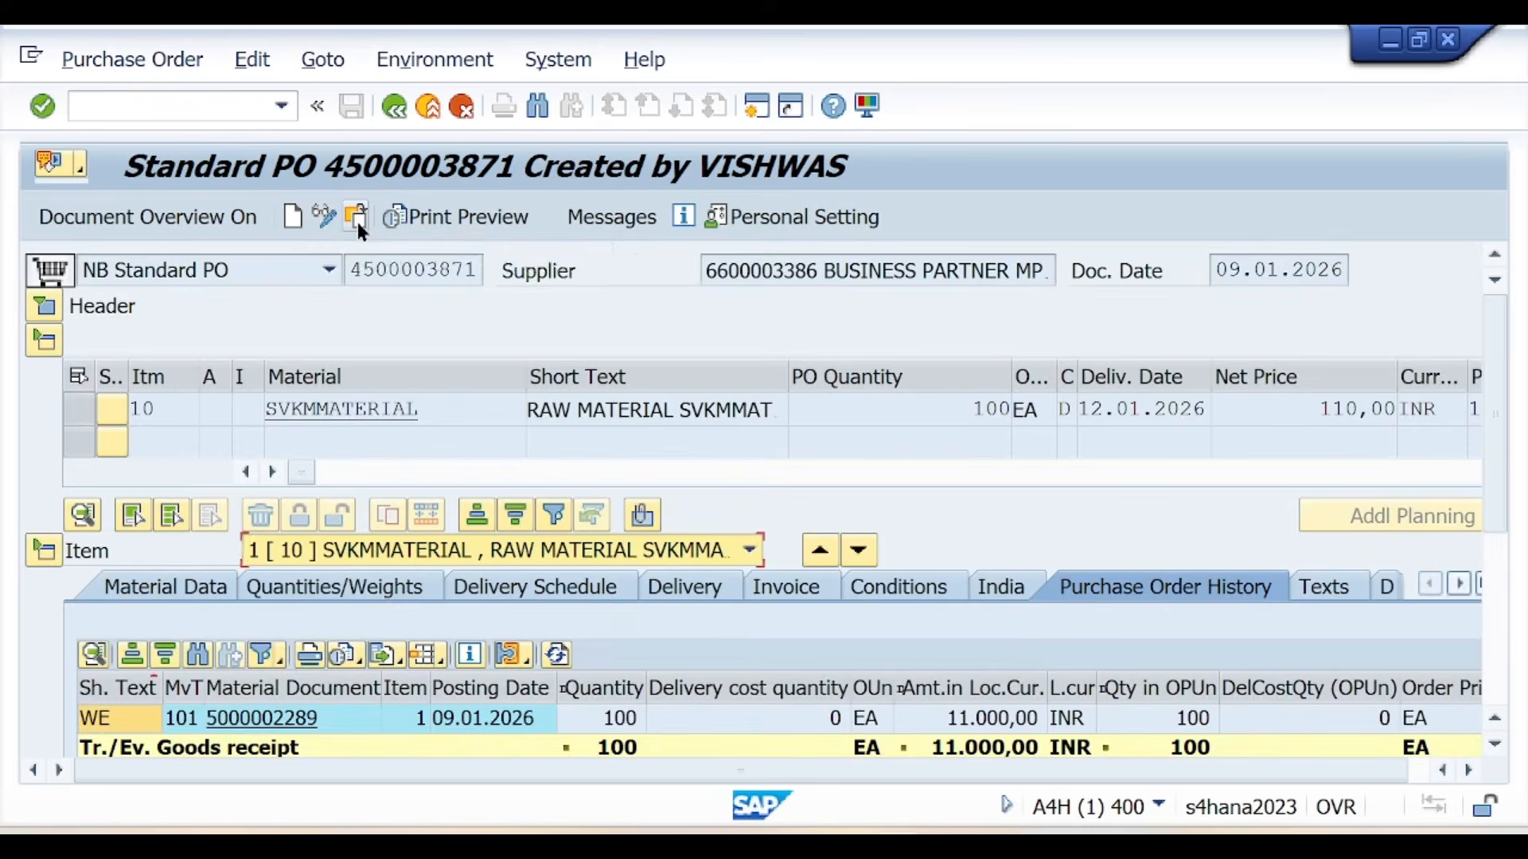
{"action": "left_click", "coordinate": [358, 221]}
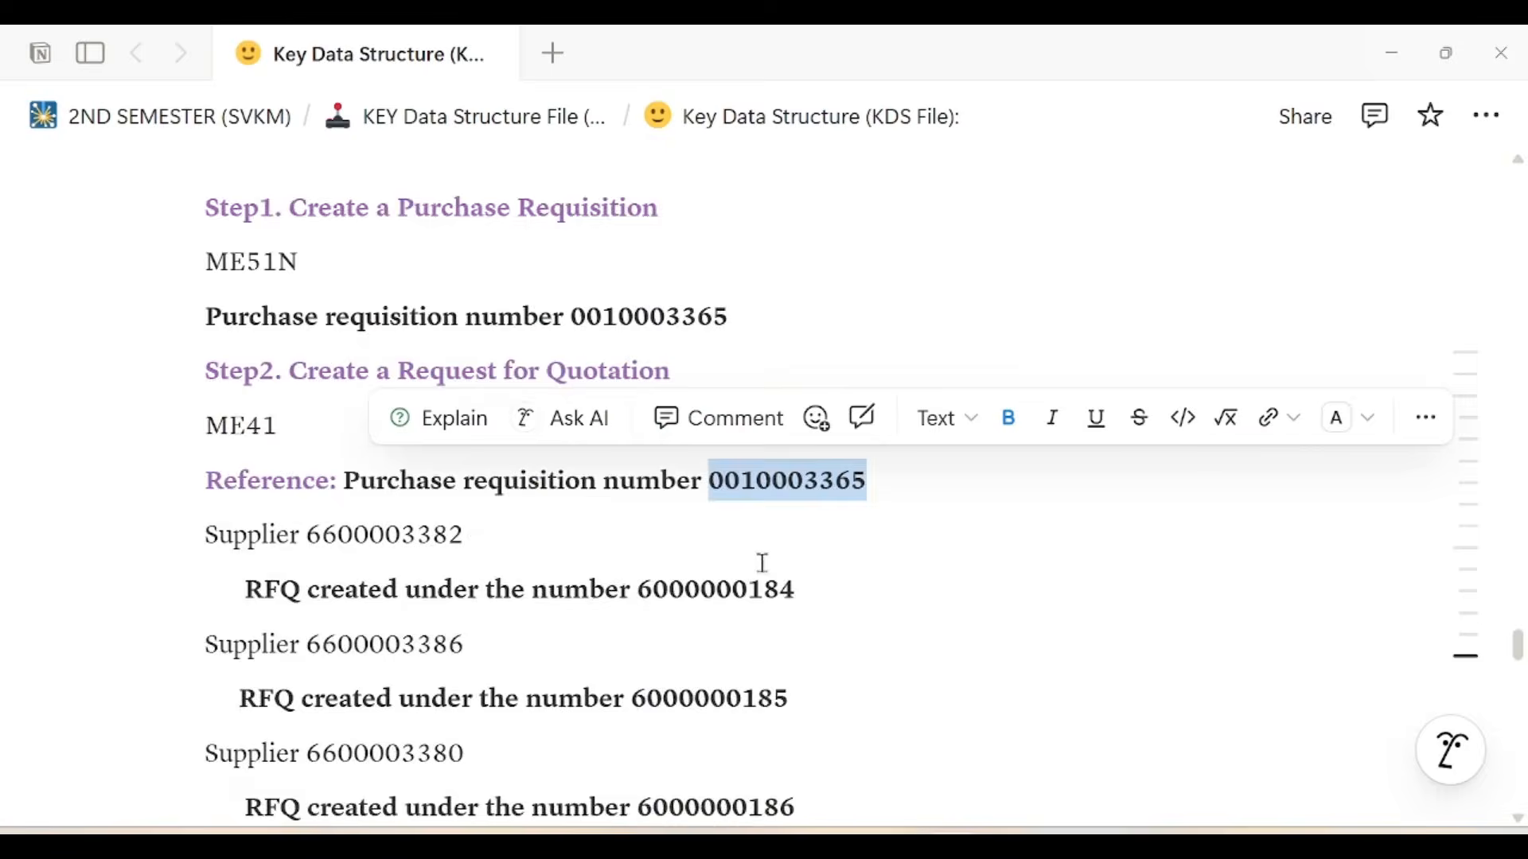
- Copy the standard purchase order number from the Step5 section of the notes
{"action": "scroll", "coordinate": [762, 563], "scroll_direction": "down", "scroll_amount": 12}
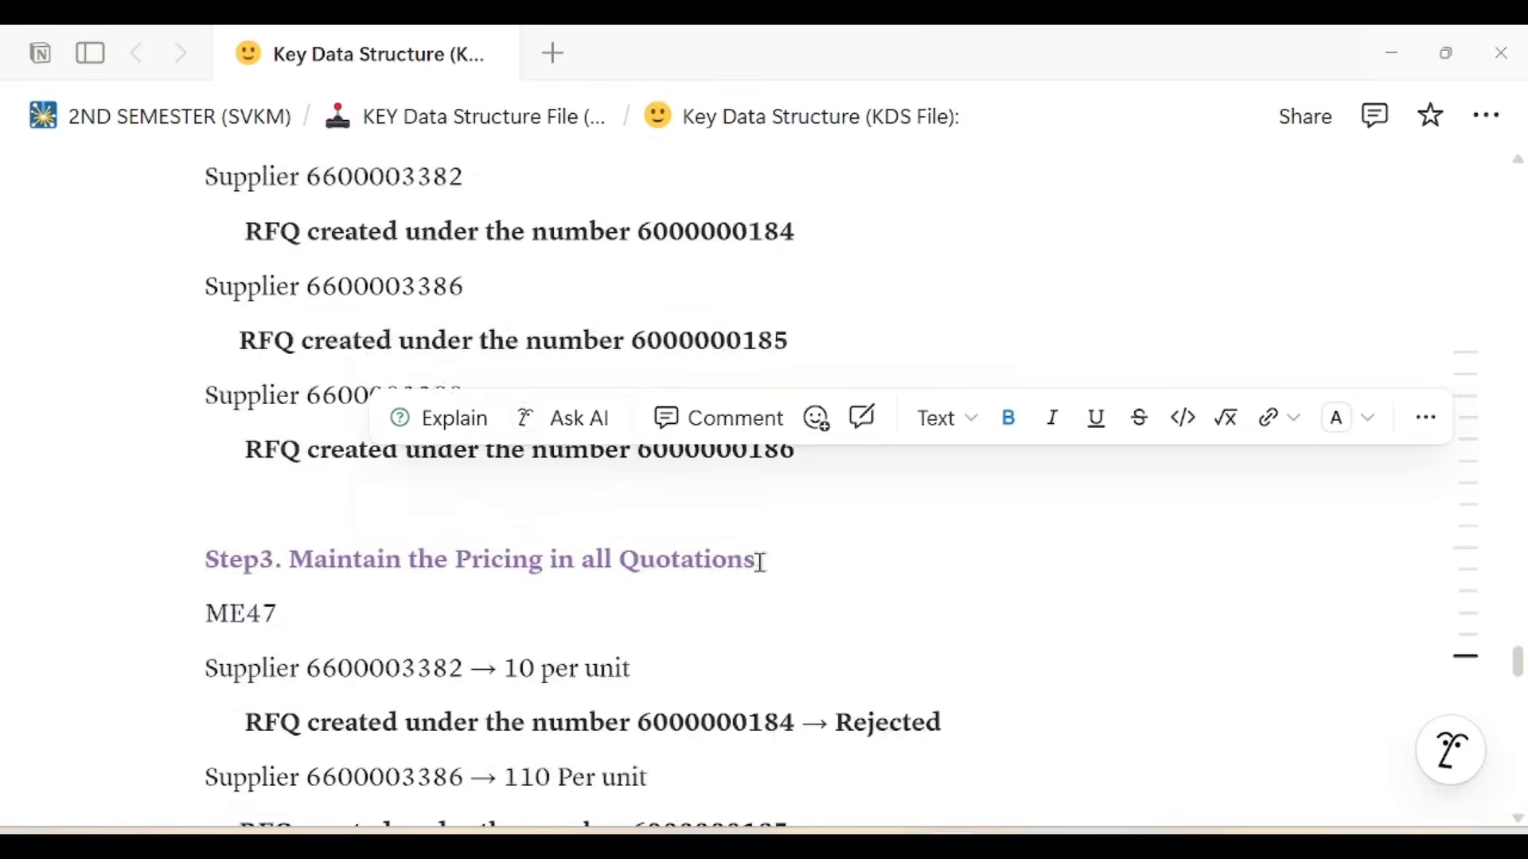
{"action": "scroll", "coordinate": [751, 551], "scroll_direction": "down", "scroll_amount": 5}
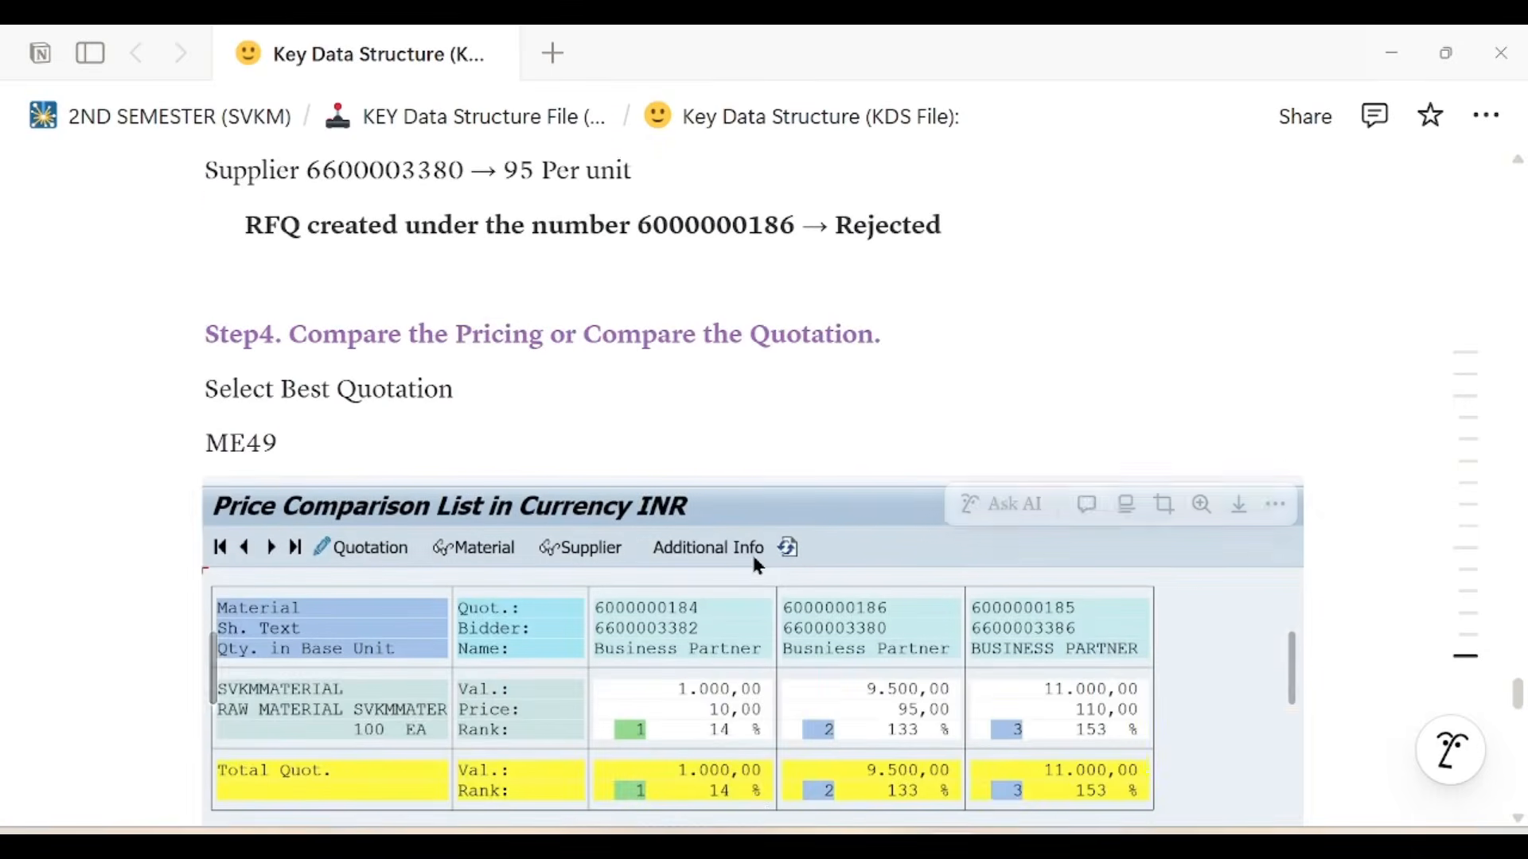
{"action": "scroll", "coordinate": [751, 551], "scroll_direction": "up", "scroll_amount": 5}
{"action": "scroll", "coordinate": [748, 549], "scroll_direction": "up", "scroll_amount": 13}
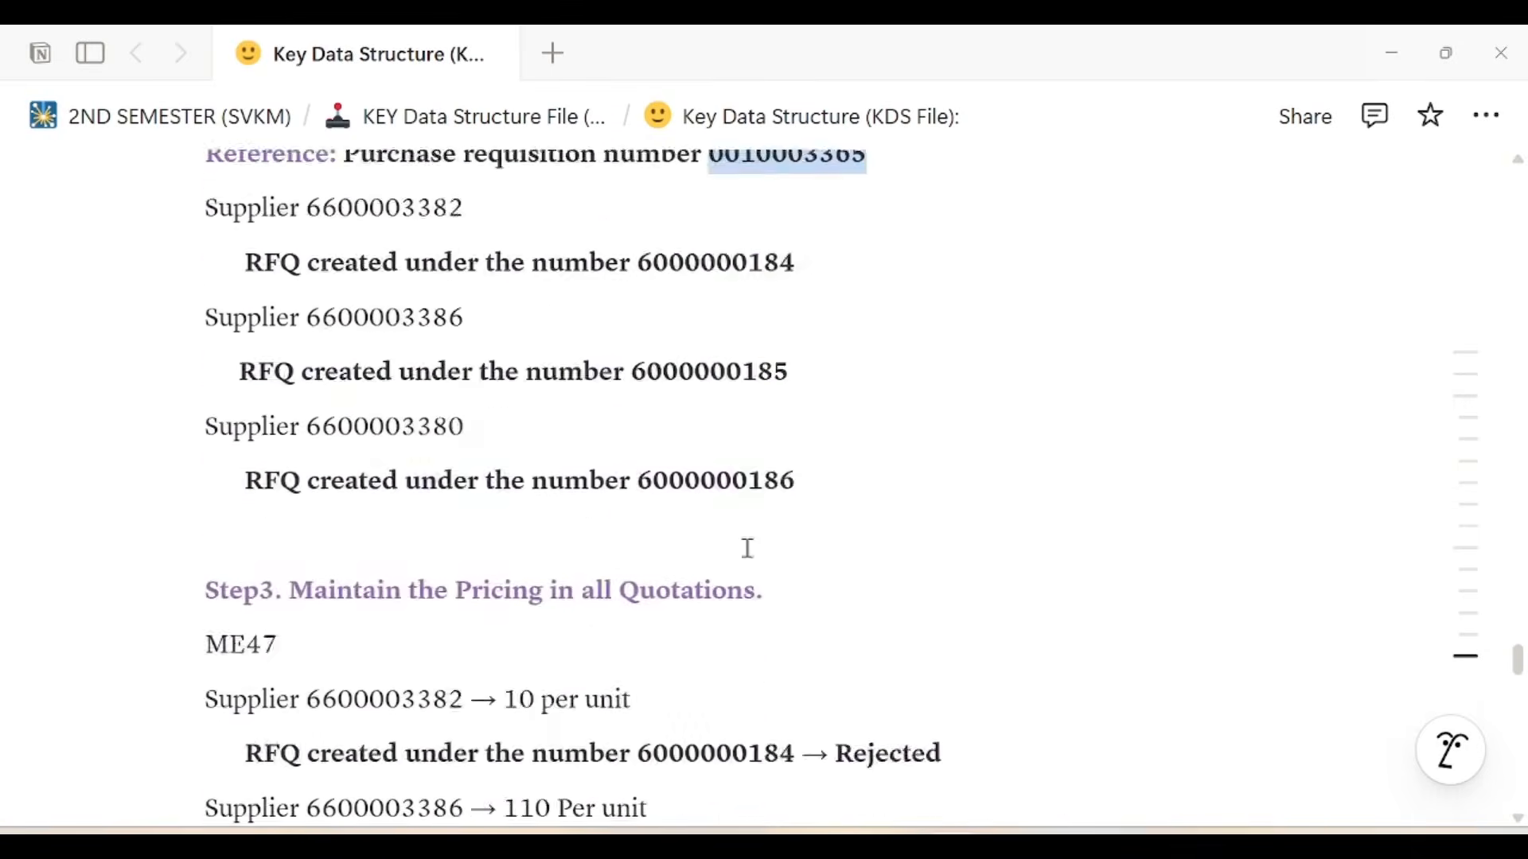
{"action": "scroll", "coordinate": [748, 548], "scroll_direction": "down", "scroll_amount": 8}
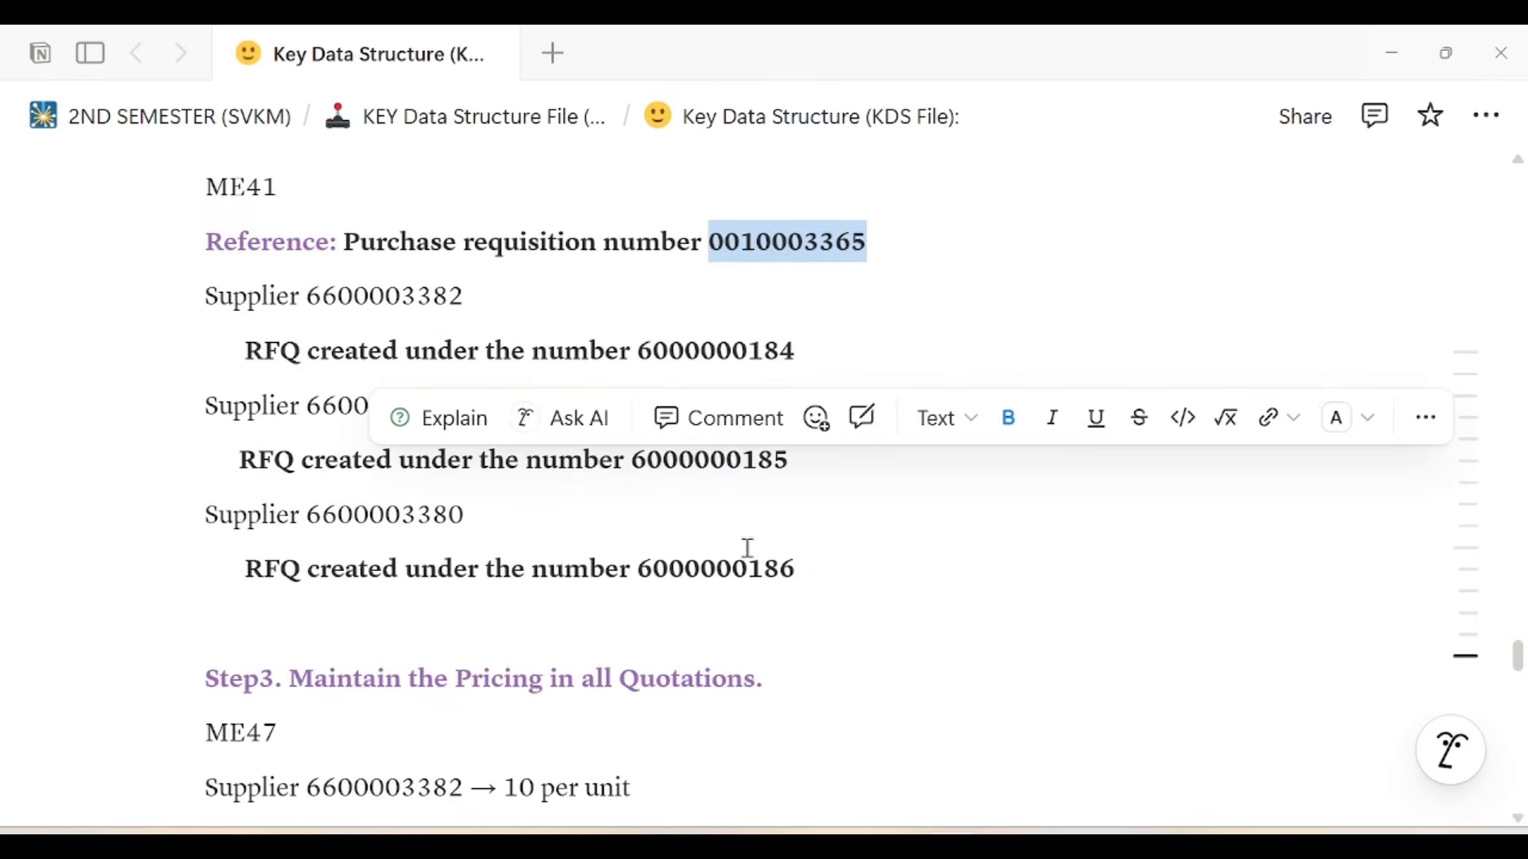
{"action": "scroll", "coordinate": [748, 549], "scroll_direction": "down", "scroll_amount": 18}
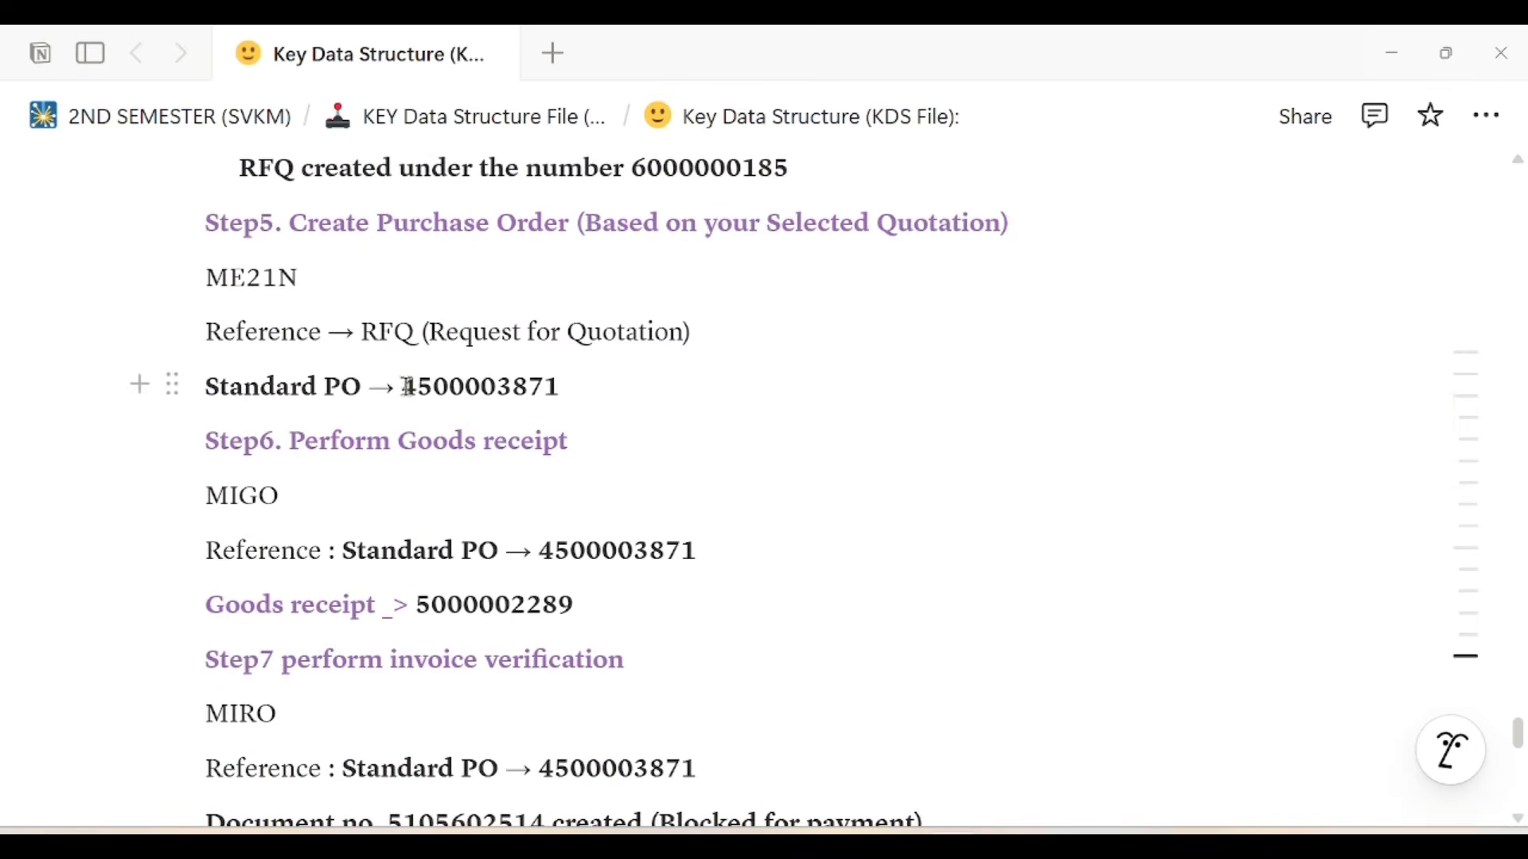
{"action": "left_click_drag", "start_coordinate": [403, 389], "coordinate": [557, 389]}
{"action": "key", "text": "ctrl+c"}
- Switch to SAP and display the purchase order by entering the copied number in the document selection
{"action": "key", "text": "alt+Tab"}
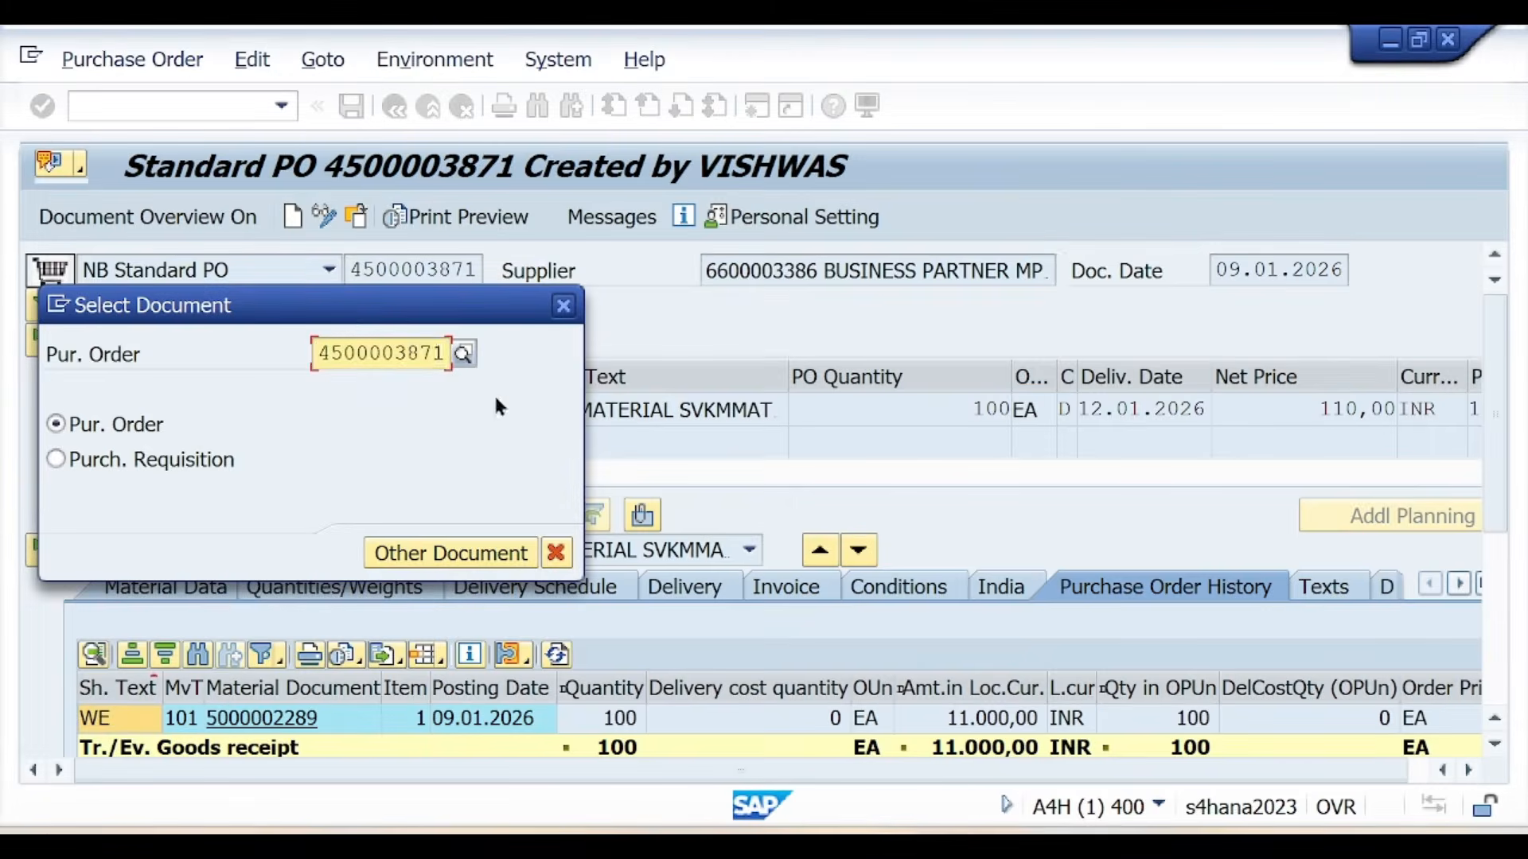
{"action": "left_click_drag", "start_coordinate": [445, 357], "coordinate": [299, 356]}
{"action": "key", "text": "ctrl+v"}
{"action": "left_click", "coordinate": [438, 553]}
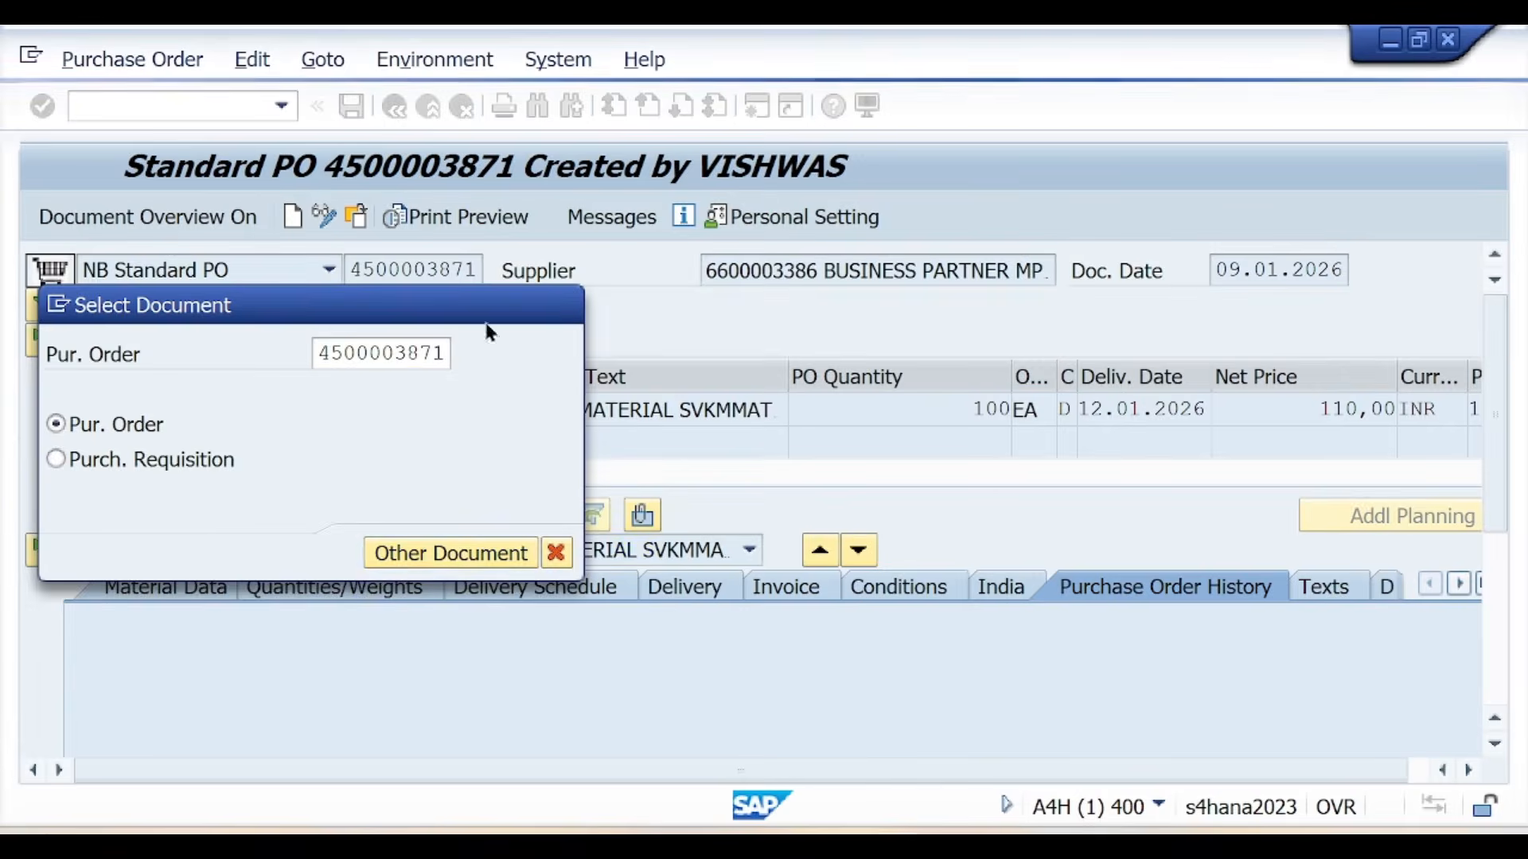
- Examine the purchase order's header status and the item's purchase order history for goods and invoice receipts
{"action": "left_click", "coordinate": [44, 307]}
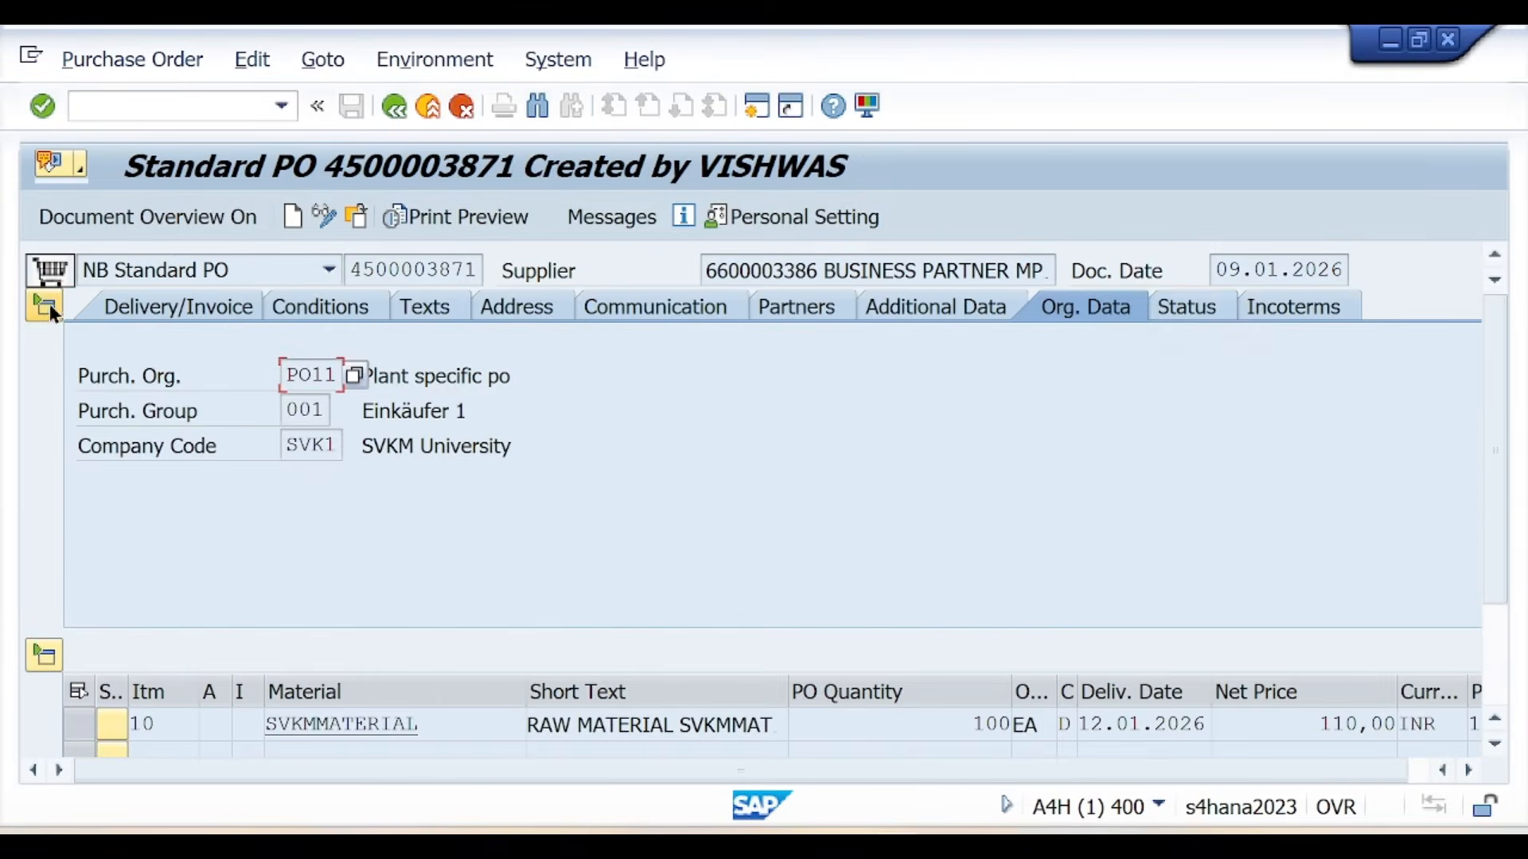
{"action": "left_click", "coordinate": [1173, 322]}
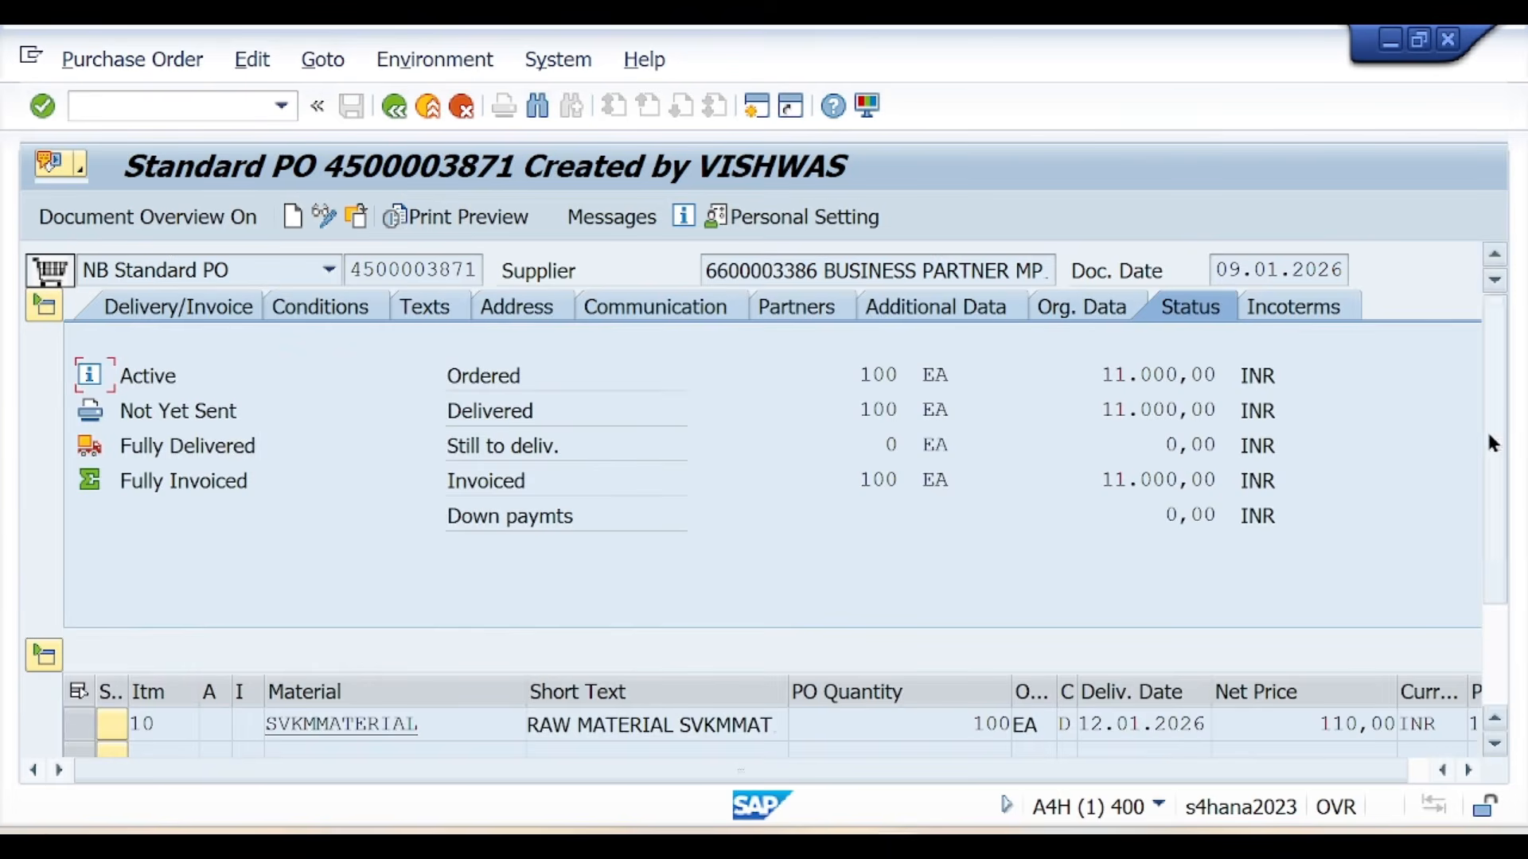
{"action": "scroll", "coordinate": [1490, 440], "scroll_direction": "down", "scroll_amount": 3}
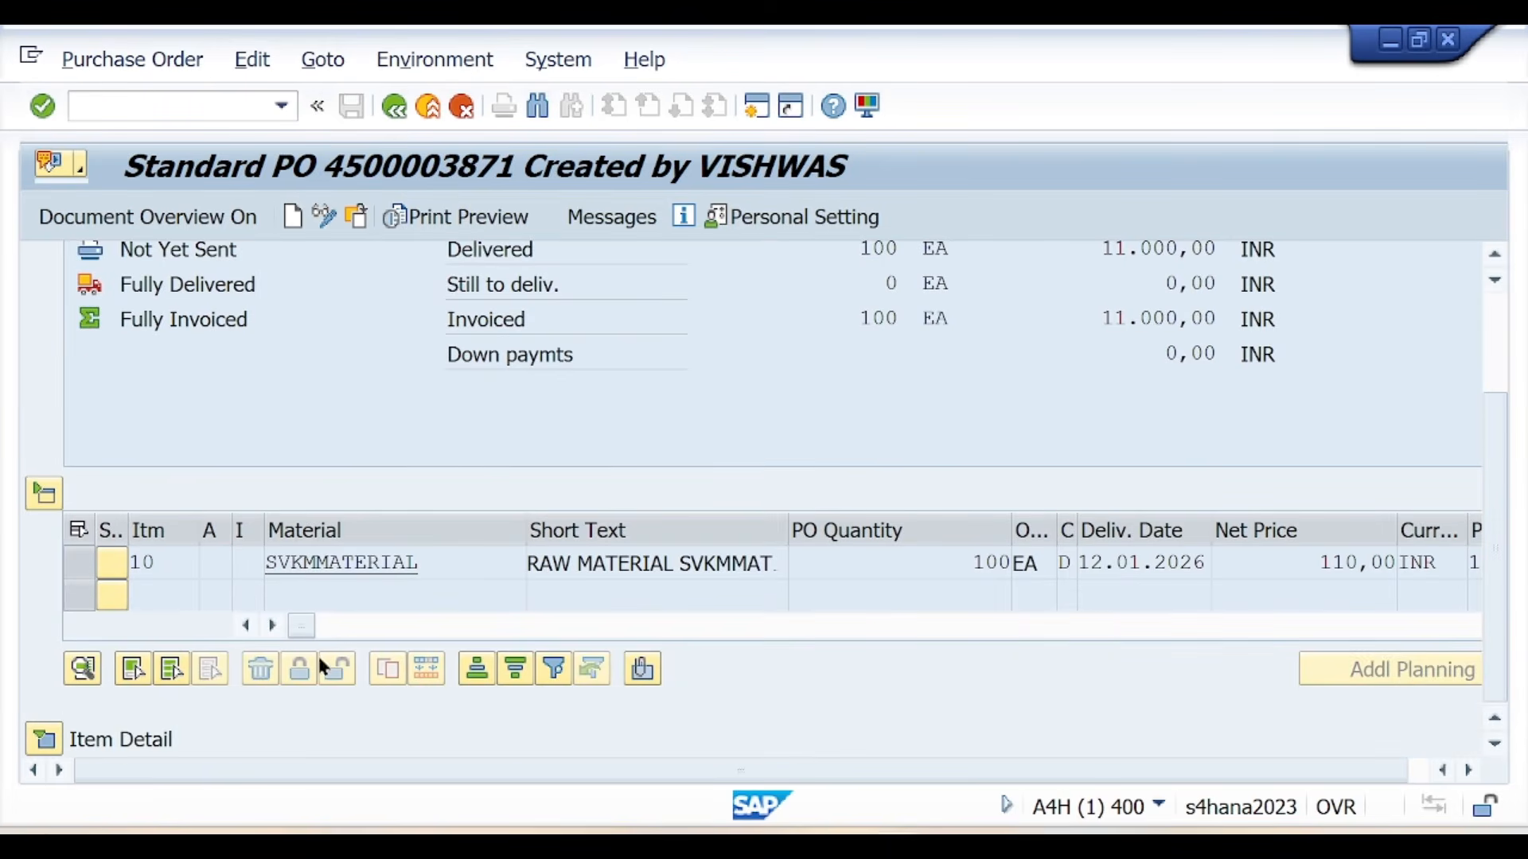
{"action": "left_click", "coordinate": [51, 738]}
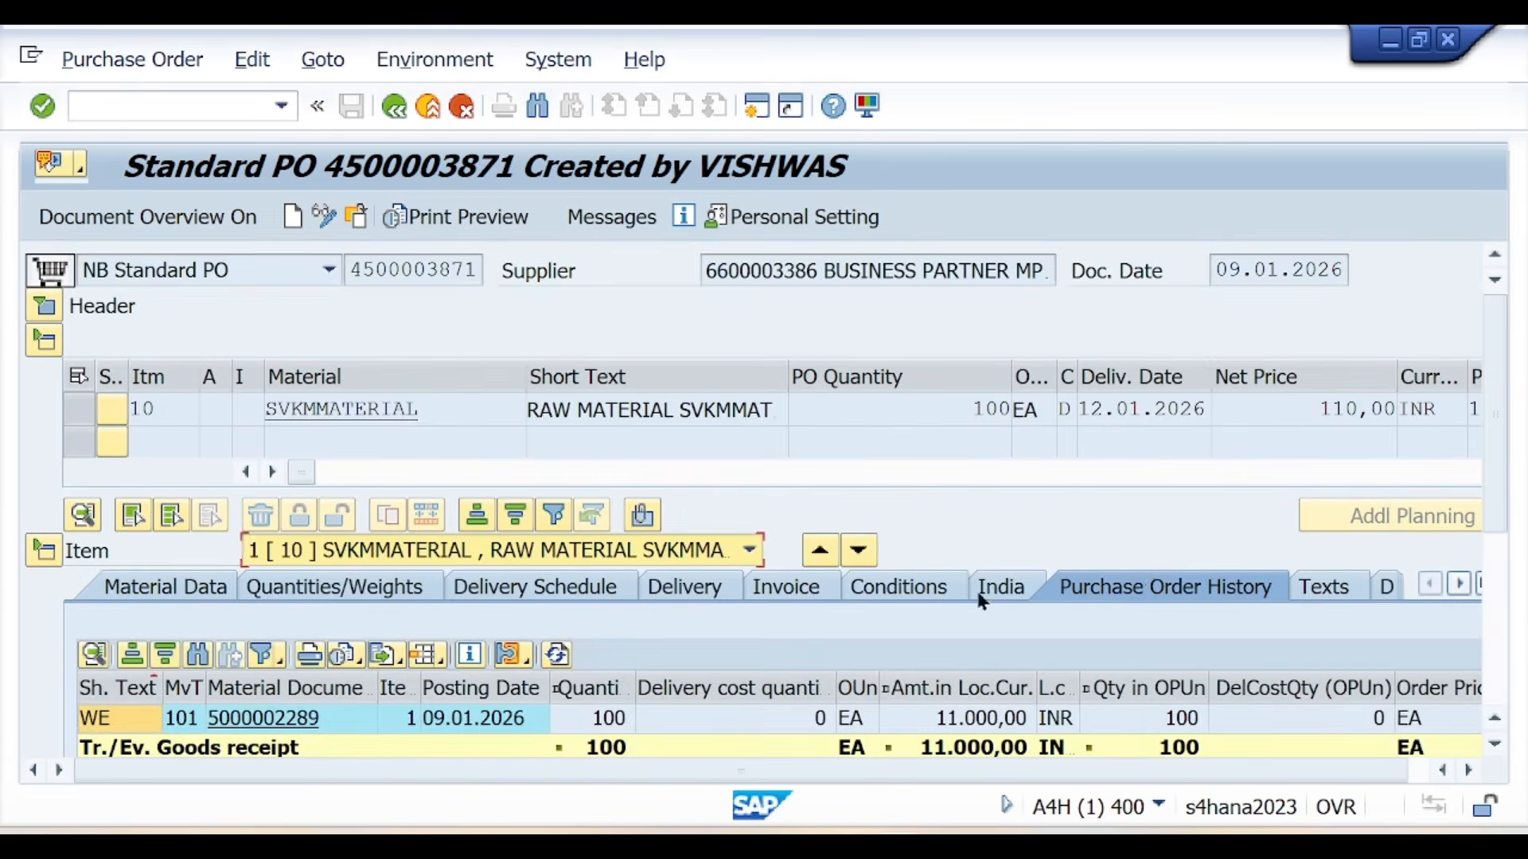
{"action": "scroll", "coordinate": [1251, 595], "scroll_direction": "down", "scroll_amount": 5}
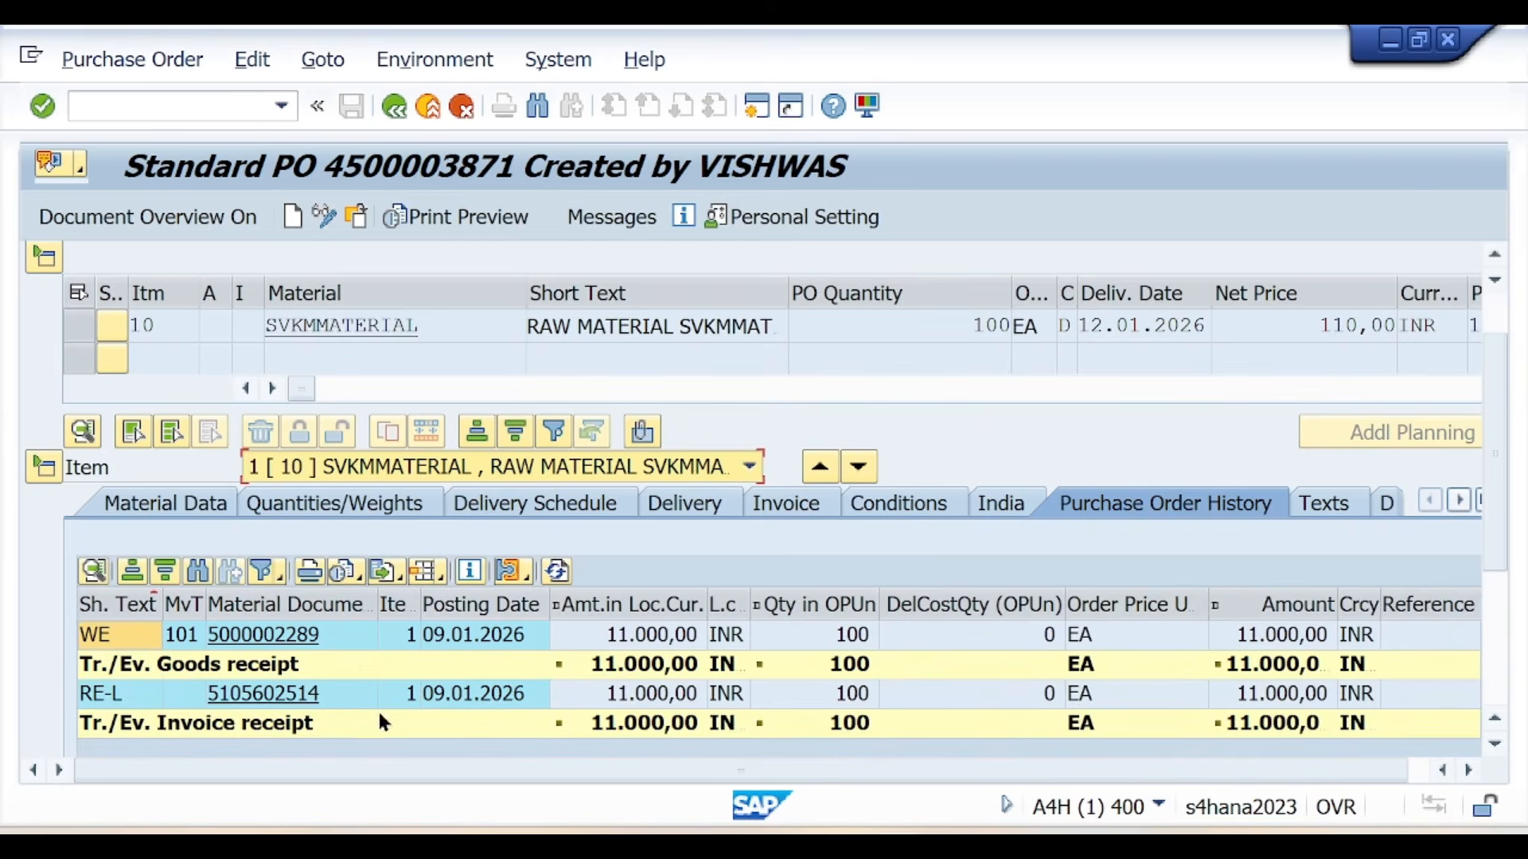
- Enter transaction MMBE in SAP, and add the lines "Note- Stock Update:" and "MMBE" below the goods receipt in Step6 of the notes
{"action": "left_click", "coordinate": [160, 104]}
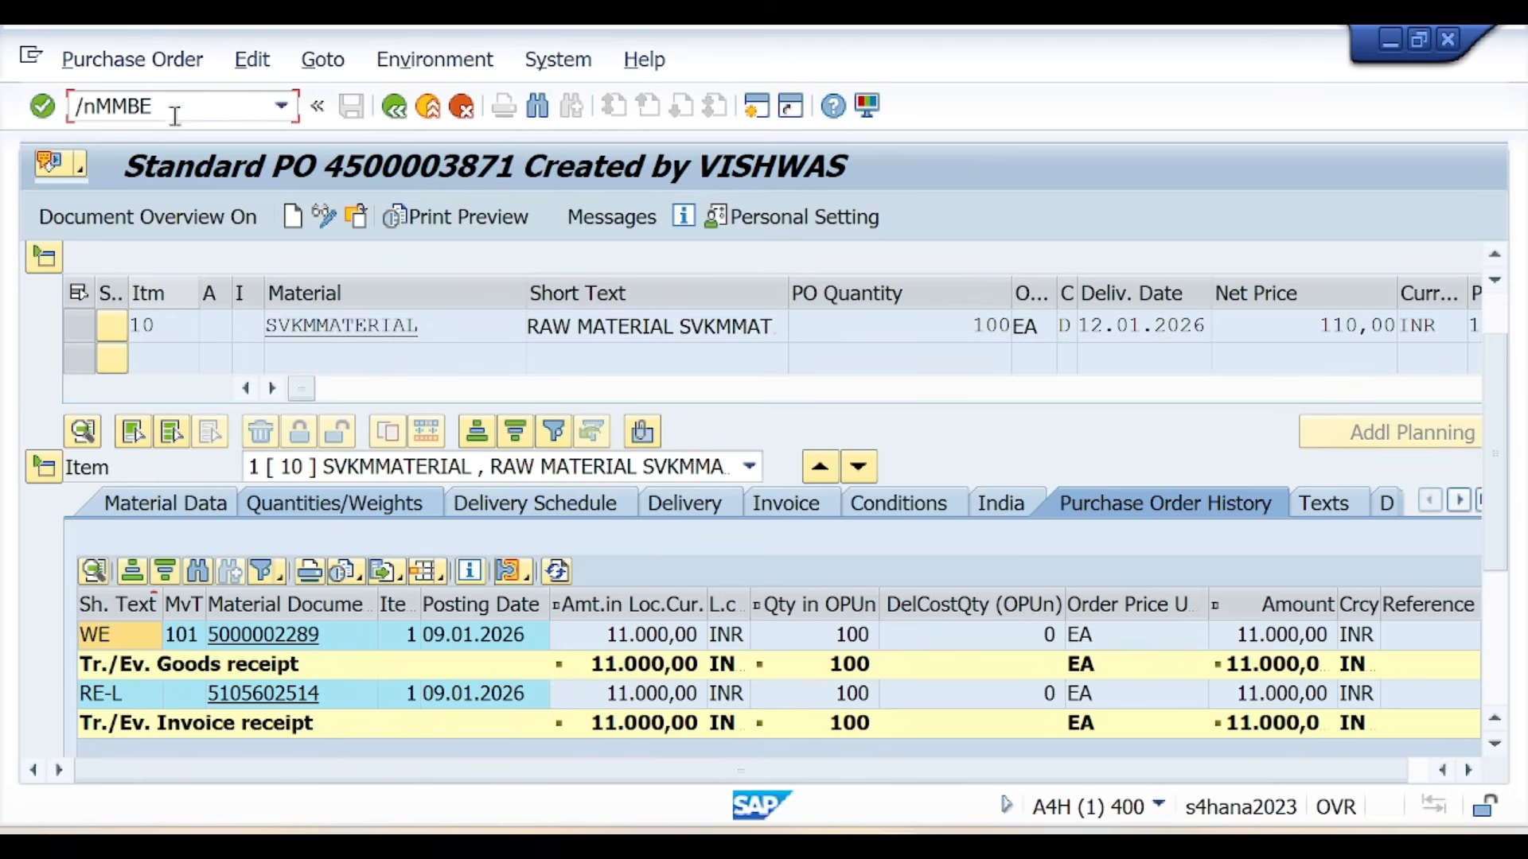
{"action": "double_click", "coordinate": [141, 110]}
{"action": "left_click", "coordinate": [927, 833]}
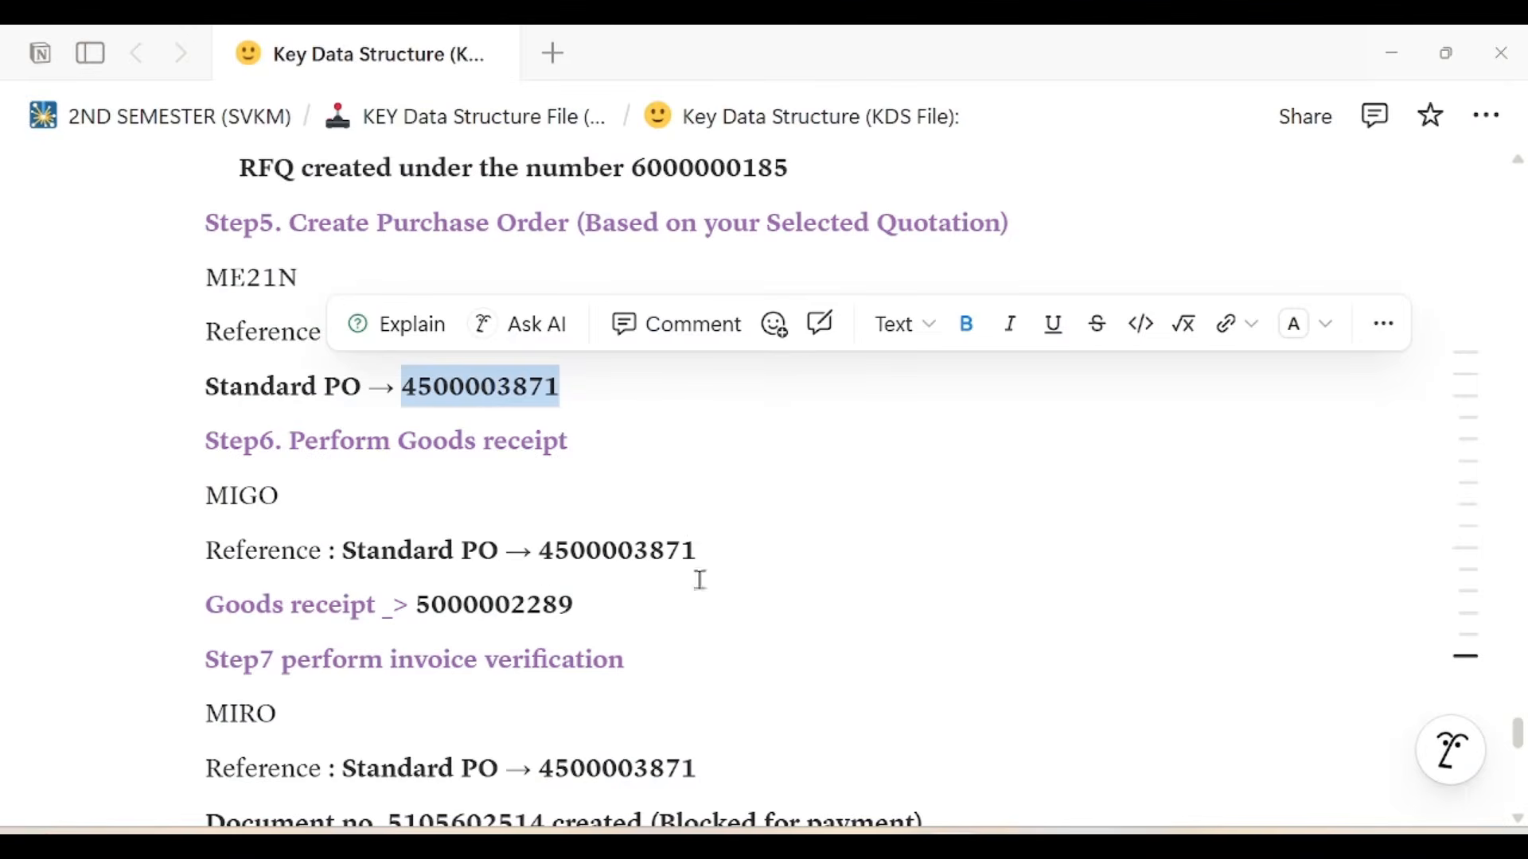
{"action": "left_click", "coordinate": [656, 603]}
{"action": "key", "text": "Return"}
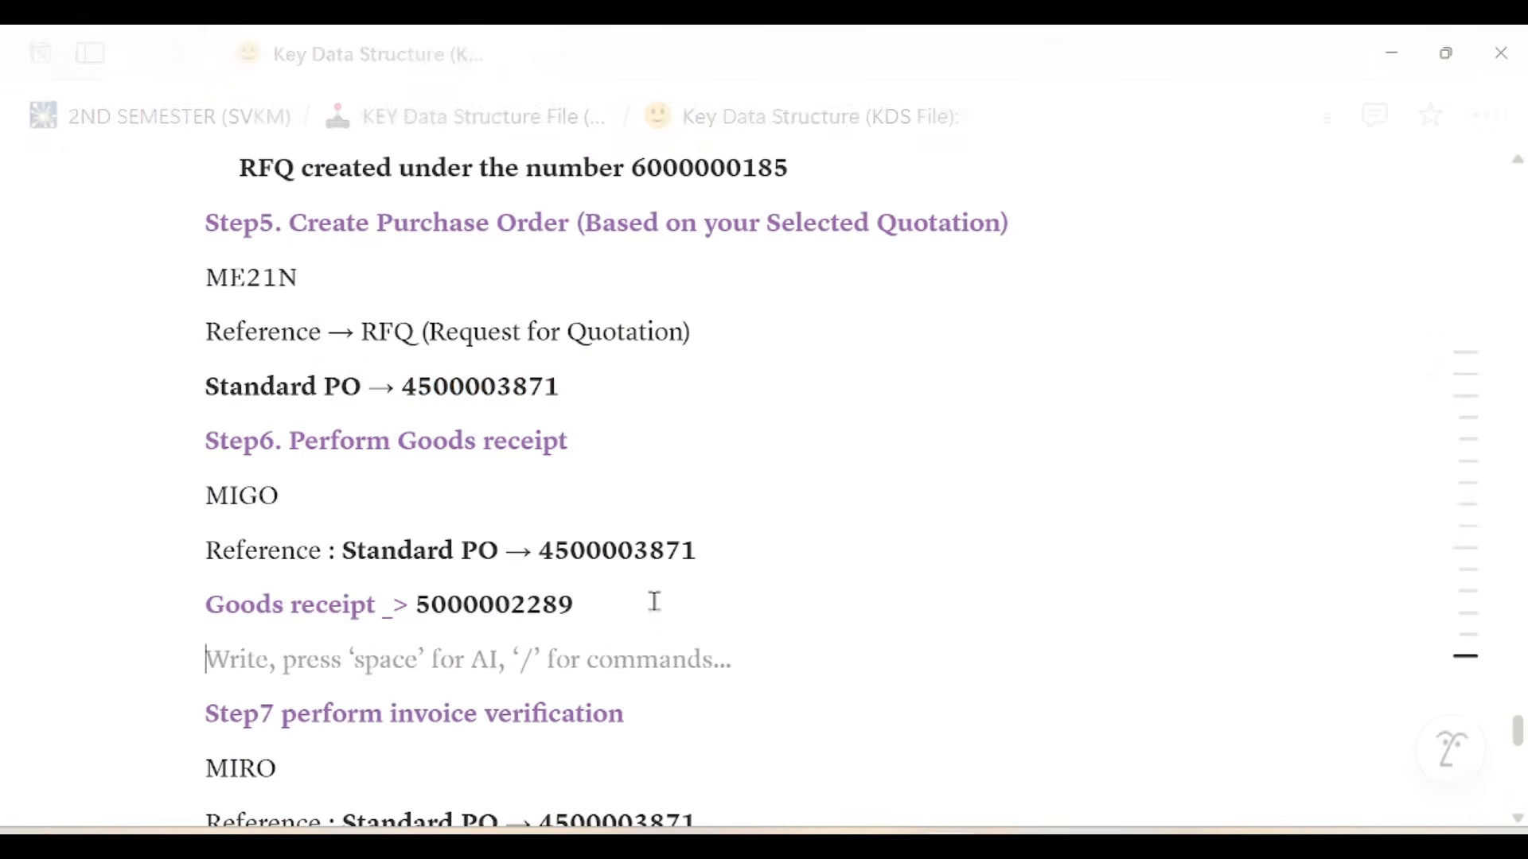
{"action": "type", "text": "Stock "}
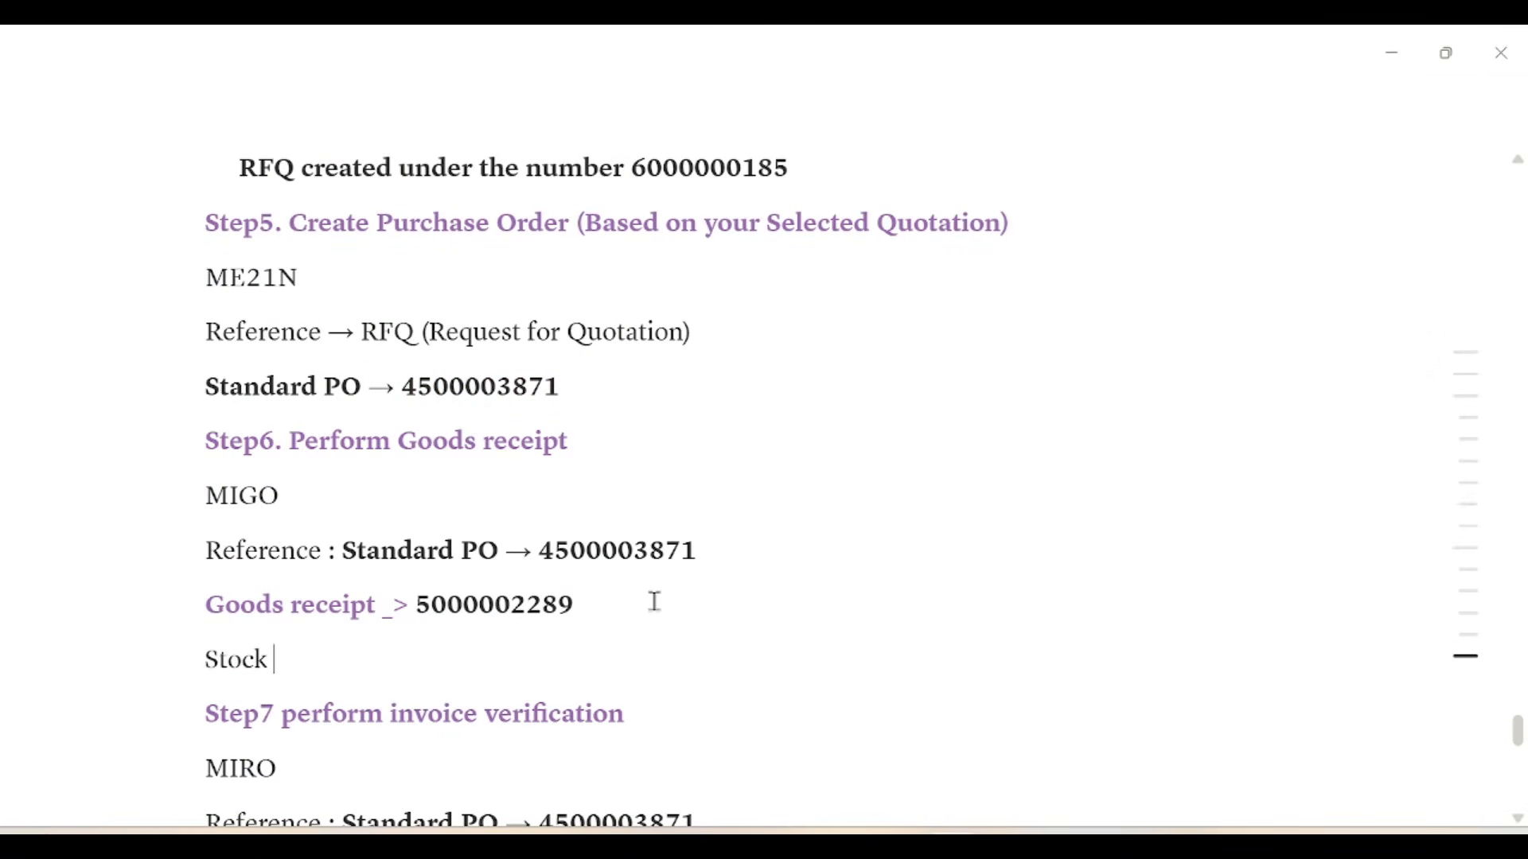
{"action": "type", "text": "Update:"}
{"action": "key", "text": "Return"}
{"action": "type", "text": "MMBE"}
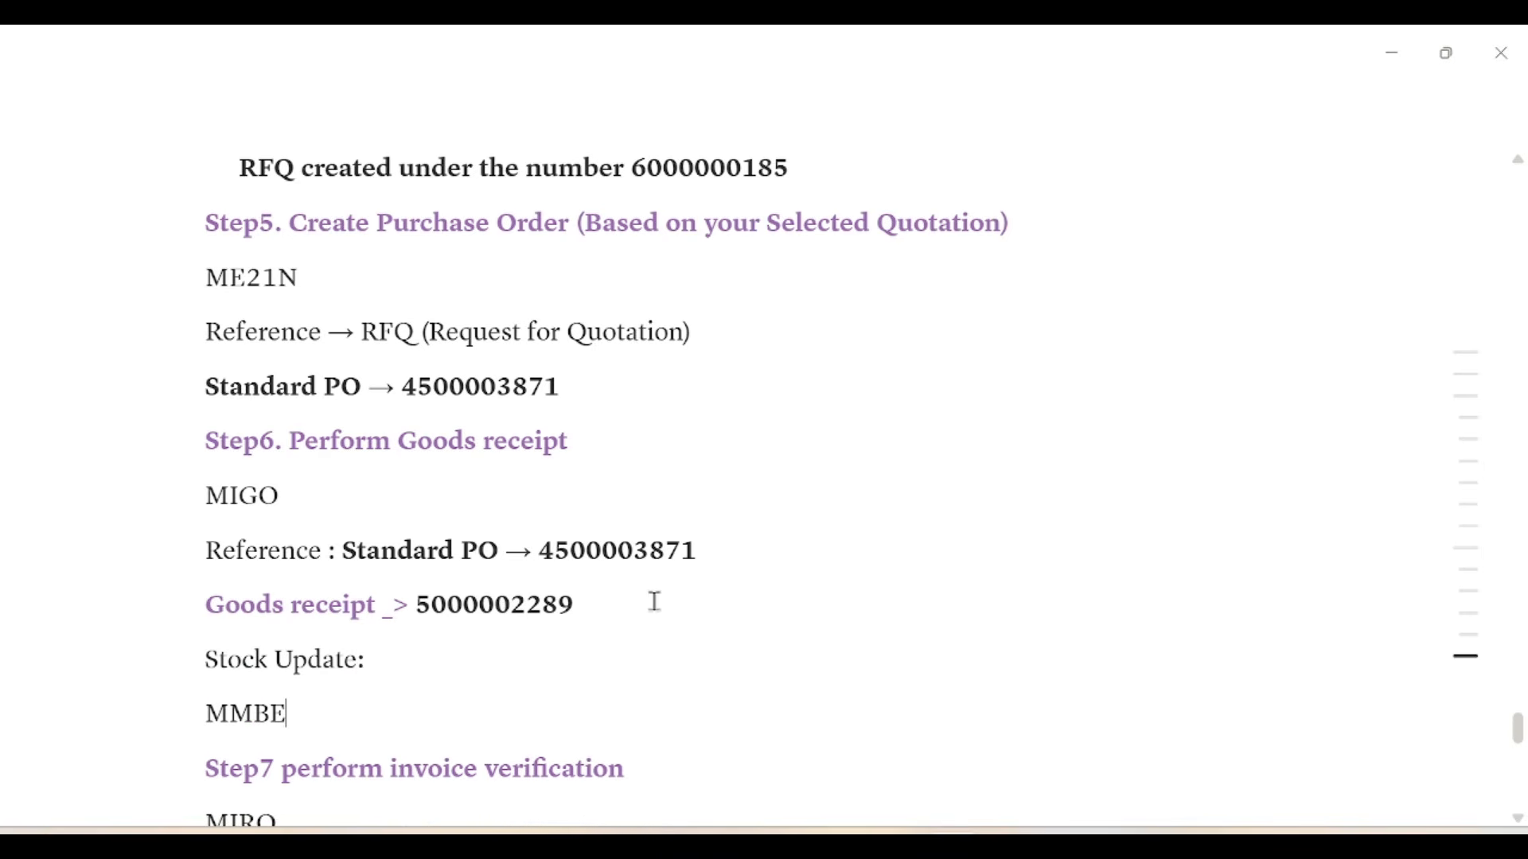
{"action": "left_click", "coordinate": [206, 659]}
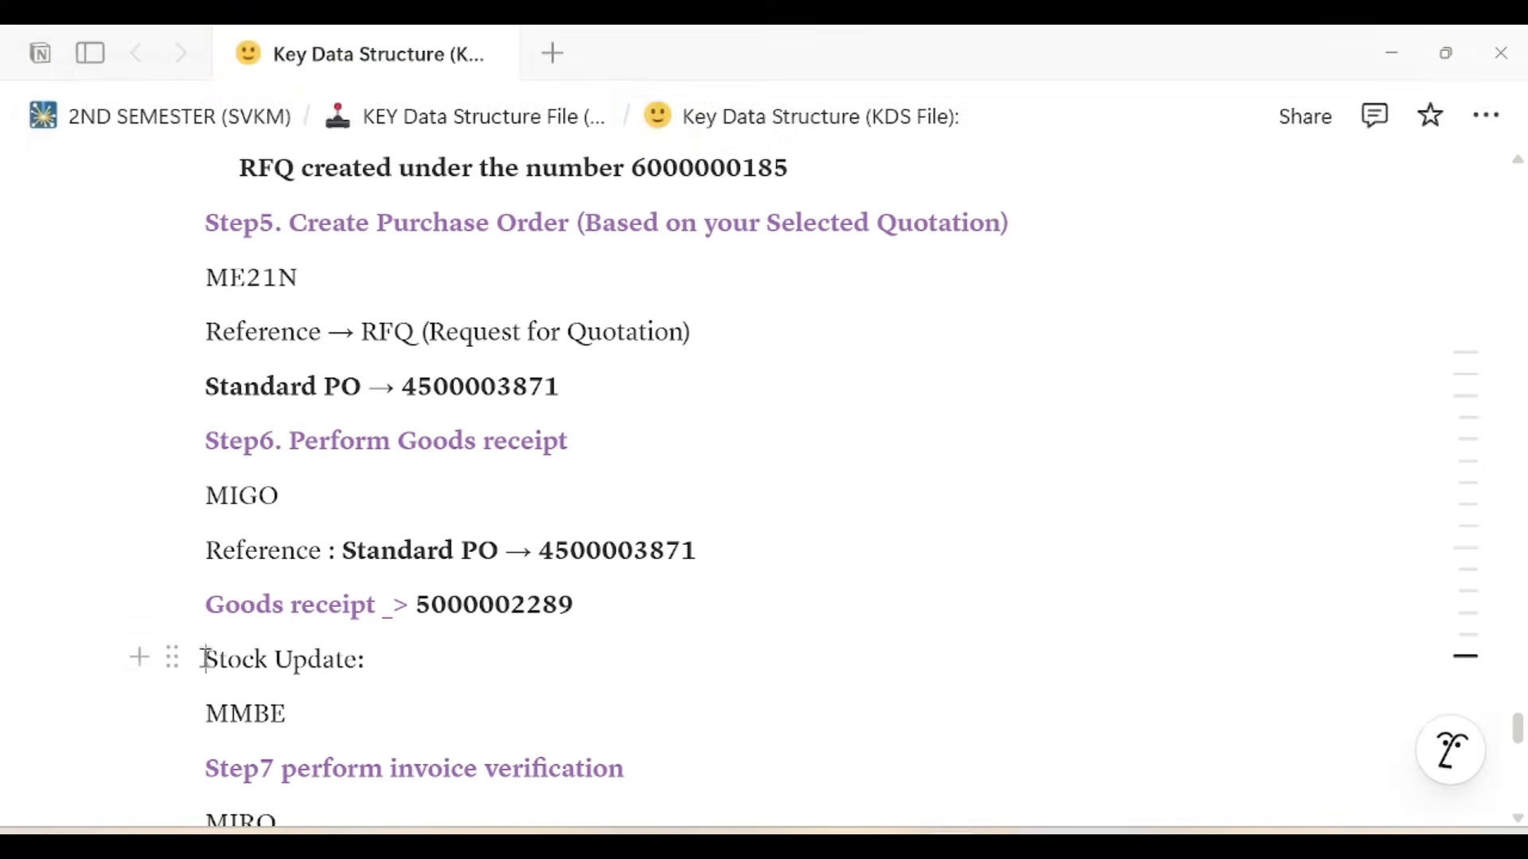
{"action": "type", "text": "Note"}
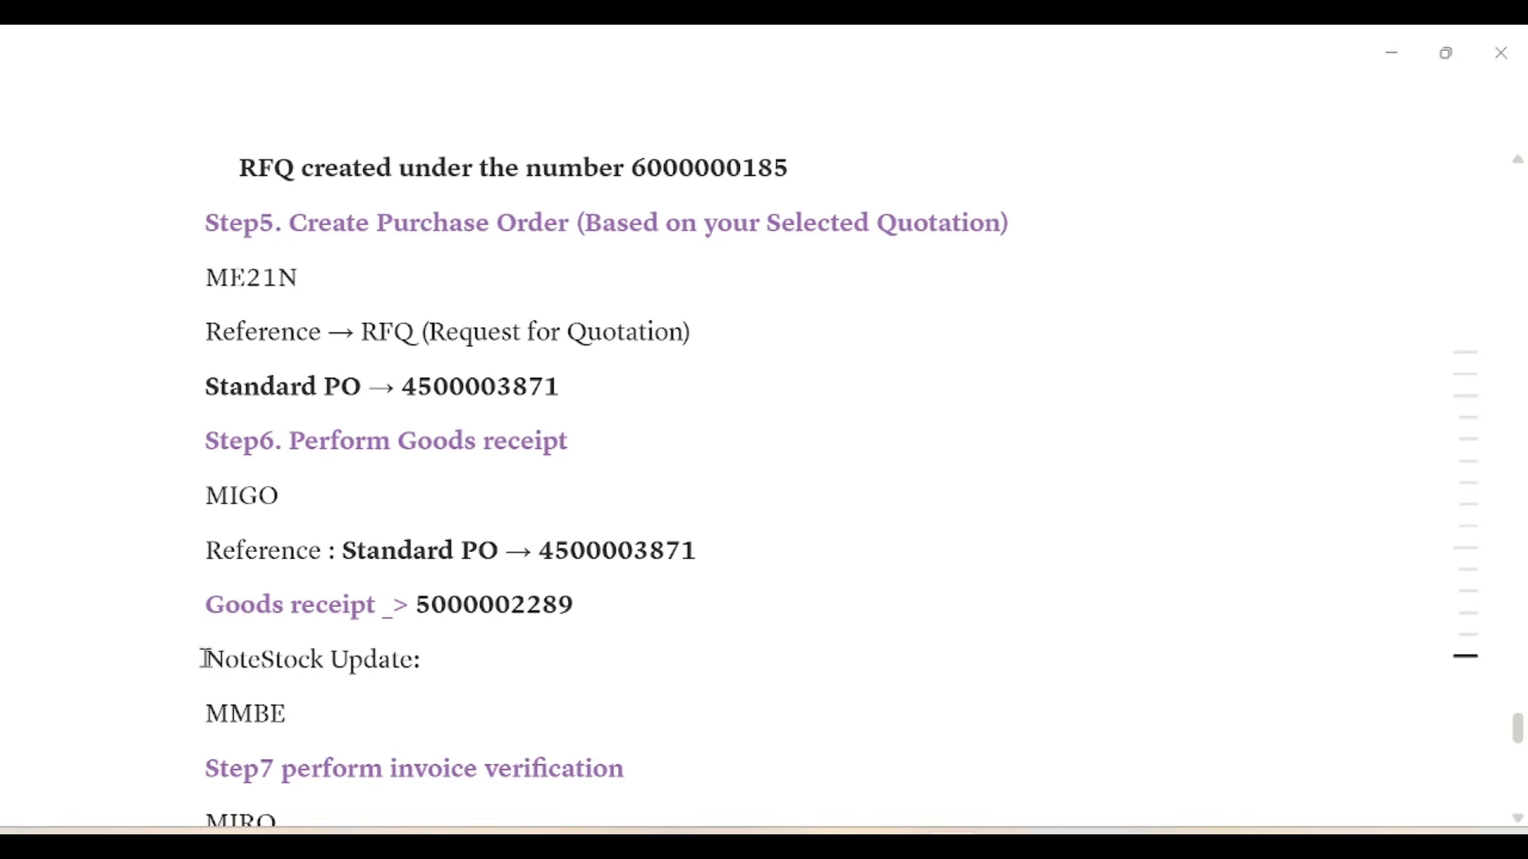
{"action": "type", "text": "-"}
- Run the MMBE stock overview for material SVKMMATERIAL in plant SV11, storage location SL01, and check its unrestricted and on-order stock
{"action": "key", "text": "Return"}
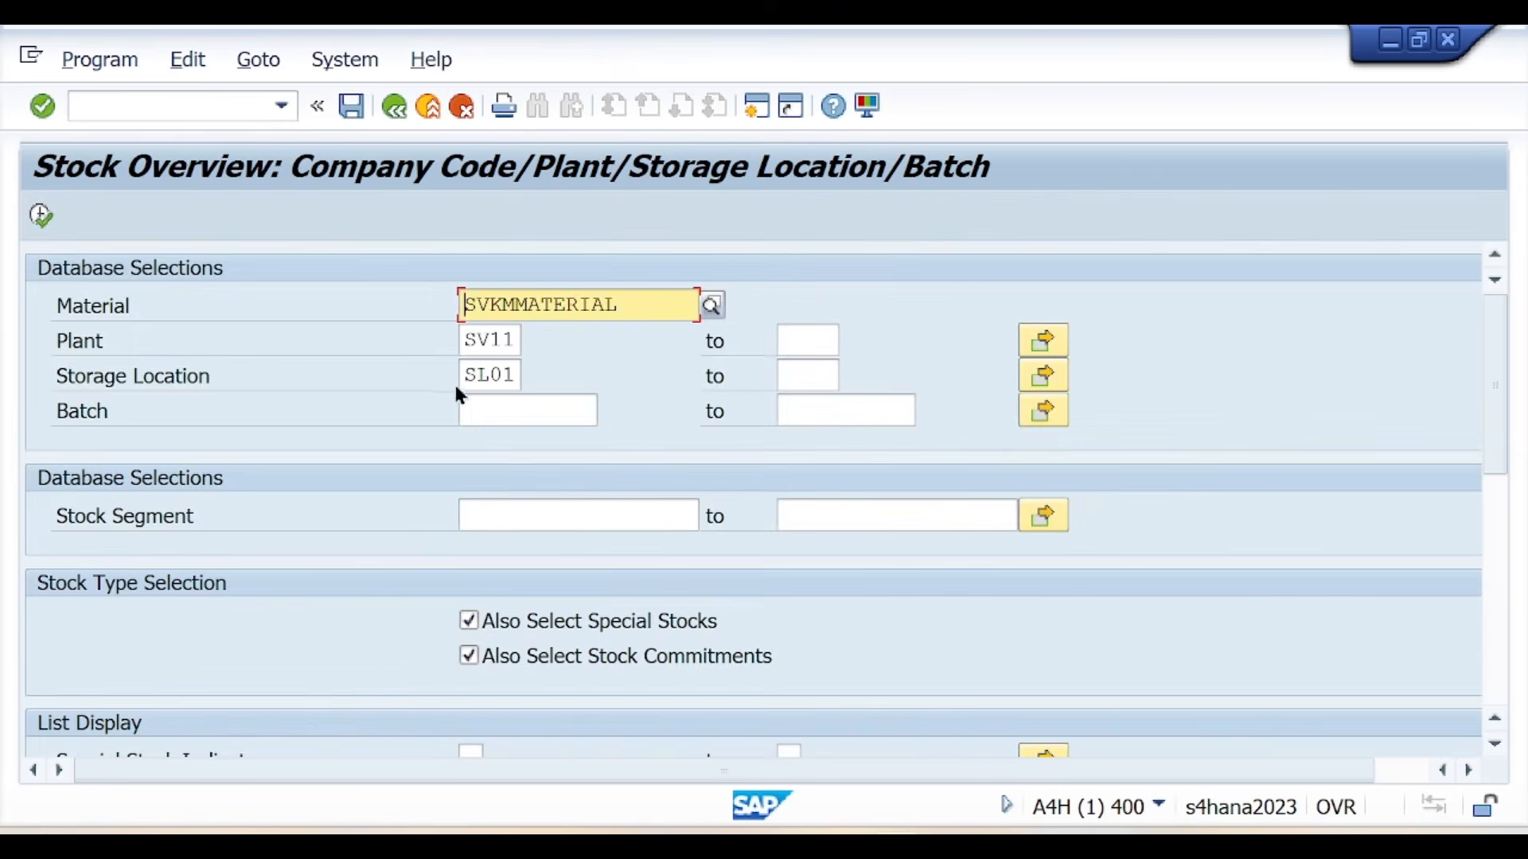
{"action": "left_click", "coordinate": [35, 214]}
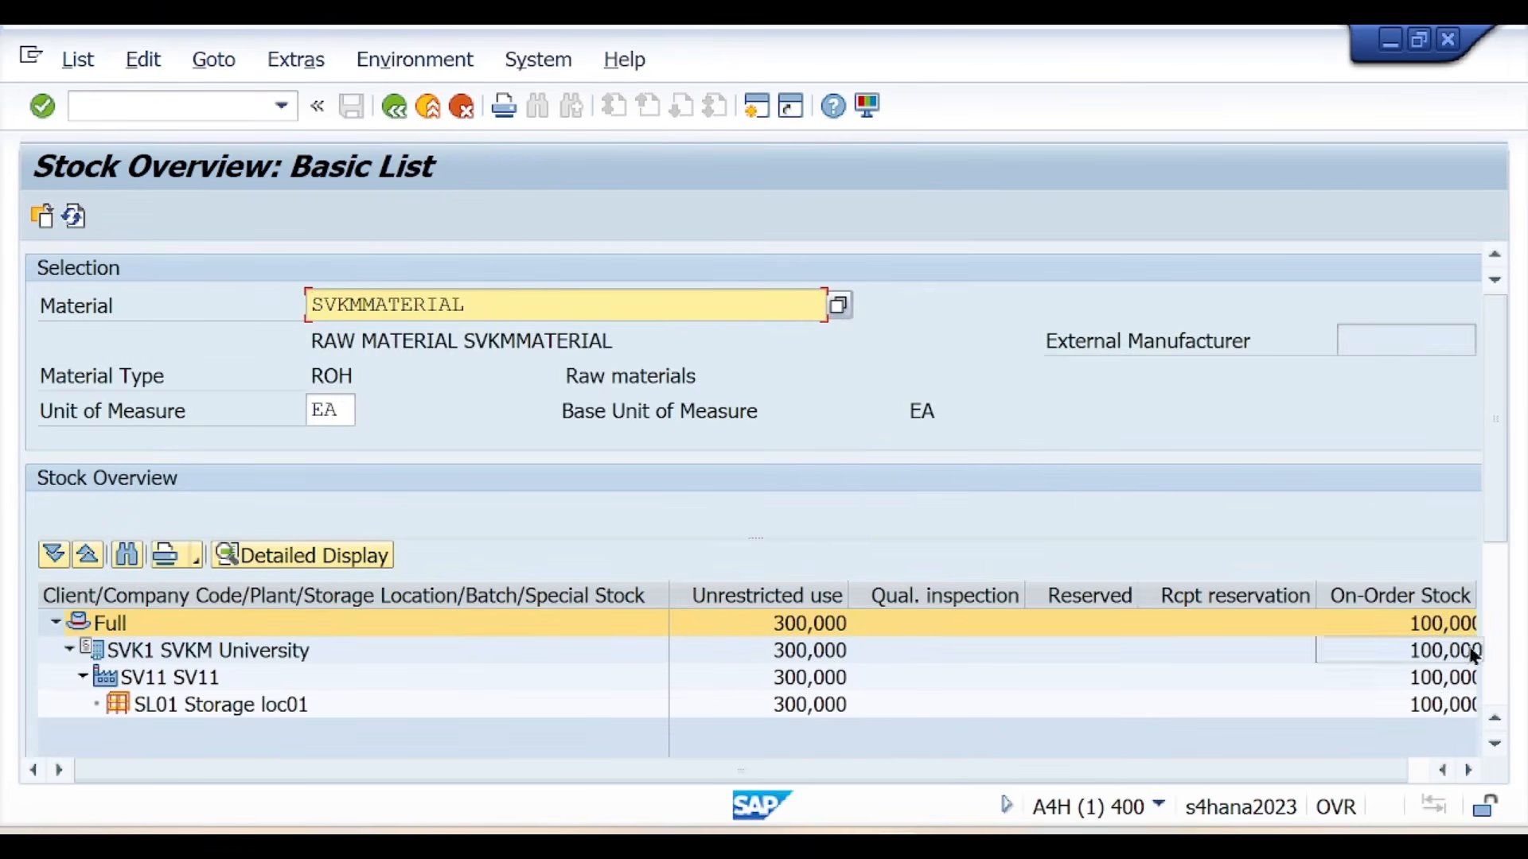
{"action": "left_click", "coordinate": [1350, 629]}
- Review the notes from the Step5 purchase order to the Step9 status section for the vendor payment transactions
{"action": "key", "text": "alt+Tab"}
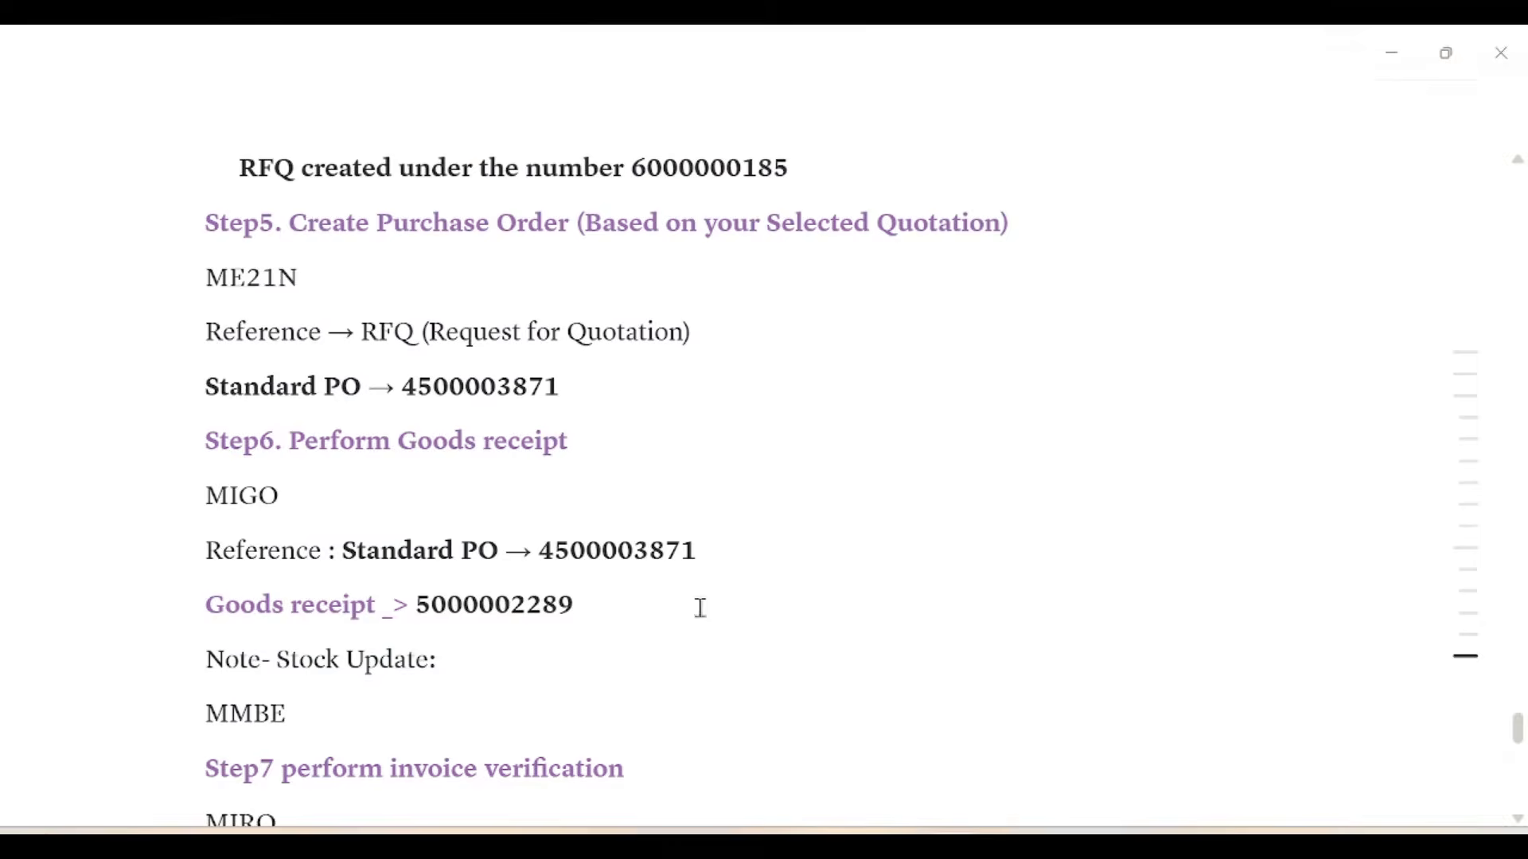
{"action": "scroll", "coordinate": [477, 422], "scroll_direction": "up", "scroll_amount": 2}
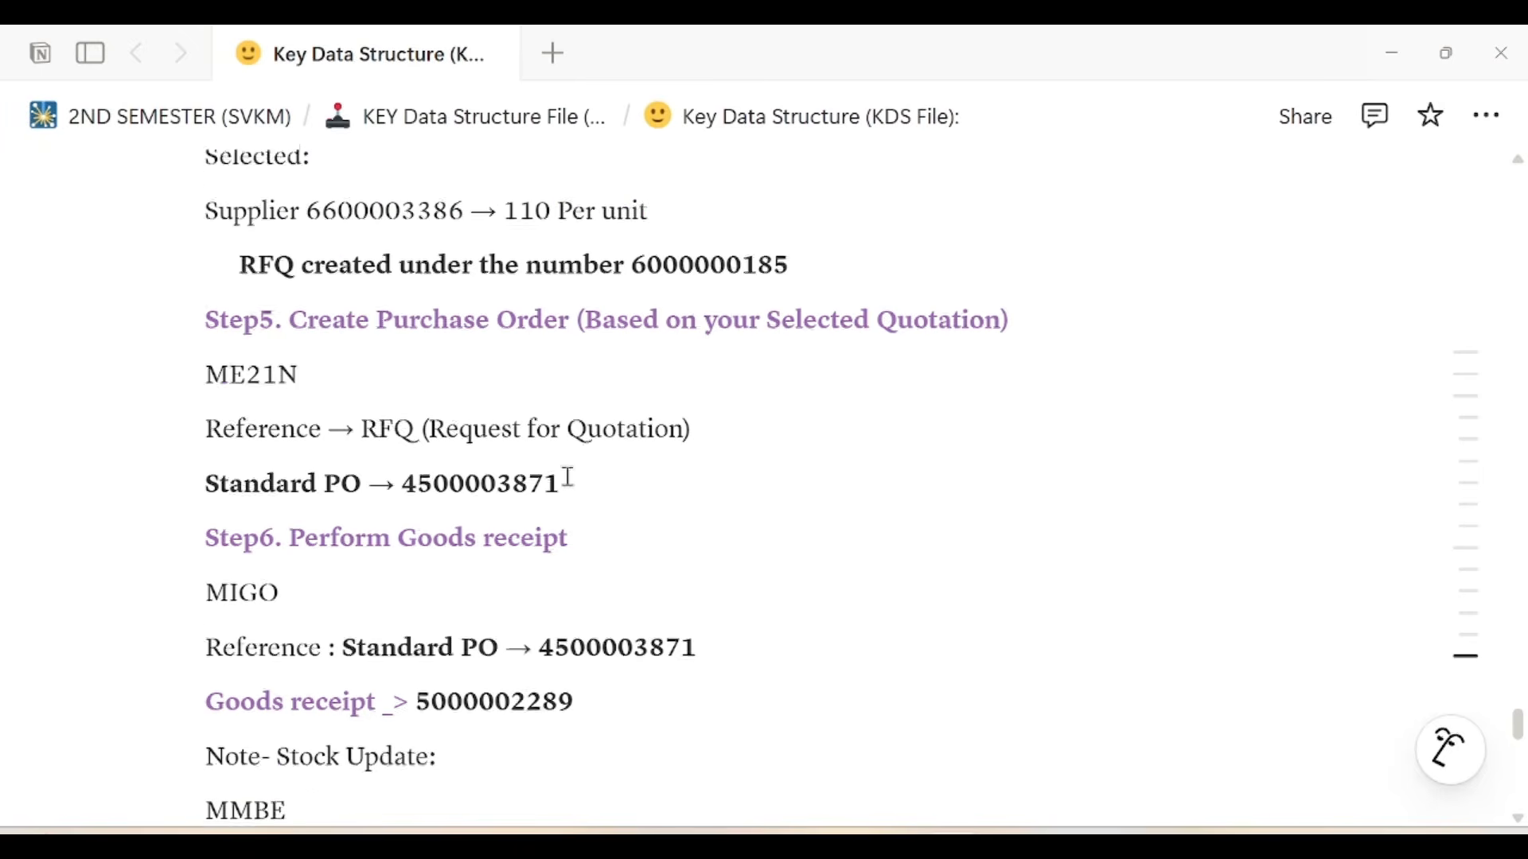
{"action": "scroll", "coordinate": [713, 621], "scroll_direction": "up", "scroll_amount": 2}
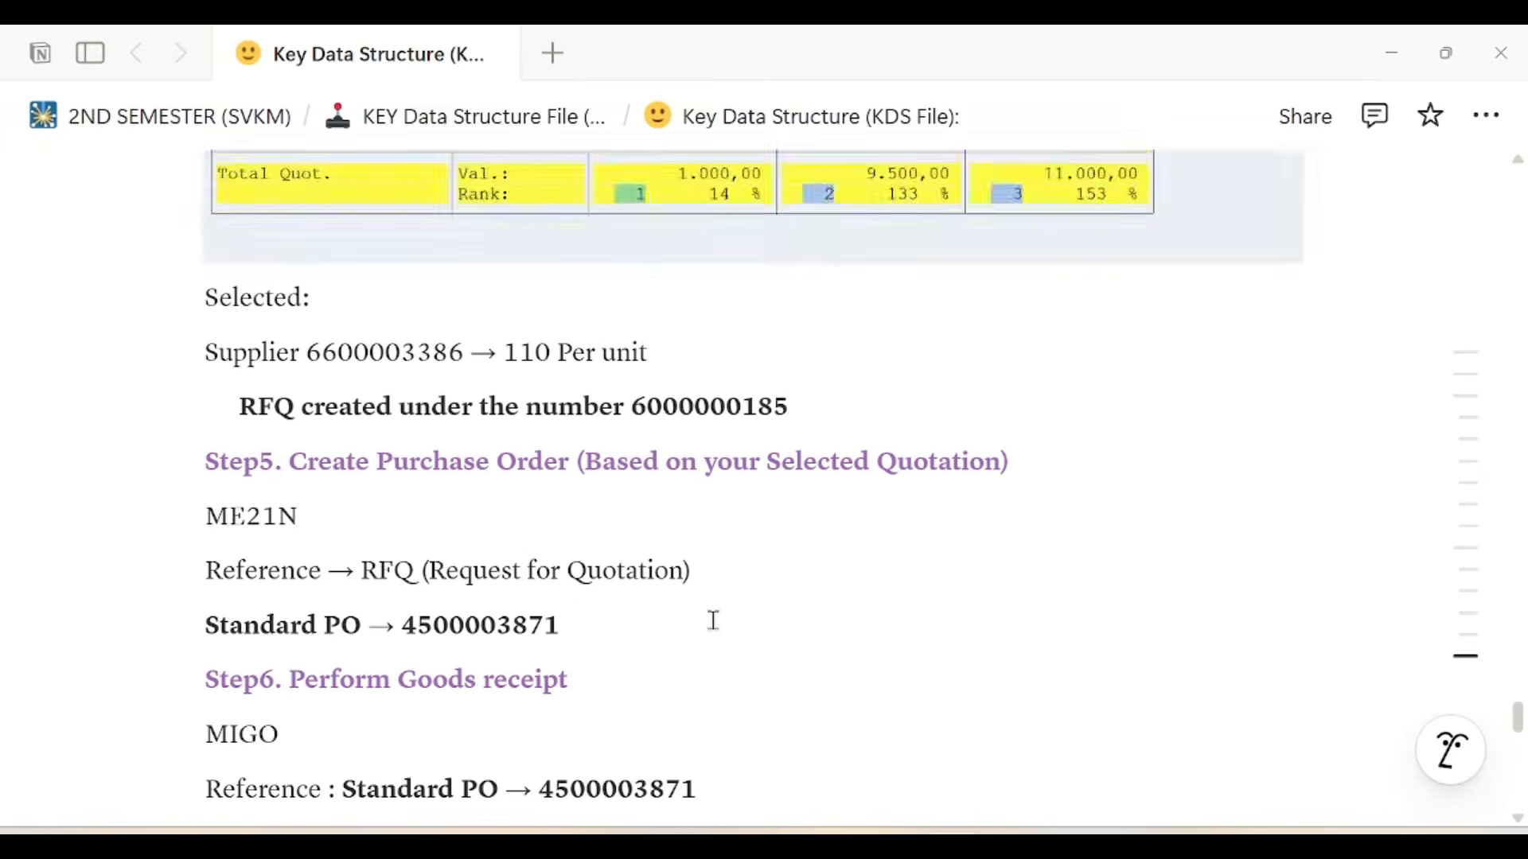
{"action": "scroll", "coordinate": [712, 620], "scroll_direction": "down", "scroll_amount": 2}
{"action": "scroll", "coordinate": [713, 621], "scroll_direction": "down", "scroll_amount": 3}
{"action": "mouse_move", "coordinate": [910, 824]}
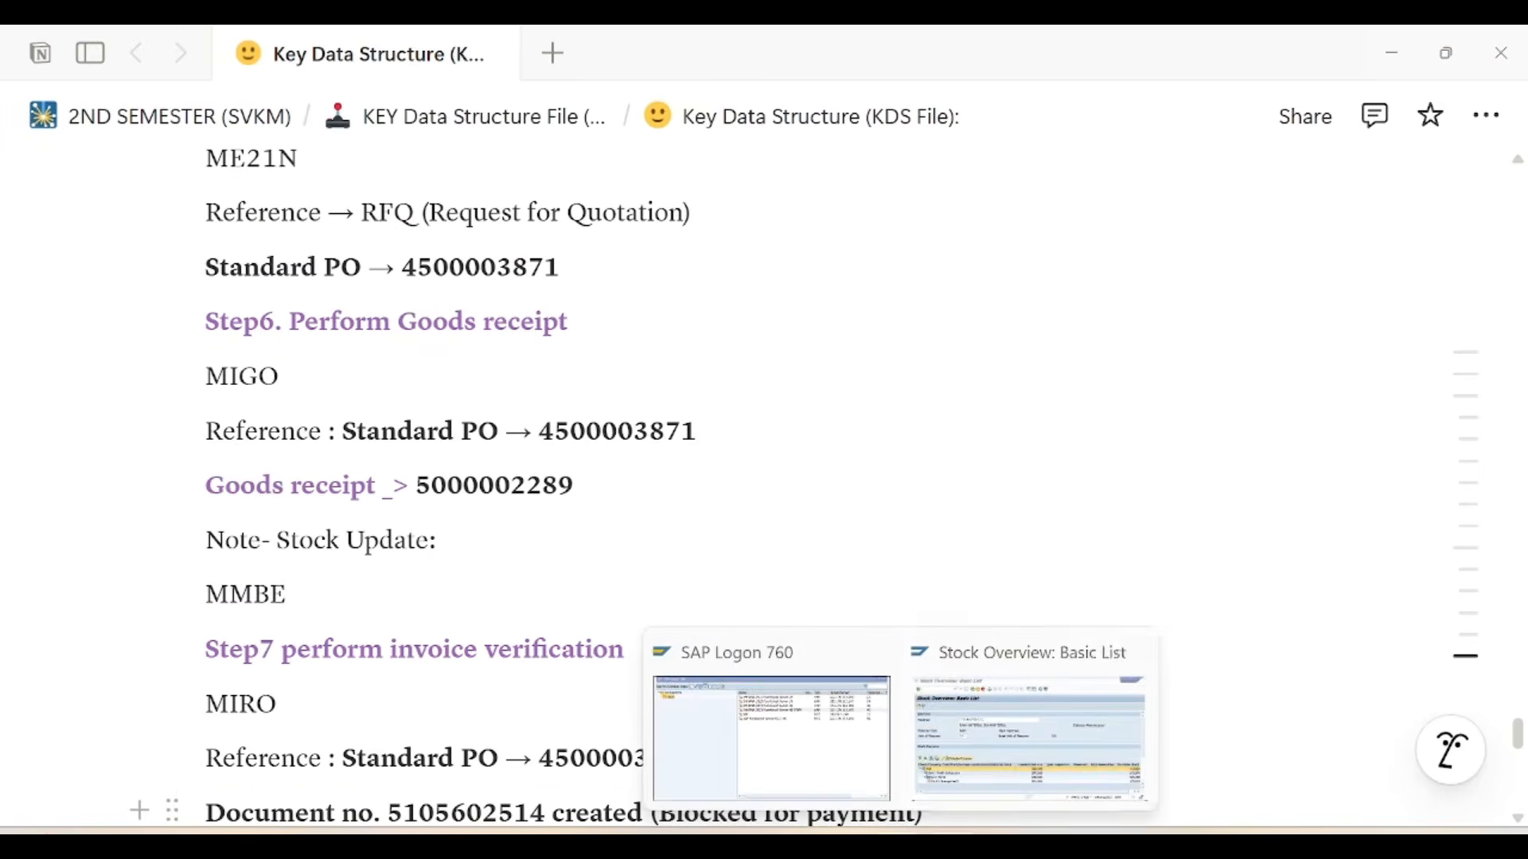
{"action": "left_click", "coordinate": [993, 762]}
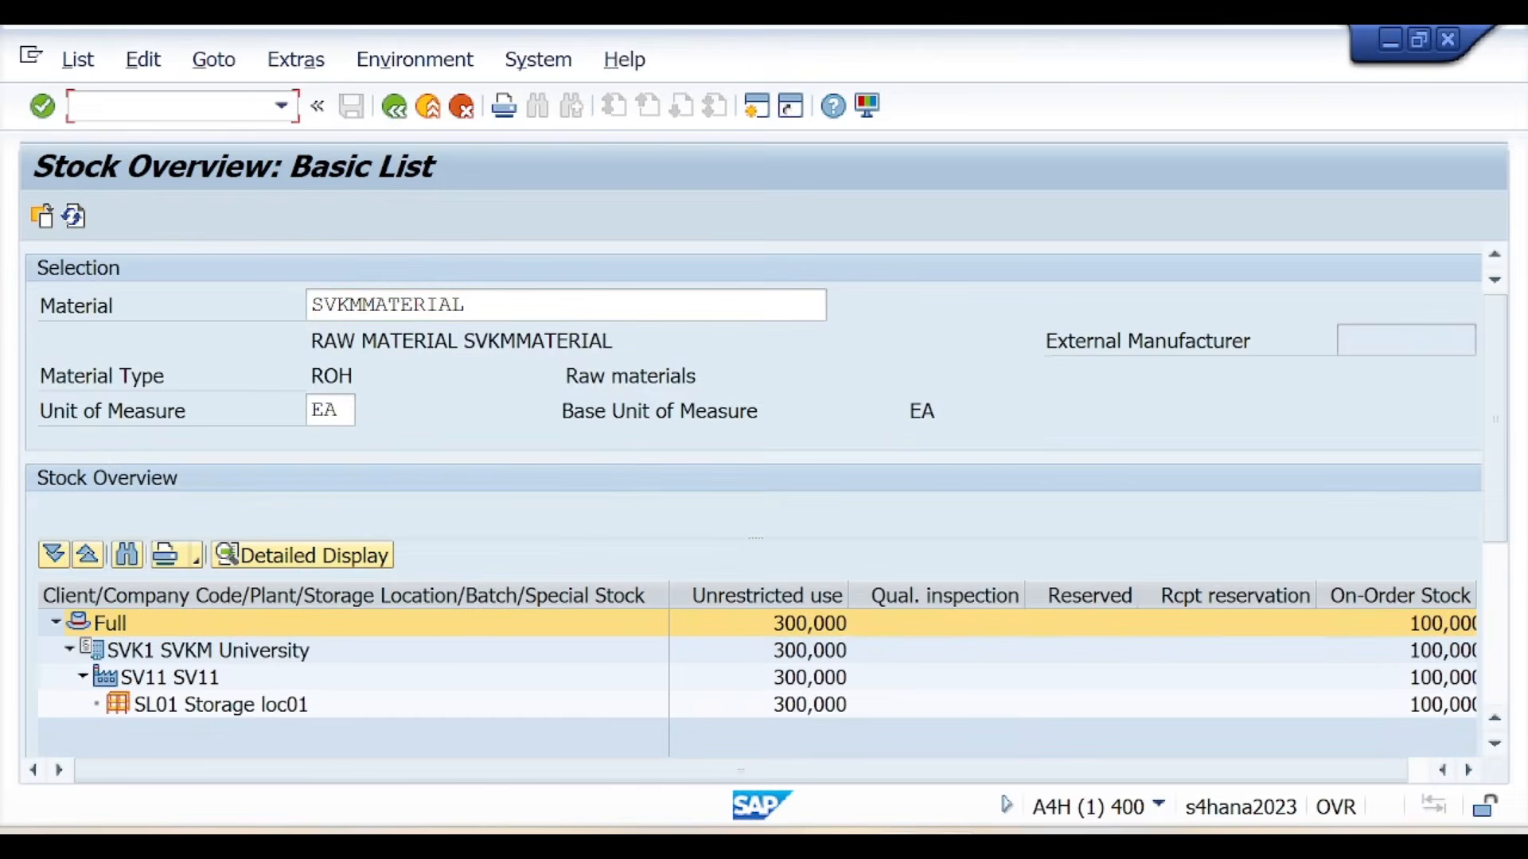
{"action": "mouse_move", "coordinate": [954, 827]}
{"action": "left_click", "coordinate": [987, 722]}
{"action": "scroll", "coordinate": [469, 481], "scroll_direction": "down", "scroll_amount": 6}
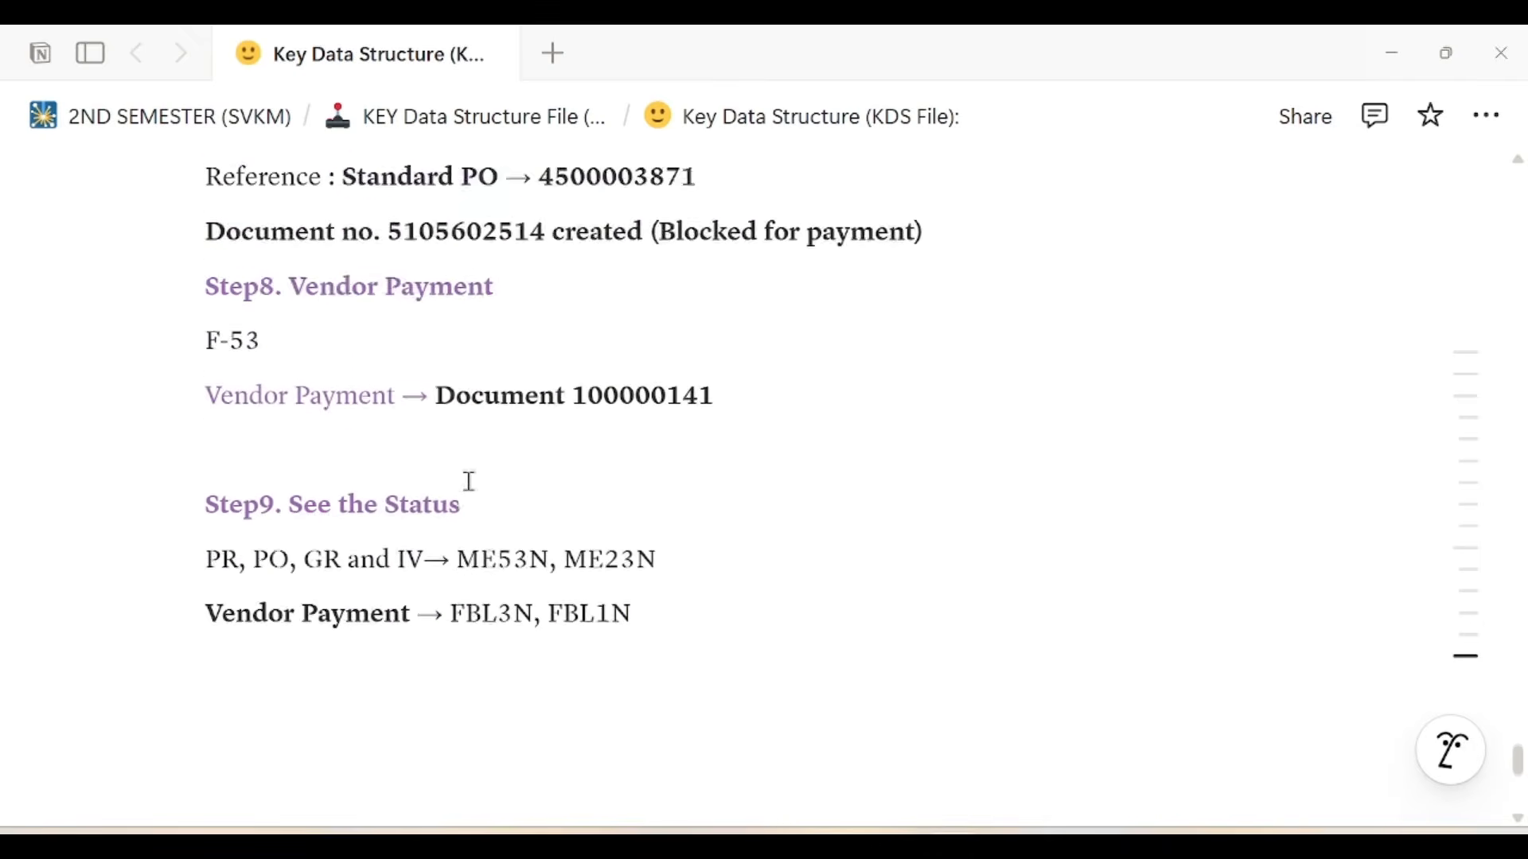
{"action": "scroll", "coordinate": [470, 482], "scroll_direction": "down", "scroll_amount": 2}
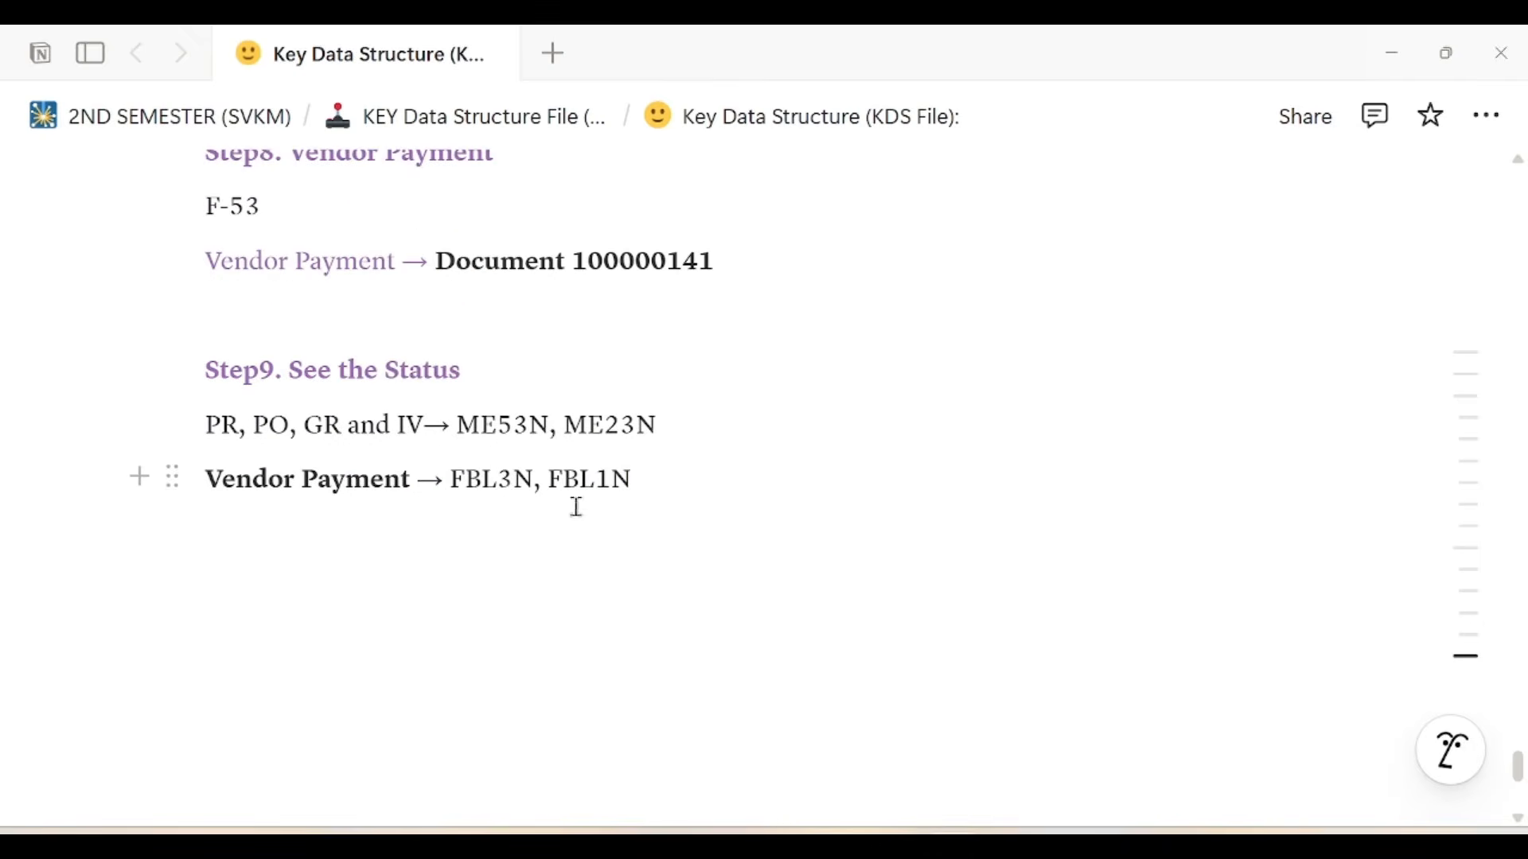
- Switch to SAP and open the G/L account line item display with transaction FBL3N
{"action": "key", "text": "alt+Tab"}
{"action": "type", "text": "/n"}
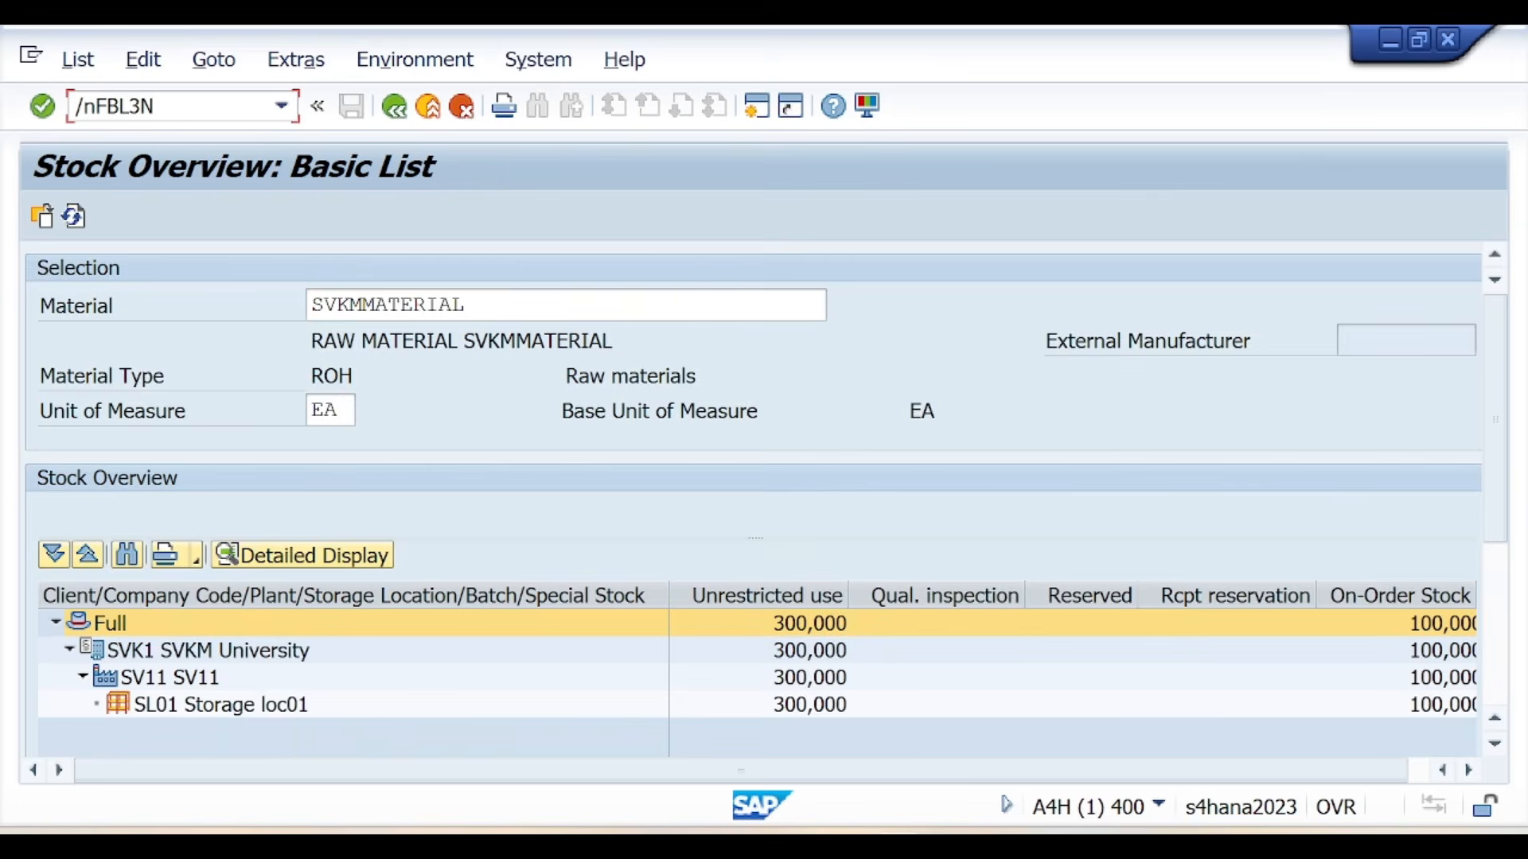
{"action": "type", "text": "FBL3N"}
{"action": "key", "text": "Return"}
- List the open items of G/L account 160000 in company code SVK1, sorted by document date in descending order
{"action": "type", "text": "160000"}
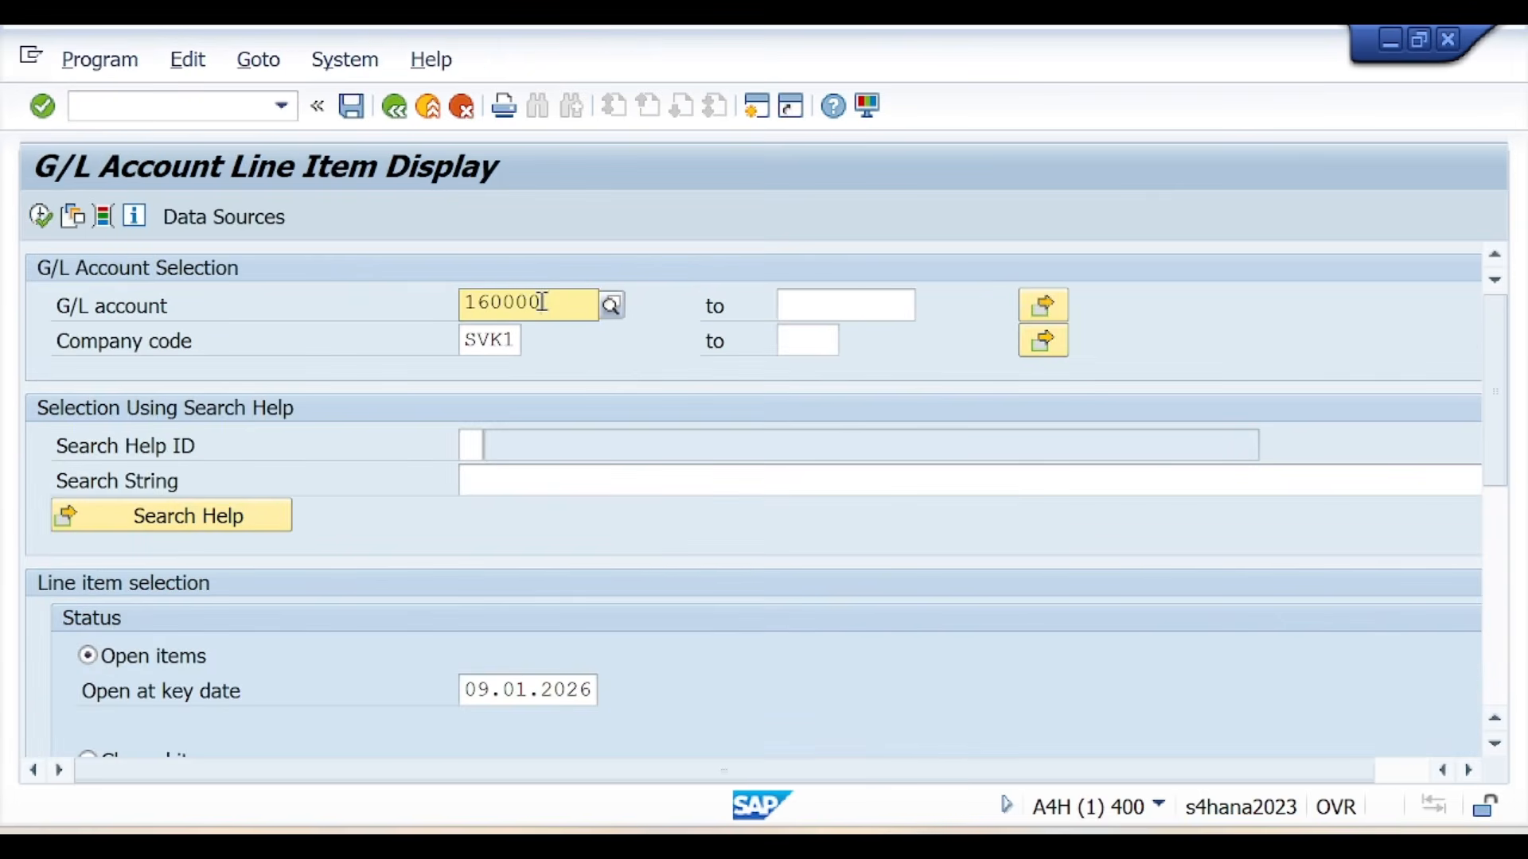
{"action": "left_click", "coordinate": [529, 393]}
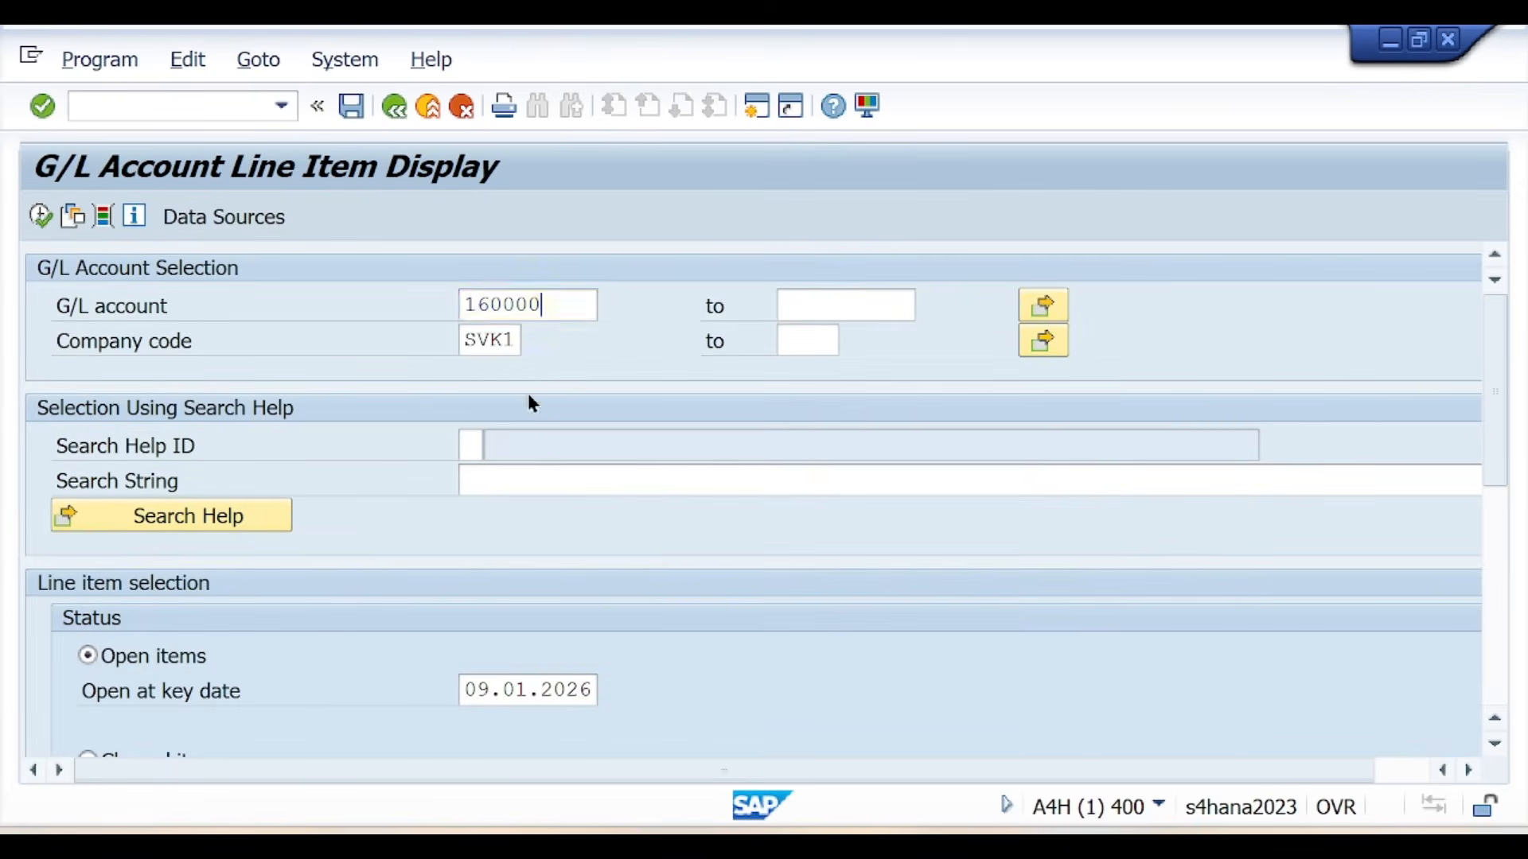
{"action": "scroll", "coordinate": [218, 644], "scroll_direction": "down", "scroll_amount": 1}
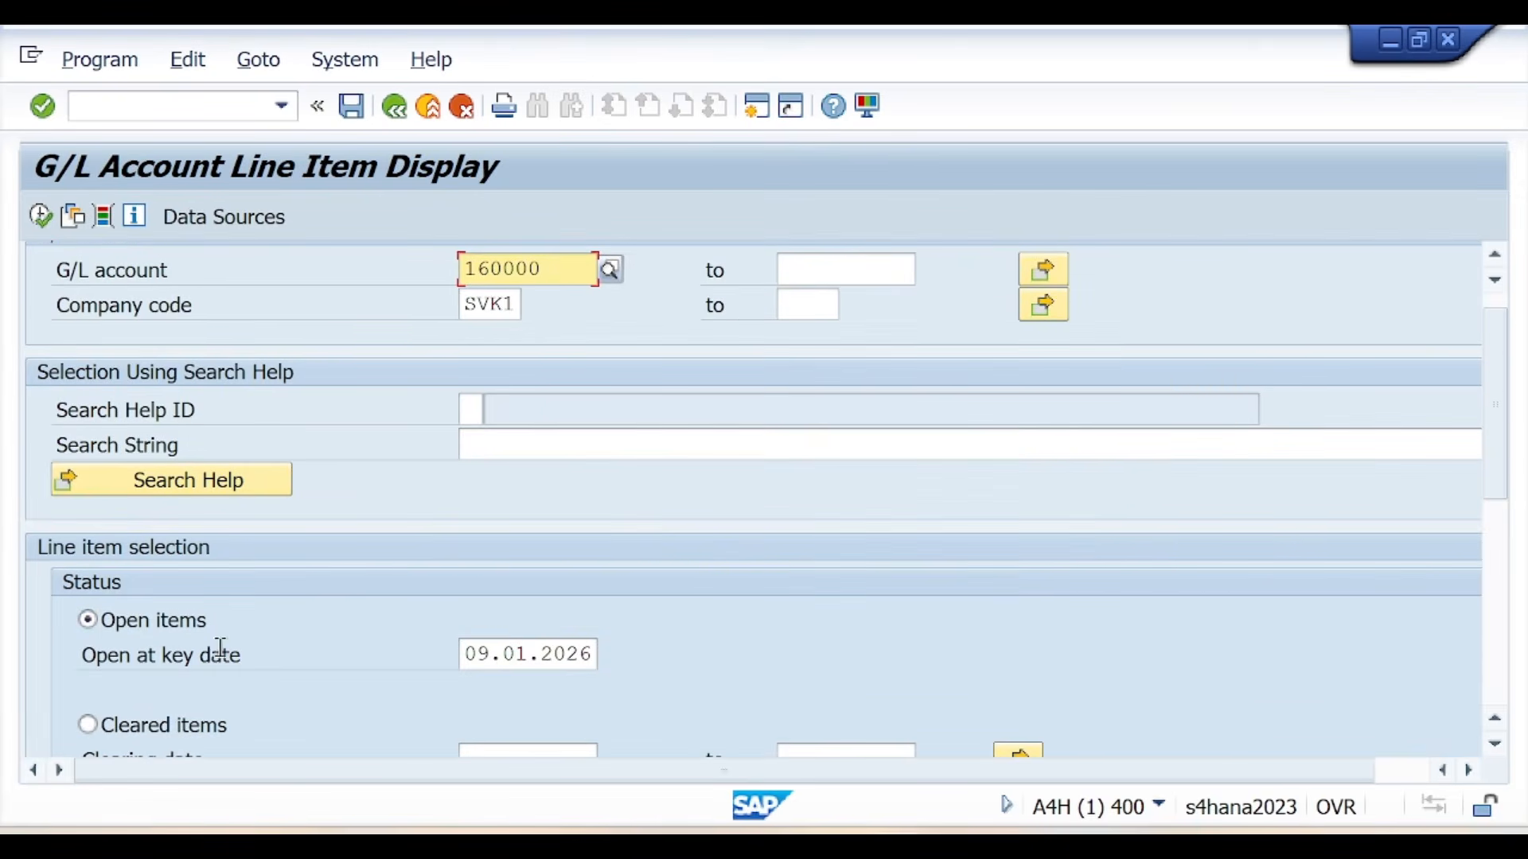
{"action": "left_click", "coordinate": [40, 213]}
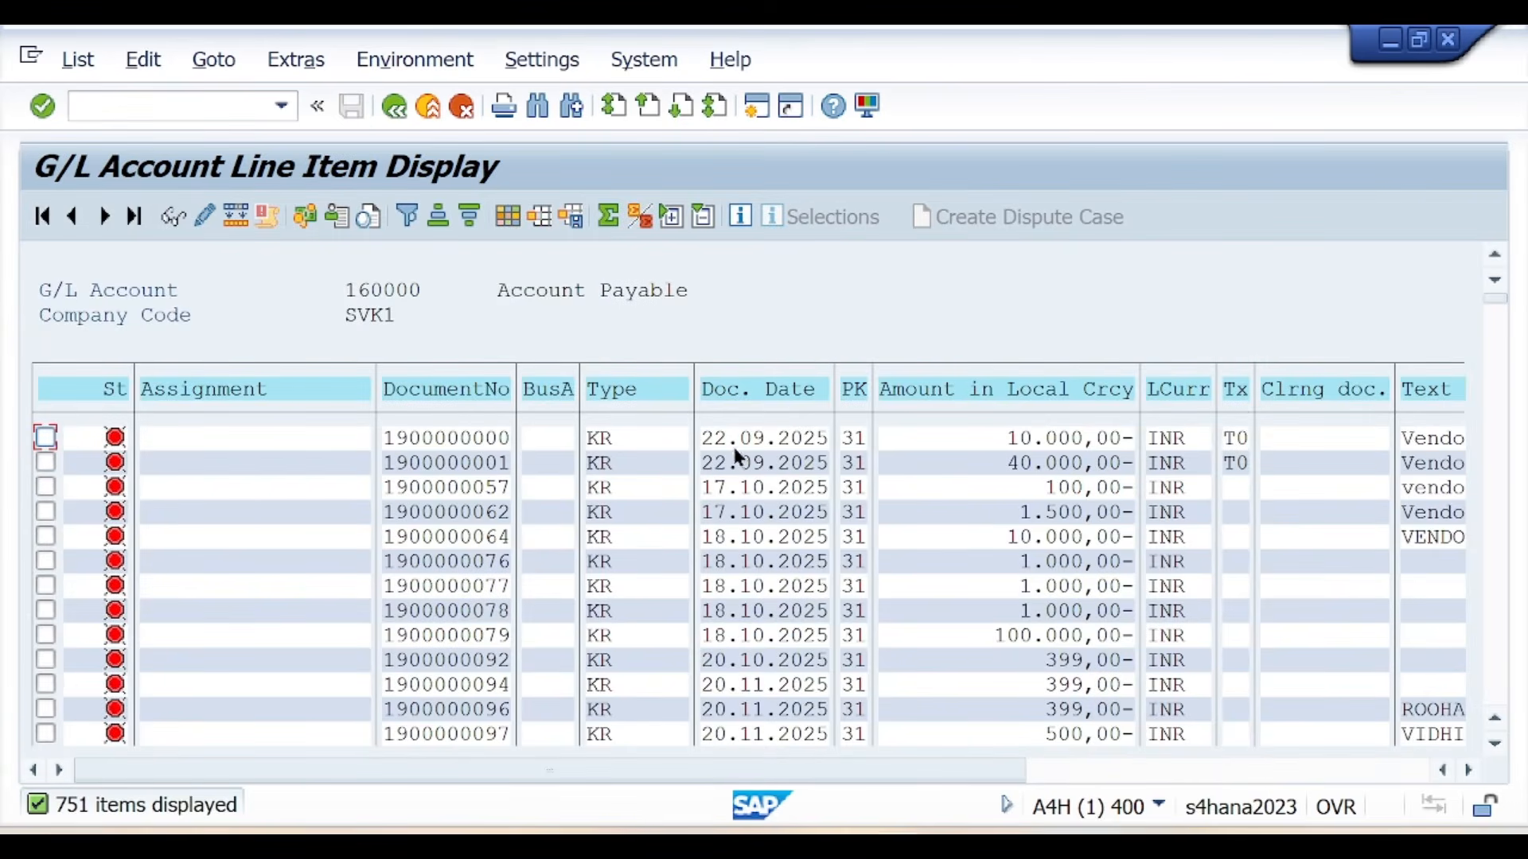
{"action": "left_click", "coordinate": [746, 393]}
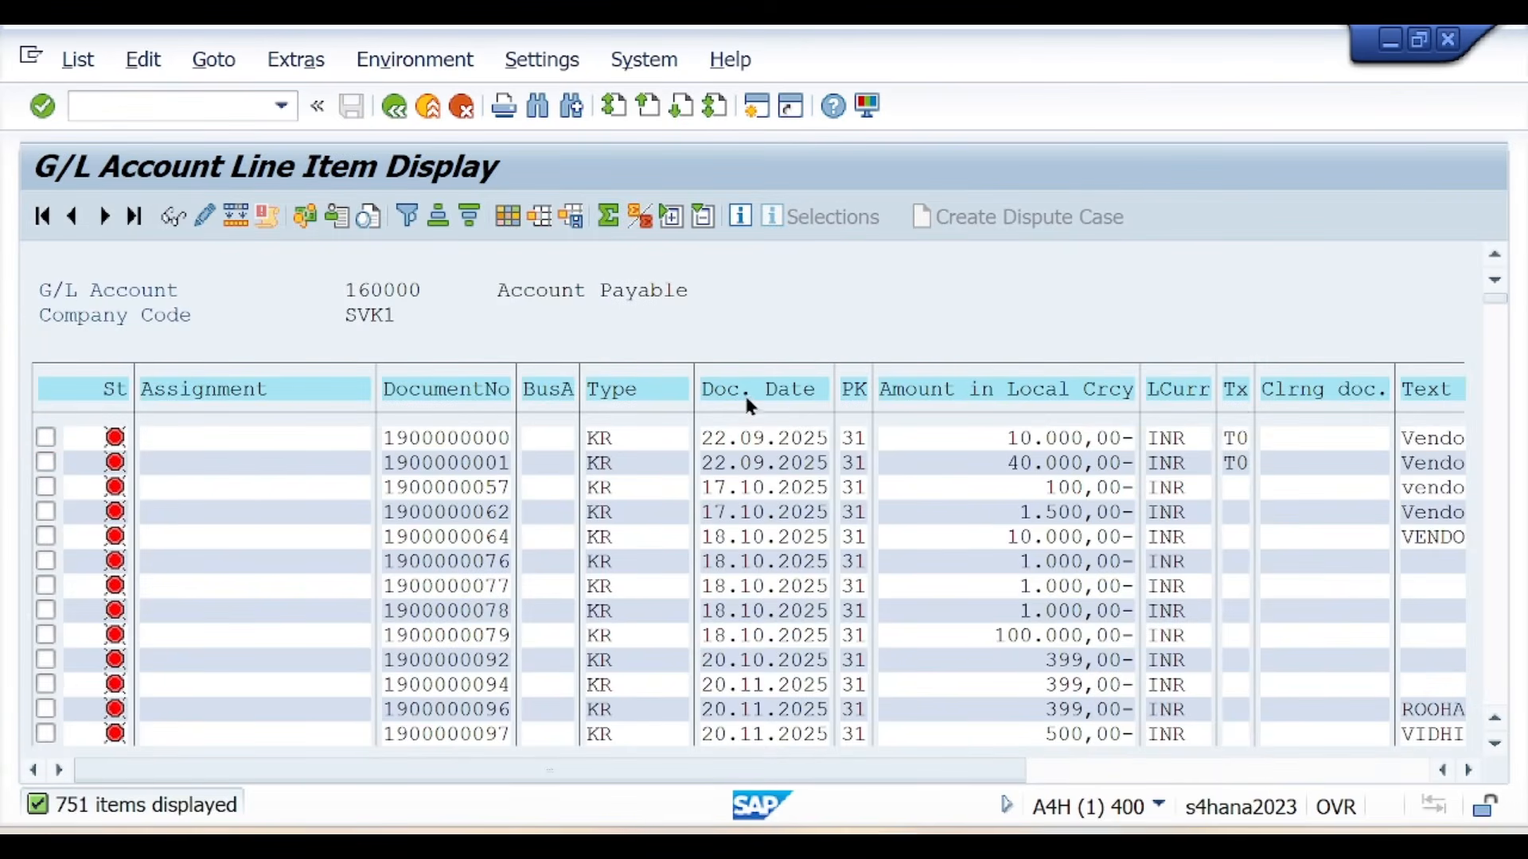
{"action": "left_click", "coordinate": [468, 214]}
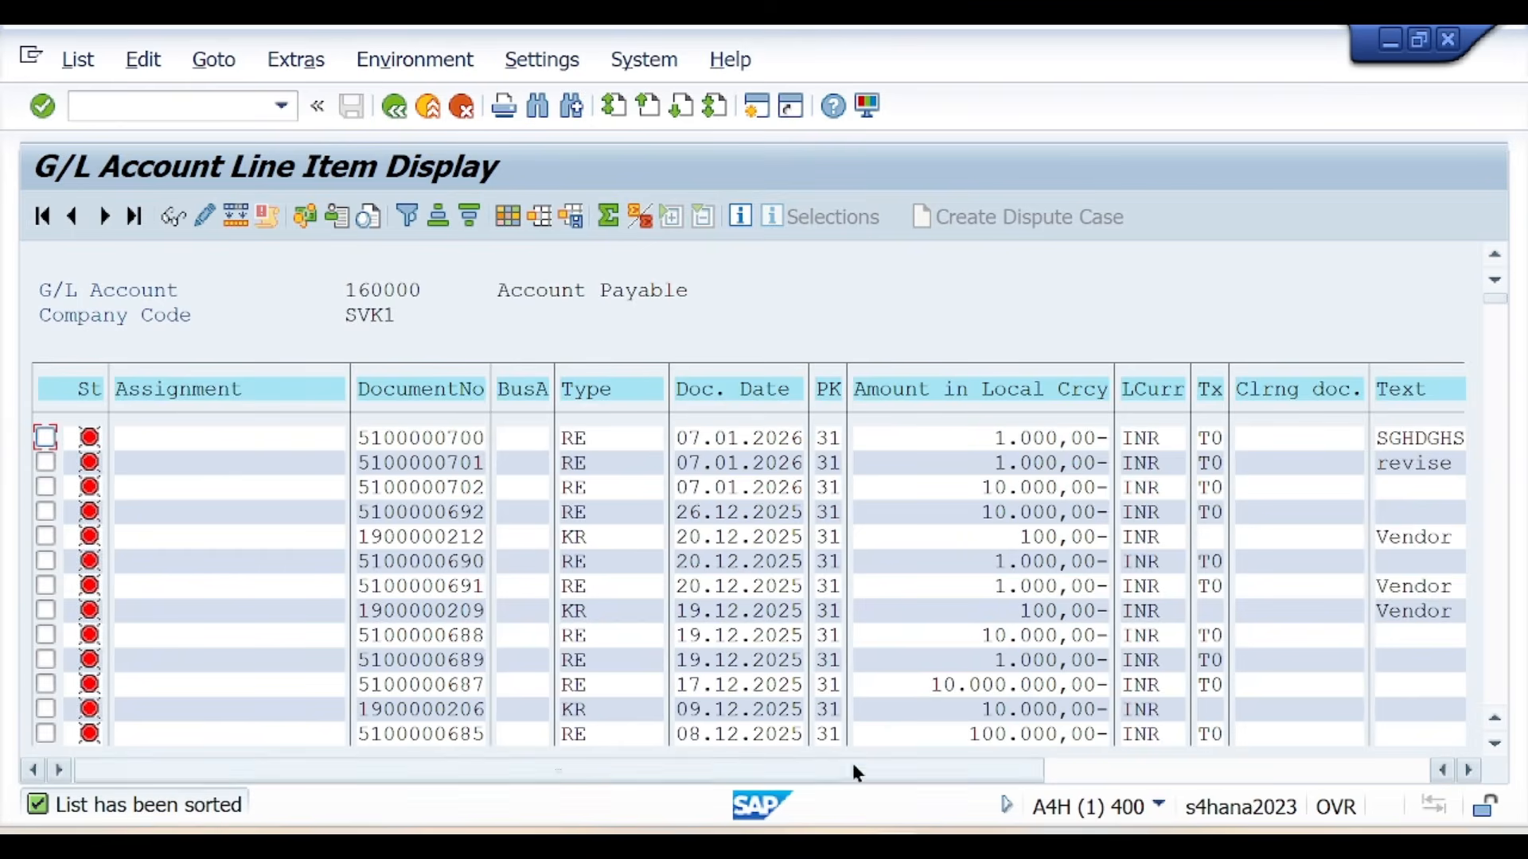
- Check the texts of the open items, and list the cleared items of G/L account 160000 in company code SVK1
{"action": "left_click_drag", "start_coordinate": [849, 762], "coordinate": [1148, 759]}
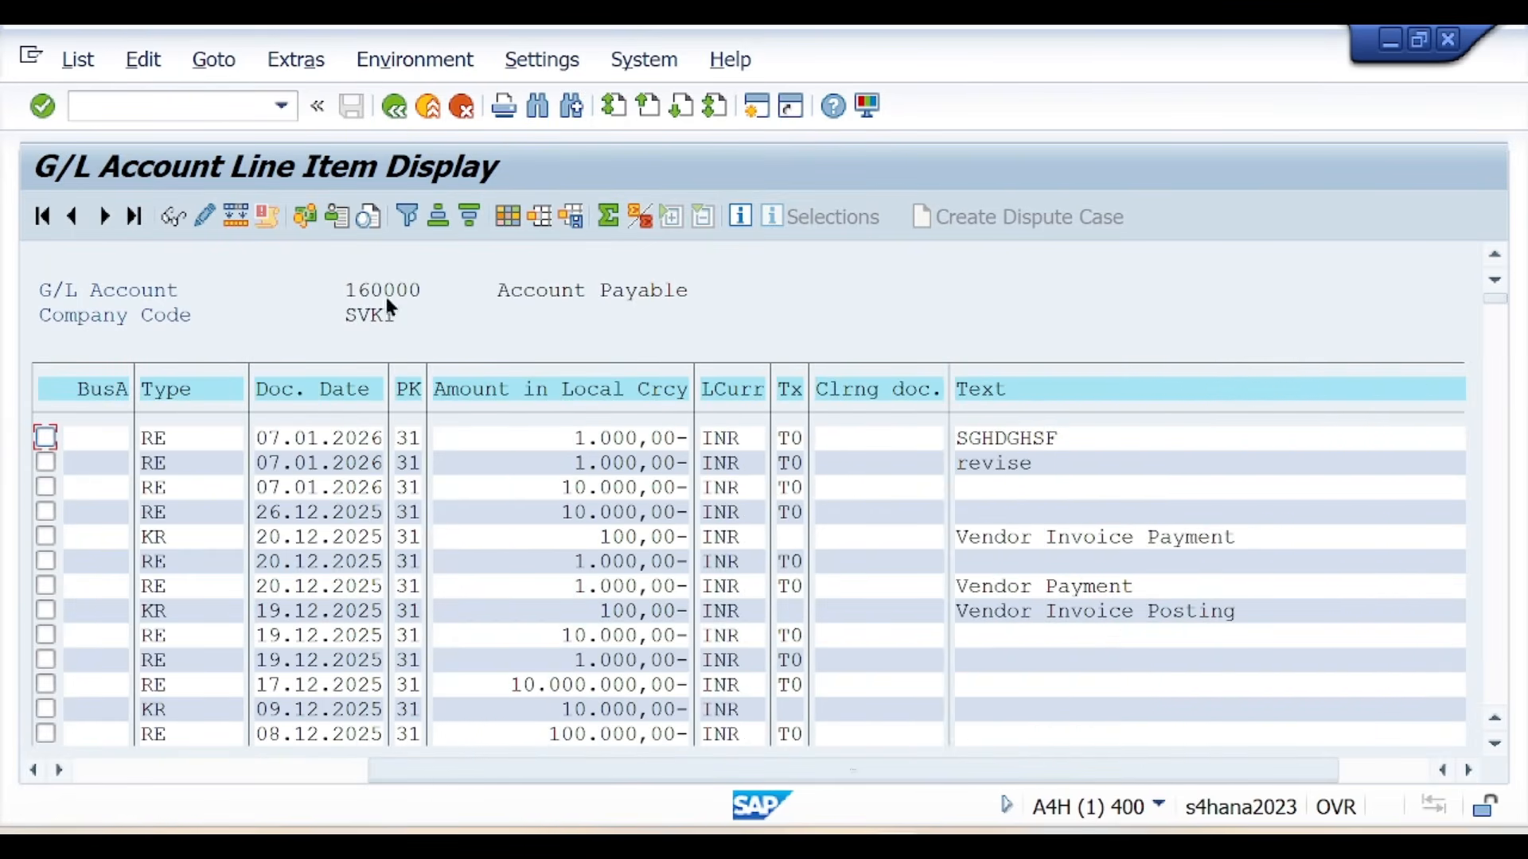
{"action": "left_click", "coordinate": [393, 108]}
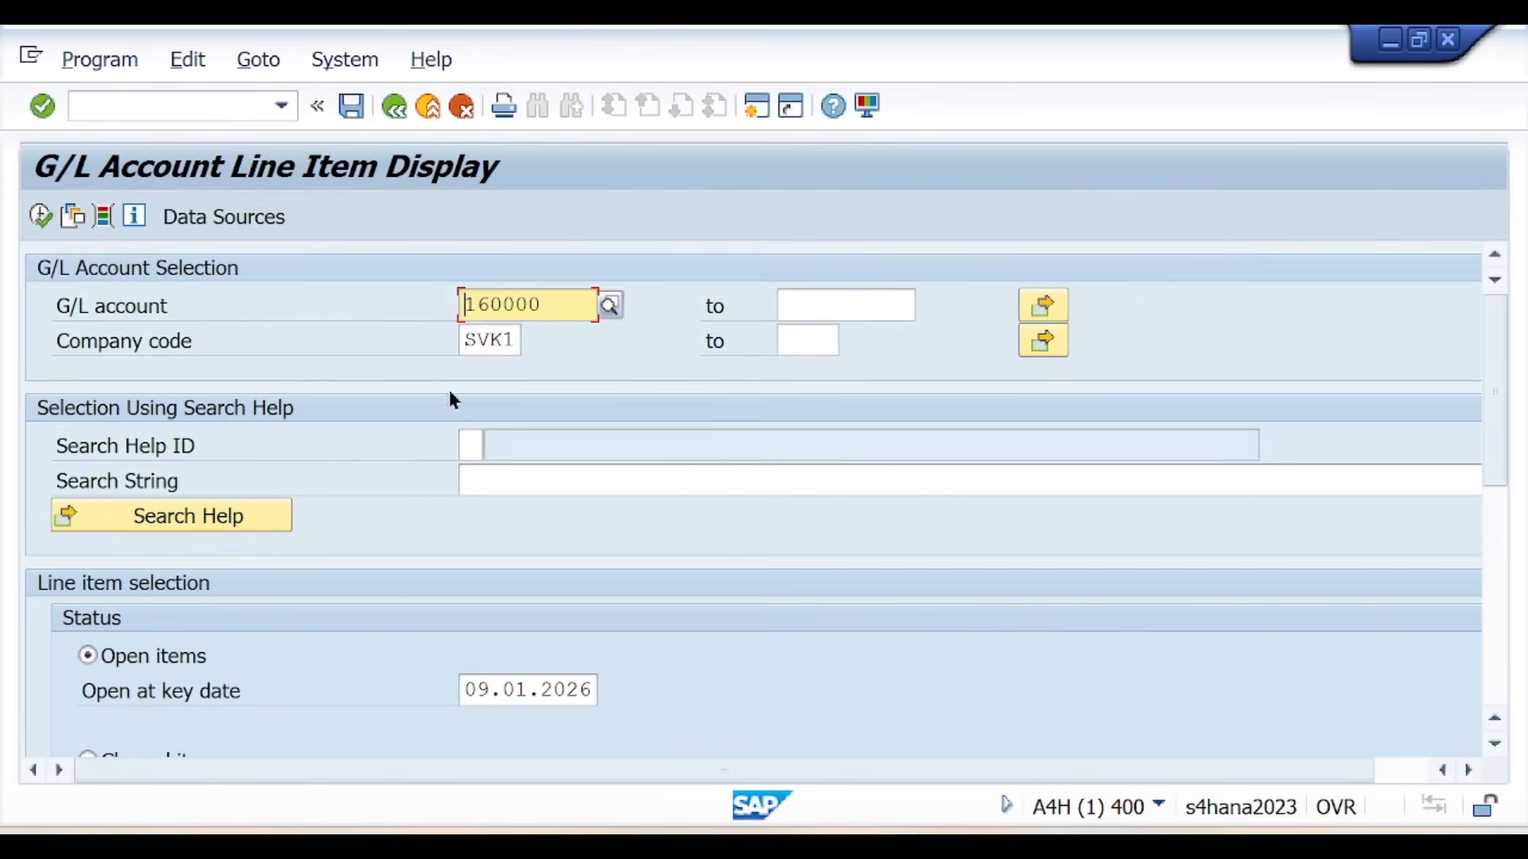
{"action": "scroll", "coordinate": [223, 665], "scroll_direction": "down", "scroll_amount": 3}
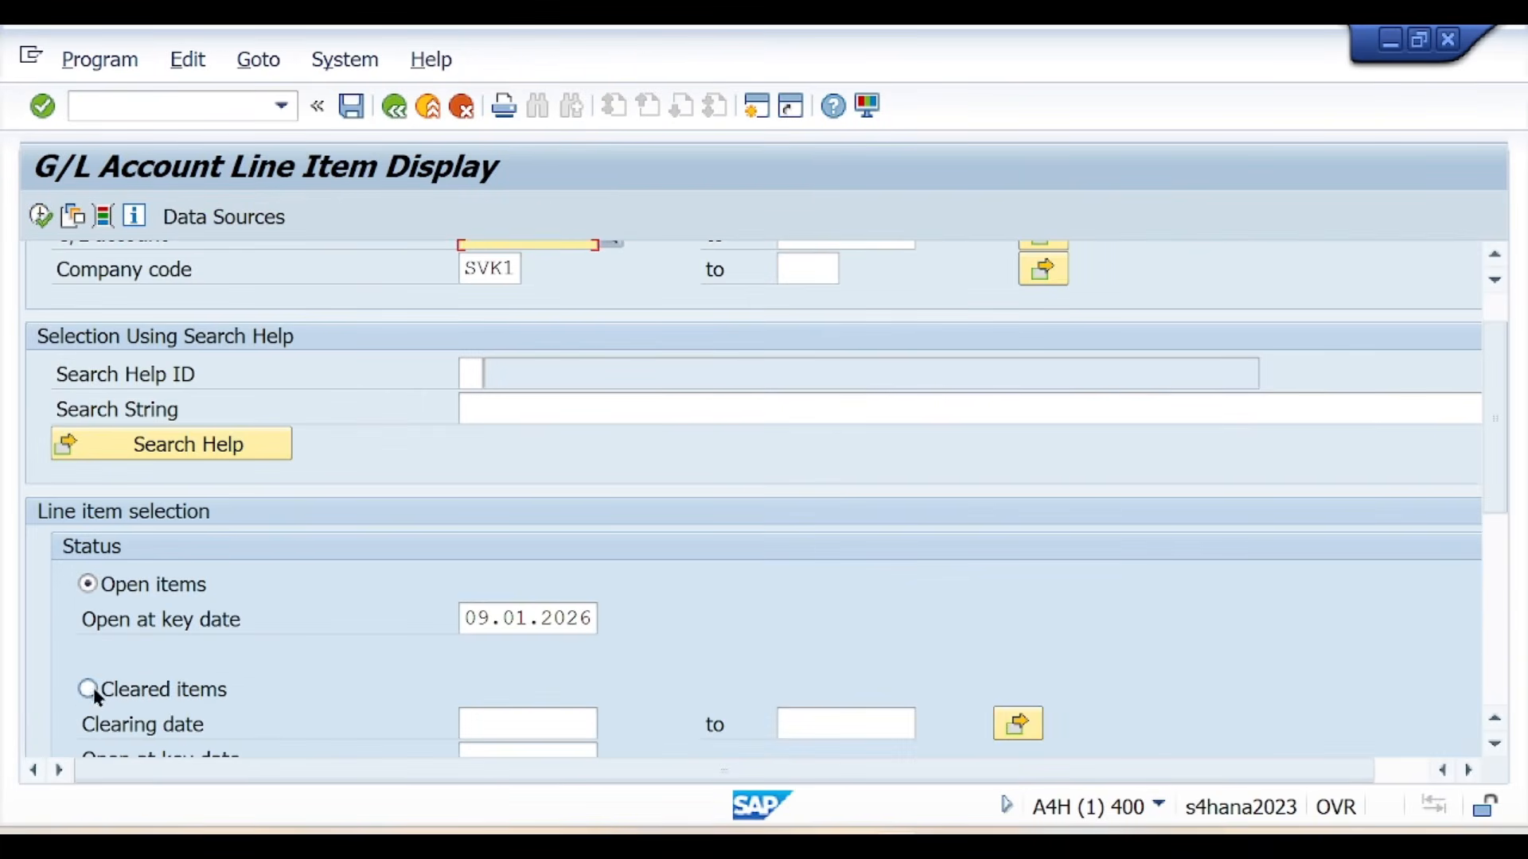
{"action": "left_click", "coordinate": [91, 688]}
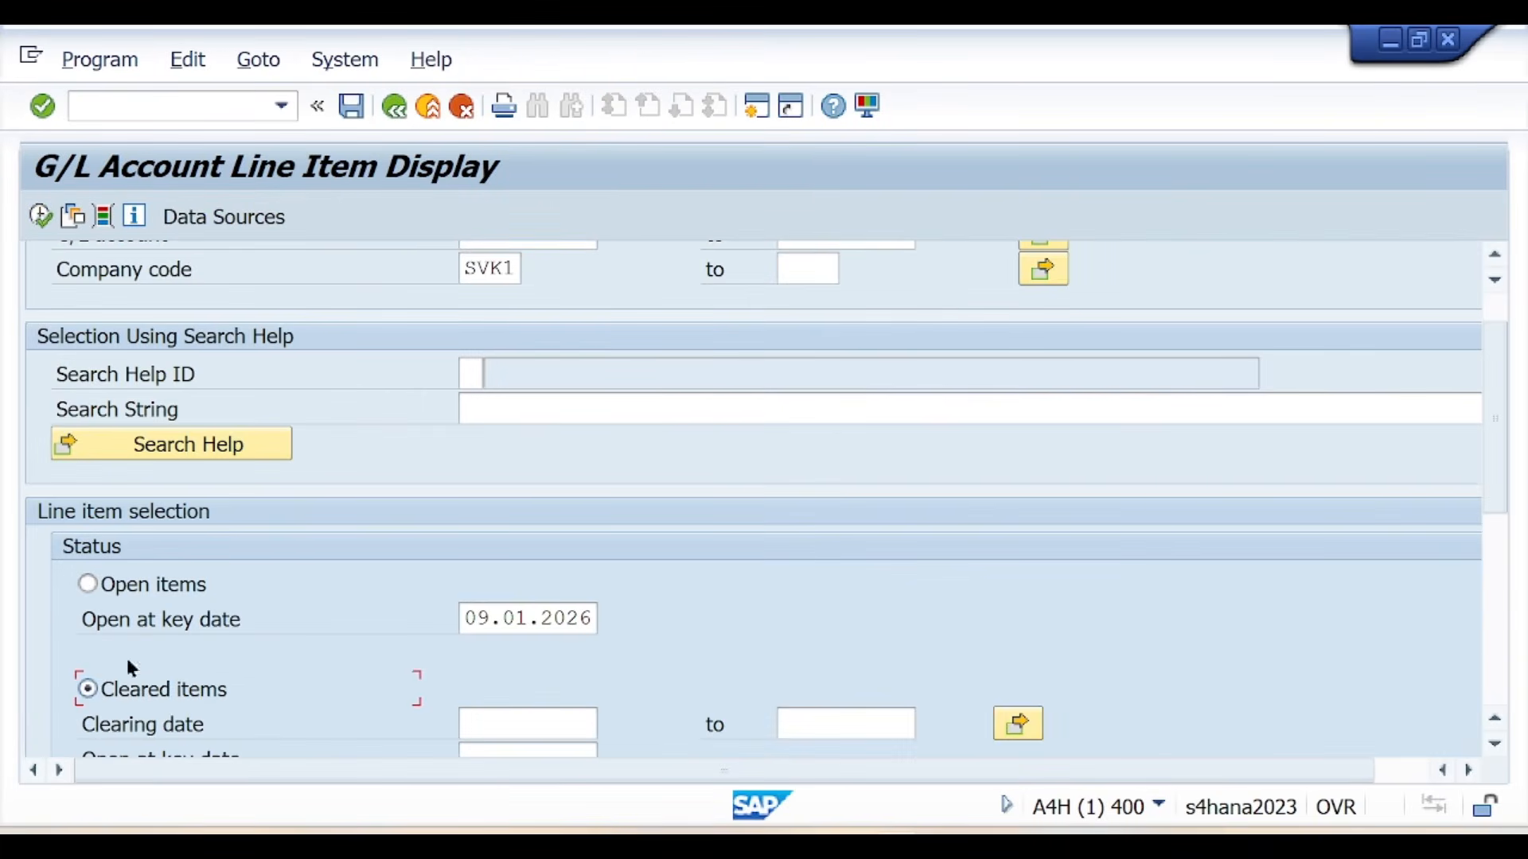
{"action": "left_click", "coordinate": [39, 215]}
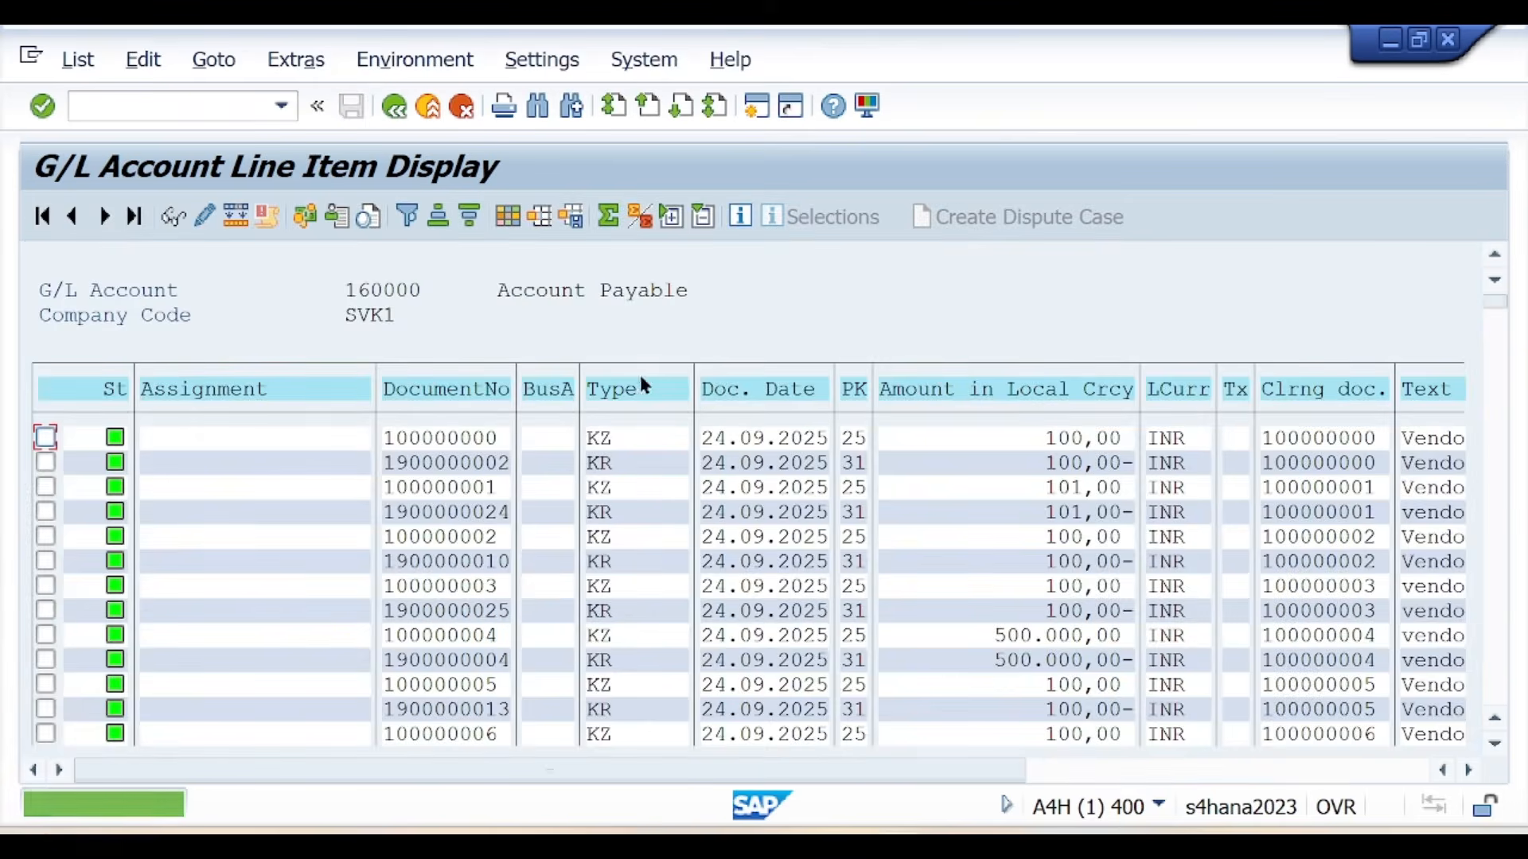
- Sort the cleared items by document date in descending order and examine their amounts, clearing documents and payment texts
{"action": "left_click", "coordinate": [729, 390]}
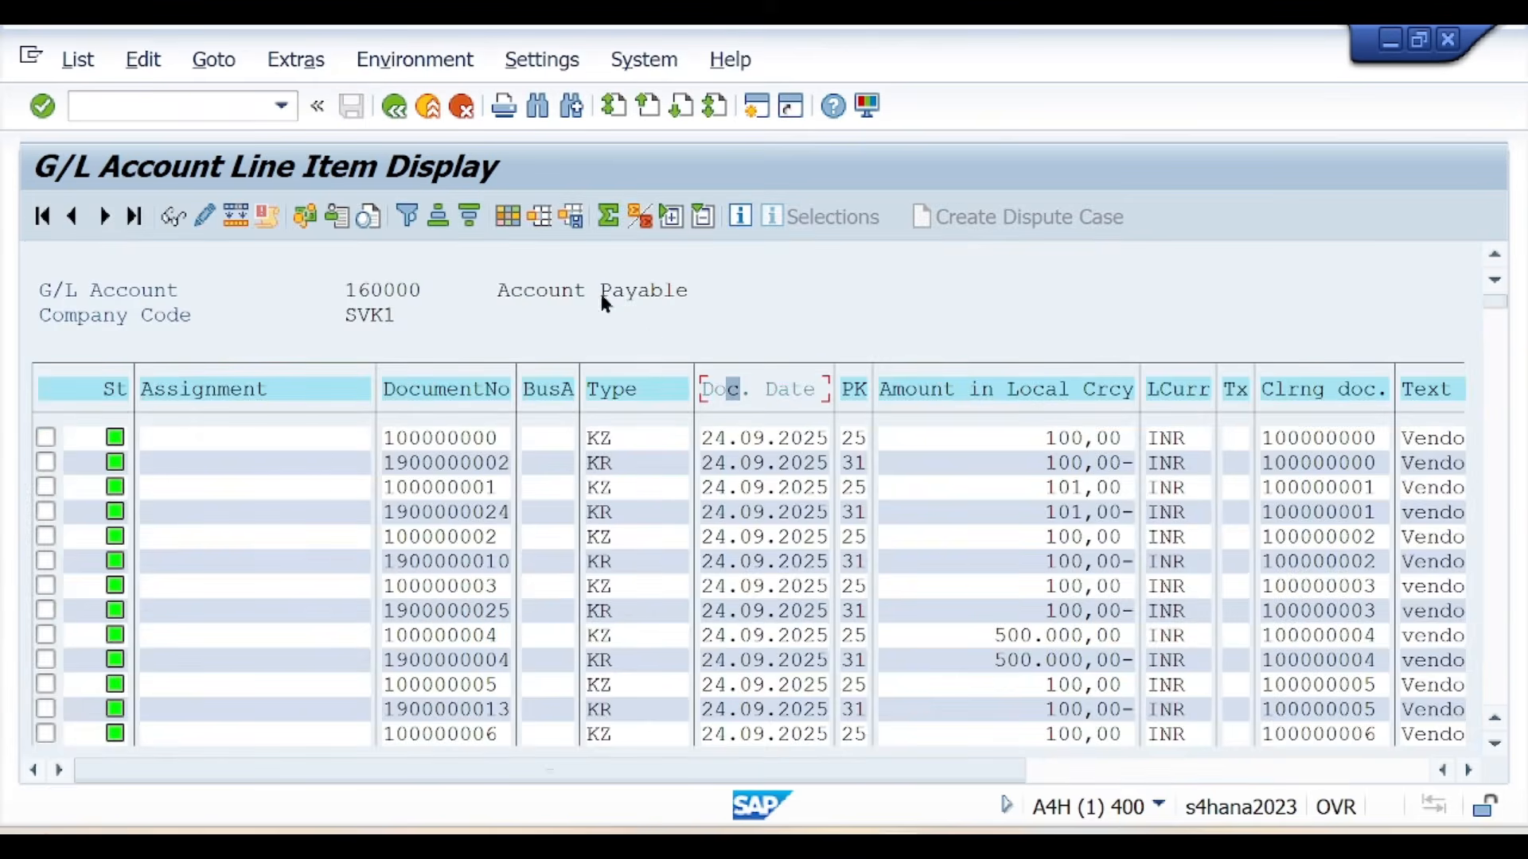
{"action": "left_click", "coordinate": [471, 217]}
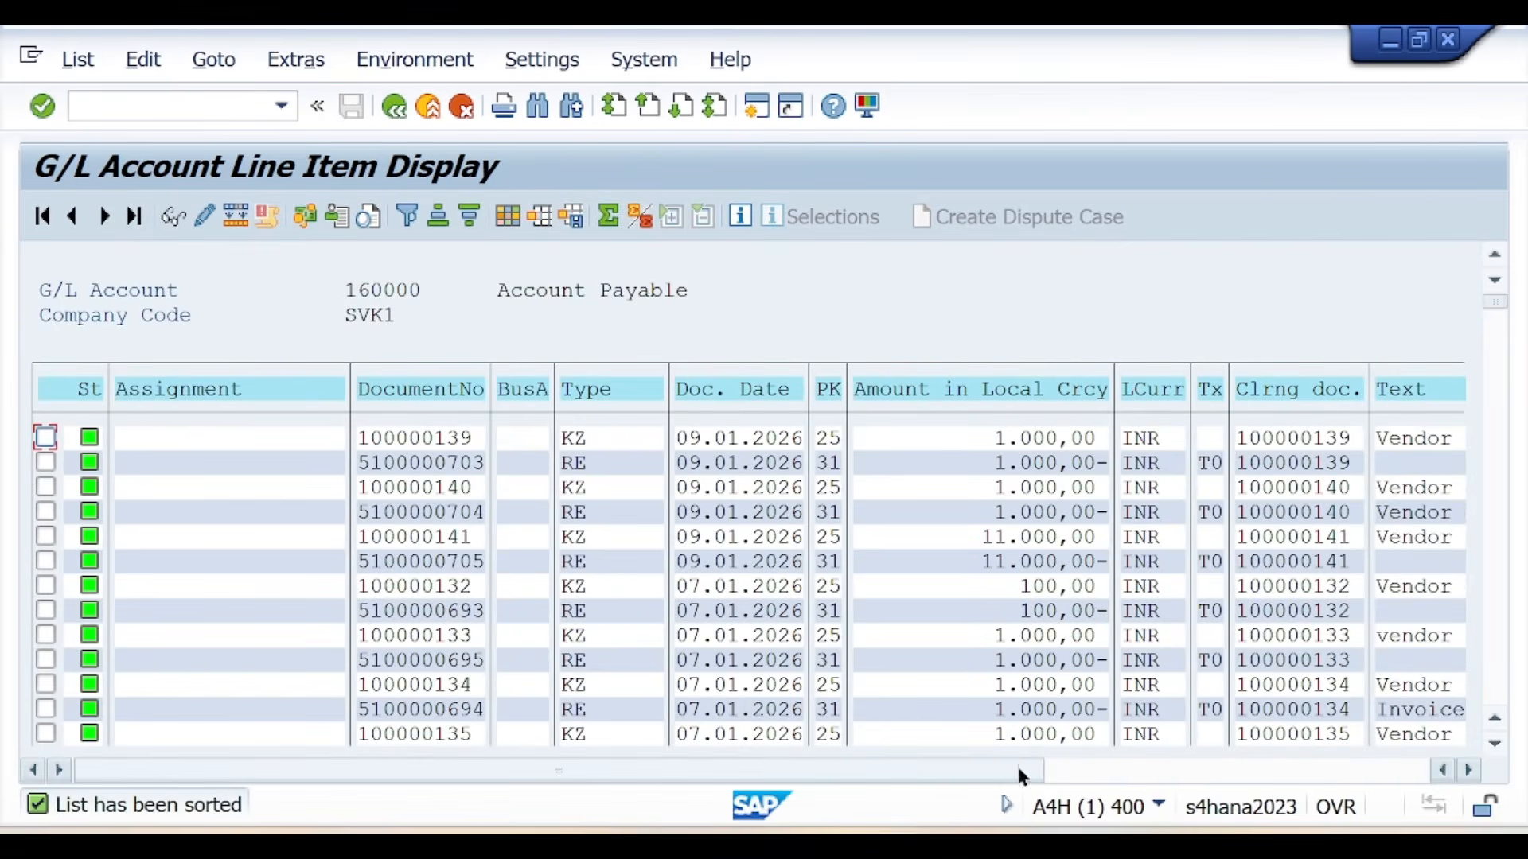
{"action": "left_click_drag", "start_coordinate": [984, 772], "coordinate": [1207, 769]}
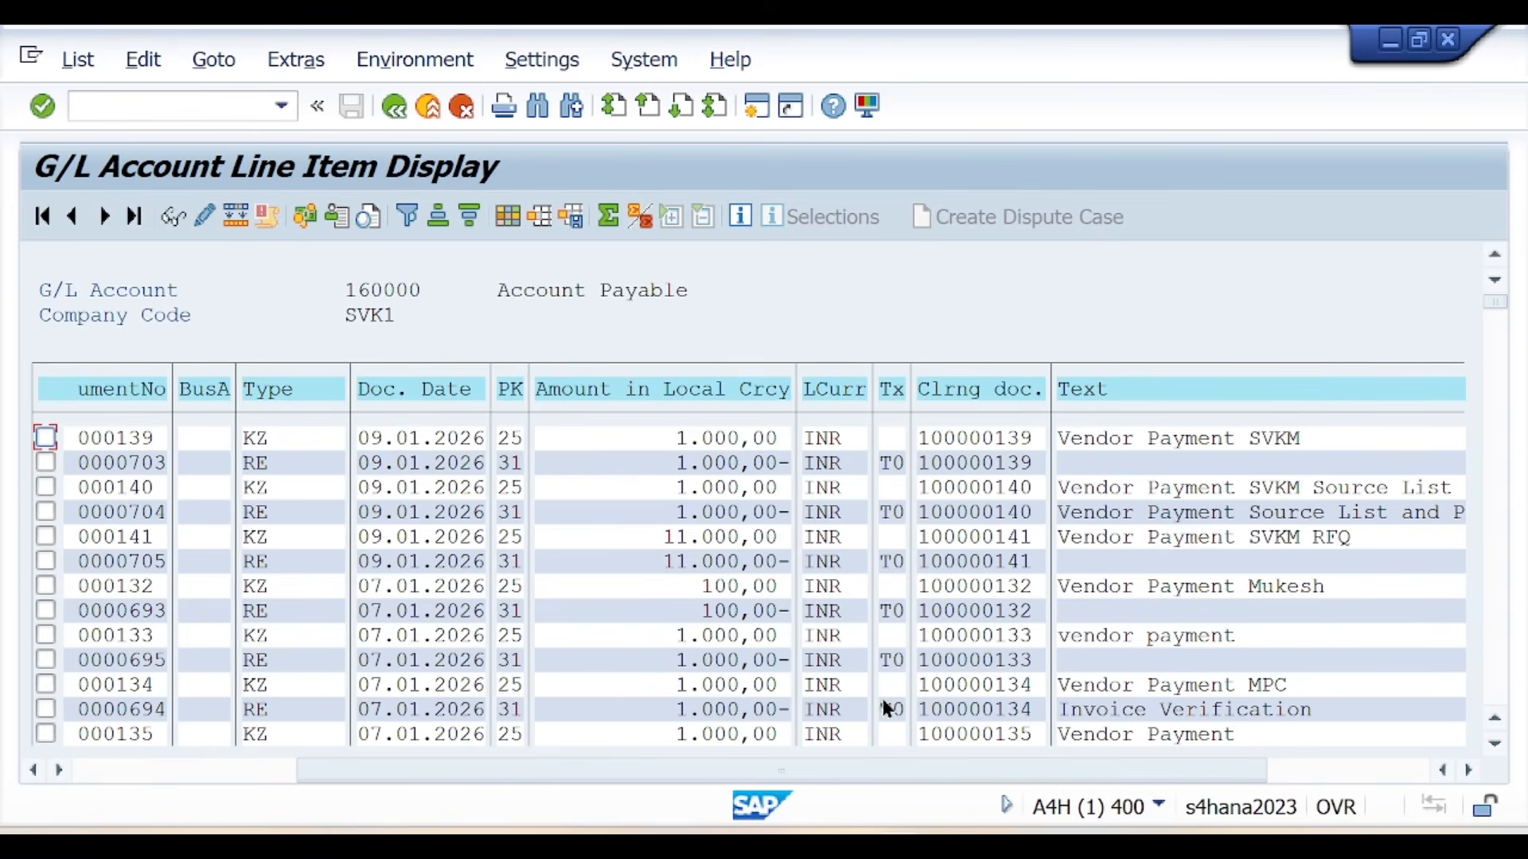
{"action": "left_click_drag", "start_coordinate": [845, 769], "coordinate": [442, 756]}
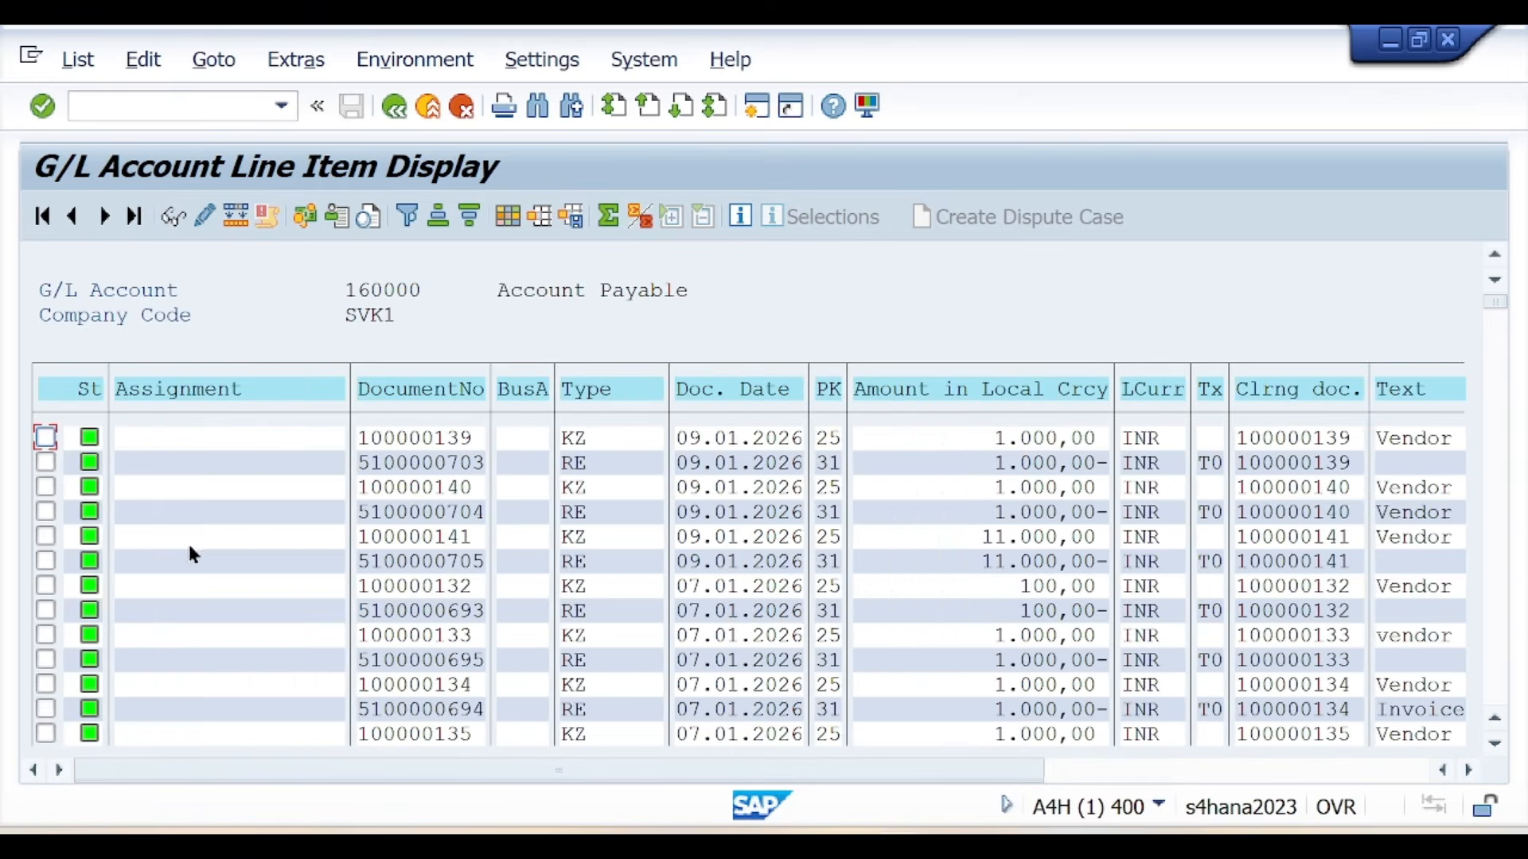
{"action": "mouse_move", "coordinate": [91, 541]}
- Switch to the Notion notes and review the procurement steps back to the Request For Quotation (RFQ) heading and its transaction codes
{"action": "key", "text": "alt+Tab"}
{"action": "scroll", "coordinate": [643, 528], "scroll_direction": "up", "scroll_amount": 5}
{"action": "scroll", "coordinate": [643, 528], "scroll_direction": "up", "scroll_amount": 15}
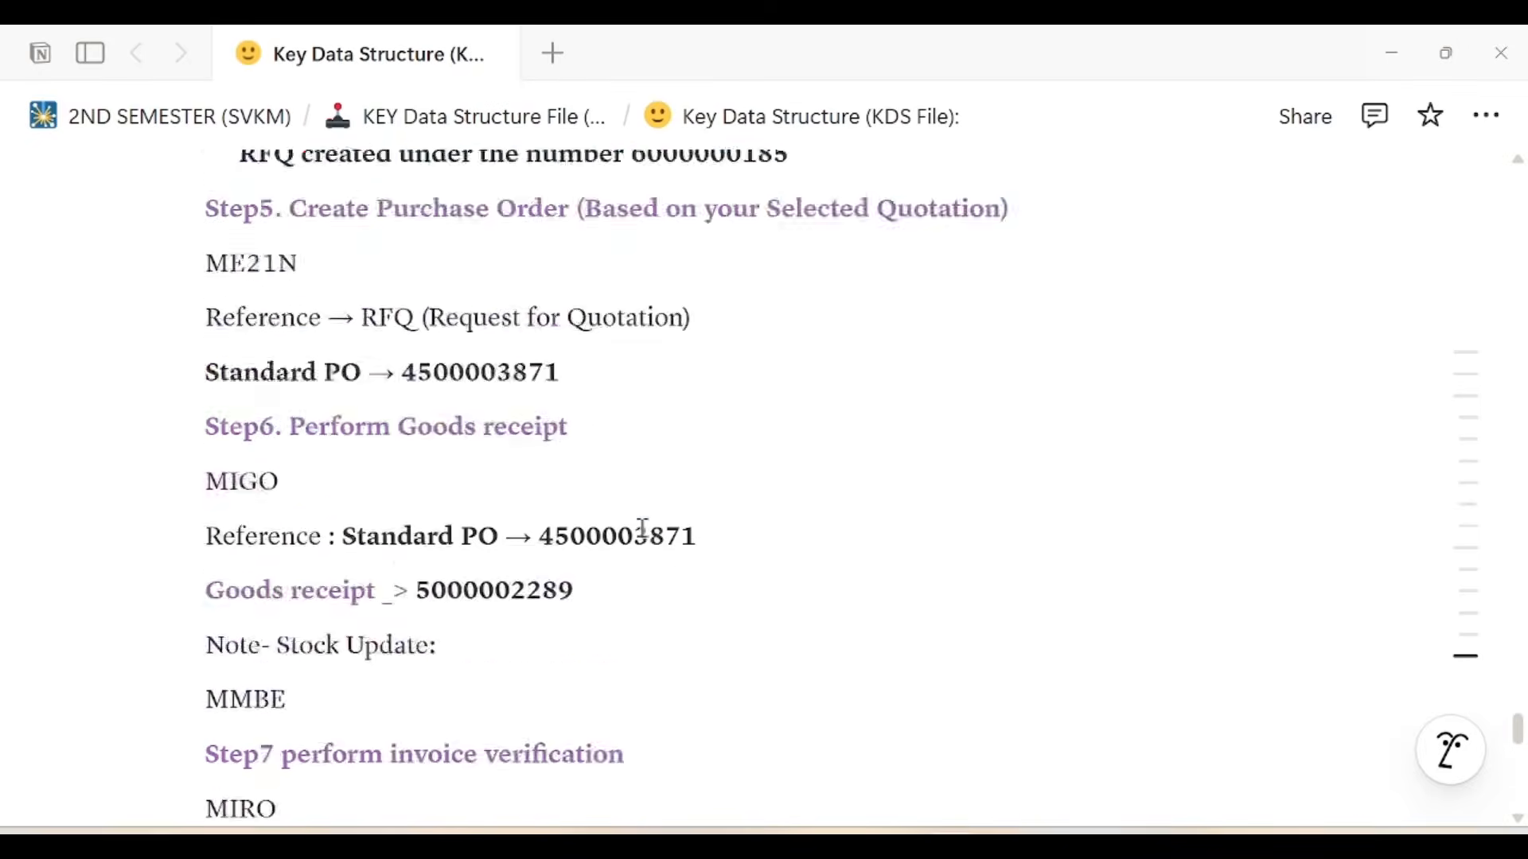
{"action": "scroll", "coordinate": [643, 528], "scroll_direction": "up", "scroll_amount": 8}
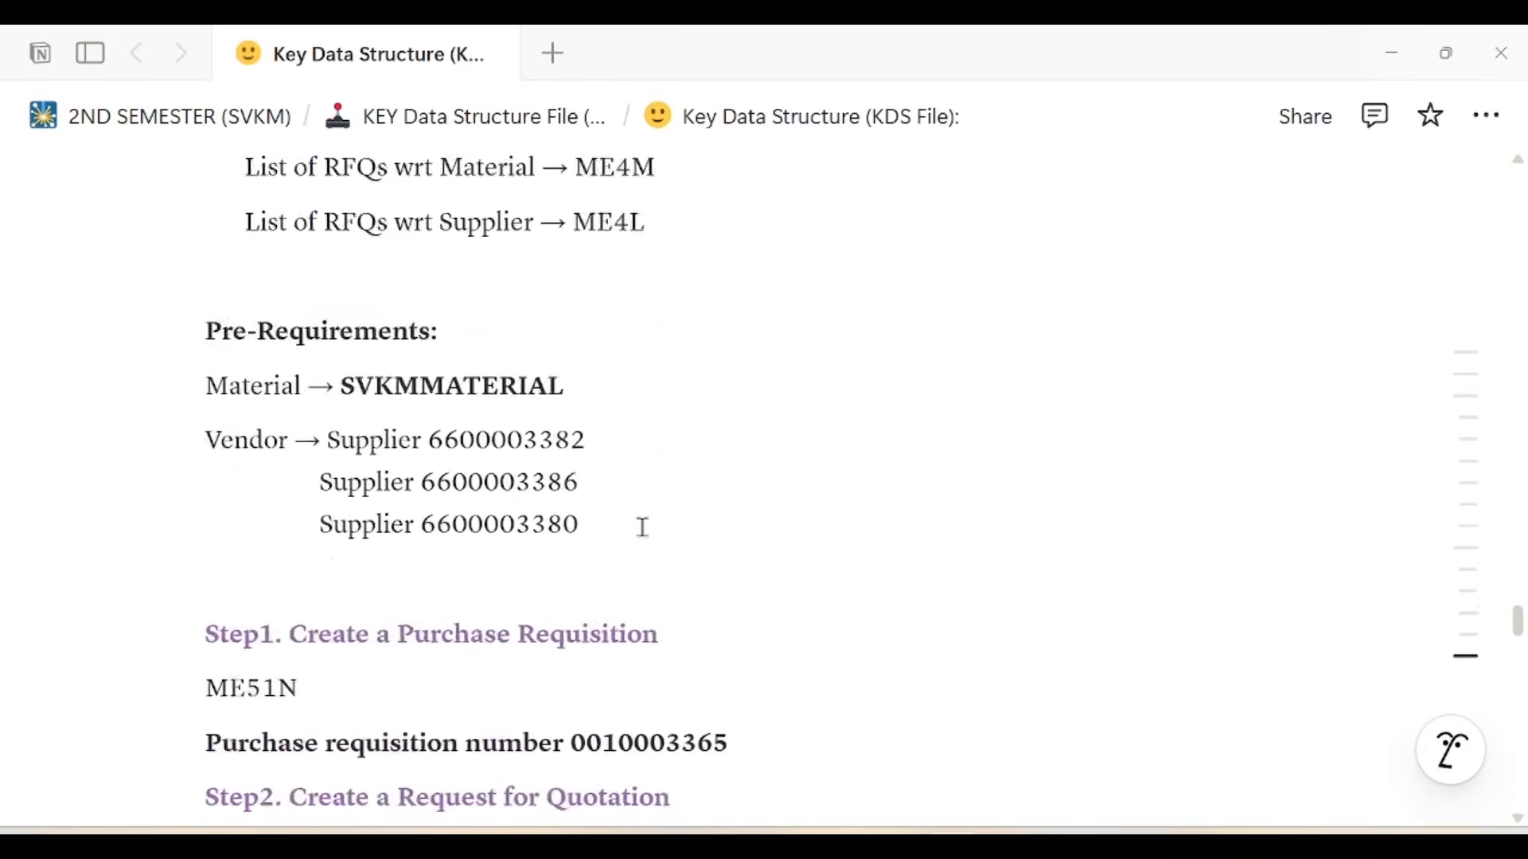
{"action": "scroll", "coordinate": [643, 529], "scroll_direction": "up", "scroll_amount": 2}
{"action": "scroll", "coordinate": [643, 528], "scroll_direction": "down", "scroll_amount": 2}
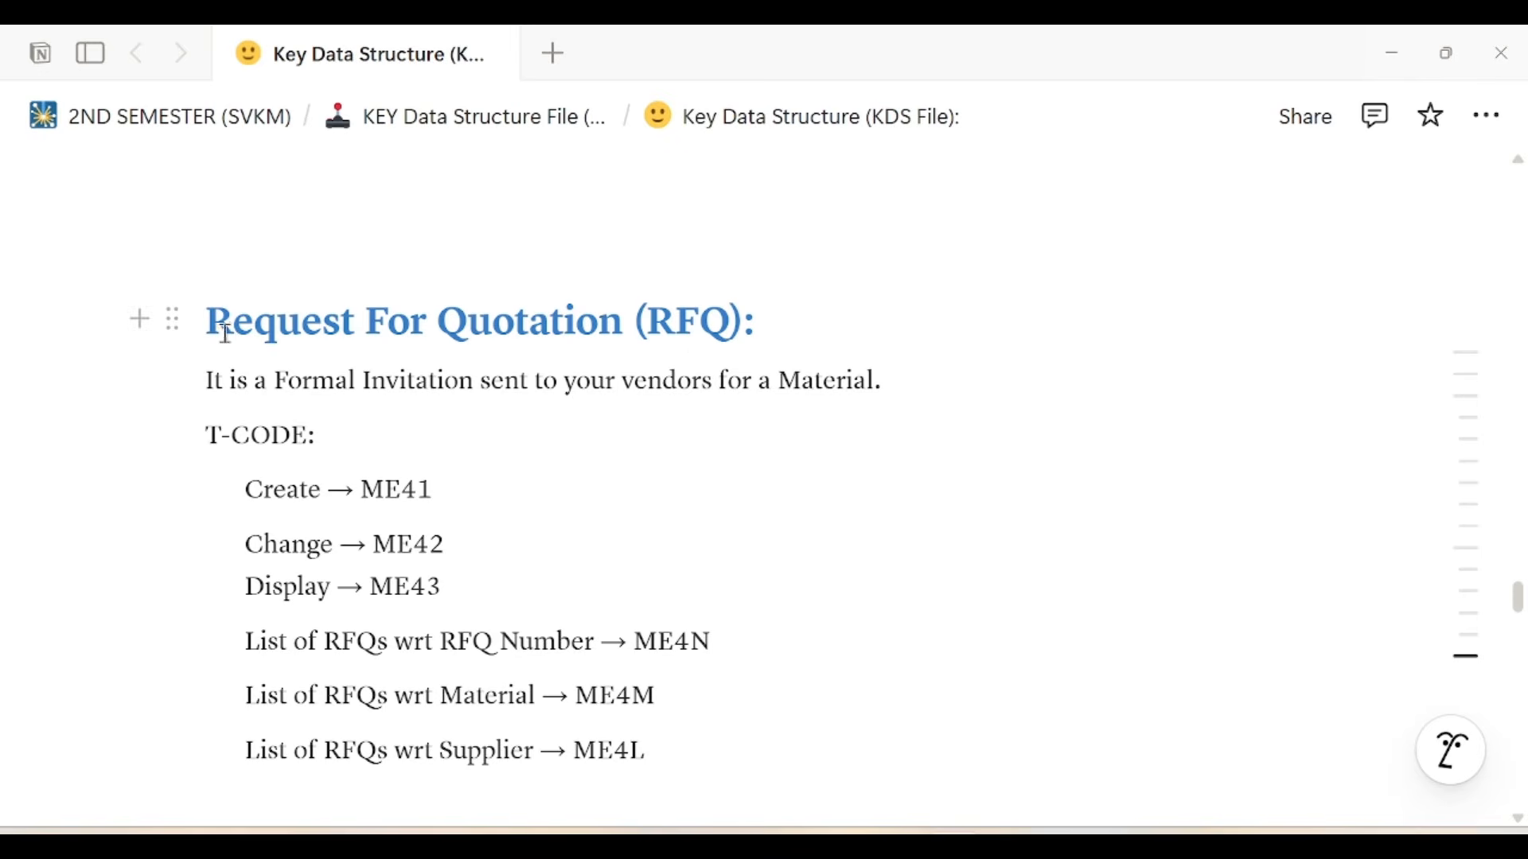
{"action": "scroll", "coordinate": [685, 373], "scroll_direction": "down", "scroll_amount": 2}
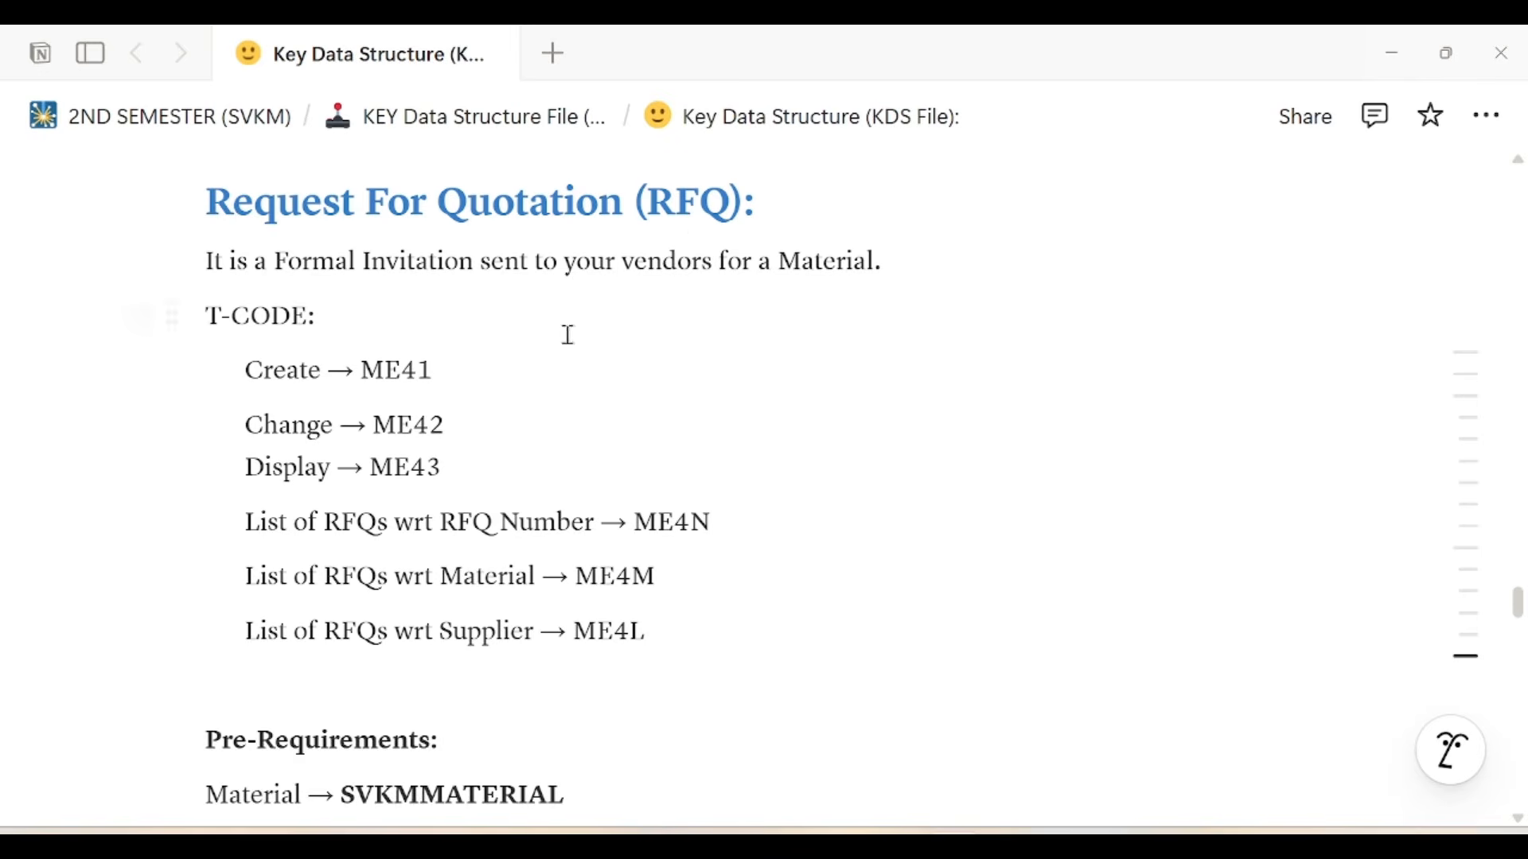